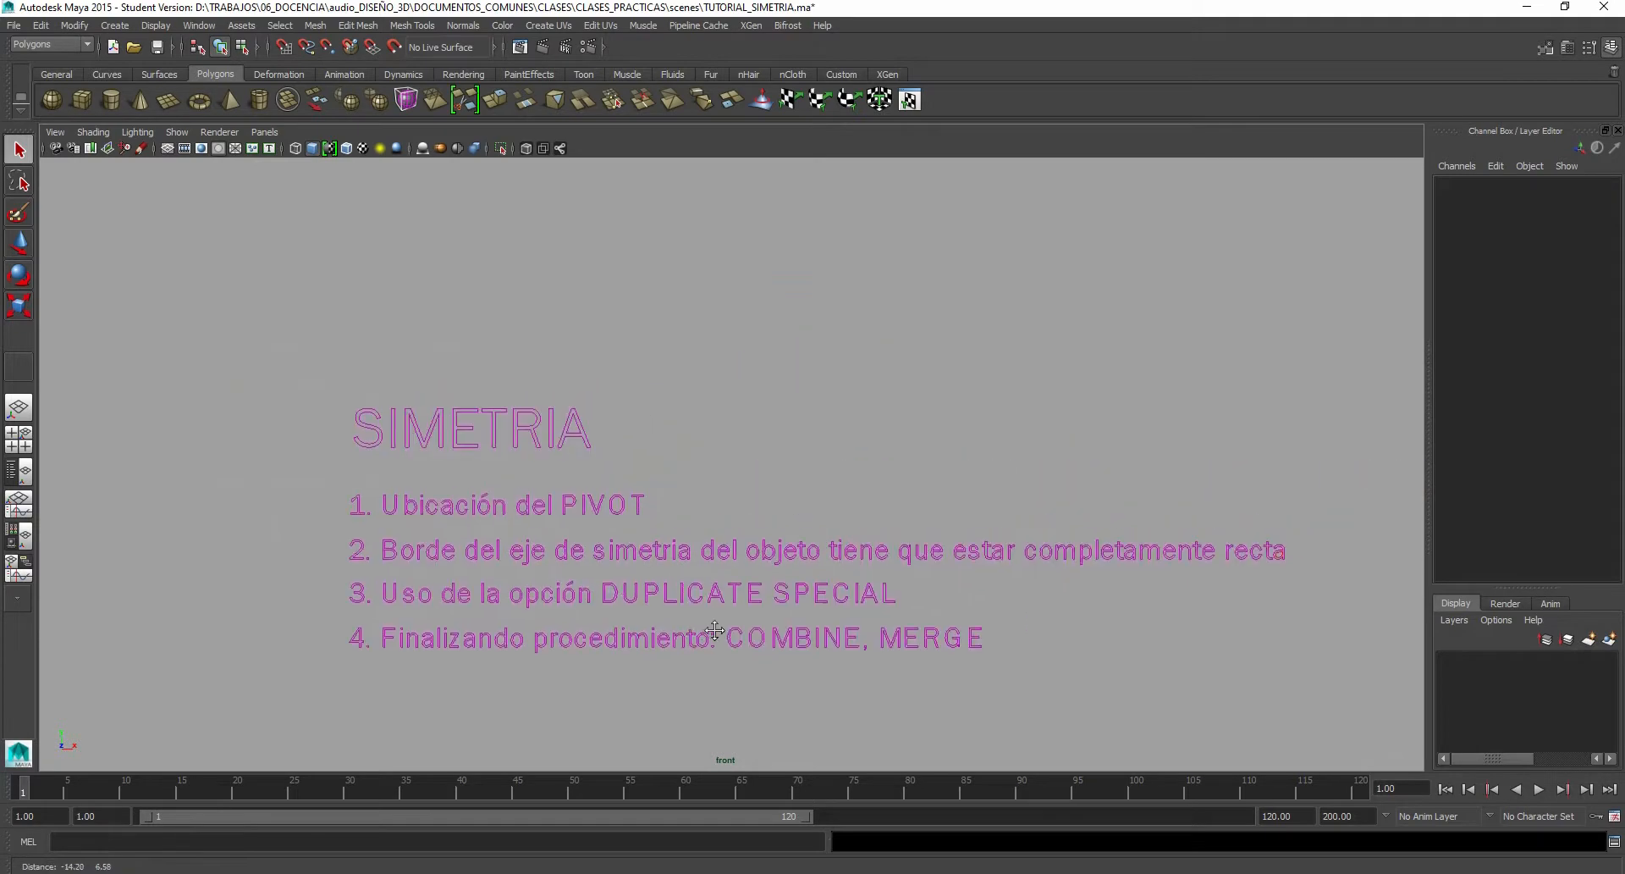
Step: Examine the SIMETRIA outline in the front and perspective views, ending in an enlarged side view
scroll(290, 475, "up", 1)
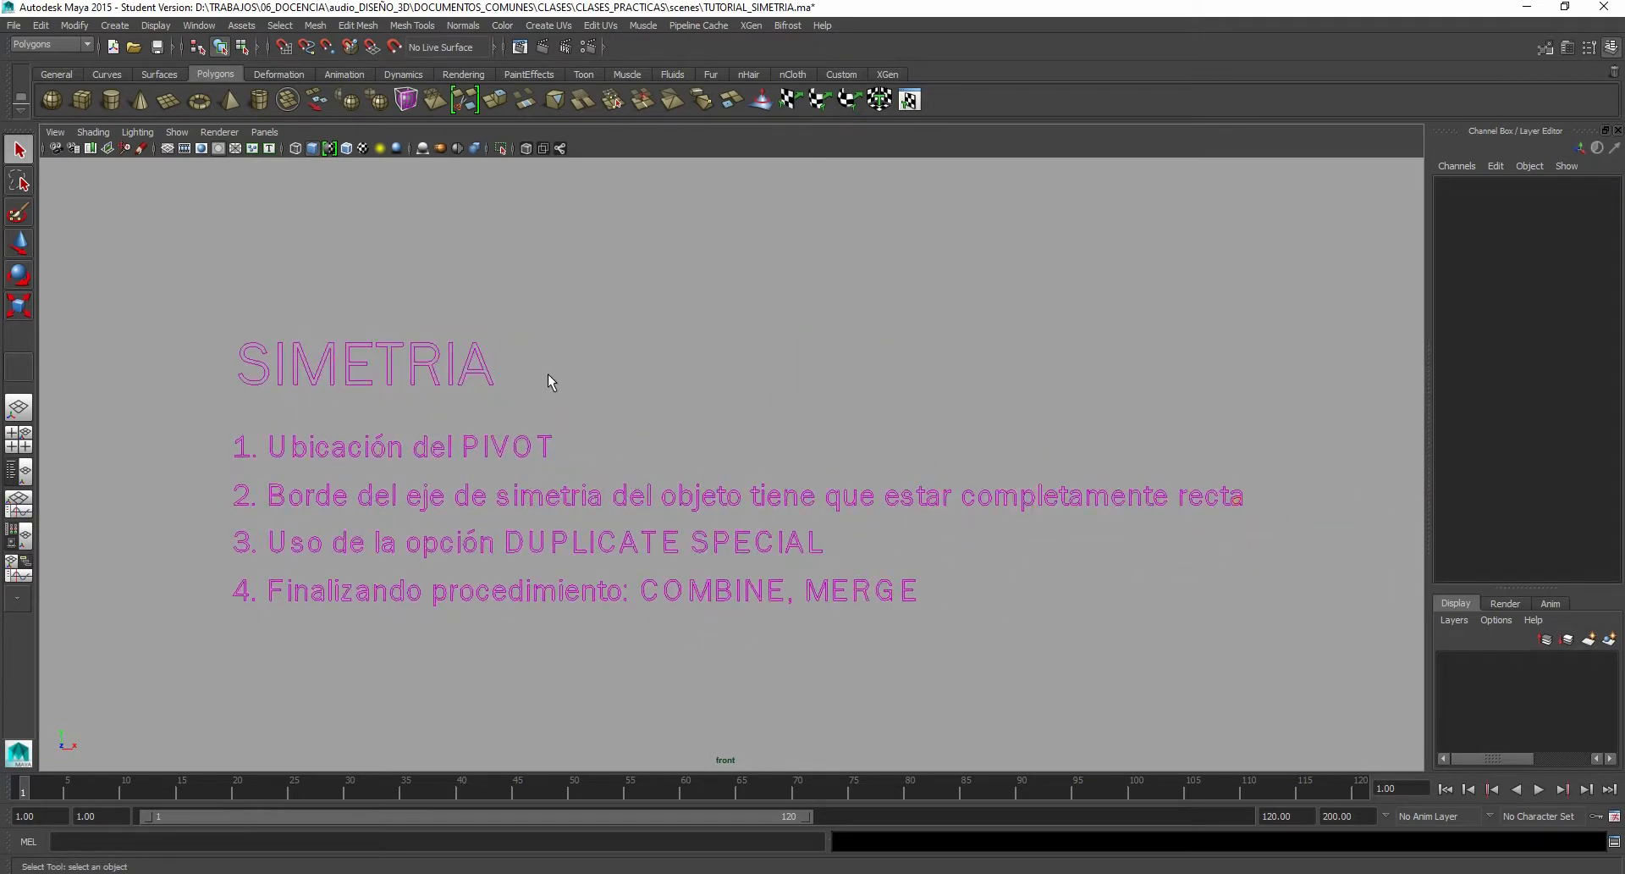
right_click_drag(707, 448, 751, 463, "alt")
mouse_move(774, 459)
middle_mouse_down("alt")
mouse_move(704, 394)
mouse_move(766, 449)
middle_mouse_up("alt")
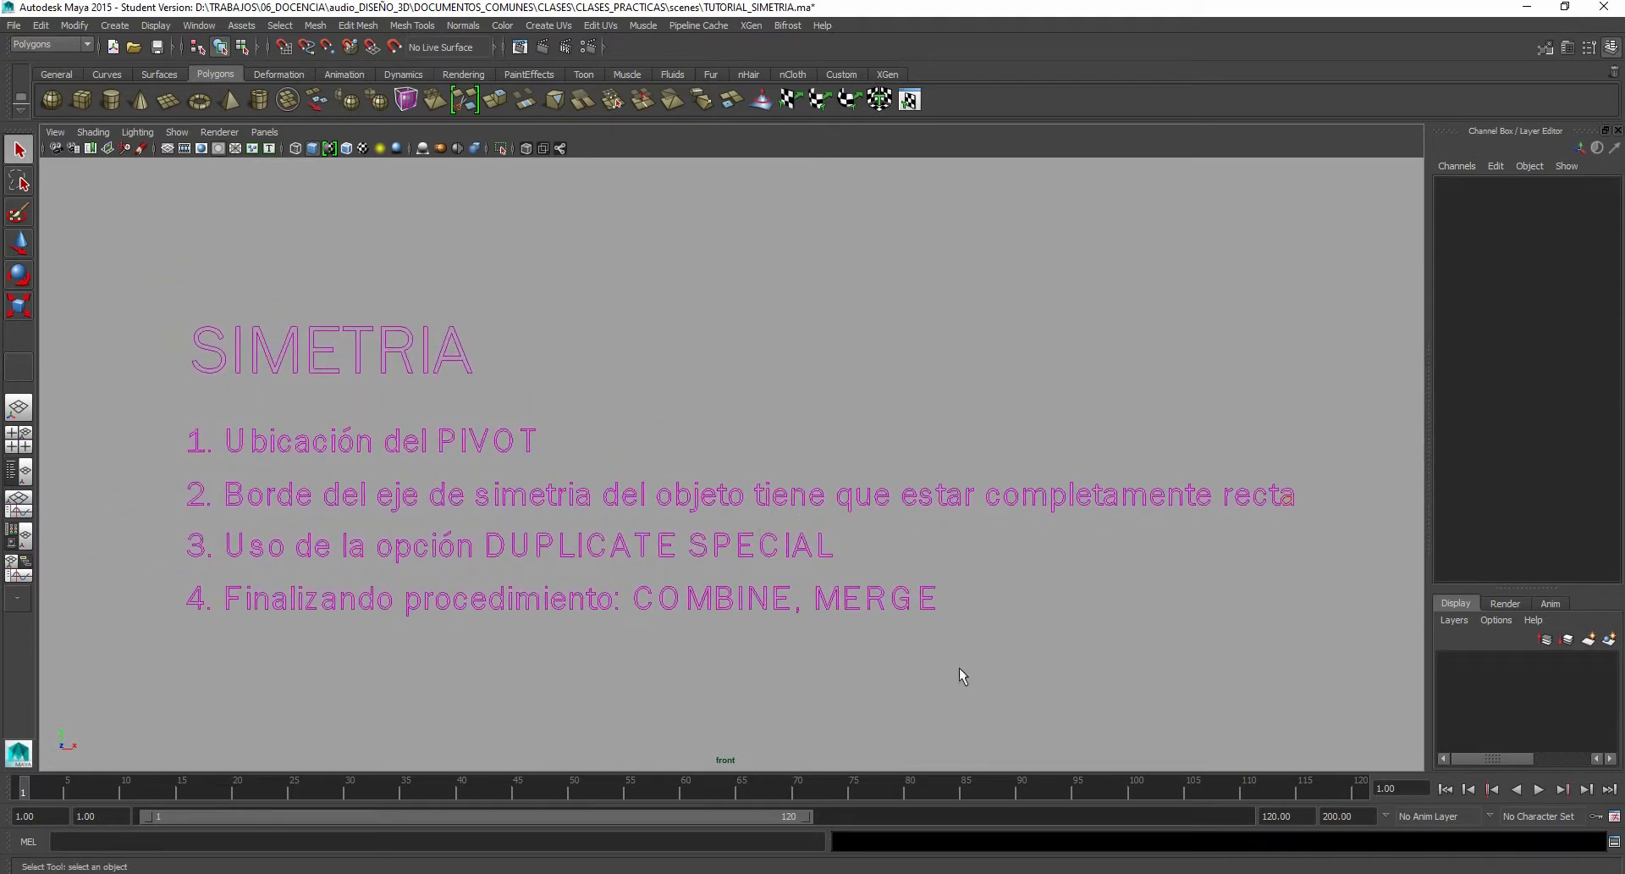
key("space")
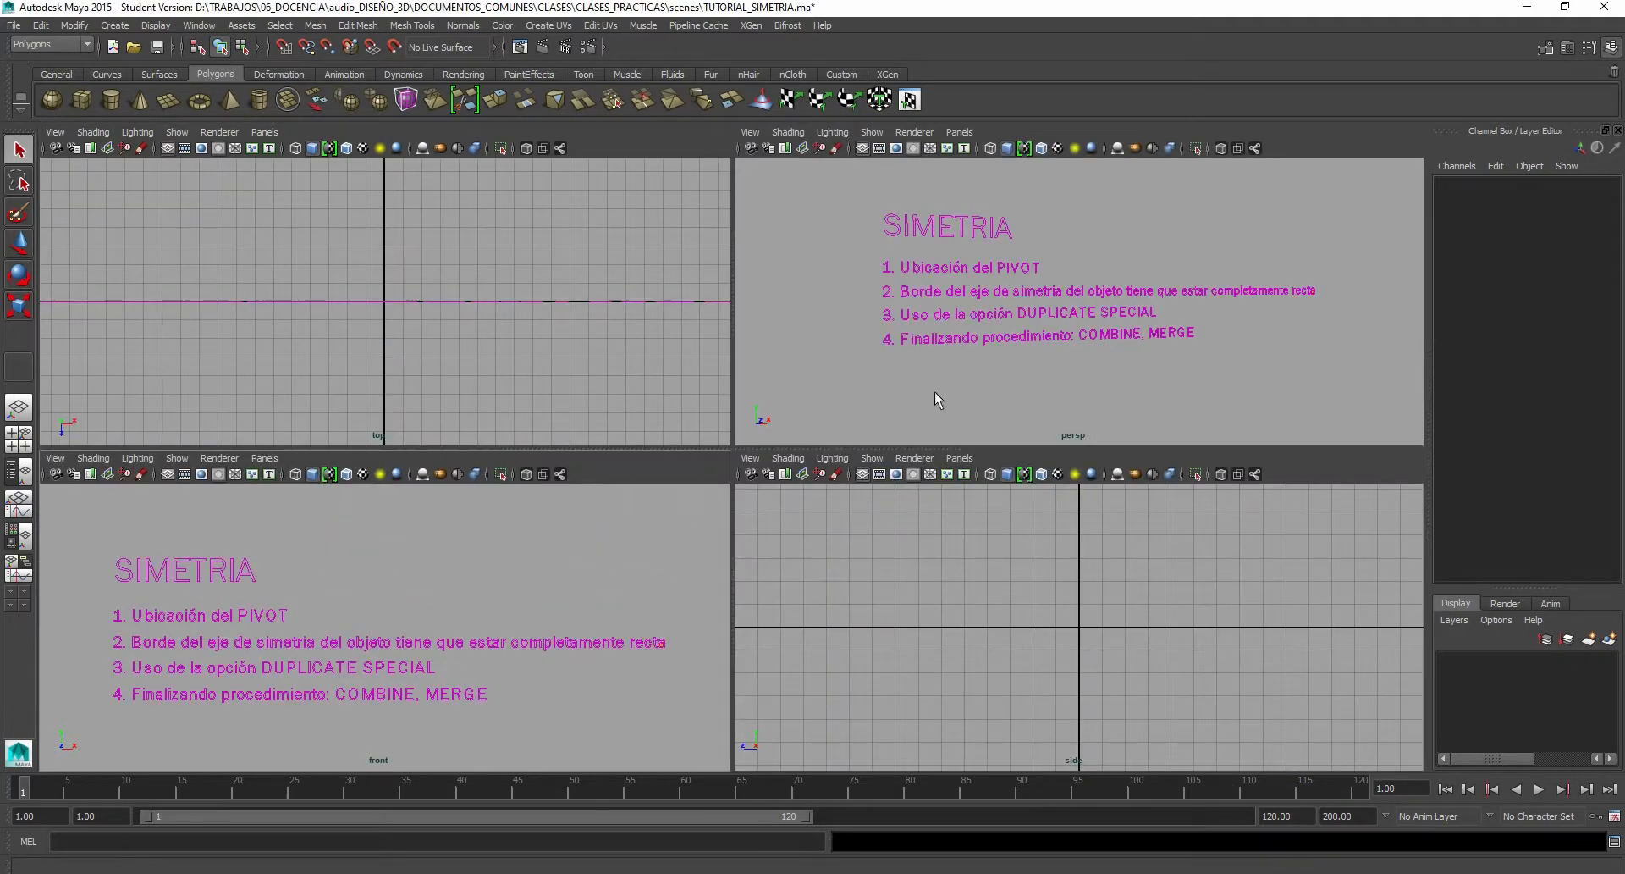
key("space")
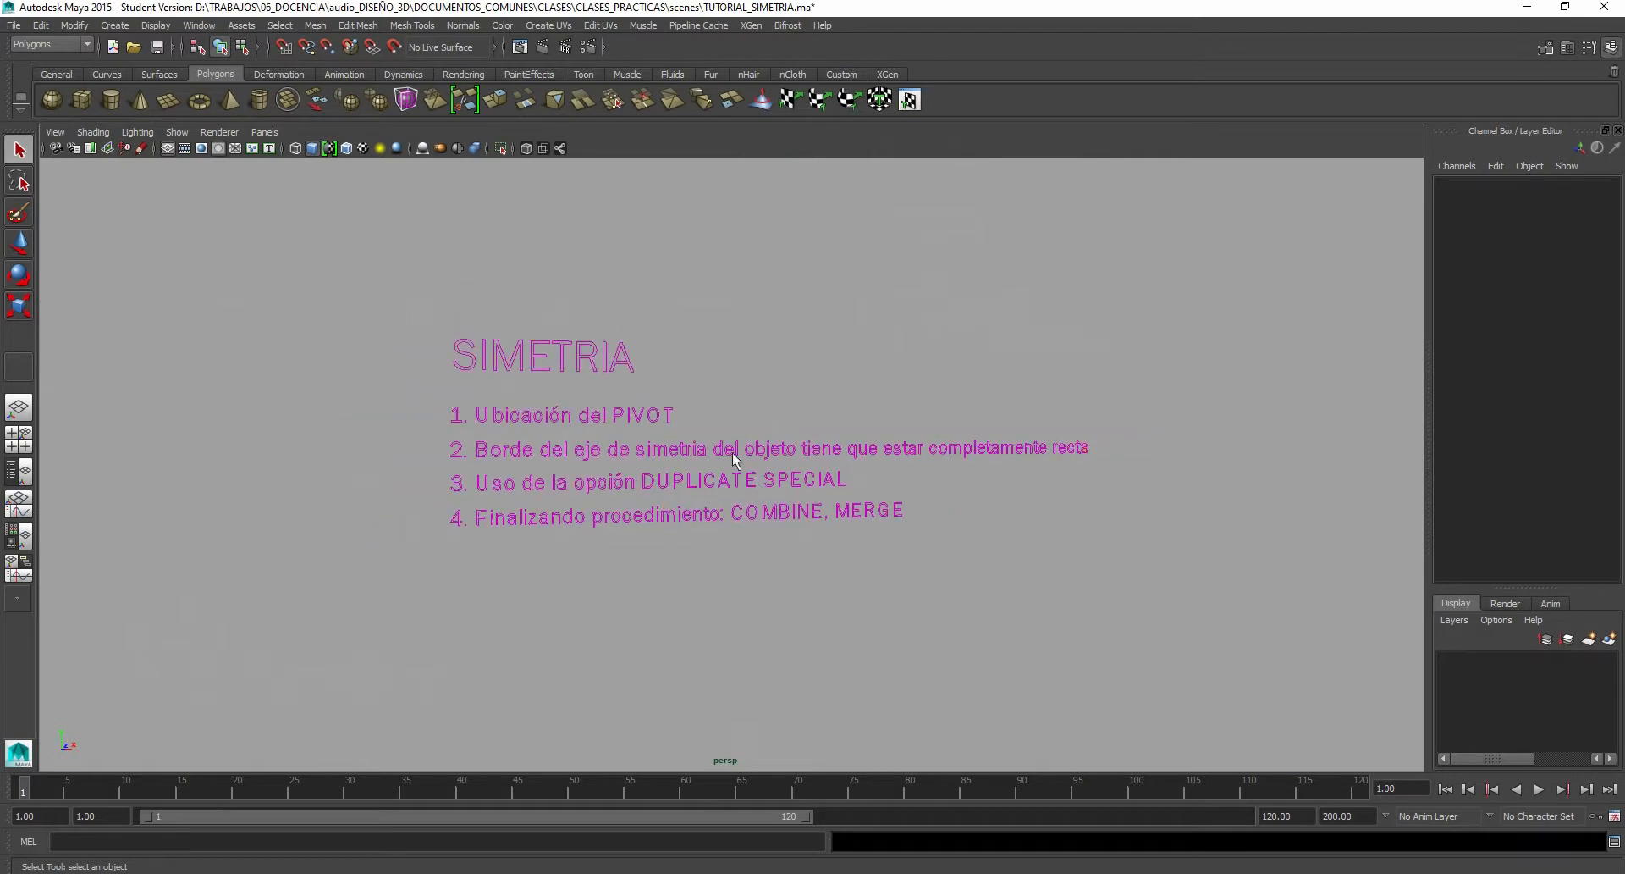
key("space")
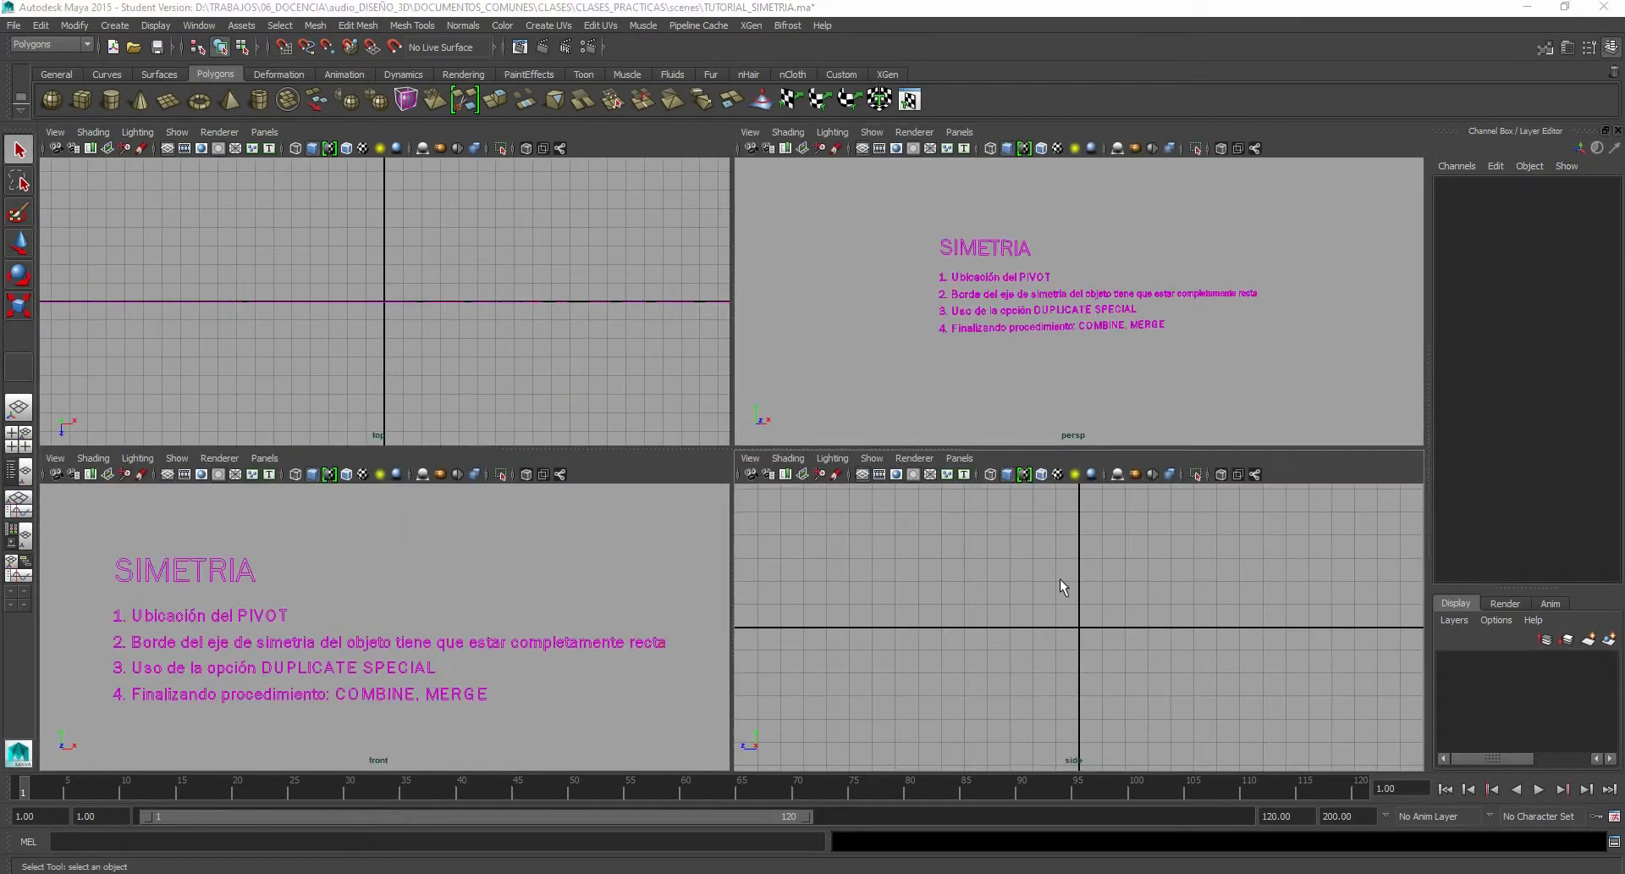
key("space")
middle_click_drag(754, 405, 765, 564, "alt")
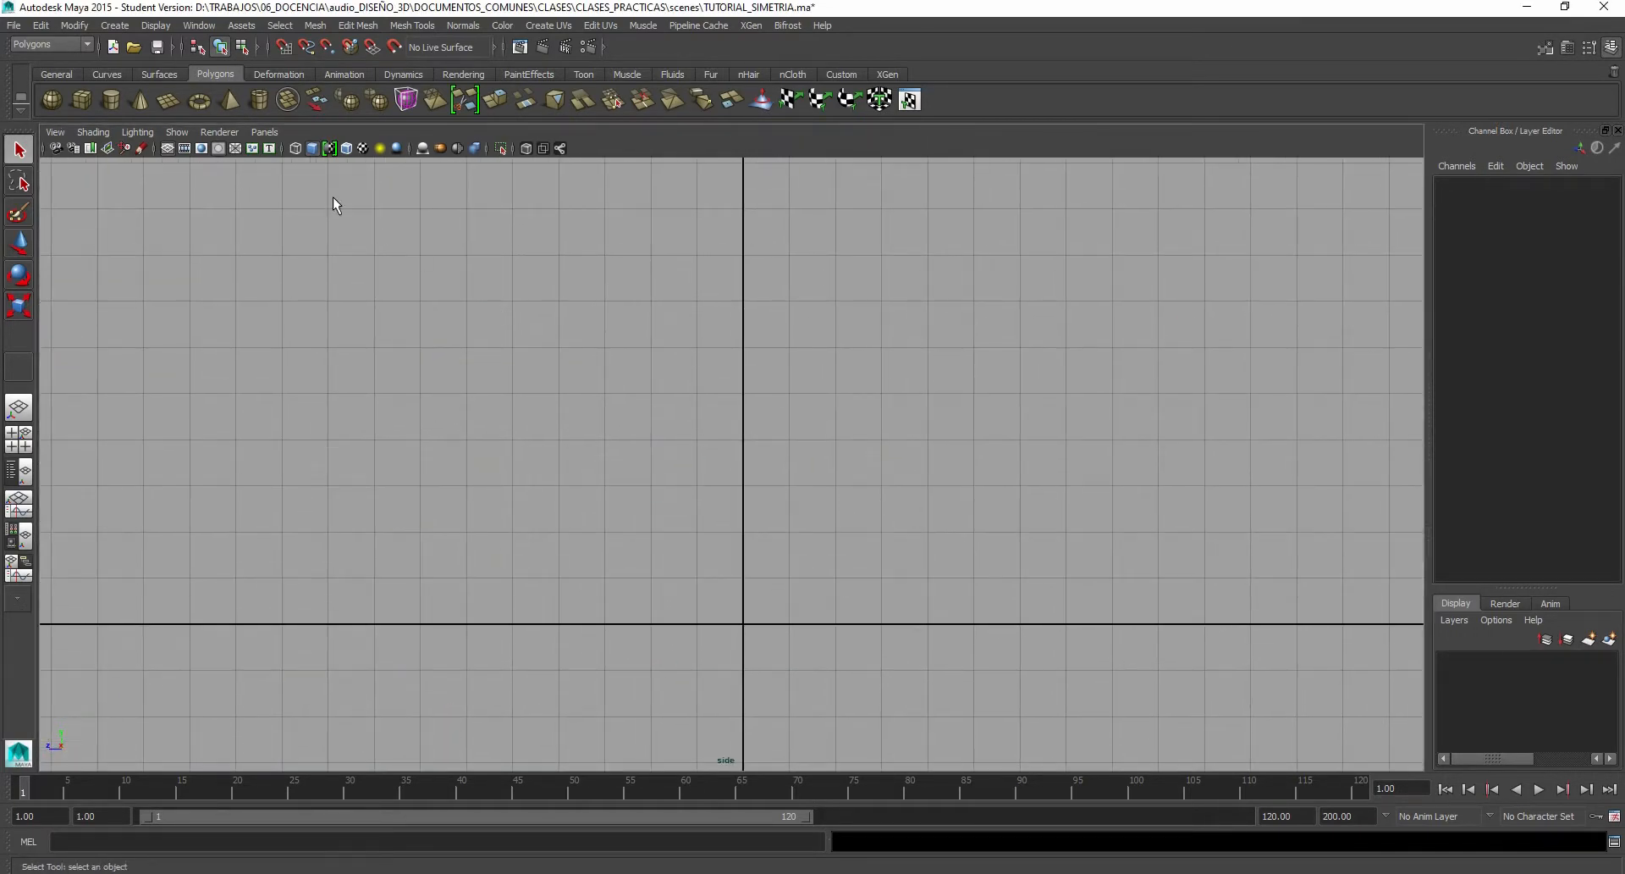
Step: Create a polygon sphere near the grid's centre in the perspective view
left_click(62, 105)
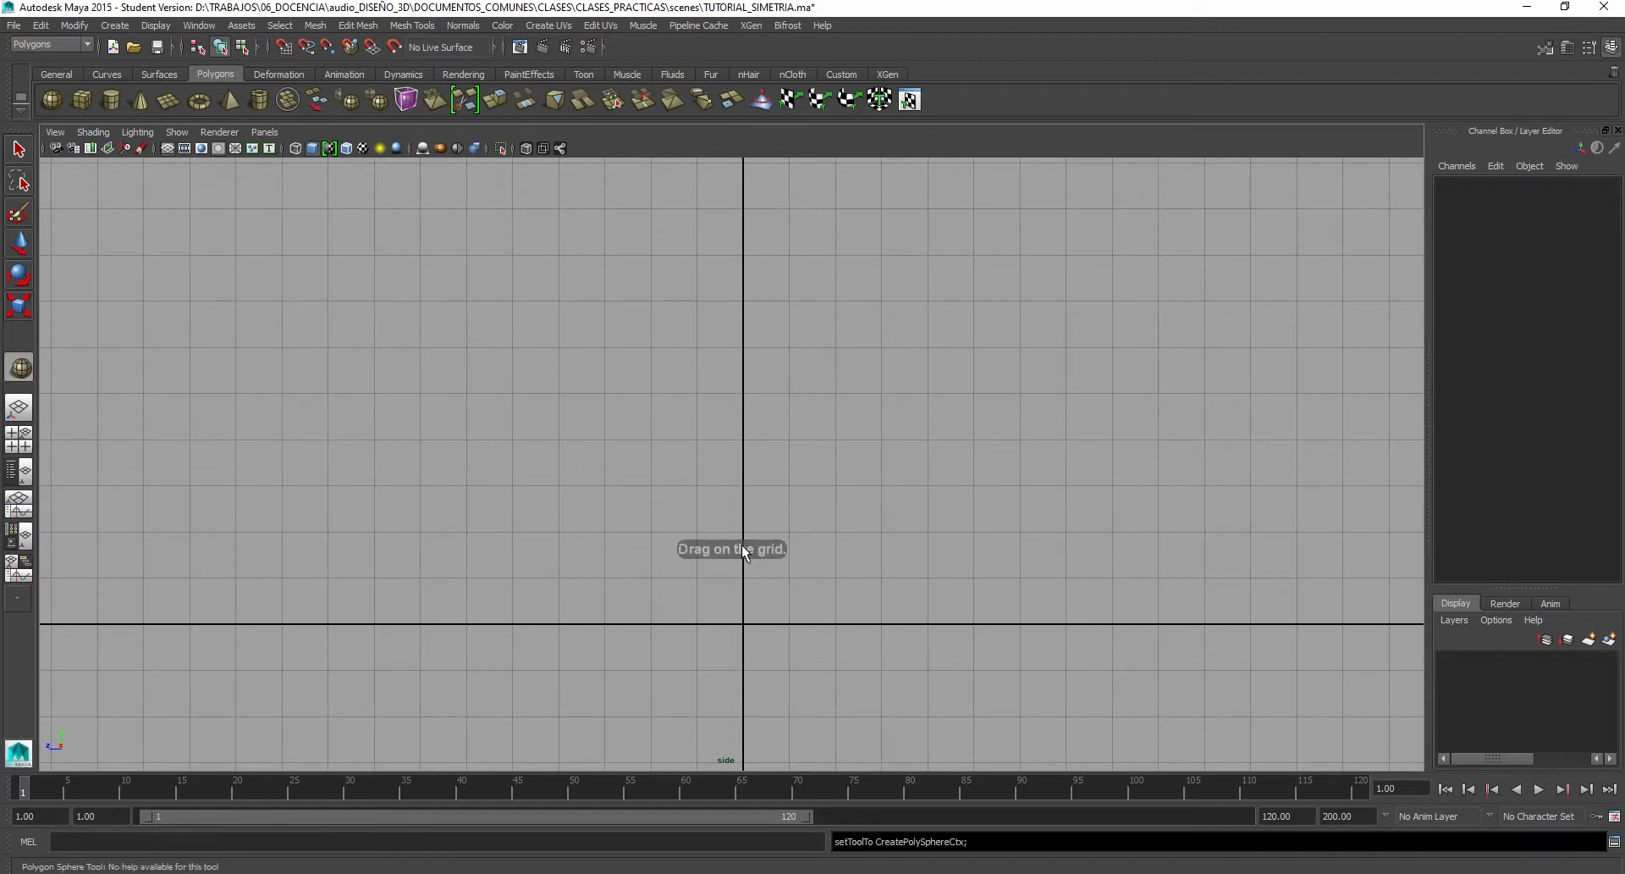
key("space")
key("space")
left_click_drag(1008, 355, 822, 461, "alt")
scroll(825, 522, "up", 3)
middle_click_drag(840, 524, 739, 445, "alt")
scroll(714, 572, "up", 3)
left_click_drag(708, 578, 739, 611)
middle_click_drag(801, 549, 769, 500, "alt")
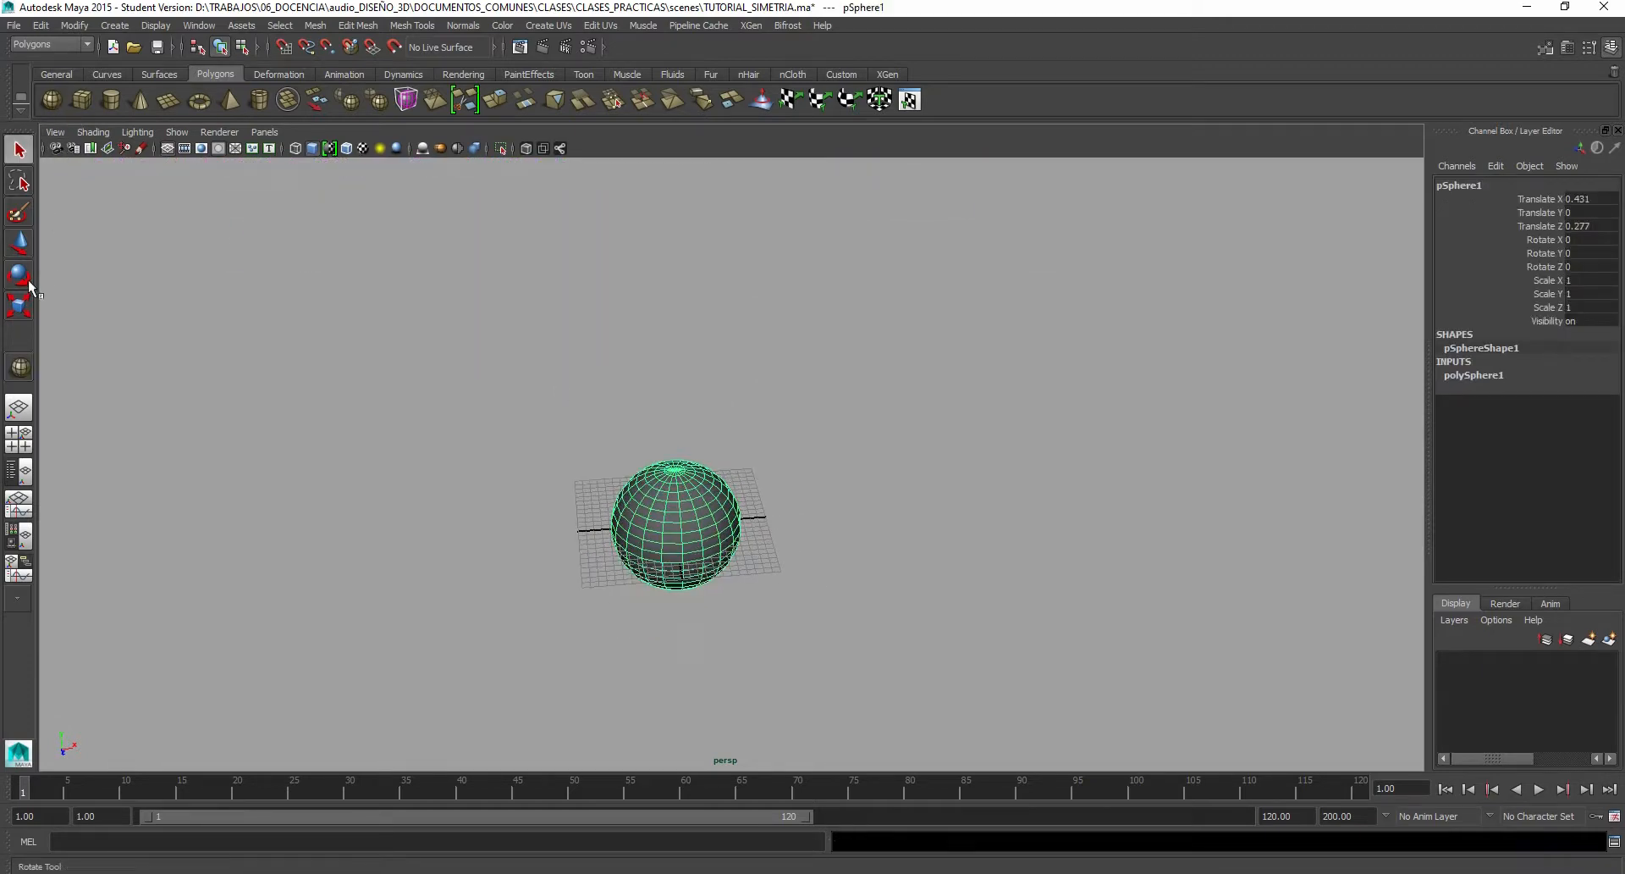
Step: Move the sphere up and sideways off the grid's centre to about X 11.3, Y 11.9
left_click(19, 243)
scroll(678, 536, "up", 3)
left_click_drag(678, 537, 838, 558, "alt")
left_click_drag(760, 456, 787, 337)
middle_click_drag(787, 337, 734, 414, "alt")
left_click_drag(734, 414, 819, 480, "alt")
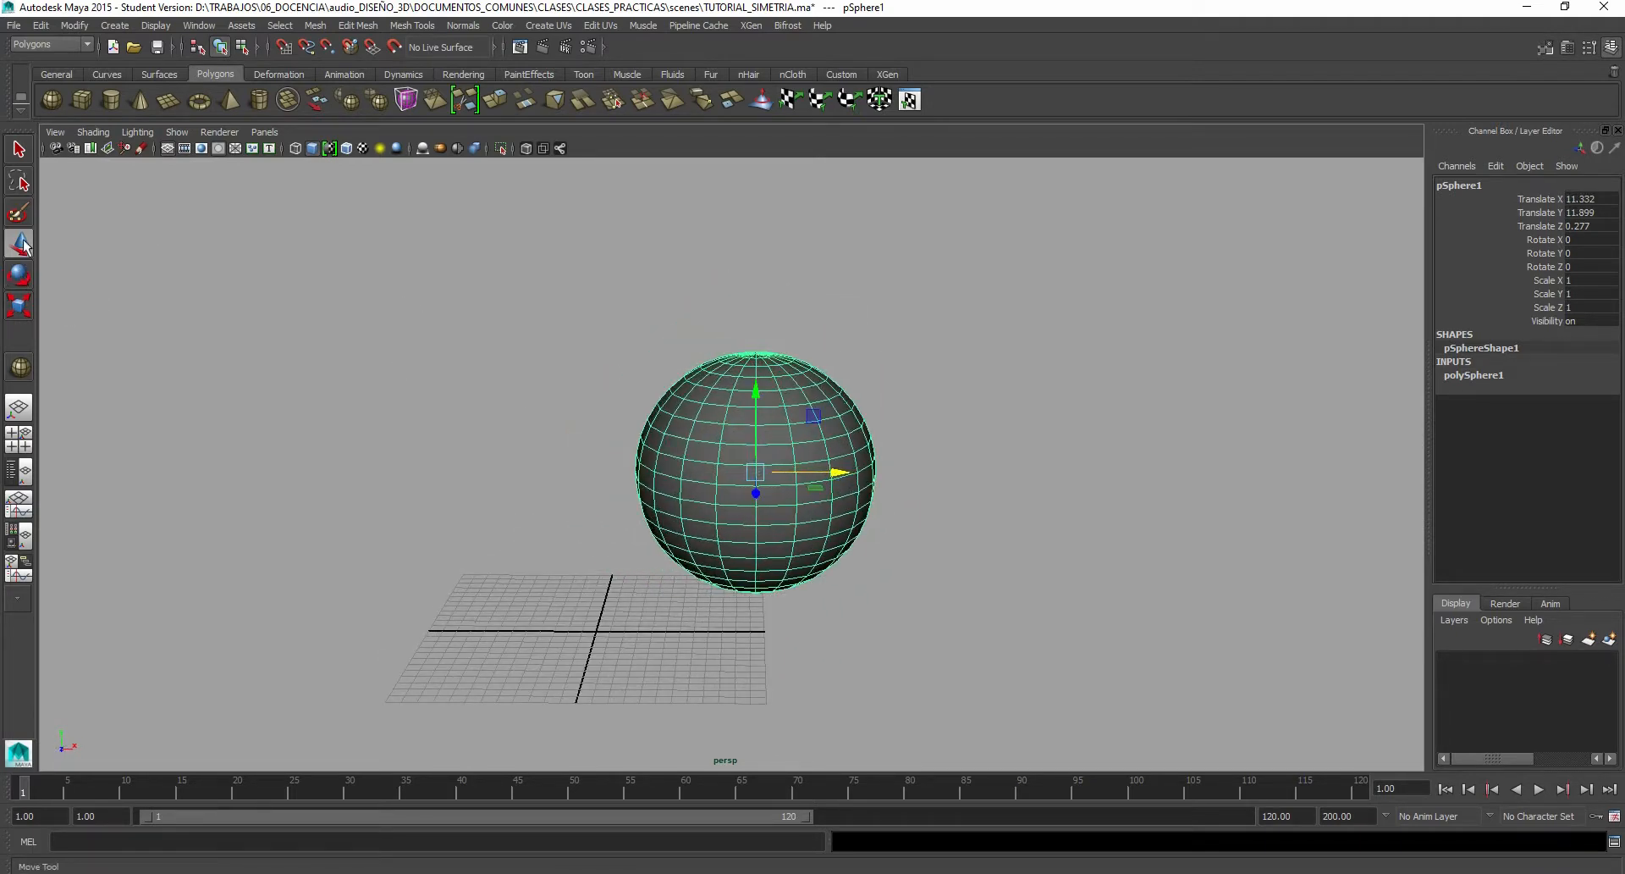
Step: Rotate the sphere freely about its central pivot with the Rotate tool
left_click(20, 276)
left_click(19, 306)
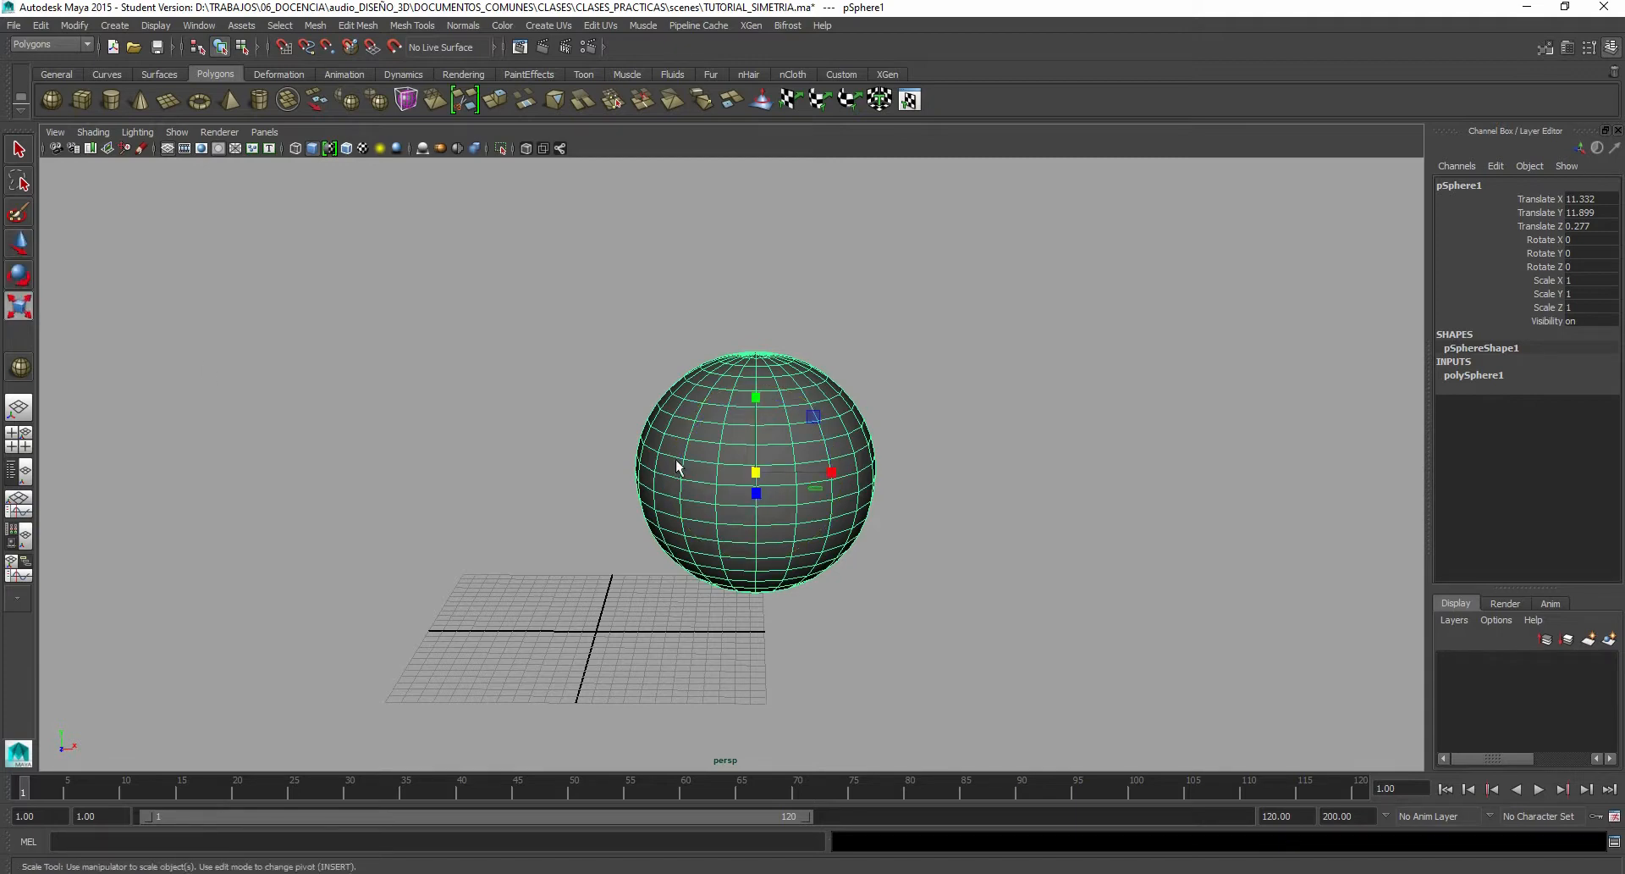
left_click_drag(860, 474, 708, 408, "alt")
left_click(20, 243)
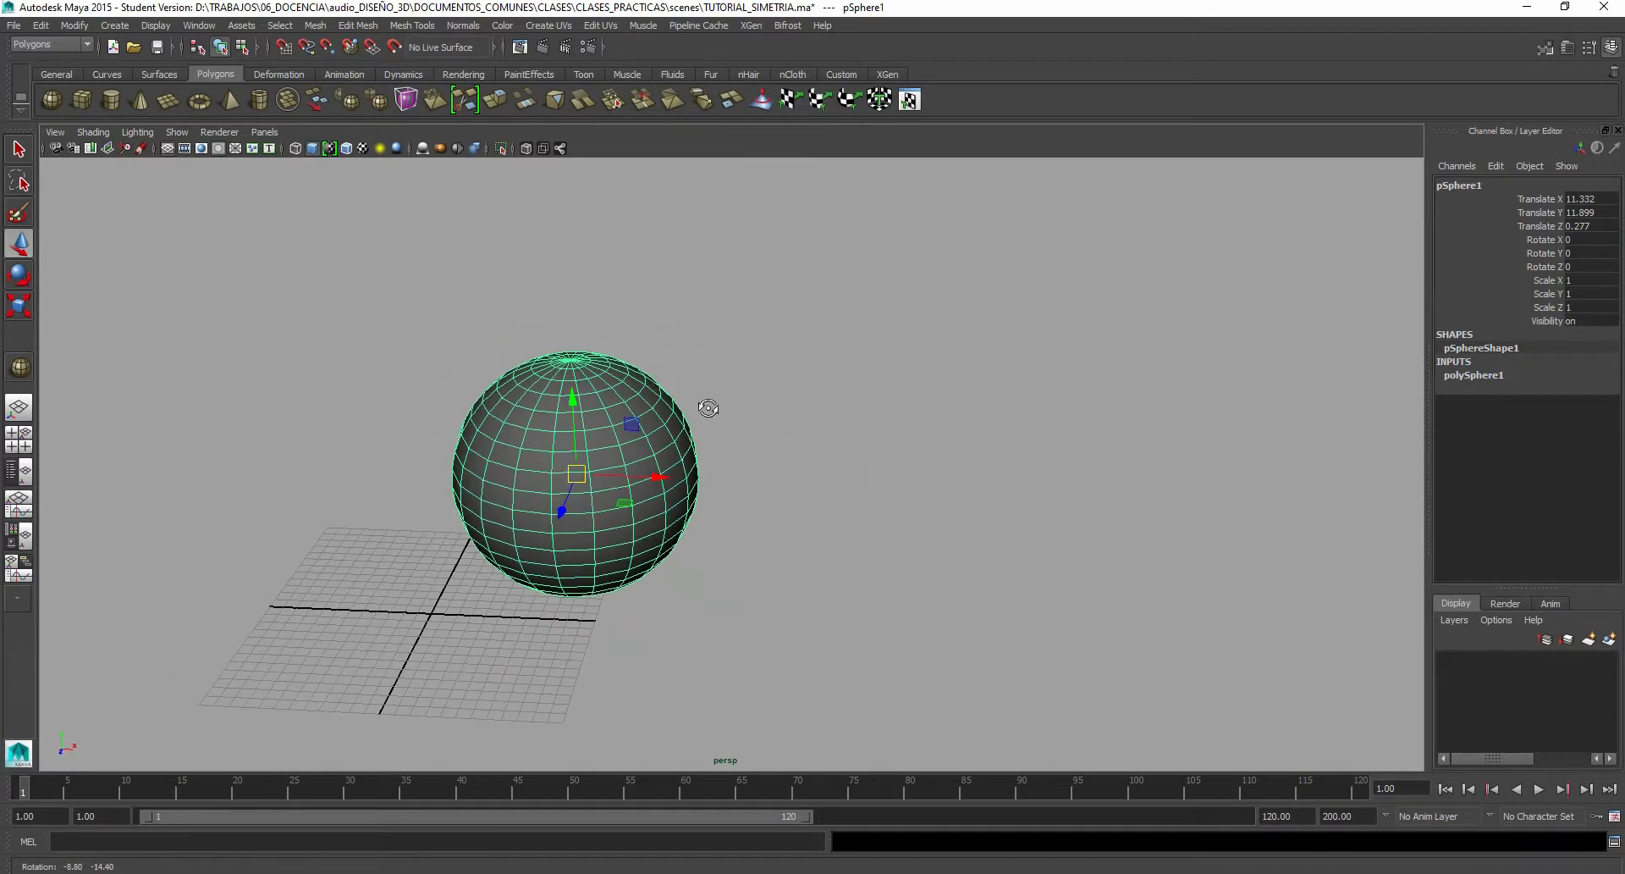
left_click(31, 281)
left_click_drag(606, 506, 622, 461)
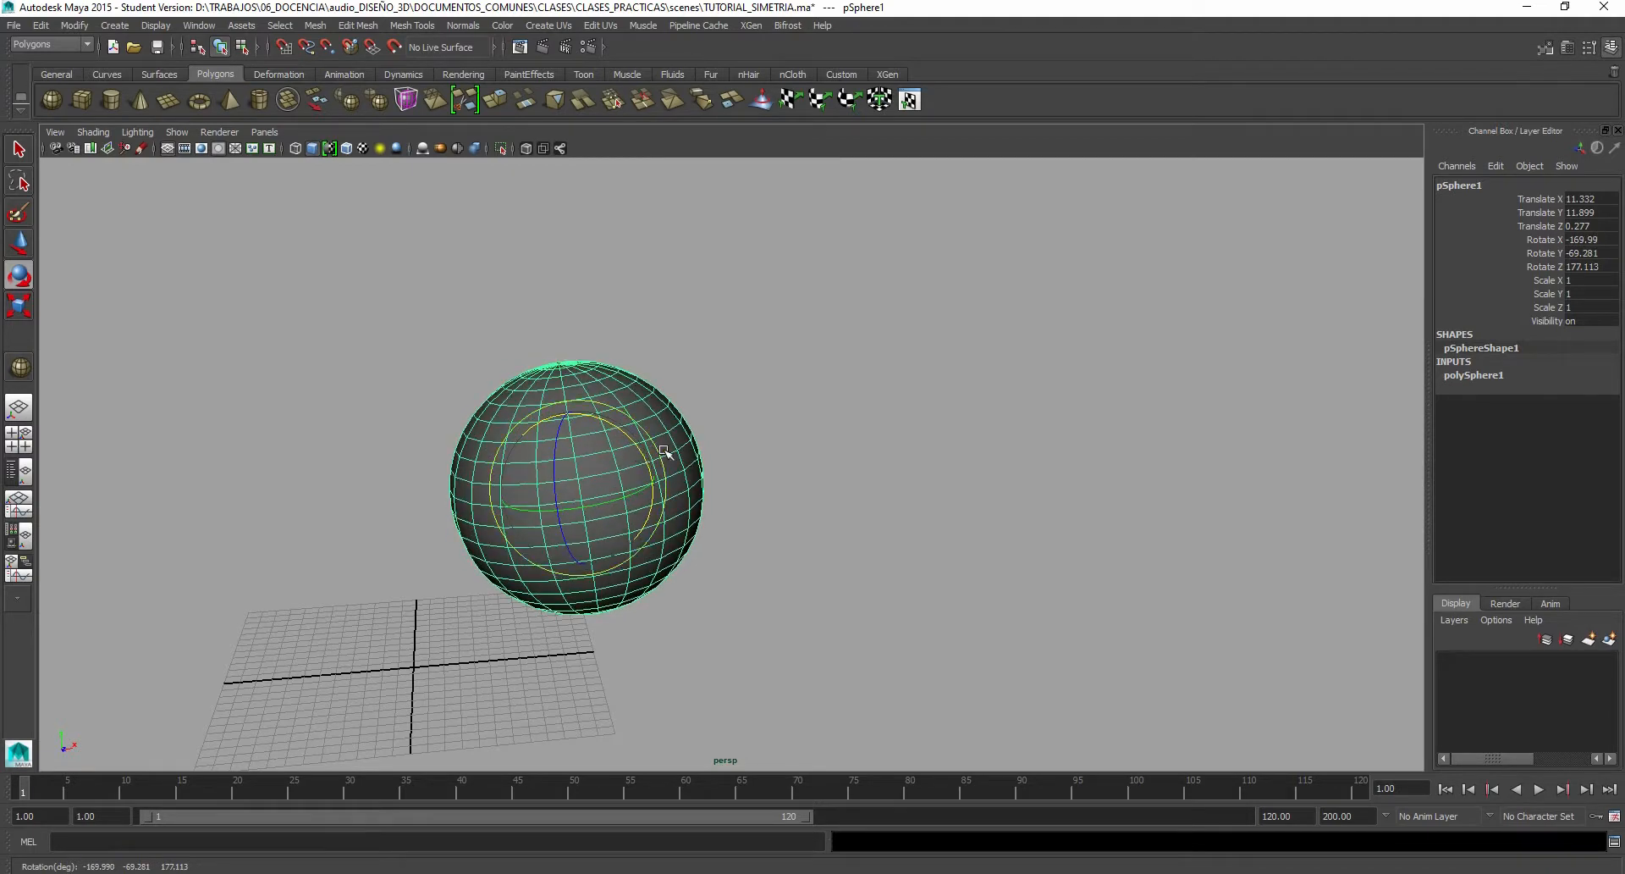
Step: Scale the sphere uniformly to about 1.027 and move it along X to about 22.3
left_click_drag(658, 448, 206, 324, "alt")
left_click(18, 305)
left_click_drag(586, 512, 590, 431)
left_click(19, 243)
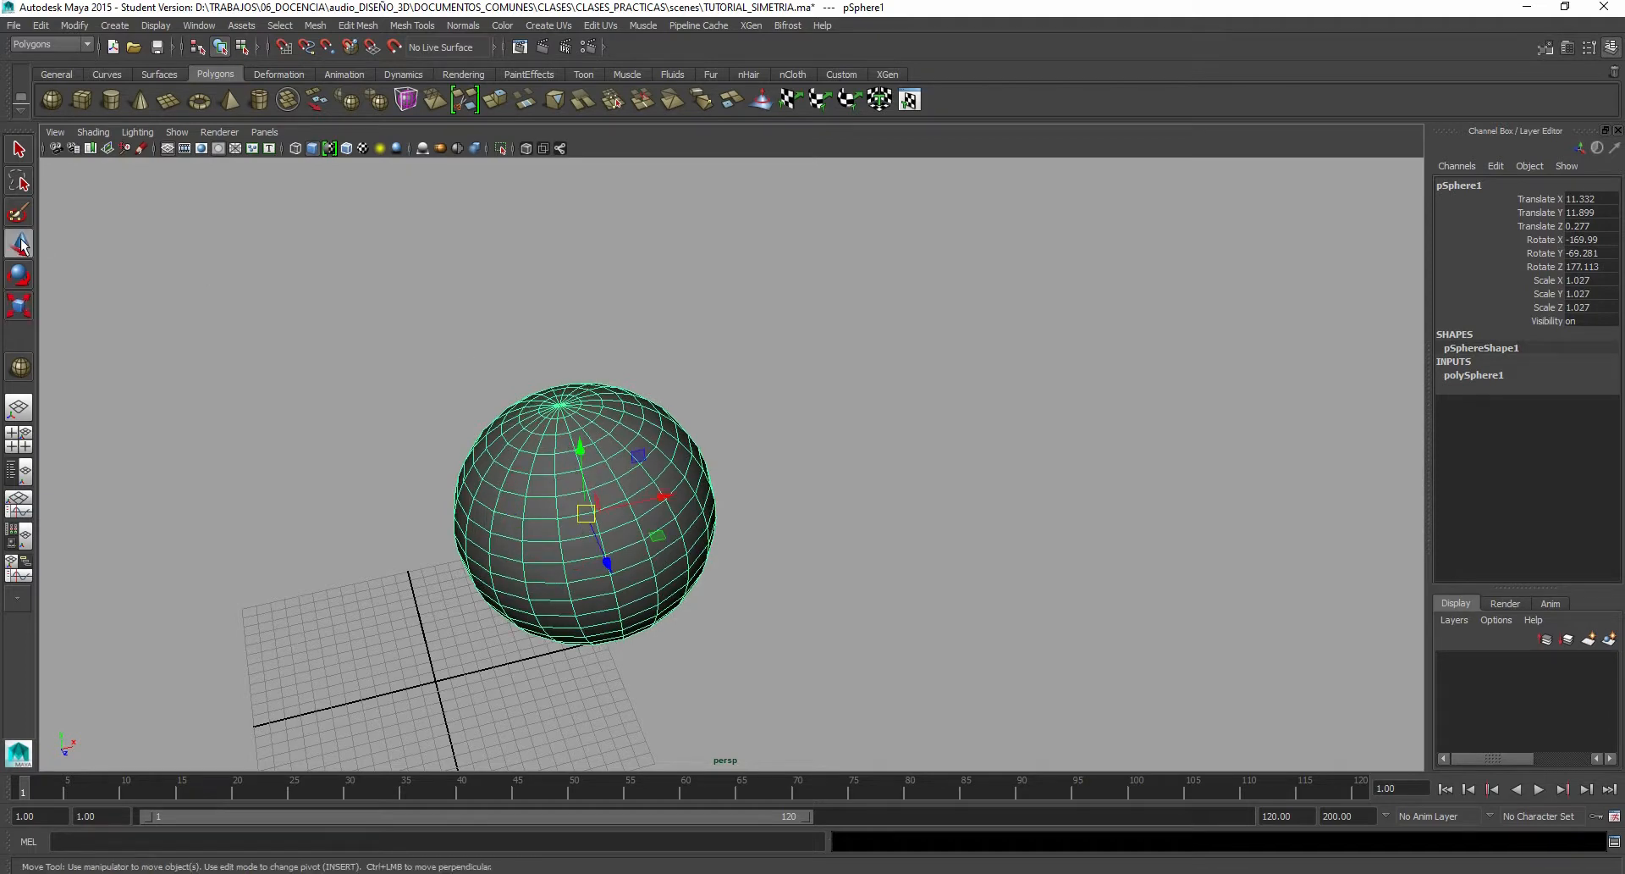
left_click_drag(660, 500, 821, 507)
left_click_drag(822, 507, 778, 515, "alt")
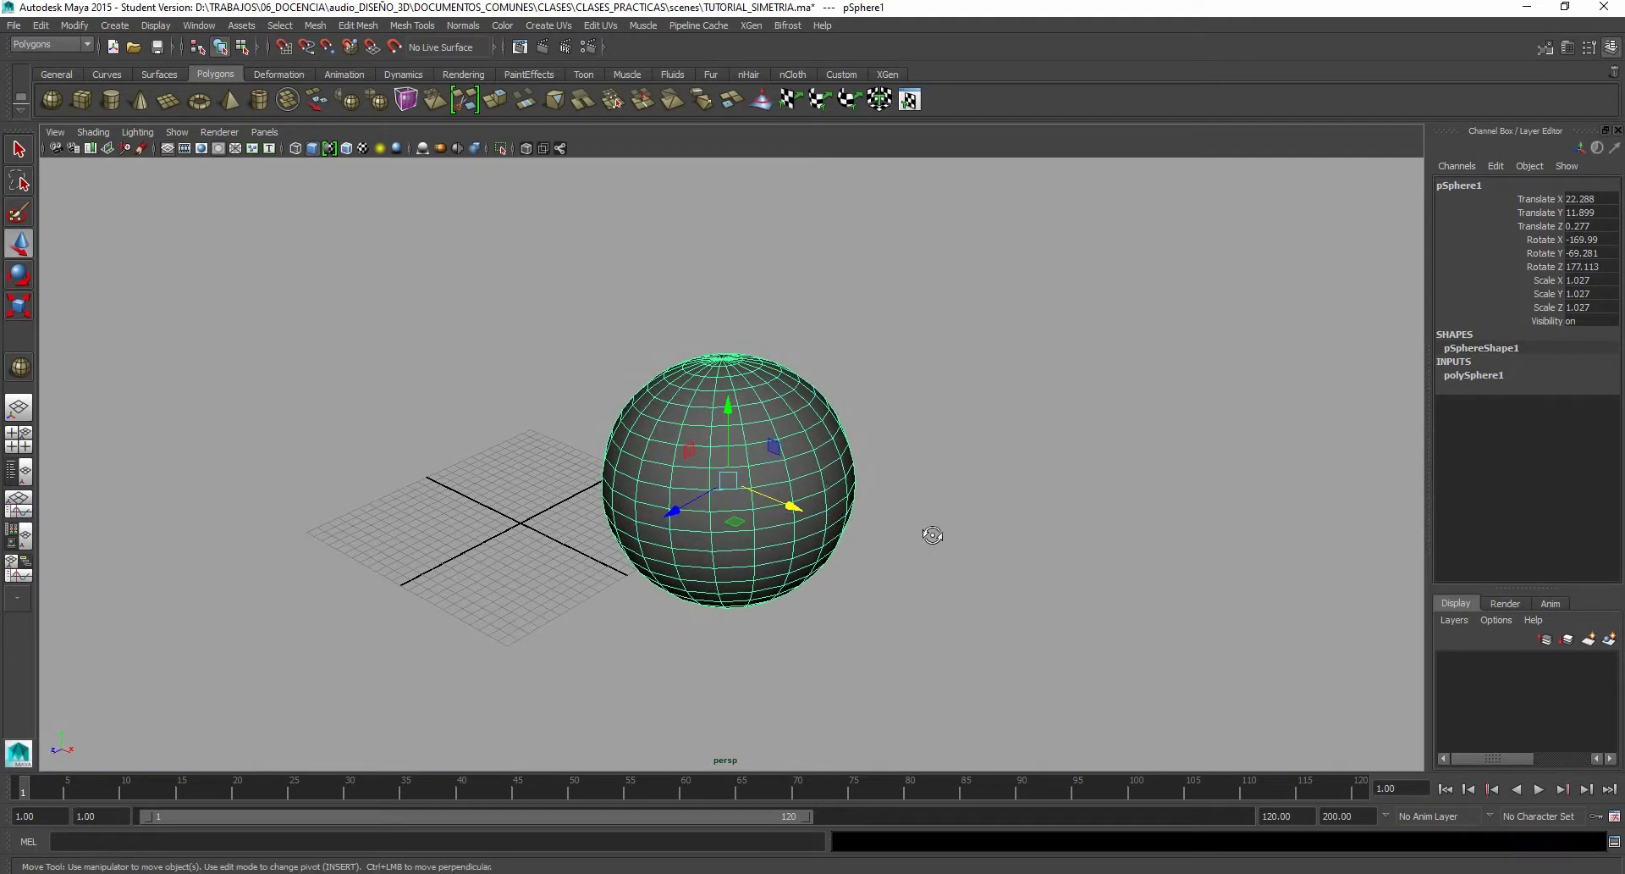
Step: Undo the last transformations applied to the sphere
key("ctrl+z")
key("ctrl+z")
key("ctrl+z")
key("ctrl+z")
key("ctrl+z")
left_click_drag(762, 506, 651, 427, "alt")
left_click_drag(784, 467, 752, 447, "alt")
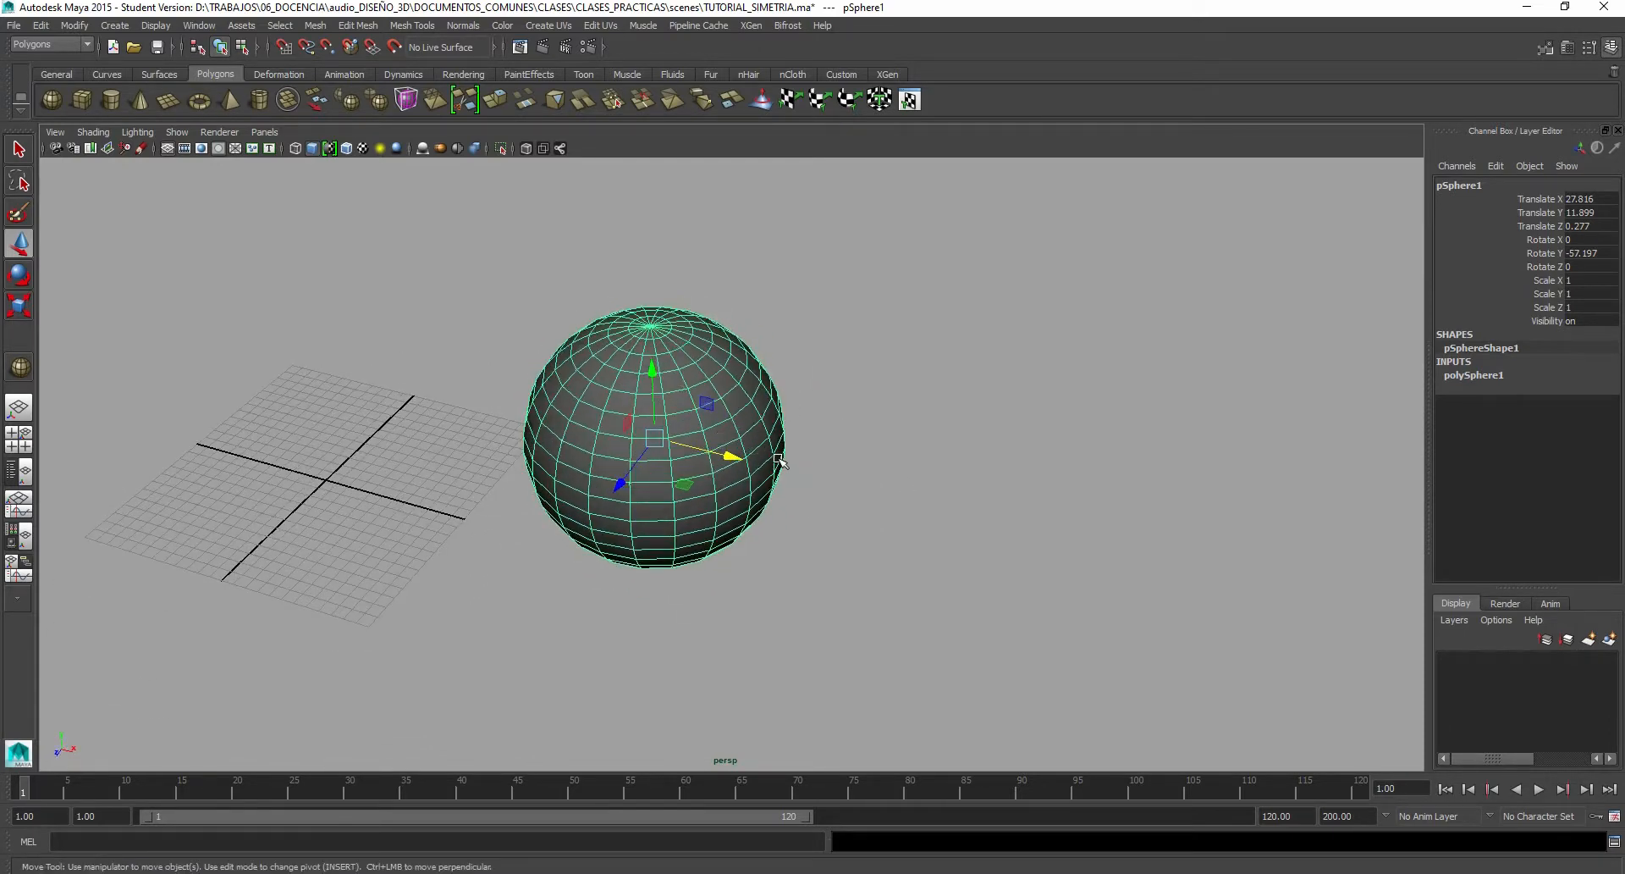
Step: Move only the sphere's pivot along X to just outside its surface, then leave pivot editing
key("Insert")
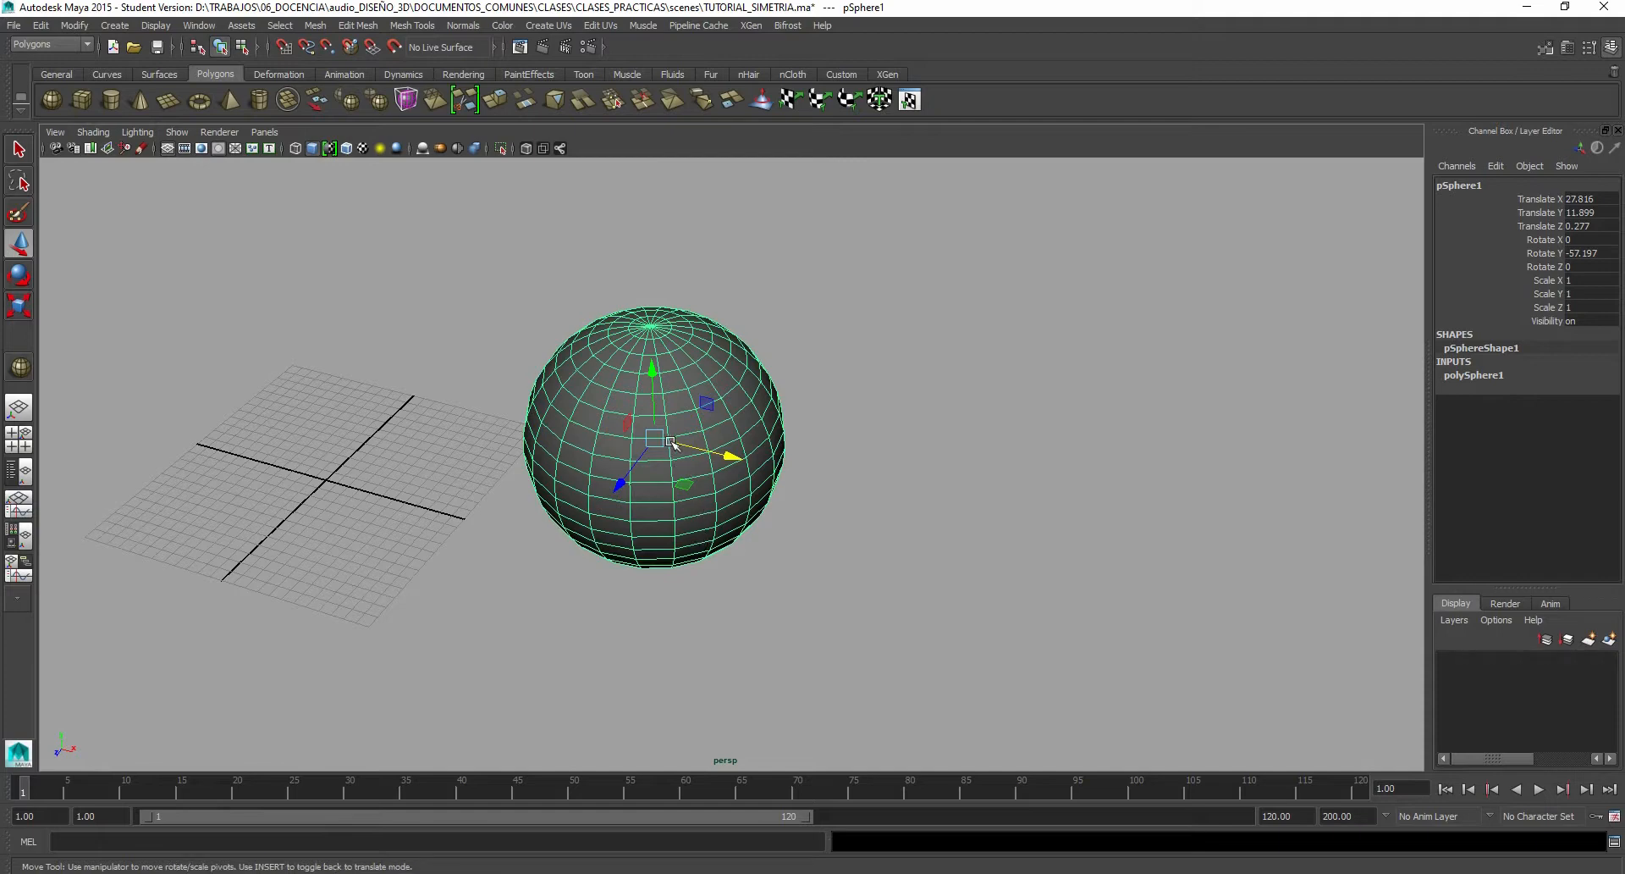
left_click_drag(731, 461, 871, 498)
key("Insert")
mouse_move(801, 600)
left_mouse_down("alt")
mouse_move(892, 591)
mouse_move(811, 588)
left_mouse_up("alt")
Step: Try rotating the sphere around its displaced pivot and undo the rotation
left_click(23, 275)
mouse_move(788, 495)
left_mouse_down()
mouse_move(871, 496)
mouse_move(852, 479)
mouse_move(834, 507)
mouse_move(787, 508)
mouse_move(835, 499)
mouse_move(806, 504)
left_mouse_up()
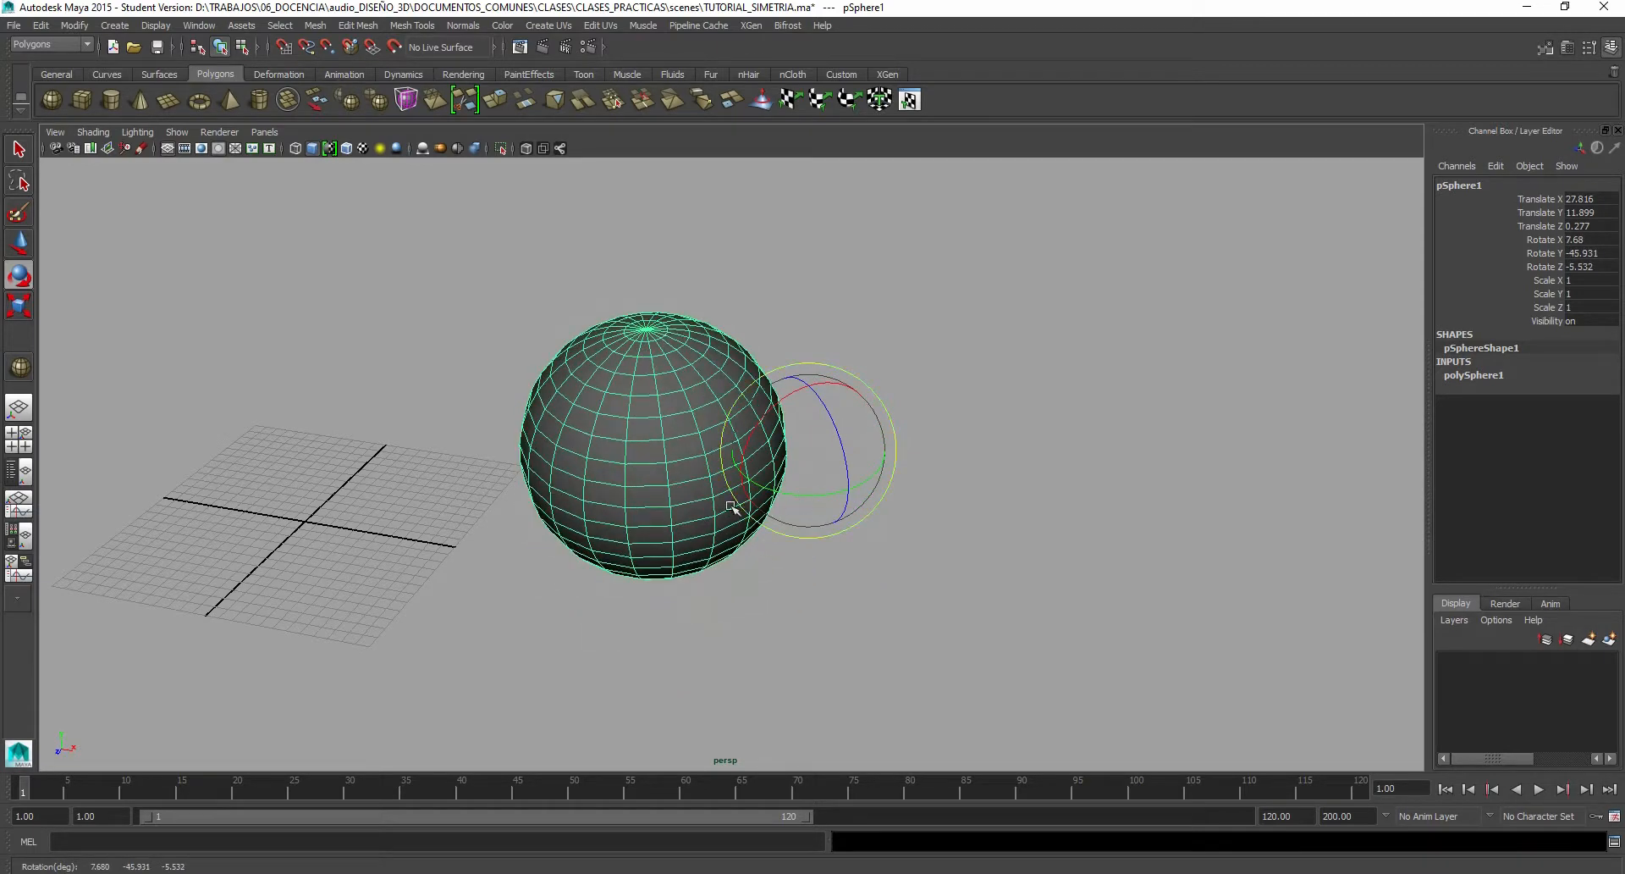
key("ctrl+z")
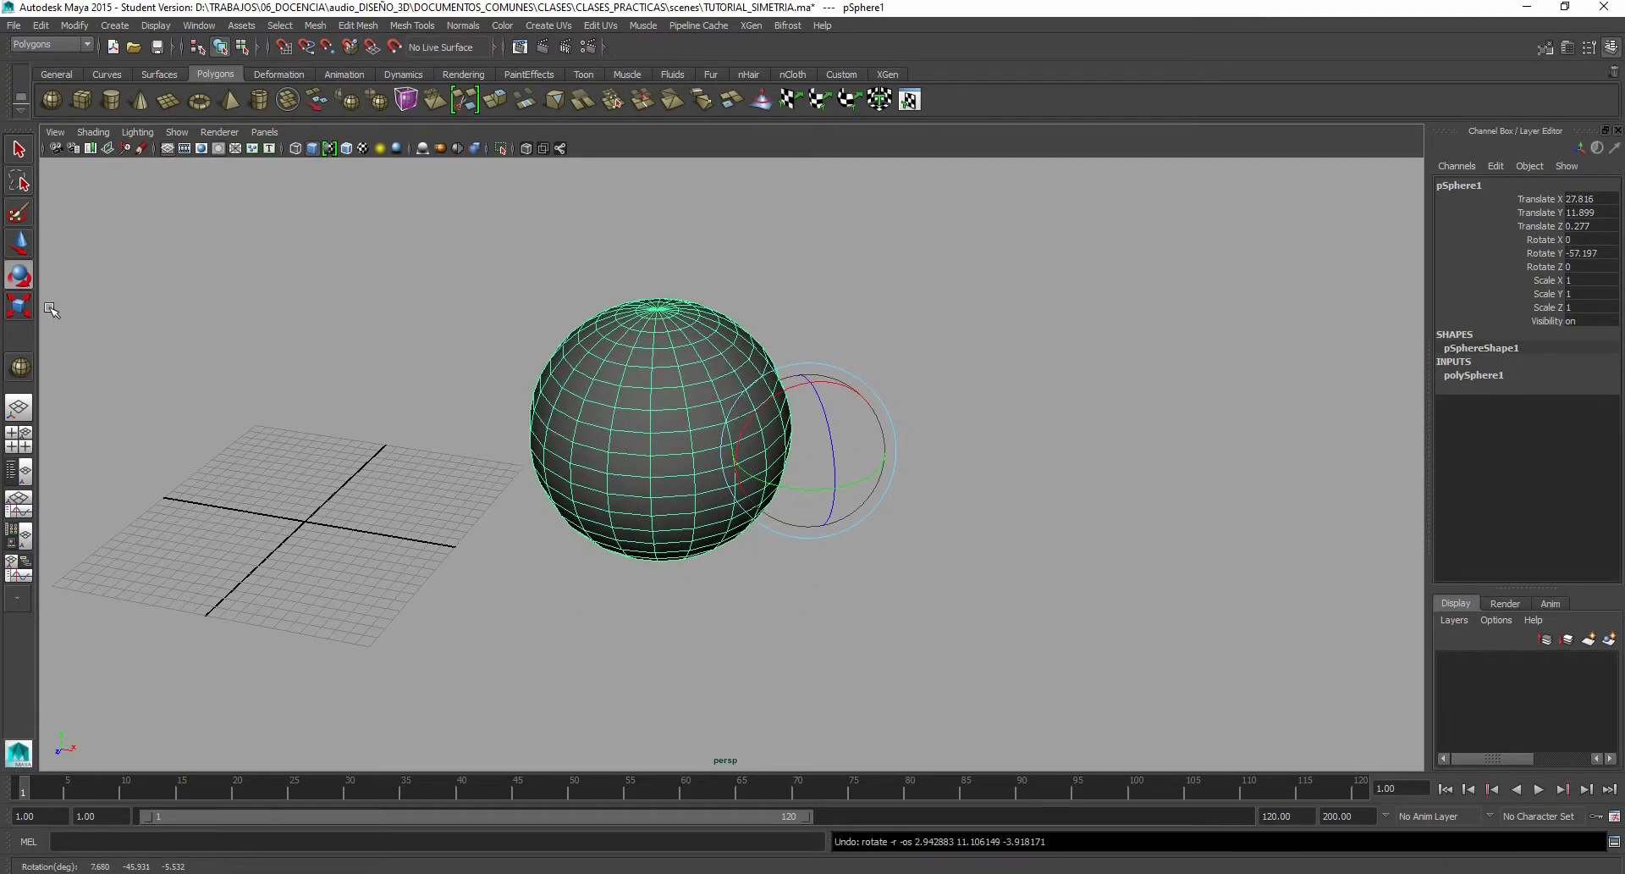
Step: Scale the sphere from its displaced pivot to about 1.023 and move it along X to about 24.7
left_click(18, 307)
left_click_drag(807, 451, 819, 399)
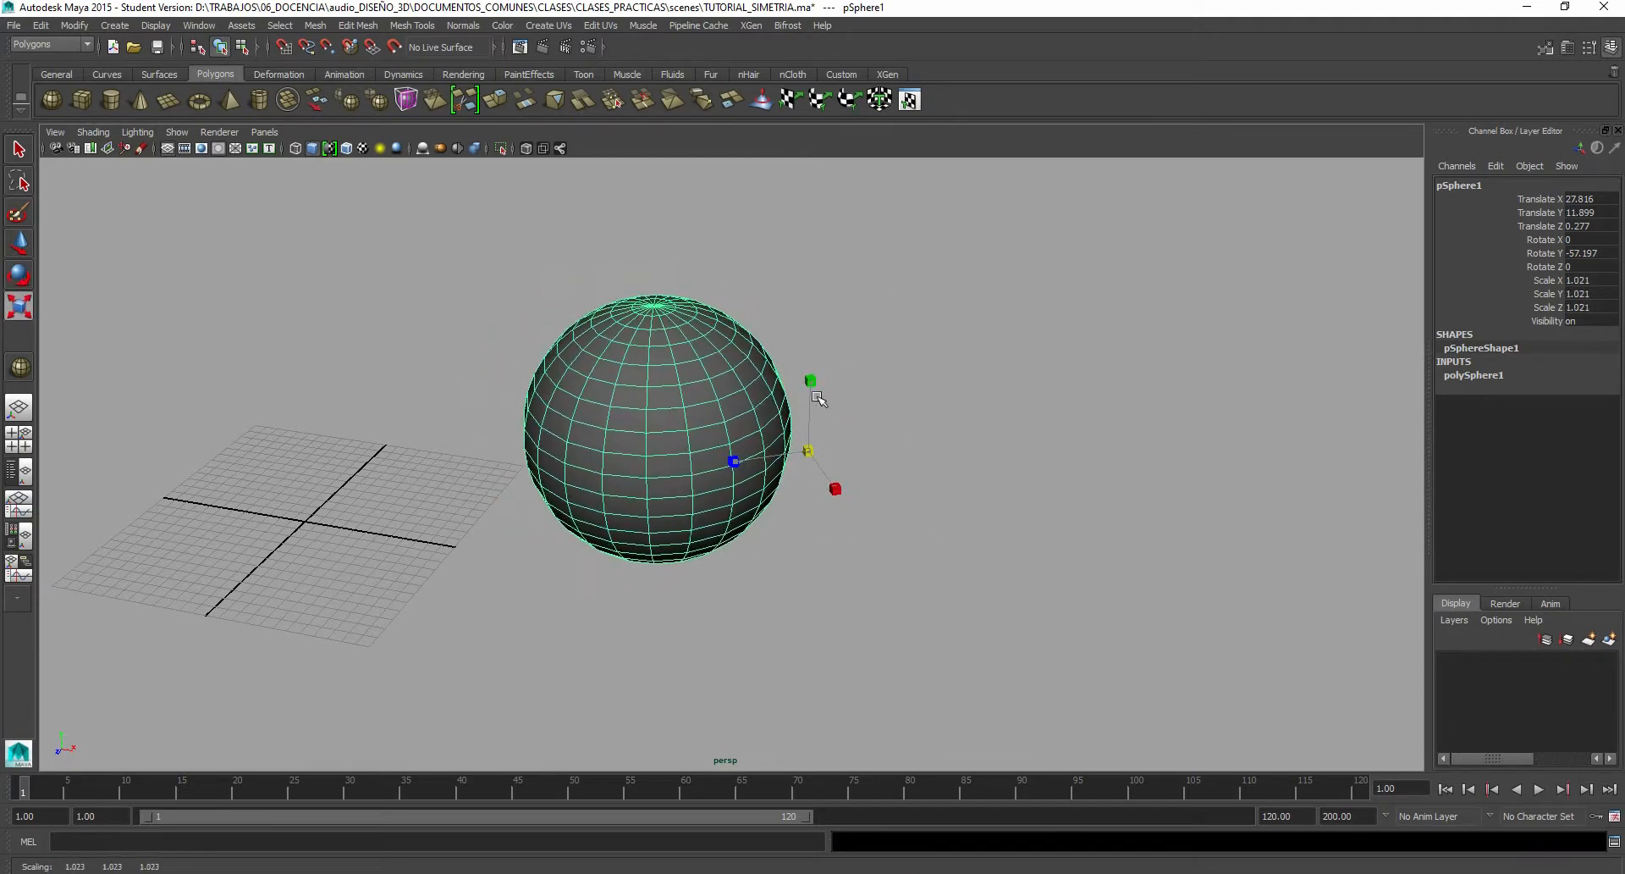
left_click(19, 243)
left_click_drag(886, 463, 799, 501)
mouse_move(900, 471)
left_mouse_down("alt")
mouse_move(830, 457)
mouse_move(910, 457)
mouse_move(889, 465)
mouse_move(889, 436)
mouse_move(901, 474)
left_mouse_up("alt")
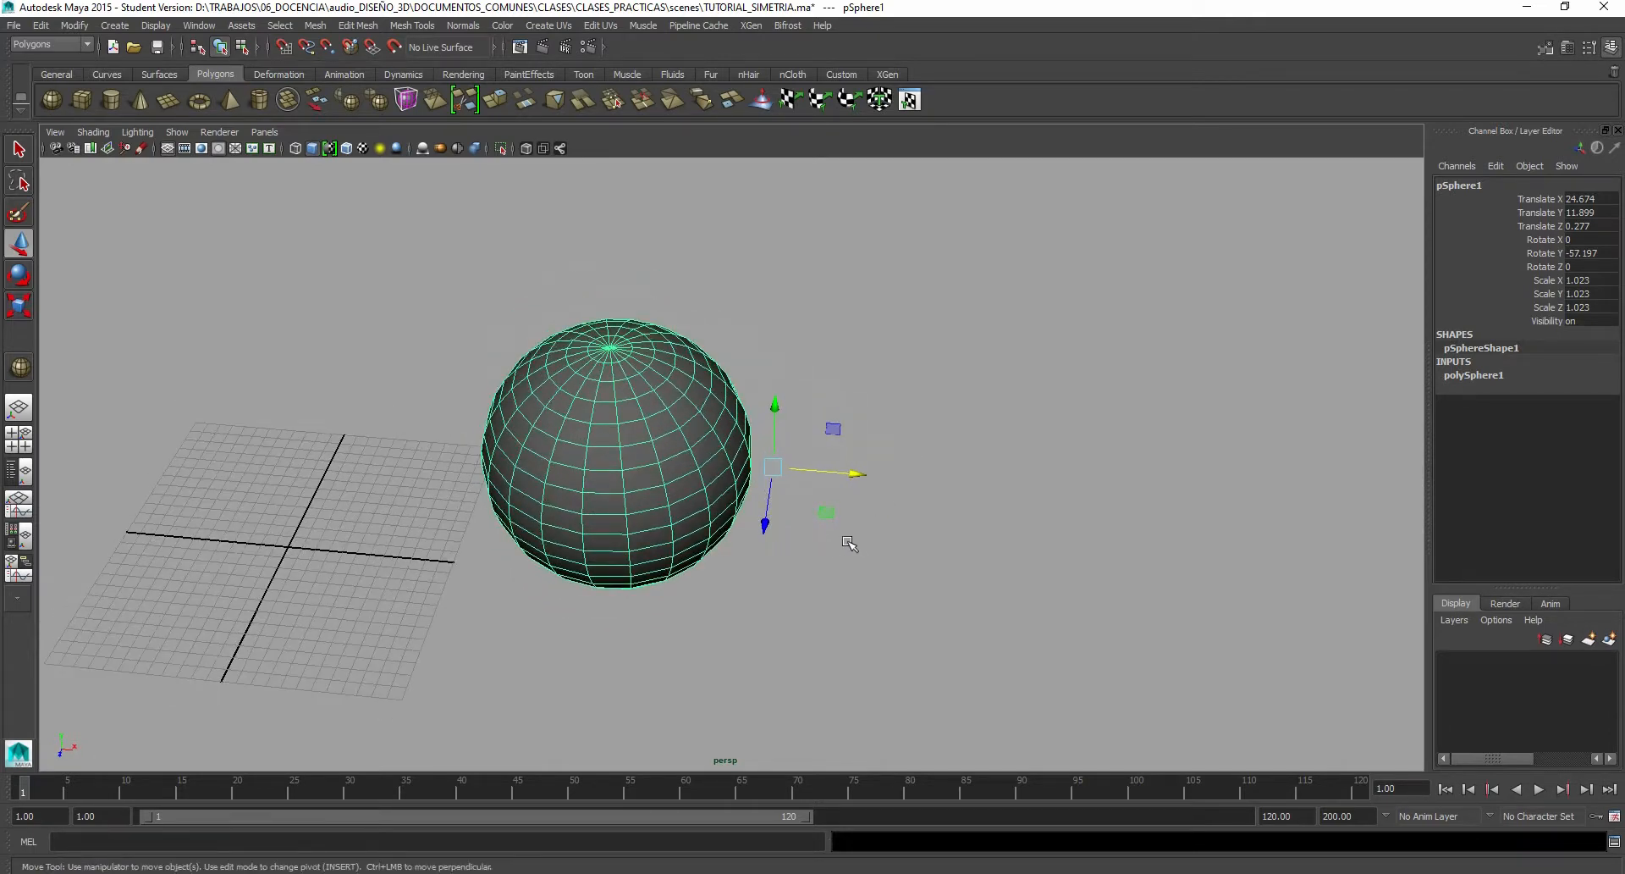
left_click_drag(912, 573, 852, 485, "alt")
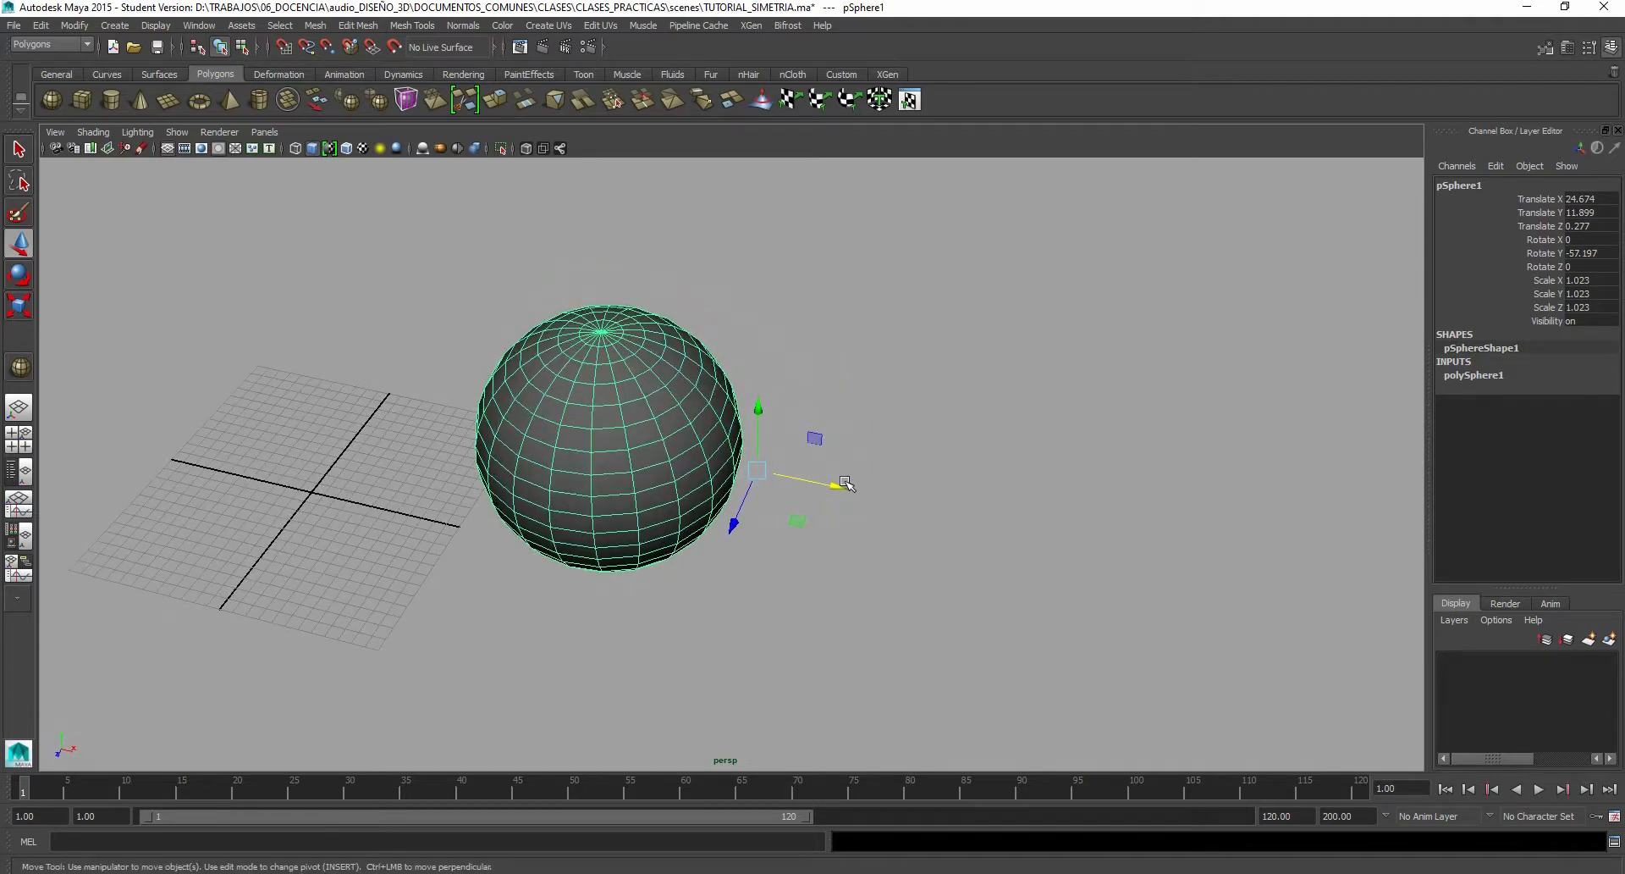
Step: In the side view, move the sphere's pivot along Z to a point outside the sphere's edge
key("space")
key("space")
right_click_drag(841, 676, 809, 508, "alt")
middle_click_drag(854, 412, 764, 564, "alt")
scroll(760, 558, "up", 2)
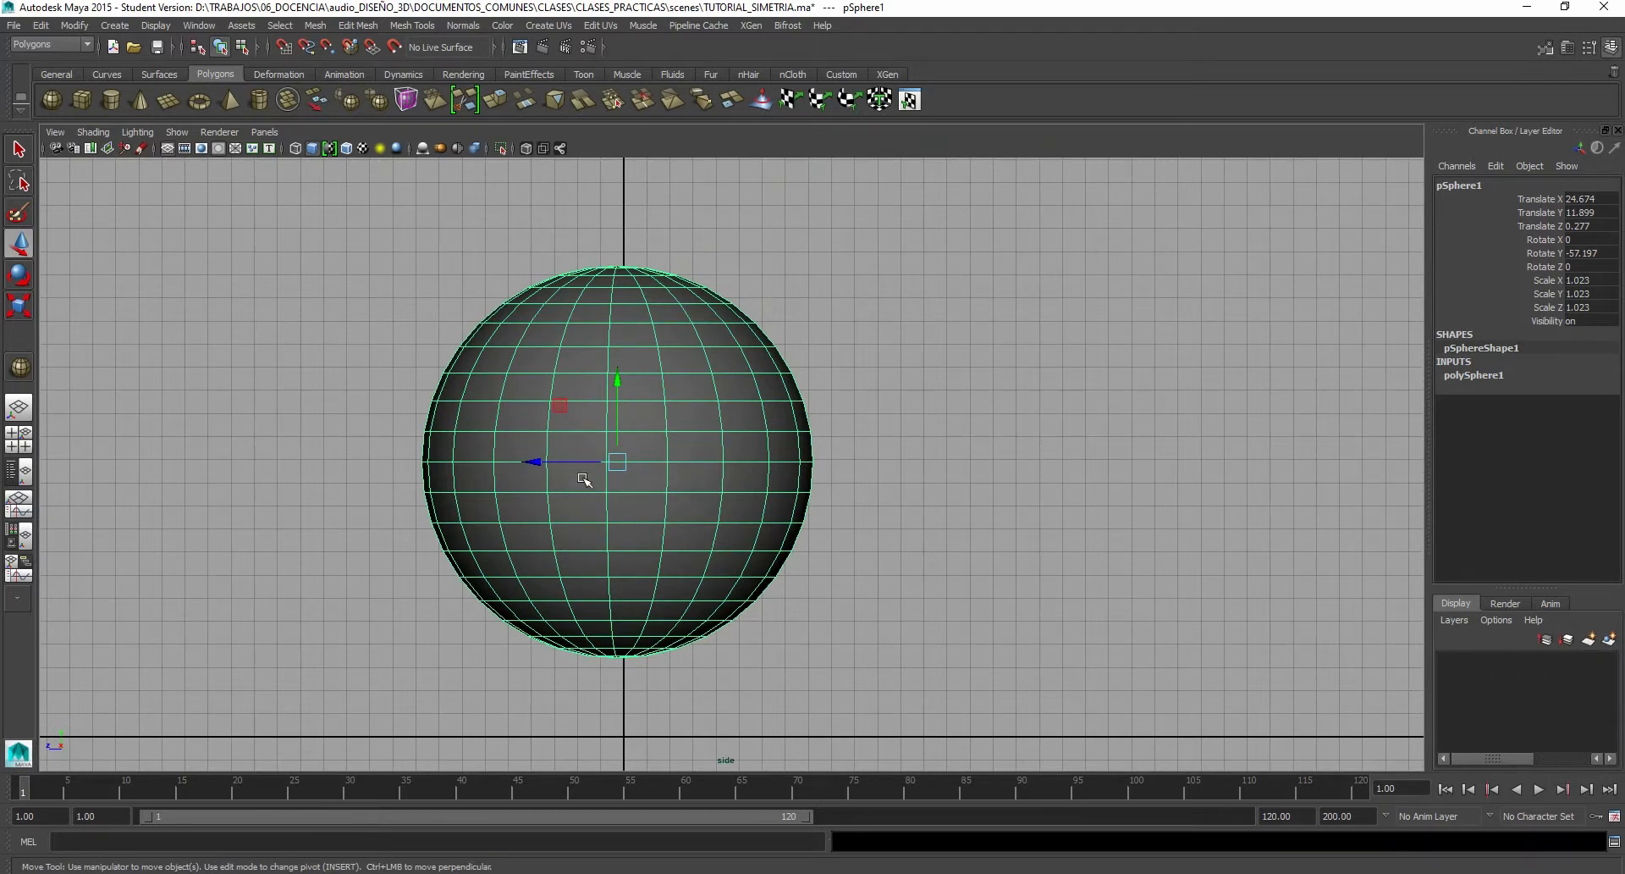
key("Insert")
left_click_drag(581, 461, 888, 528)
key("Insert")
scroll(885, 491, "up", 2)
middle_click_drag(795, 468, 742, 488, "alt")
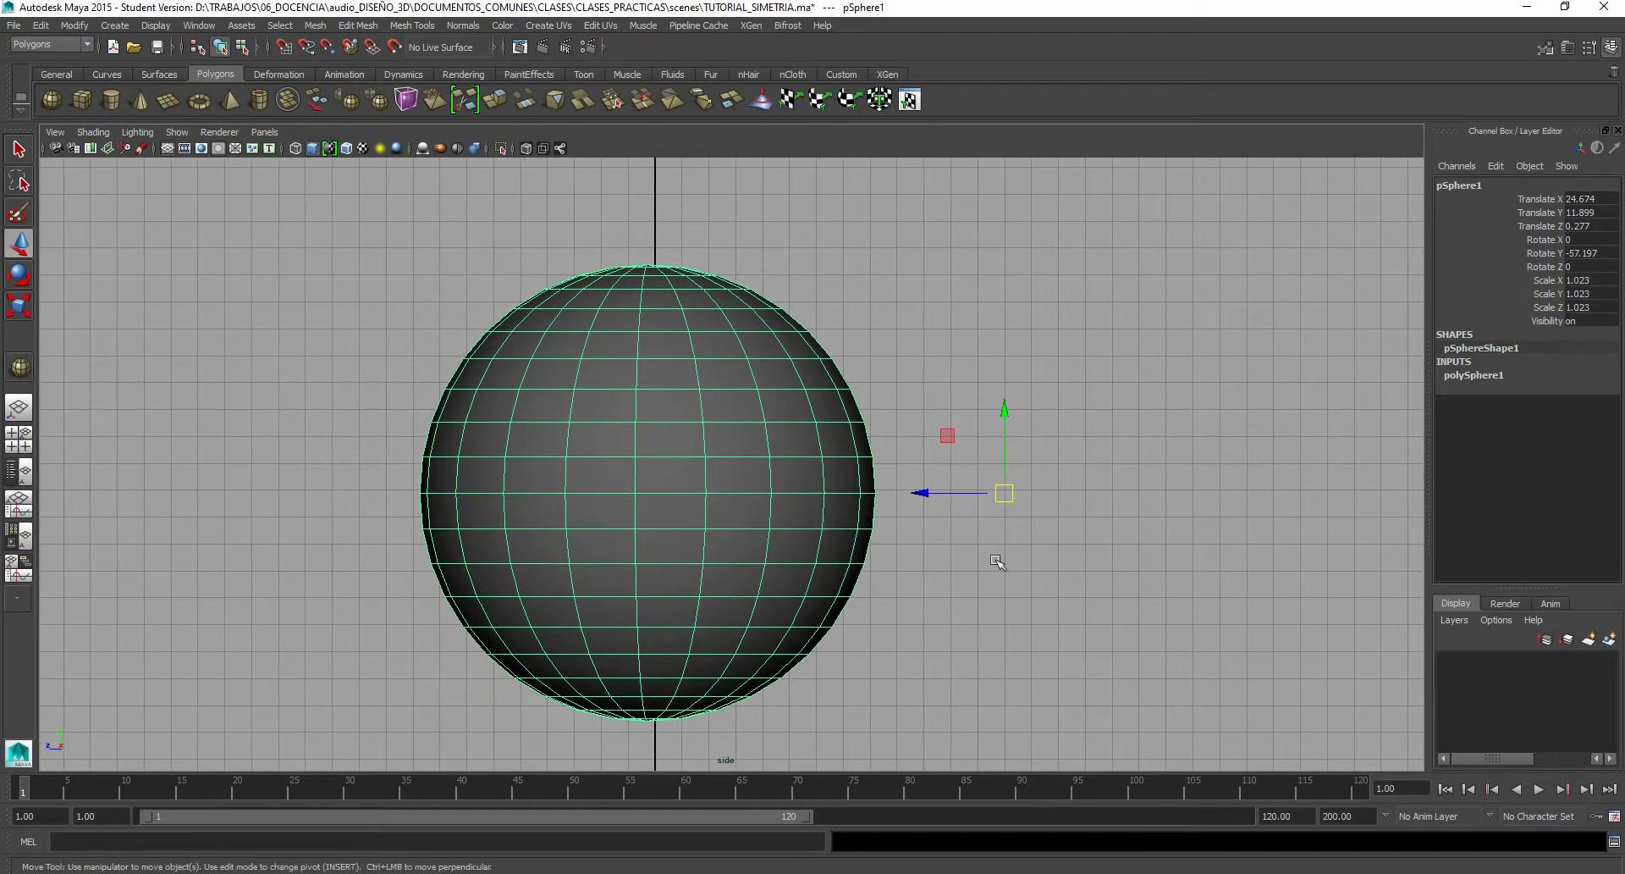
middle_click_drag(1009, 564, 946, 533, "alt")
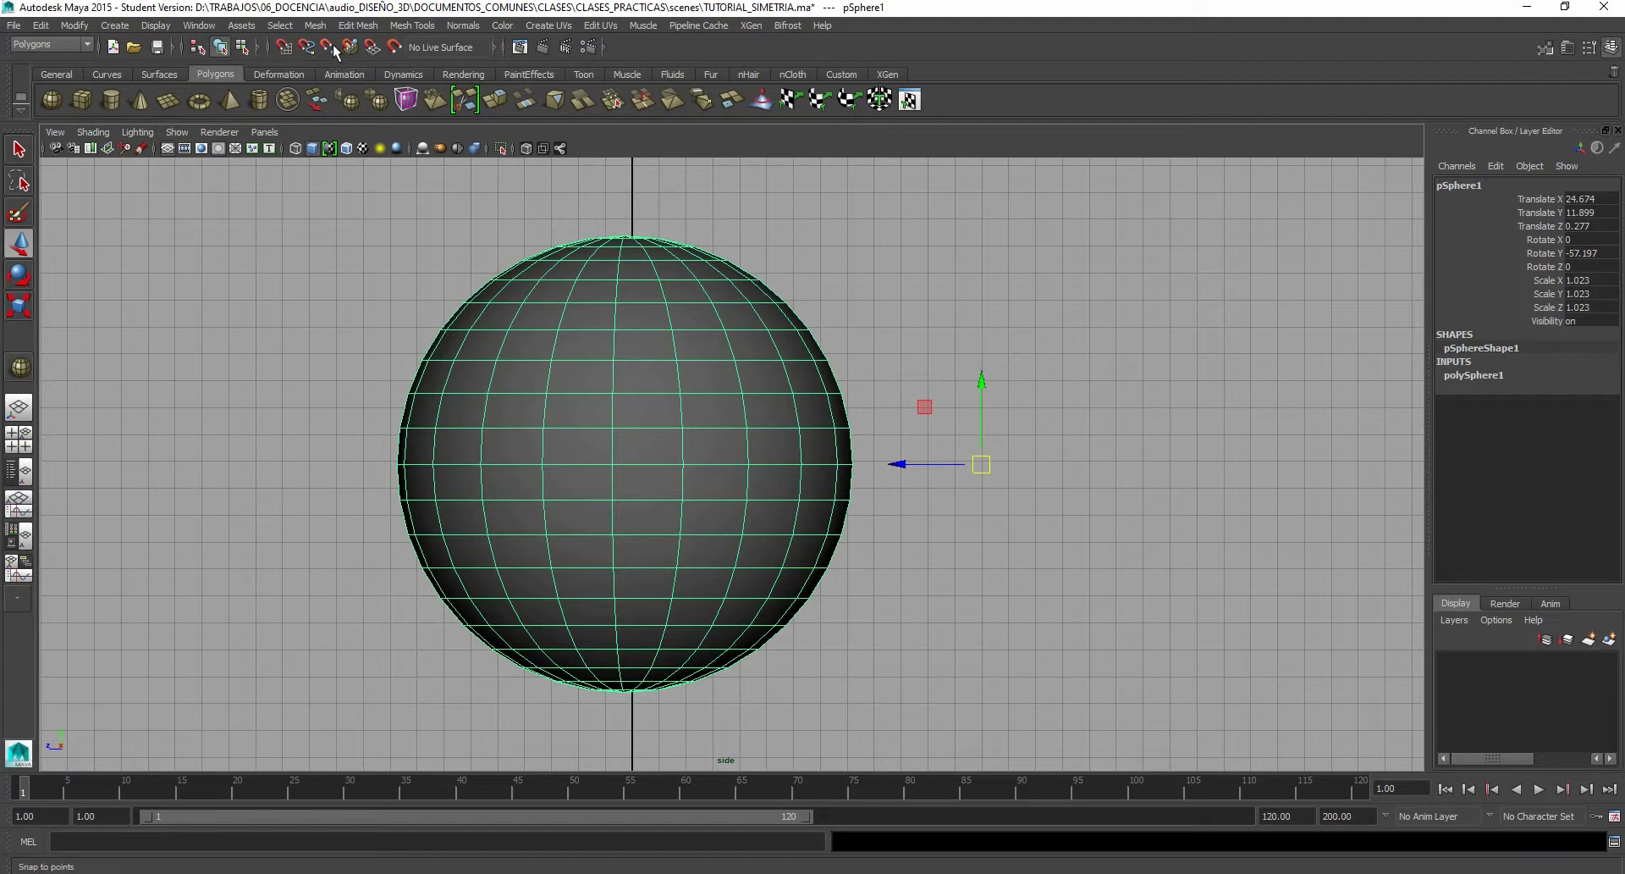
Step: Find the Windows Magnifier (Lupa) and pin it to Start
key("super")
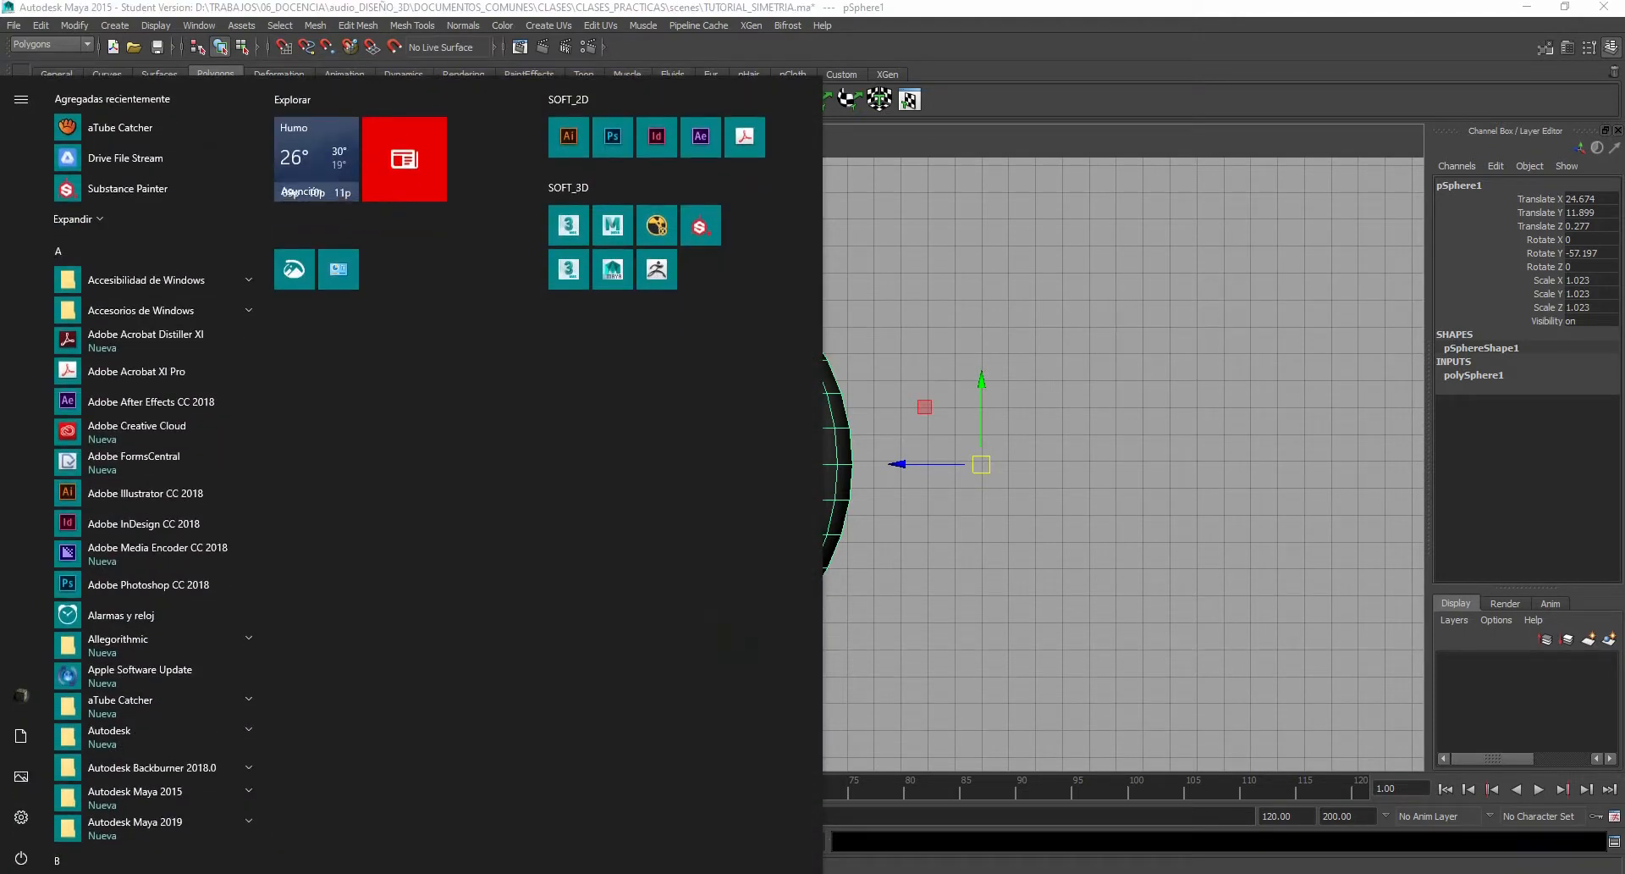
type("lup")
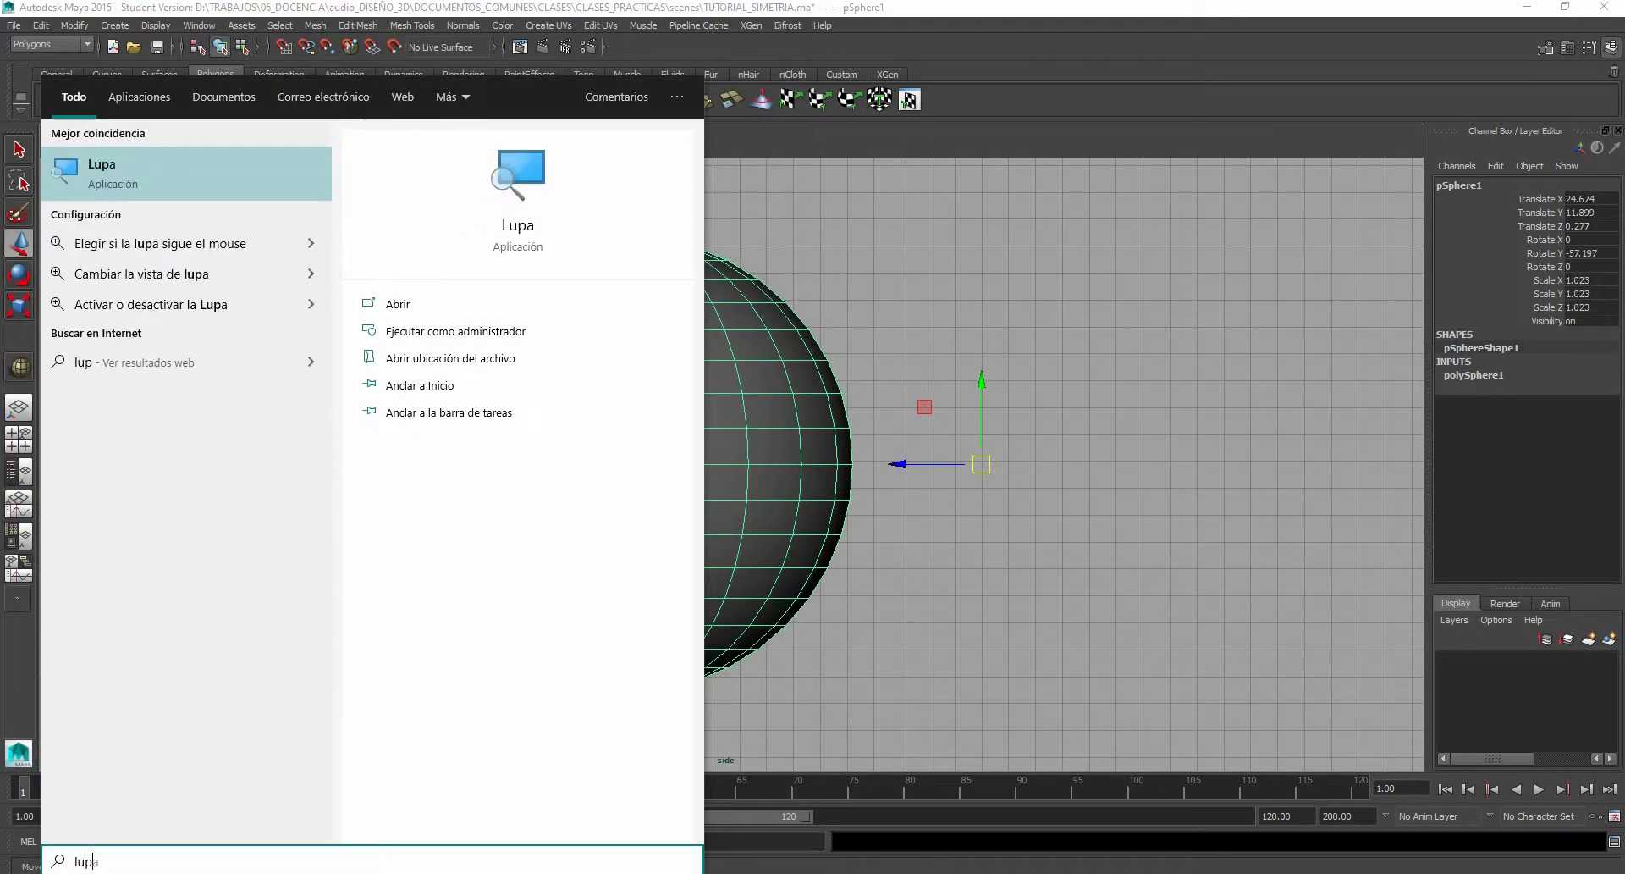
left_click(440, 385)
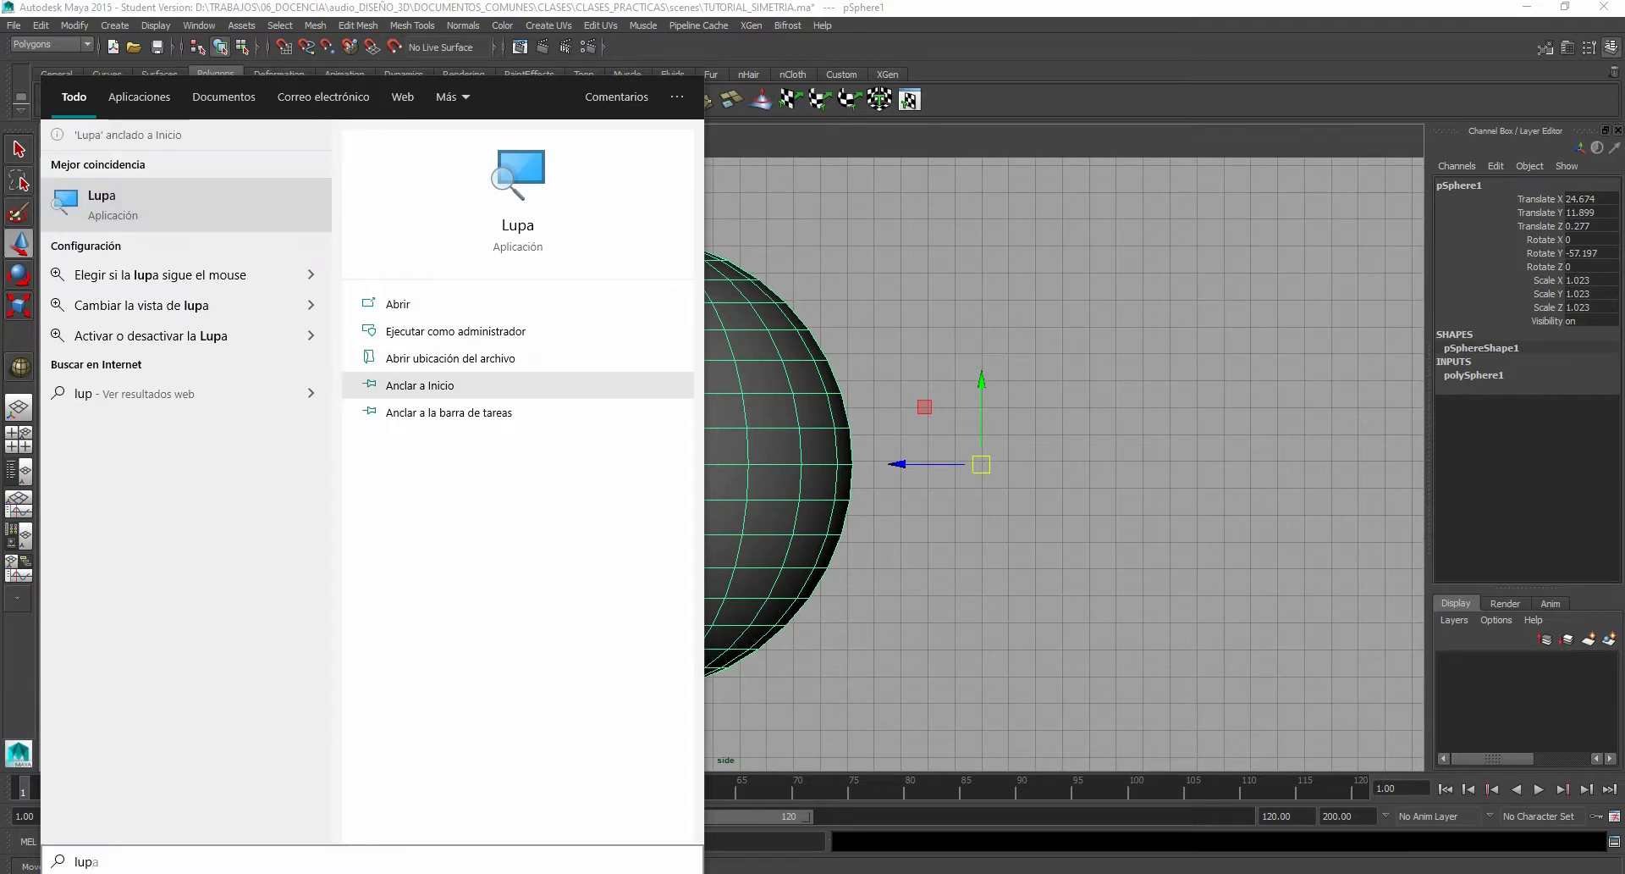
left_click(959, 278)
Step: Open the Magnifier at 200% and move its window clear of the snapping controls
key("super")
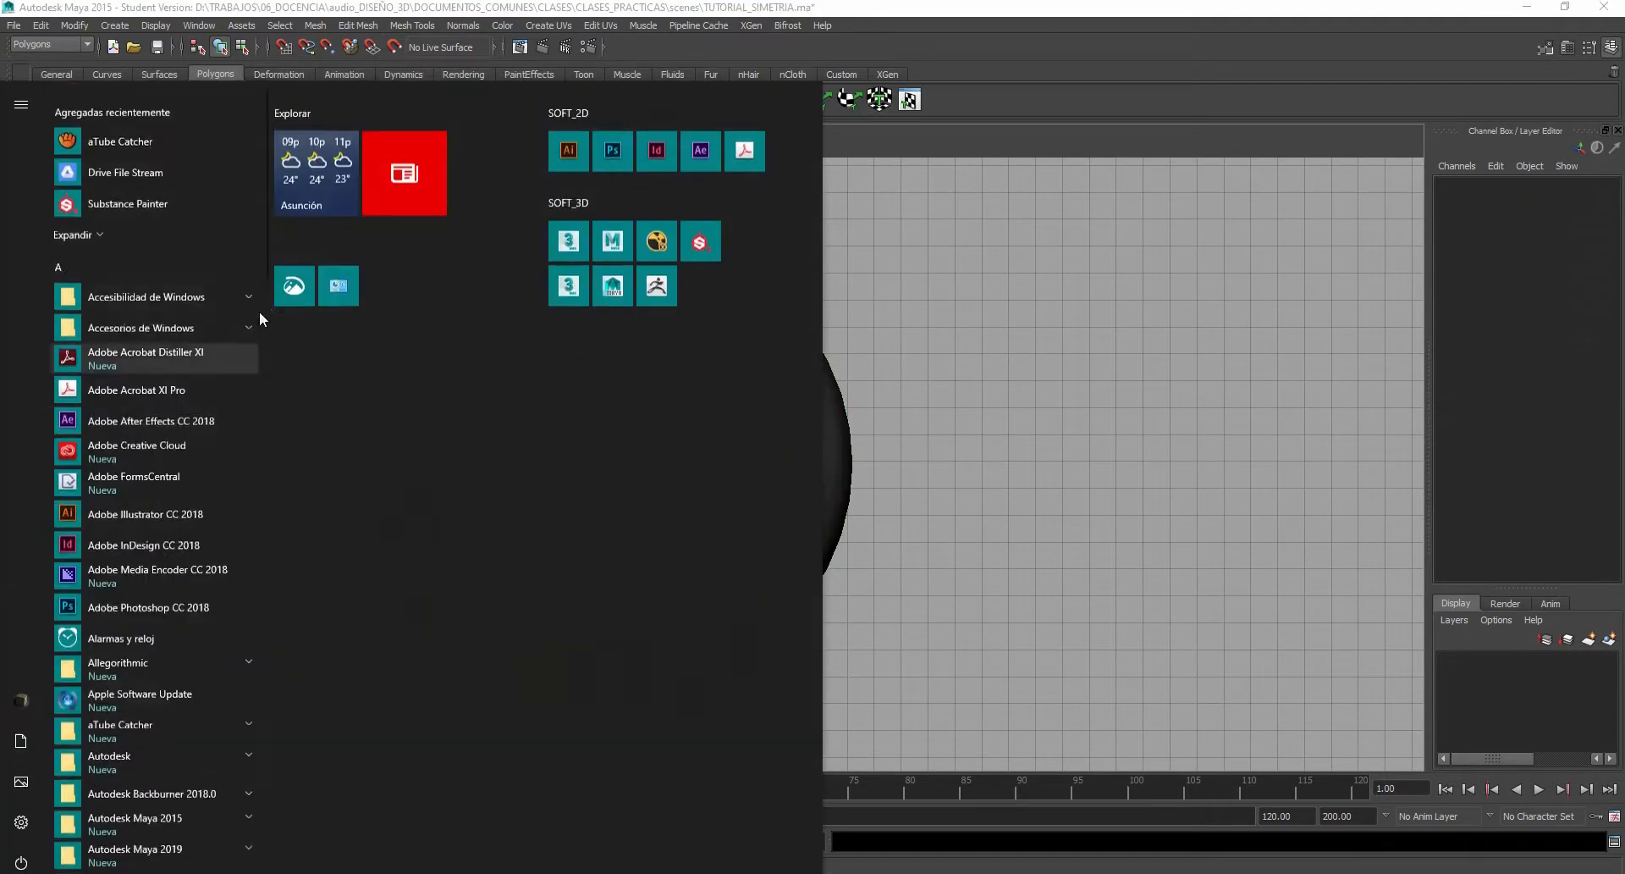
left_click(403, 291)
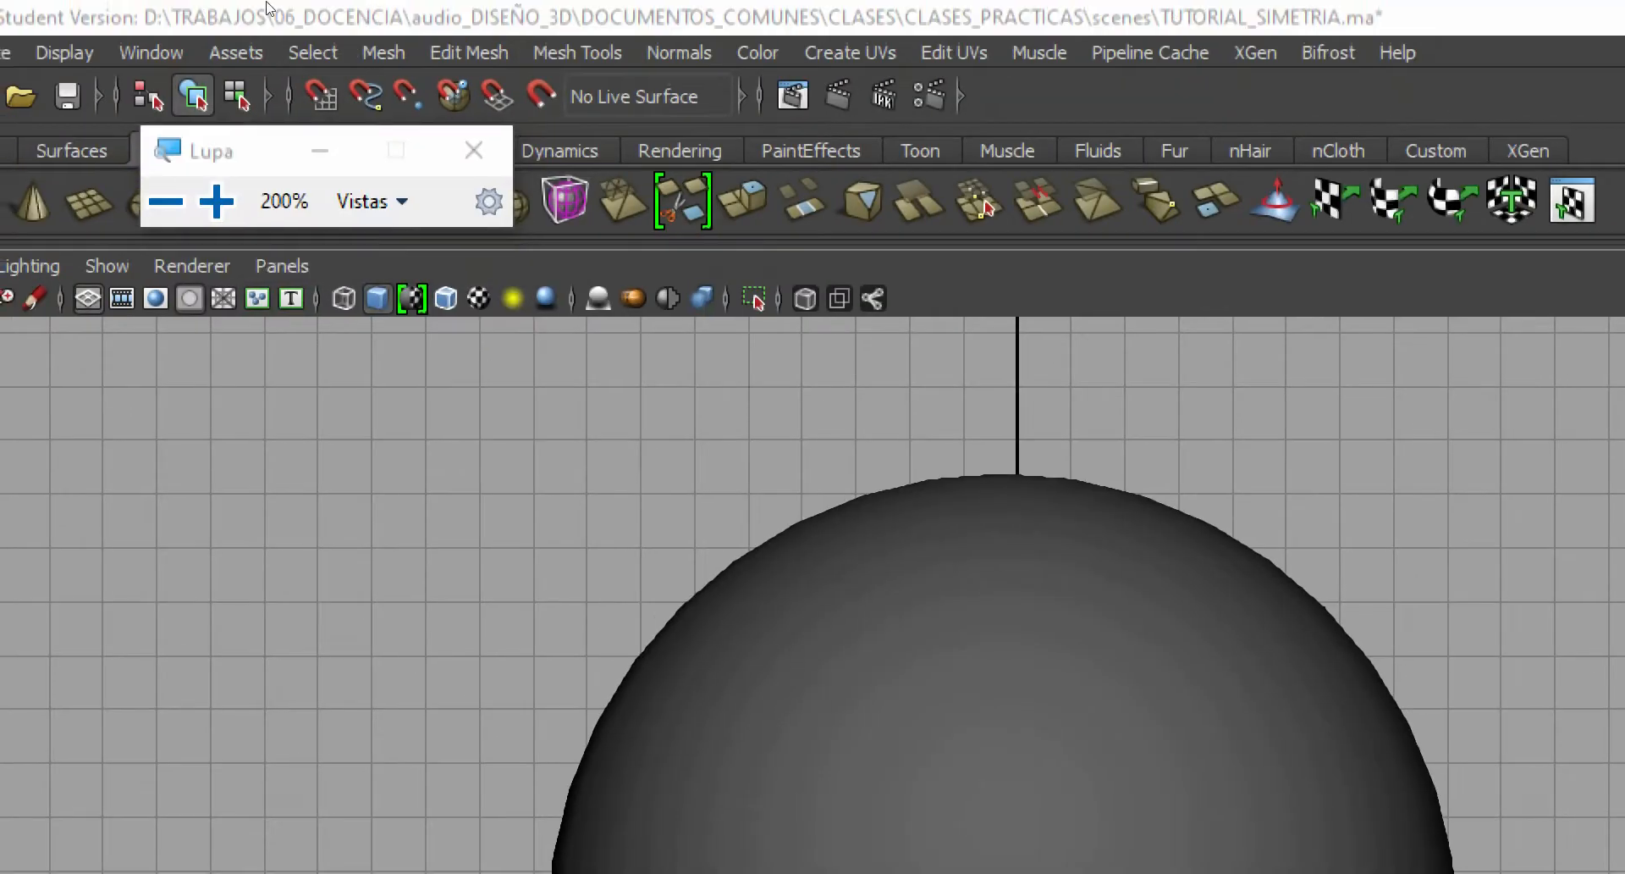
left_click_drag(220, 151, 65, 453)
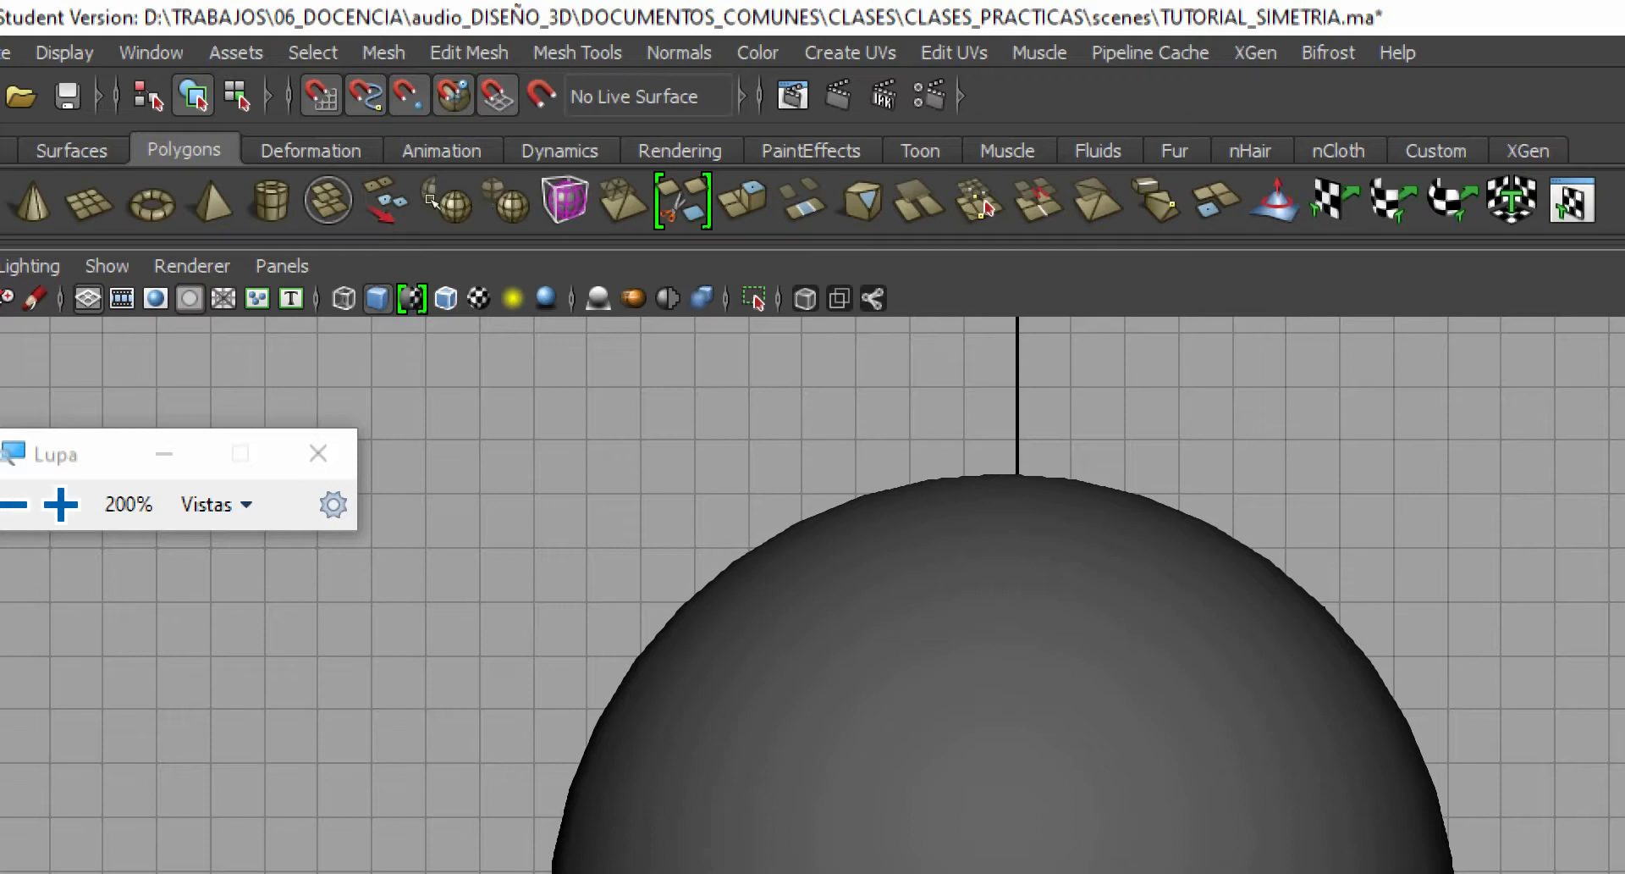
Step: Activate point snapping and restore the sphere's selection
scroll(439, 237, "down", 3)
middle_click_drag(571, 297, 452, 189, "alt")
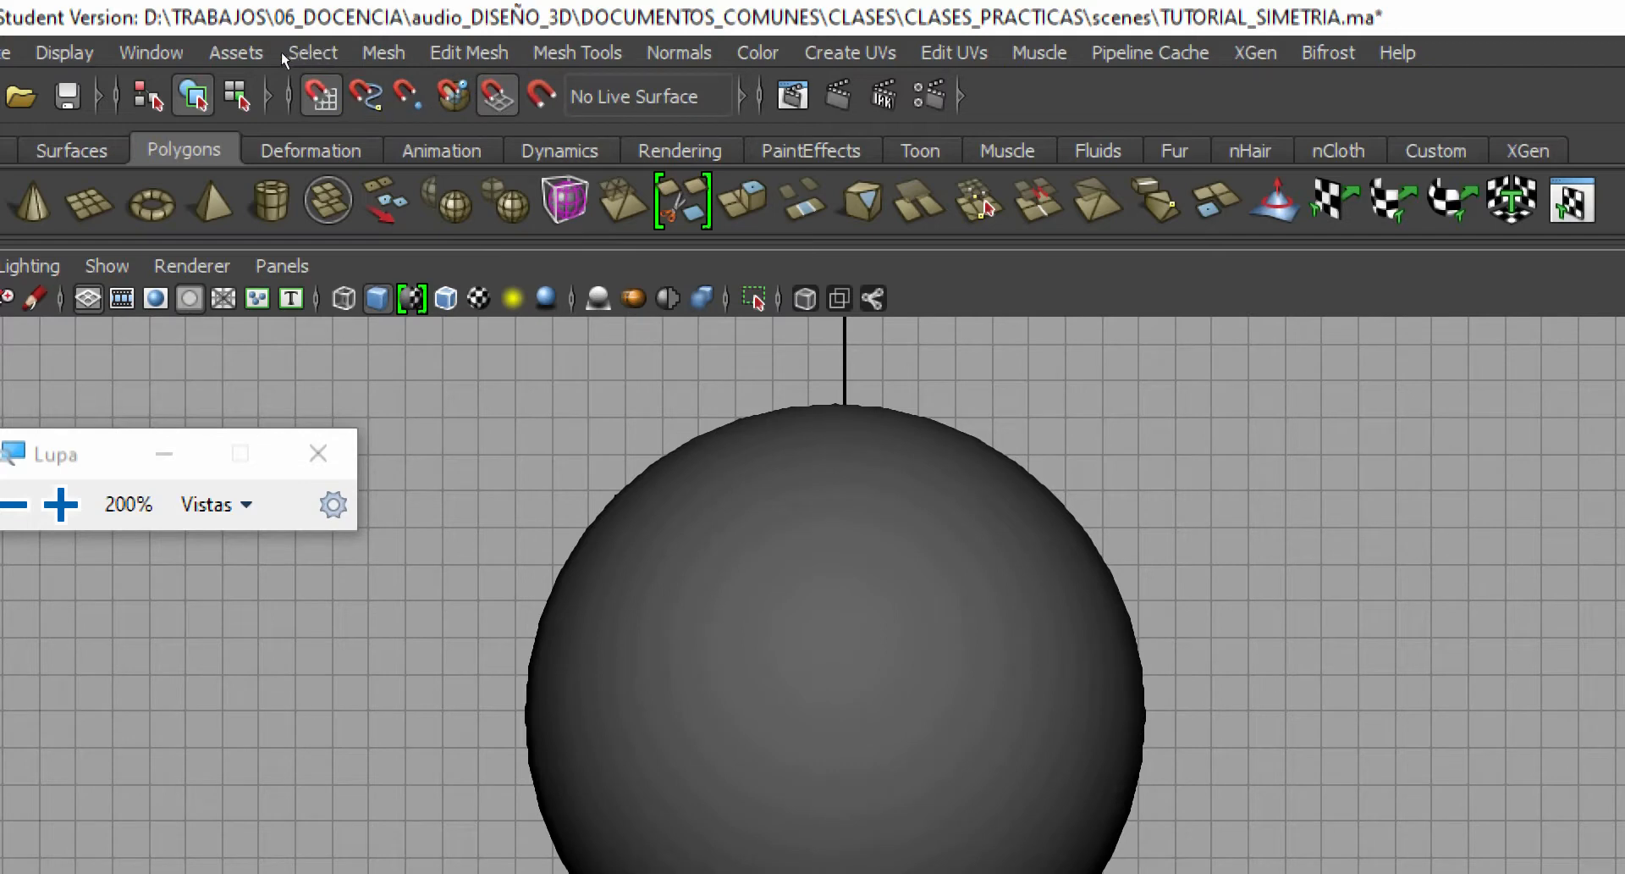
key("v")
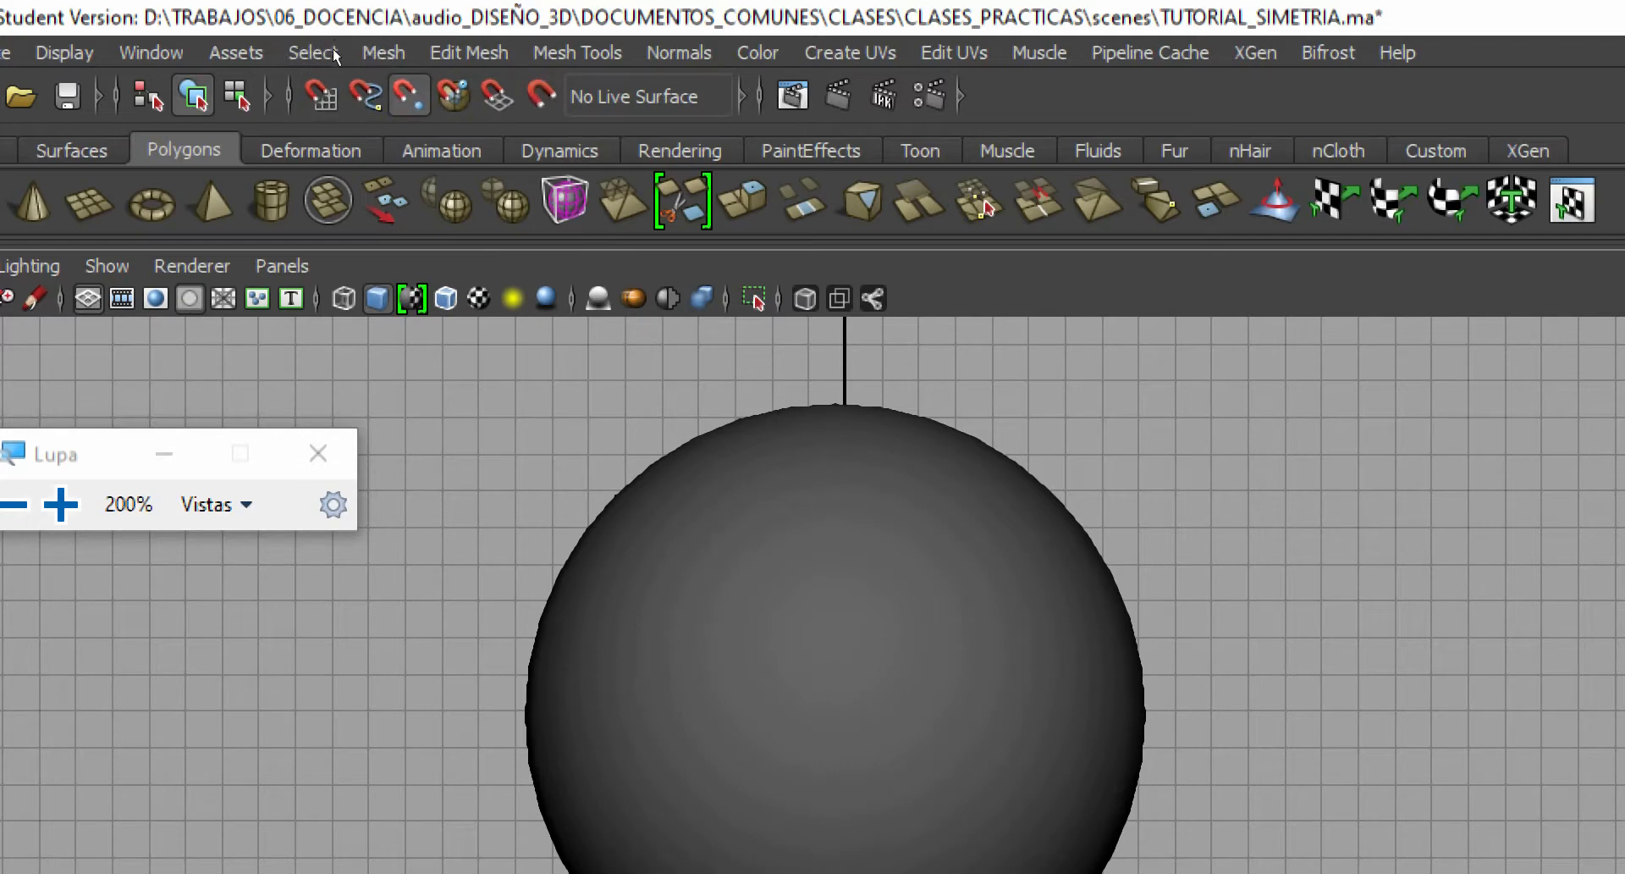
key("ctrl+z")
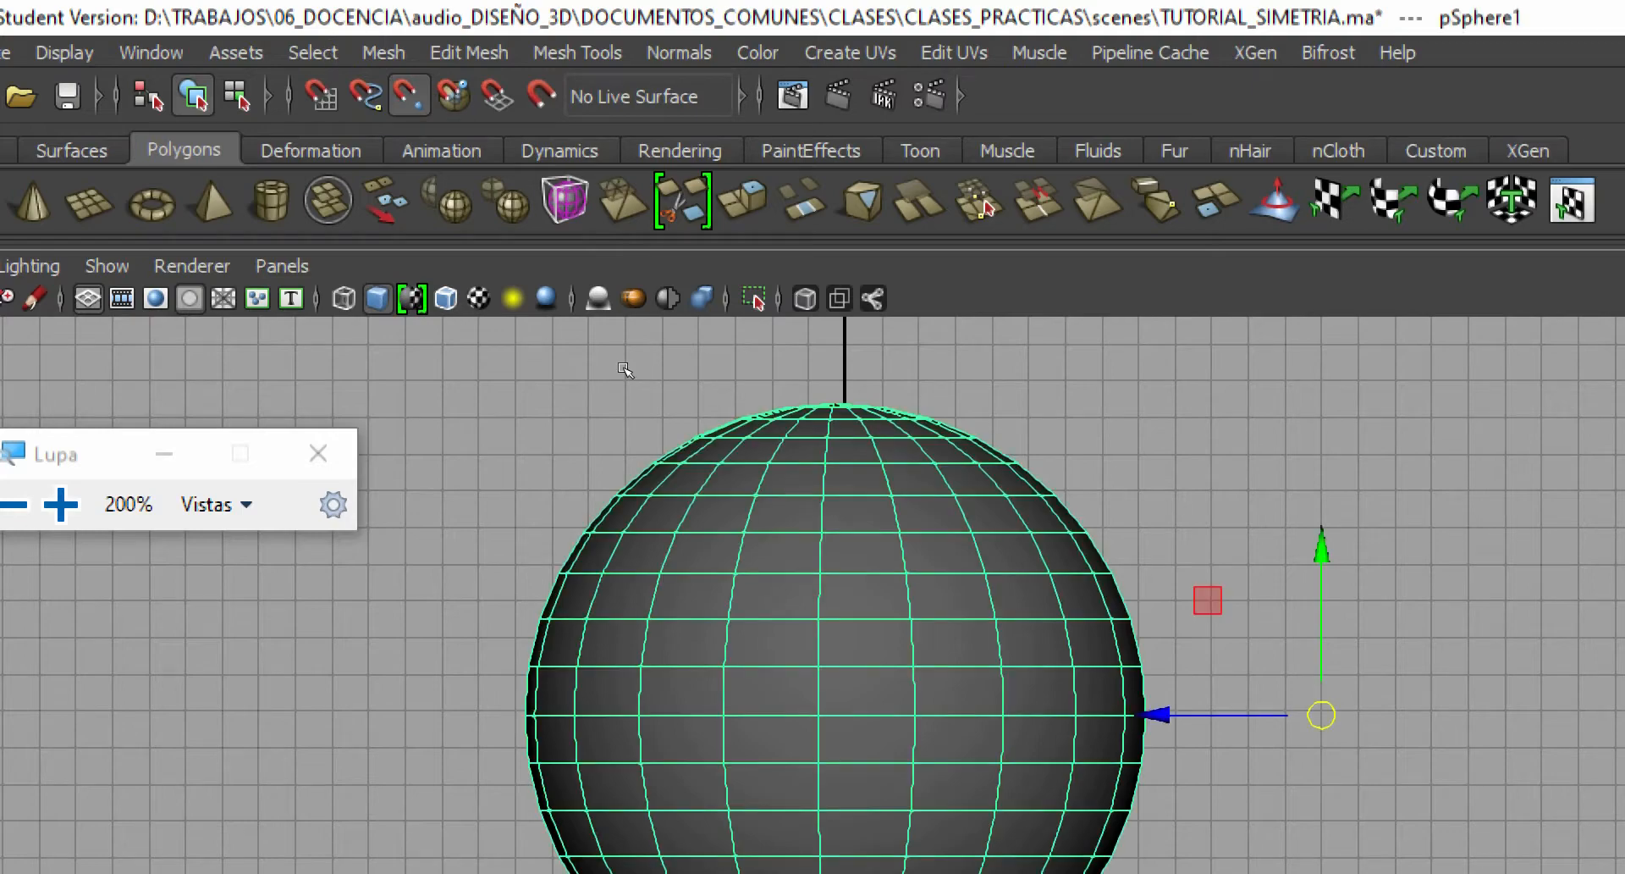
Step: In the side view, snap the sphere's pivot from outside its edge to a vertex near the middle of the sphere
middle_click_drag(667, 372, 525, 314, "alt")
scroll(525, 314, "up", 2)
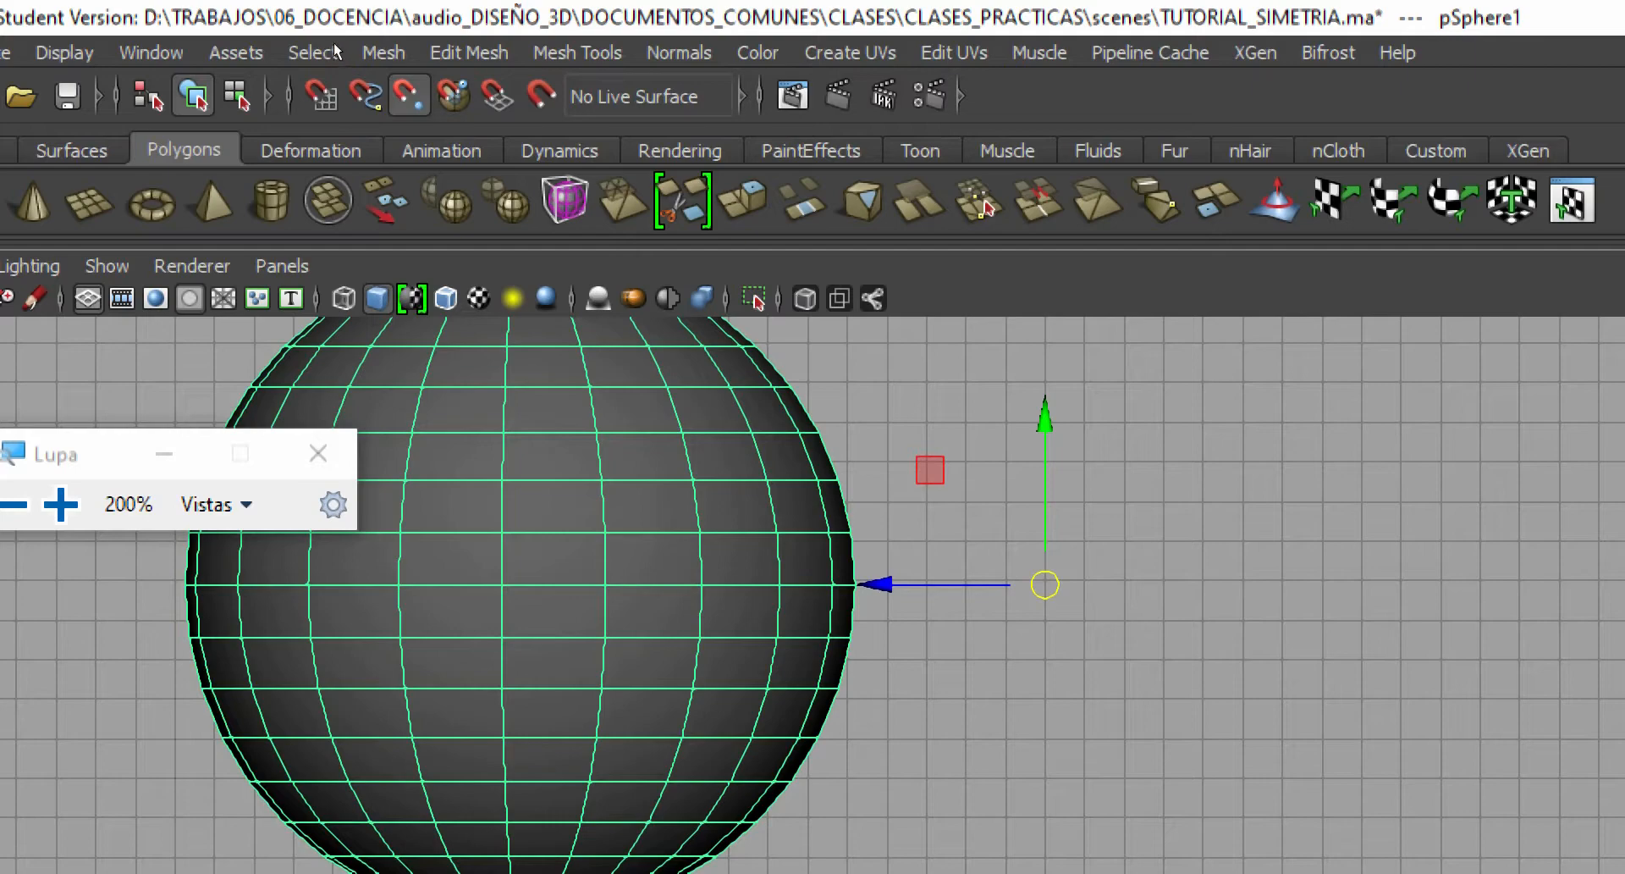
key("d")
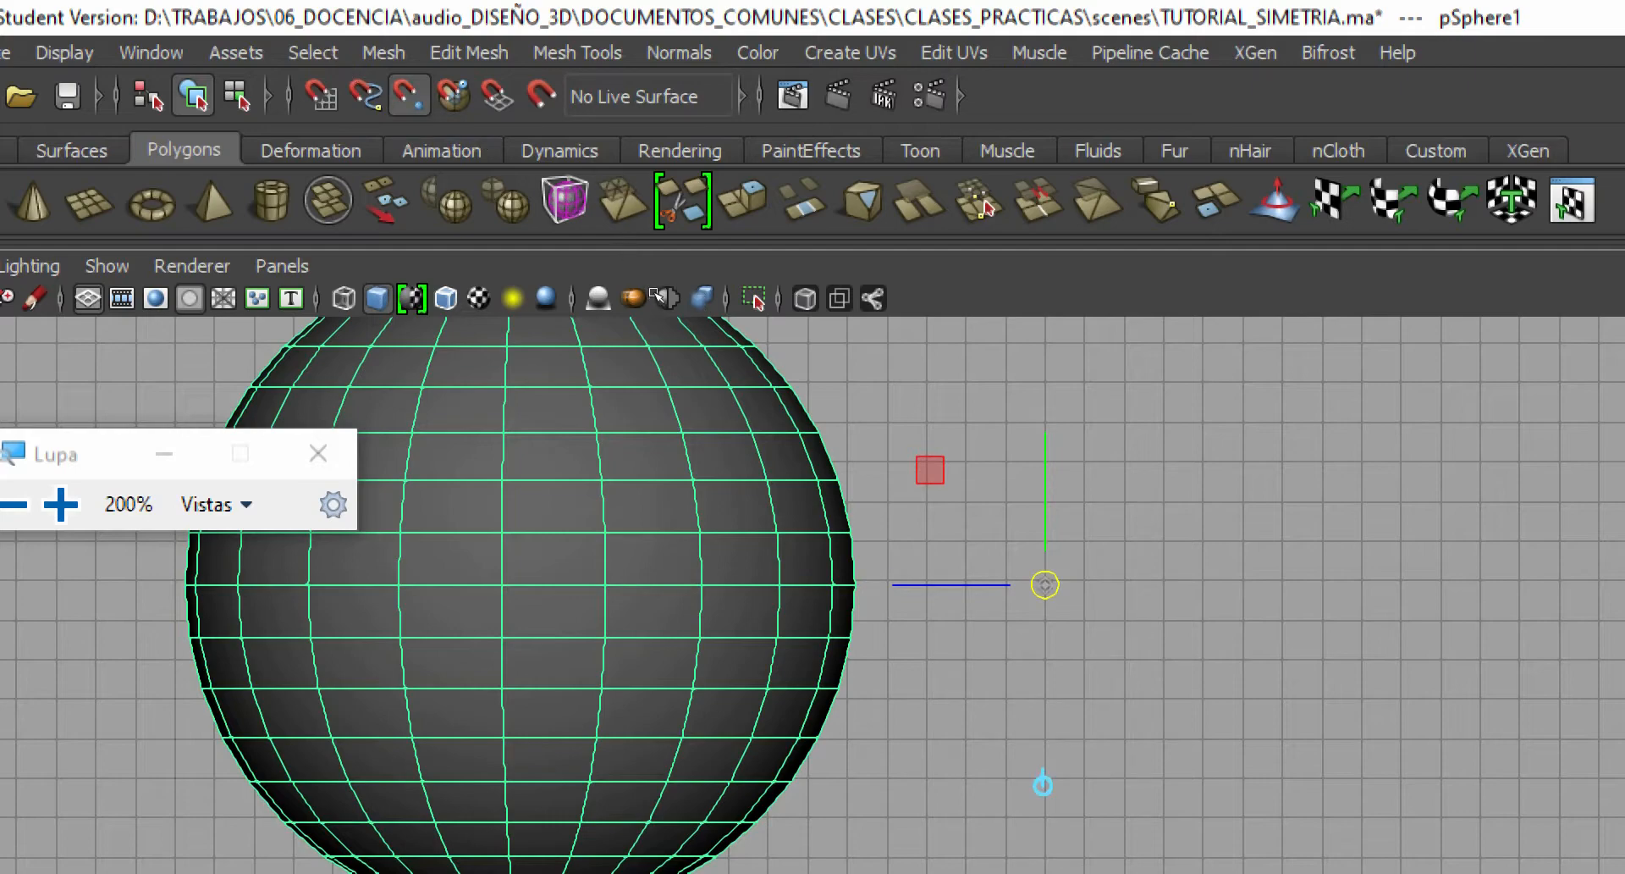
mouse_move(645, 296)
left_mouse_down()
mouse_move(445, 283)
mouse_move(463, 266)
mouse_move(431, 291)
mouse_move(269, 290)
mouse_move(334, 307)
mouse_move(492, 297)
mouse_move(356, 294)
mouse_move(379, 294)
left_mouse_up()
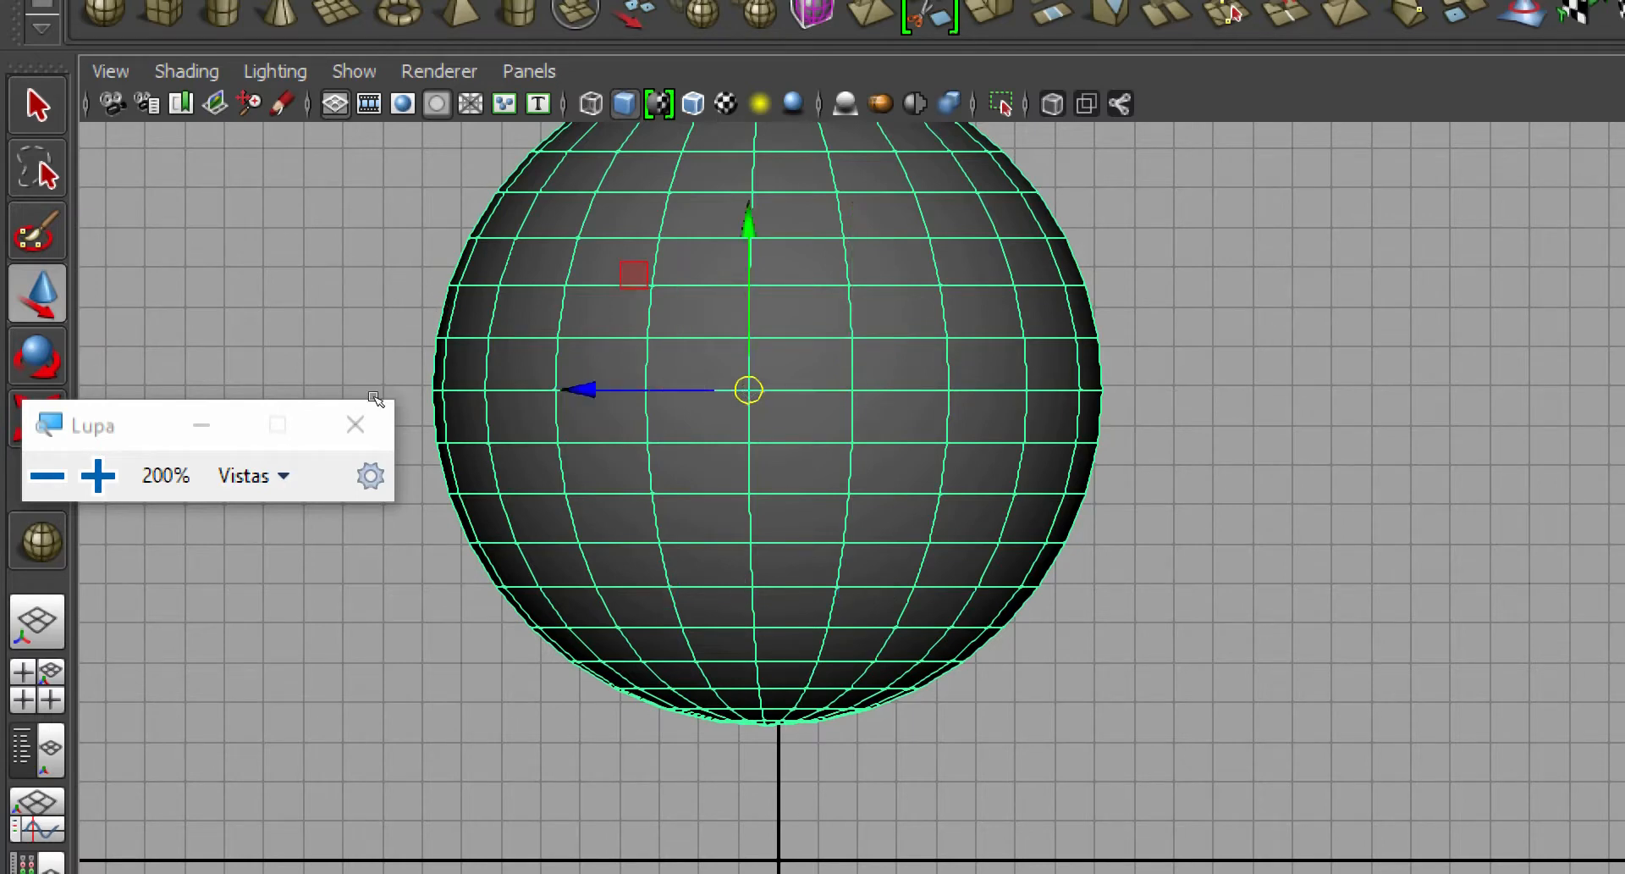
Step: Close the Windows Magnifier and show the perspective view at full size
key("space")
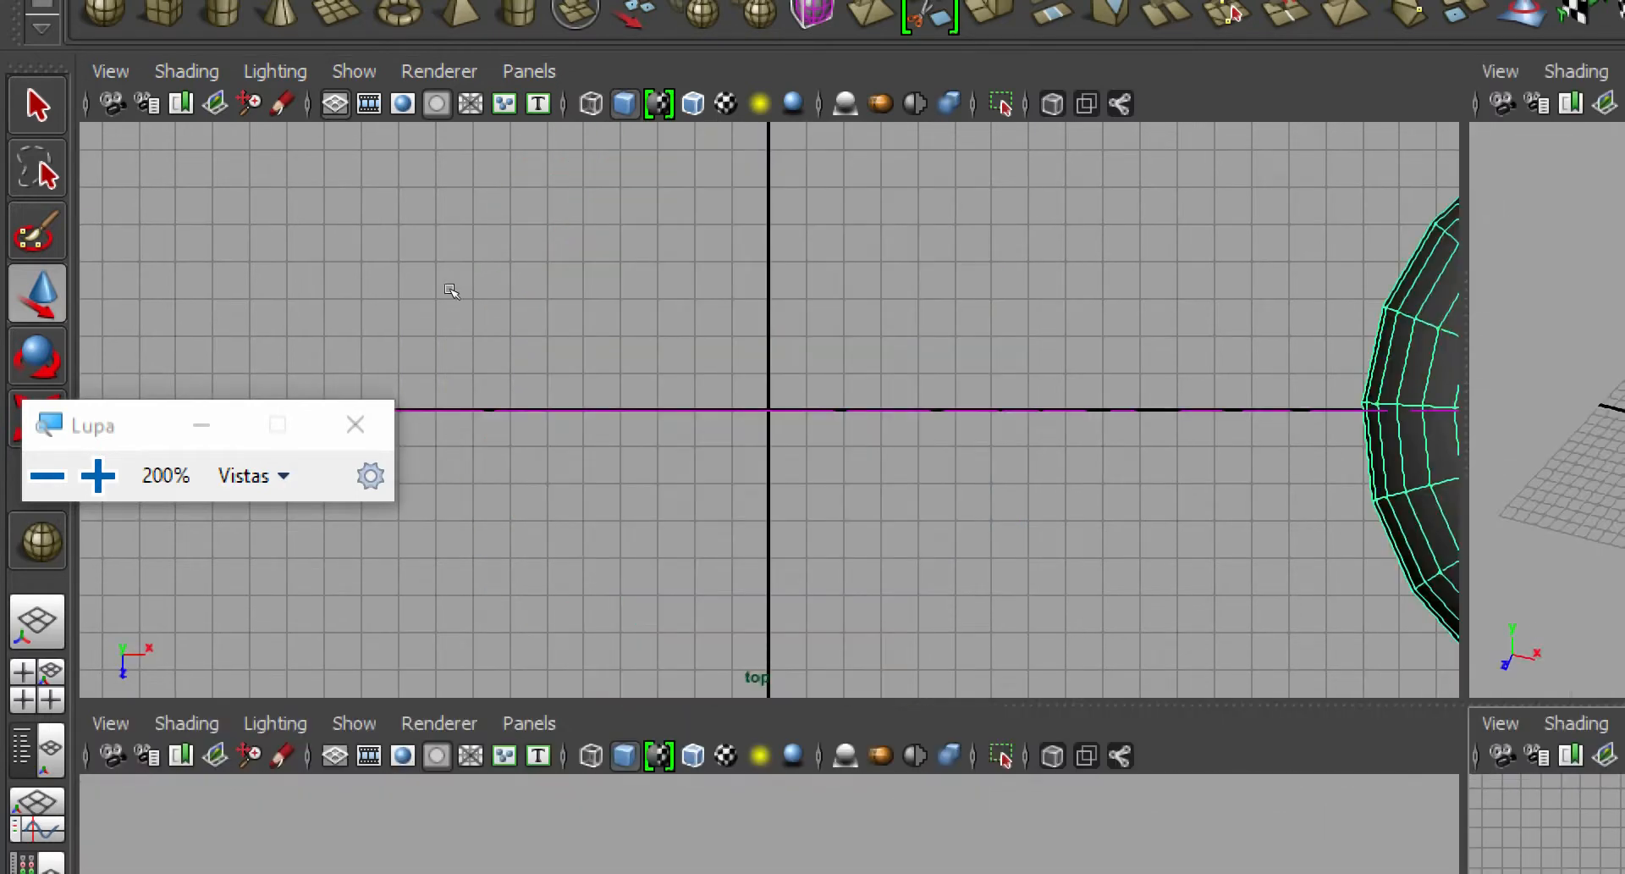
left_click(355, 424)
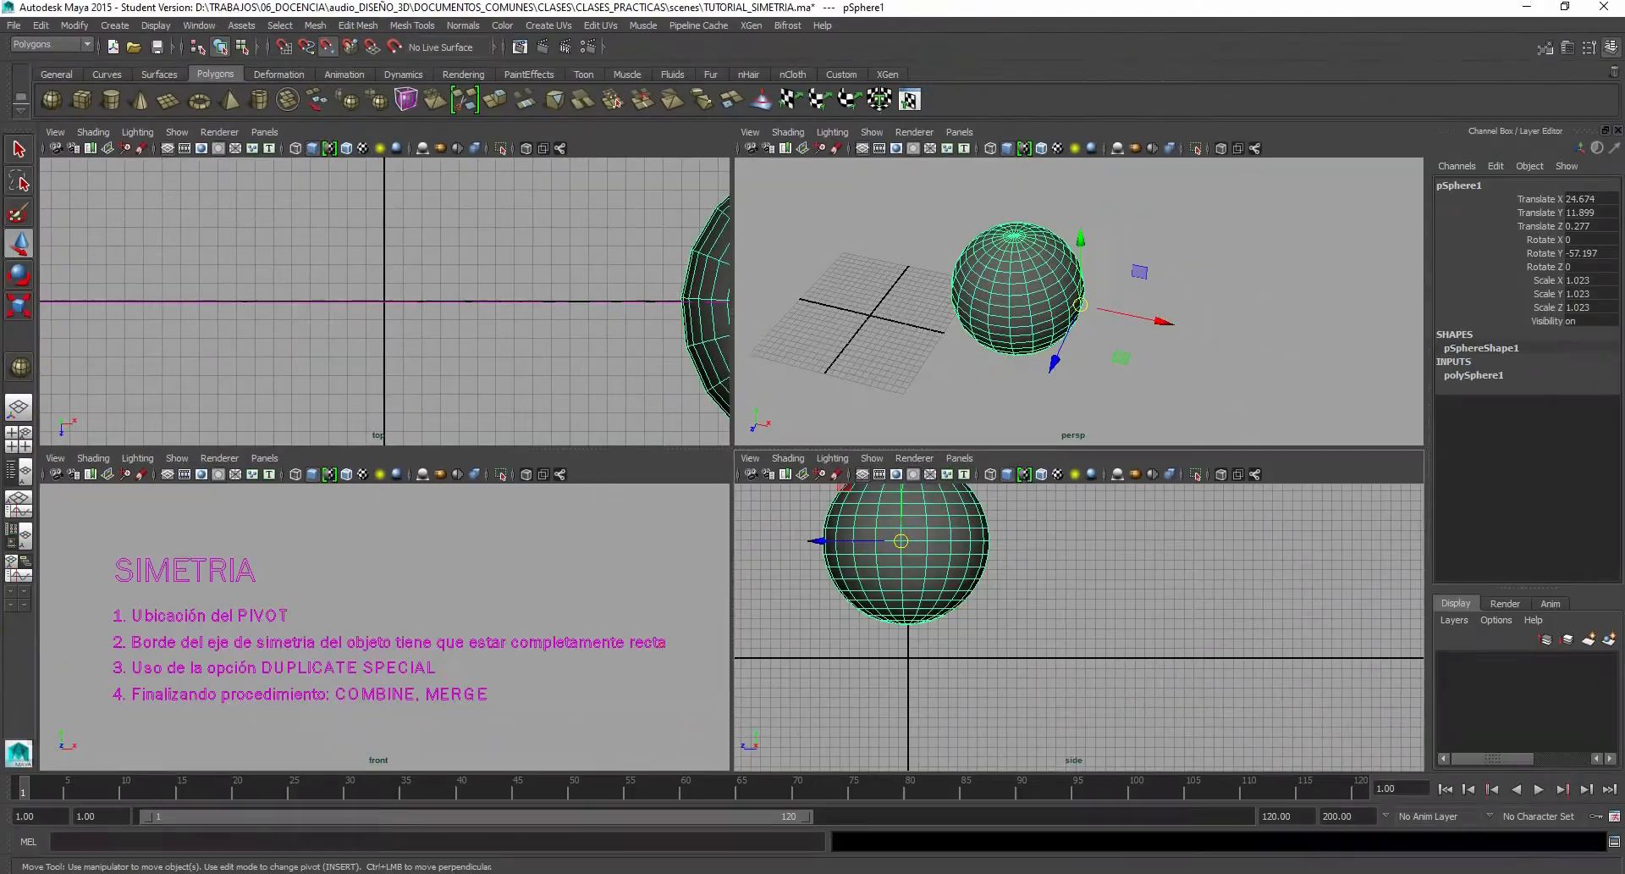
key("space")
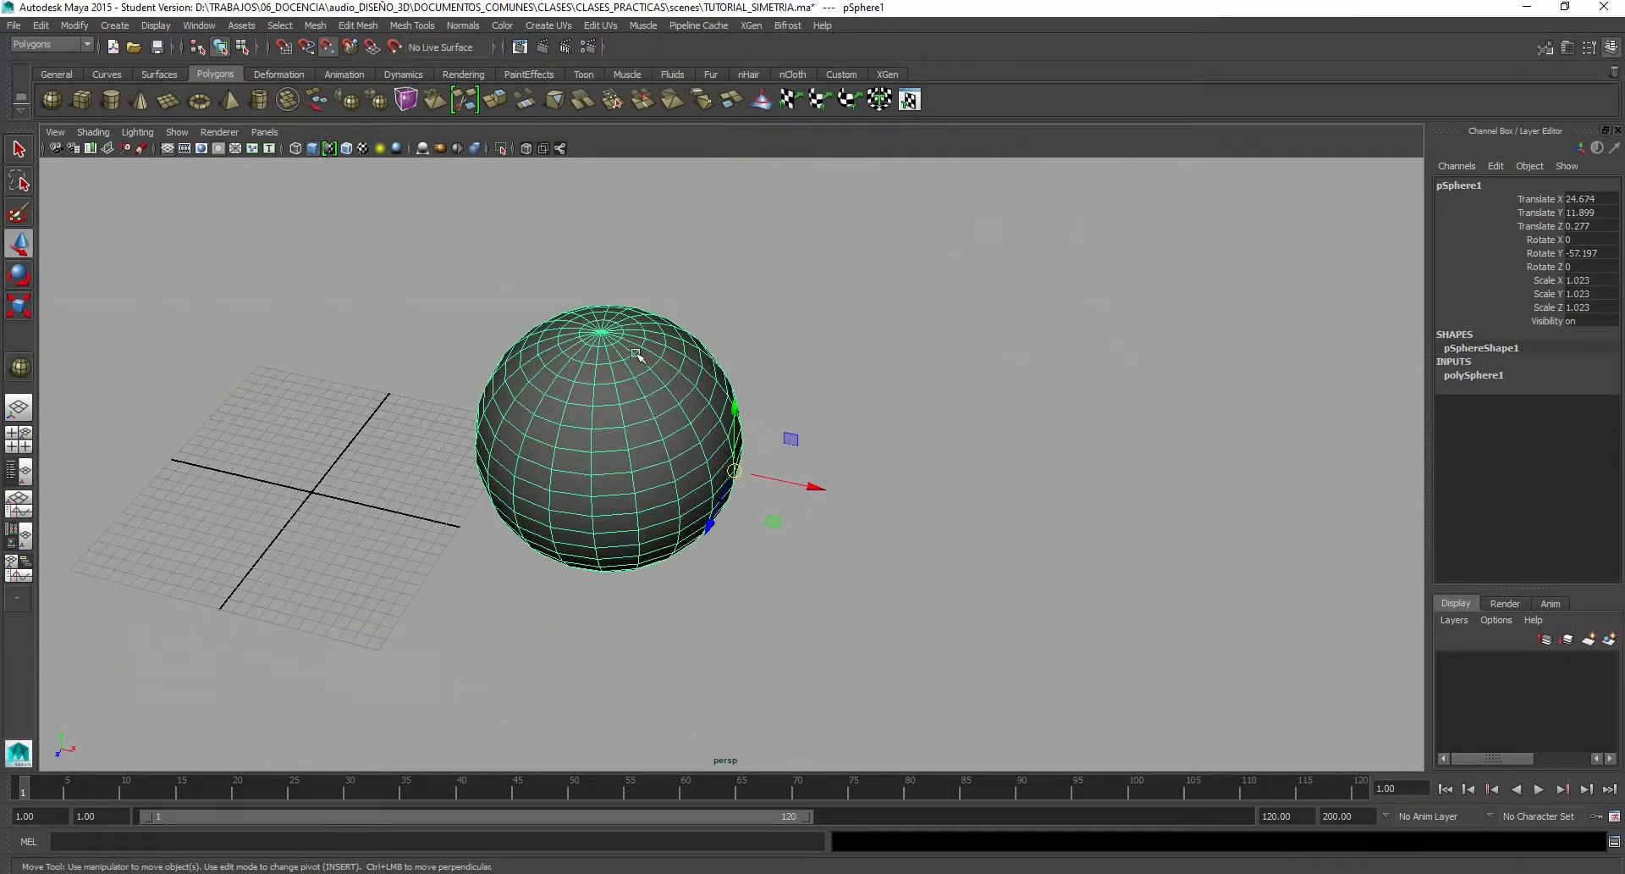
Step: Delete the sphere and create a new polygon sphere near the centre of the grid
scroll(636, 388, "down", 4)
middle_click_drag(630, 416, 783, 410, "alt")
mouse_move(783, 410)
left_mouse_down("alt")
mouse_move(780, 373)
mouse_move(804, 410)
left_mouse_up("alt")
key("Delete")
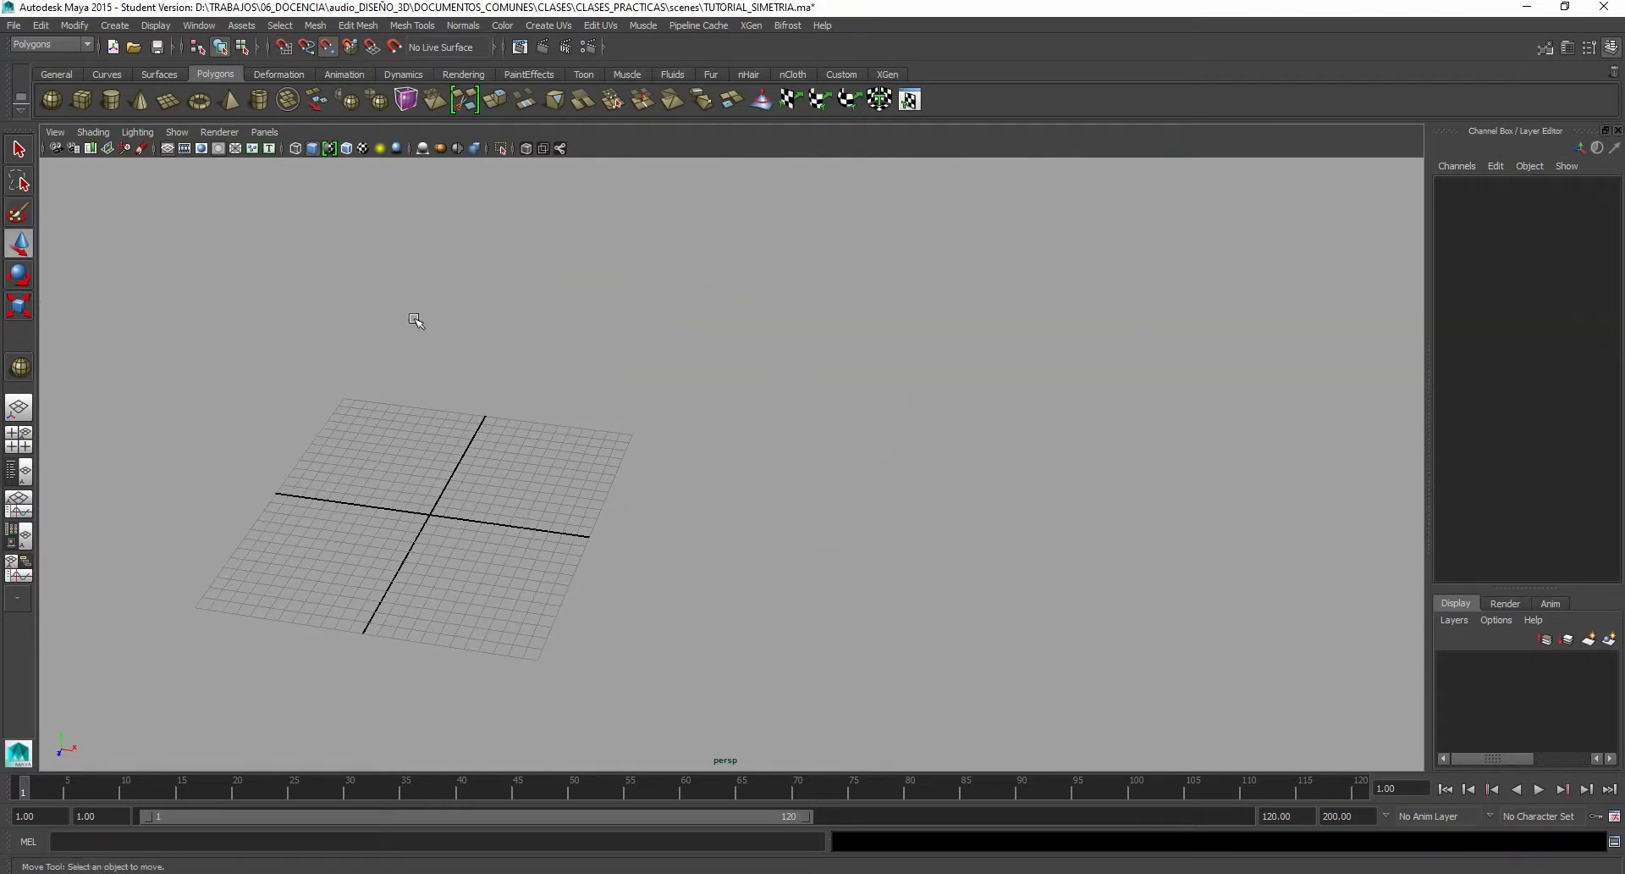
left_click(51, 102)
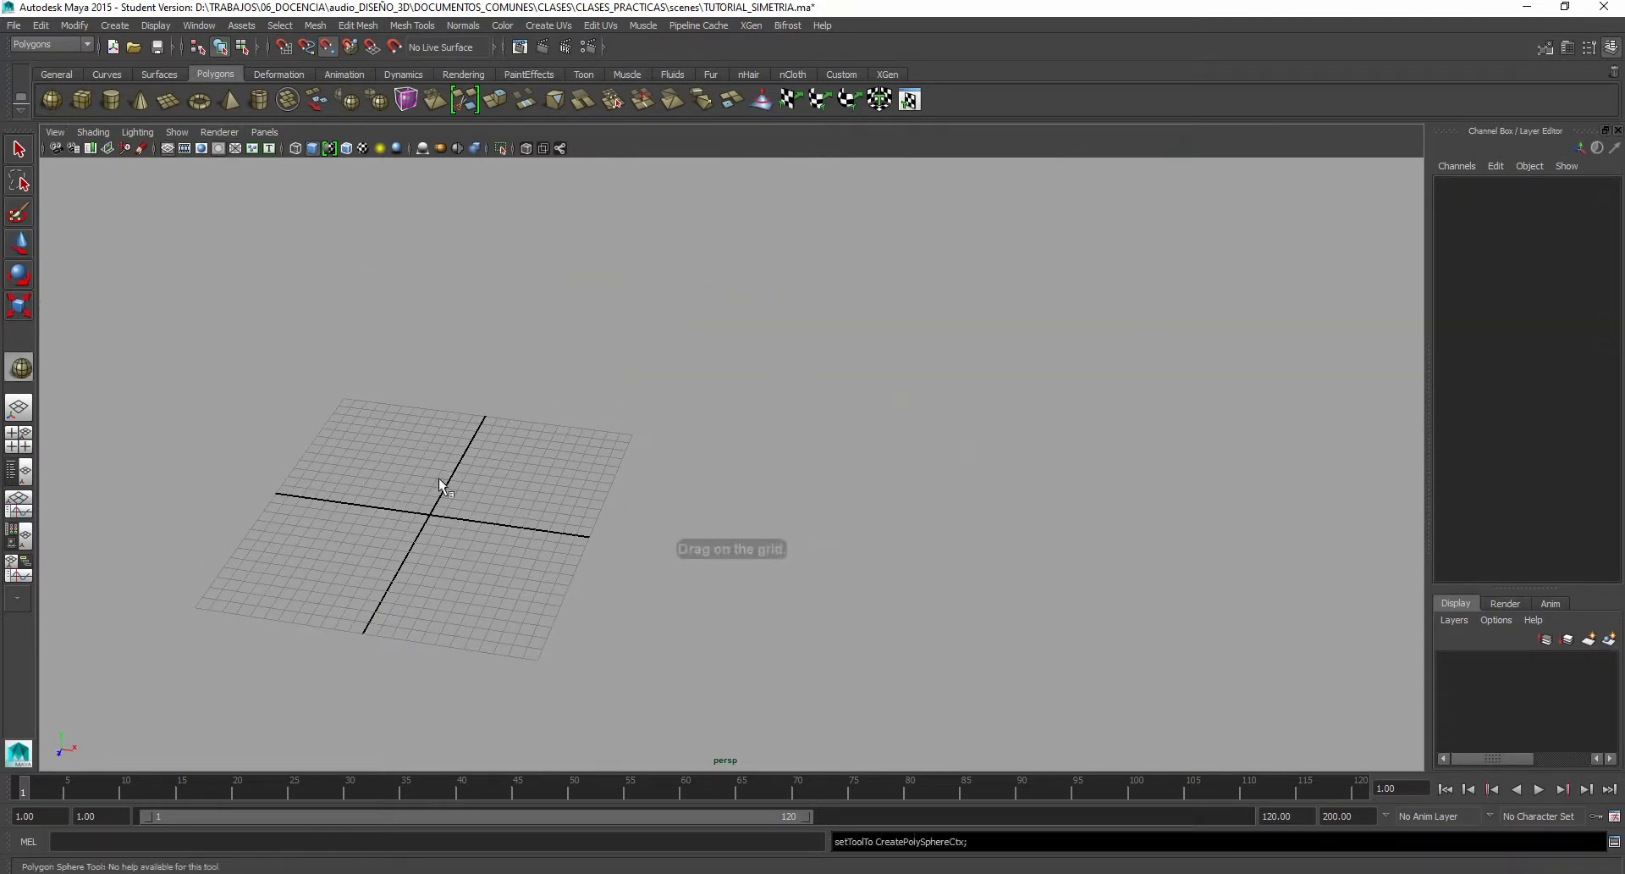
left_click_drag(432, 516, 501, 575)
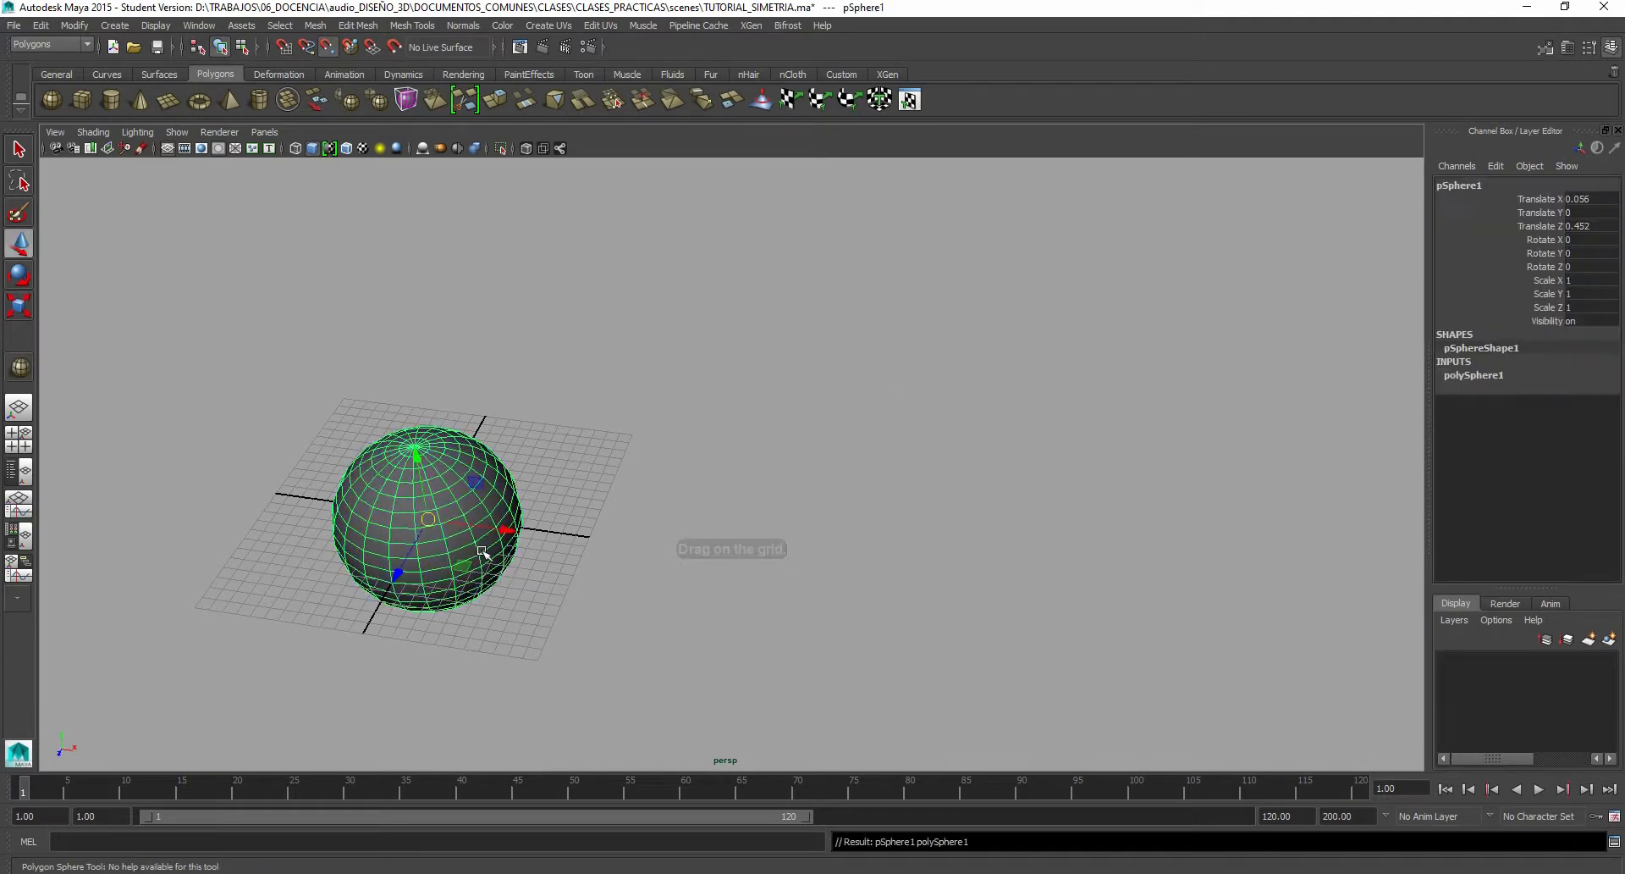
key("f")
left_click_drag(805, 546, 856, 511, "alt")
Step: In the side view, select the sphere and move it off the origin to about X -784.4, Y 11.4 and Z -8.4
key("space")
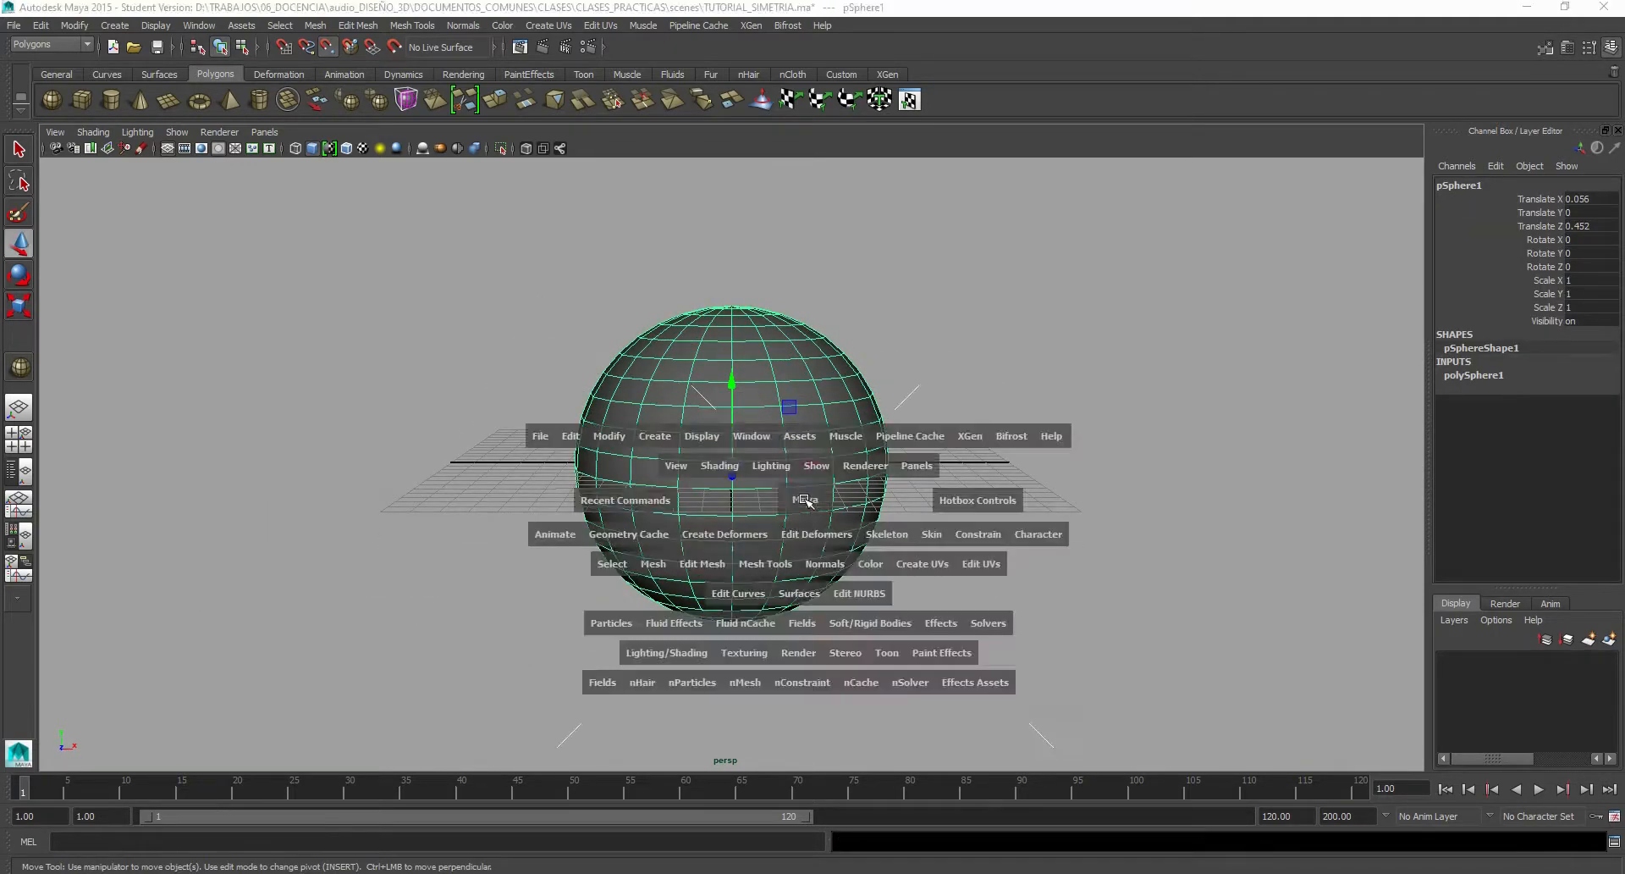
left_click(997, 599)
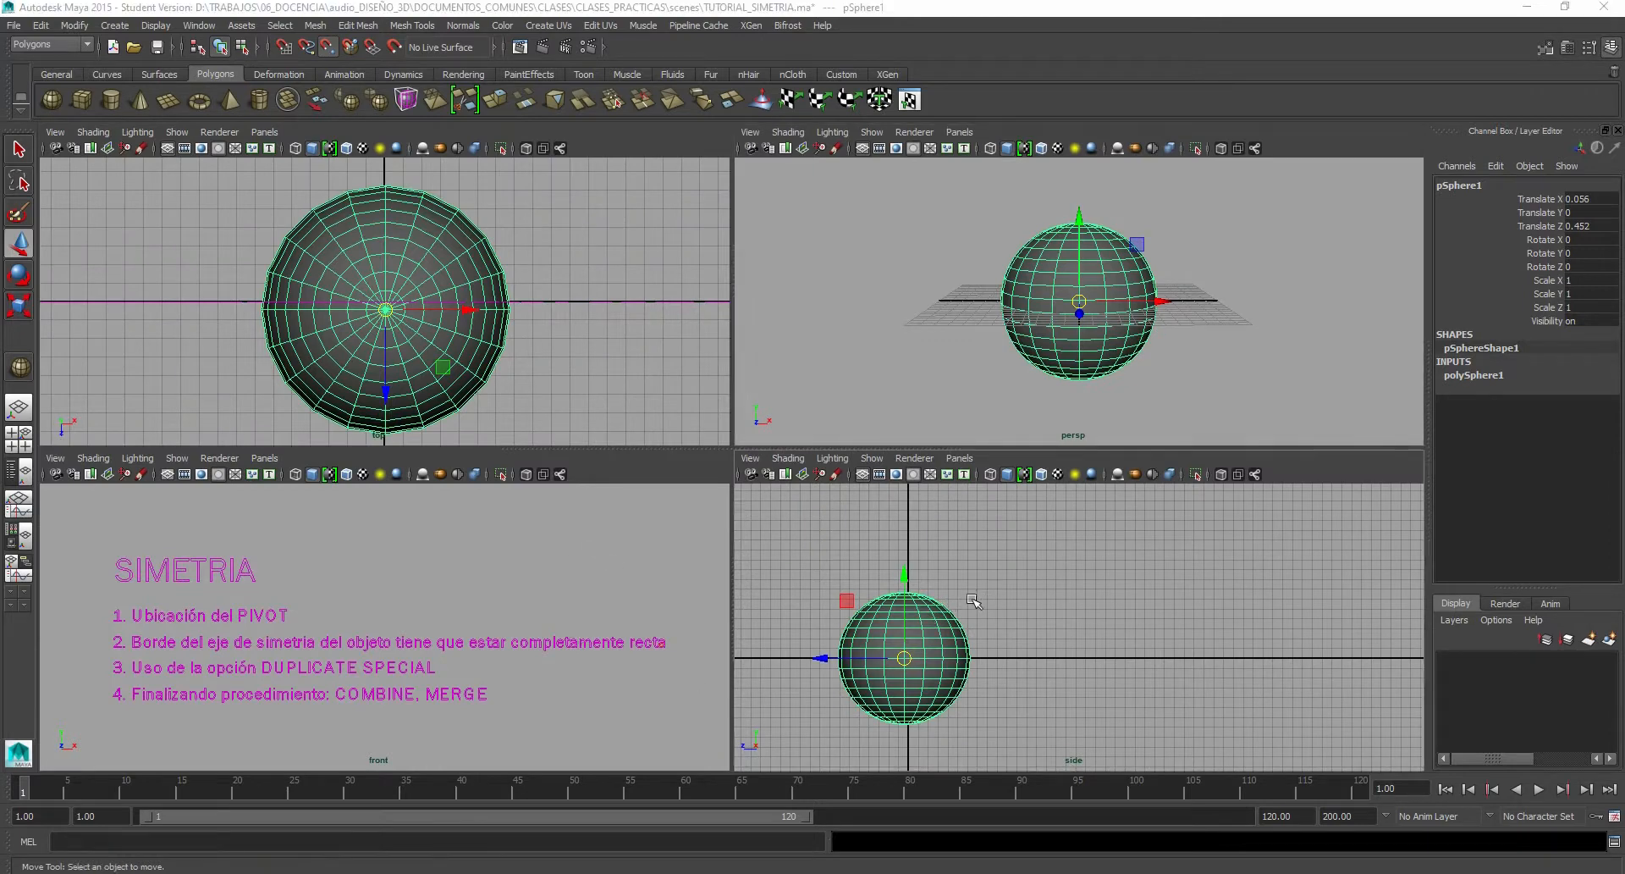
key("space")
key("space")
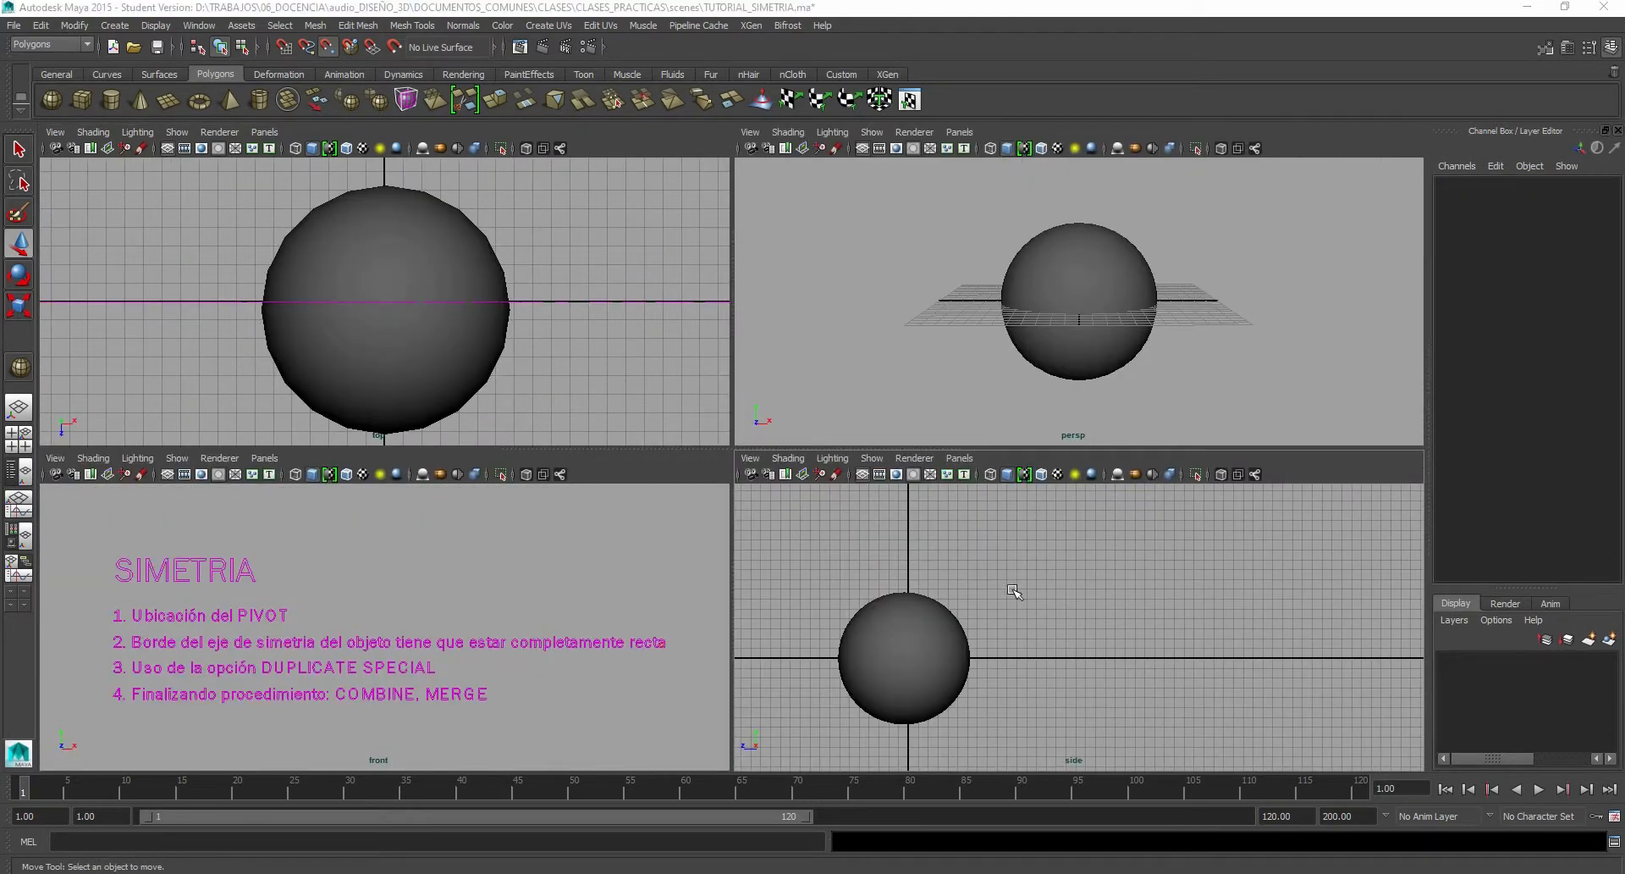
key("space")
left_click(467, 539)
left_click_drag(373, 520, 549, 293)
middle_click_drag(630, 406, 803, 525, "alt")
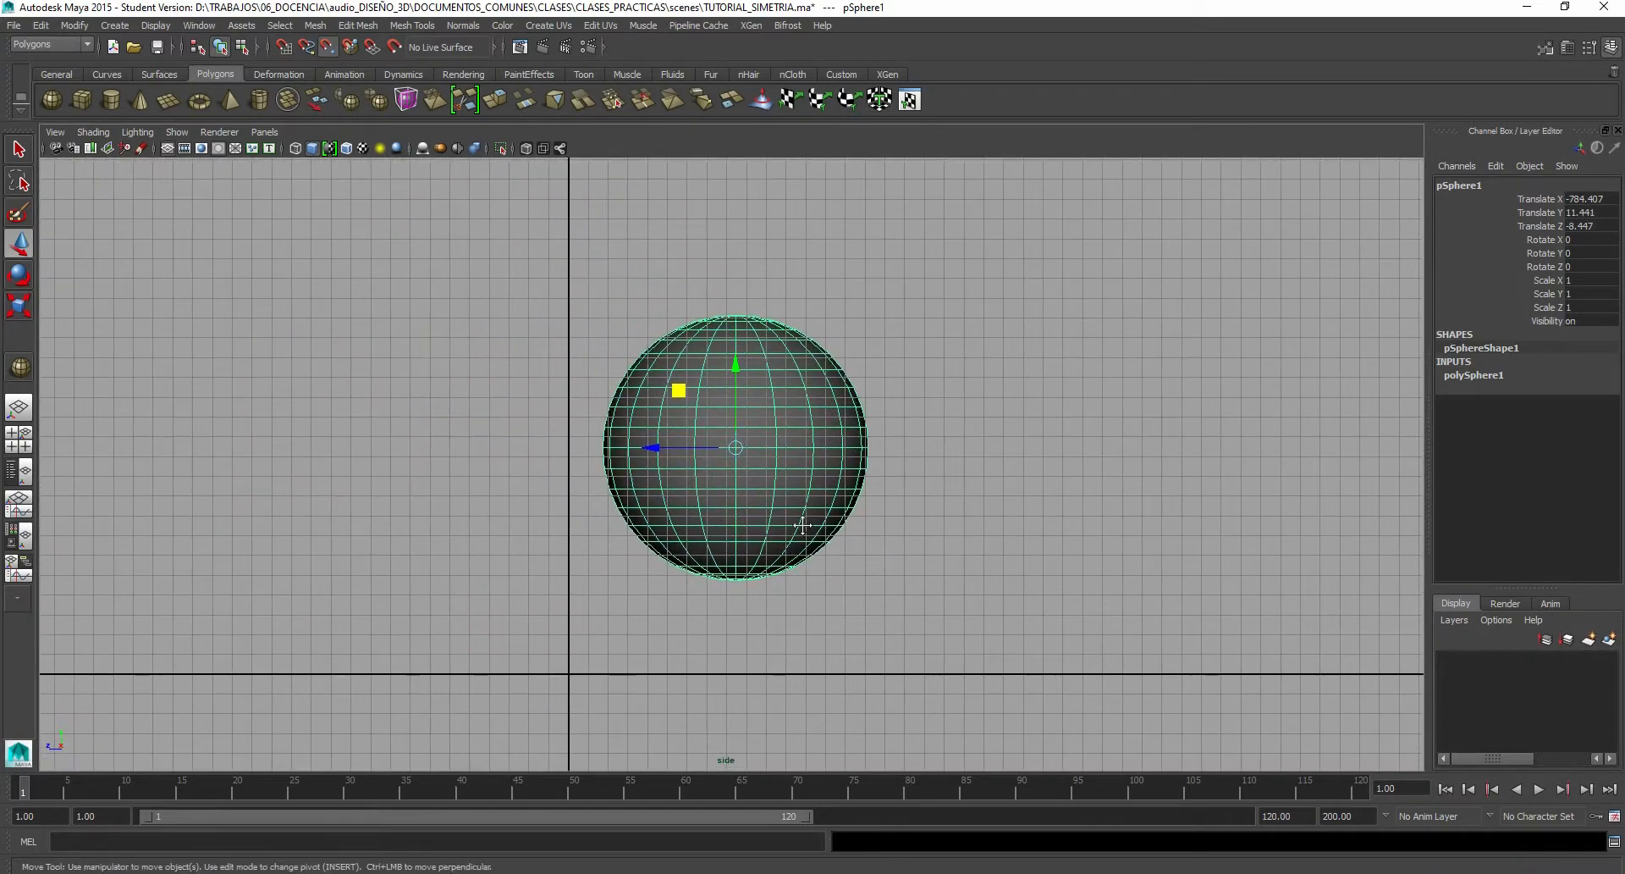
Step: Hide the grid in the side view and frame the sphere larger
left_click(167, 149)
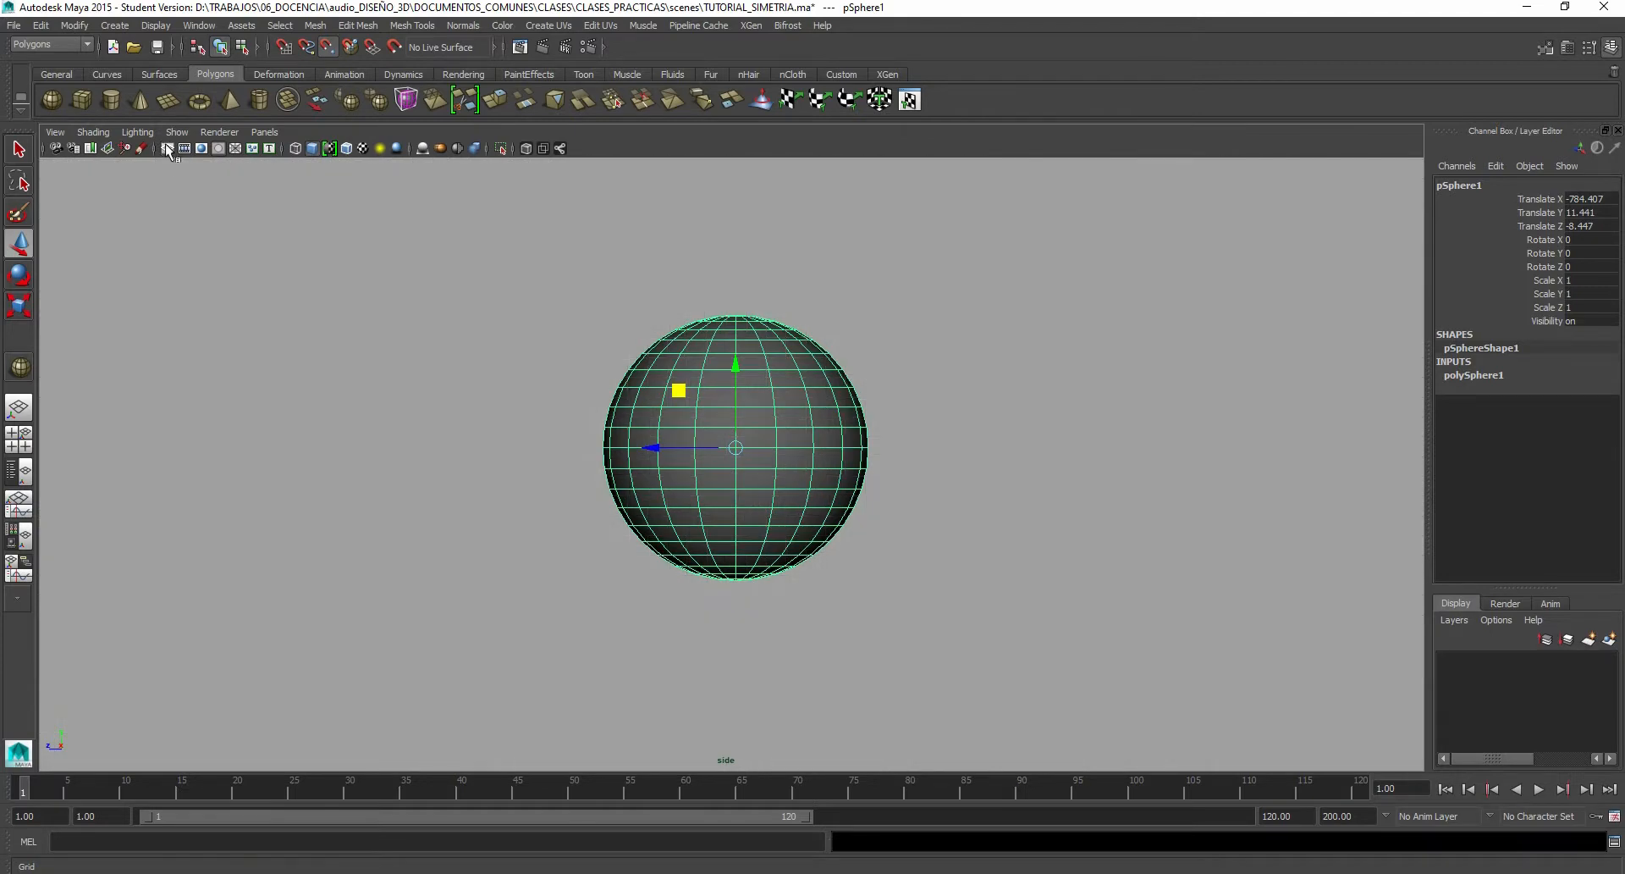
right_click_drag(586, 253, 785, 402, "alt")
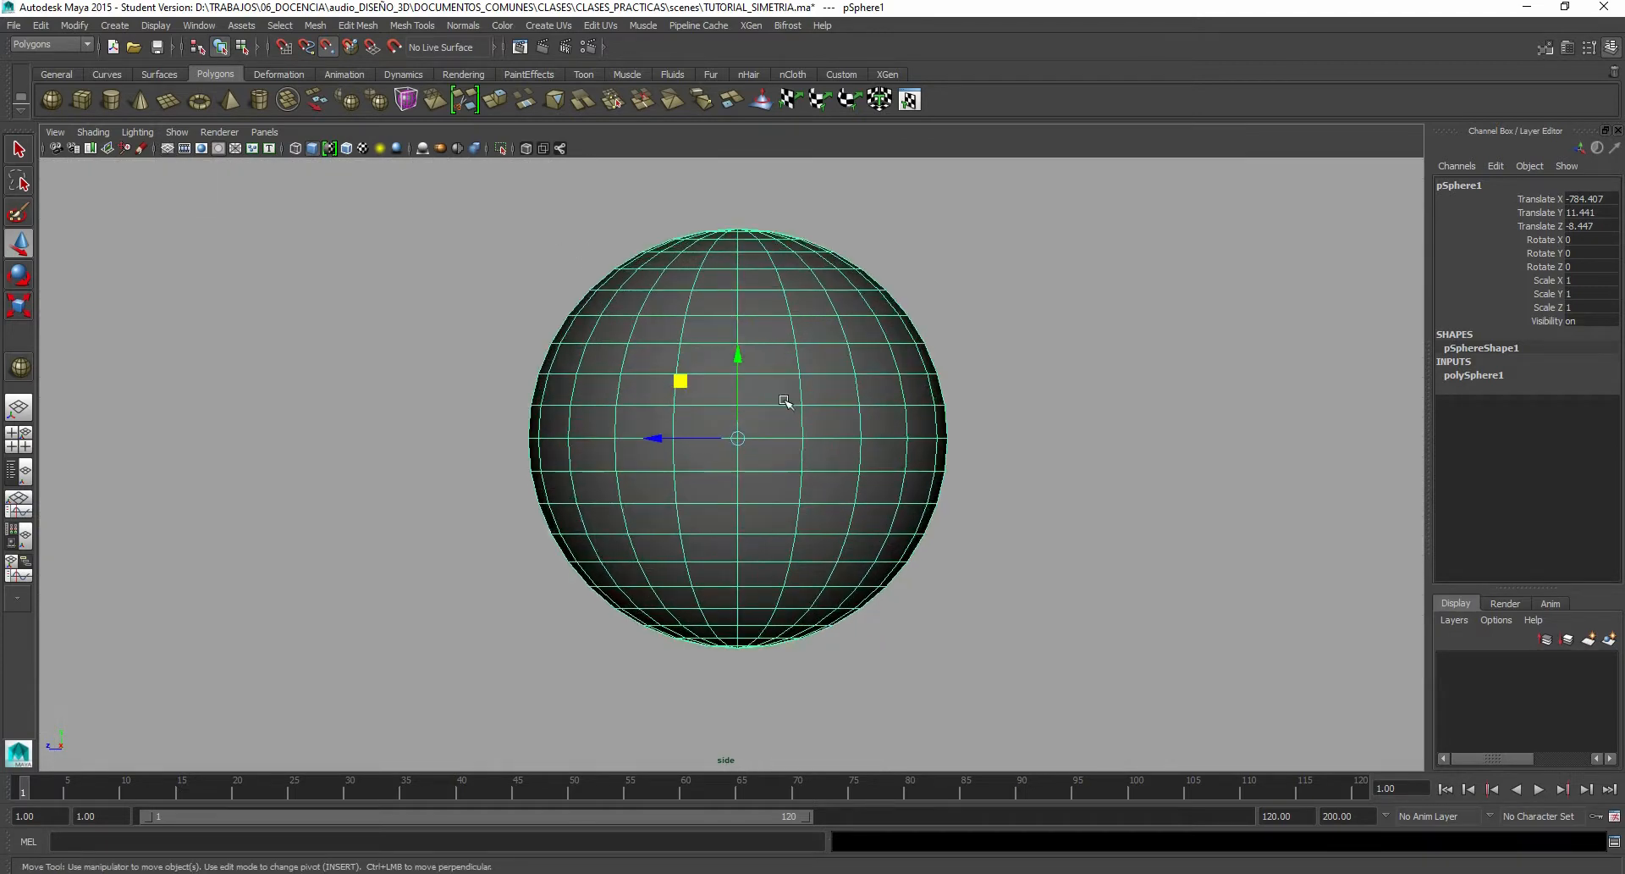
scroll(778, 445, "up", 1)
scroll(650, 506, "down", 1)
Step: Snap the pivot to the sphere's -Z edge vertex on the equator, and move it freely to a point above and outside that edge
key("Insert")
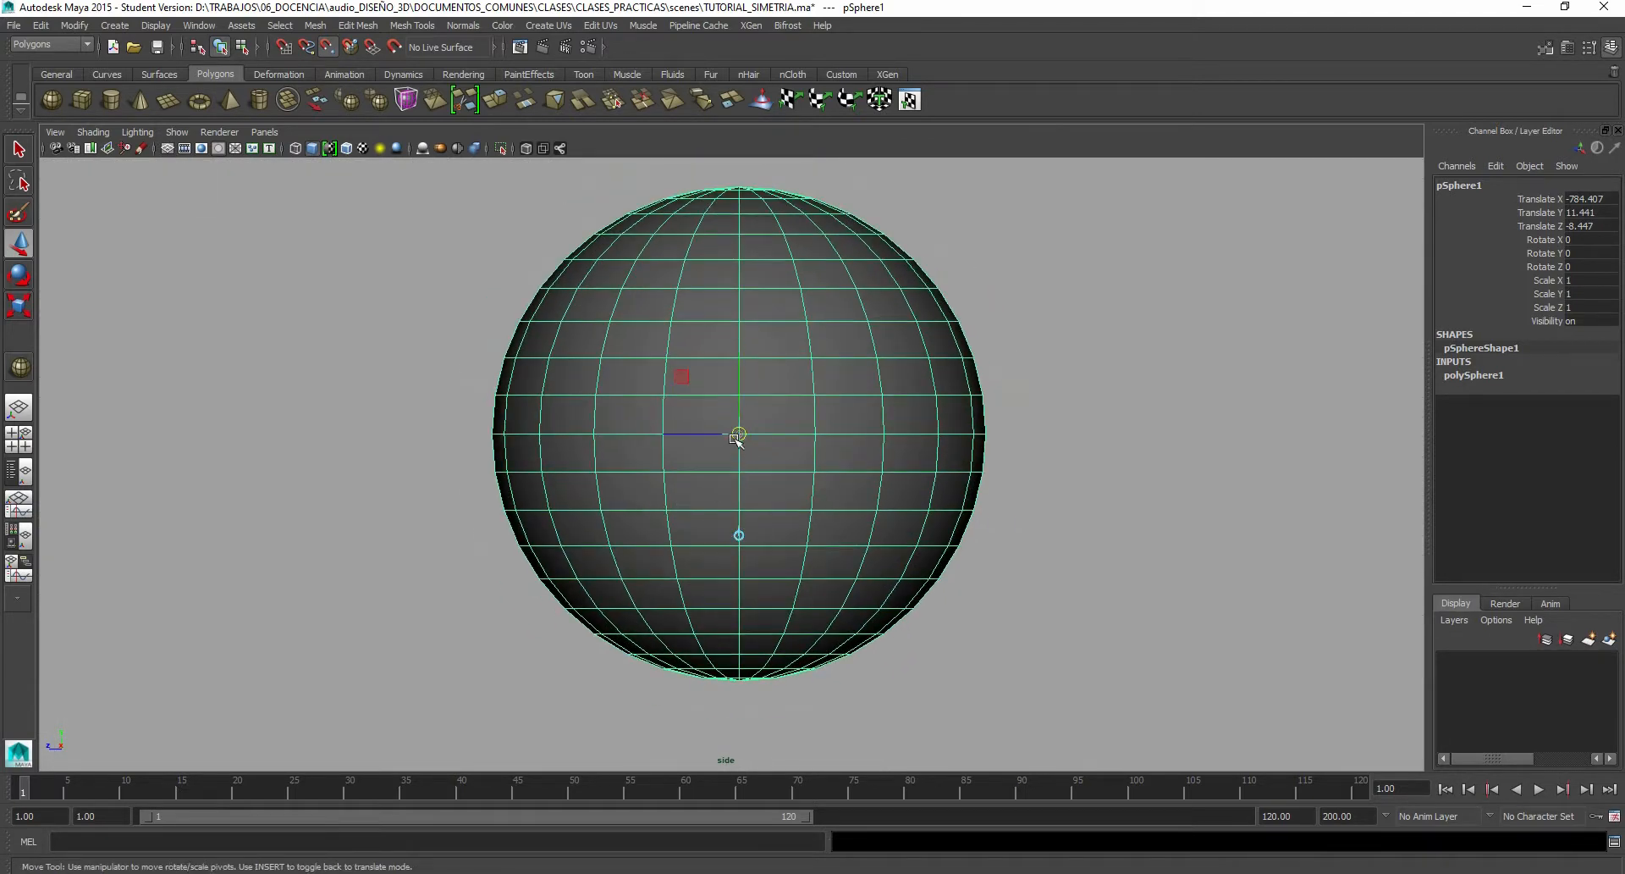
left_click_drag(737, 437, 1087, 435)
key("Insert")
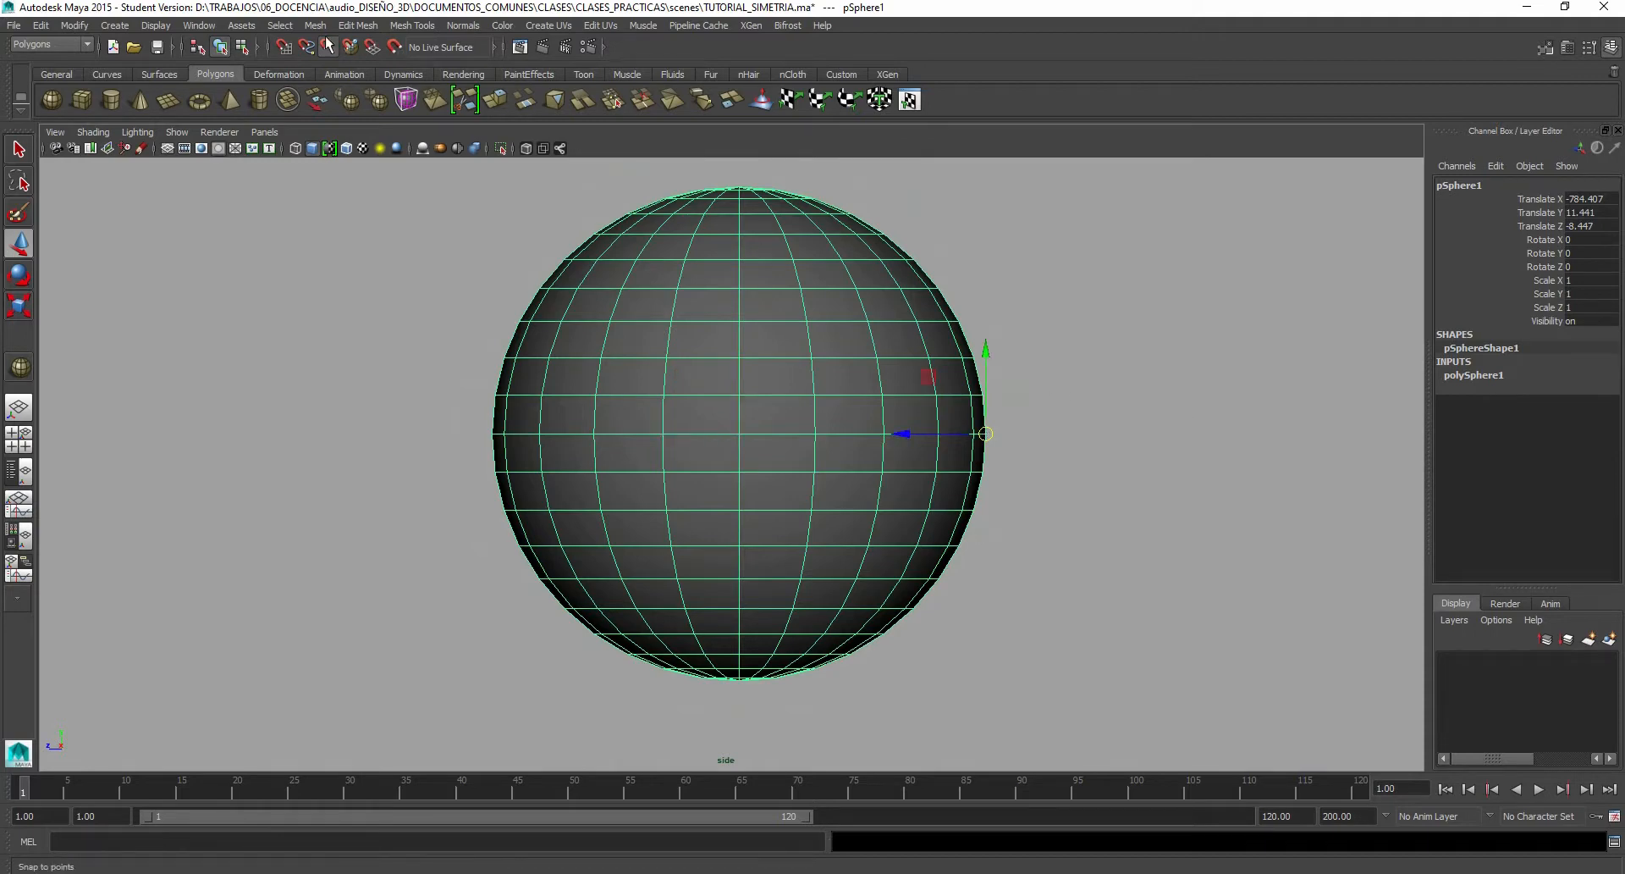
left_click_drag(985, 434, 1188, 339)
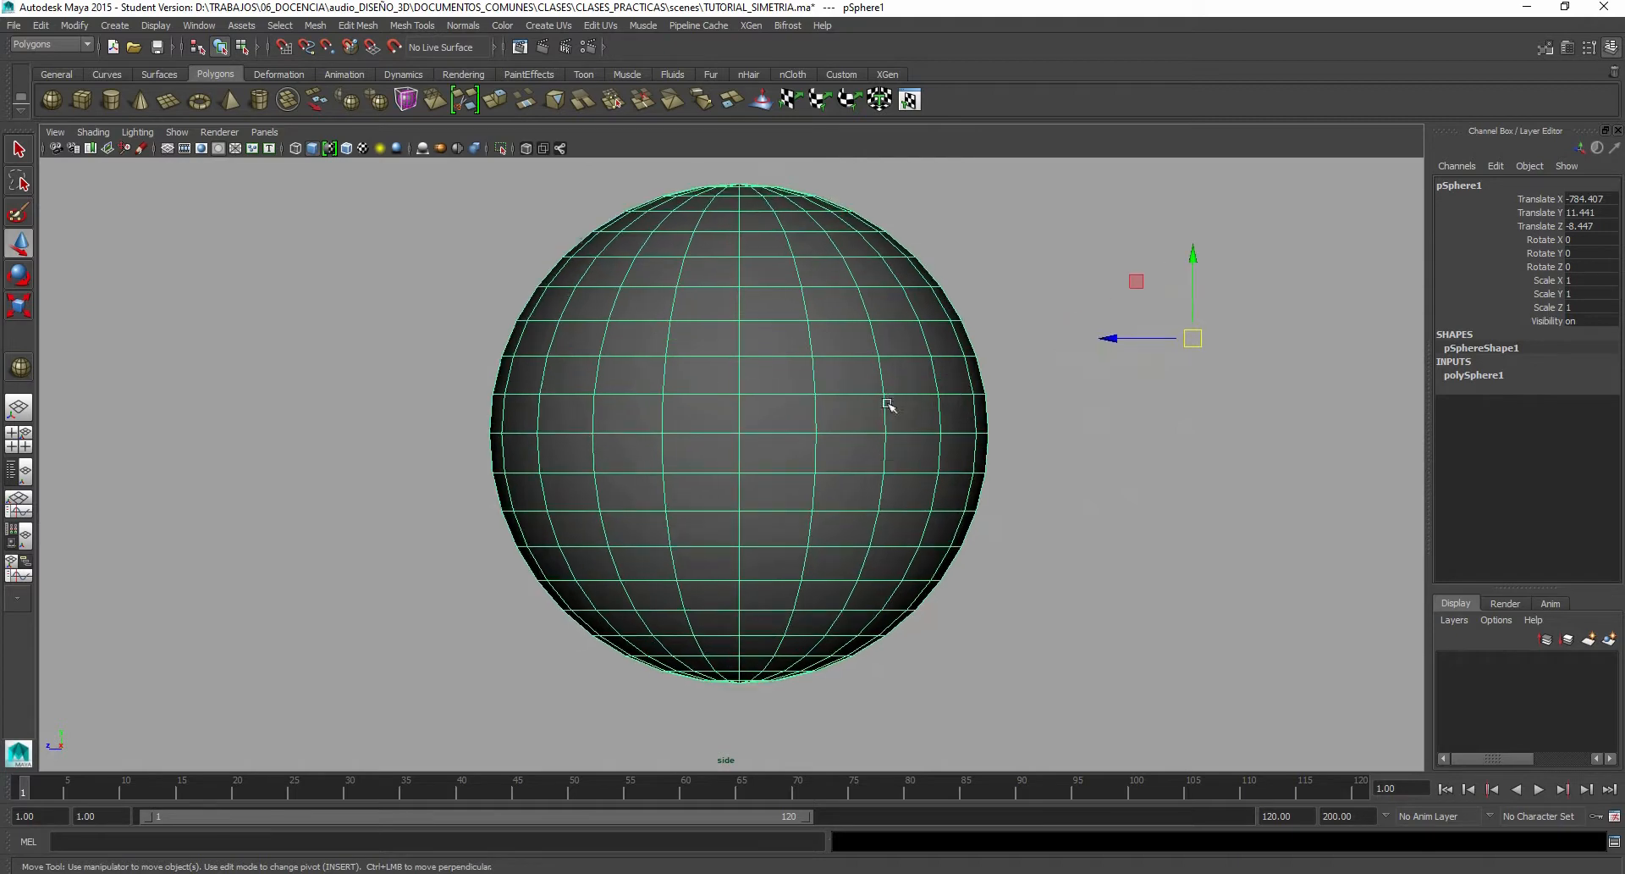
Step: Test-rotate the sphere about -36 degrees in Y around its offset pivot, and undo the rotation
left_click(19, 275)
mouse_move(1114, 358)
left_mouse_down()
mouse_move(1256, 352)
mouse_move(1139, 360)
left_mouse_up()
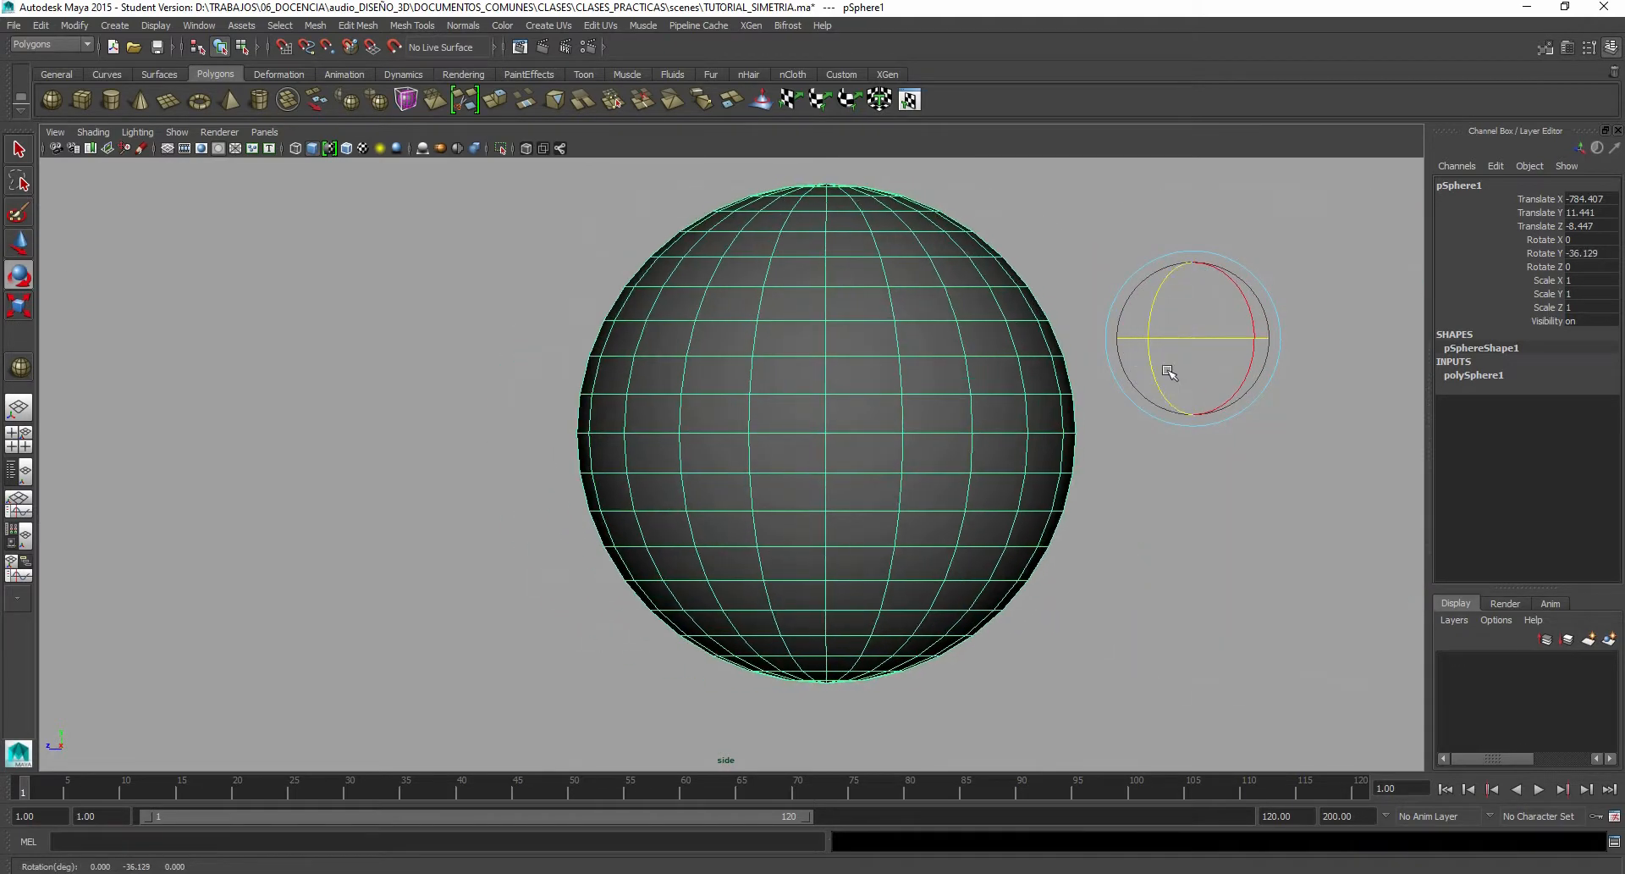
key("ctrl+z")
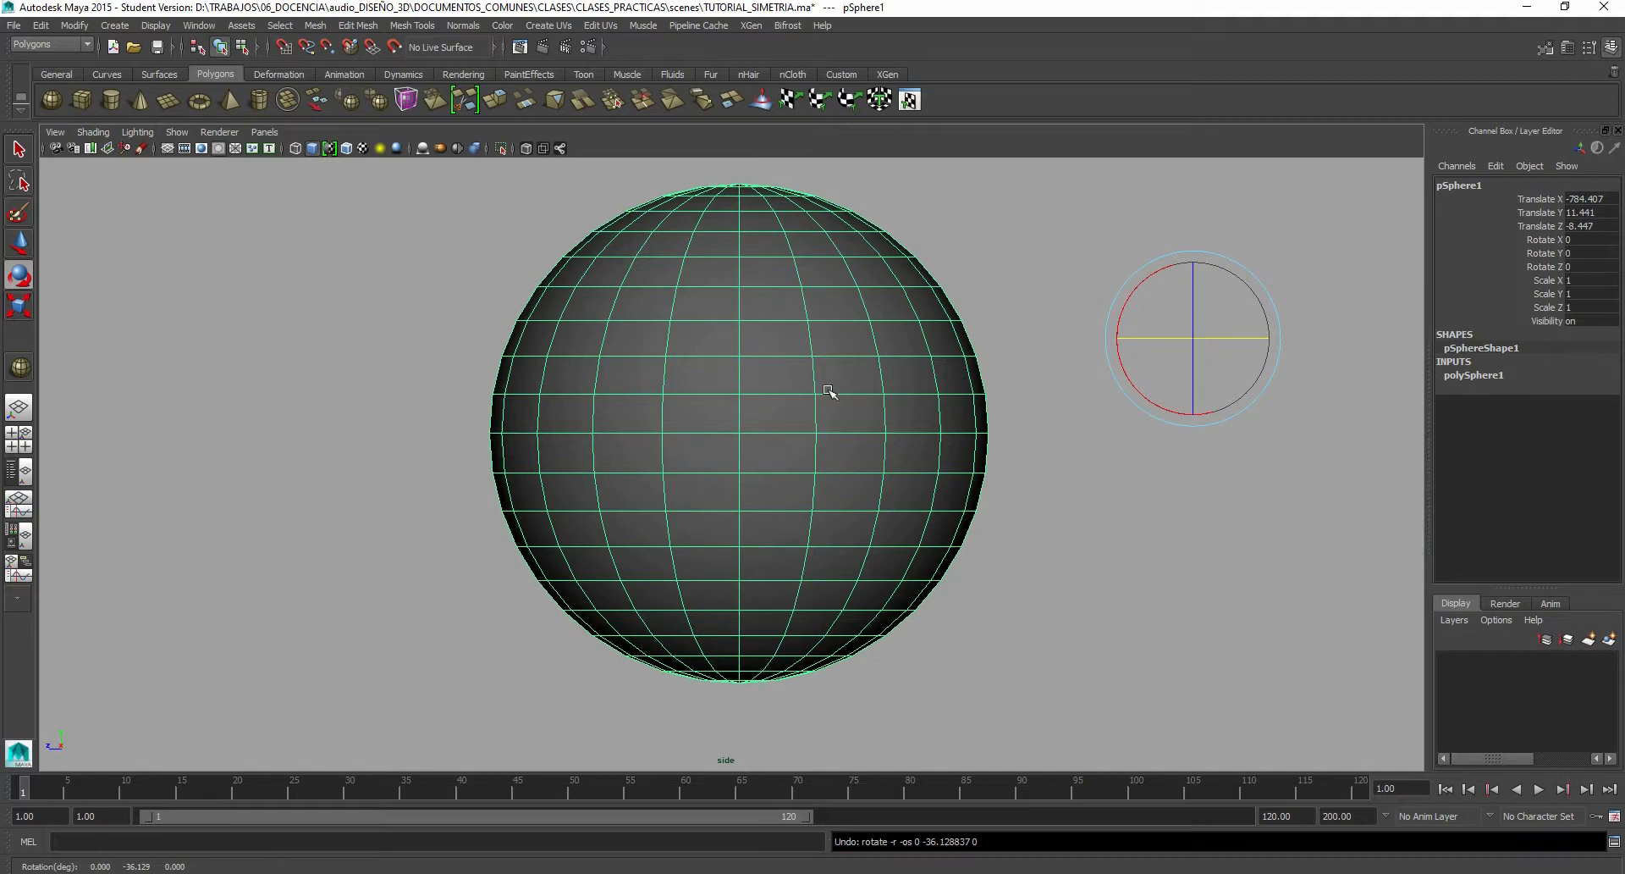
Step: Test-scale the sphere uniformly from its offset pivot, and undo the scaling
left_click(19, 306)
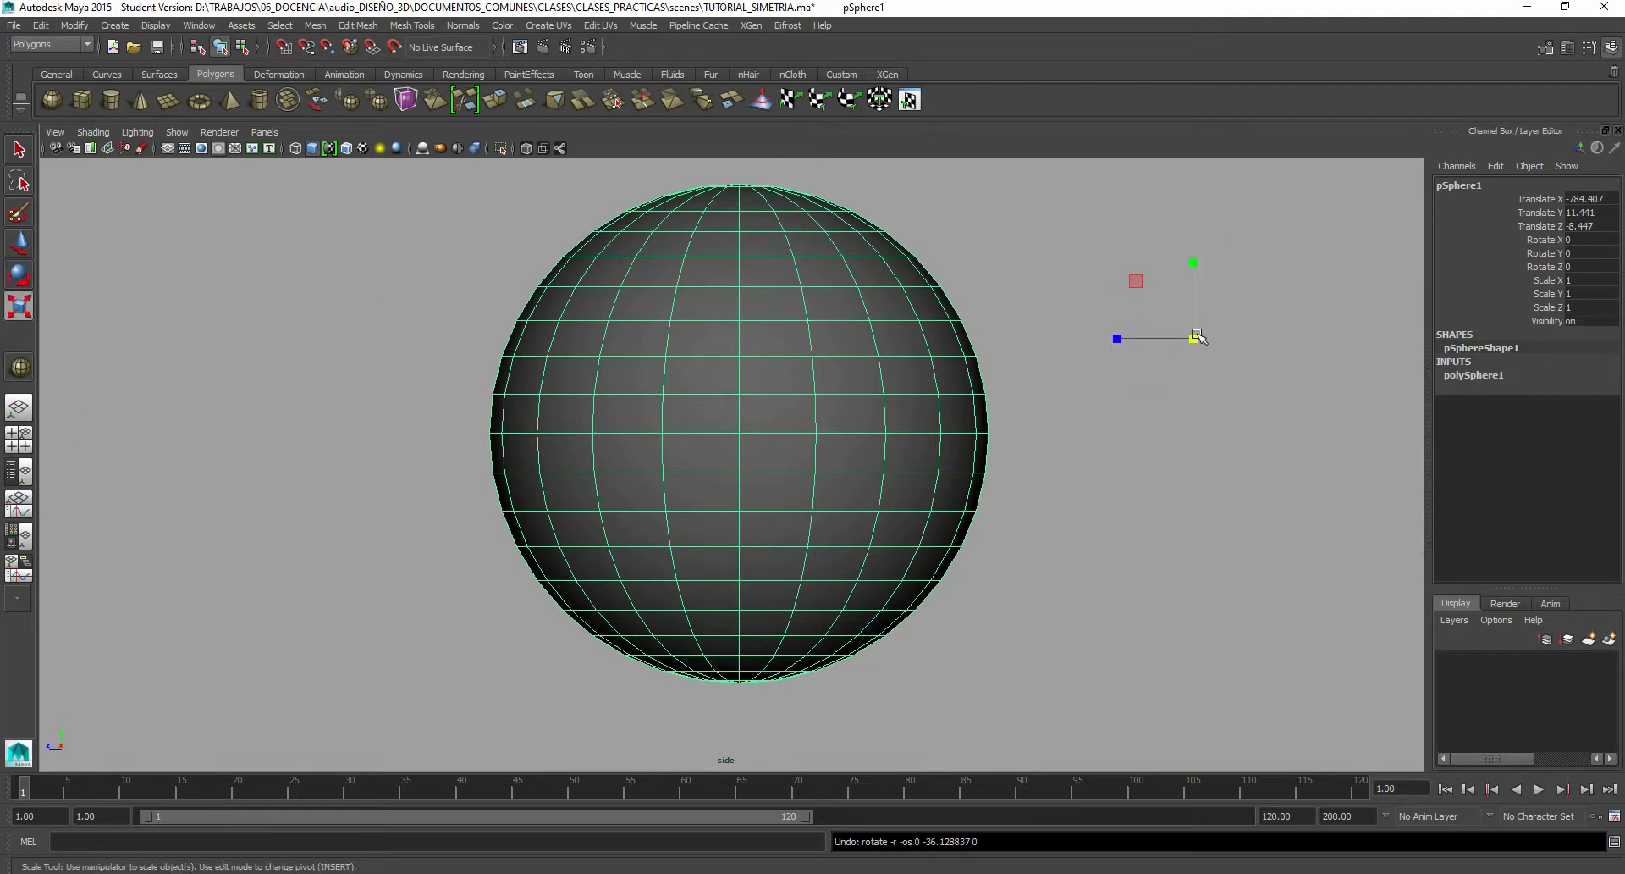
left_click(1204, 346)
left_click(855, 325)
left_click_drag(1199, 341, 1185, 349)
key("ctrl+z")
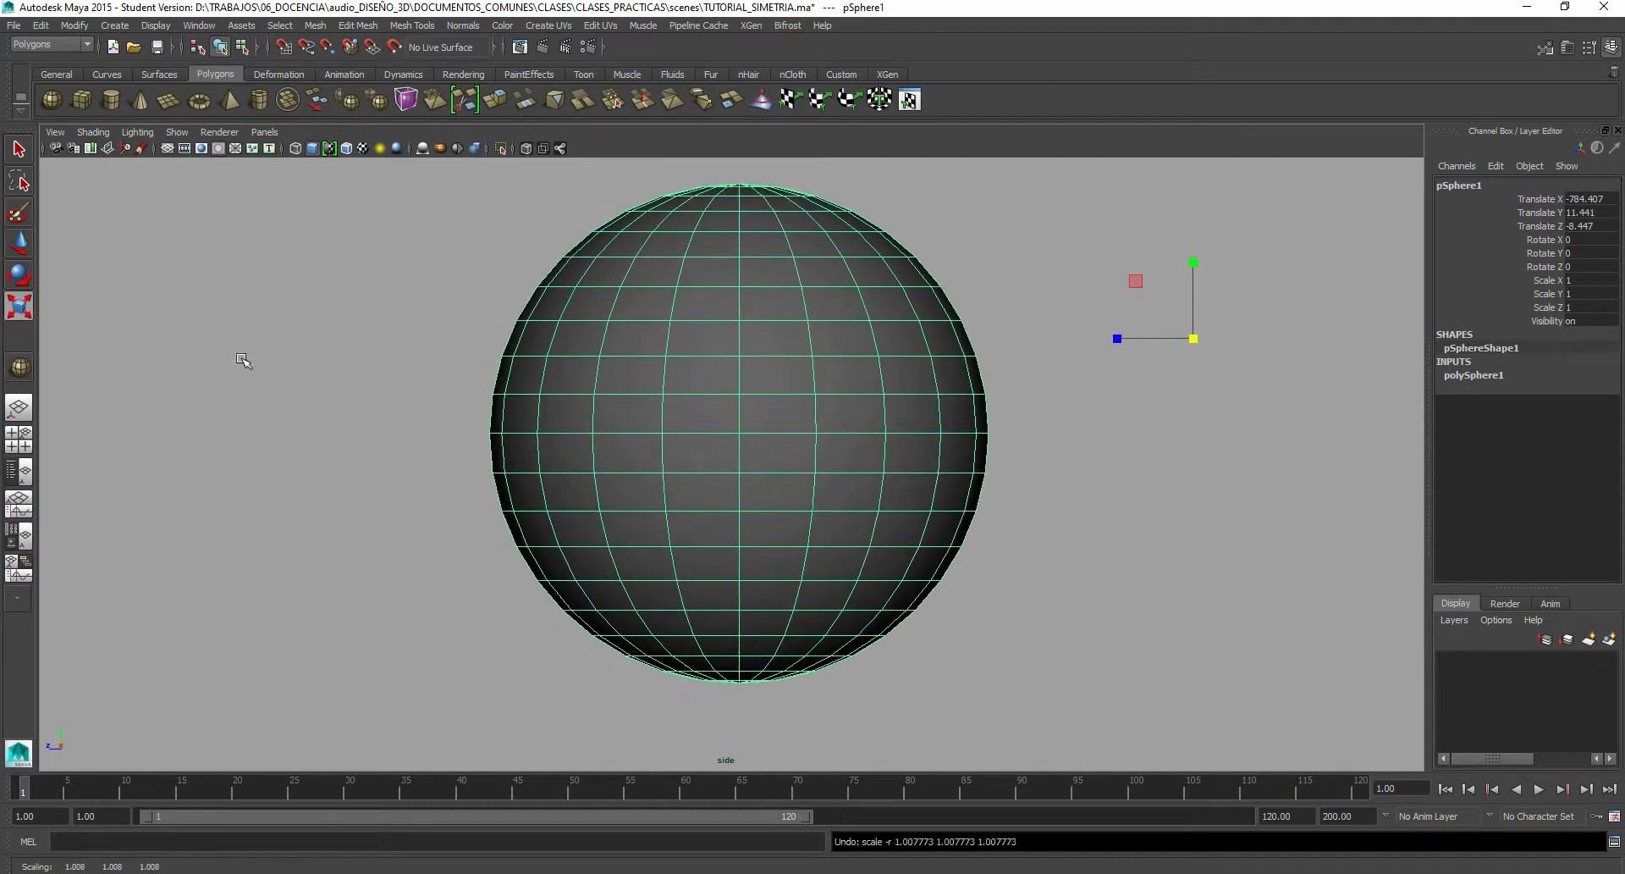
Step: With point snapping active, snap the sphere's pivot to the vertex on its central vertical edge line, one row above the equator
left_click(22, 241)
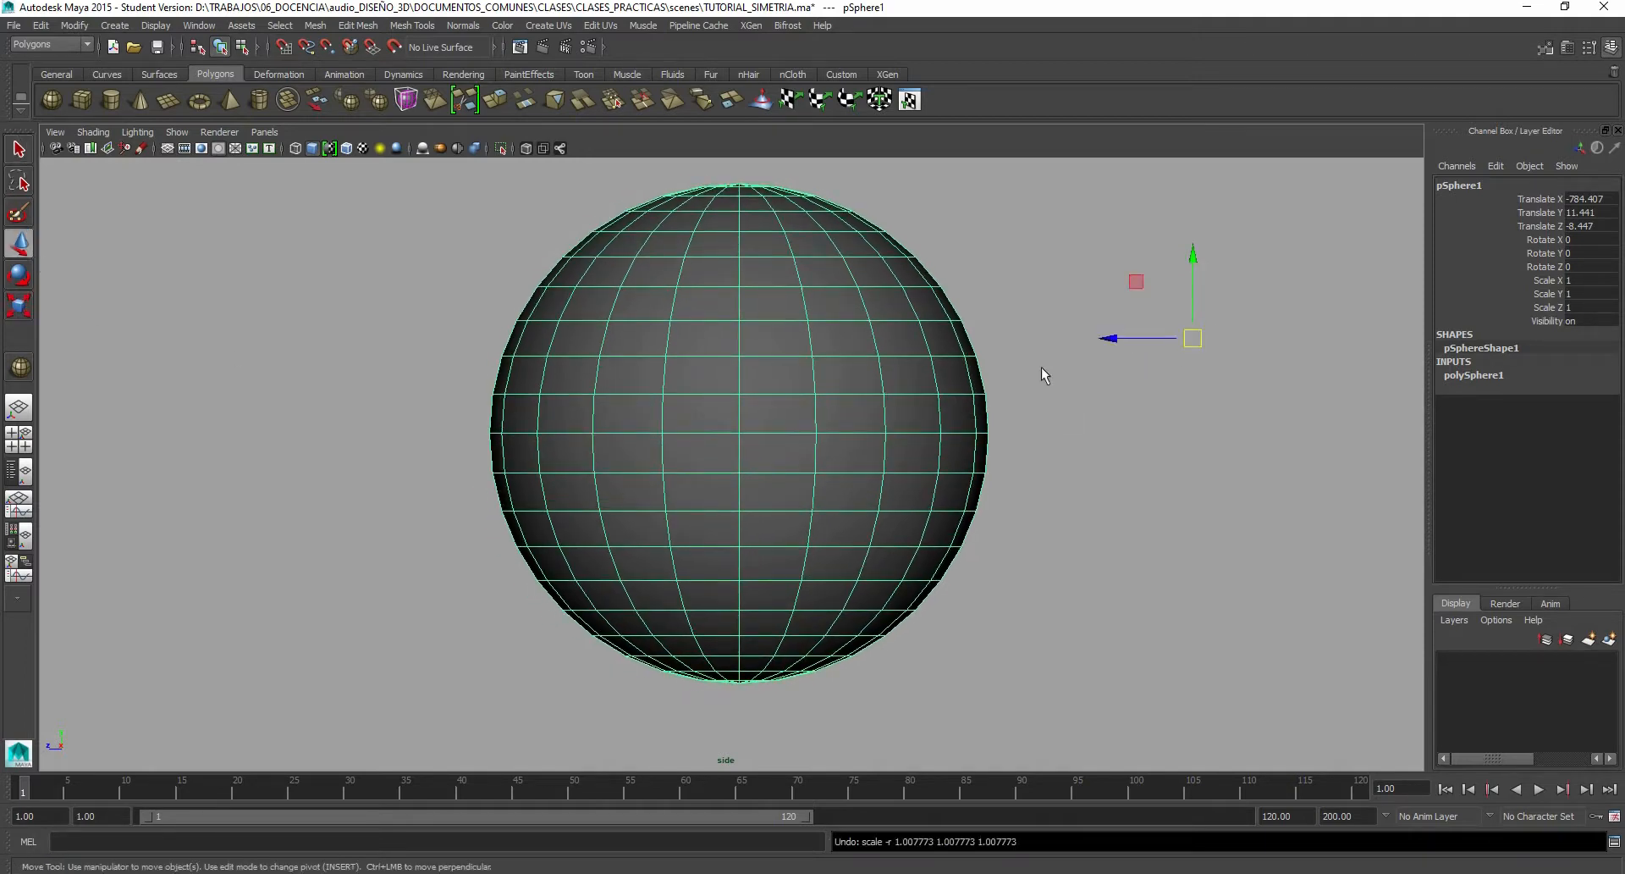
left_click(328, 46)
key("Insert")
left_click_drag(1194, 338, 740, 399)
key("Insert")
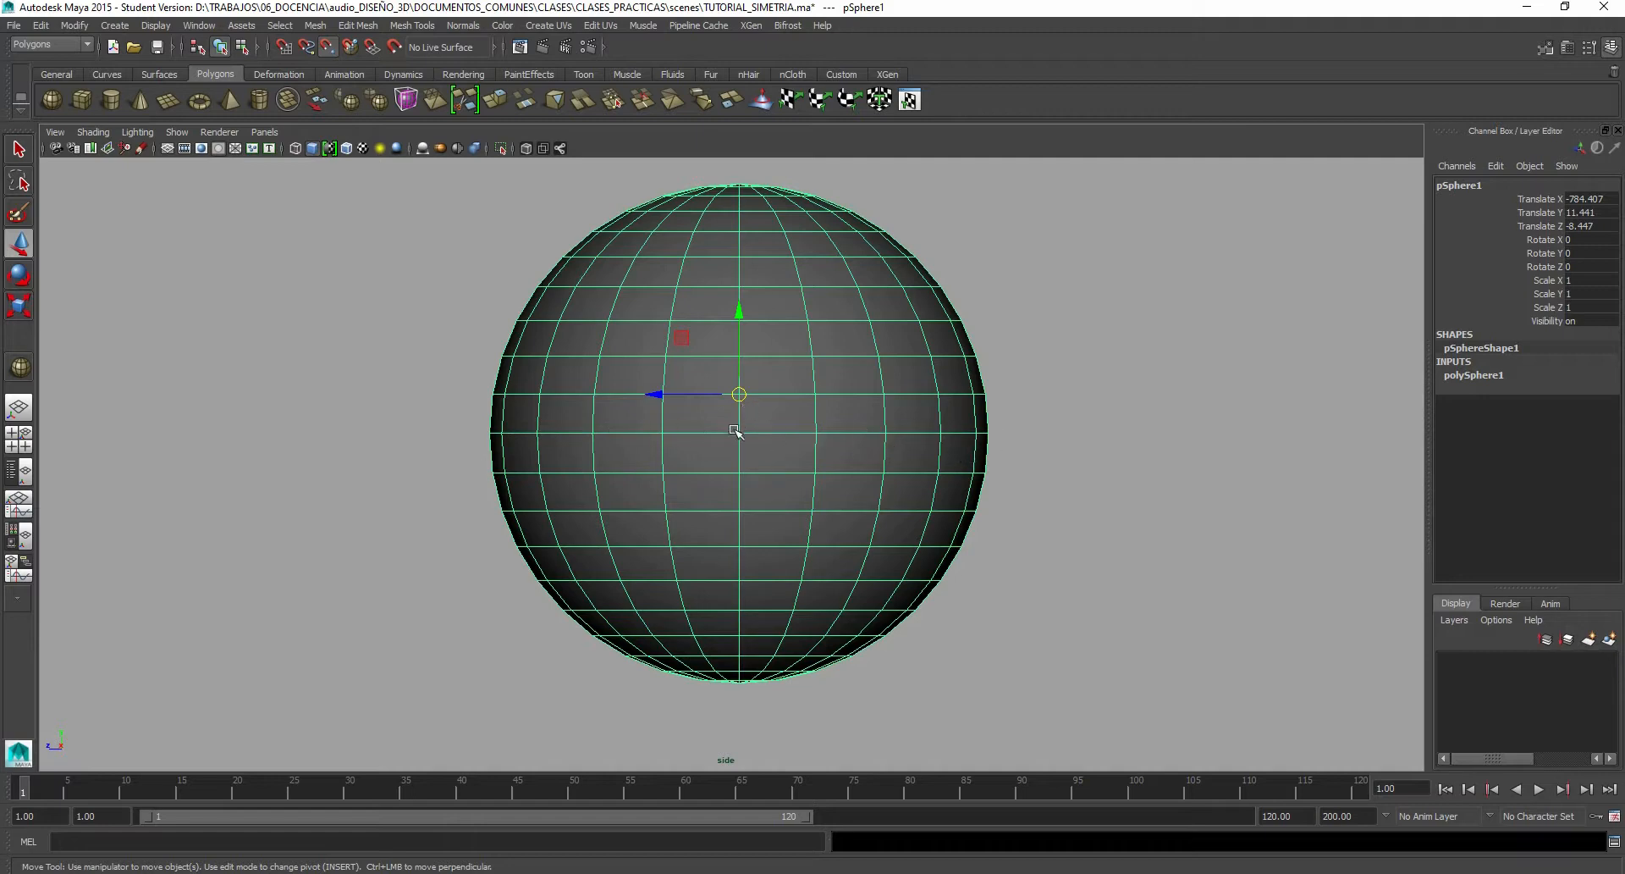
Step: Snap the sphere's pivot one vertex higher along the central vertical edge line, two rows above the equator
scroll(771, 479, "down", 2)
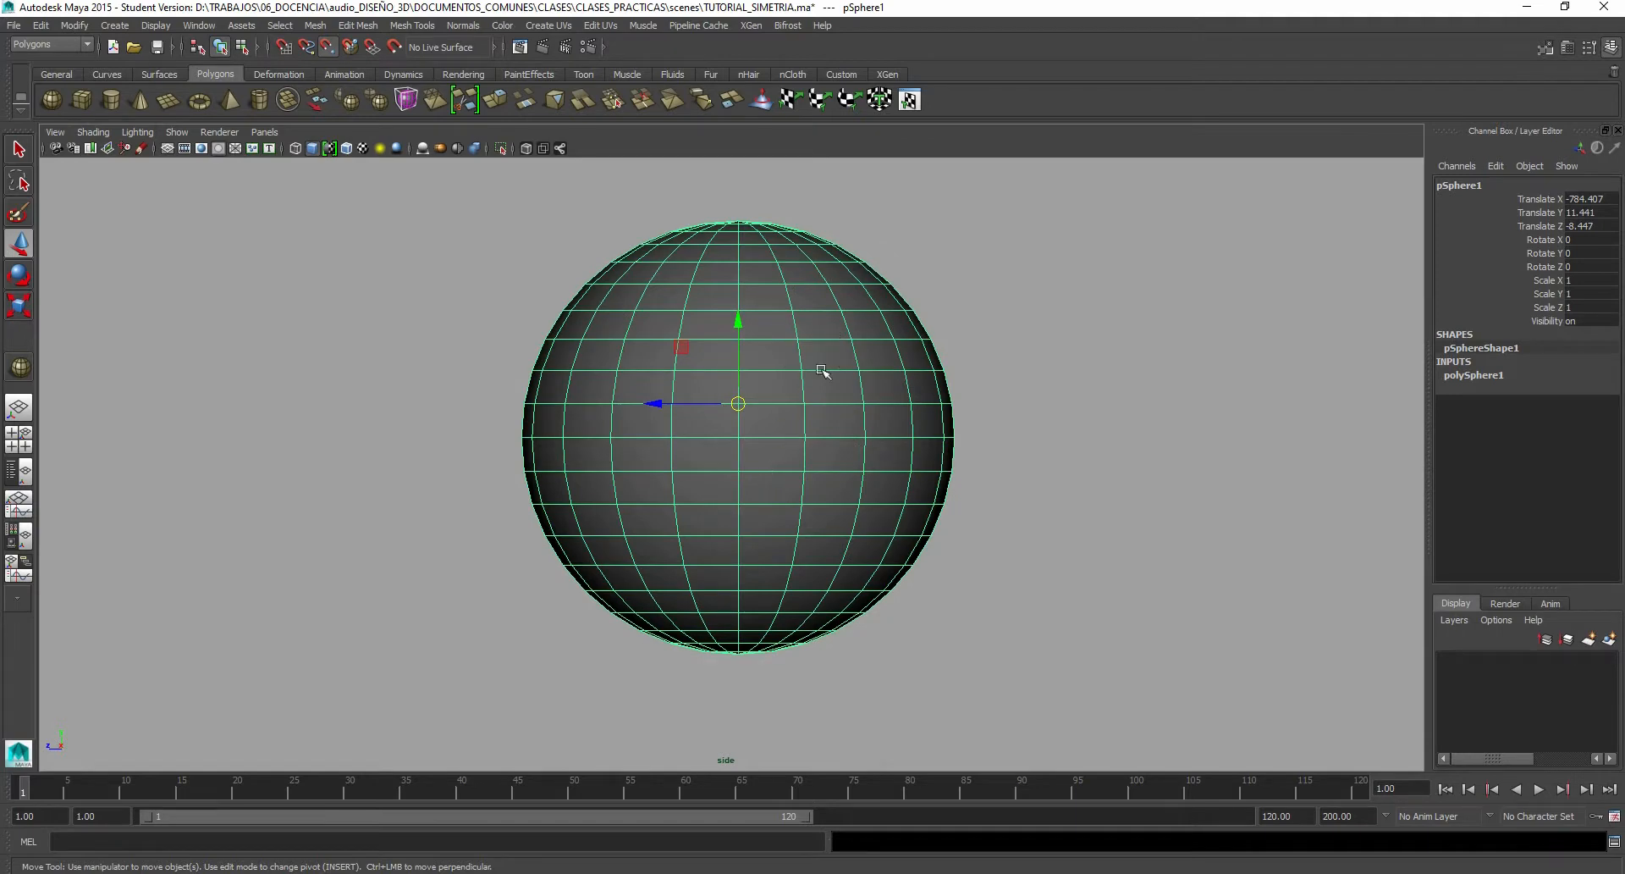
key("space")
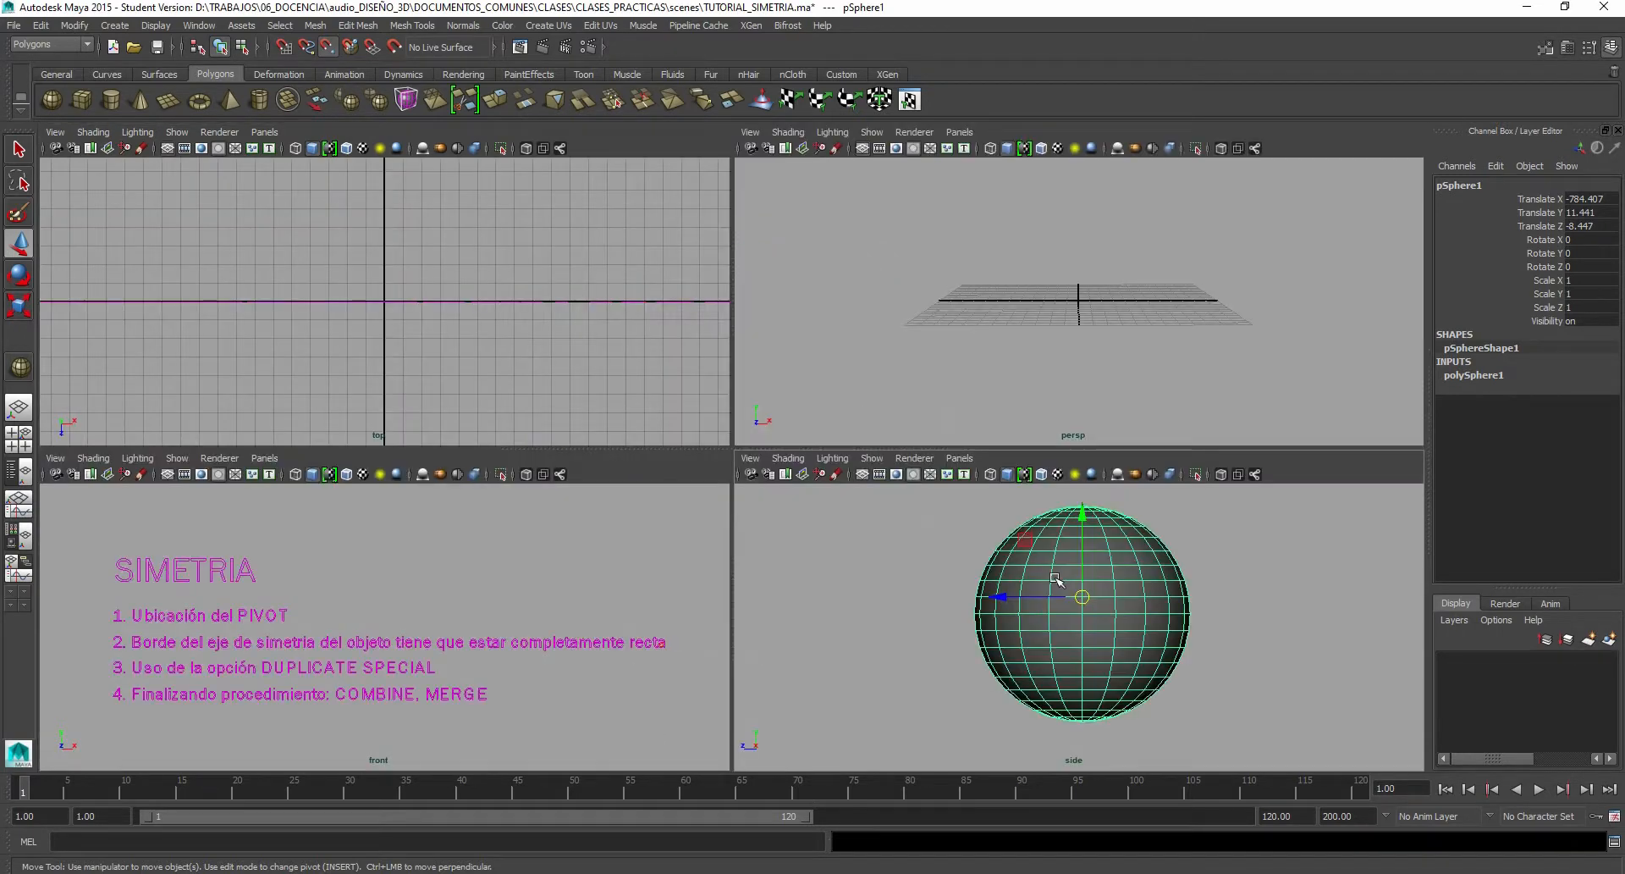
key("space")
scroll(777, 450, "up", 2)
scroll(787, 456, "down", 2)
left_click_drag(798, 461, 773, 454, "alt")
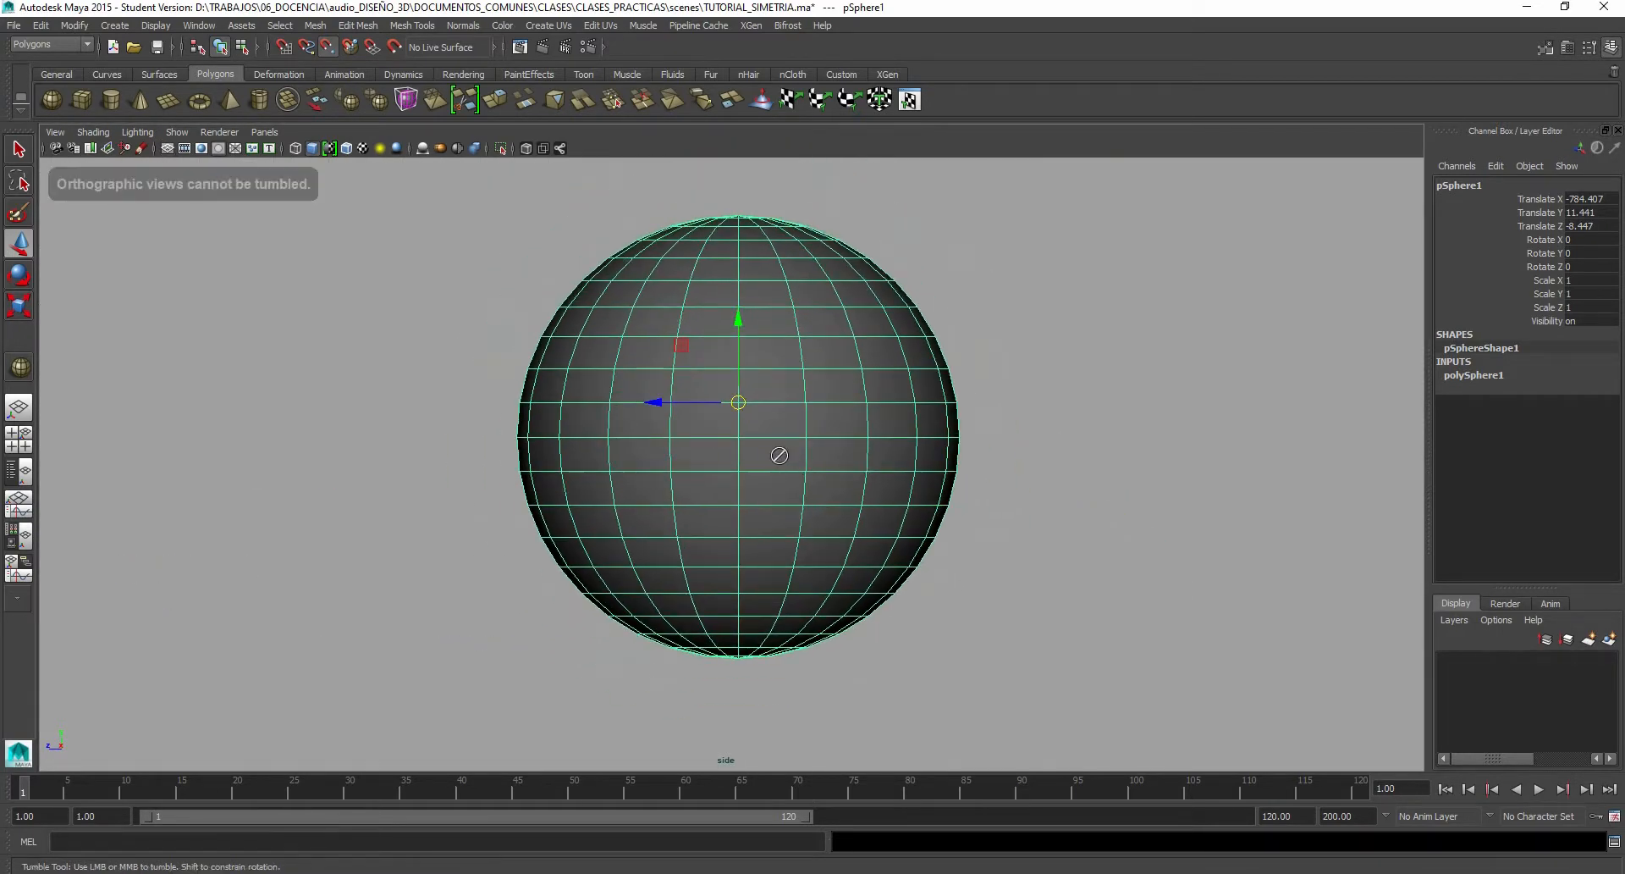
scroll(762, 431, "up", 3)
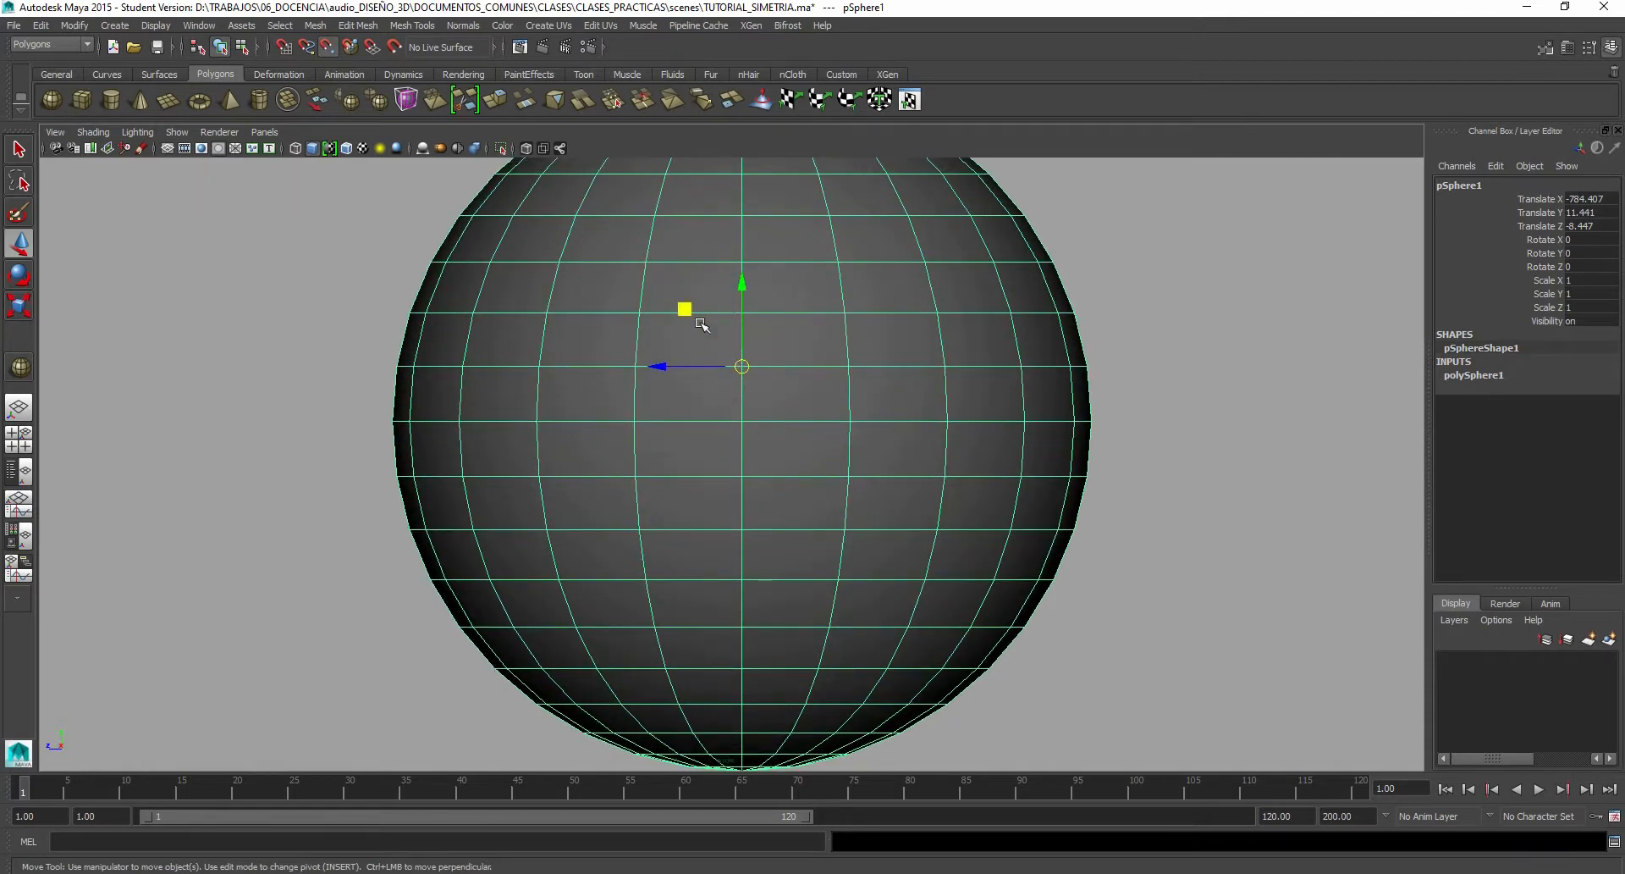
left_click_drag(742, 367, 756, 328)
key("Insert")
right_click_drag(747, 408, 551, 663, "alt")
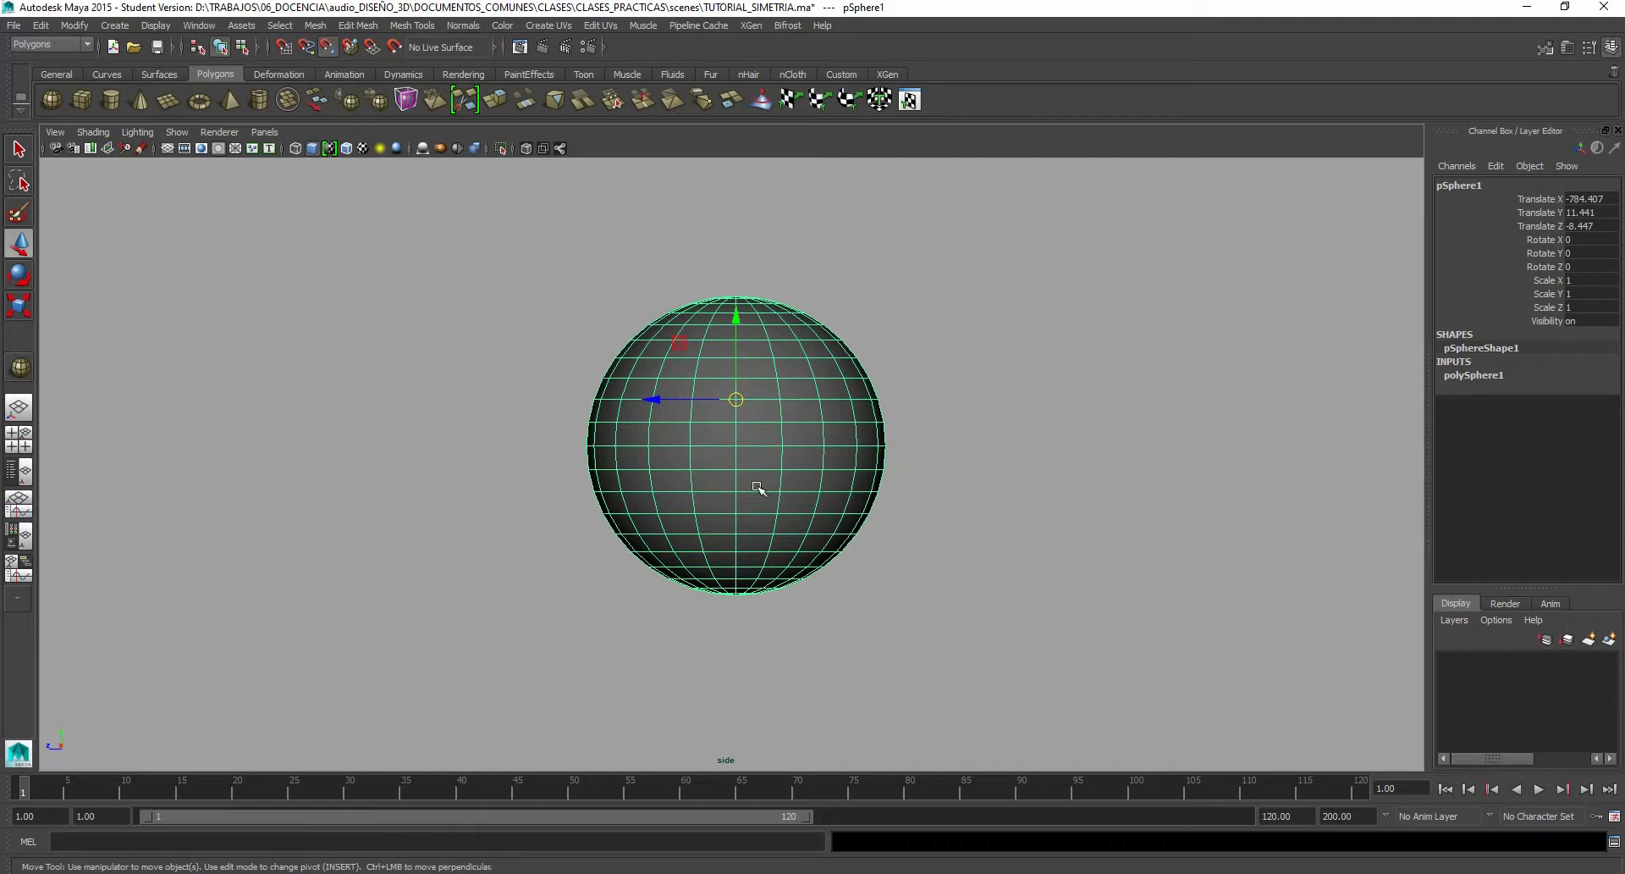
key("space")
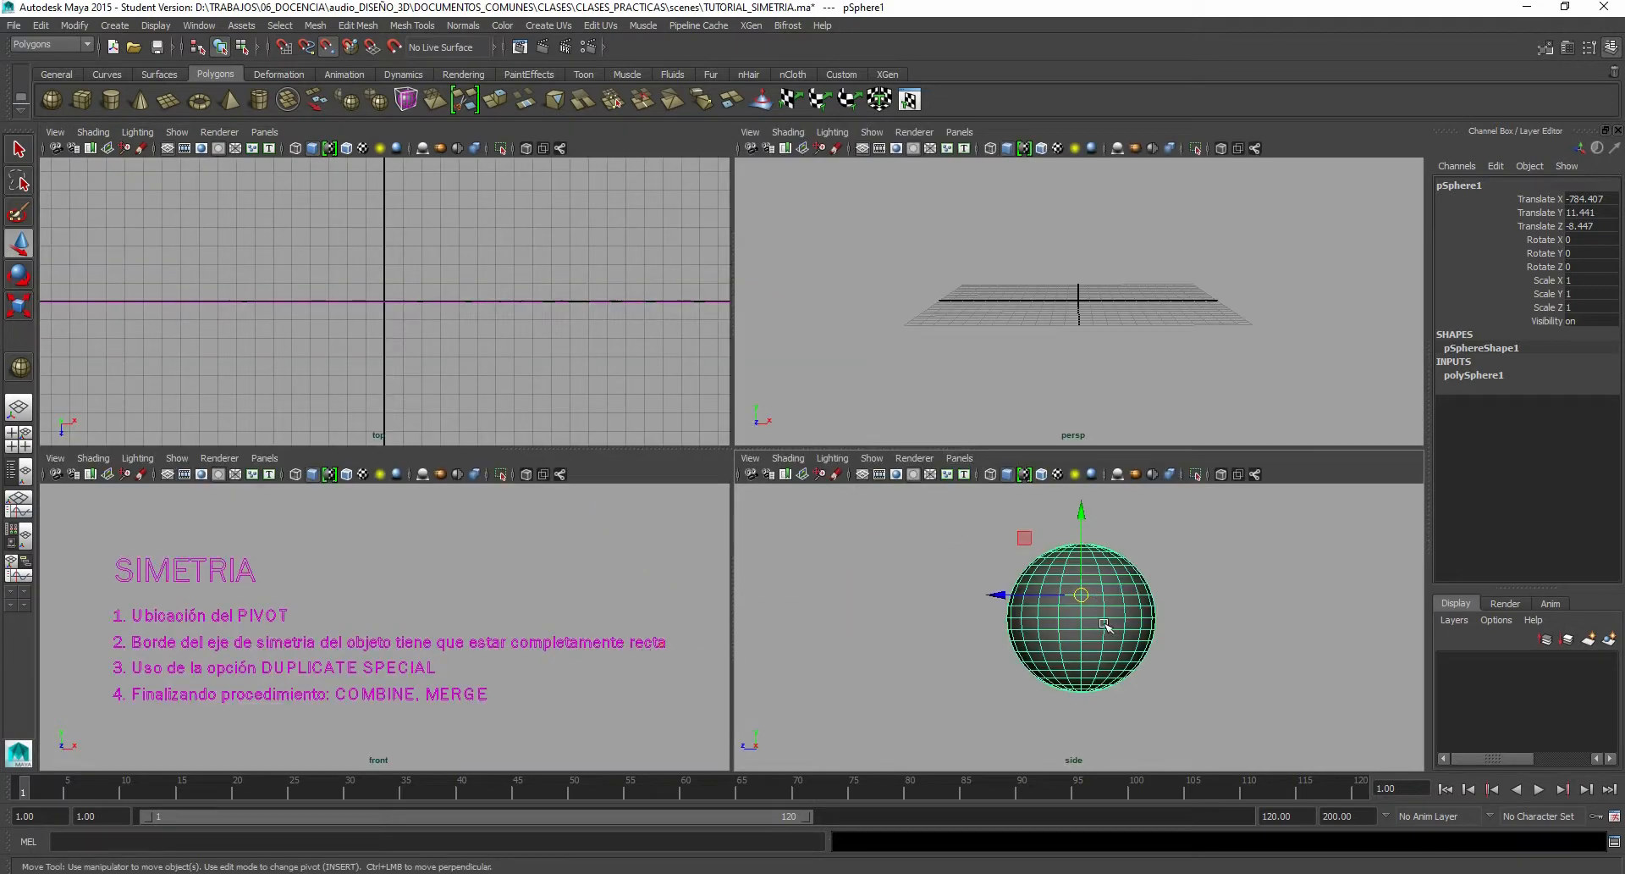
scroll(1157, 660, "up", 8)
scroll(1149, 628, "down", 4)
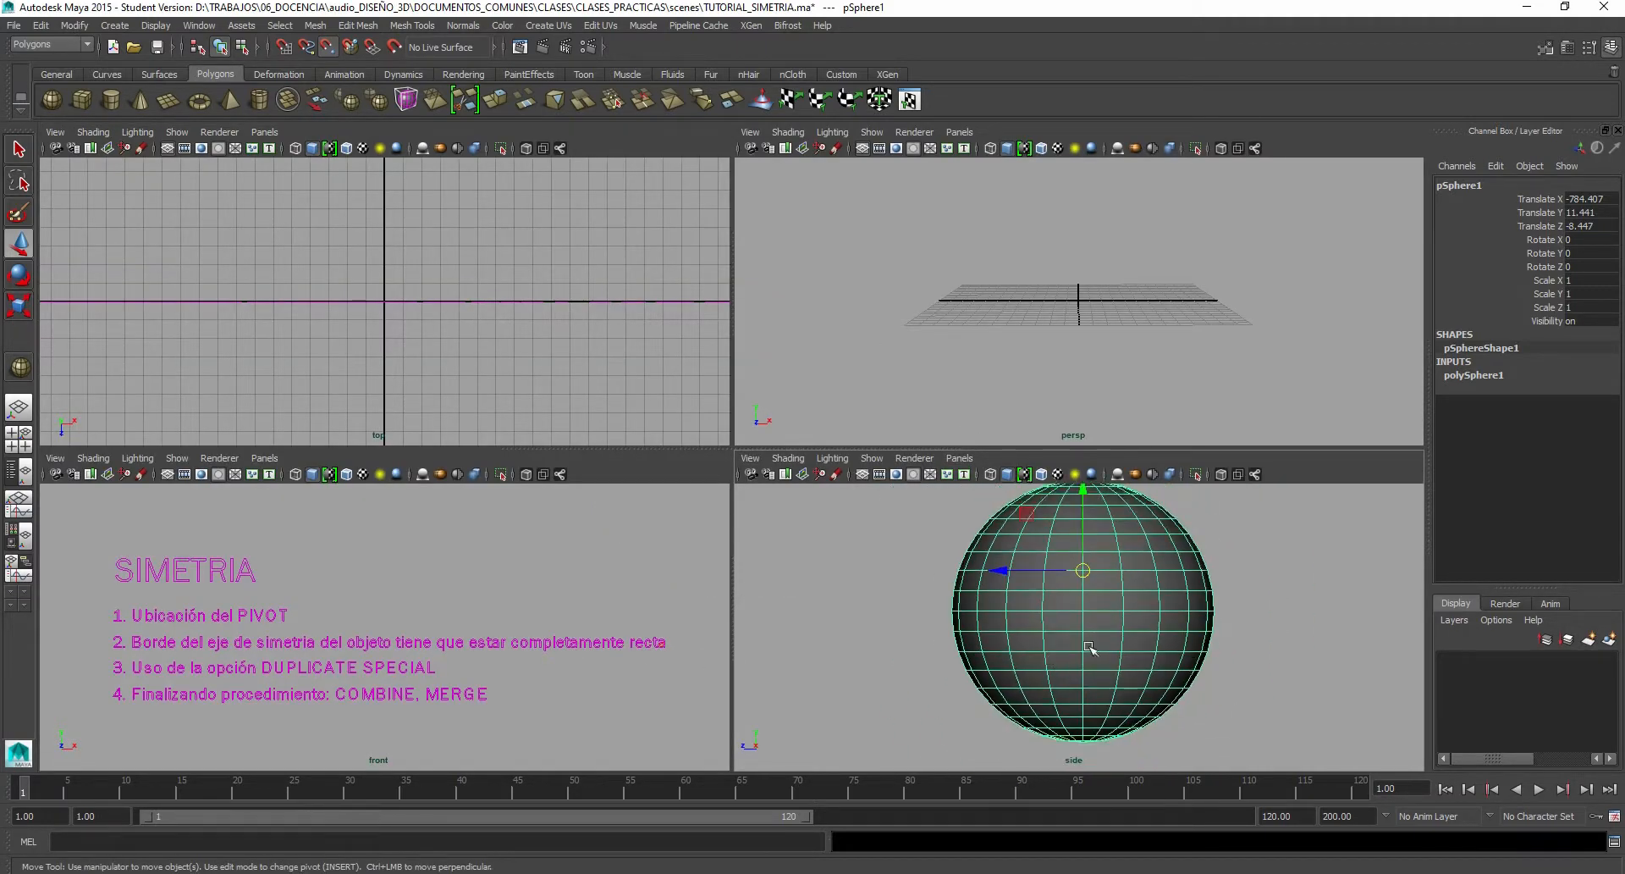
left_click_drag(1023, 639, 1008, 616, "alt")
middle_click_drag(1003, 611, 1068, 629, "alt")
scroll(921, 586, "up", 5)
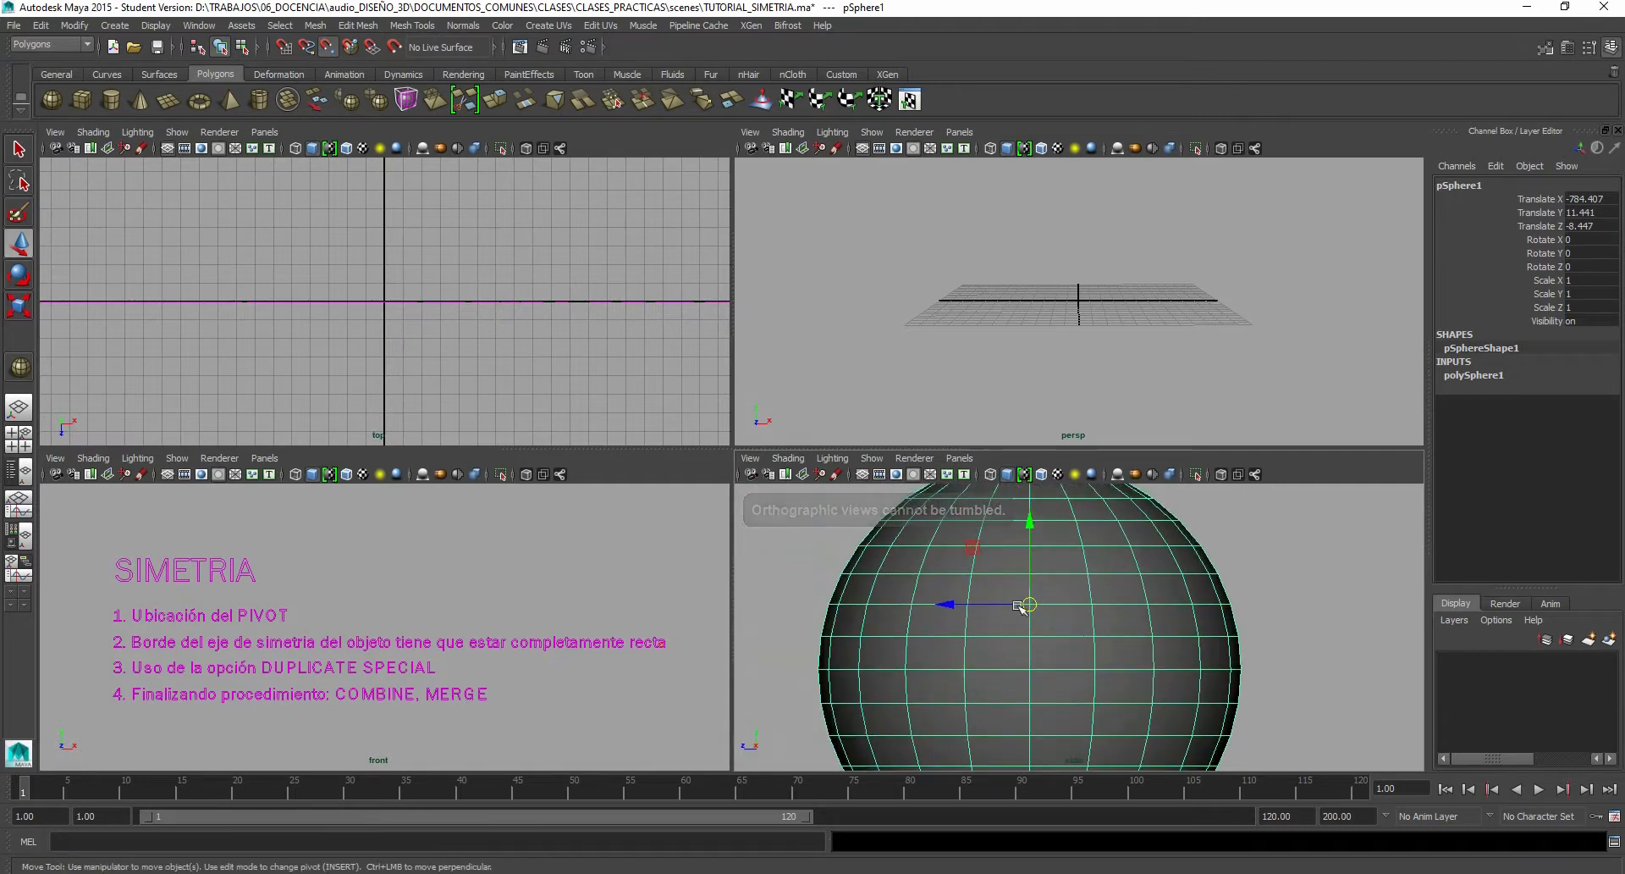
middle_click_drag(1056, 627, 1079, 621, "alt")
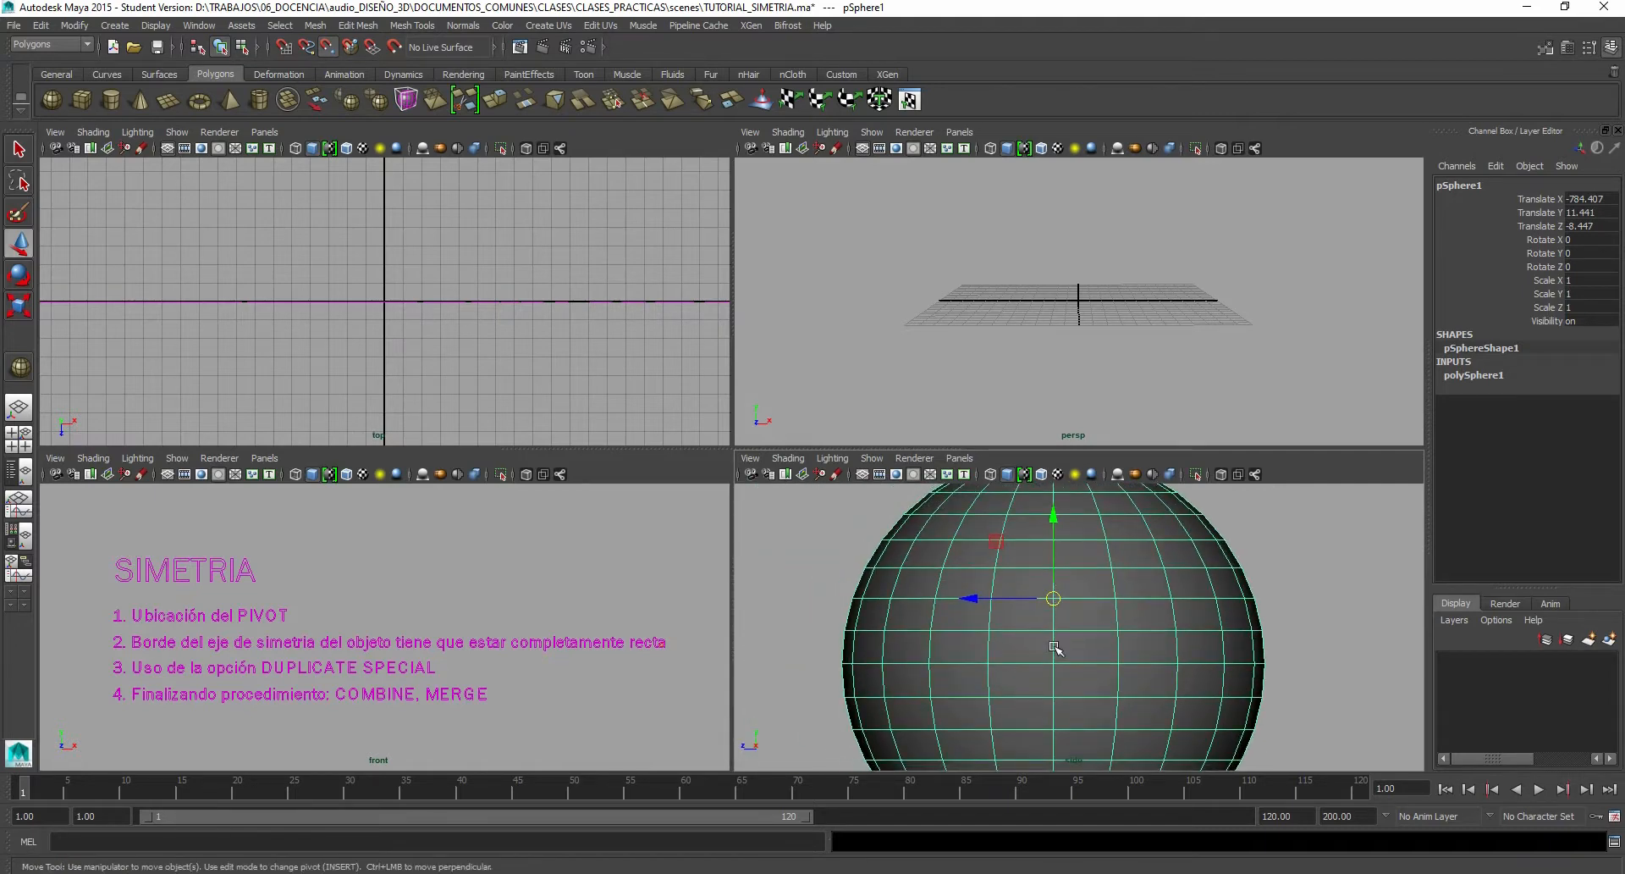
middle_click_drag(1065, 692, 1044, 631, "alt")
Step: In the side view, delete the faces of one vertical half of the sphere up to its central edge line
key("space")
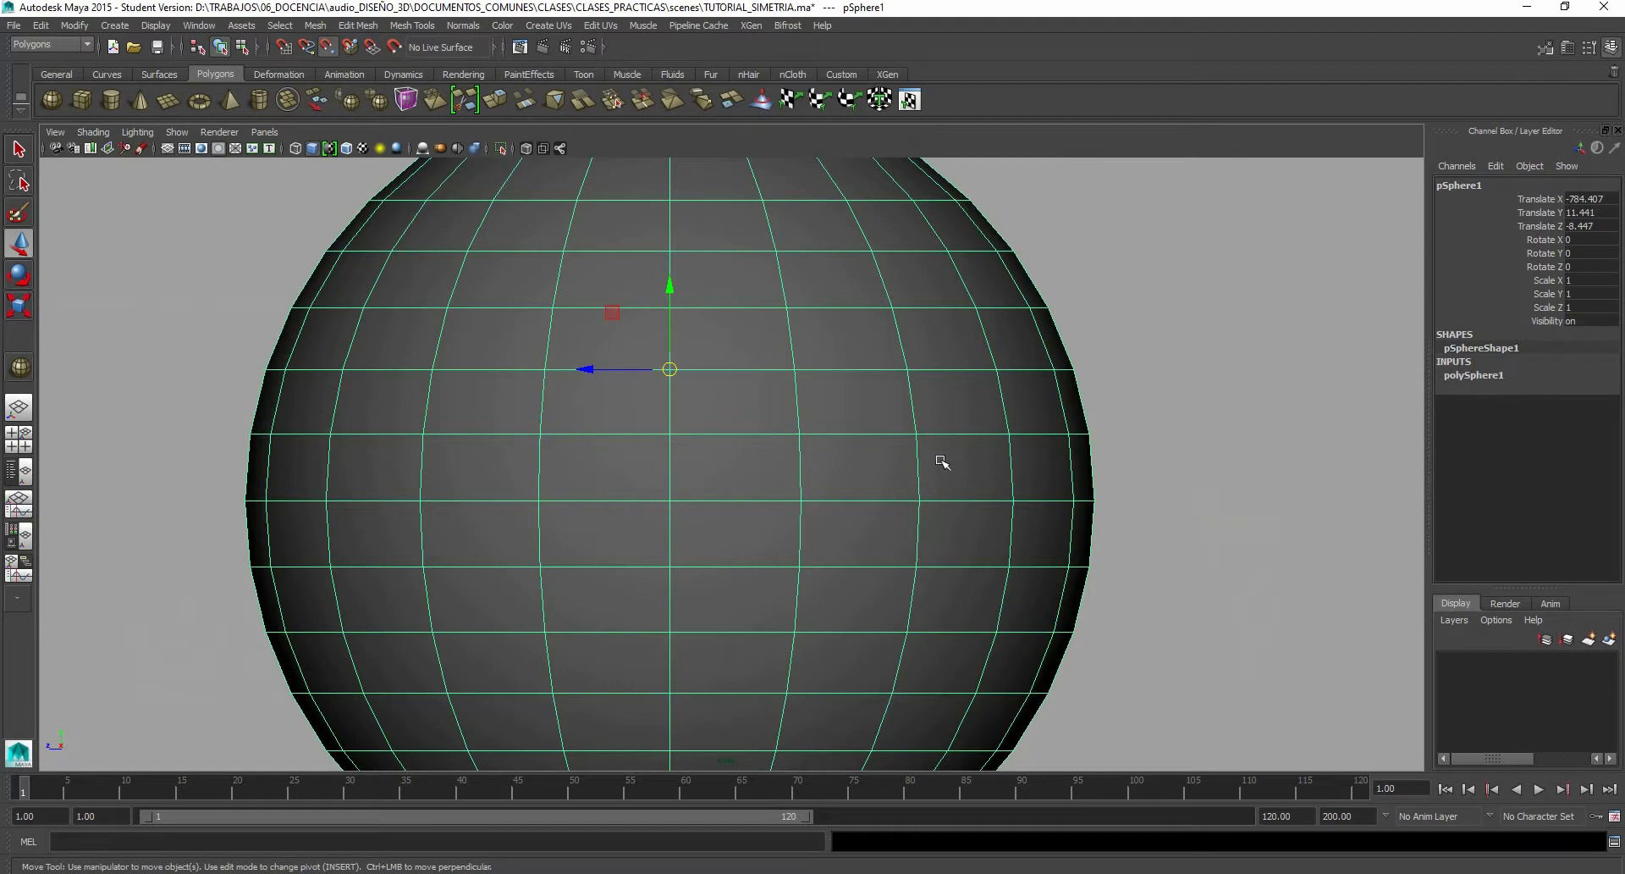
right_click_drag(955, 448, 956, 481)
scroll(942, 428, "down", 5)
left_click_drag(334, 182, 701, 728)
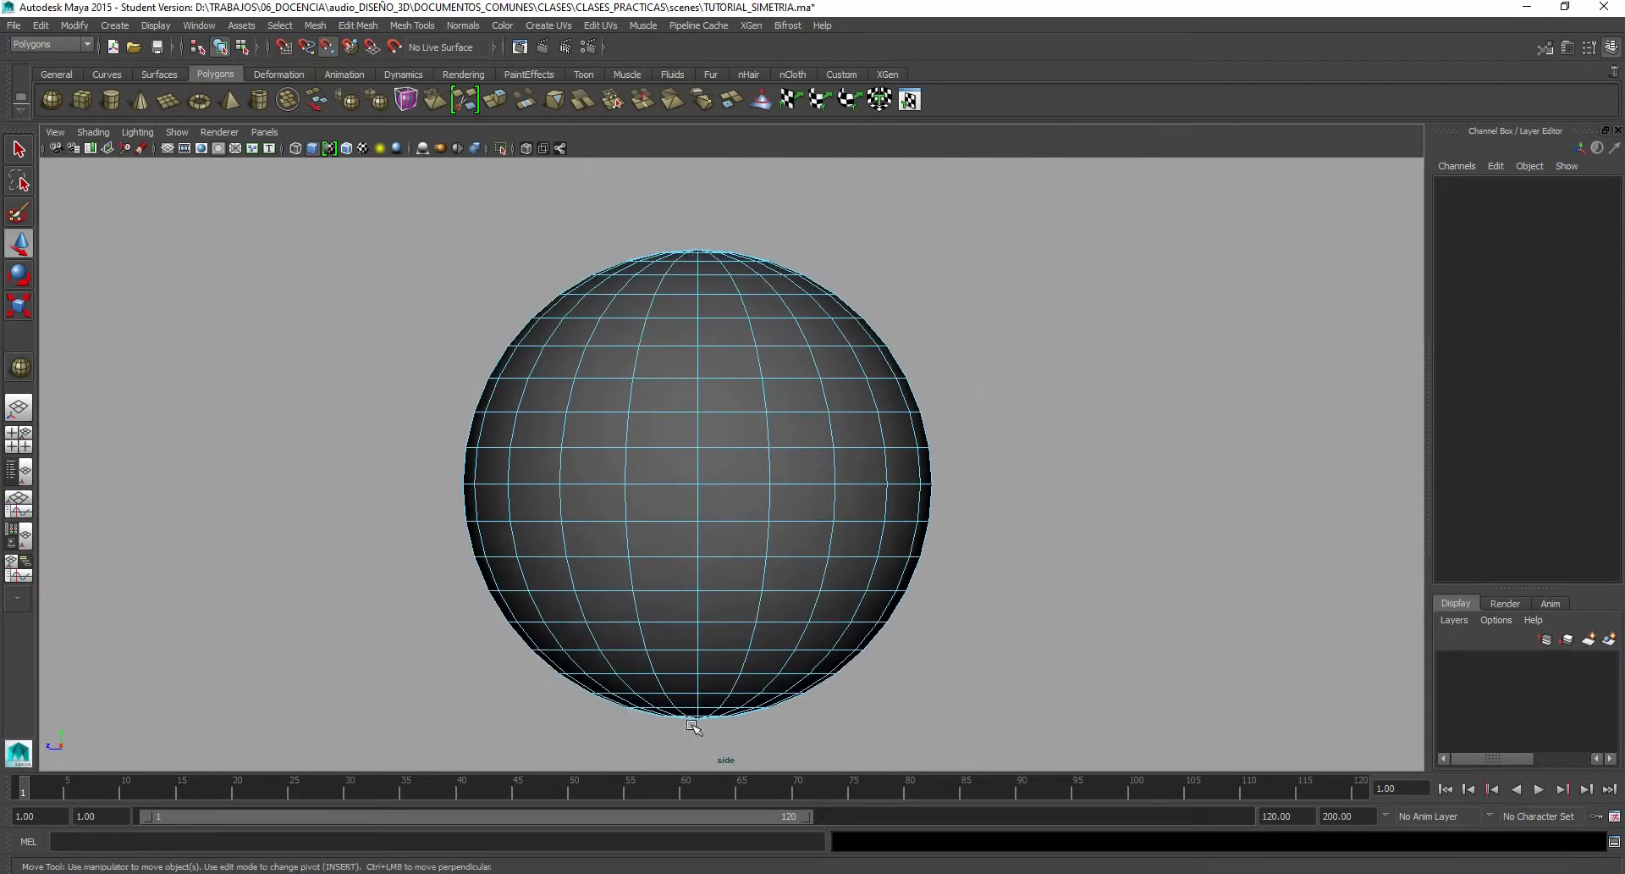
key("Delete")
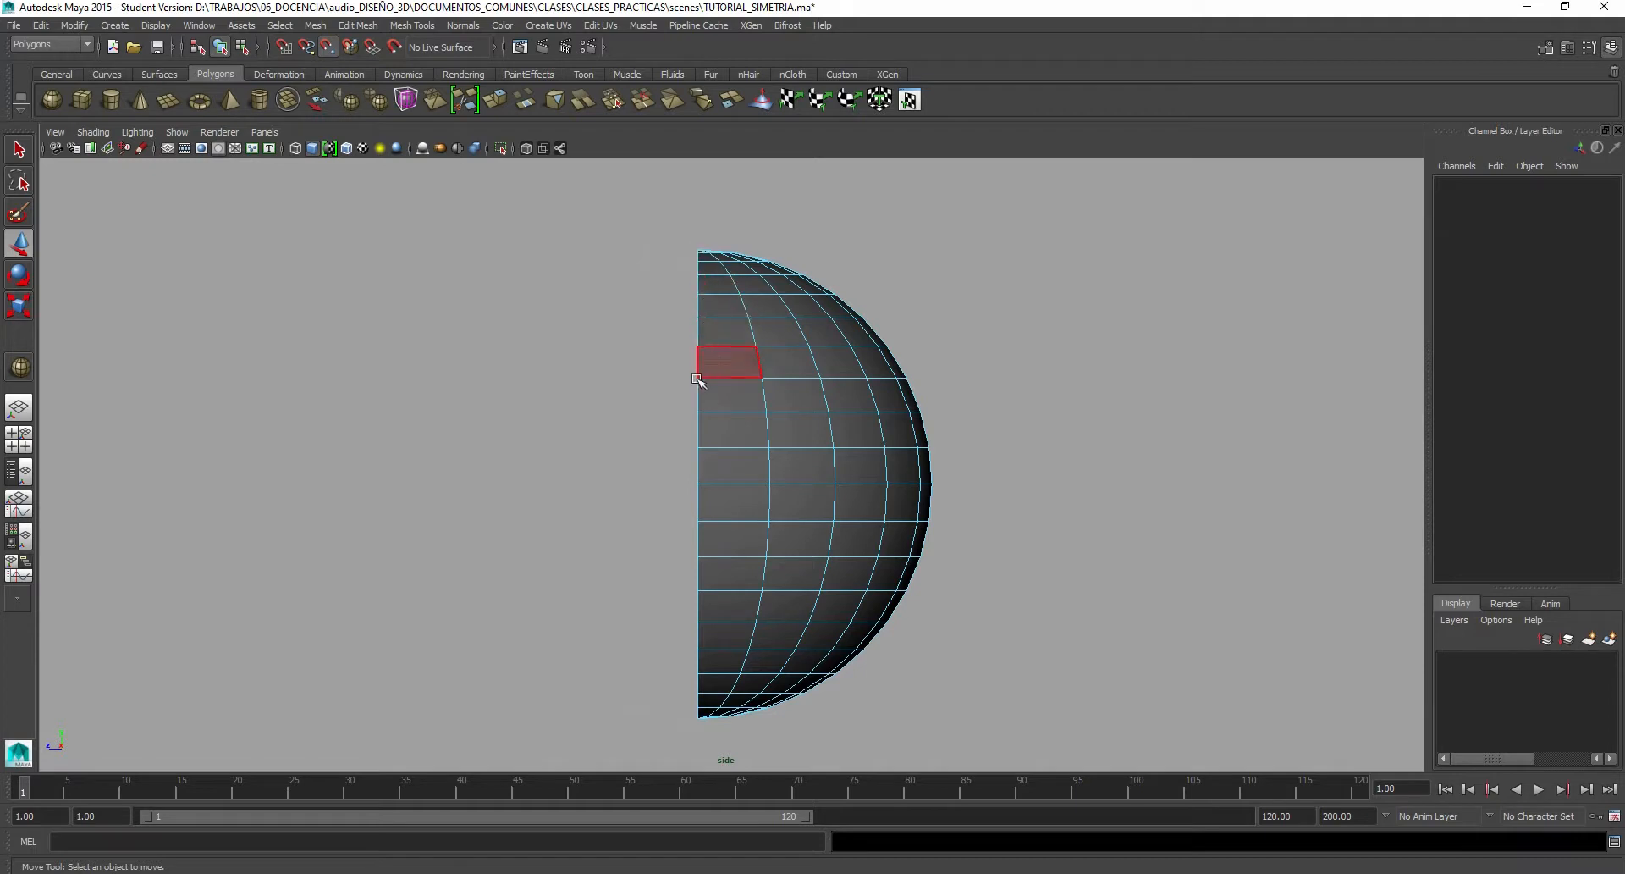
Step: Select the half sphere's border edge loop, then reselect the whole object and check its pivot on the cut edge
right_click(687, 407)
right_click_drag(735, 386, 726, 347)
double_click(699, 366)
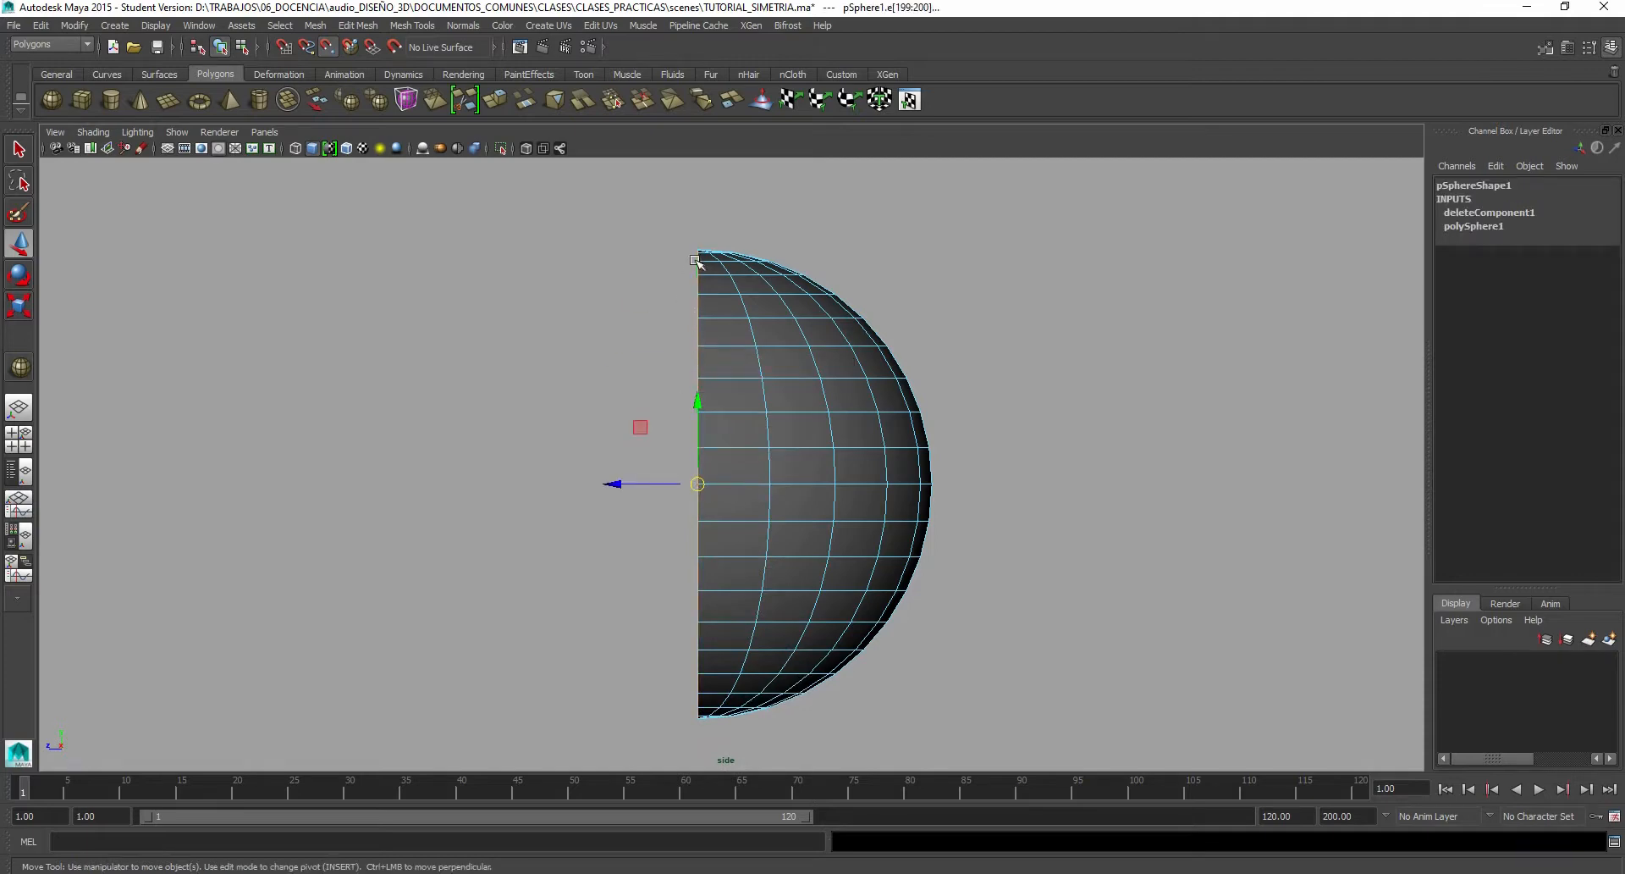
right_click(745, 482)
left_click(828, 459)
scroll(716, 416, "up", 4)
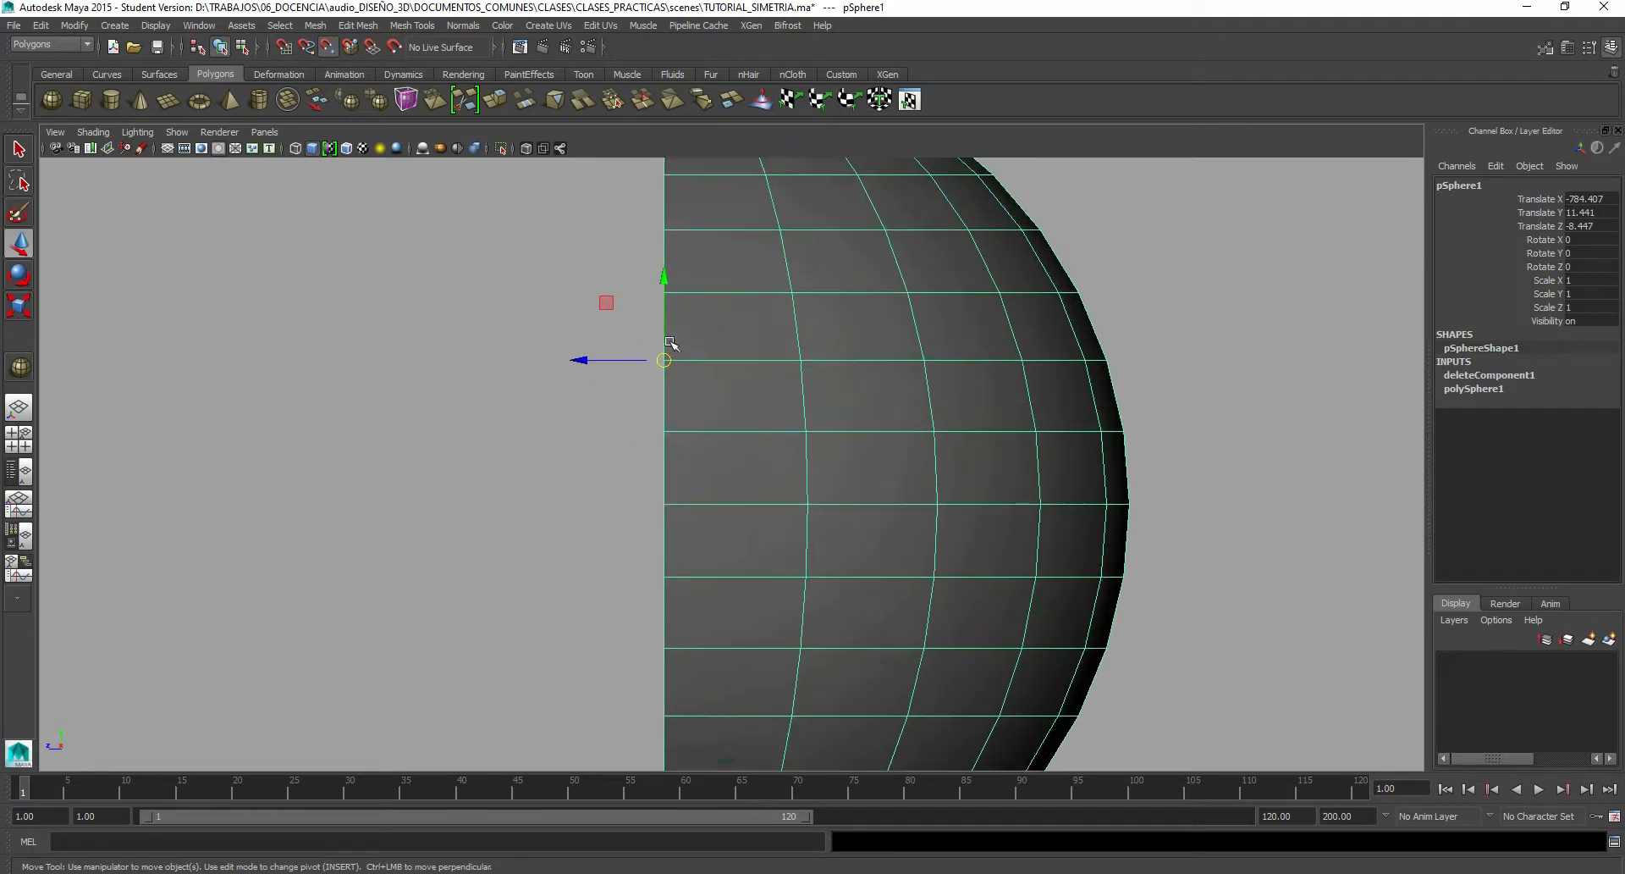
scroll(766, 449, "down", 5)
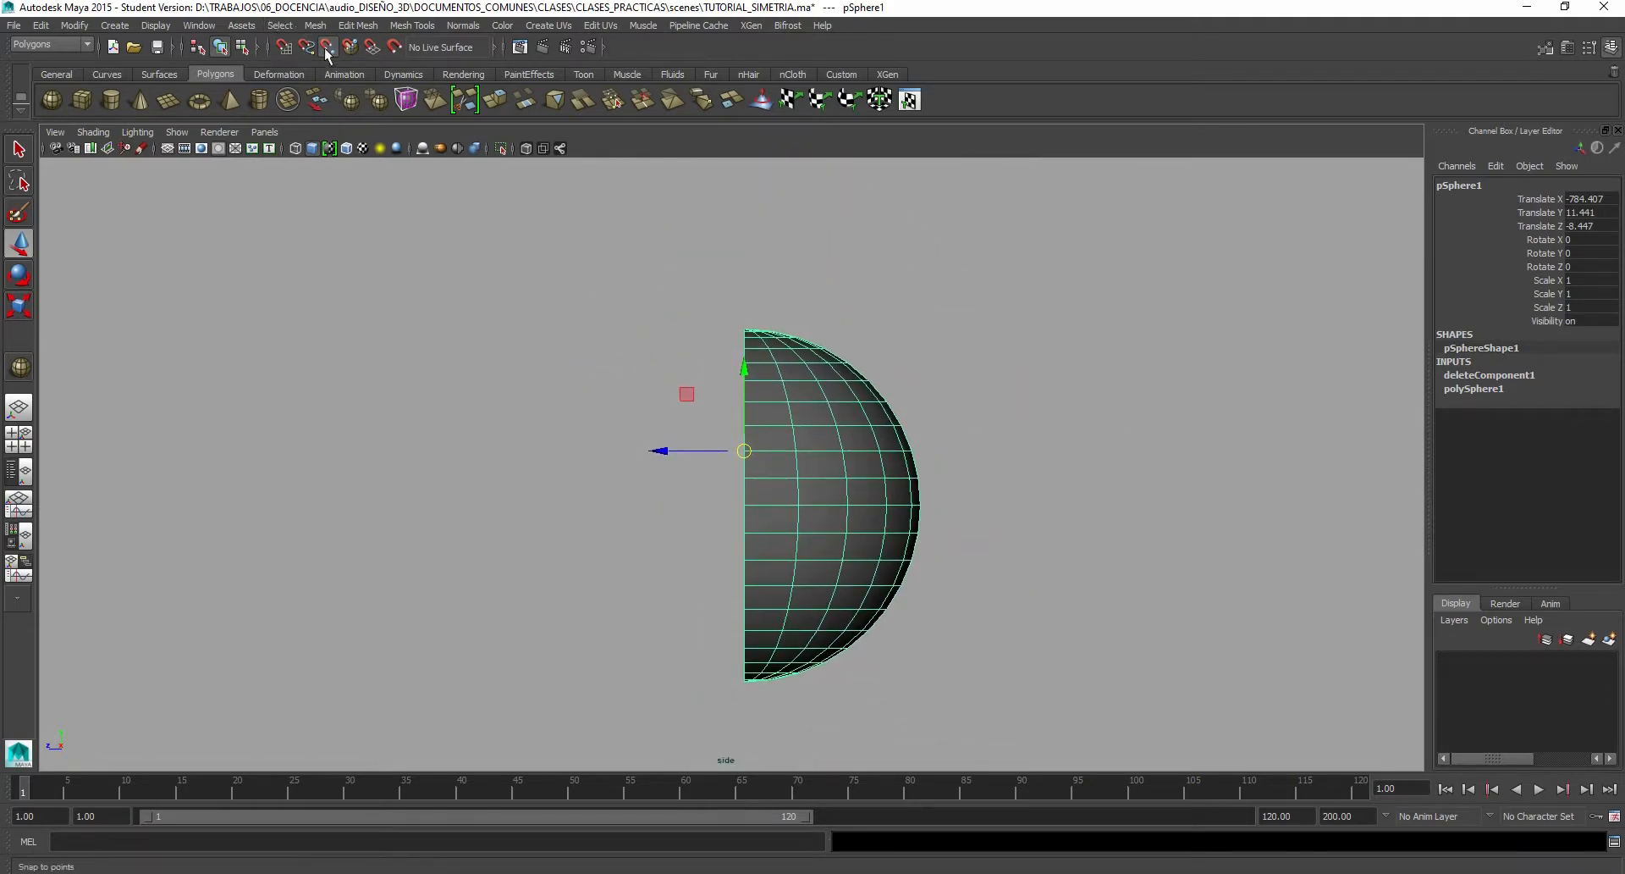
Step: Review the SIMETRIA notes in the front view, and return to the side view of the half sphere
key("space")
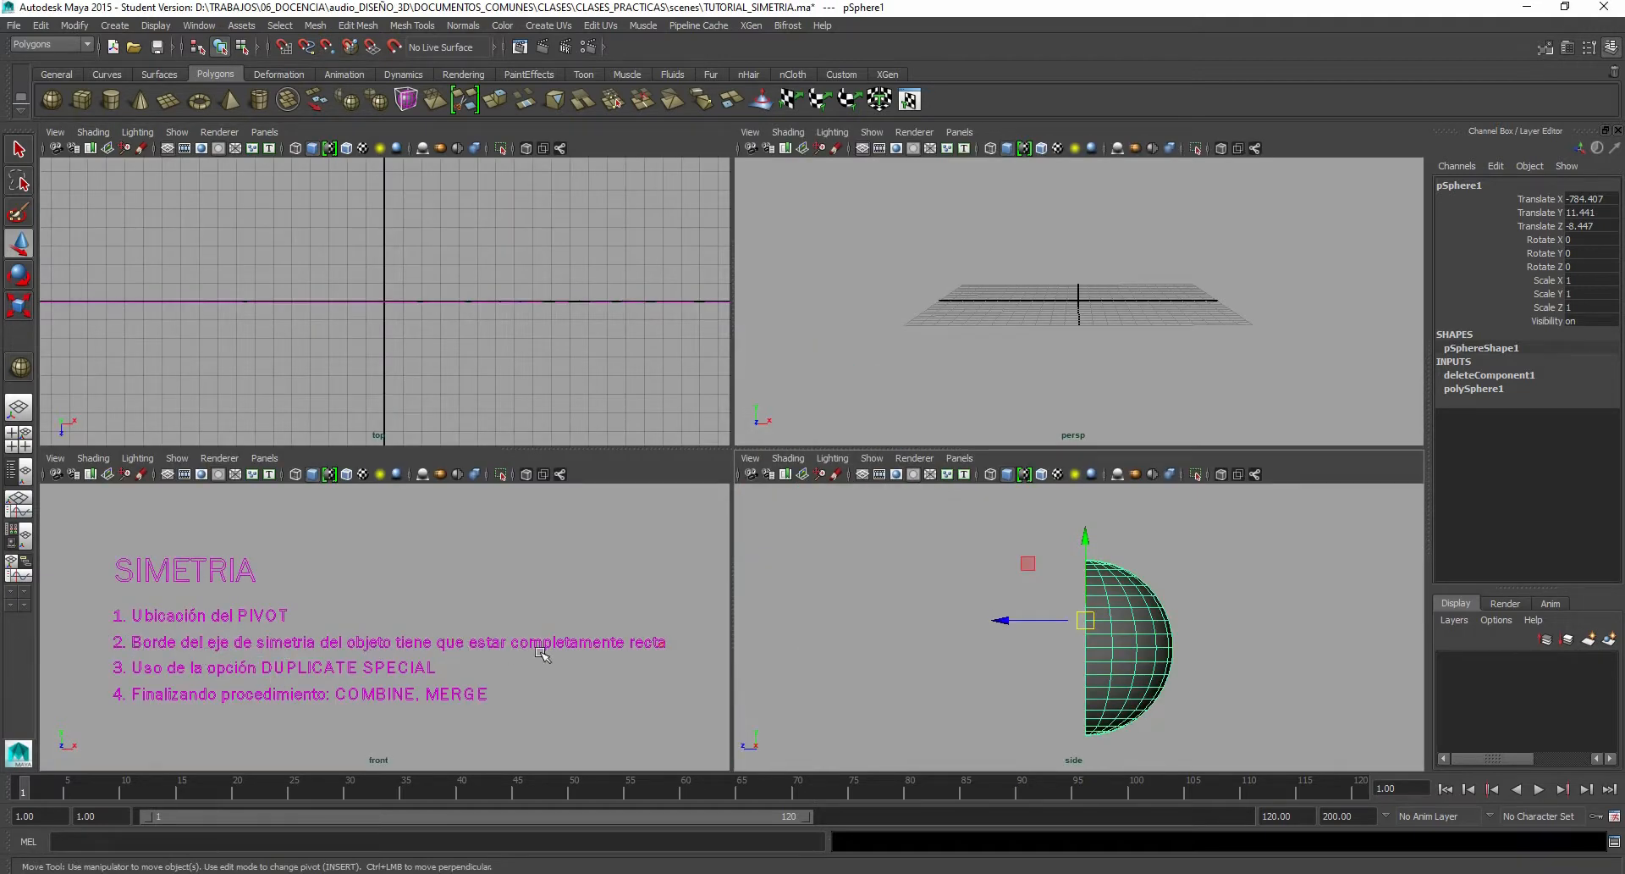
left_click(472, 626)
key("space")
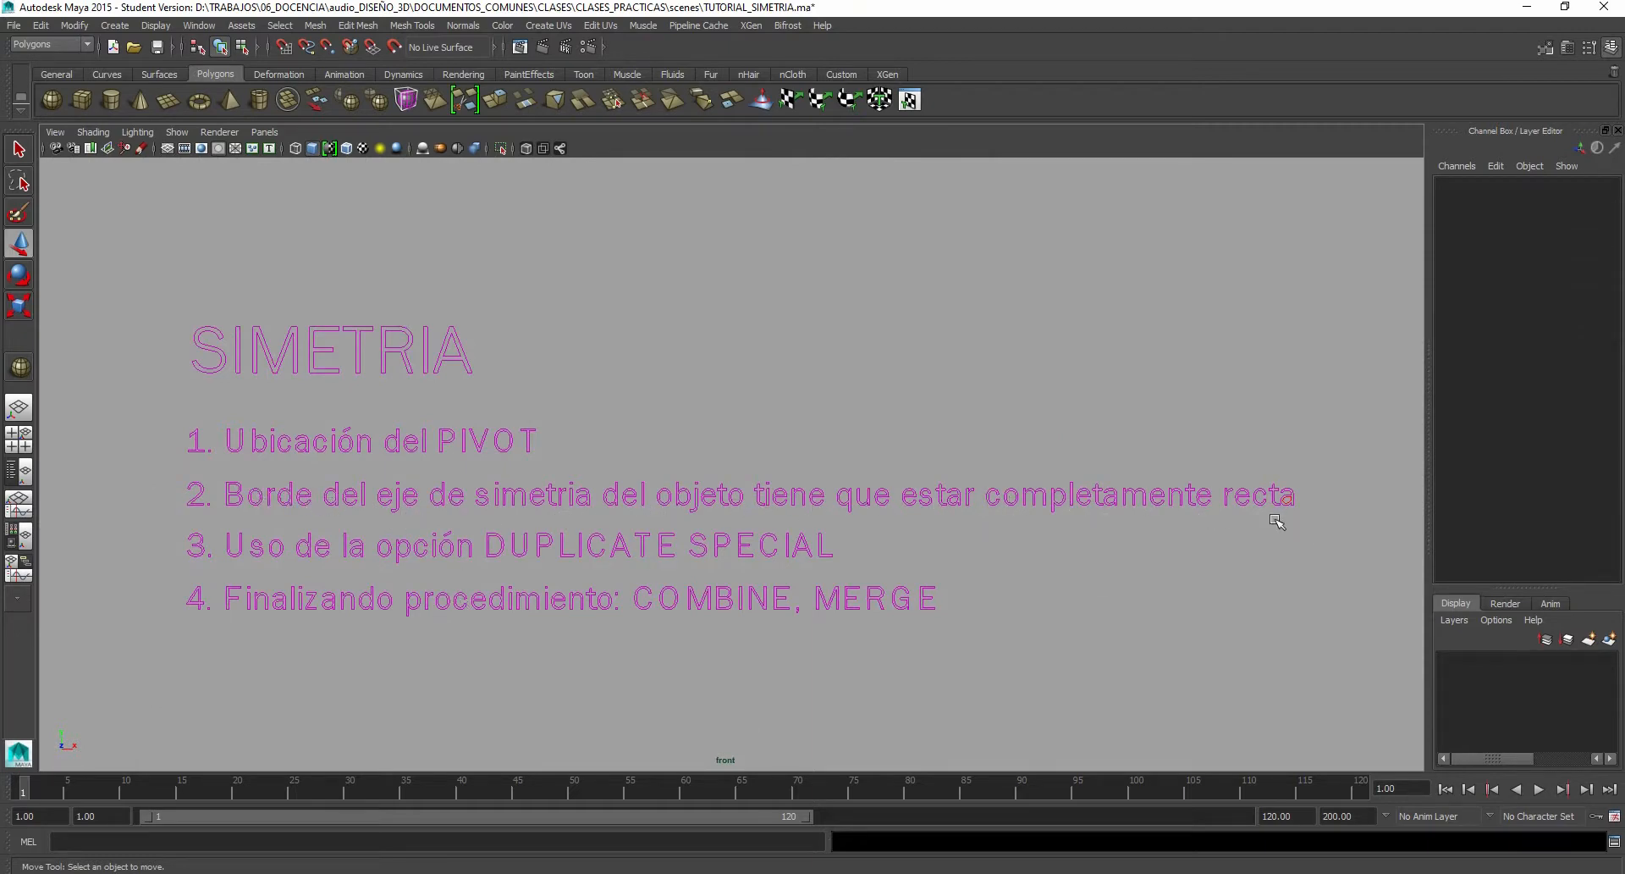
key("space")
key("space")
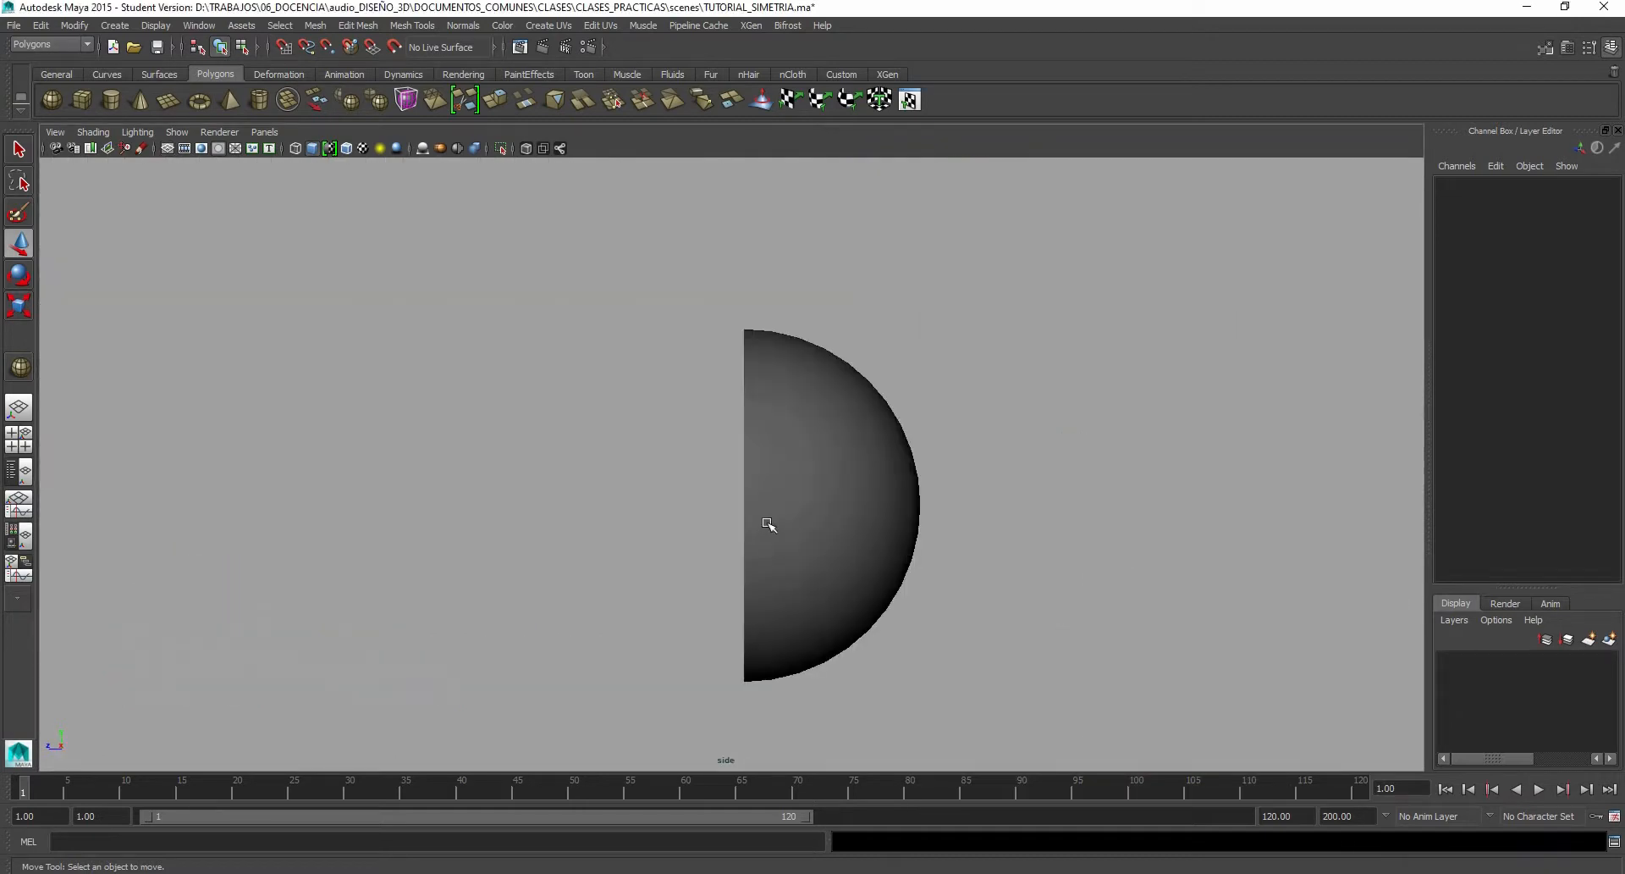
Step: Move three vertex pairs on the half sphere's cut border along Z, two outward and one slightly inward, to make the border uneven
left_click(768, 525)
scroll(768, 525, "up", 2)
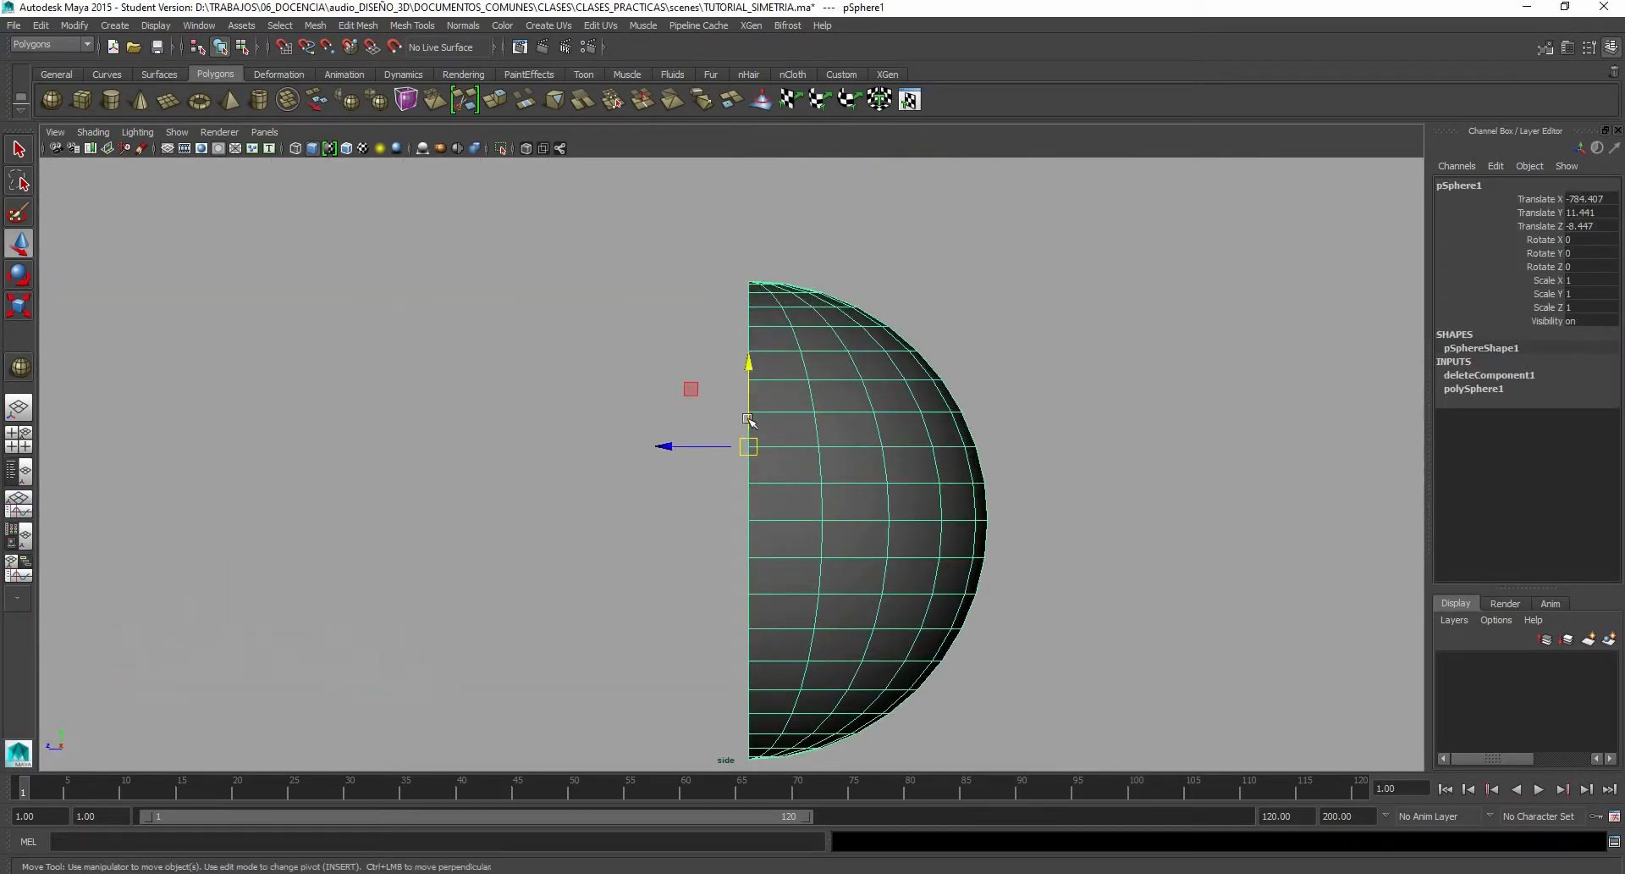
middle_click_drag(796, 574, 784, 513, "alt")
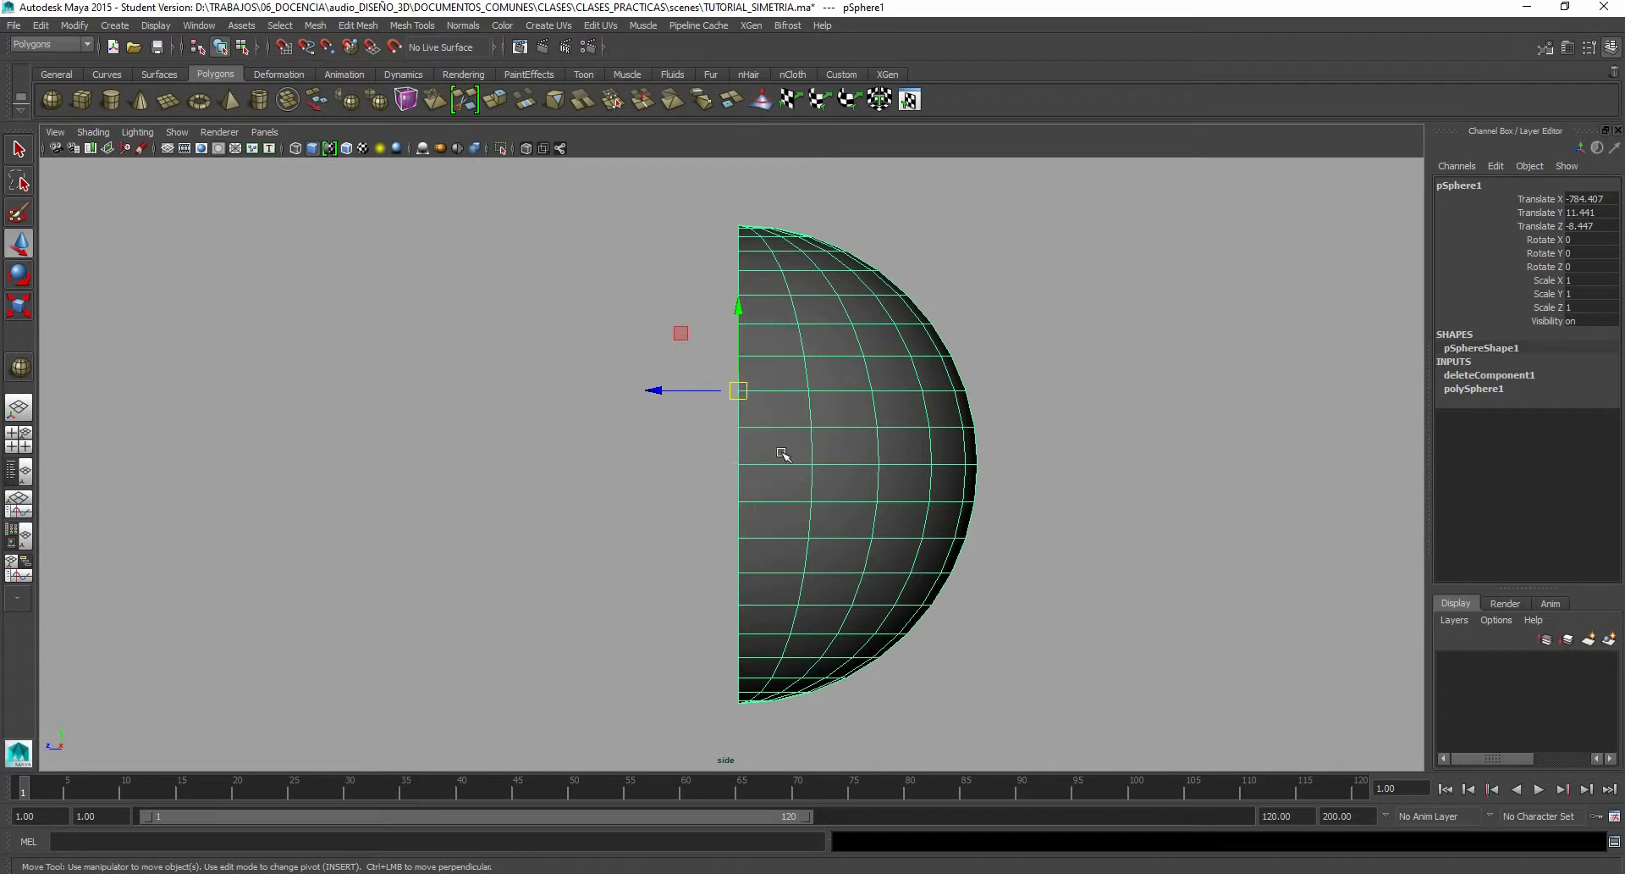
right_click_drag(778, 381, 730, 379)
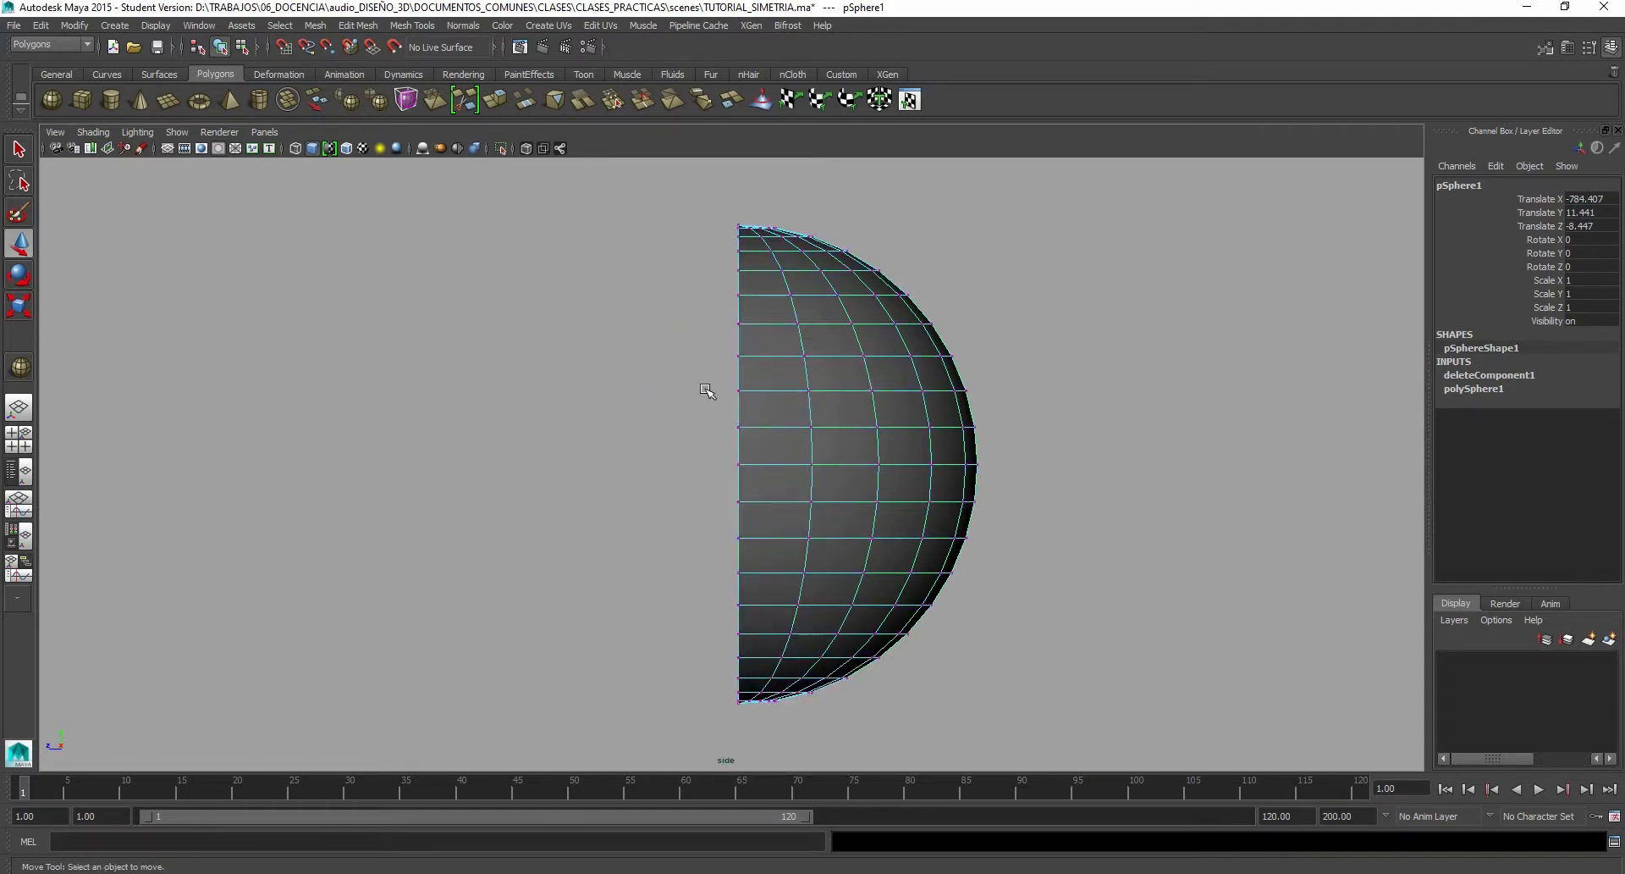
left_click_drag(667, 413, 773, 459)
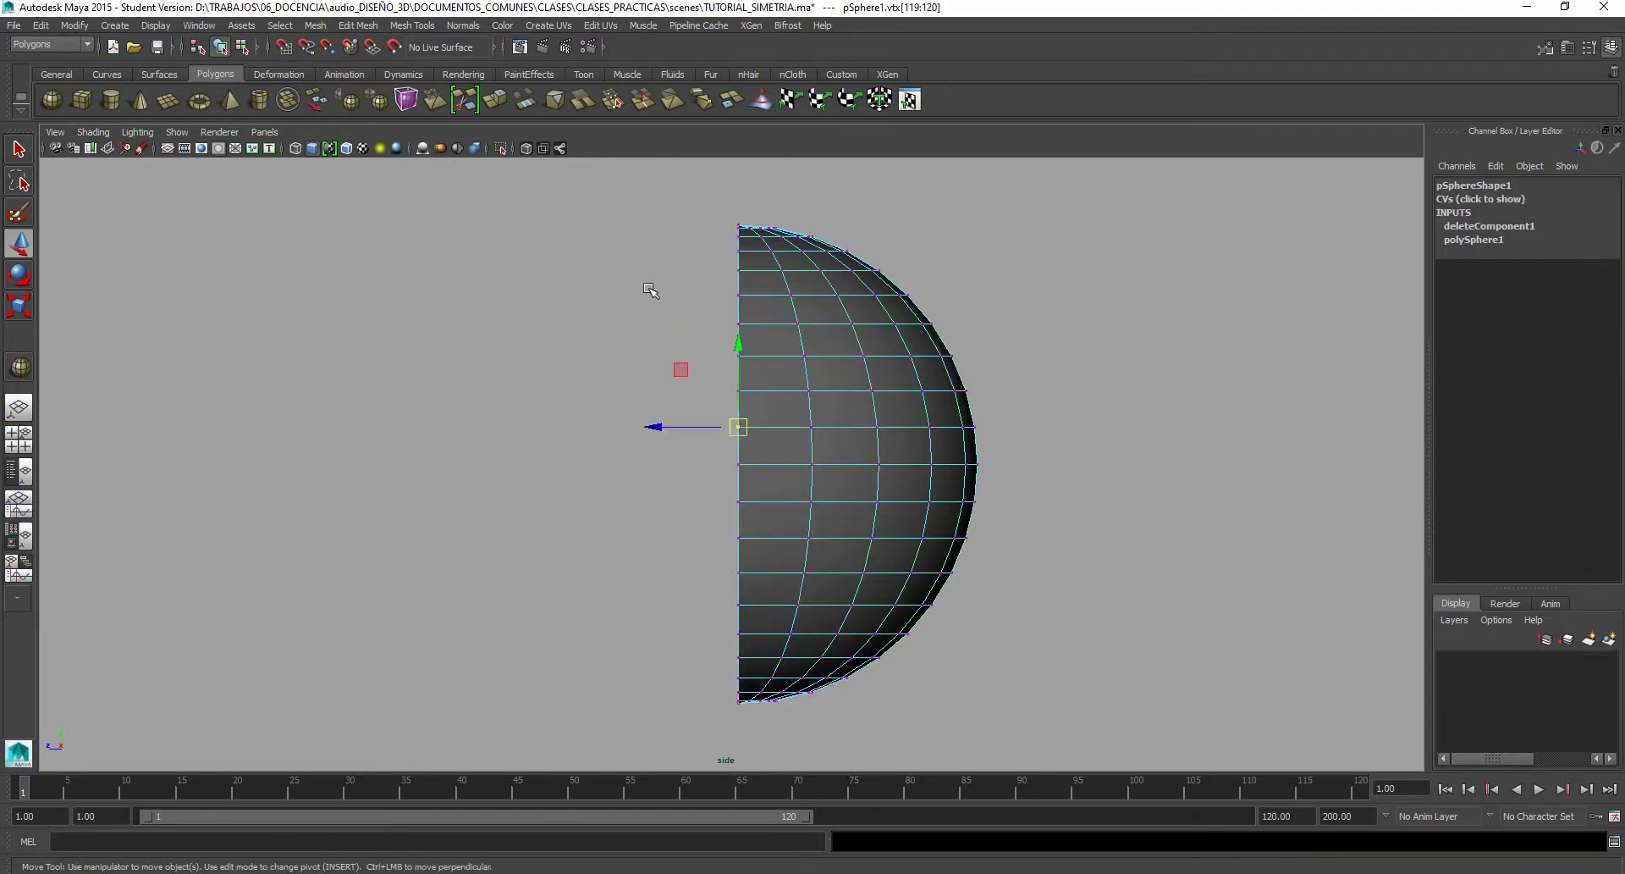
left_click_drag(692, 425, 666, 425)
left_click_drag(762, 534, 679, 508)
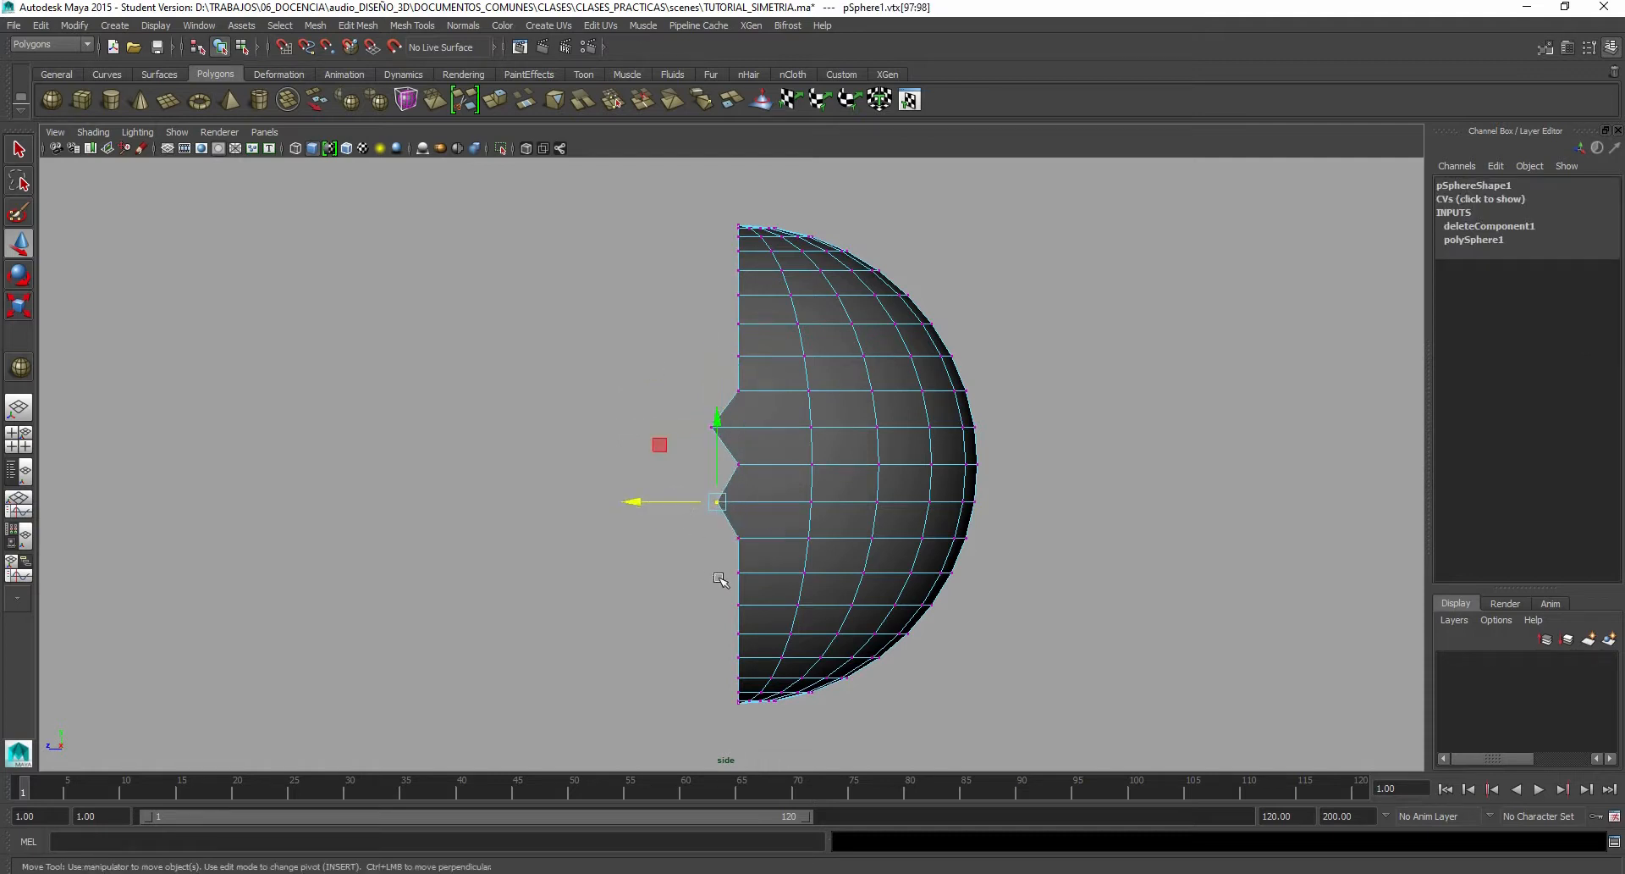
left_click(766, 587)
left_click_drag(733, 573, 756, 593)
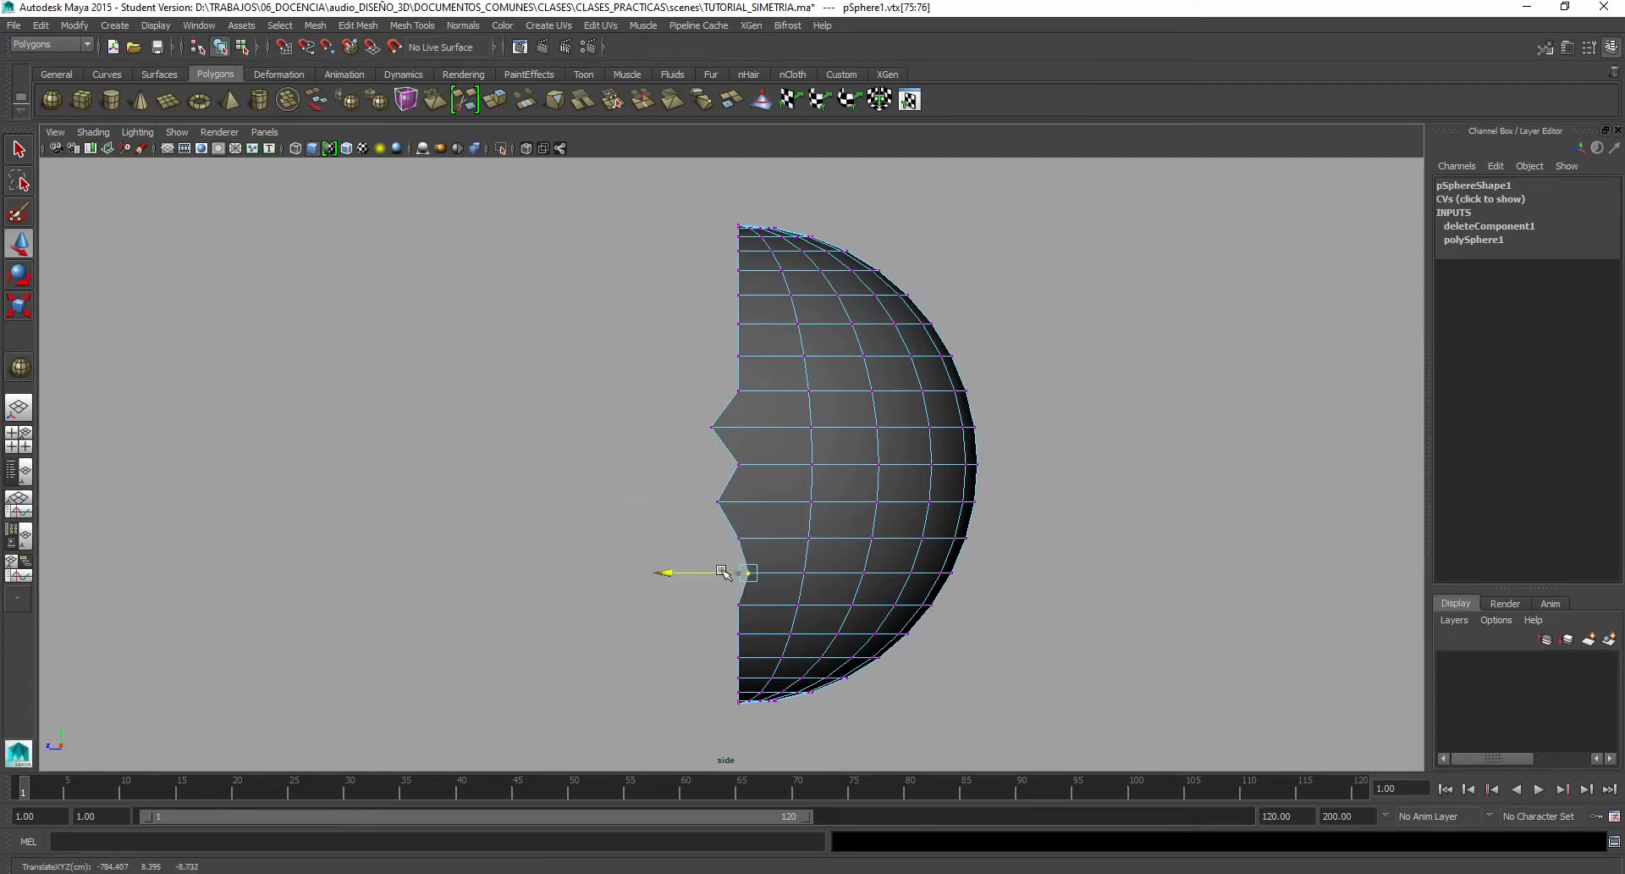
Step: Search for the half sphere in the perspective view
key("space")
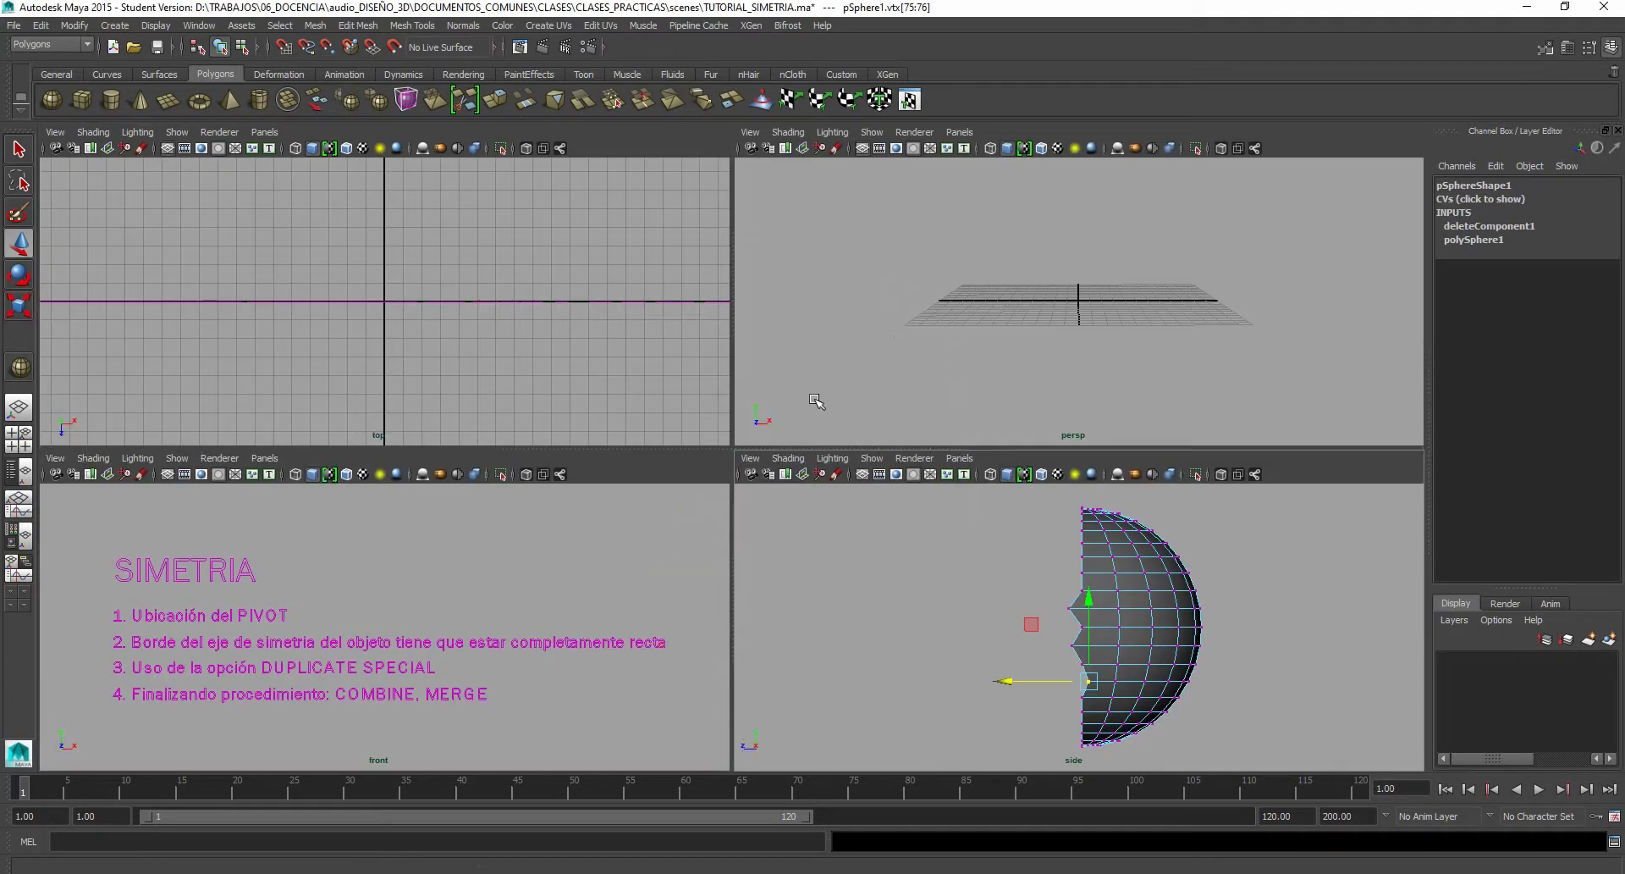
left_click(937, 334)
key("space")
scroll(969, 442, "down", 10)
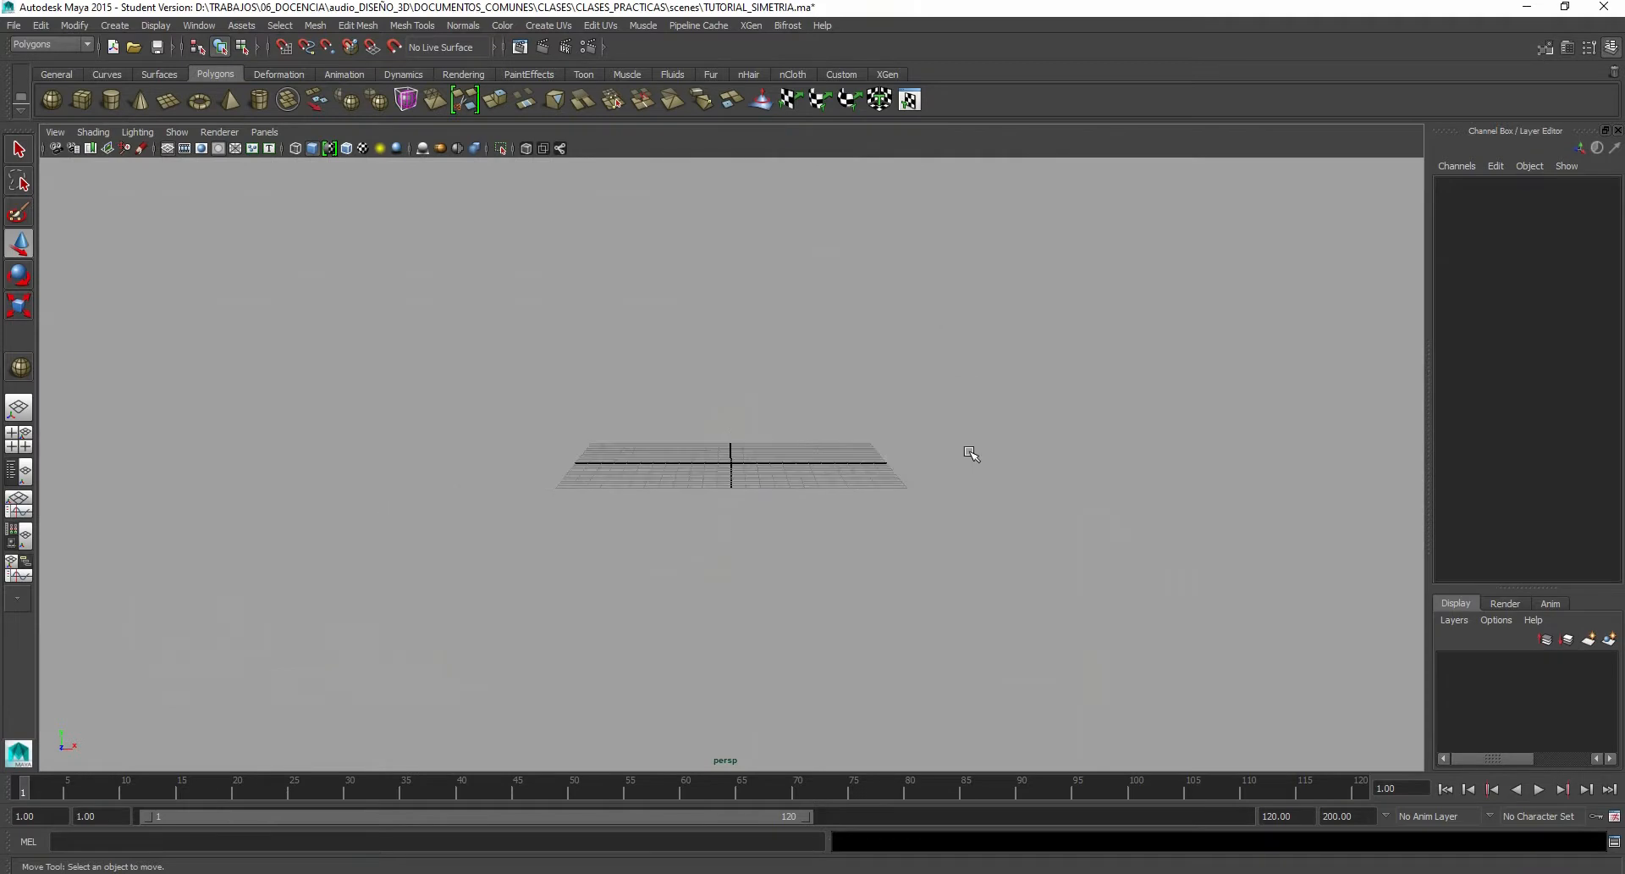
scroll(719, 381, "down", 4)
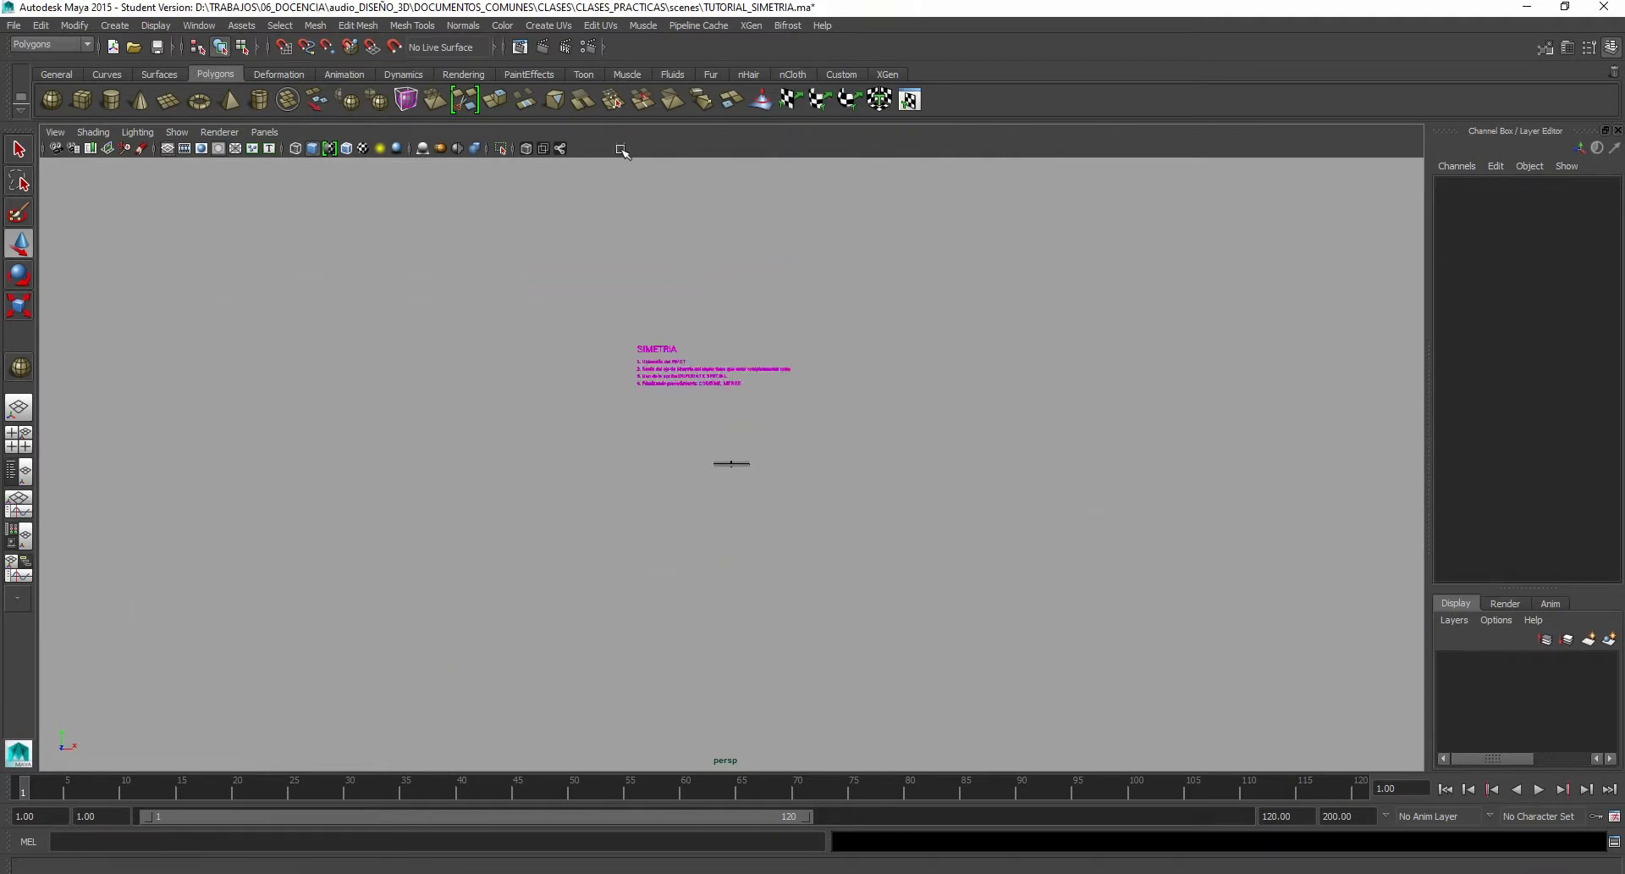
left_click(500, 148)
scroll(796, 421, "up", 1)
left_click(500, 148)
left_click_drag(800, 480, 724, 489, "alt")
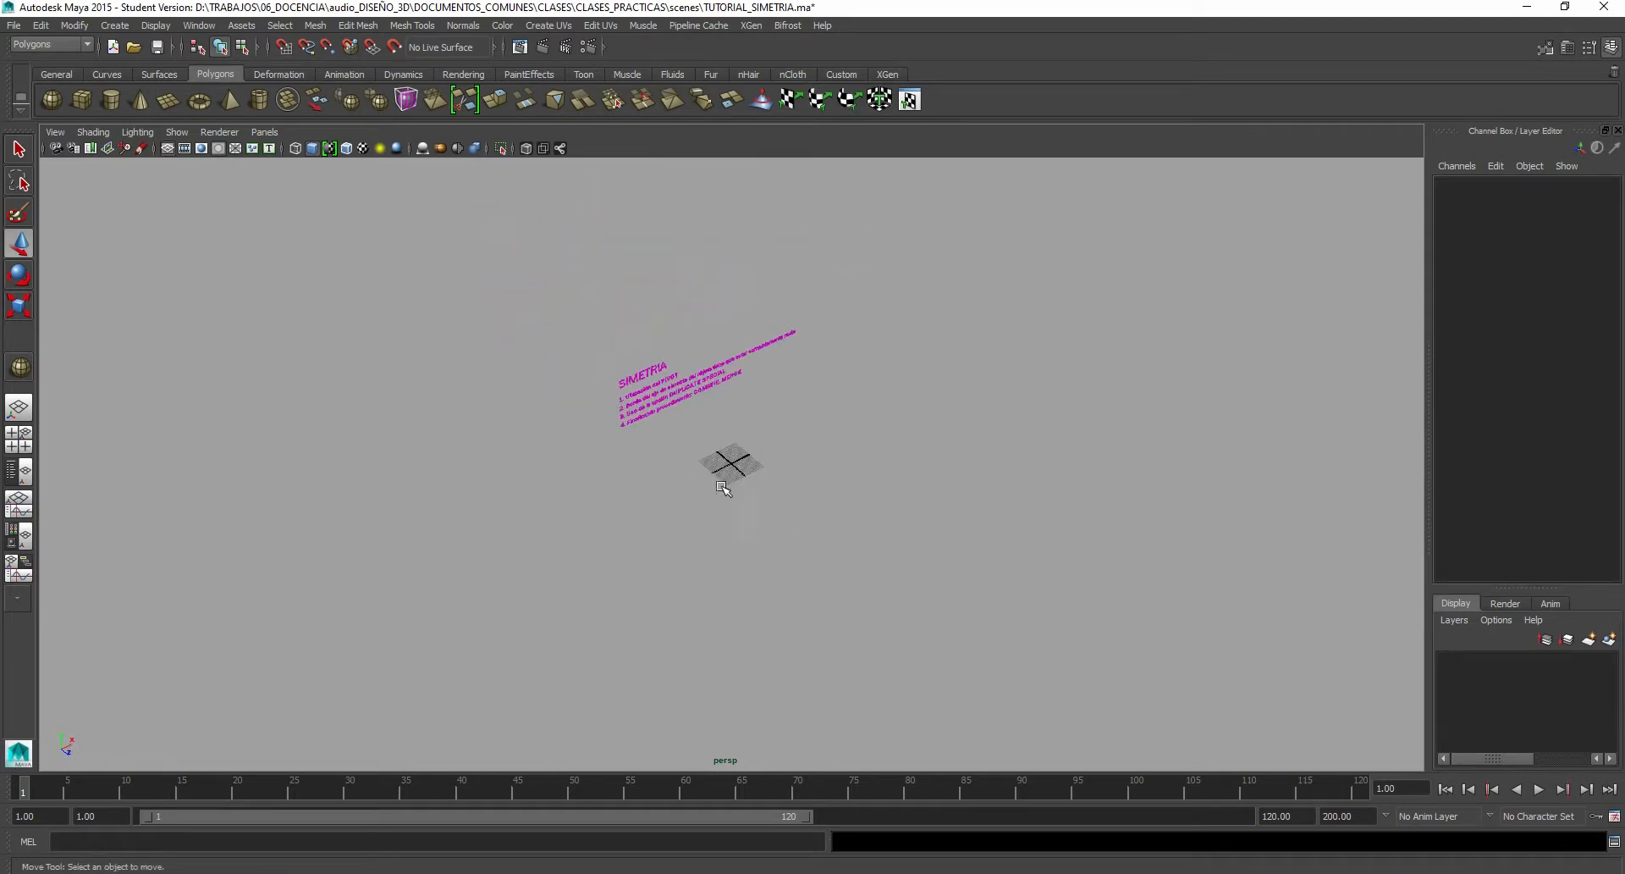
Step: Select all vertices of the half sphere in the side view, and frame them in the perspective view
key("space")
key("space")
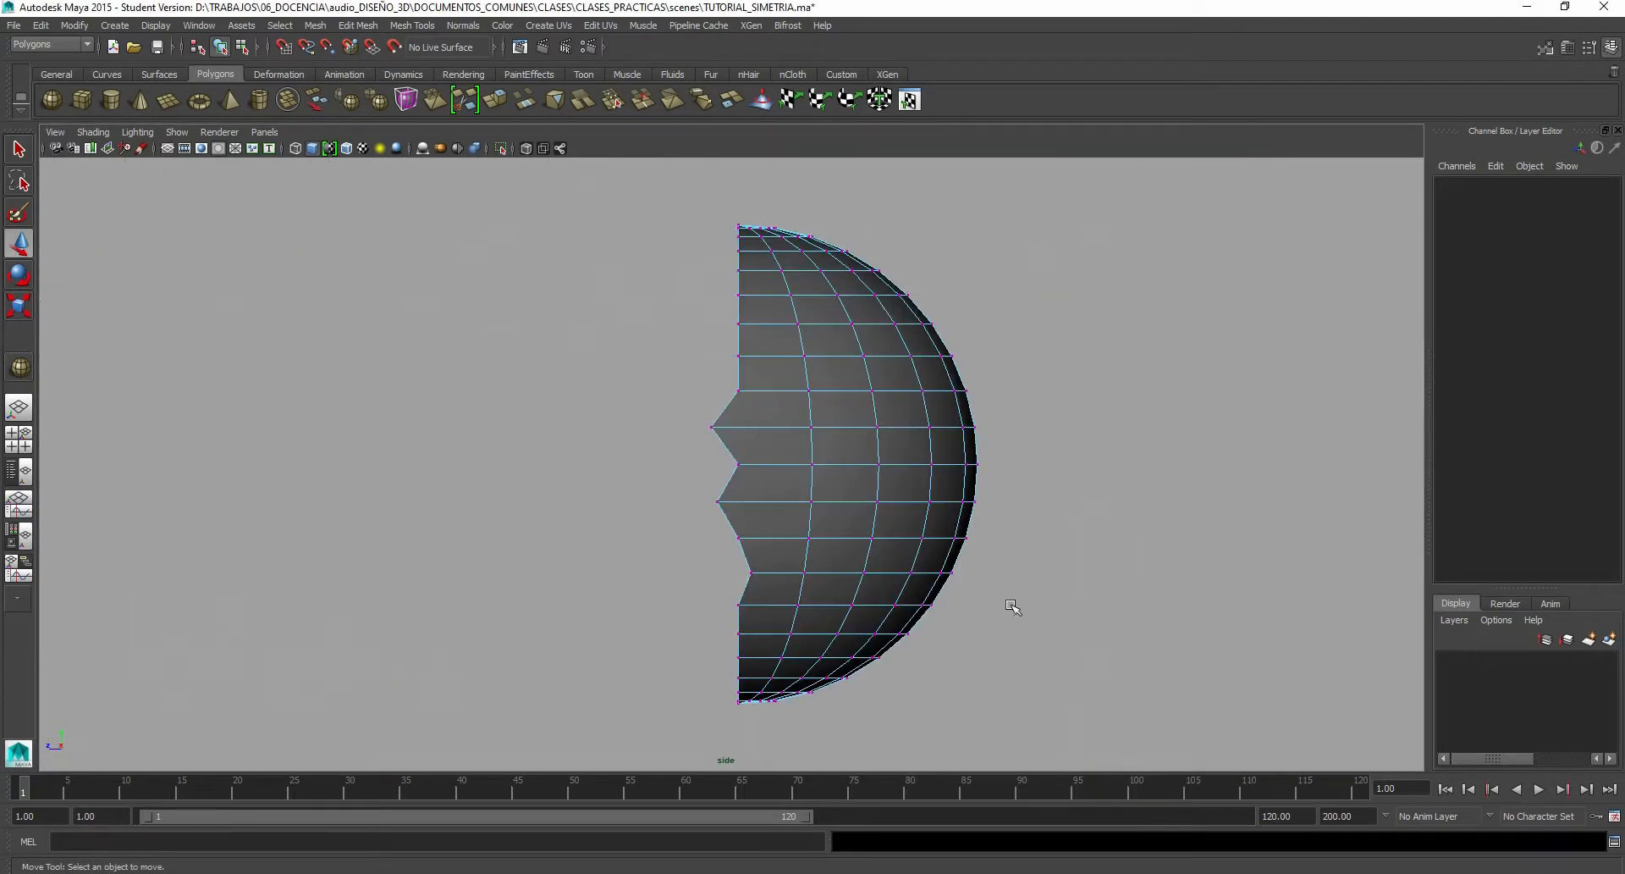
scroll(873, 593, "up", 3)
scroll(823, 537, "down", 5)
left_click_drag(548, 227, 1136, 664)
key("space")
key("space")
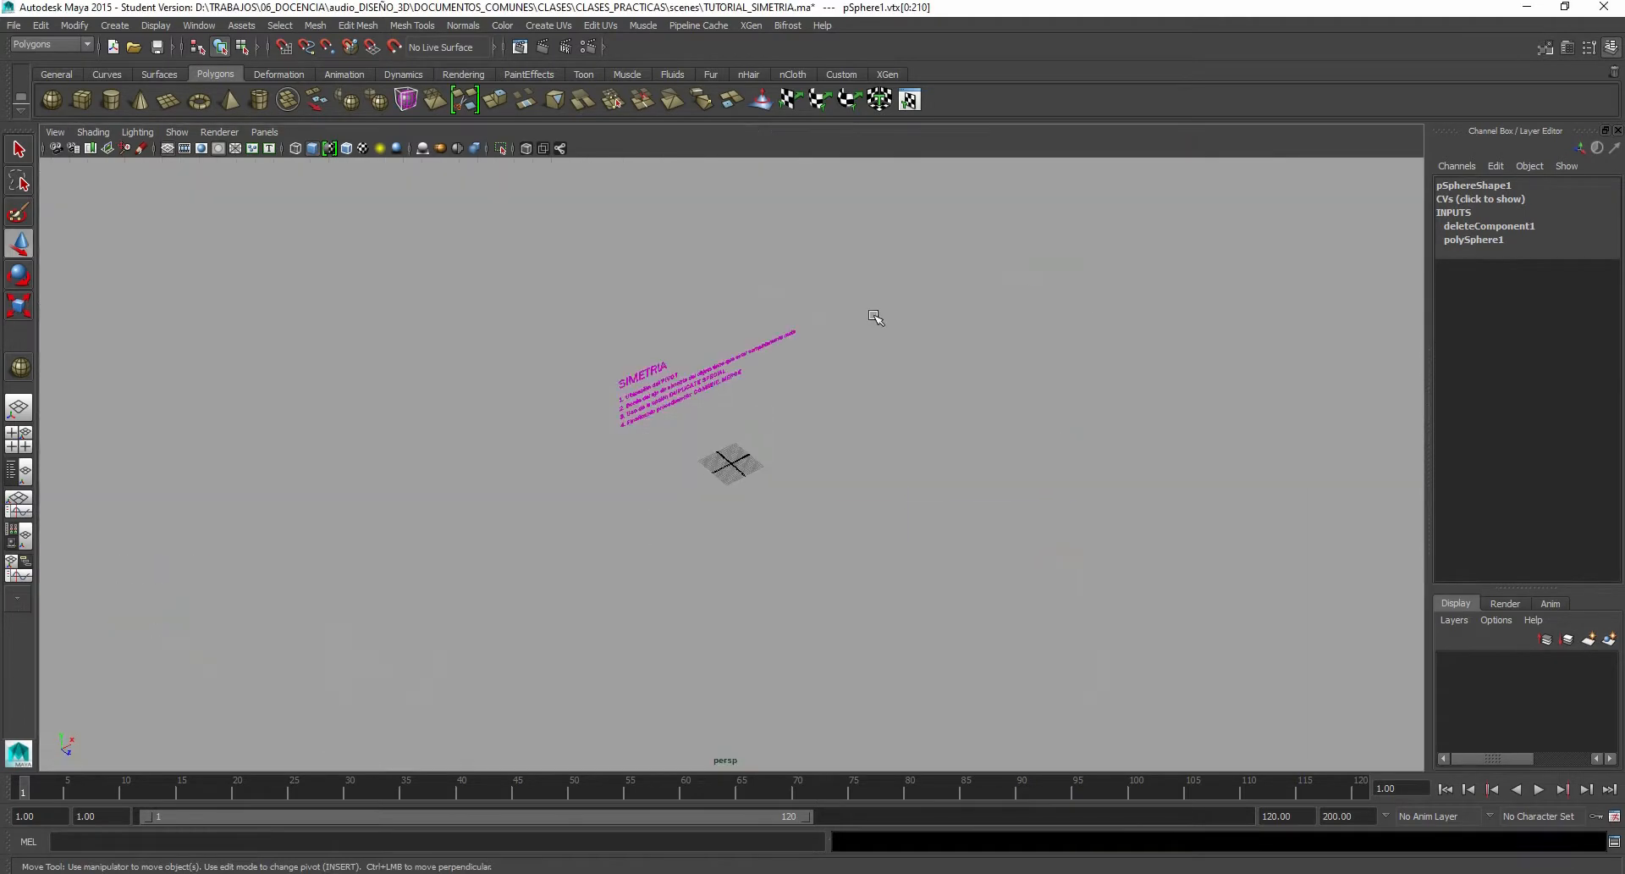
key("f")
left_click_drag(771, 430, 657, 443, "alt")
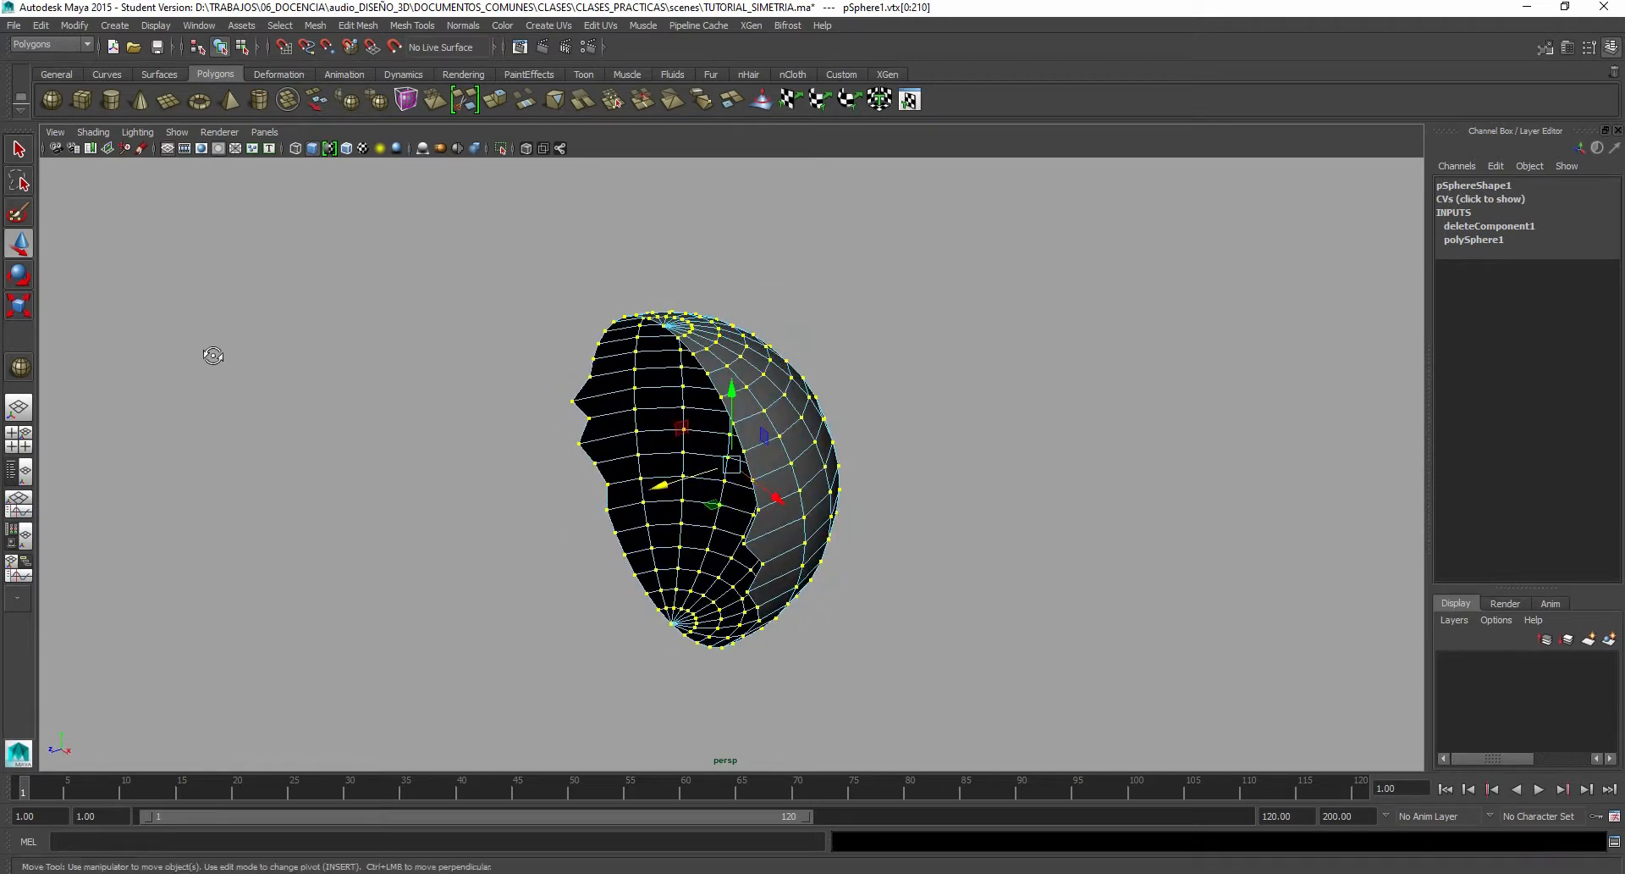
Step: Switch the half sphere to edge selection and select the whole uneven border edge loop
right_click(670, 461)
right_click_drag(670, 459, 669, 434)
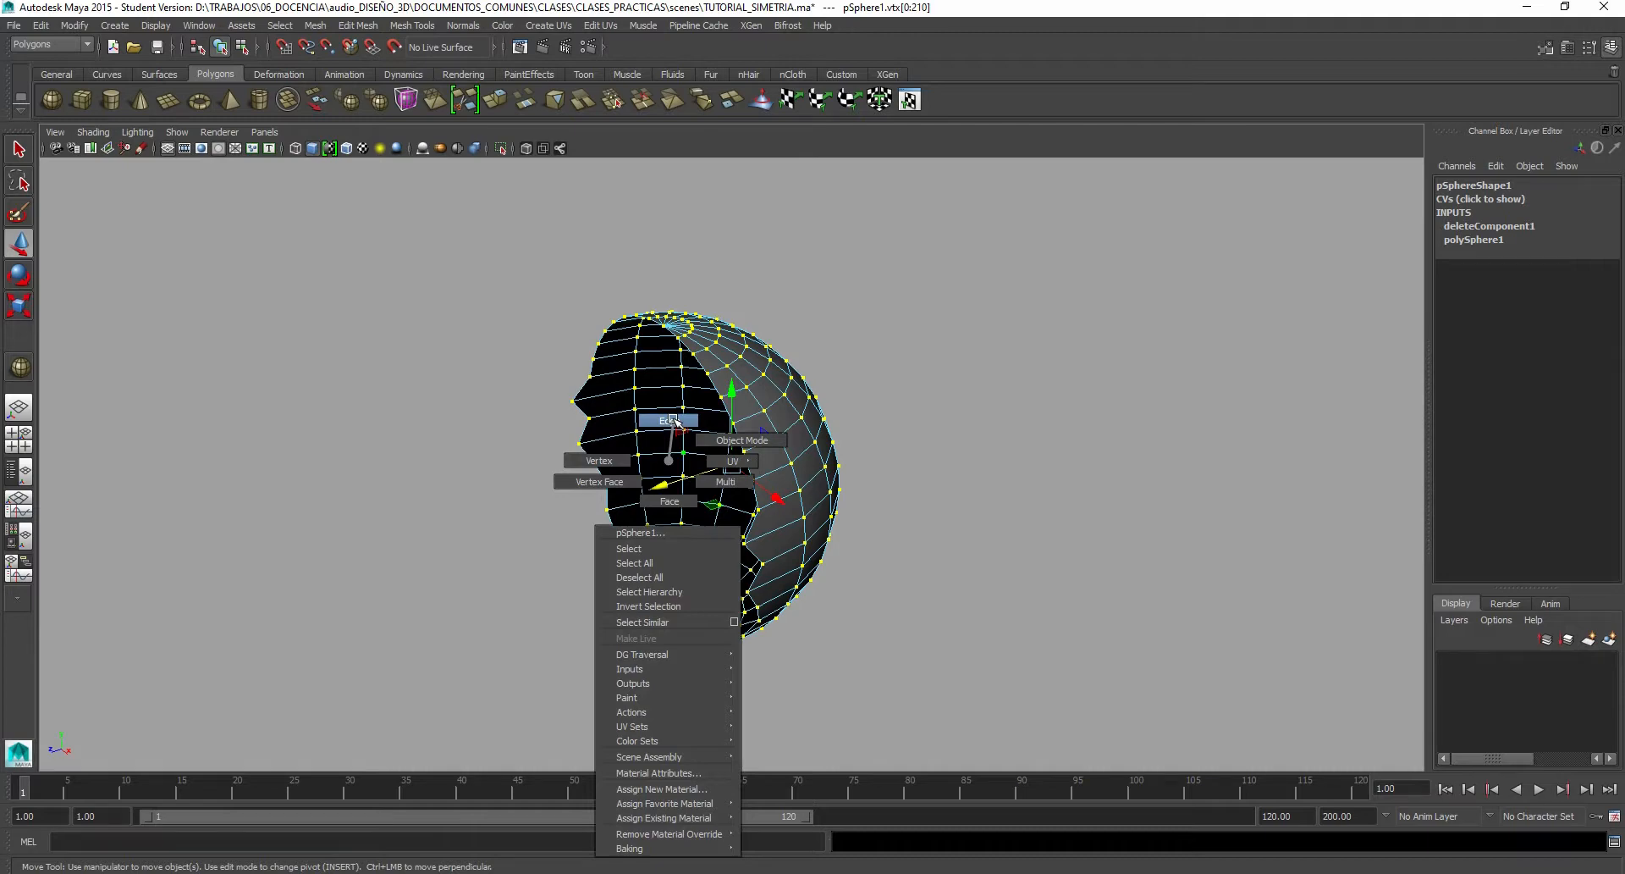
right_click_drag(673, 421, 674, 421)
left_click(728, 409)
left_click_drag(677, 514, 809, 479, "alt")
left_click(825, 437)
scroll(760, 455, "up", 4)
left_click(772, 429)
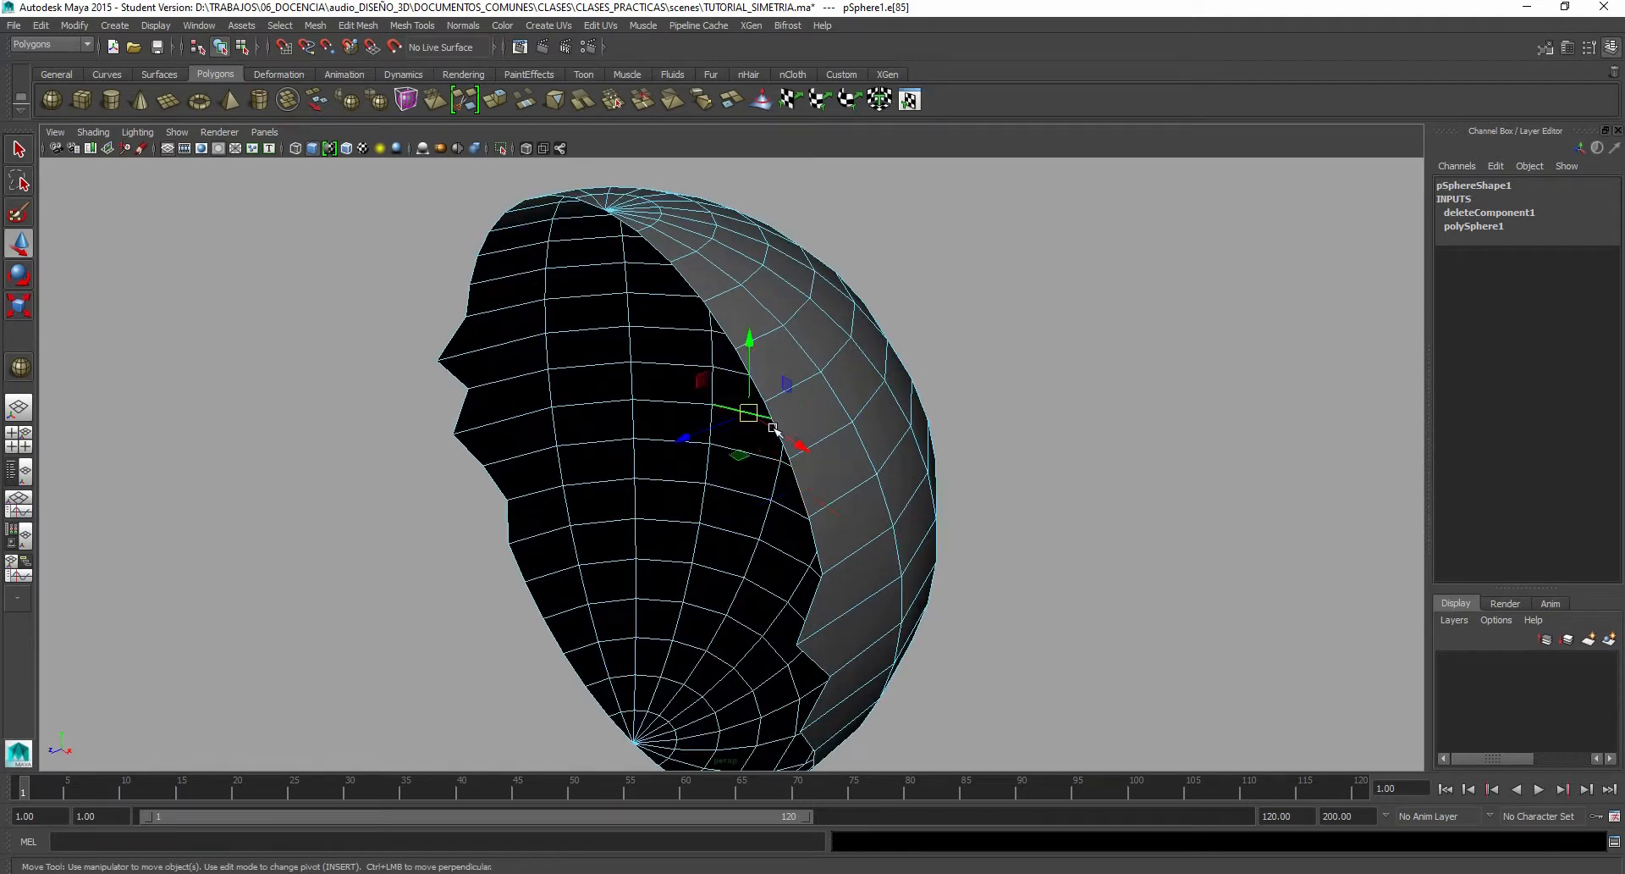
double_click(759, 385)
left_click_drag(701, 426, 754, 419, "alt")
Step: Open the Modeling Toolkit and activate its scale manipulator for the selected border edges
left_click(1545, 46)
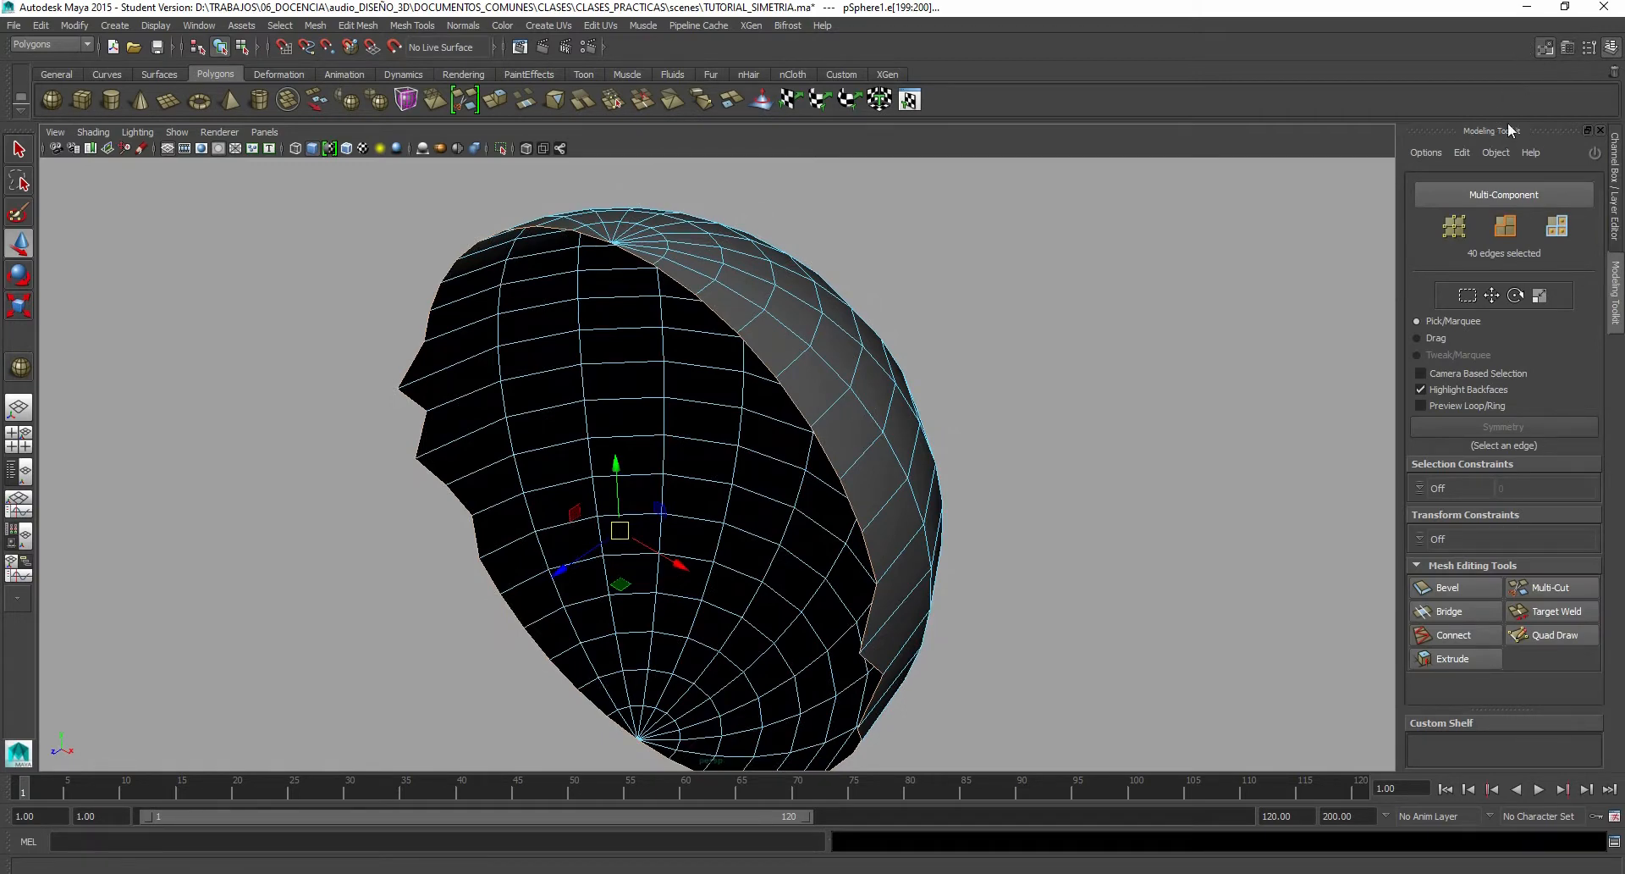
left_click(1538, 296)
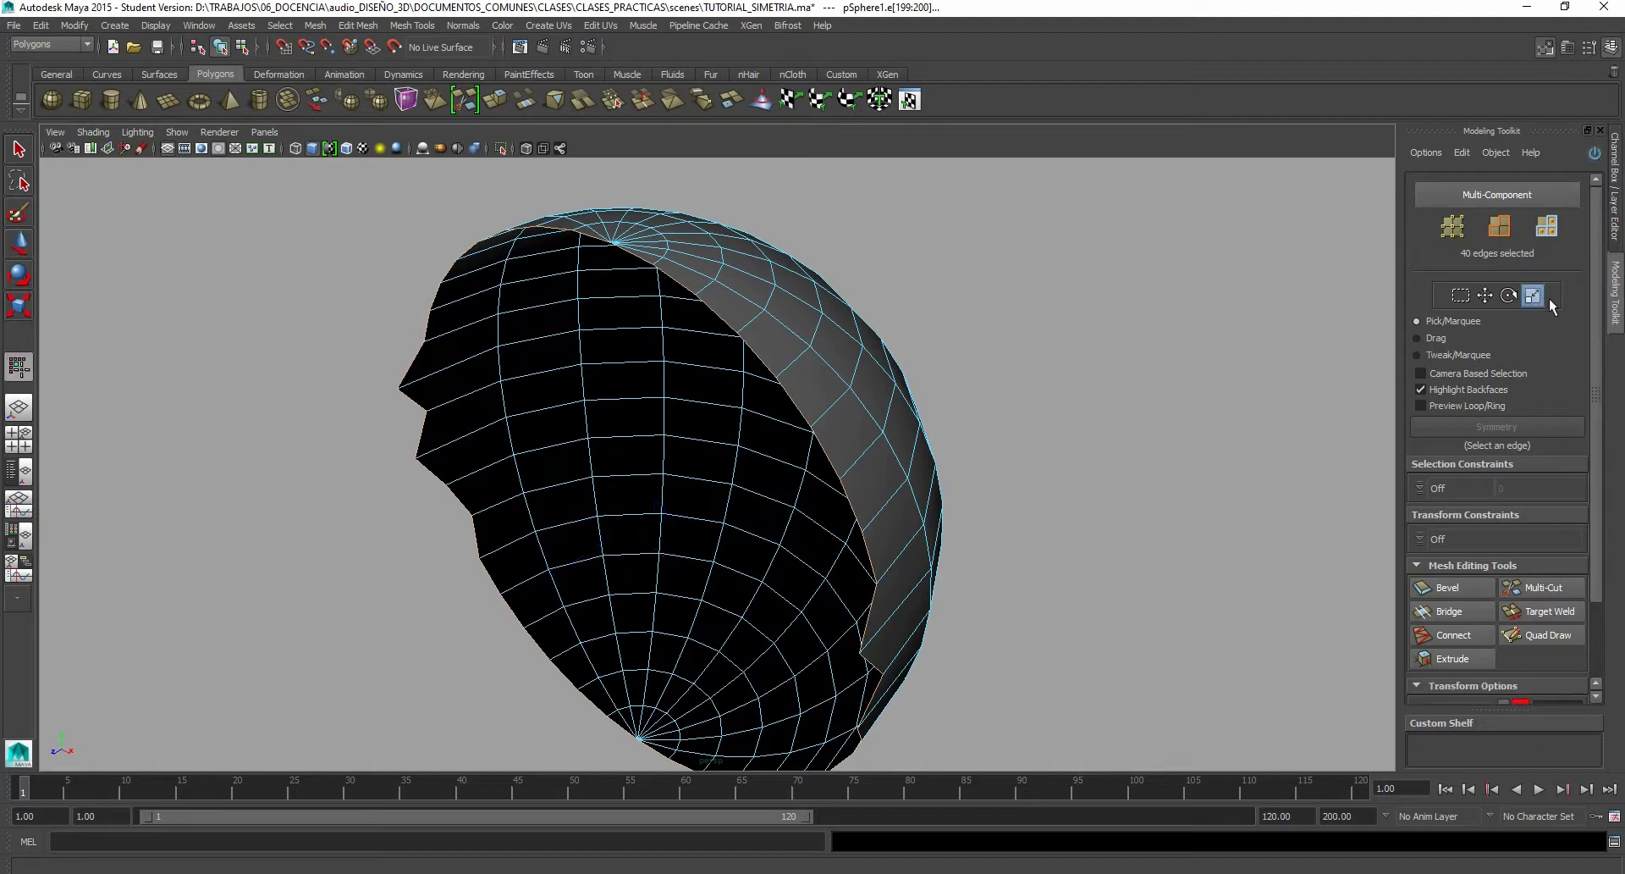
left_click_drag(696, 525, 635, 523, "alt")
scroll(789, 416, "down", 4)
scroll(816, 377, "down", 5)
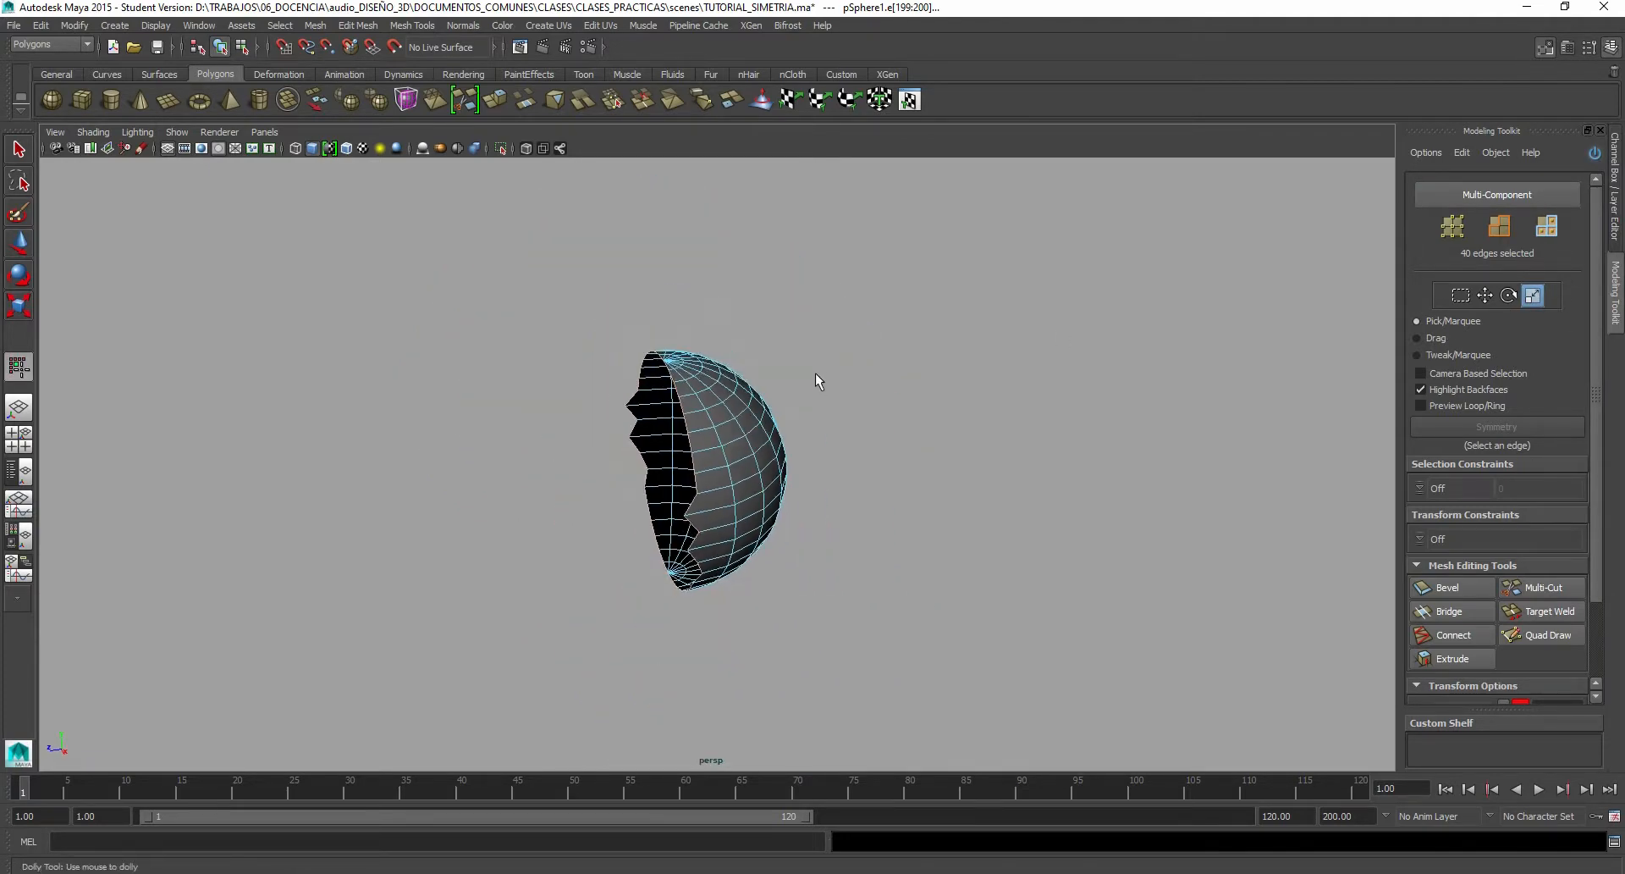
scroll(797, 389, "down", 1)
scroll(745, 431, "up", 8)
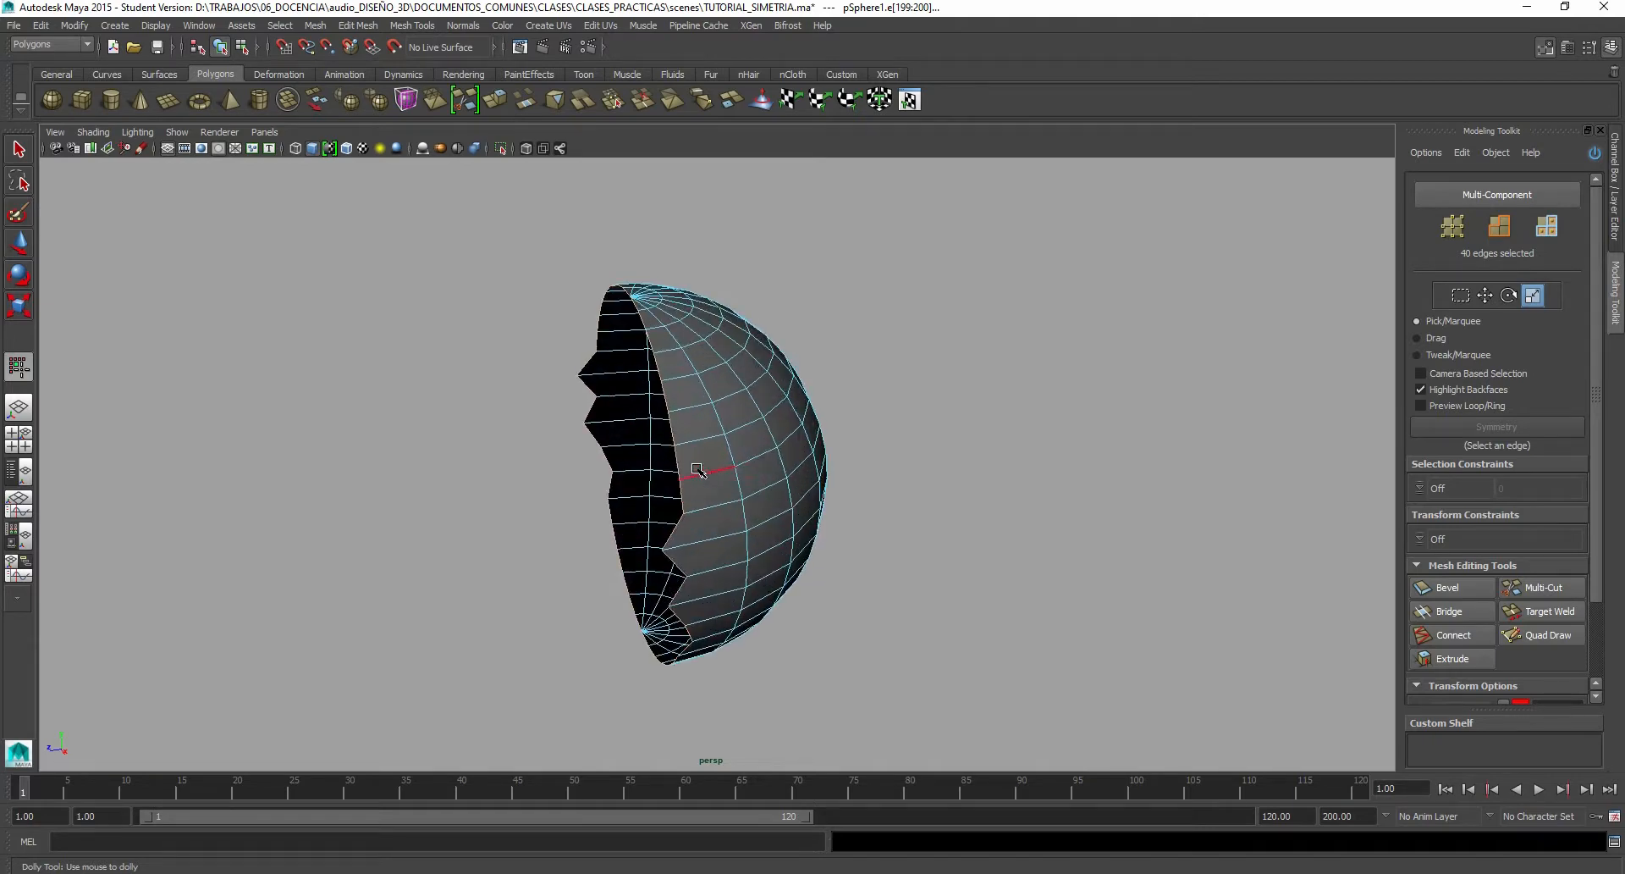
left_click(1535, 297)
left_click(1537, 298)
mouse_move(856, 396)
left_mouse_down("alt")
mouse_move(925, 378)
mouse_move(861, 397)
left_mouse_up("alt")
key("ctrl+z")
scroll(719, 440, "up", 5)
left_click_drag(716, 445, 726, 445, "alt")
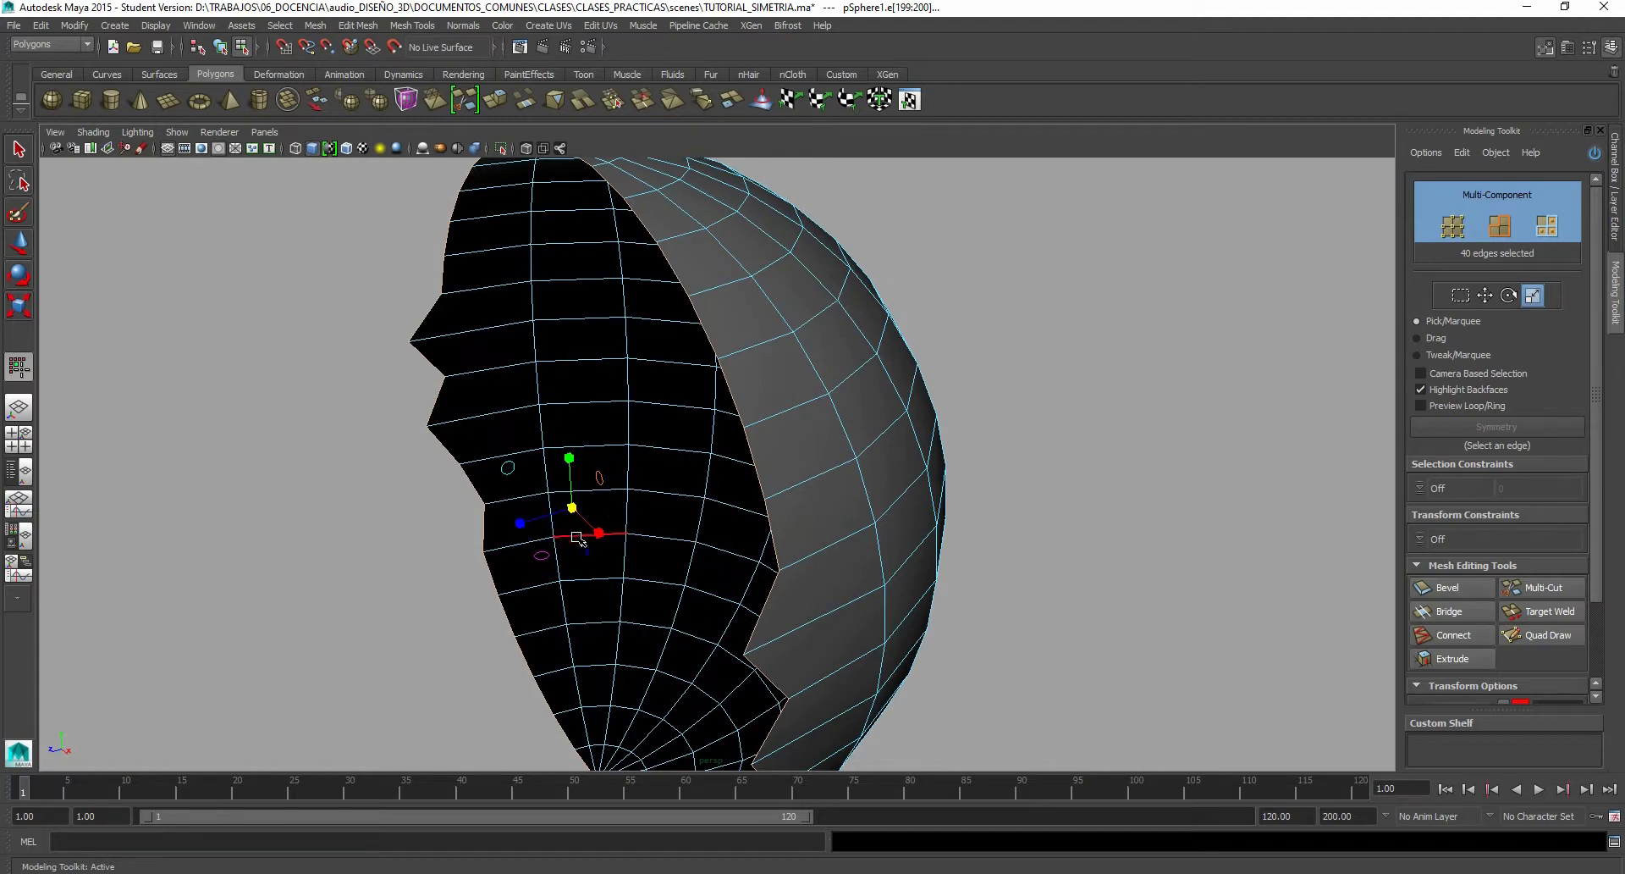
Step: Test-flatten the selected border edges by scaling them along Z, and undo the scaling
left_click_drag(519, 523, 998, 367)
key("space")
key("space")
scroll(705, 475, "up", 3)
scroll(705, 475, "up", 2)
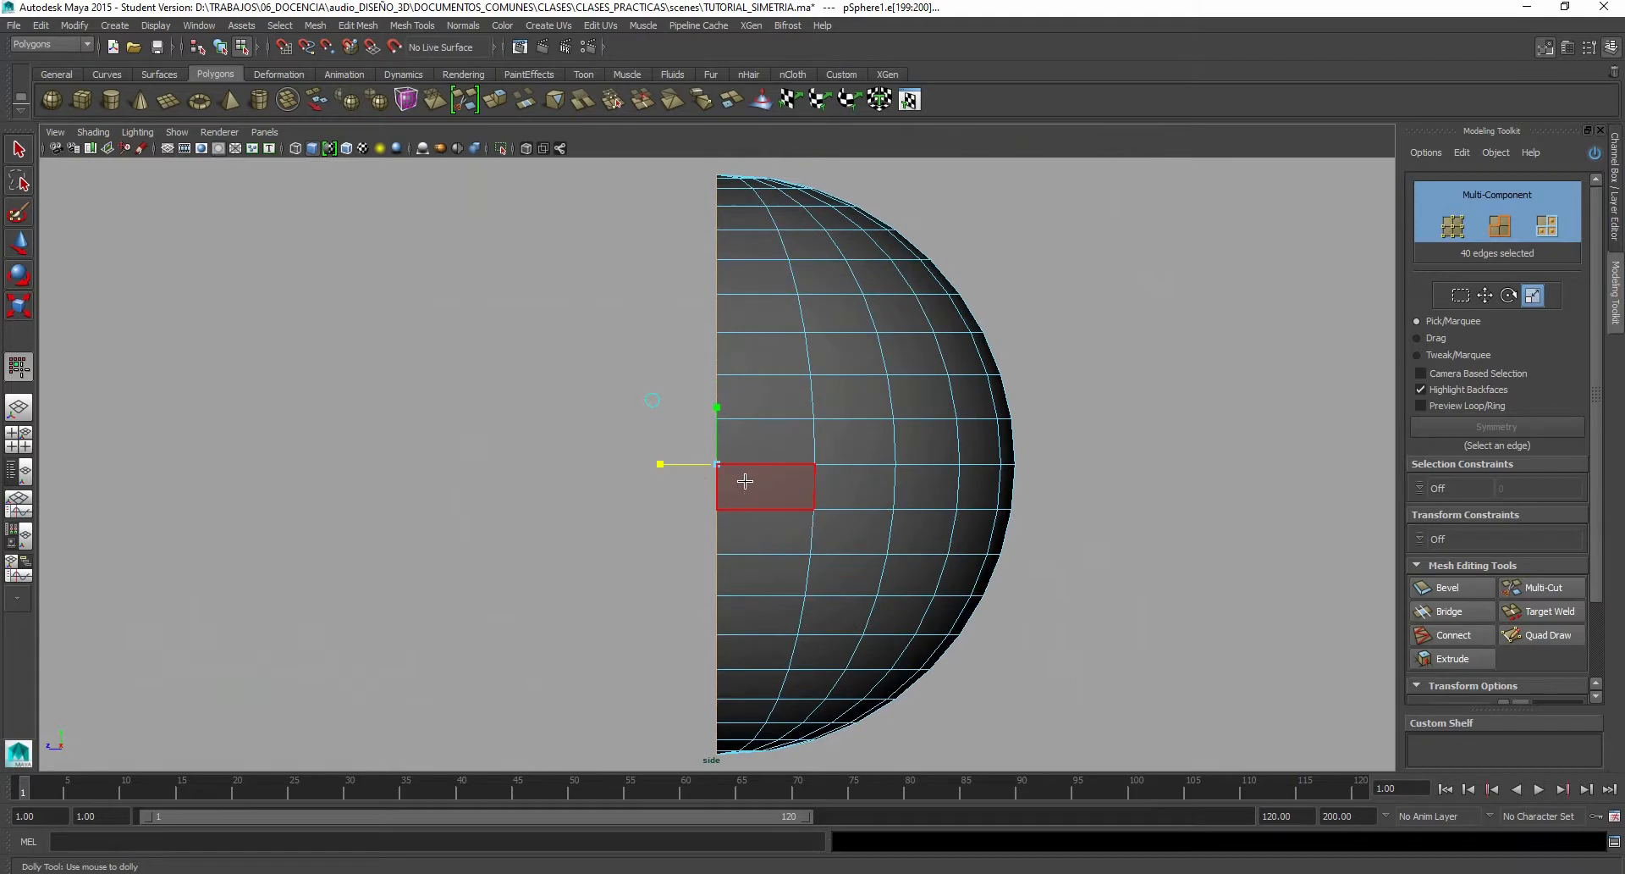
key("ctrl+z")
left_click_drag(656, 463, 709, 469)
key("ctrl+z")
Step: In the side view, scale the border edges along Z until they form a completely straight vertical line
left_click_drag(666, 464, 982, 473)
left_click_drag(1110, 484, 1185, 491)
scroll(823, 480, "up", 11)
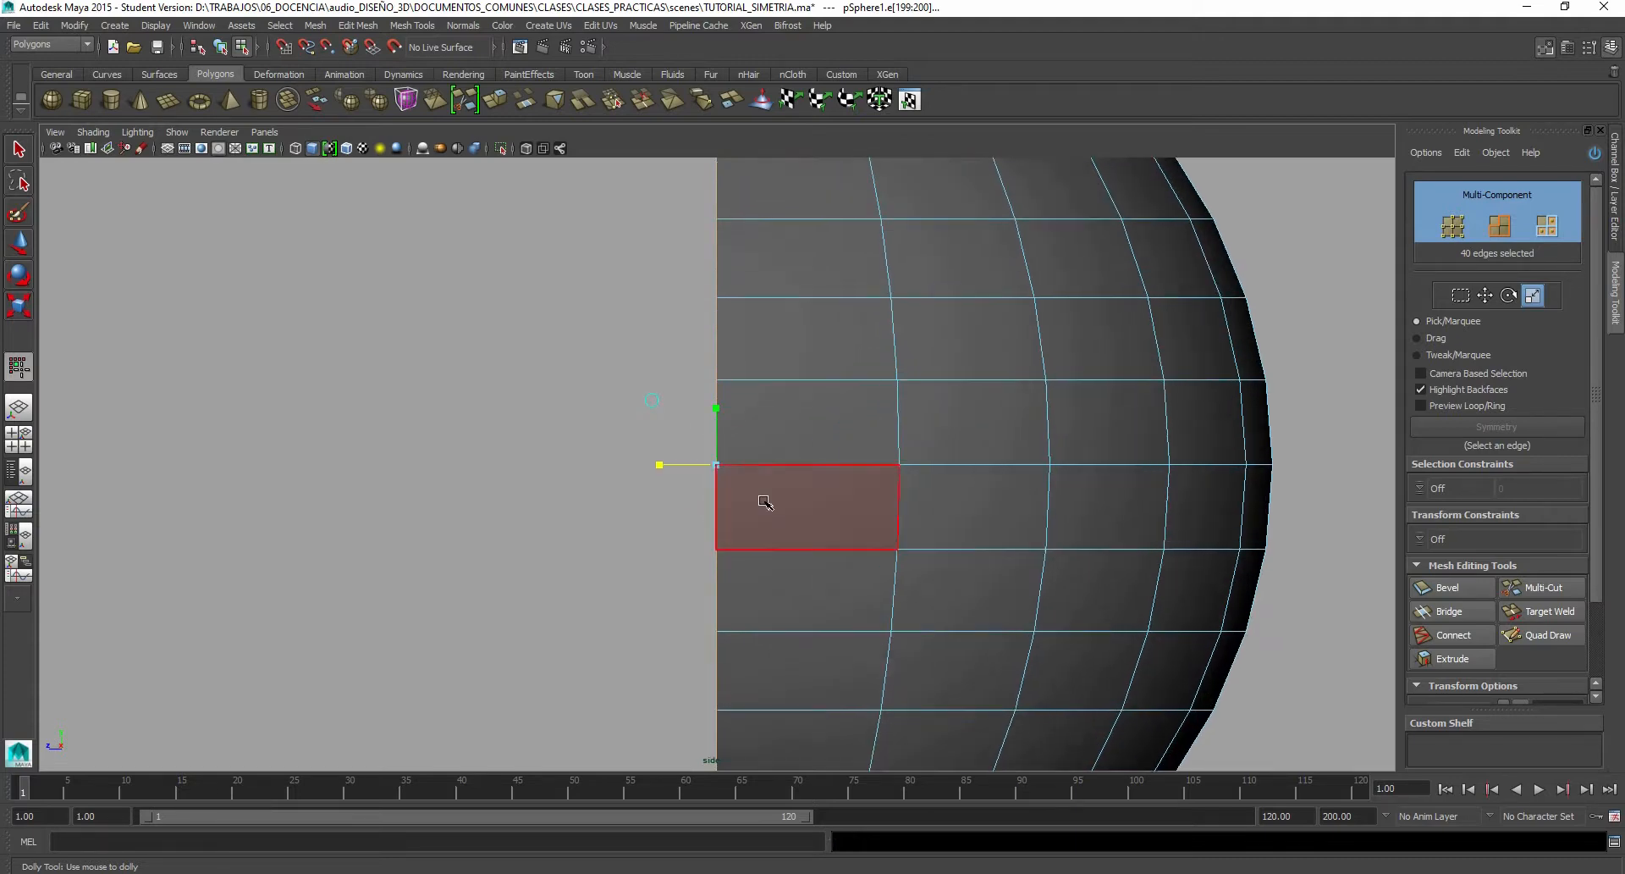
scroll(521, 441, "down", 11)
scroll(522, 441, "down", 3)
Step: Move the straightened border edges slightly along Z with the Move tool
left_click(19, 243)
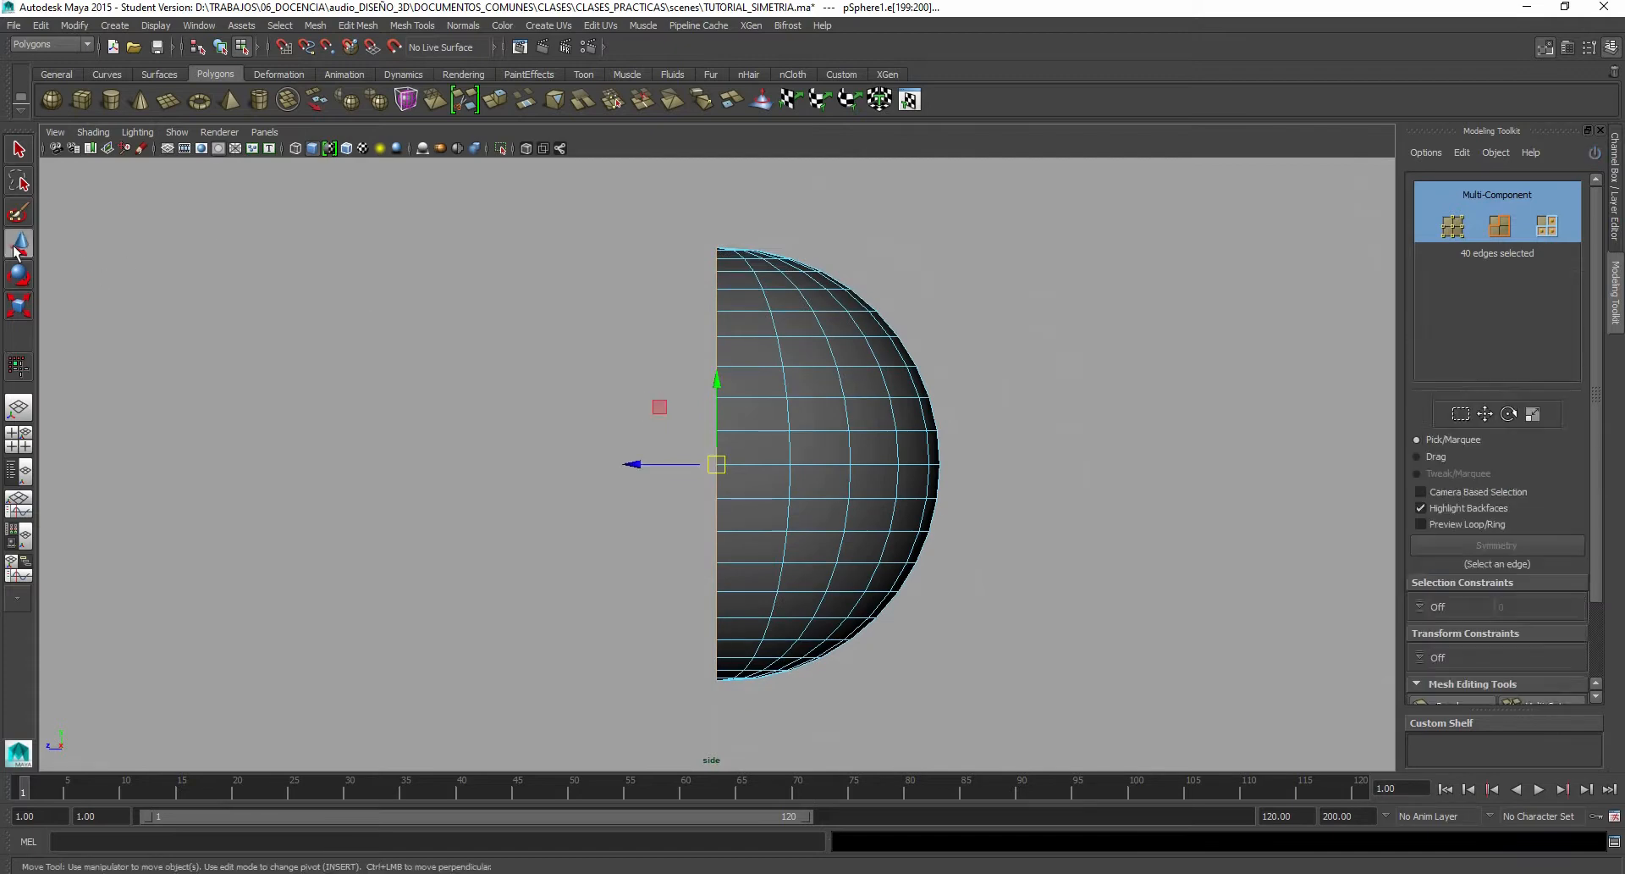
left_click_drag(671, 464, 676, 465)
scroll(787, 457, "up", 3)
scroll(773, 458, "down", 3)
middle_click_drag(774, 452, 772, 488, "alt")
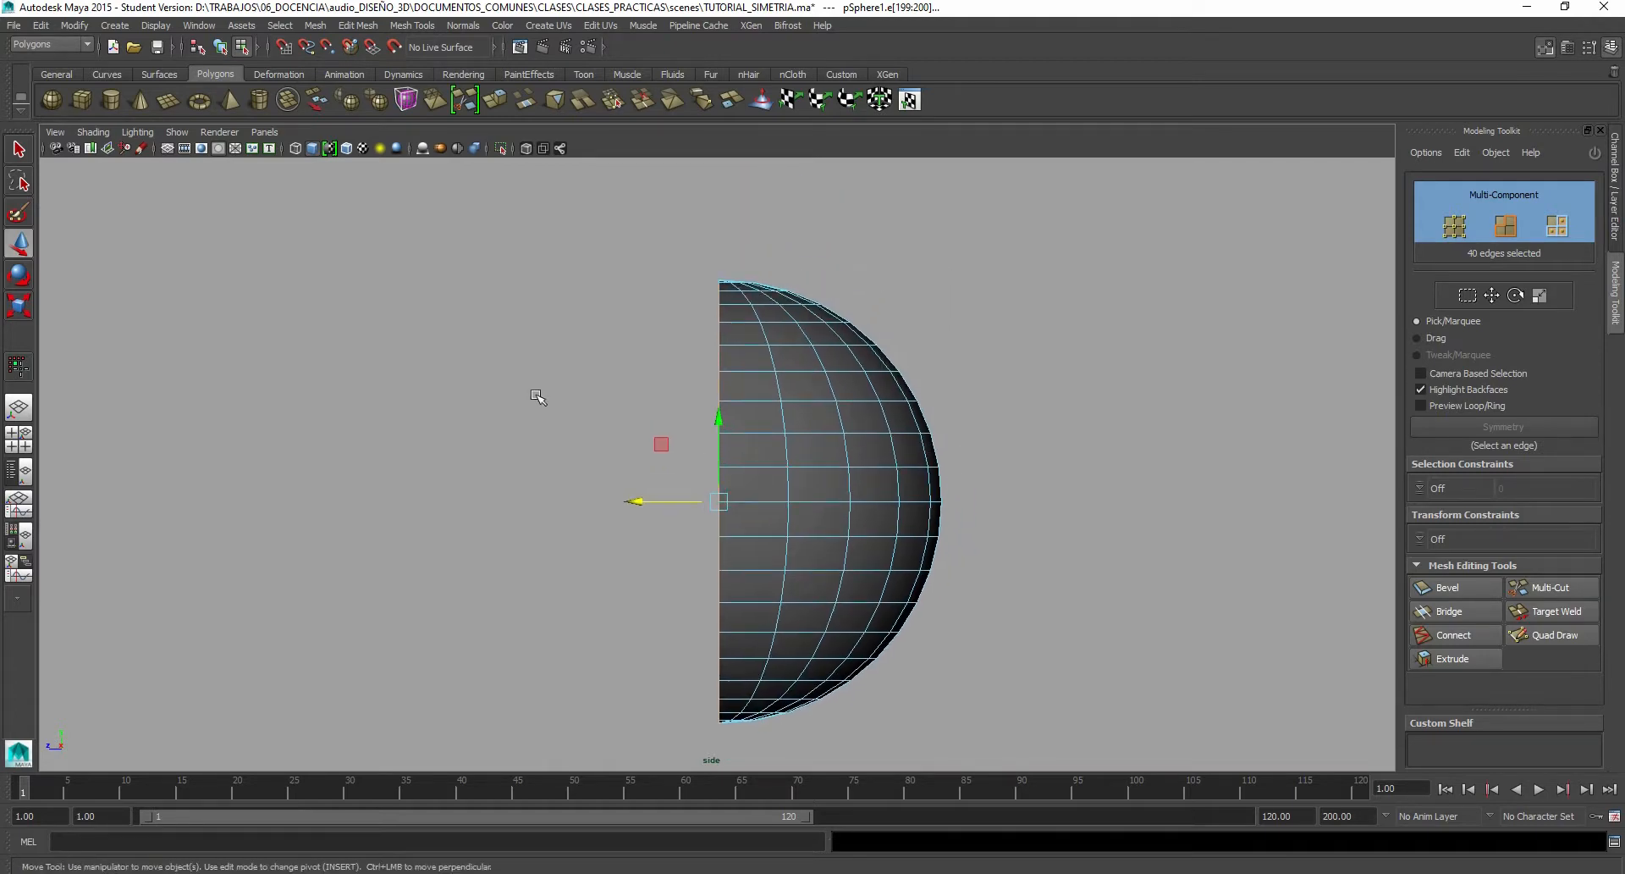
Step: Activate the Select tool and examine the straightened border in the side and perspective views
key("q")
scroll(766, 450, "up", 4)
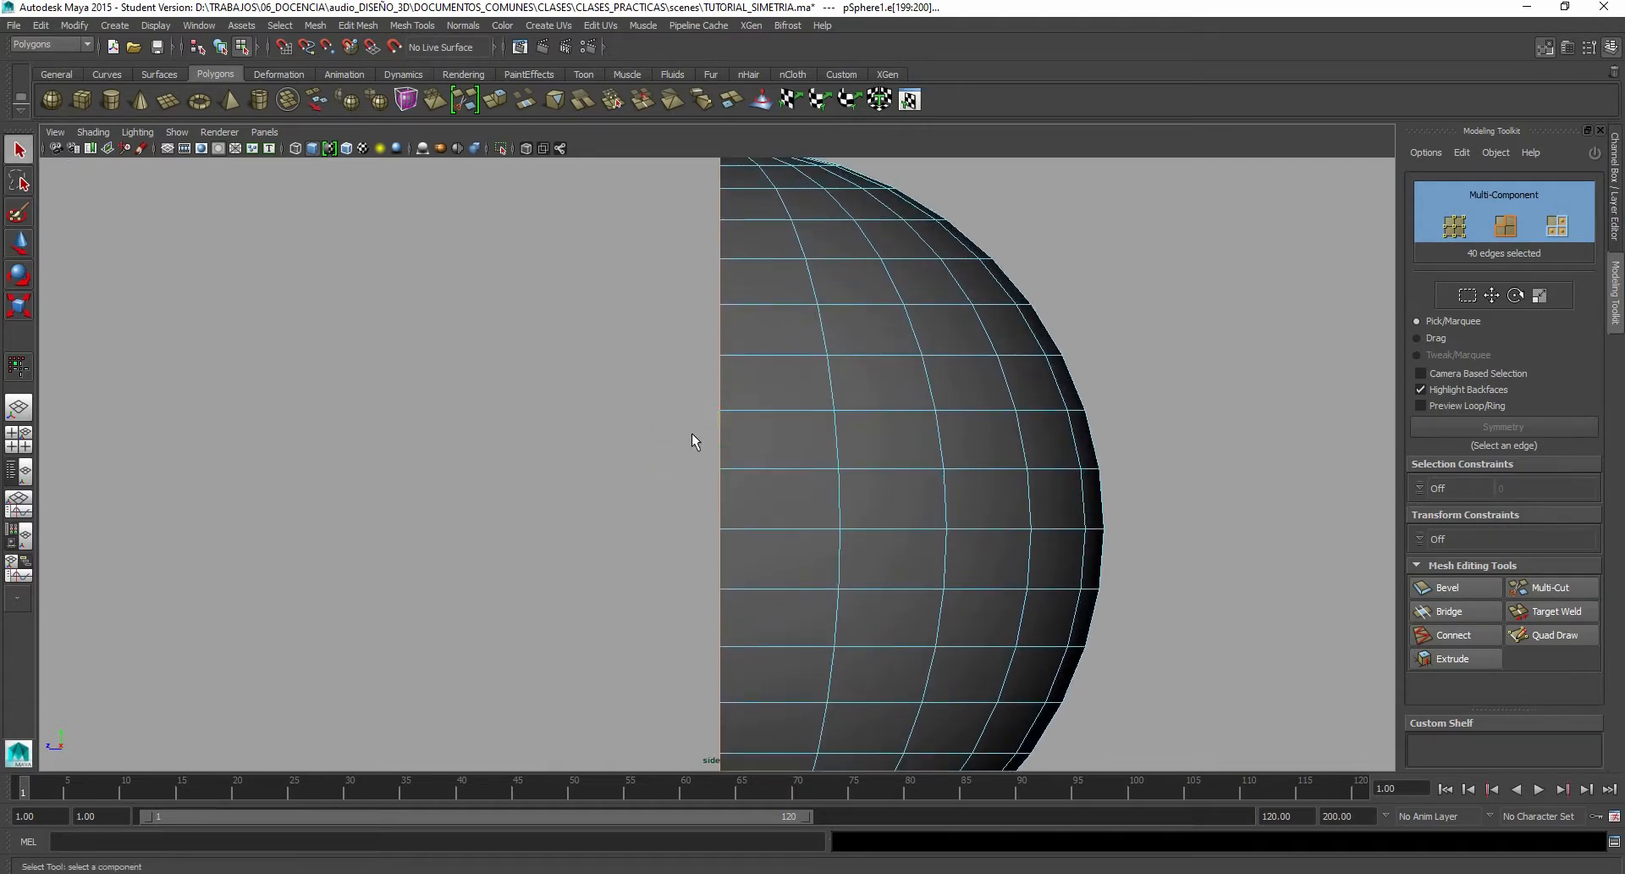
key("space")
key("space")
scroll(949, 381, "down", 5)
middle_click_drag(698, 493, 826, 402, "alt")
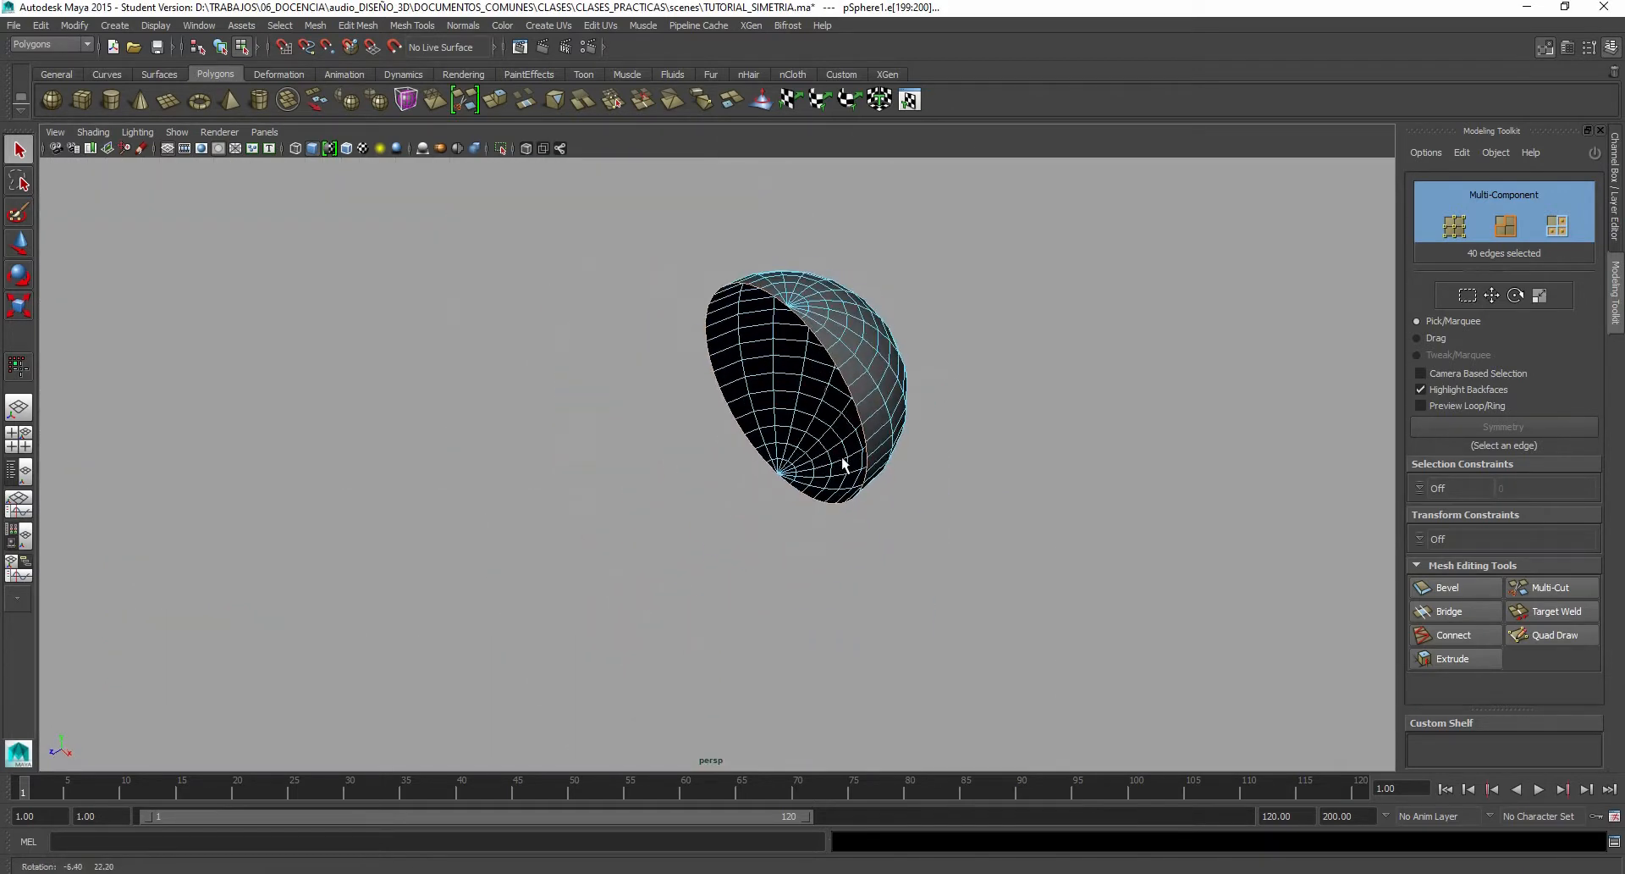
Step: Inspect the half sphere's open rim from several perspective angles and check its straight edge in the side view
scroll(821, 322, "up", 3)
left_click_drag(912, 392, 816, 471, "alt")
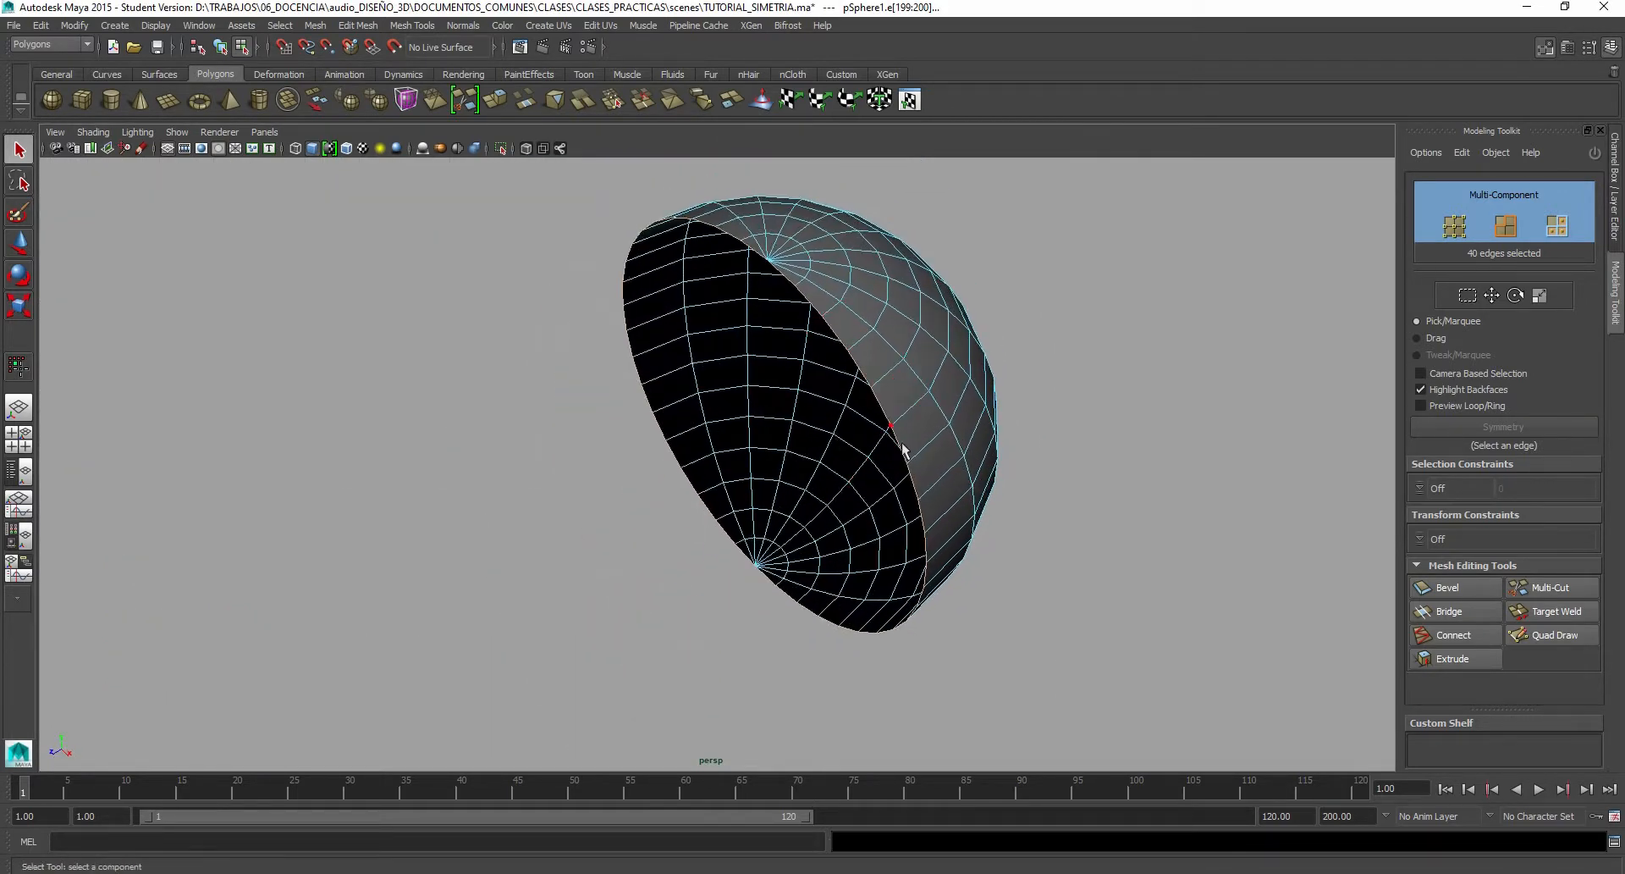
left_click_drag(931, 455, 744, 423, "alt")
key("space")
key("space")
key("space")
key("space")
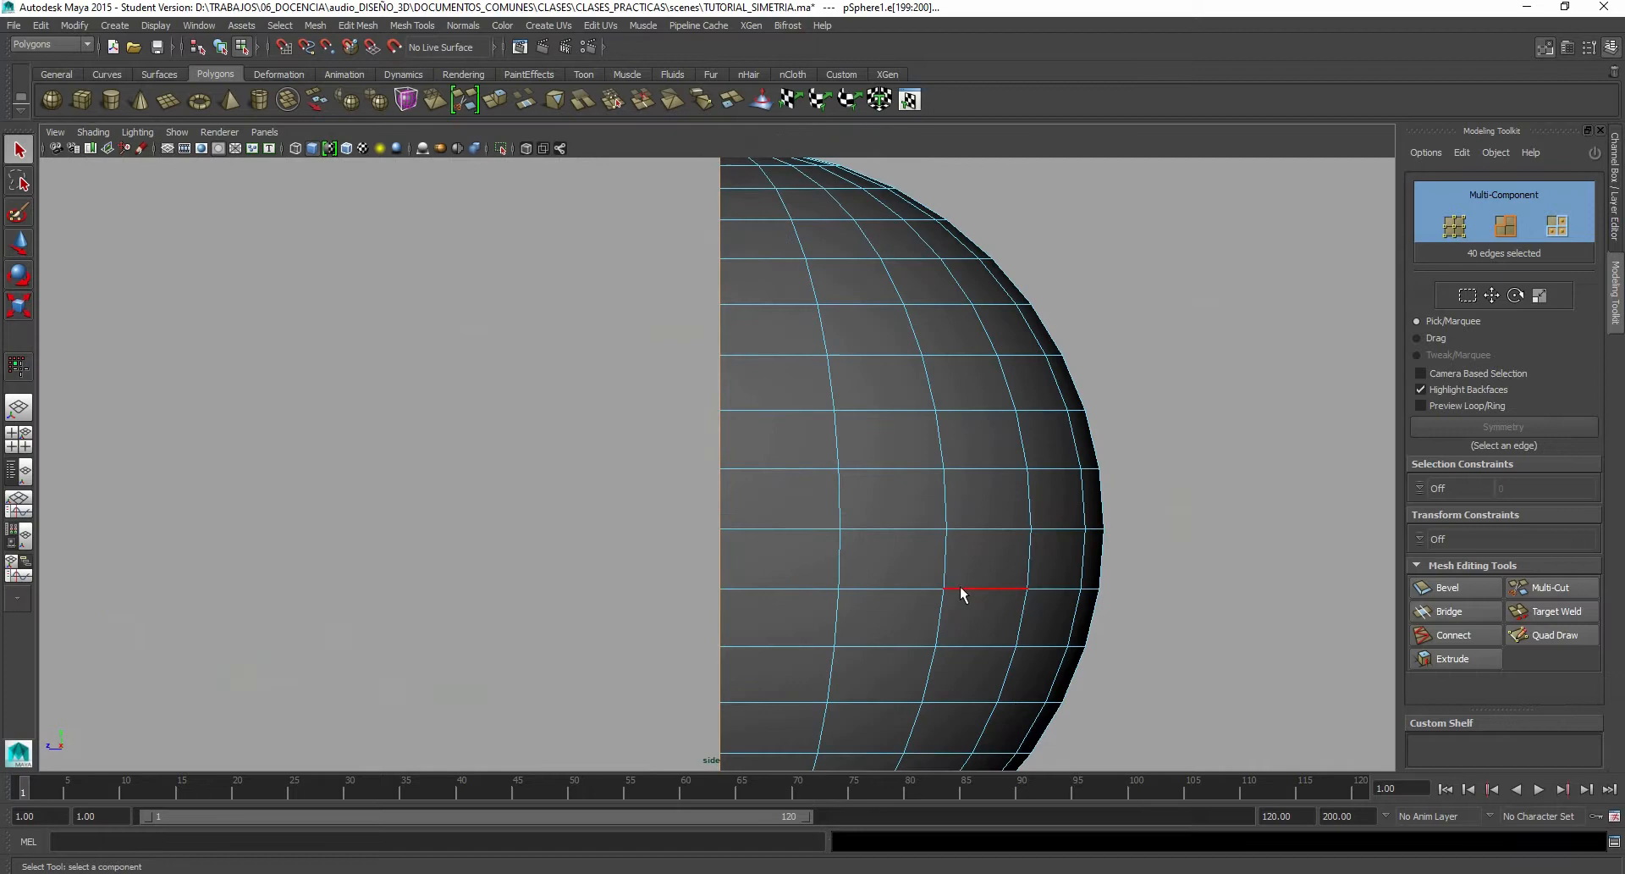
scroll(802, 384, "down", 3)
middle_click_drag(789, 466, 848, 417, "alt")
Step: Return the half sphere to object mode and snap its pivot to a vertex on the straight border using point snapping
left_click(18, 243)
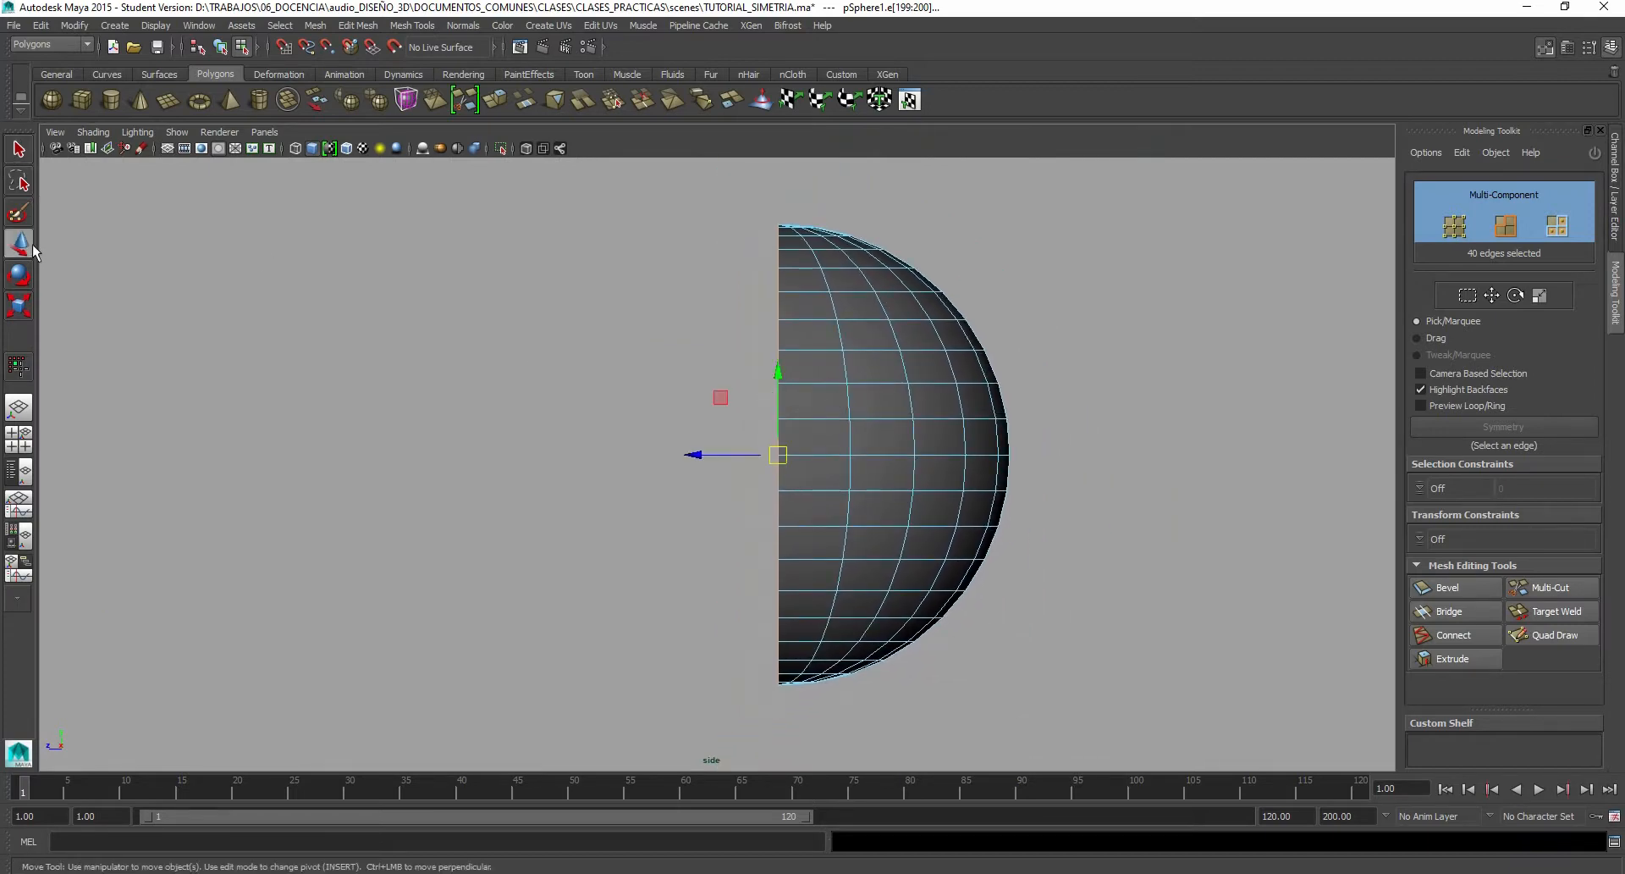
right_click_drag(847, 361, 881, 343)
right_click_drag(804, 387, 869, 279, "alt")
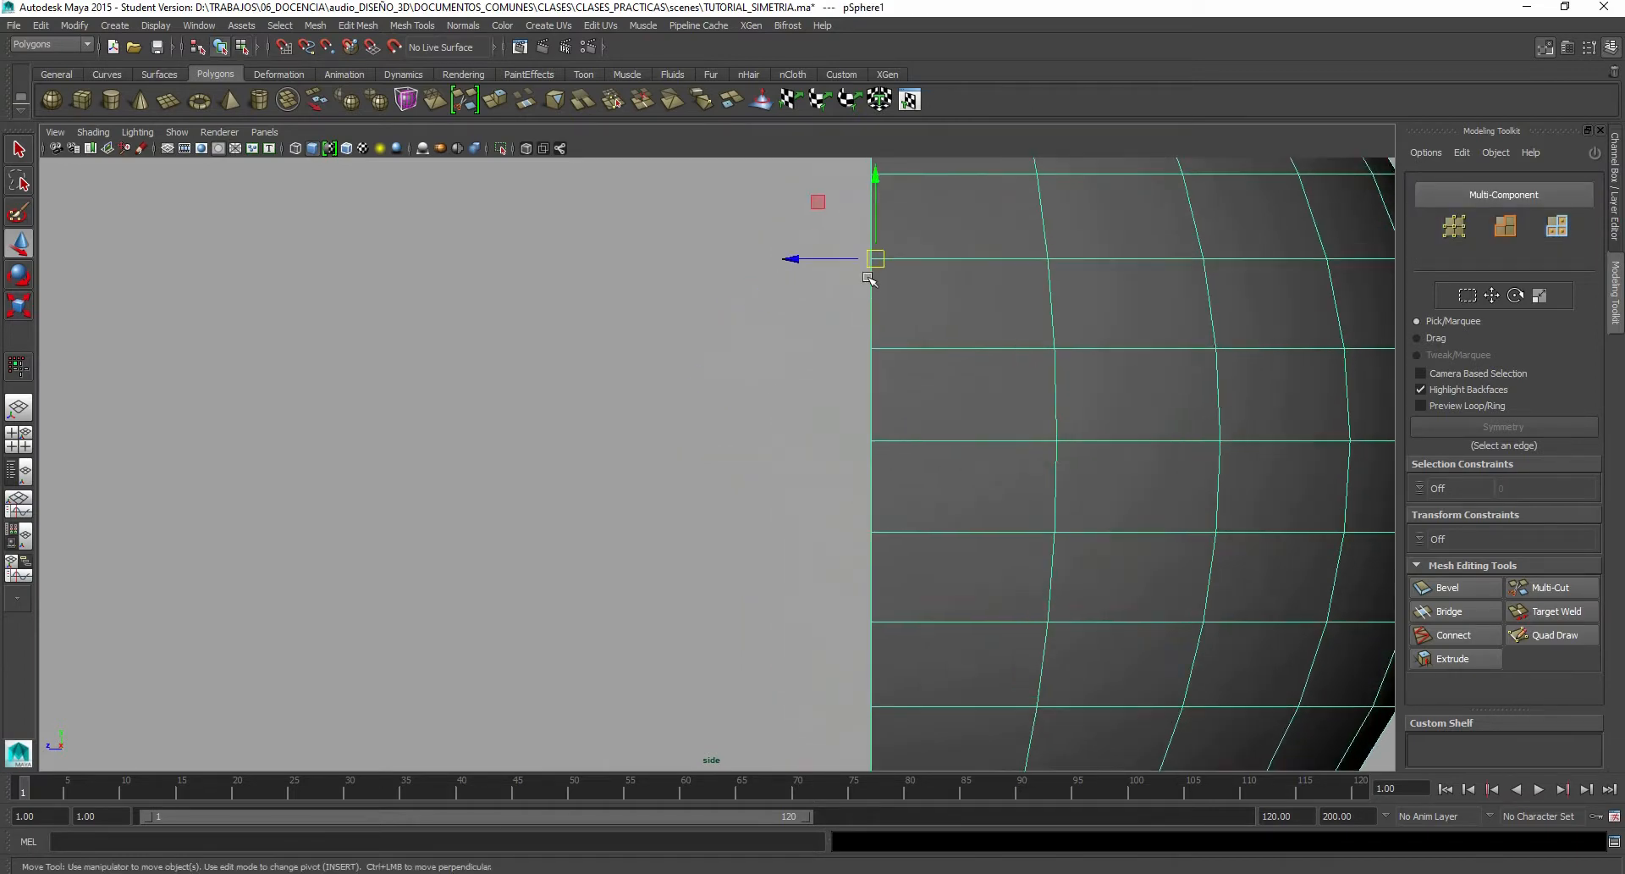
middle_click_drag(864, 308, 748, 423, "alt")
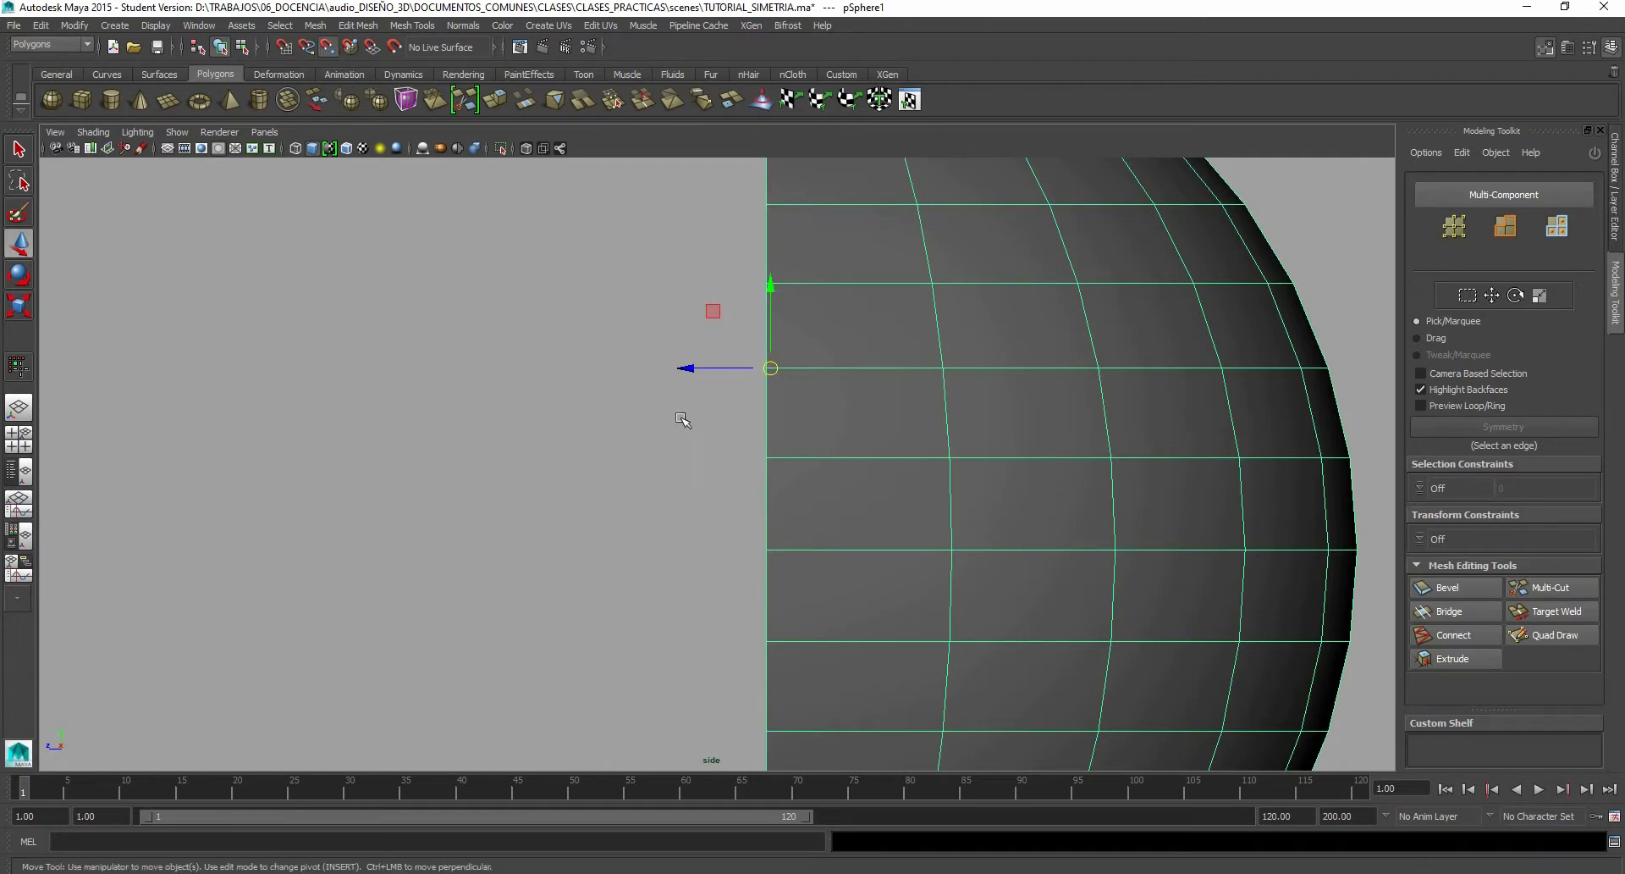
key("Insert")
left_click_drag(768, 368, 817, 435)
key("Insert")
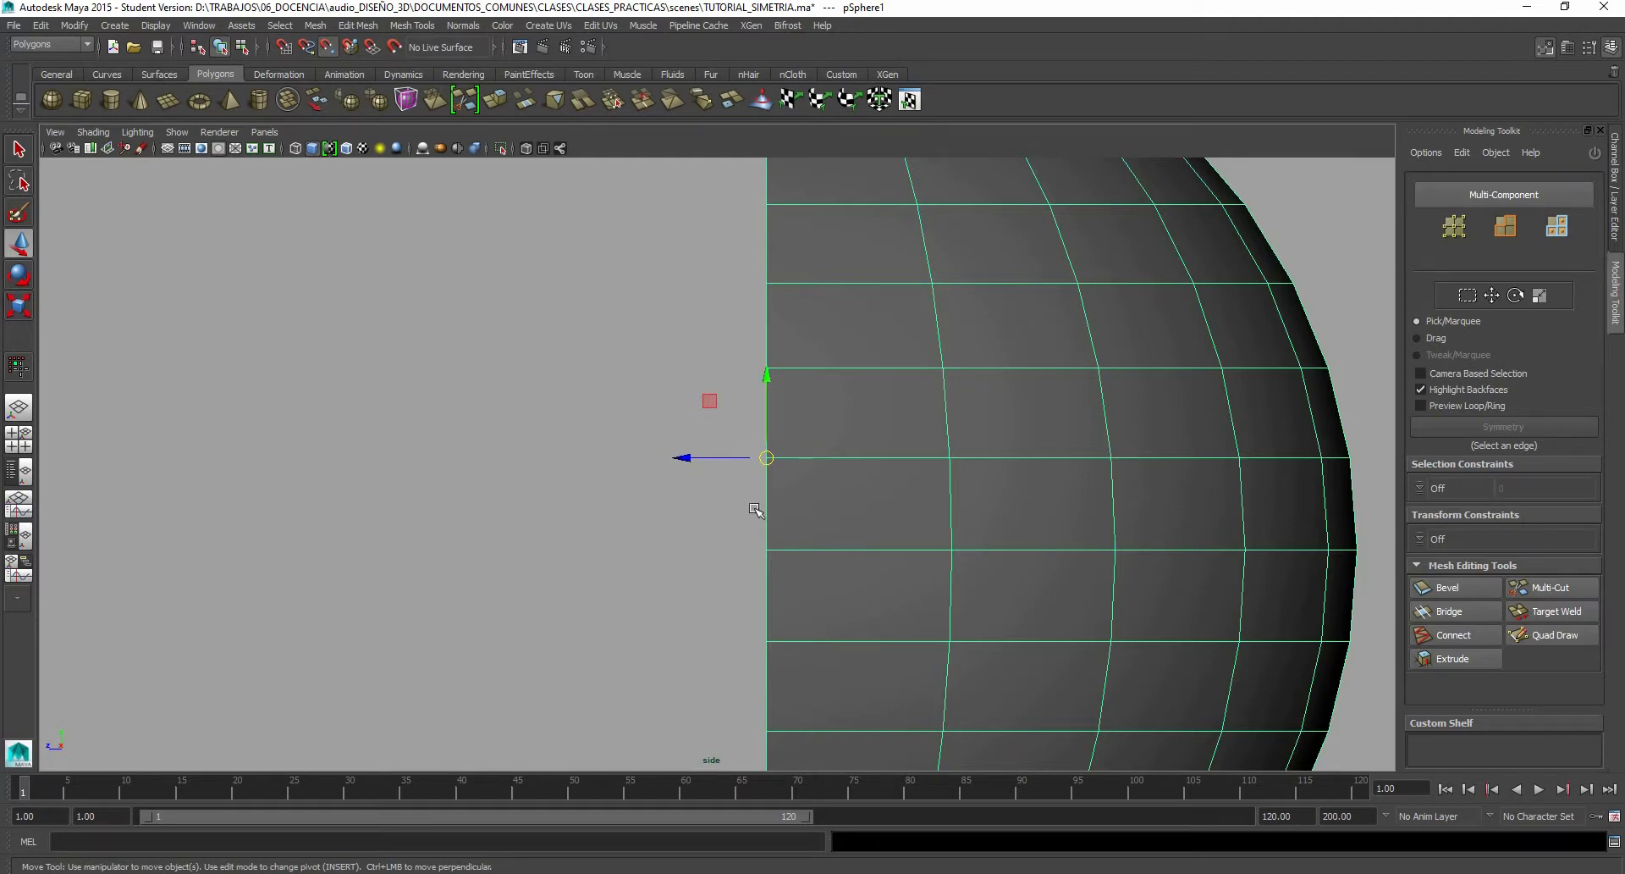
Step: Check the pivot's placement on the straight border, and turn off point snapping while staying in object mode
scroll(762, 474, "down", 5)
scroll(787, 457, "down", 2)
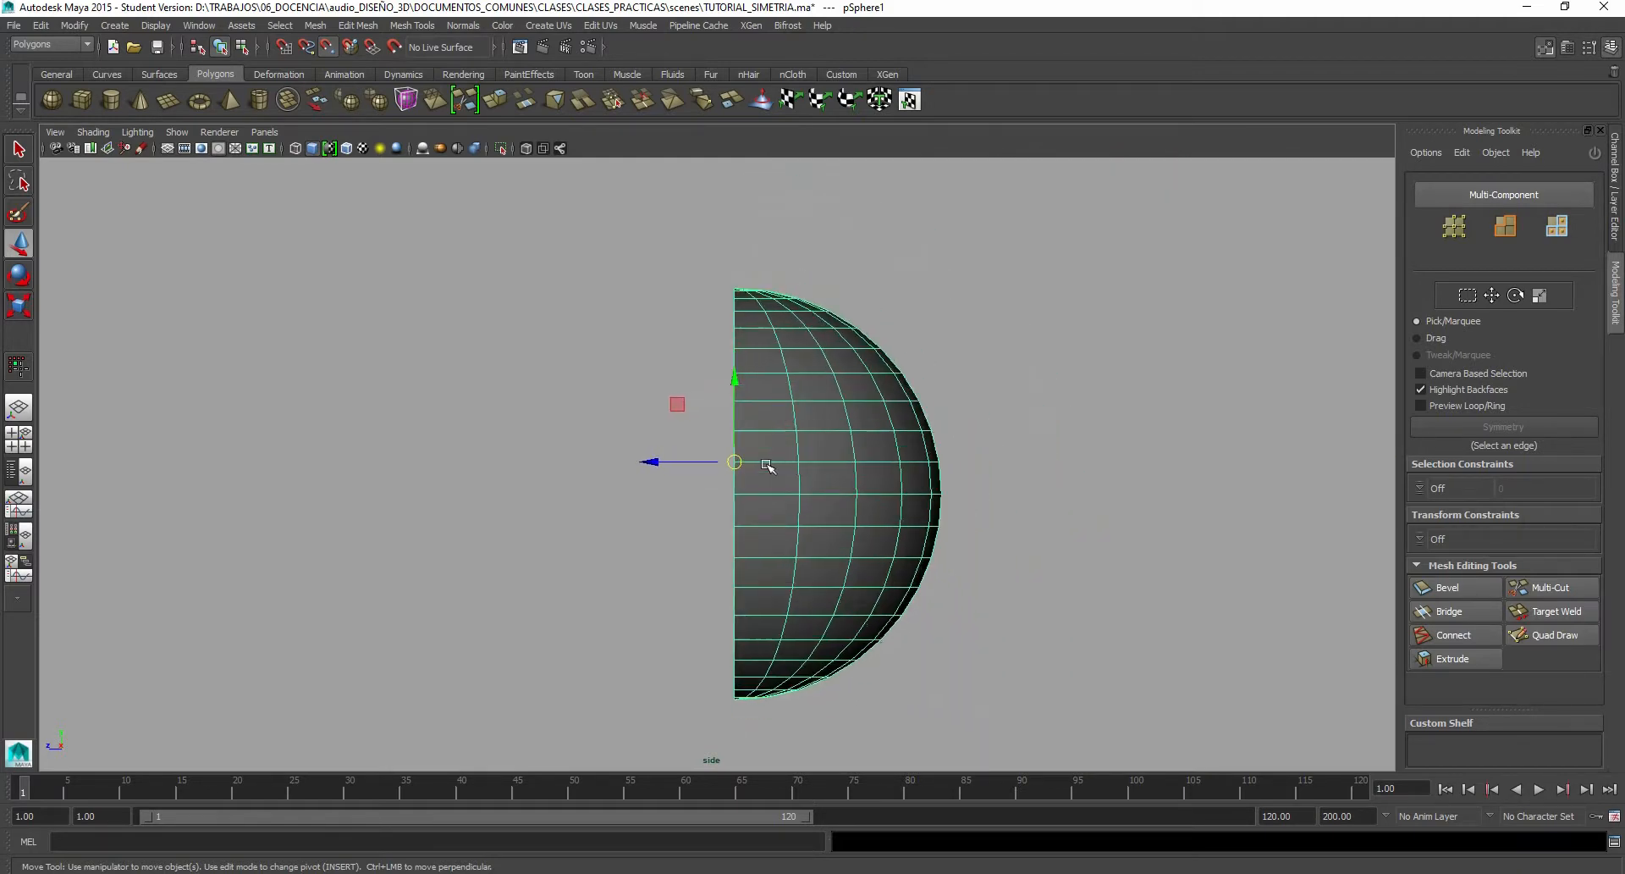
scroll(758, 482, "up", 6)
scroll(728, 381, "up", 4)
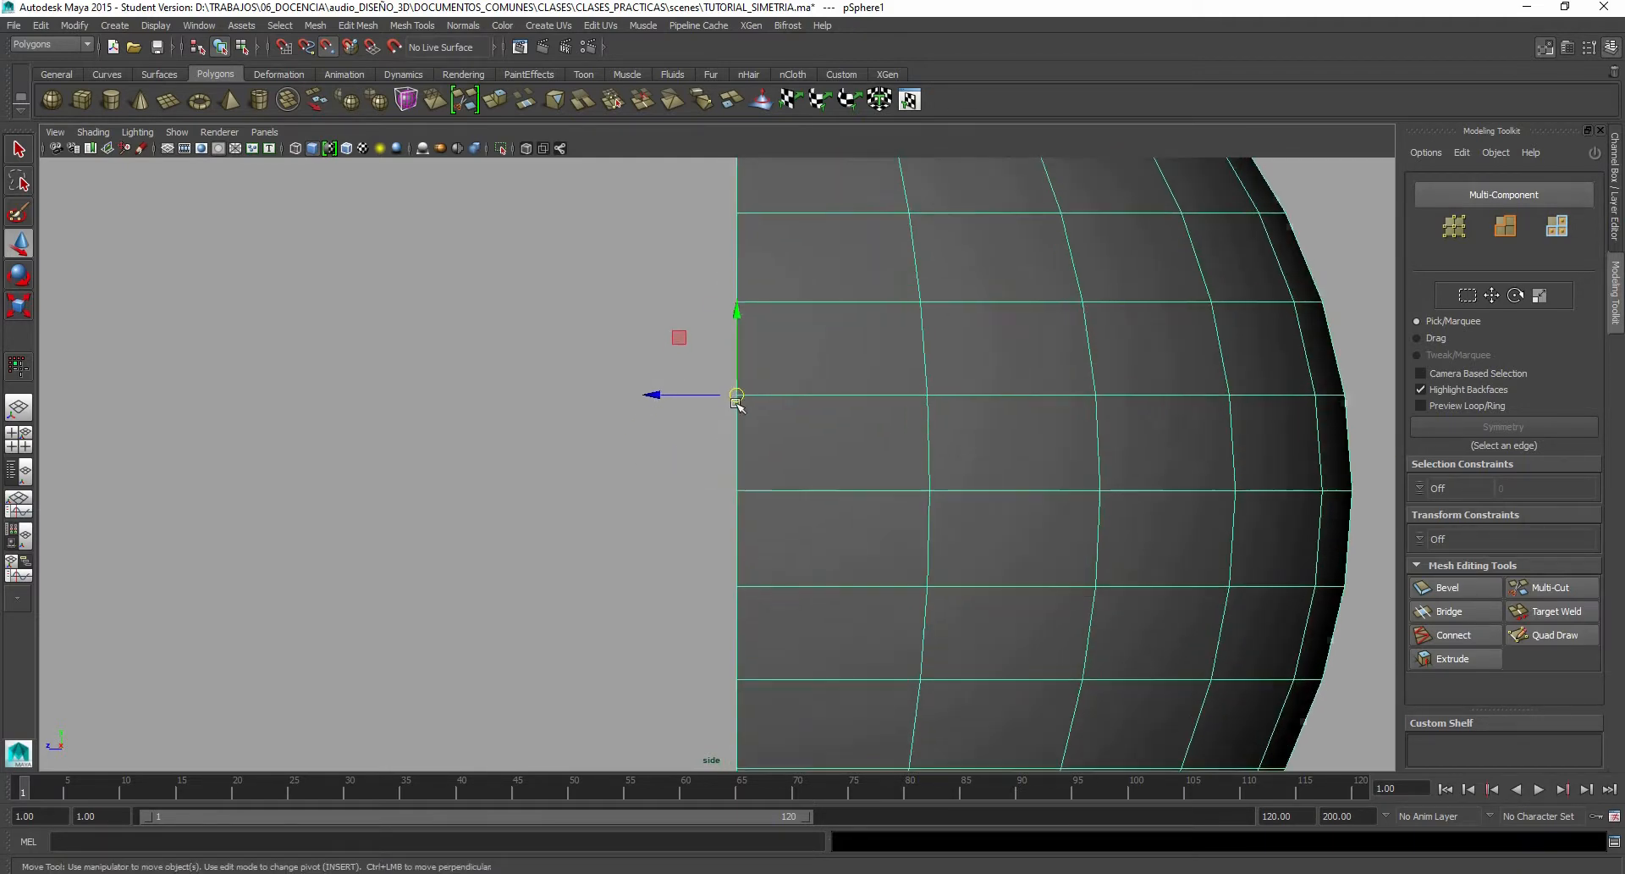
scroll(719, 347, "down", 6)
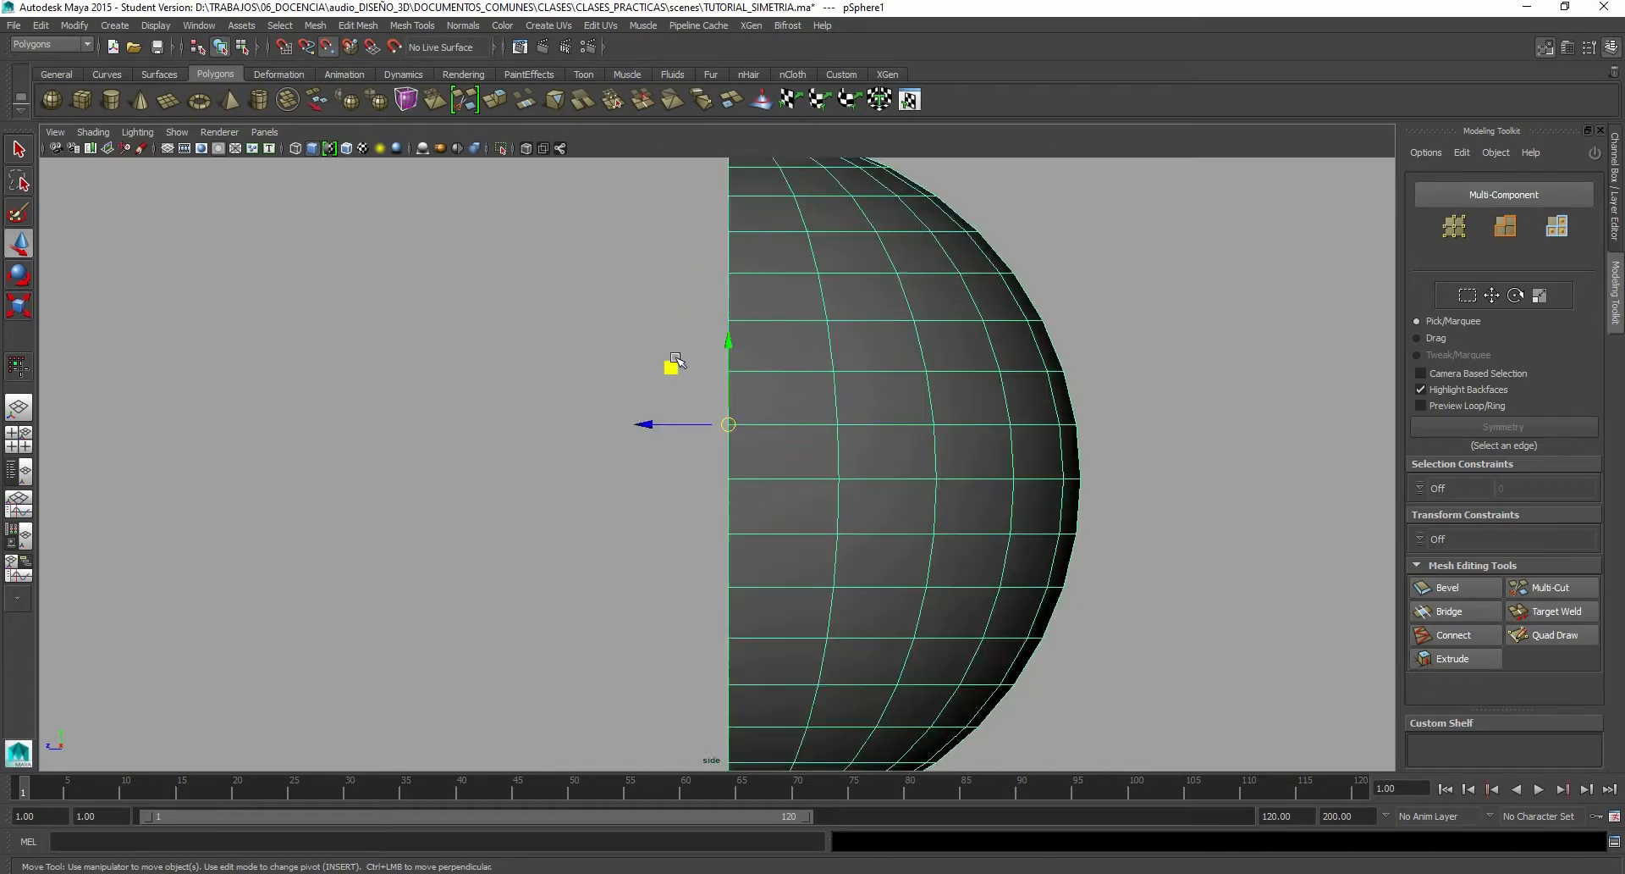
left_click(330, 48)
right_click_drag(827, 370, 889, 357)
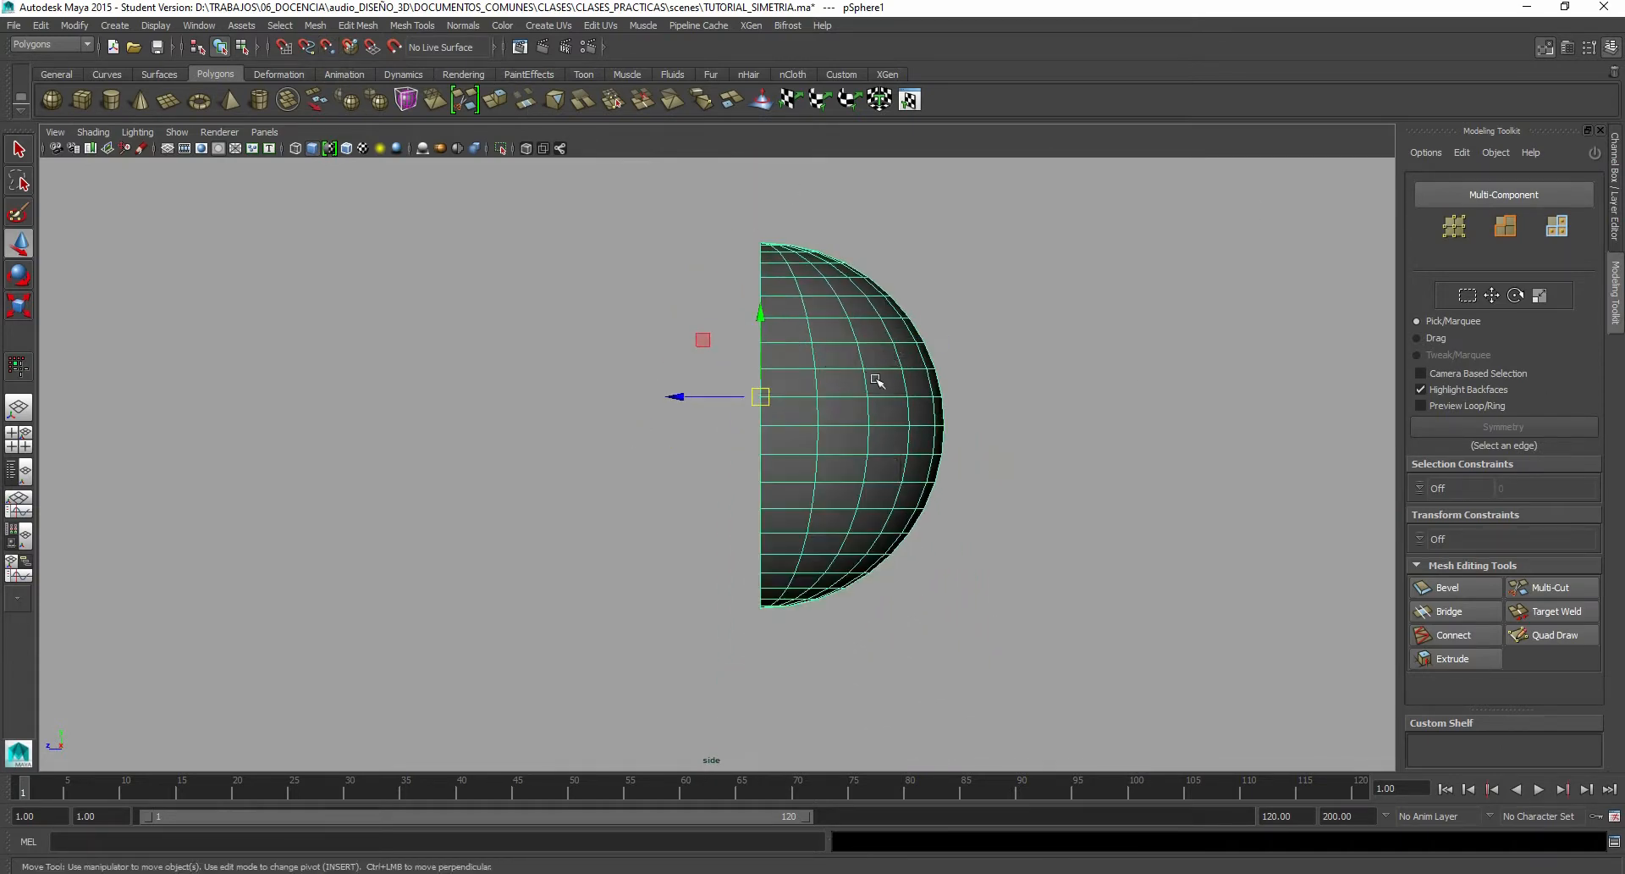
Step: In the side view, delete the faces of the half sphere's lower half and return to object mode with the remaining quarter selected
key("space")
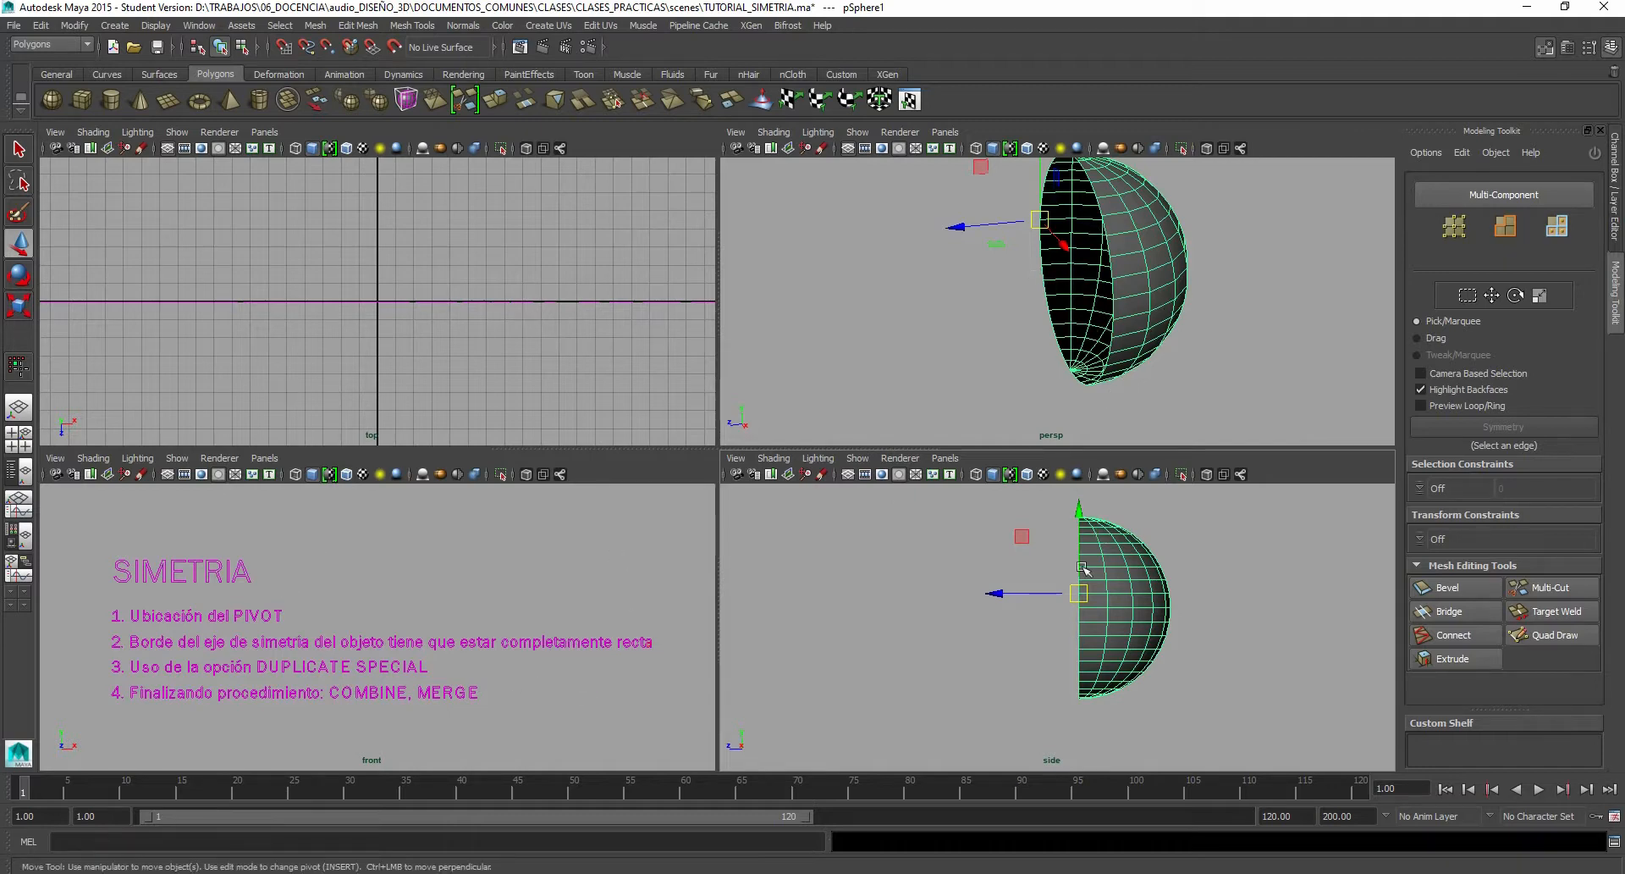
scroll(1127, 654, "up", 3)
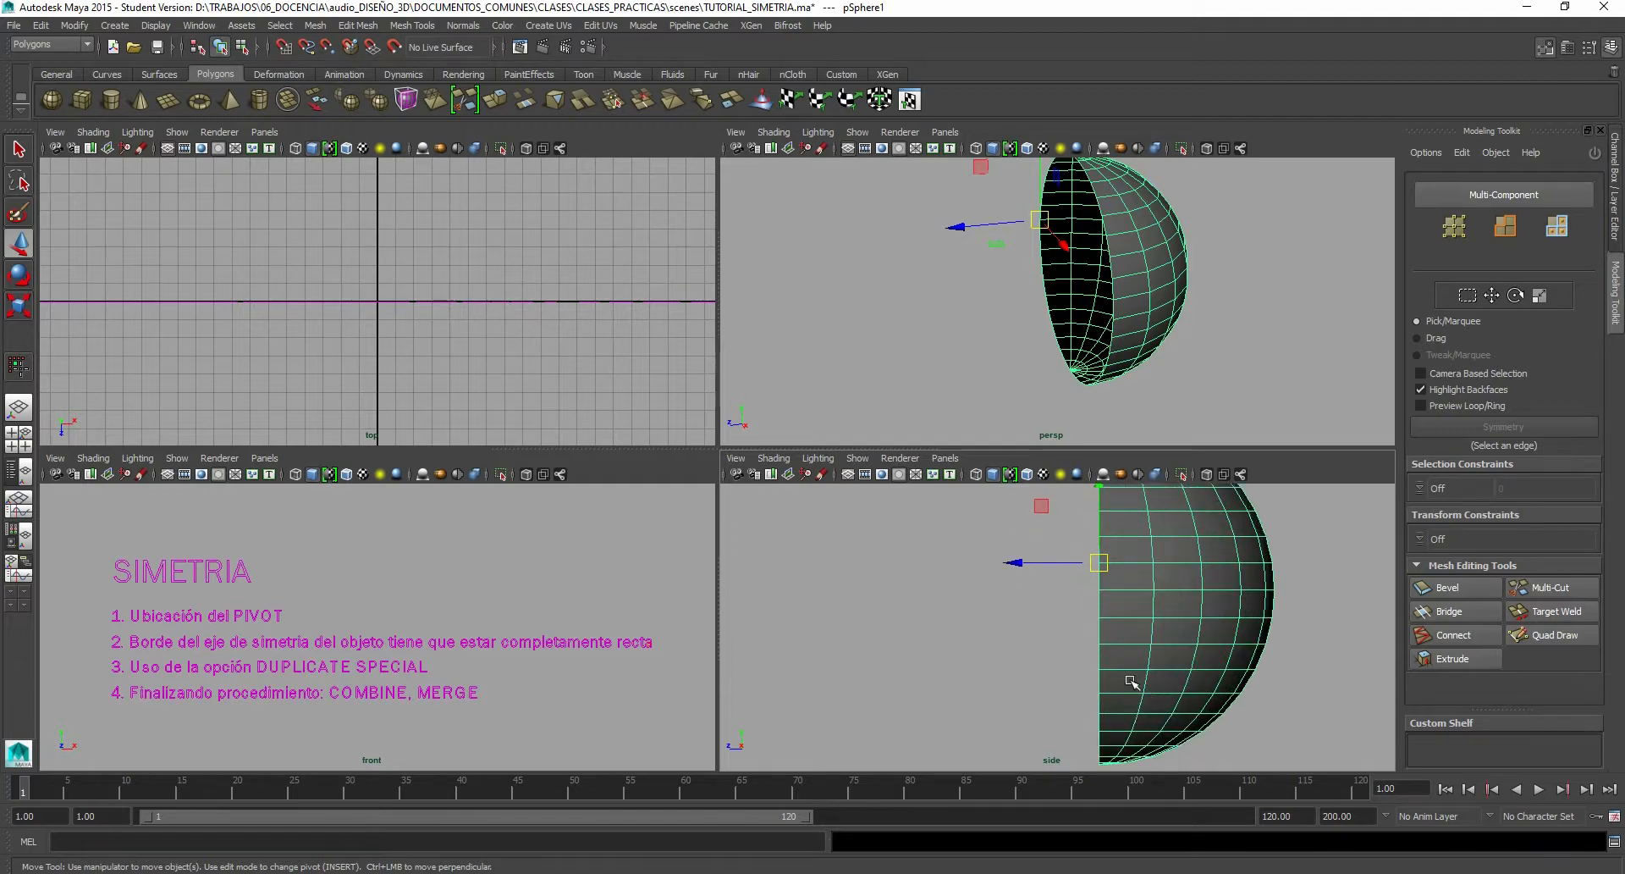
key("space")
scroll(878, 489, "down", 2)
middle_click_drag(926, 444, 817, 477, "alt")
scroll(817, 479, "down", 3)
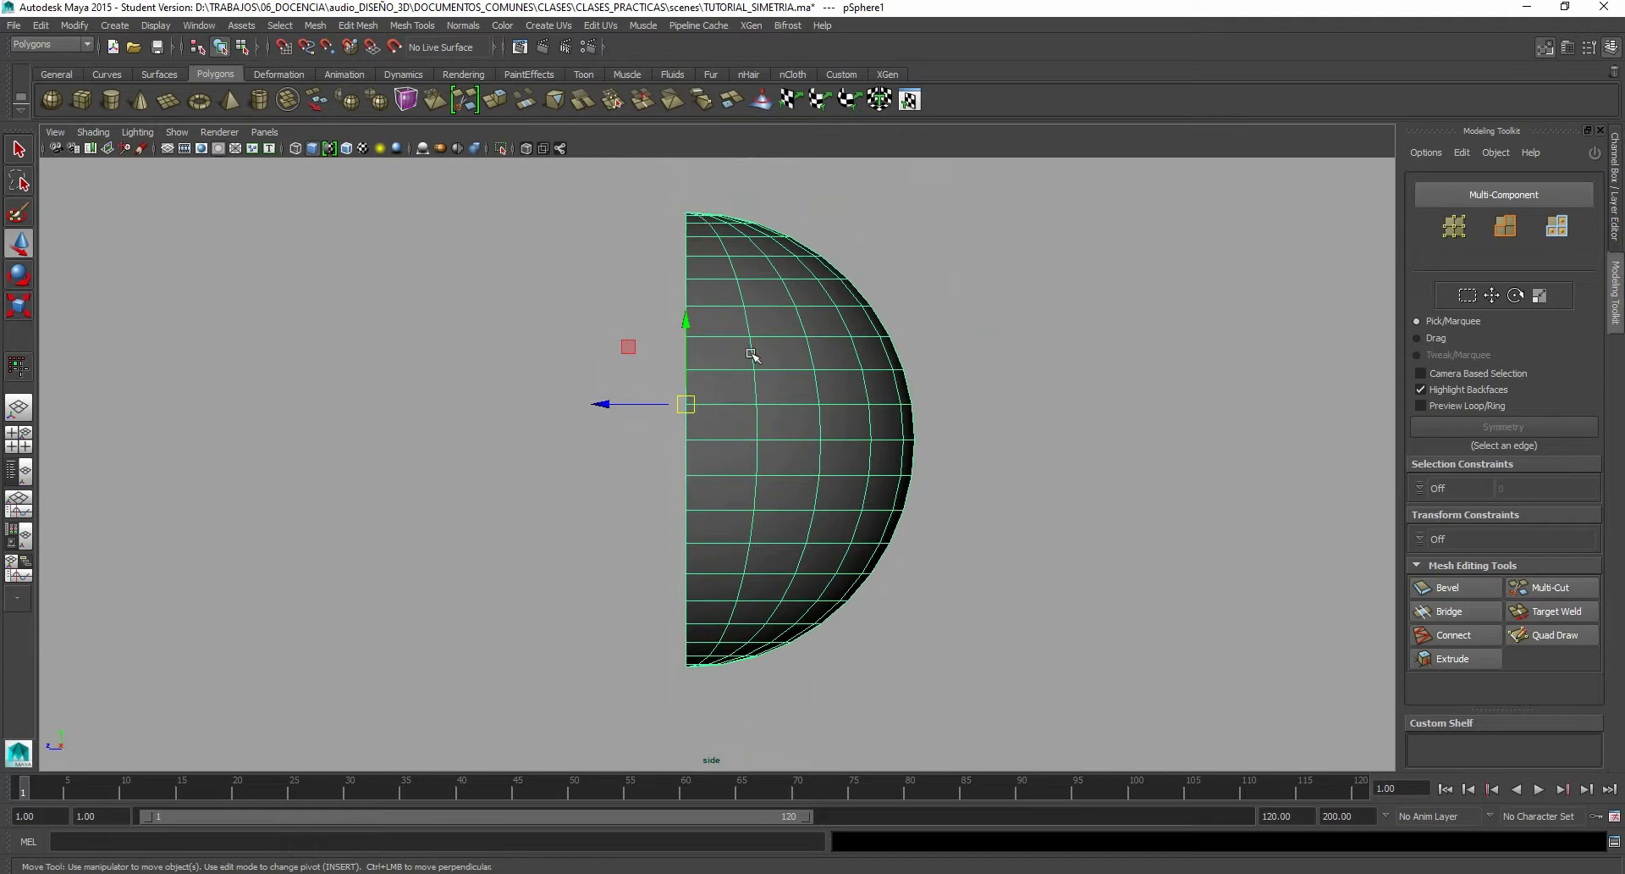
right_click_drag(737, 446, 738, 486)
left_click_drag(942, 689, 557, 455)
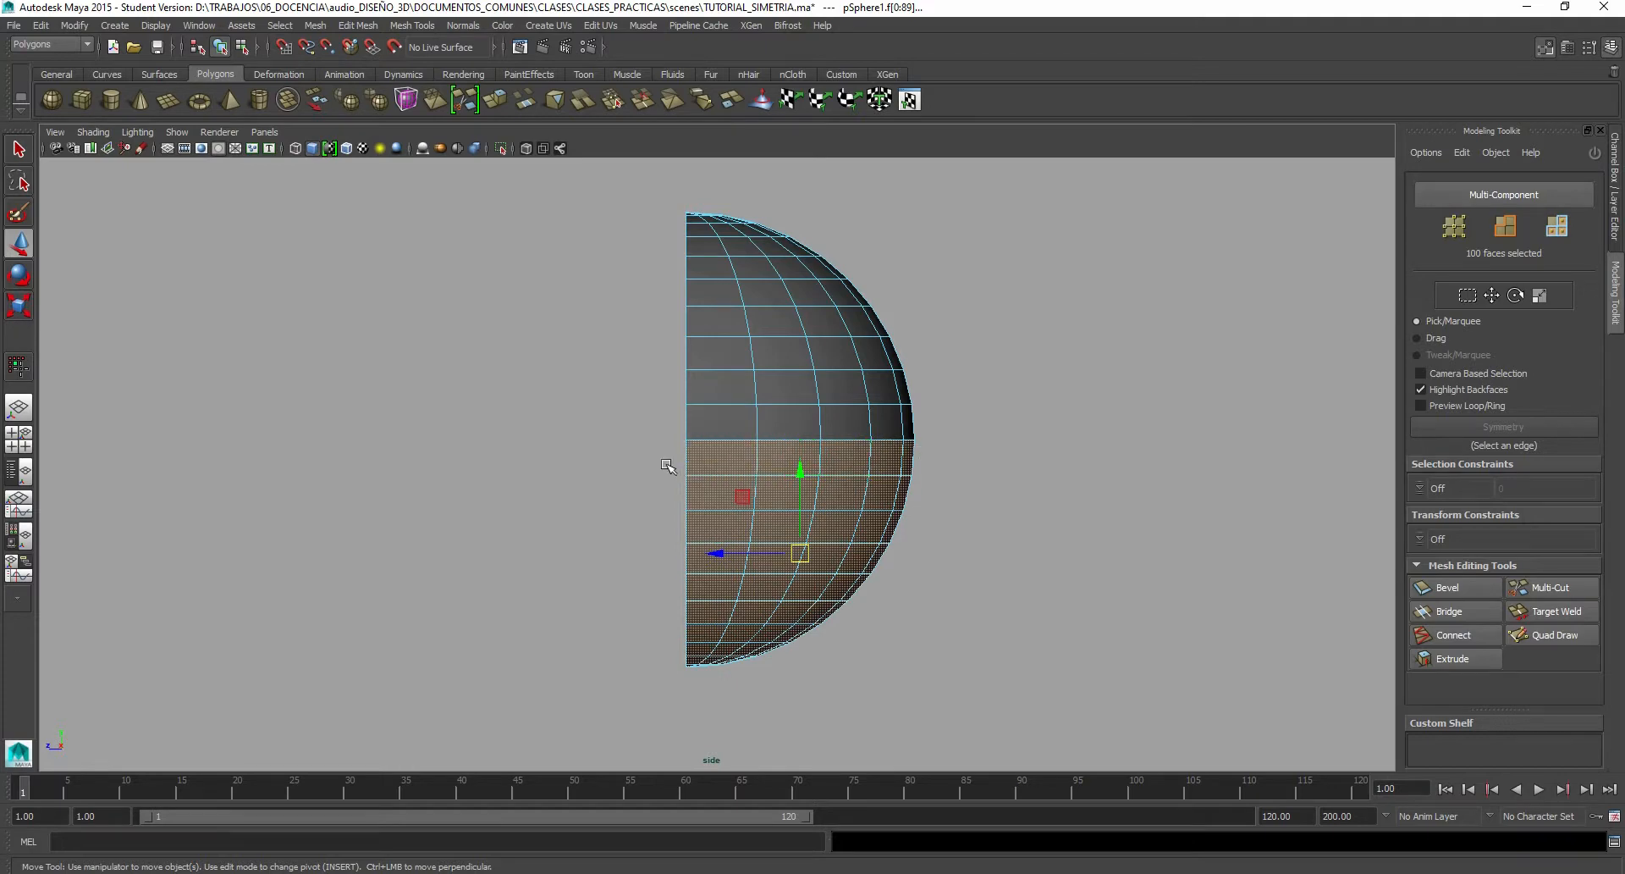
key("Delete")
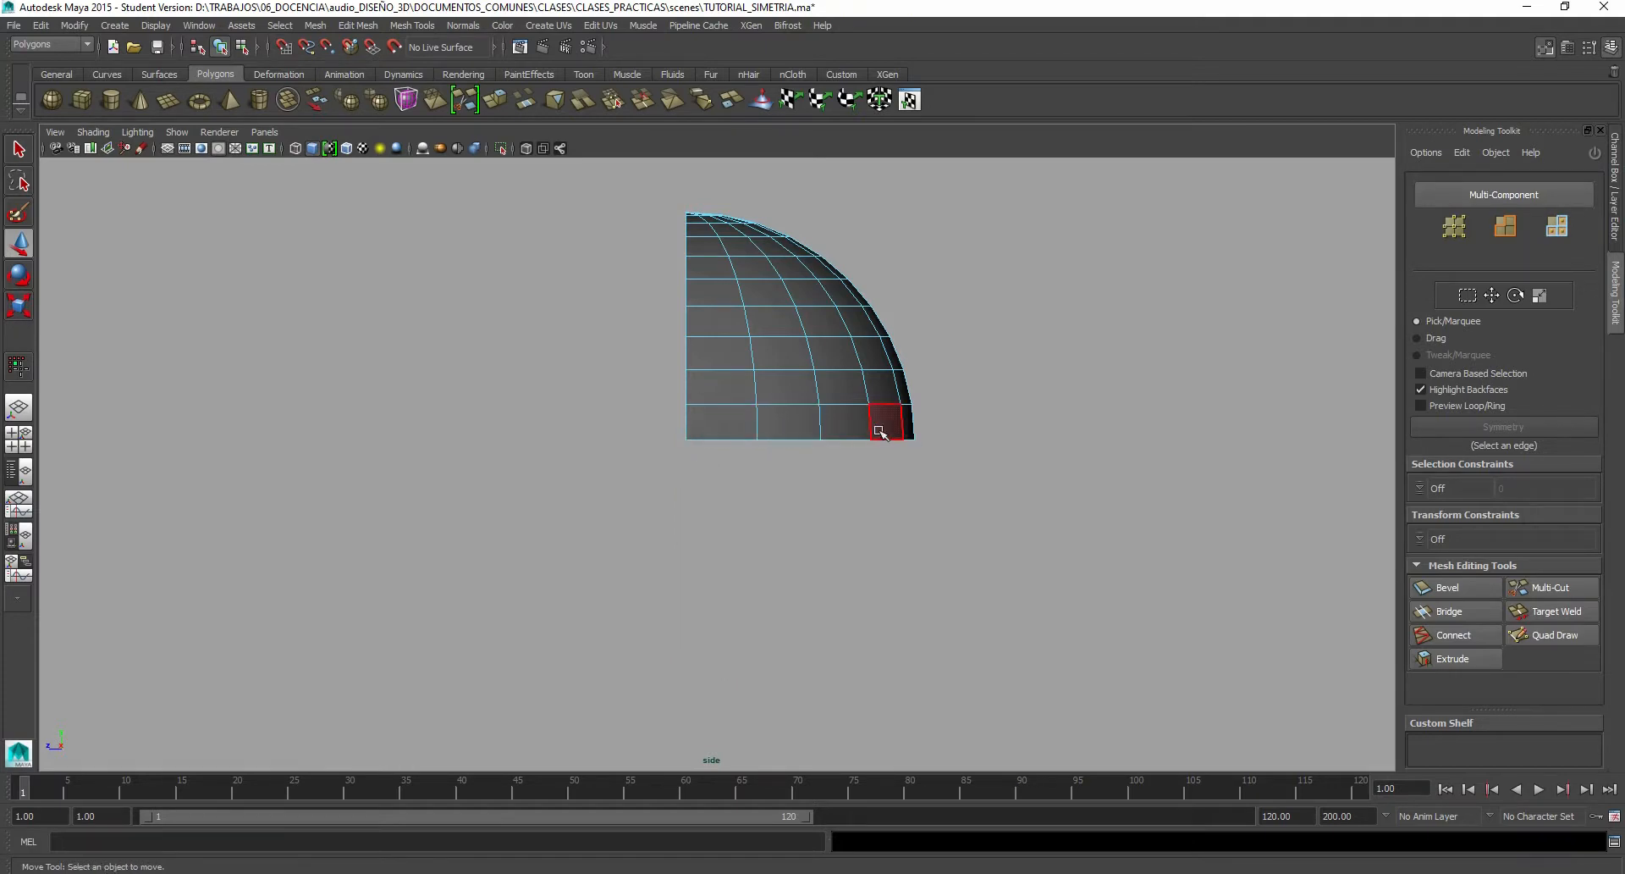
right_click_drag(817, 355, 887, 320)
left_click(721, 403)
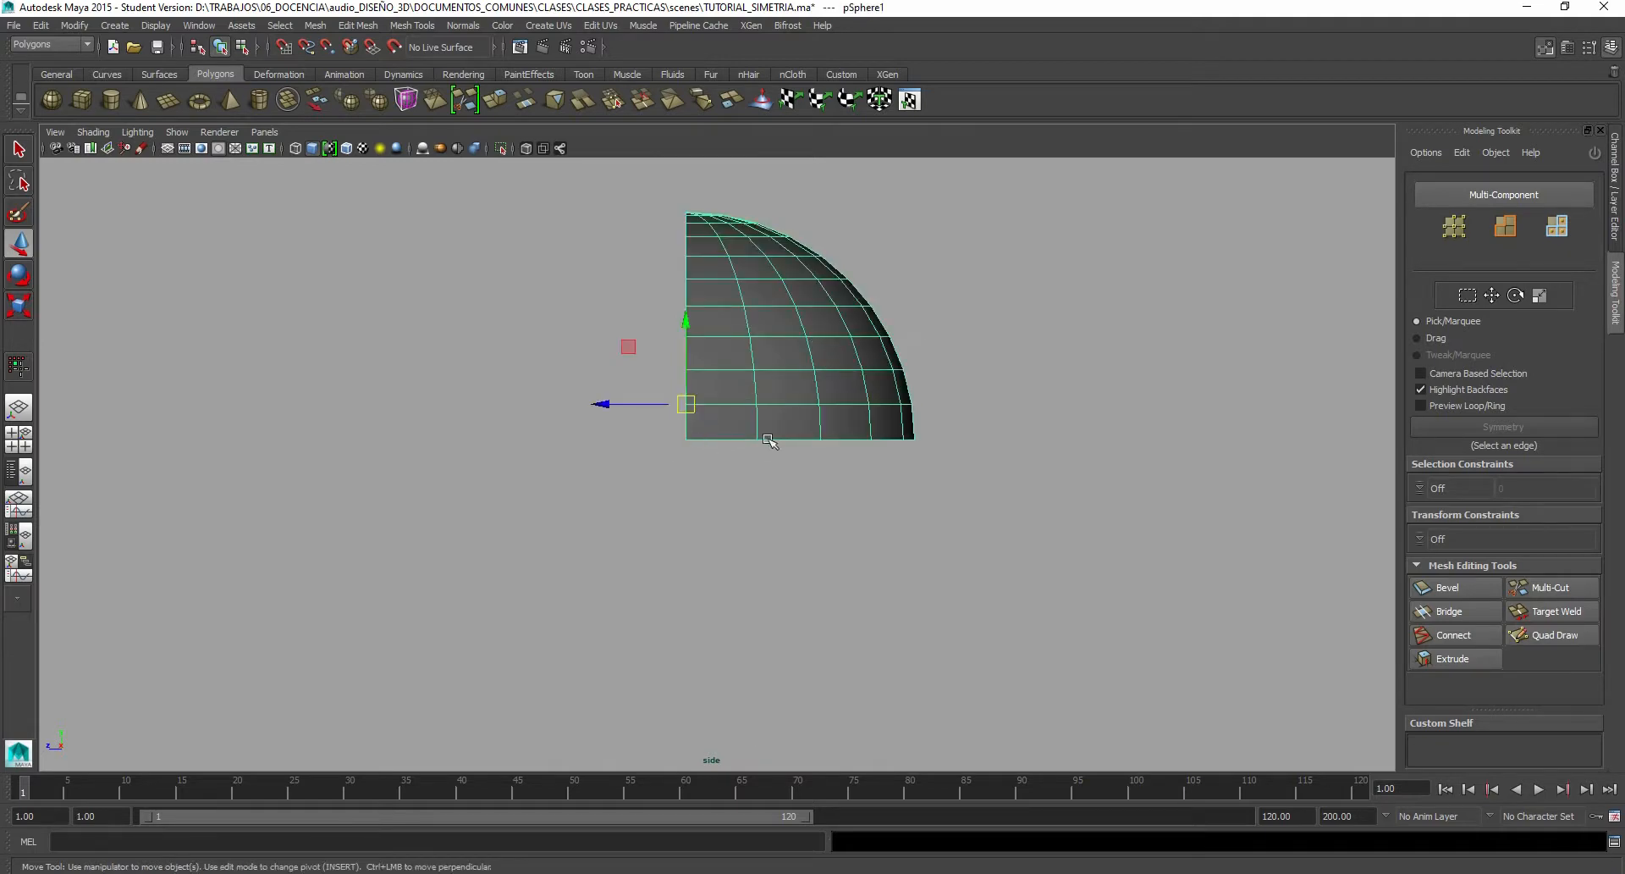
Step: Enable point snapping and snap the quarter sphere's pivot to the corner vertex where its two straight borders meet
scroll(718, 428, "up", 4)
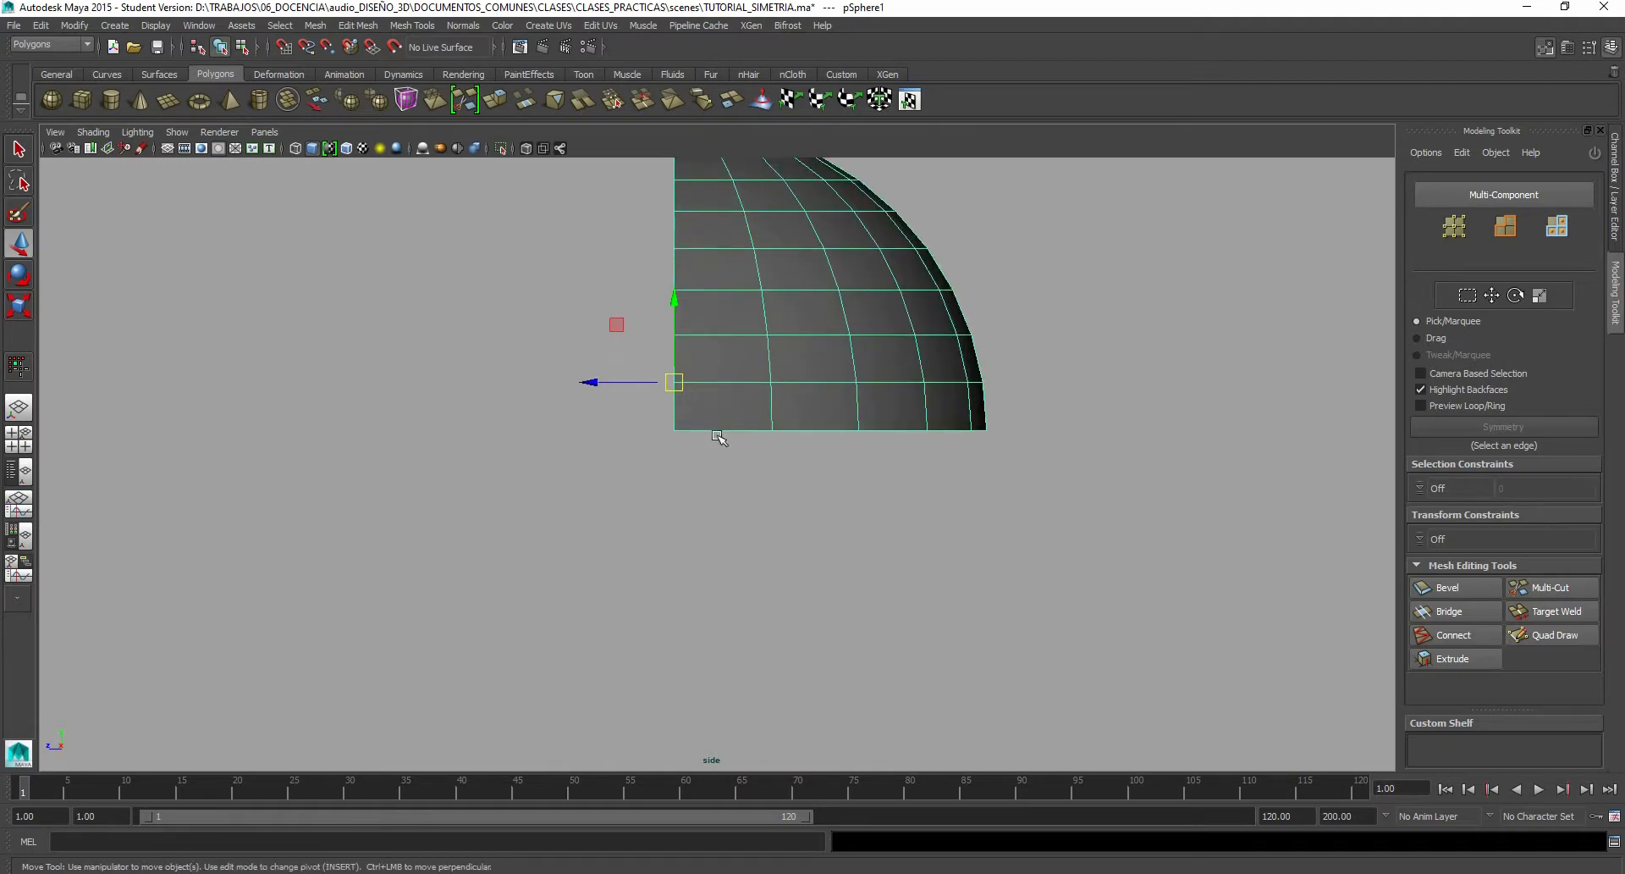
middle_click_drag(696, 500, 669, 541, "alt")
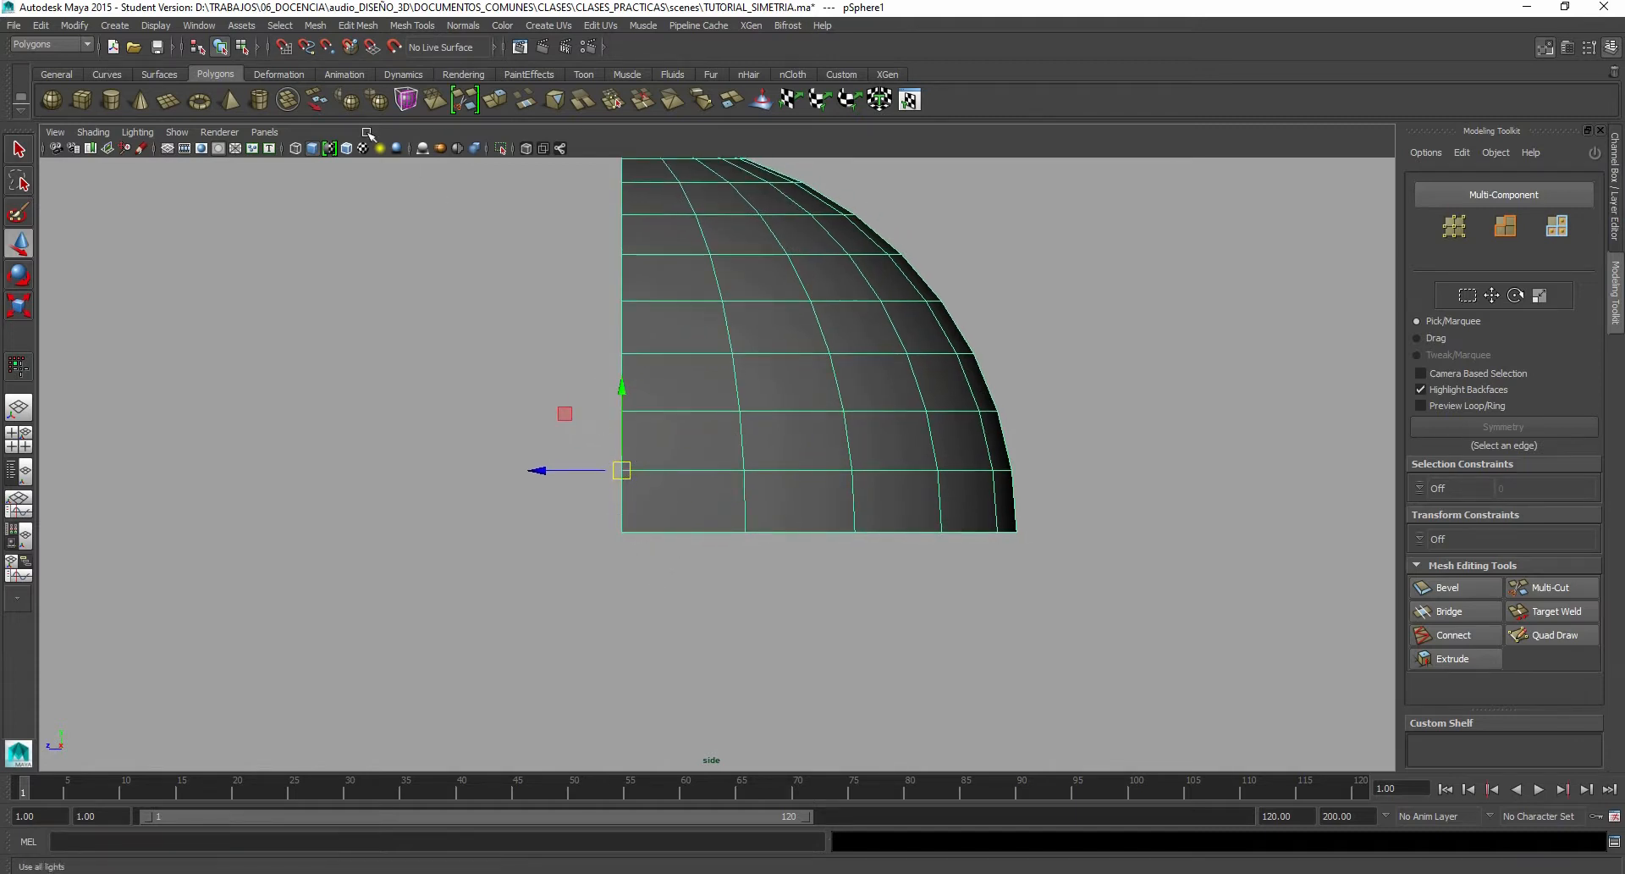
left_click(328, 47)
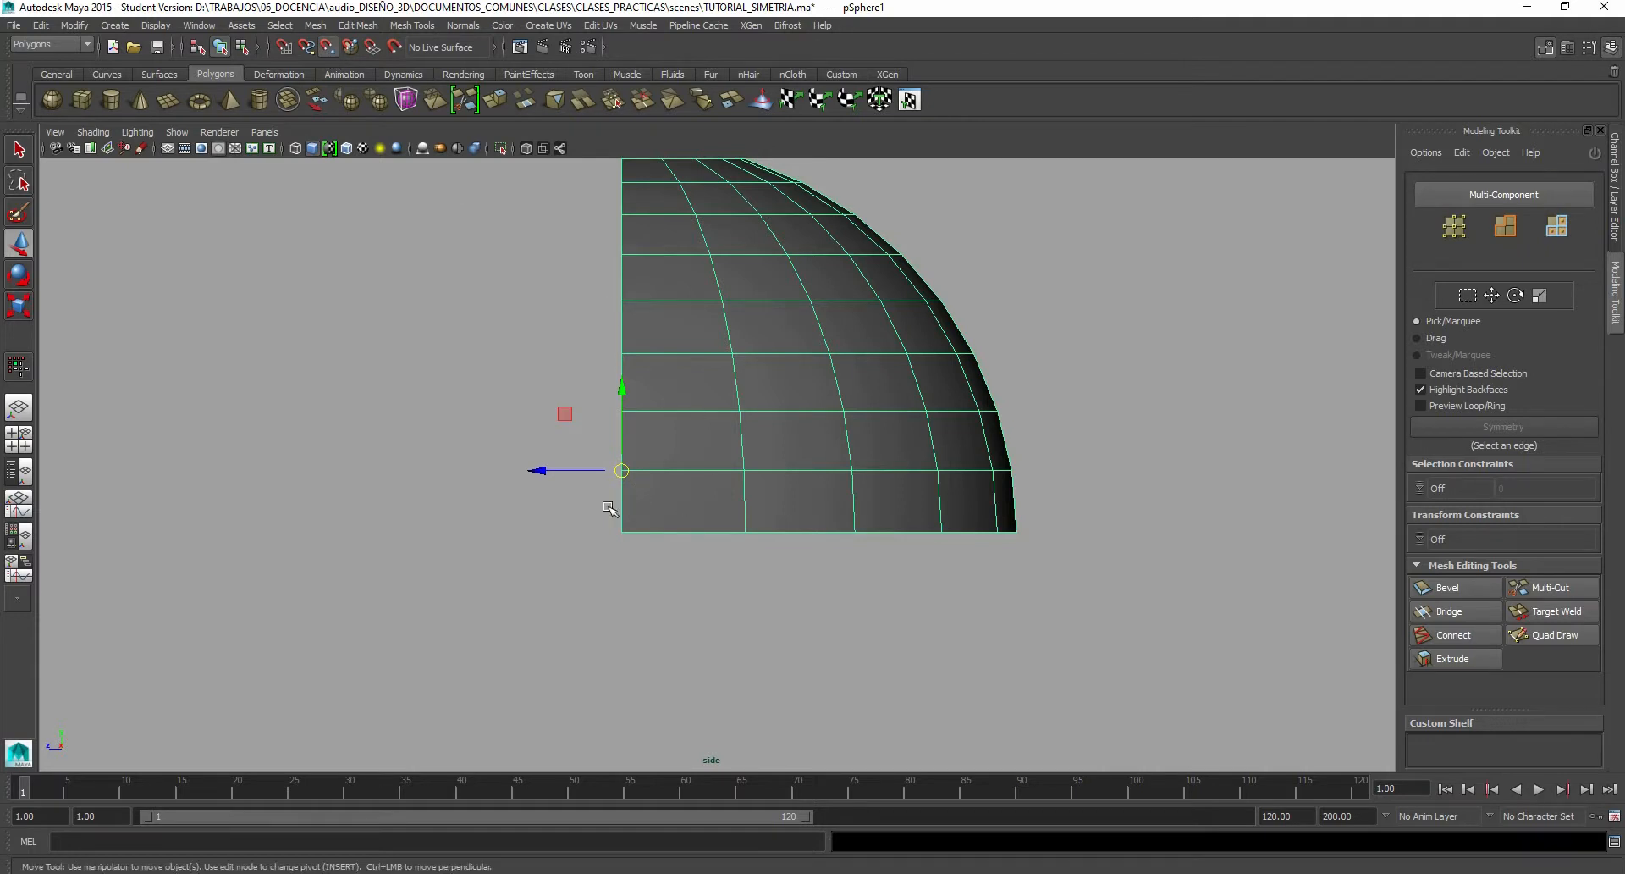
key("Insert")
left_click_drag(624, 468, 626, 524)
key("Insert")
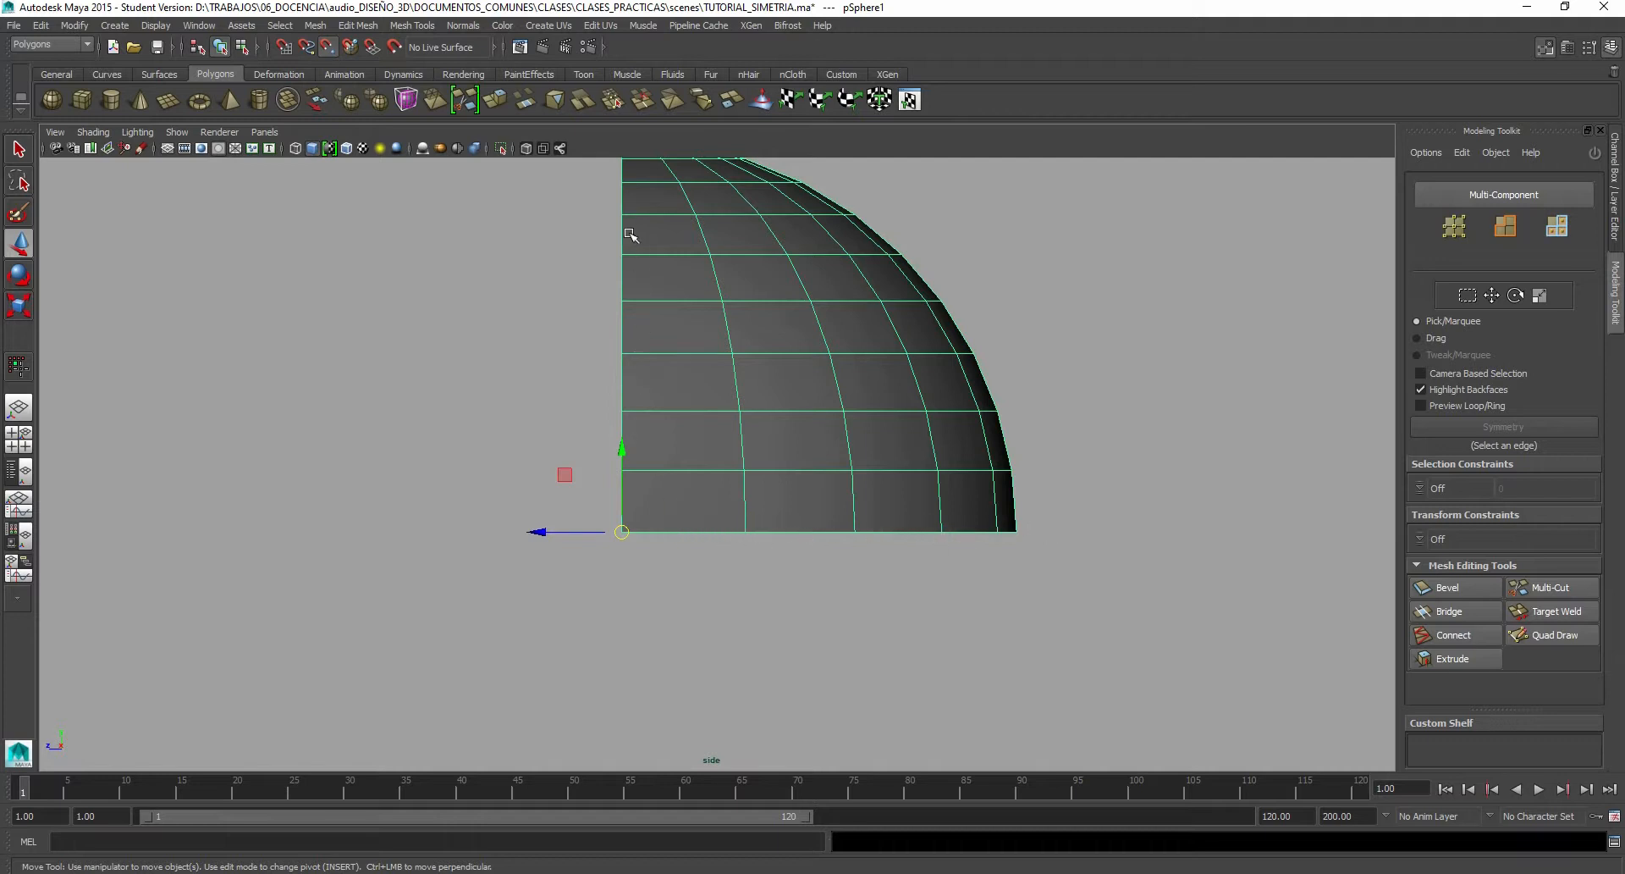
scroll(623, 603, "down", 2)
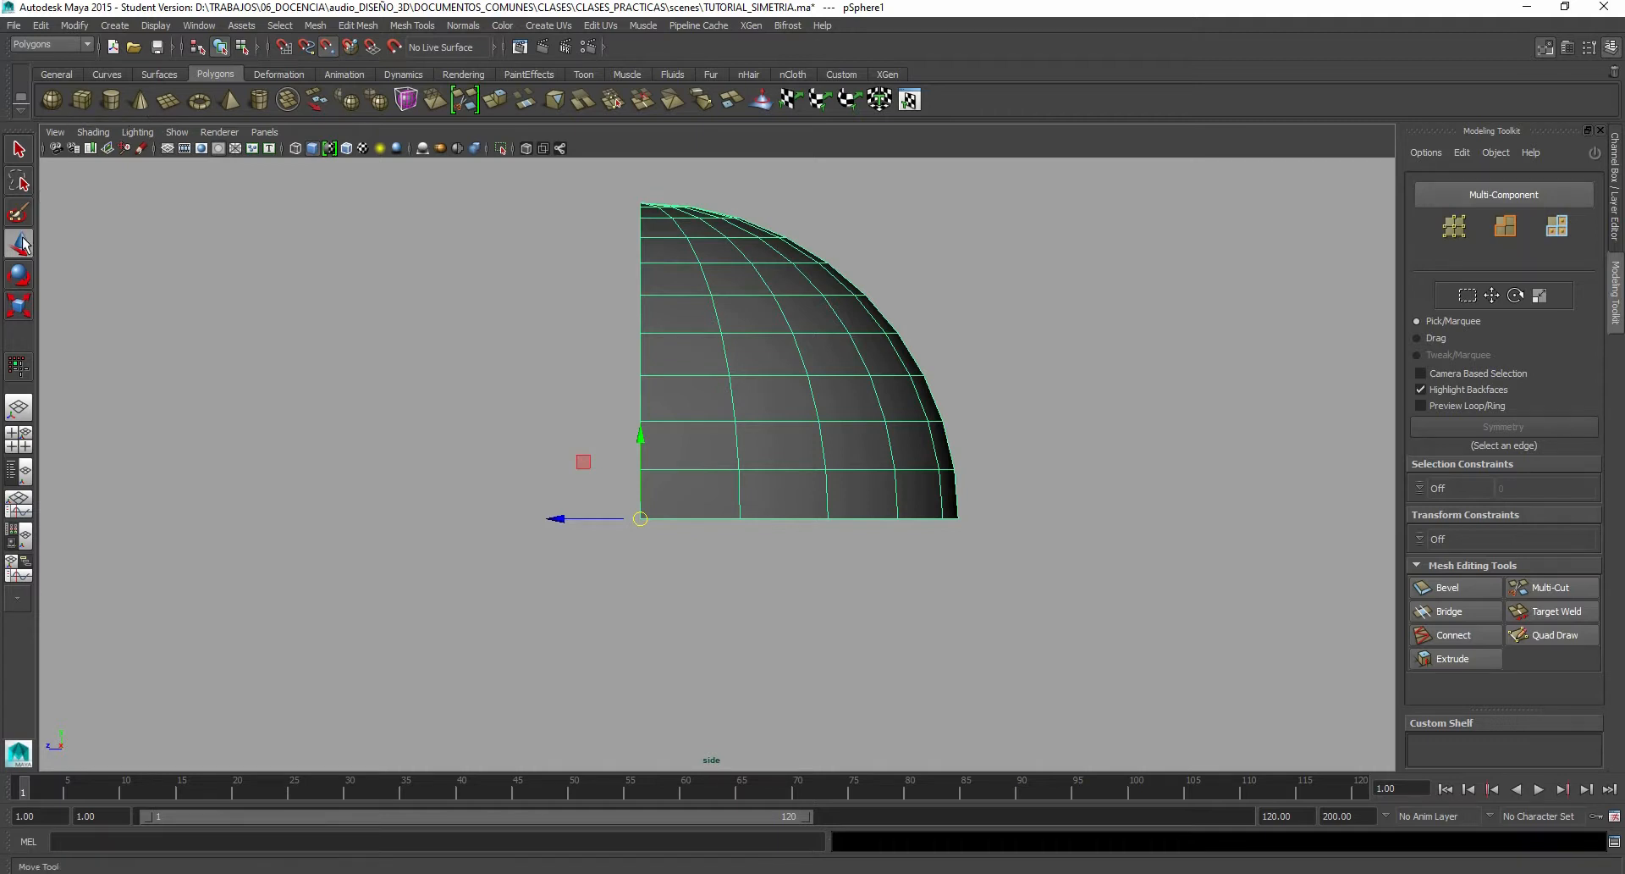
scroll(663, 369, "up", 1)
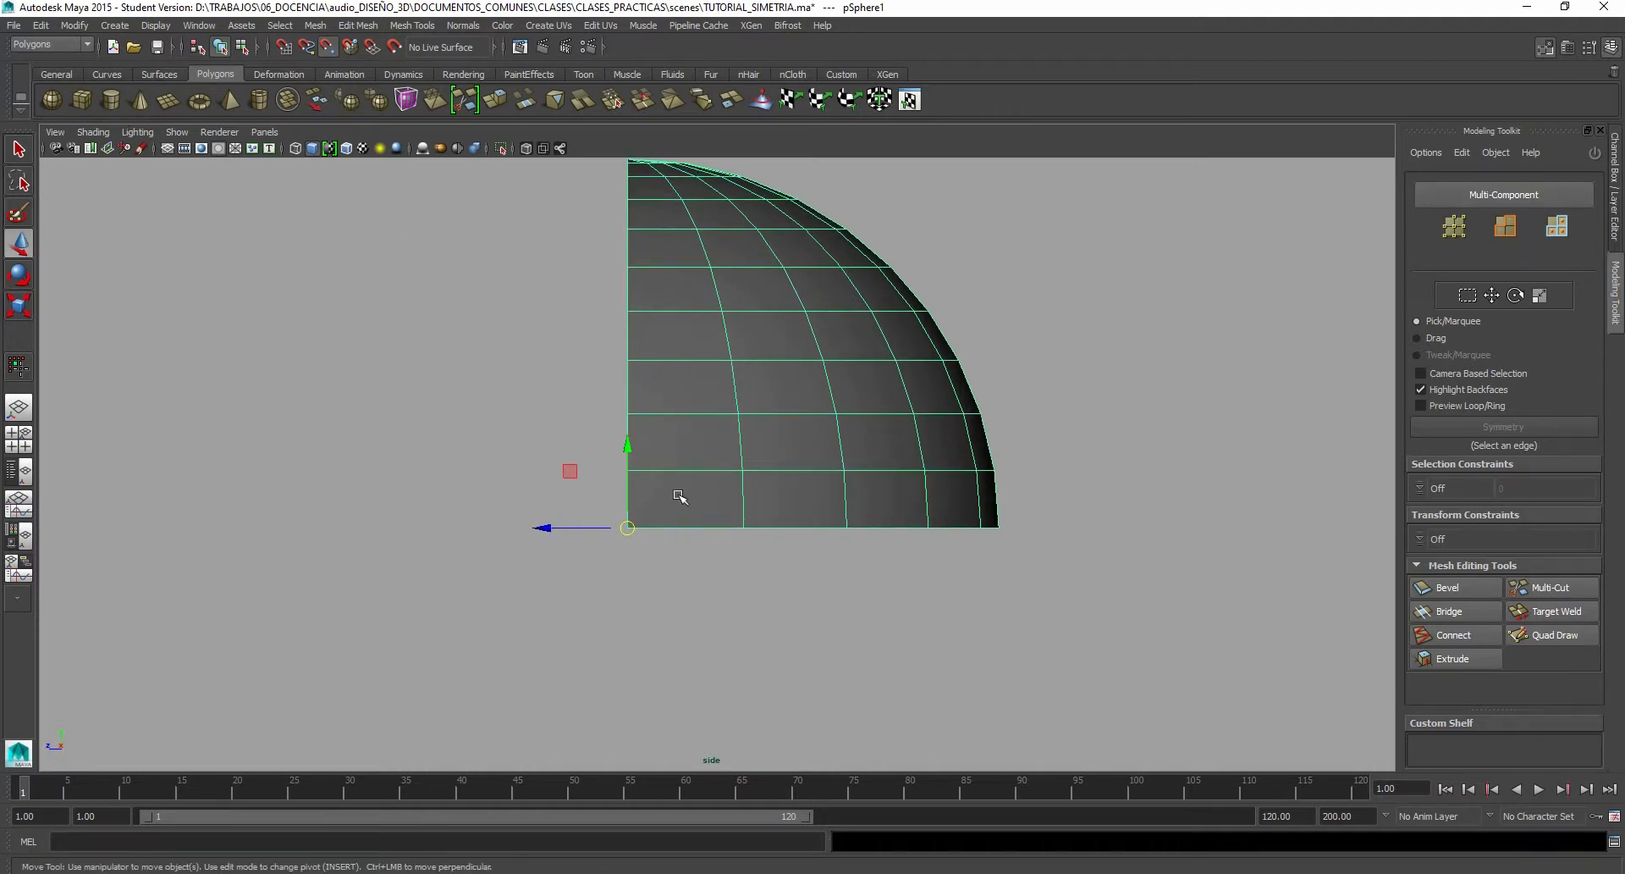
middle_click_drag(556, 388, 592, 453, "alt")
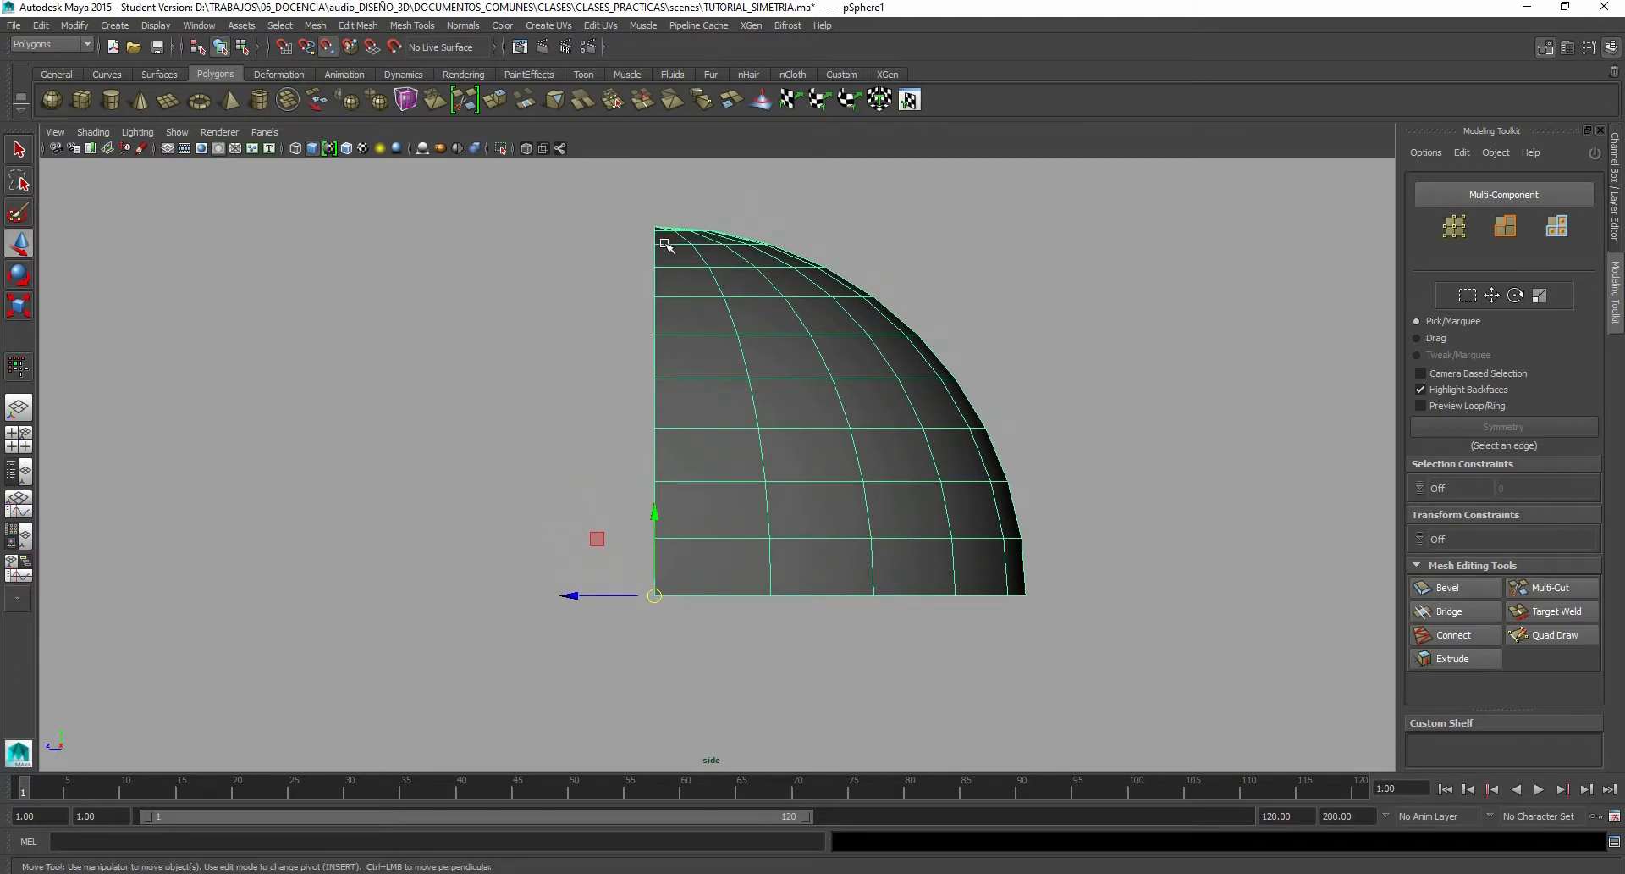
left_click(654, 596)
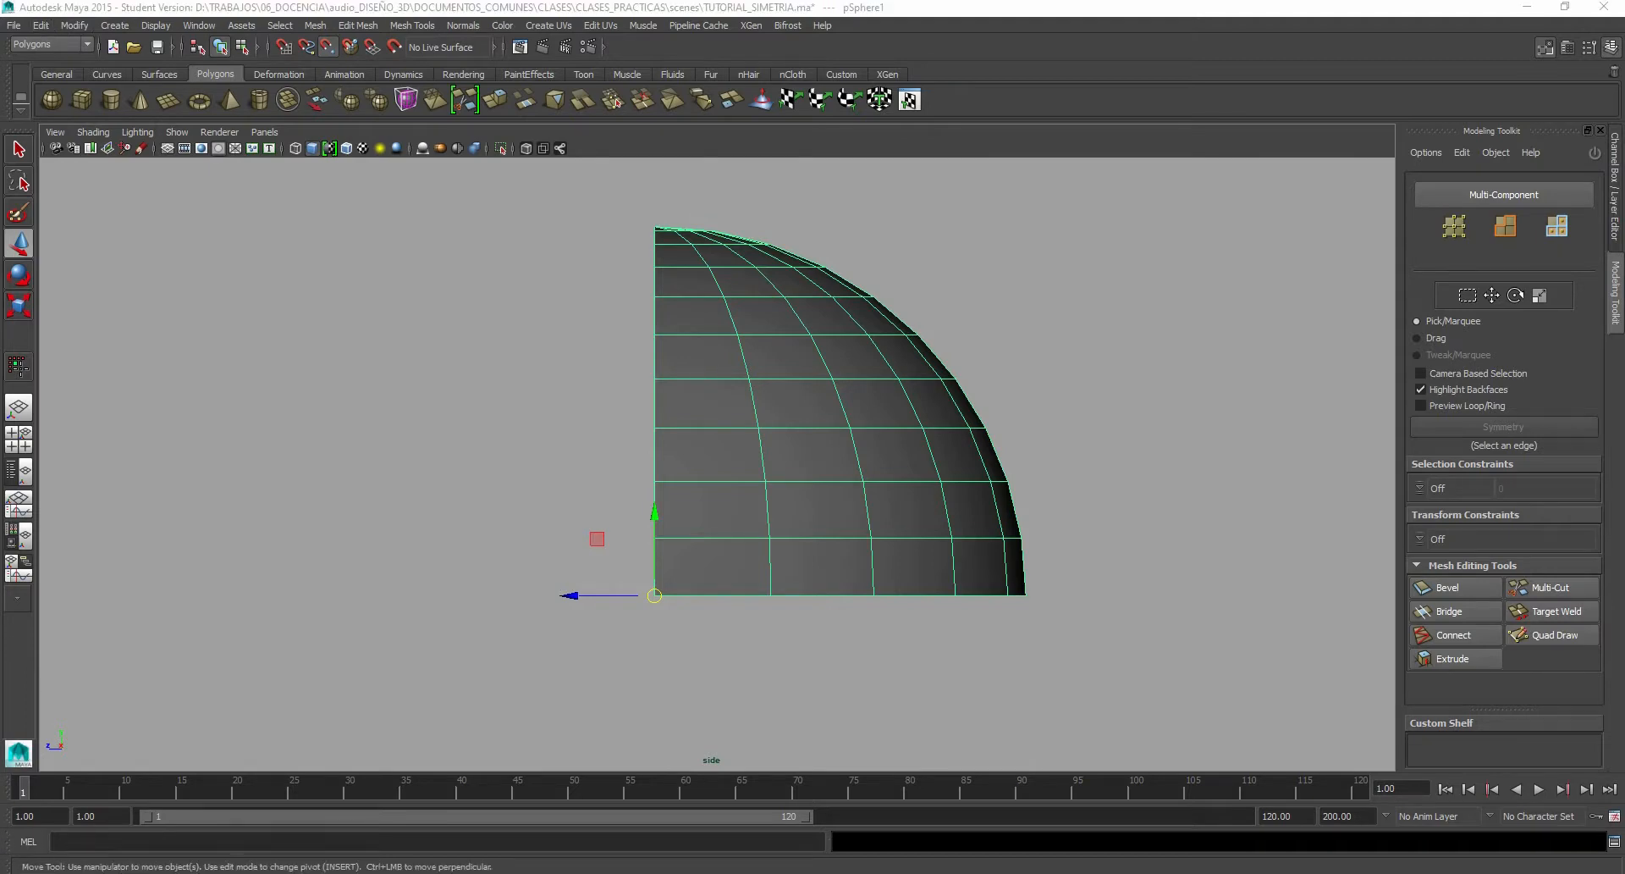
Step: Magnify the screen to 200% and open the Duplicate Special options, moving the dialog to a readable spot
key("super")
key("super+plus")
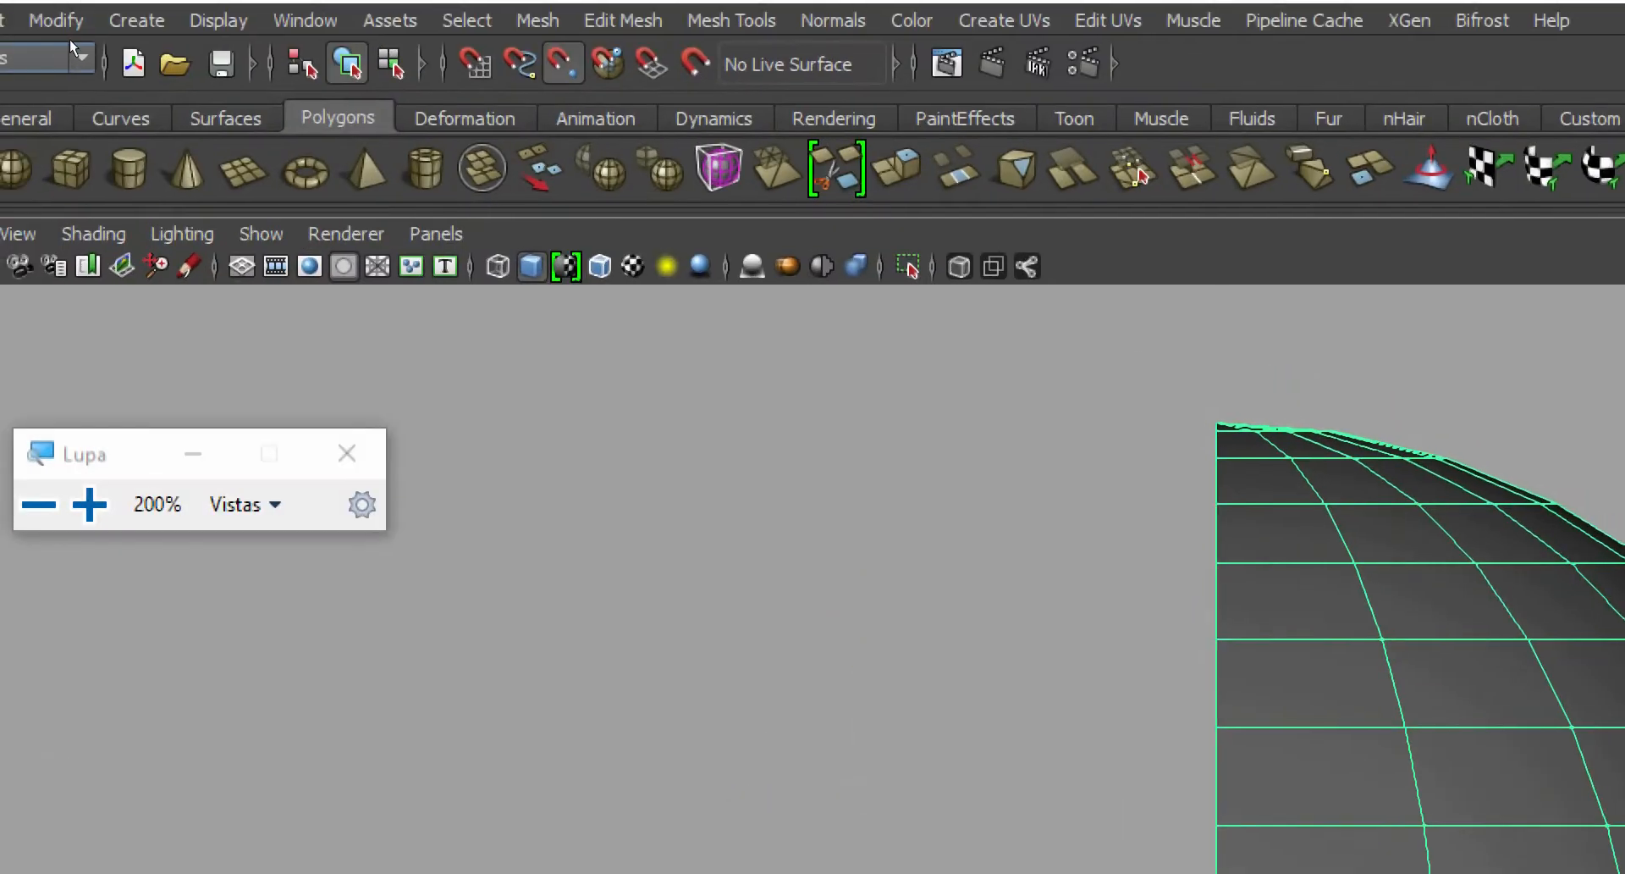
left_click(81, 51)
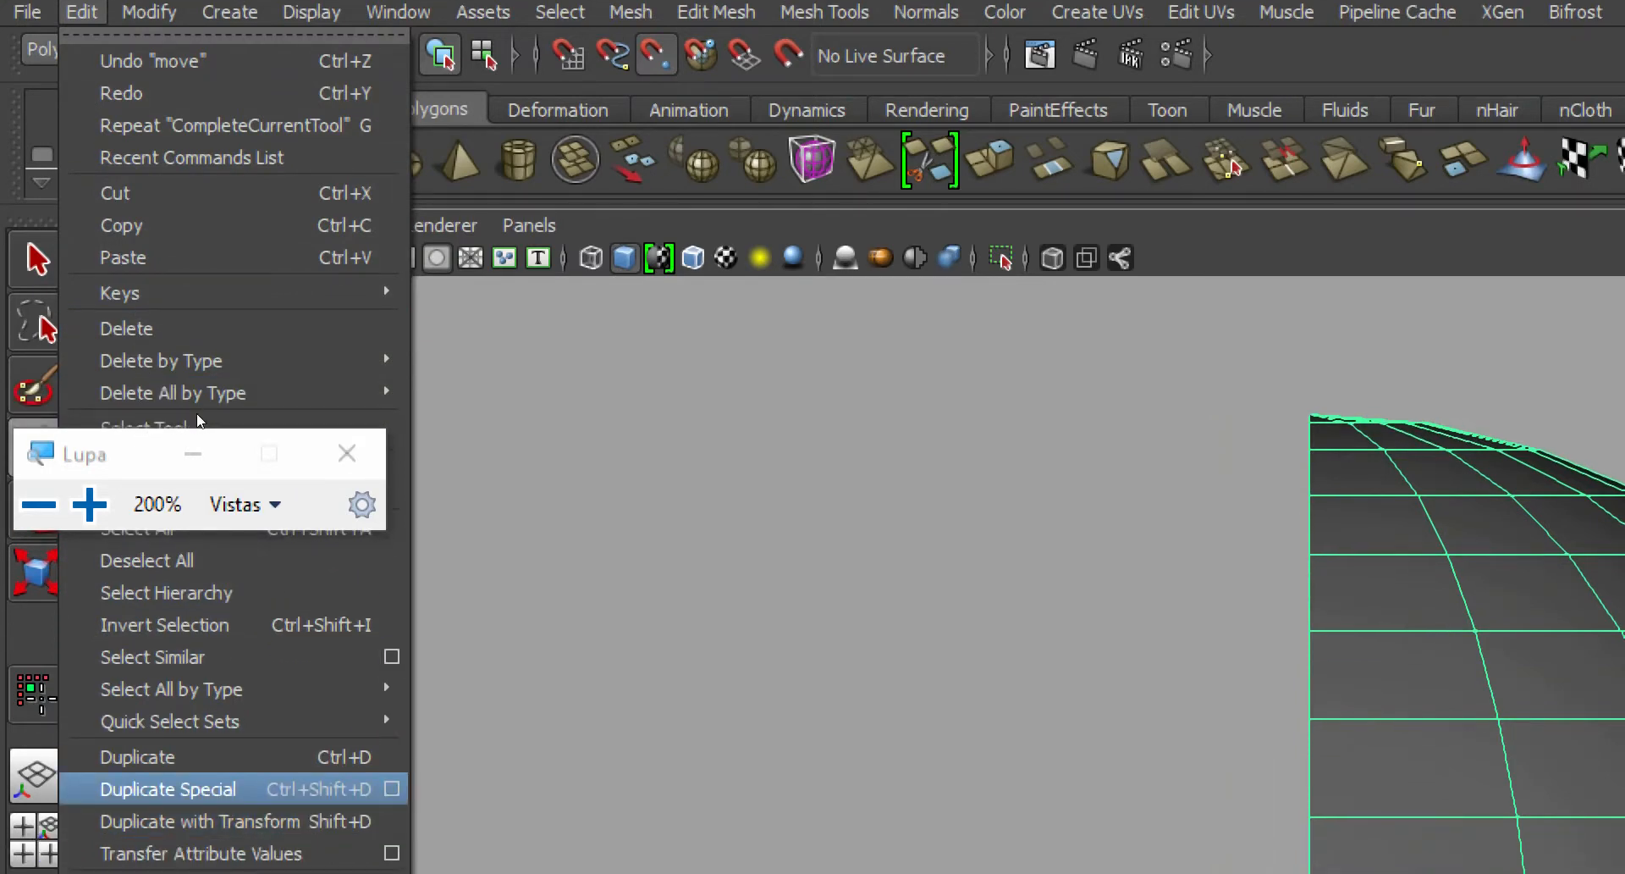
left_click(391, 788)
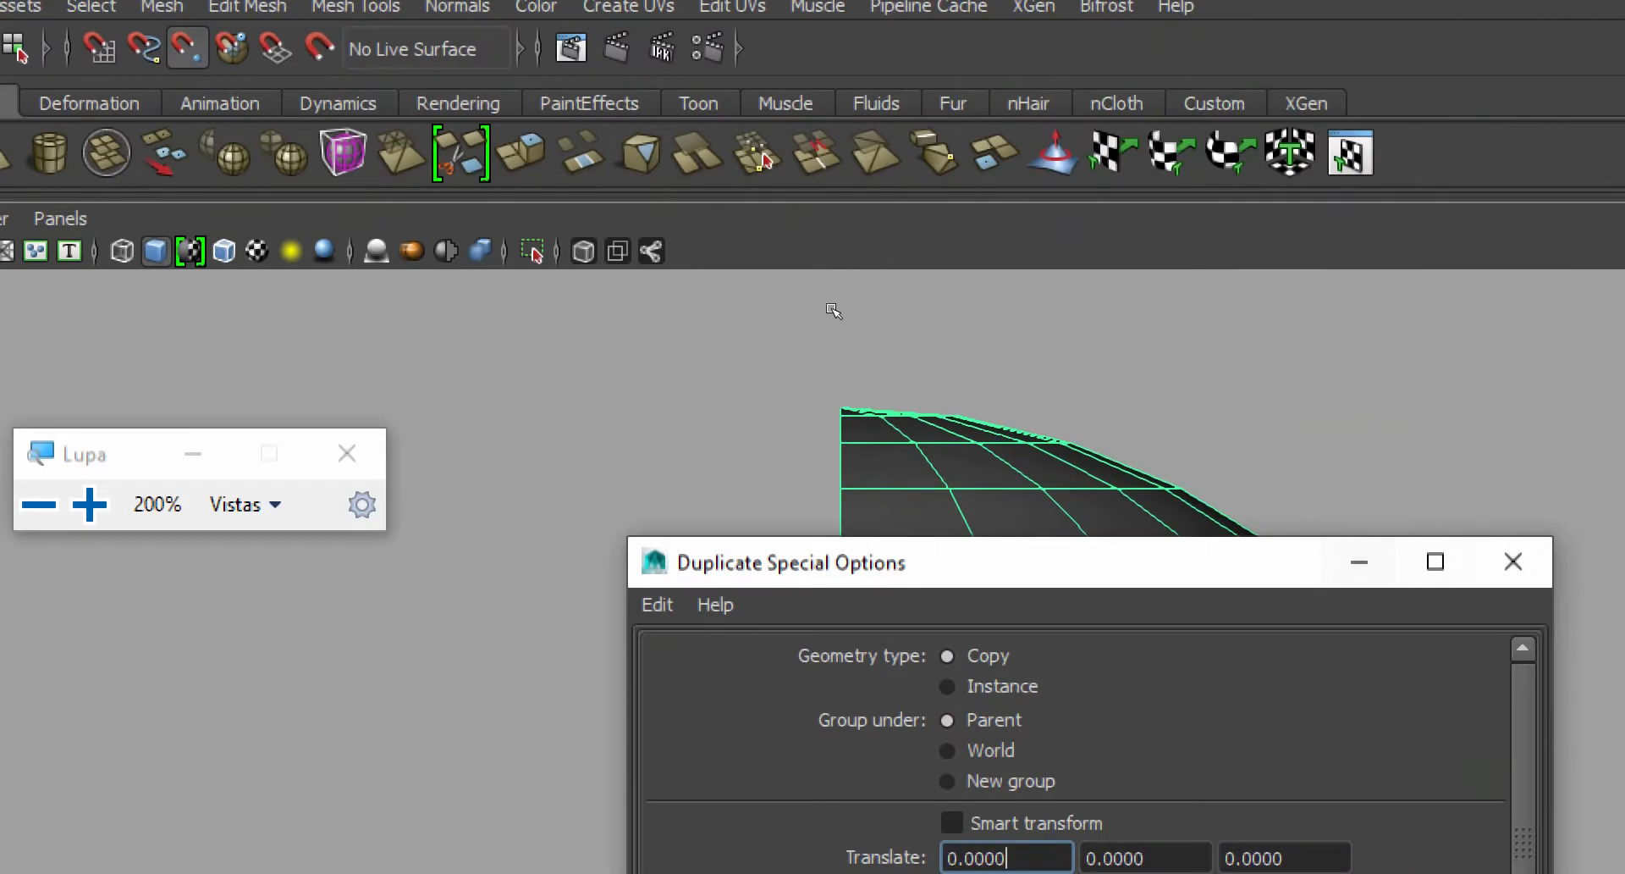
left_click_drag(1185, 563, 605, 273)
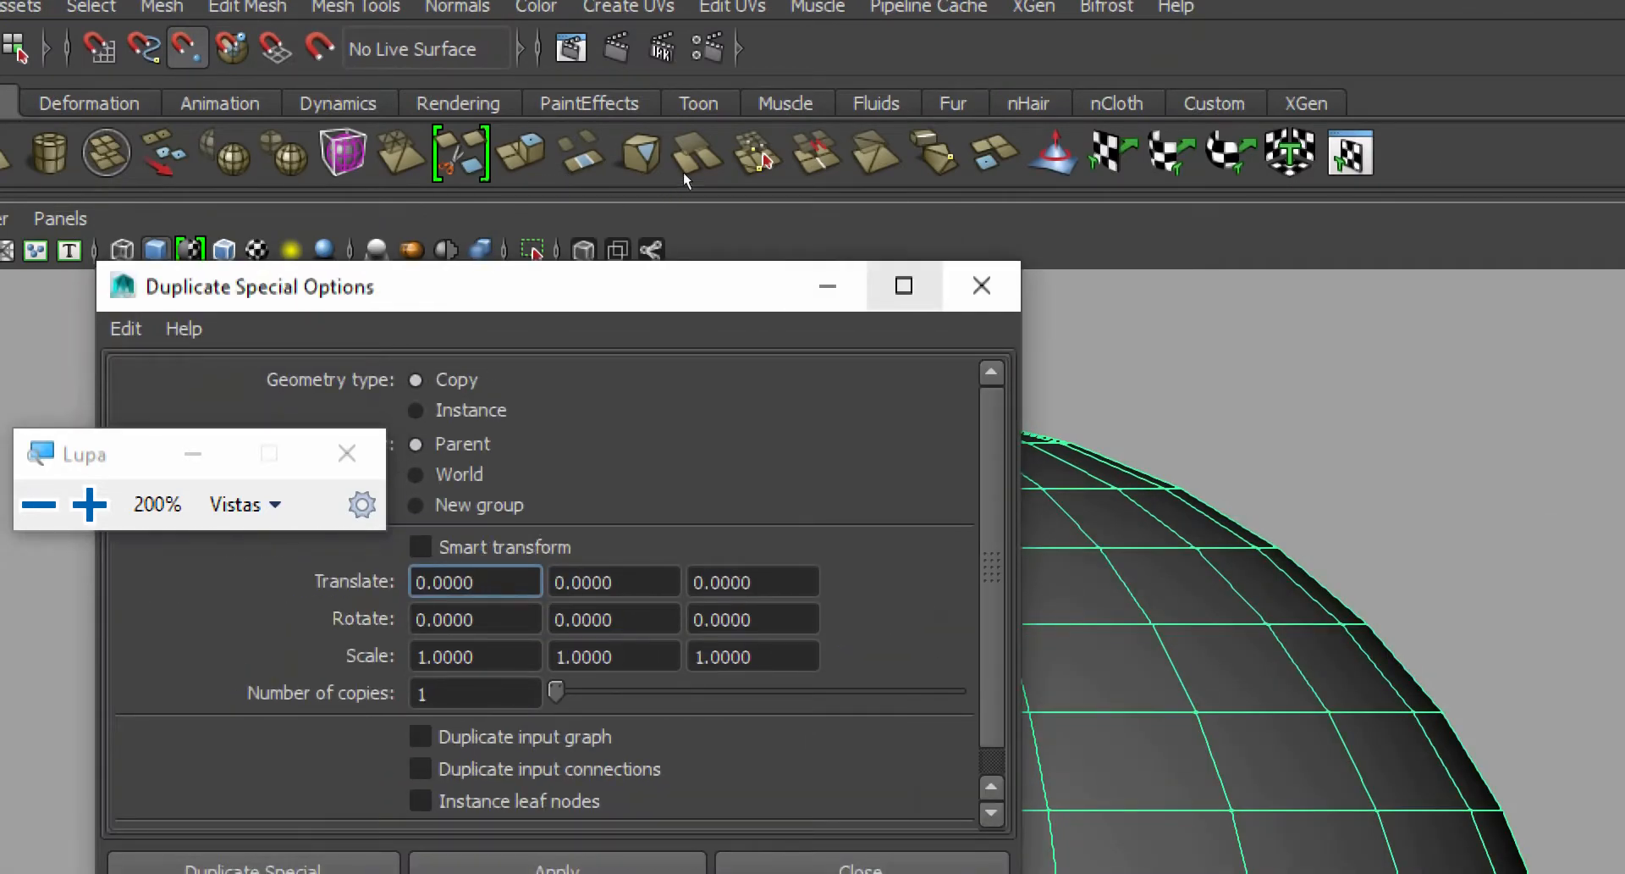
left_click_drag(566, 161, 907, 171)
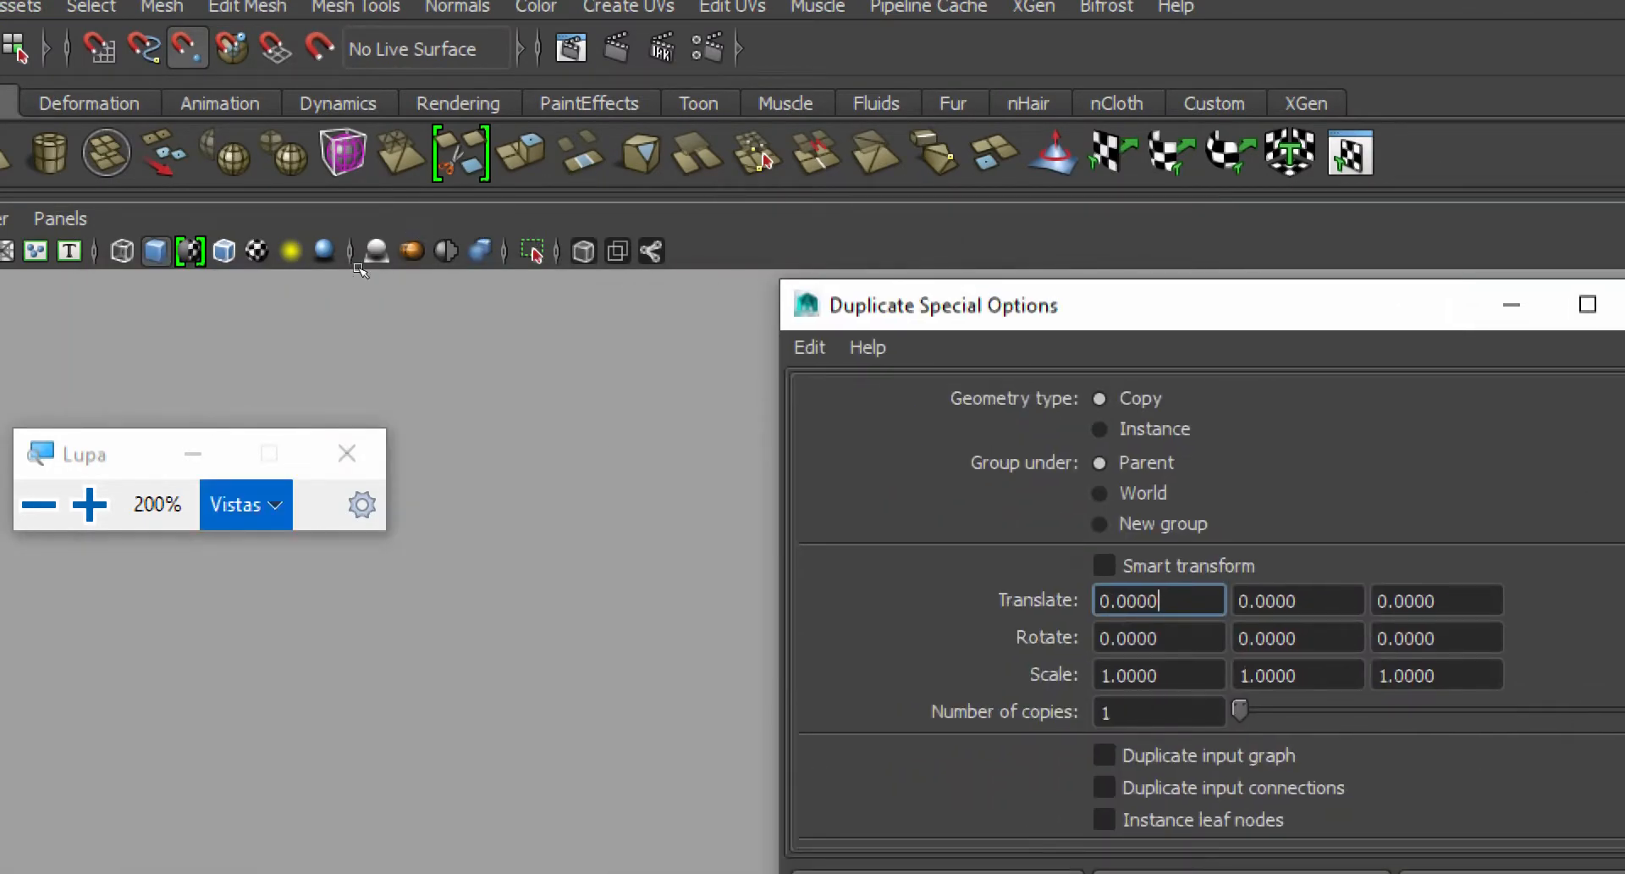
Step: Close the screen magnifier, bring up the Duplicate Special options again, and move the dialog off the quarter sphere's vertical border
left_click(347, 453)
left_click_drag(813, 176, 328, 241)
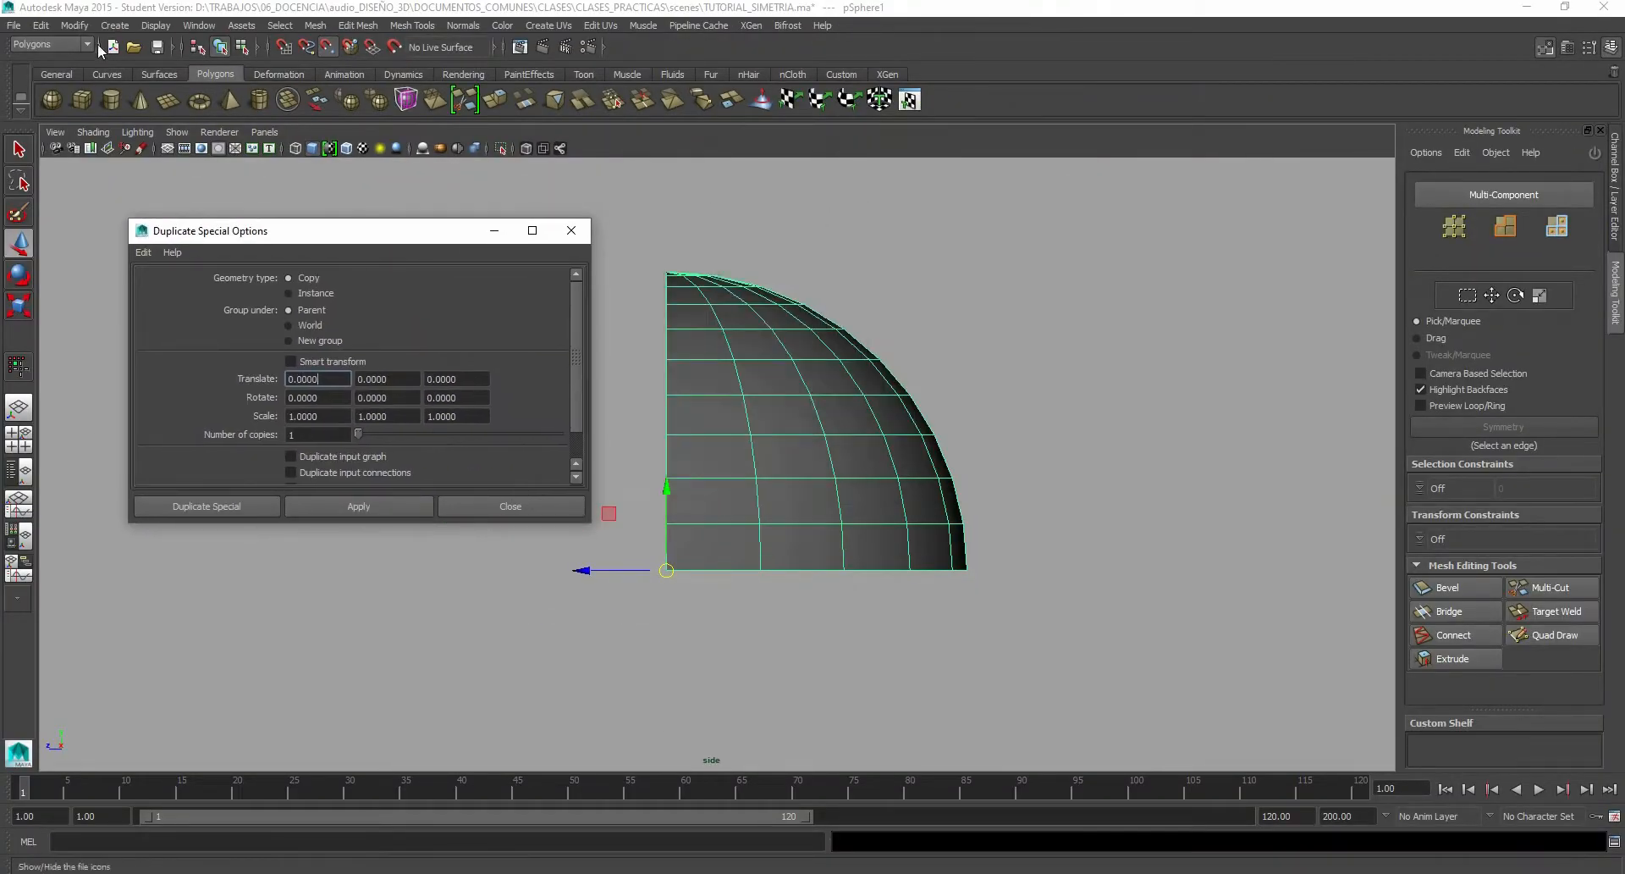
left_click(42, 24)
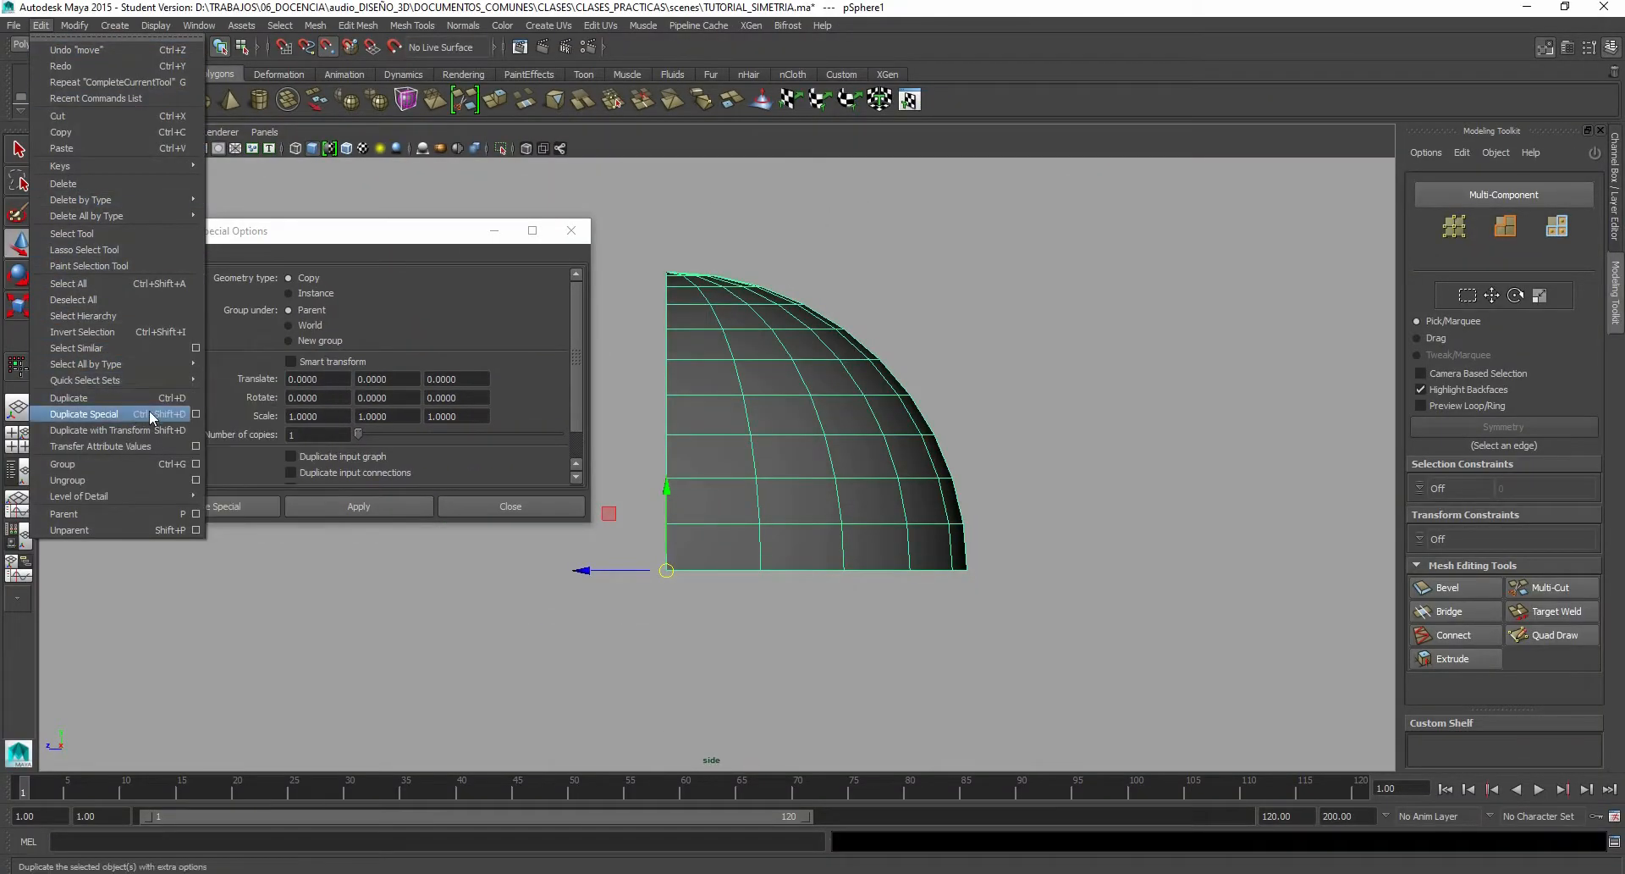
left_click(202, 413)
left_click_drag(310, 229, 1072, 212)
Step: Set the Duplicate Special X scale to -1, apply it to the quarter sphere, and clear the selection
double_click(1088, 392)
left_click(1070, 396)
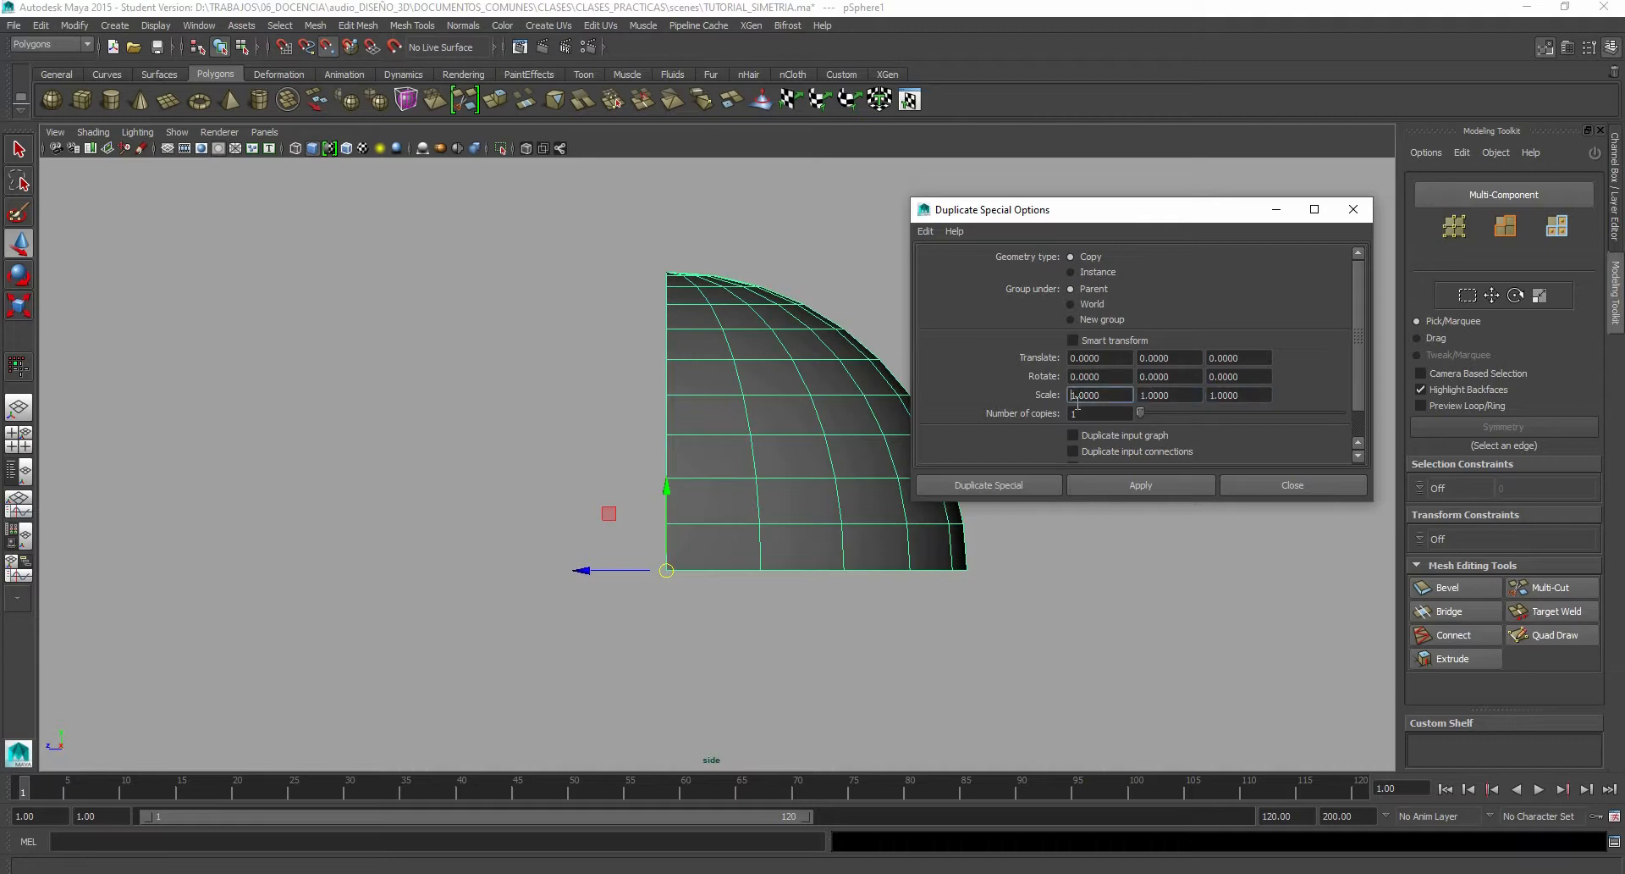
key("Return")
left_click(1170, 484)
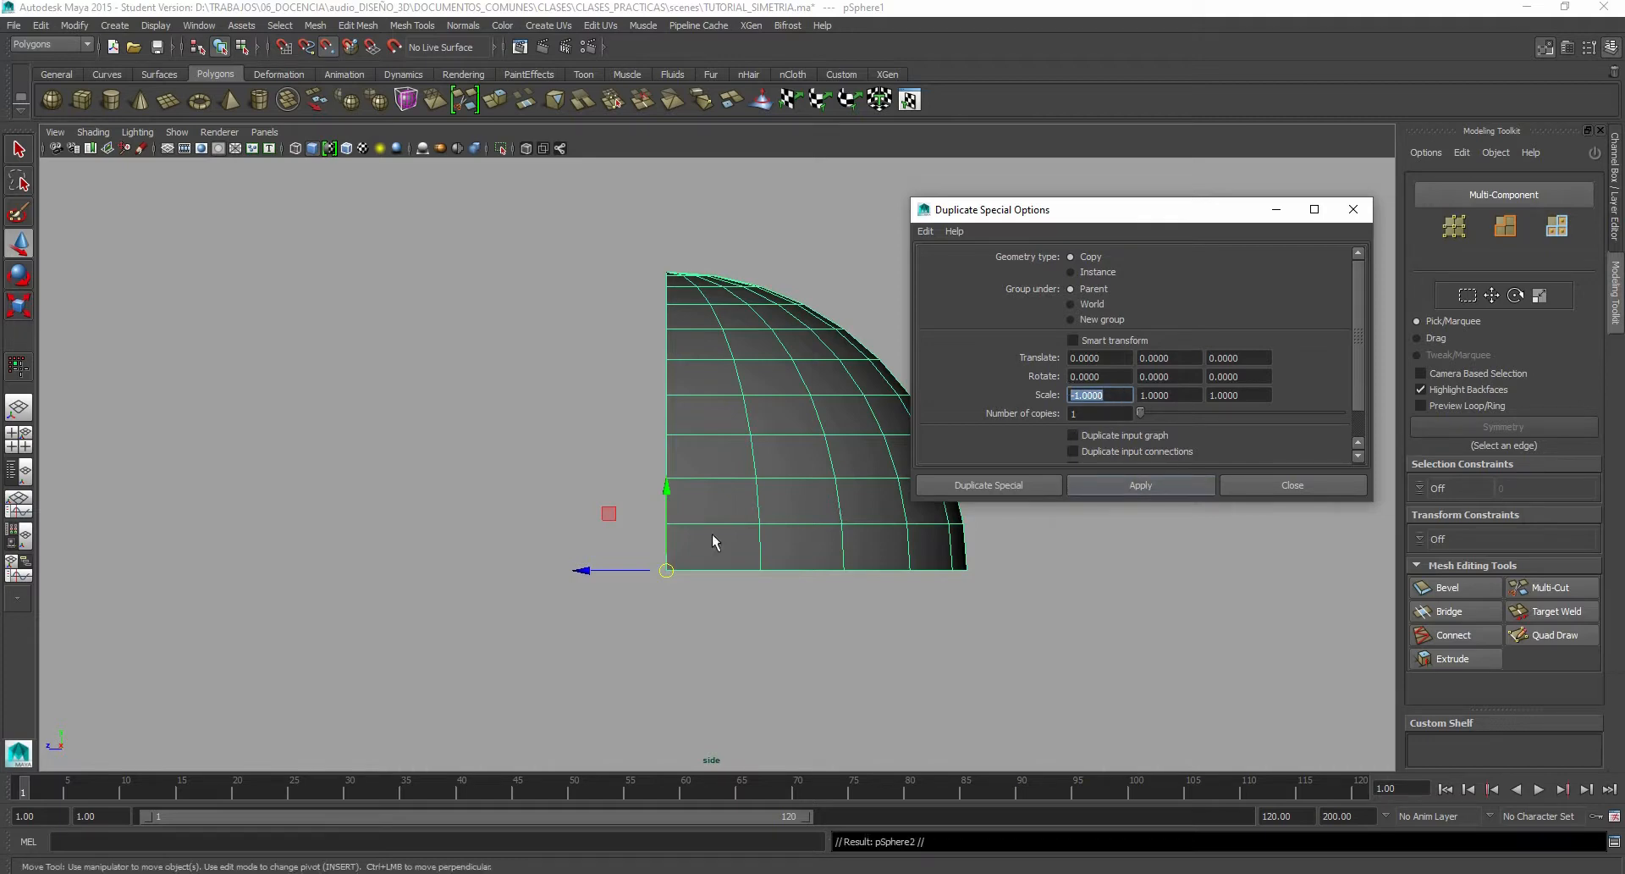
scroll(561, 531, "down", 1)
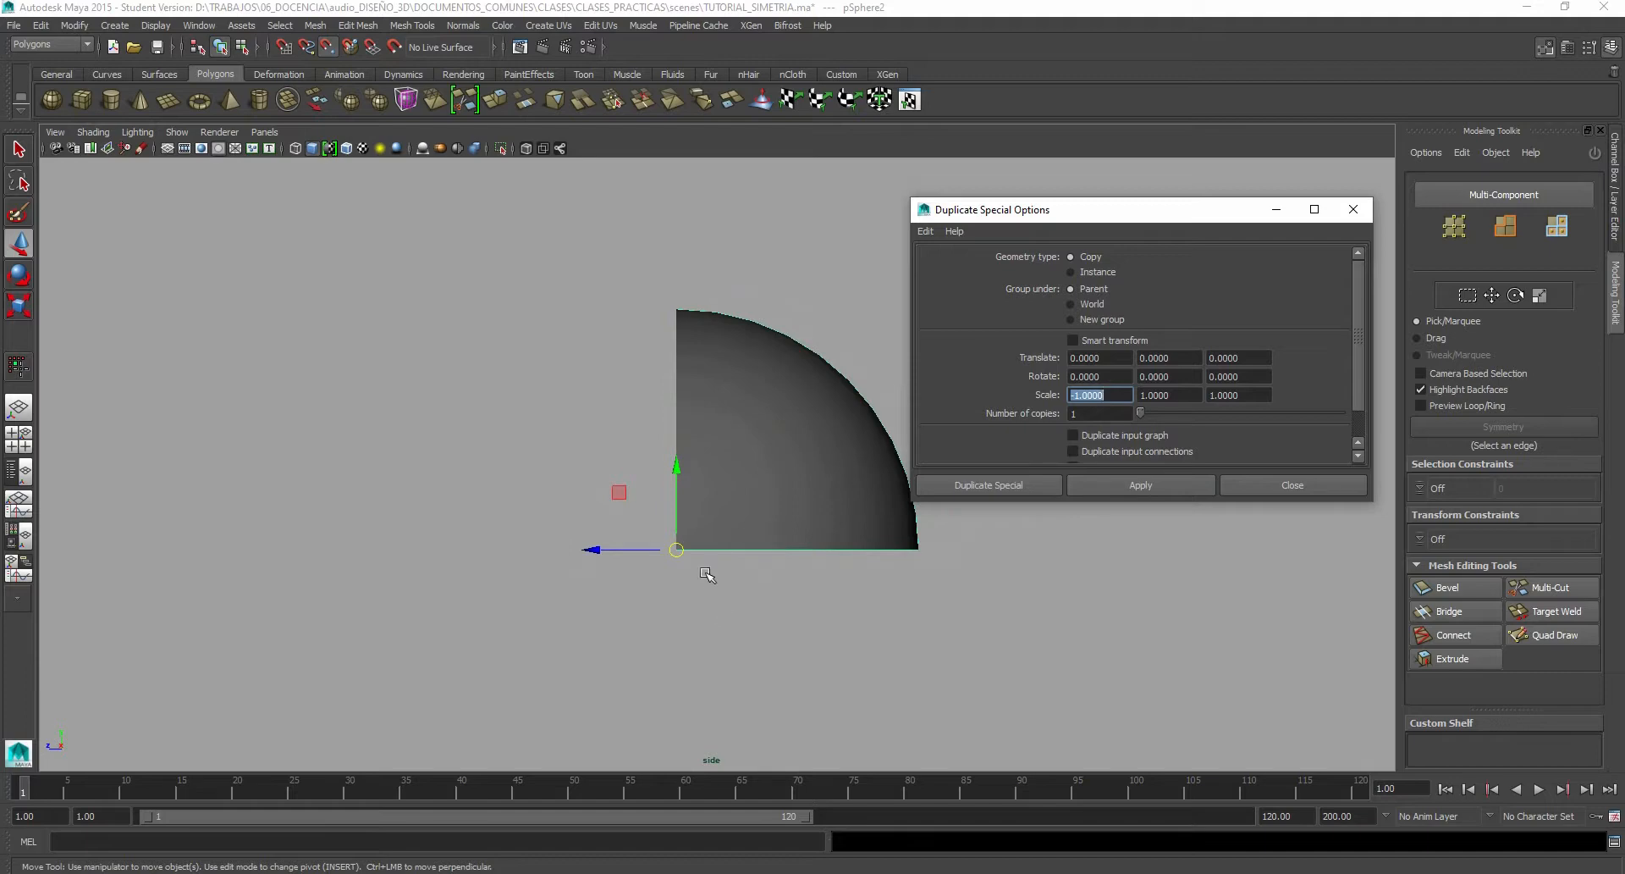
scroll(644, 576, "down", 1)
left_click(599, 395)
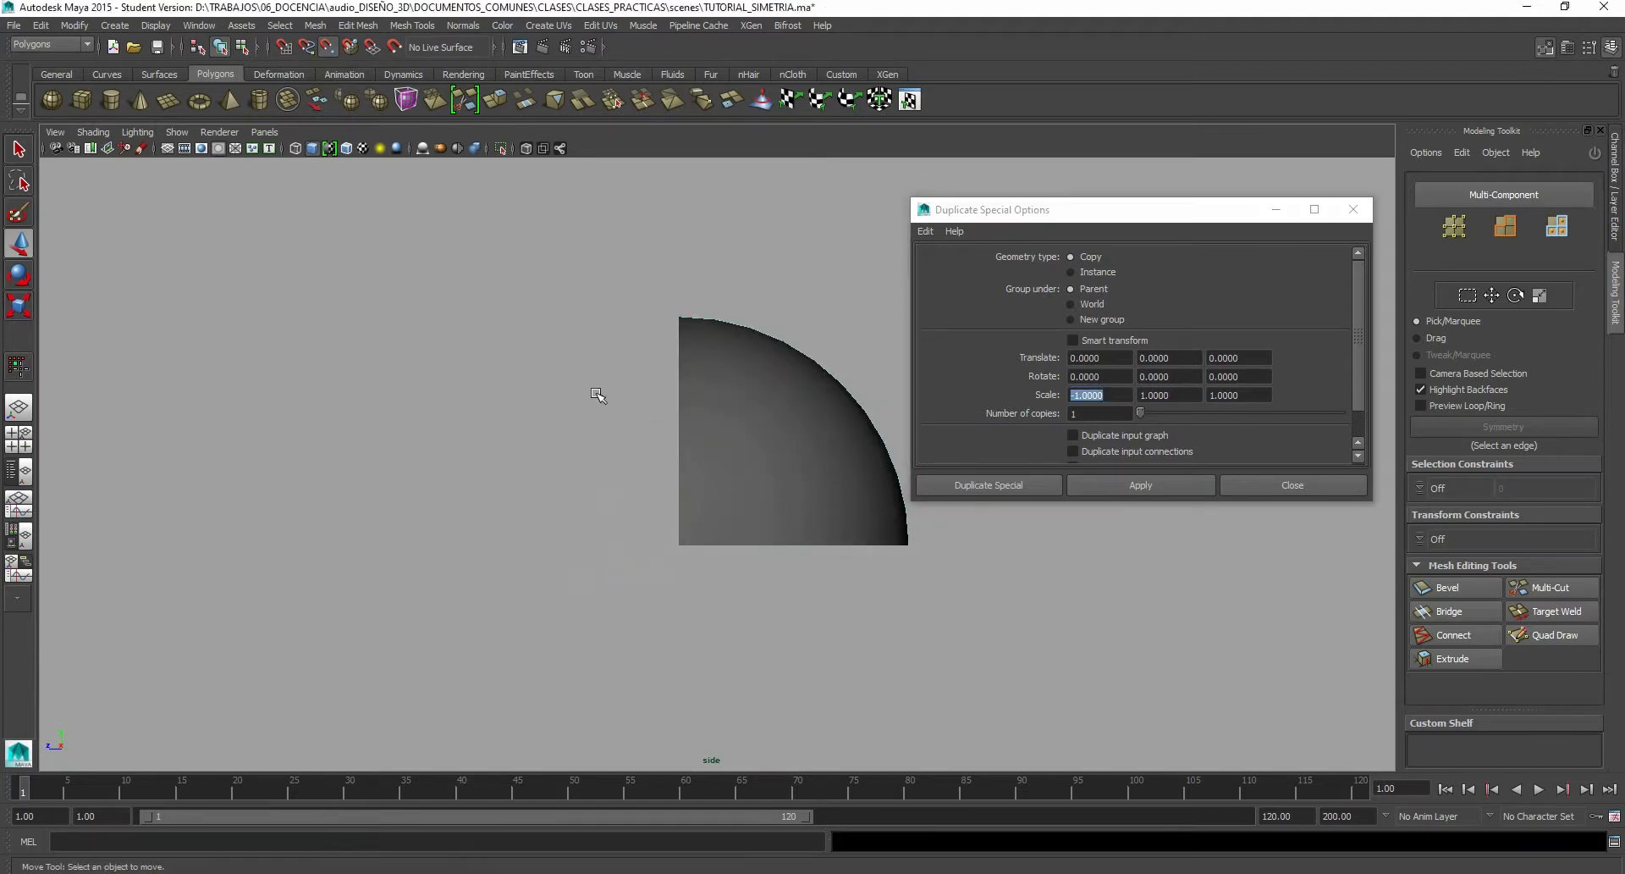
Step: In the perspective view, undo the cleared selection and the quarter sphere's X-mirrored duplicate
key("space")
key("space")
left_click_drag(669, 380, 602, 497, "alt")
key("ctrl+z")
key("ctrl+z")
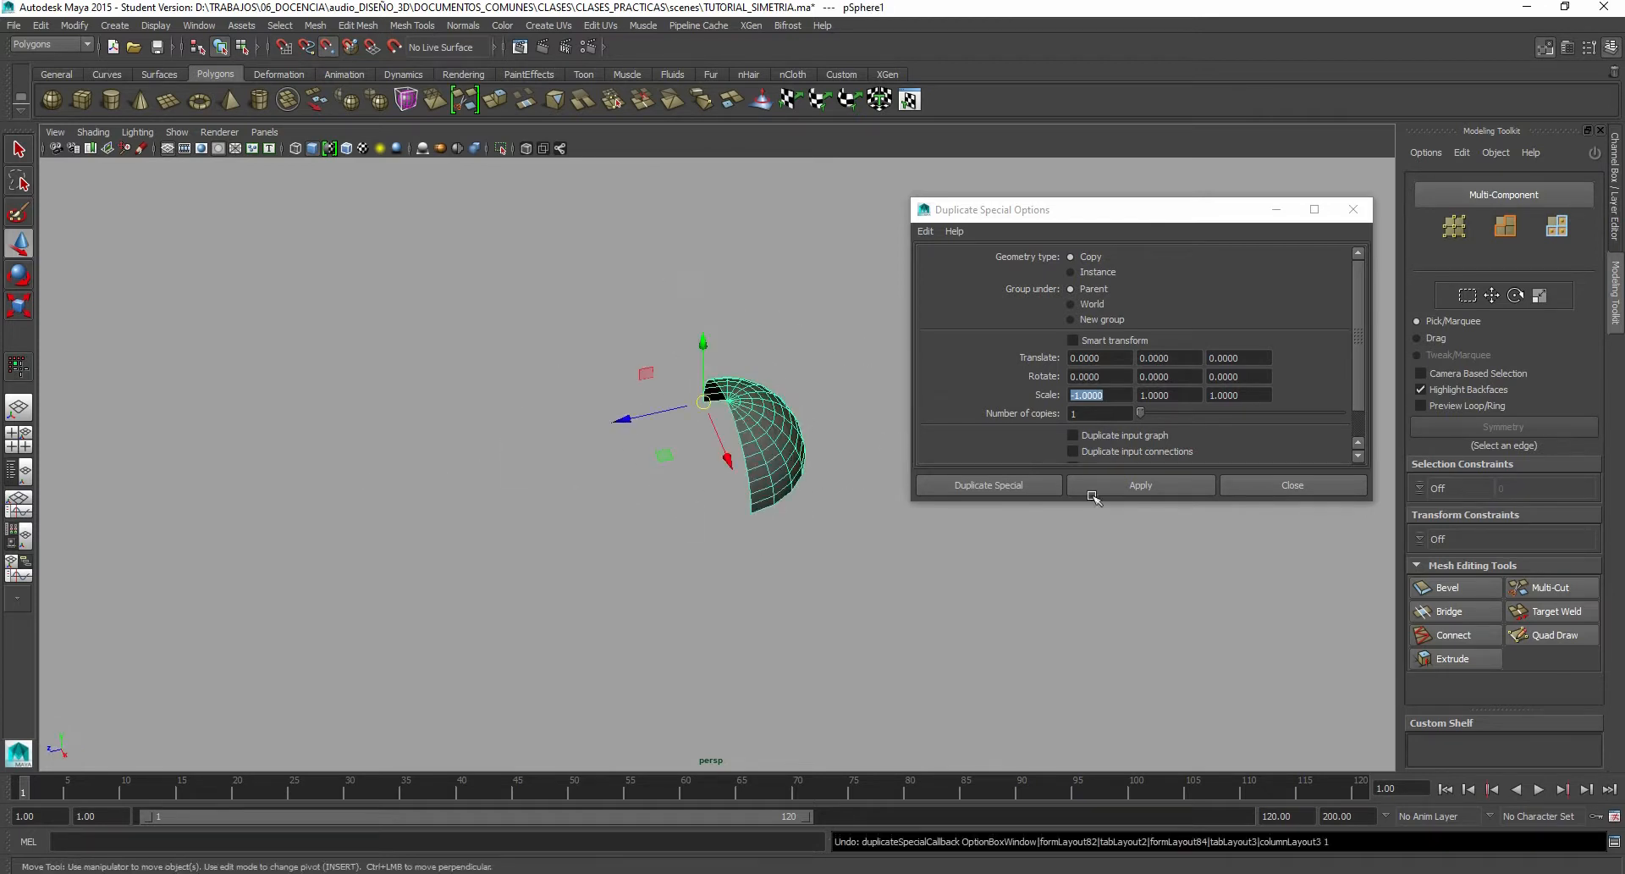
Step: Set the Duplicate Special X scale to 1 and Y scale to -1, and apply it to the quarter sphere
key("1")
left_click_drag(1117, 394, 992, 399)
type("1")
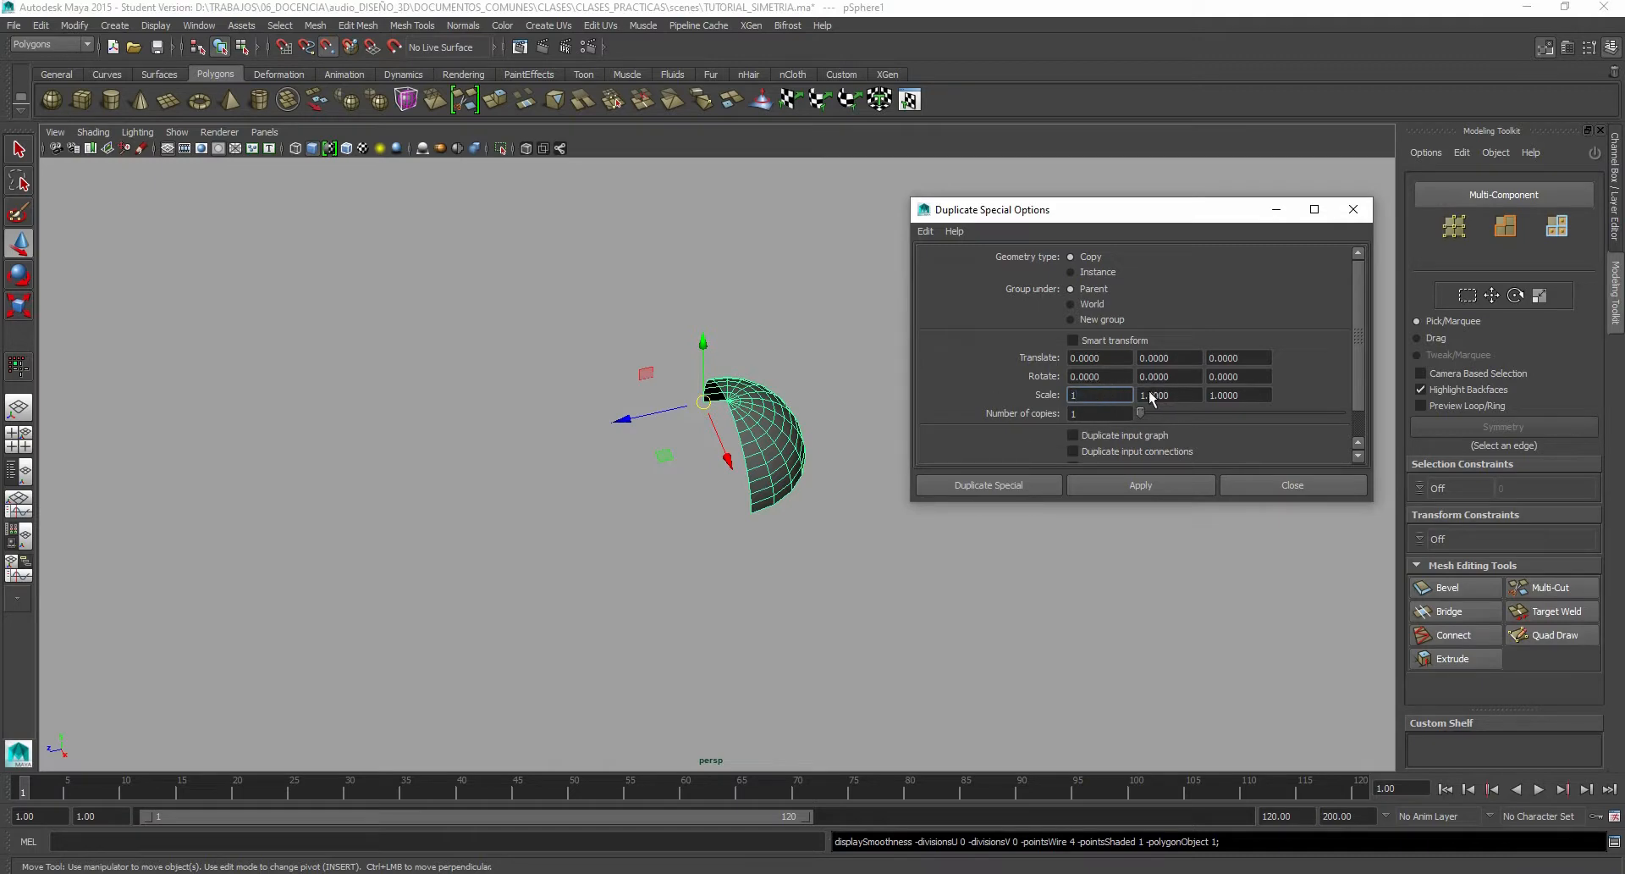
left_click(1141, 395)
type("-")
key("Return")
left_click(1169, 485)
Step: Examine how the Y-mirrored copy meets the original quarter sphere, in perspective and in the side view
left_click_drag(860, 534, 810, 468, "alt")
scroll(810, 468, "up", 4)
key("space")
key("space")
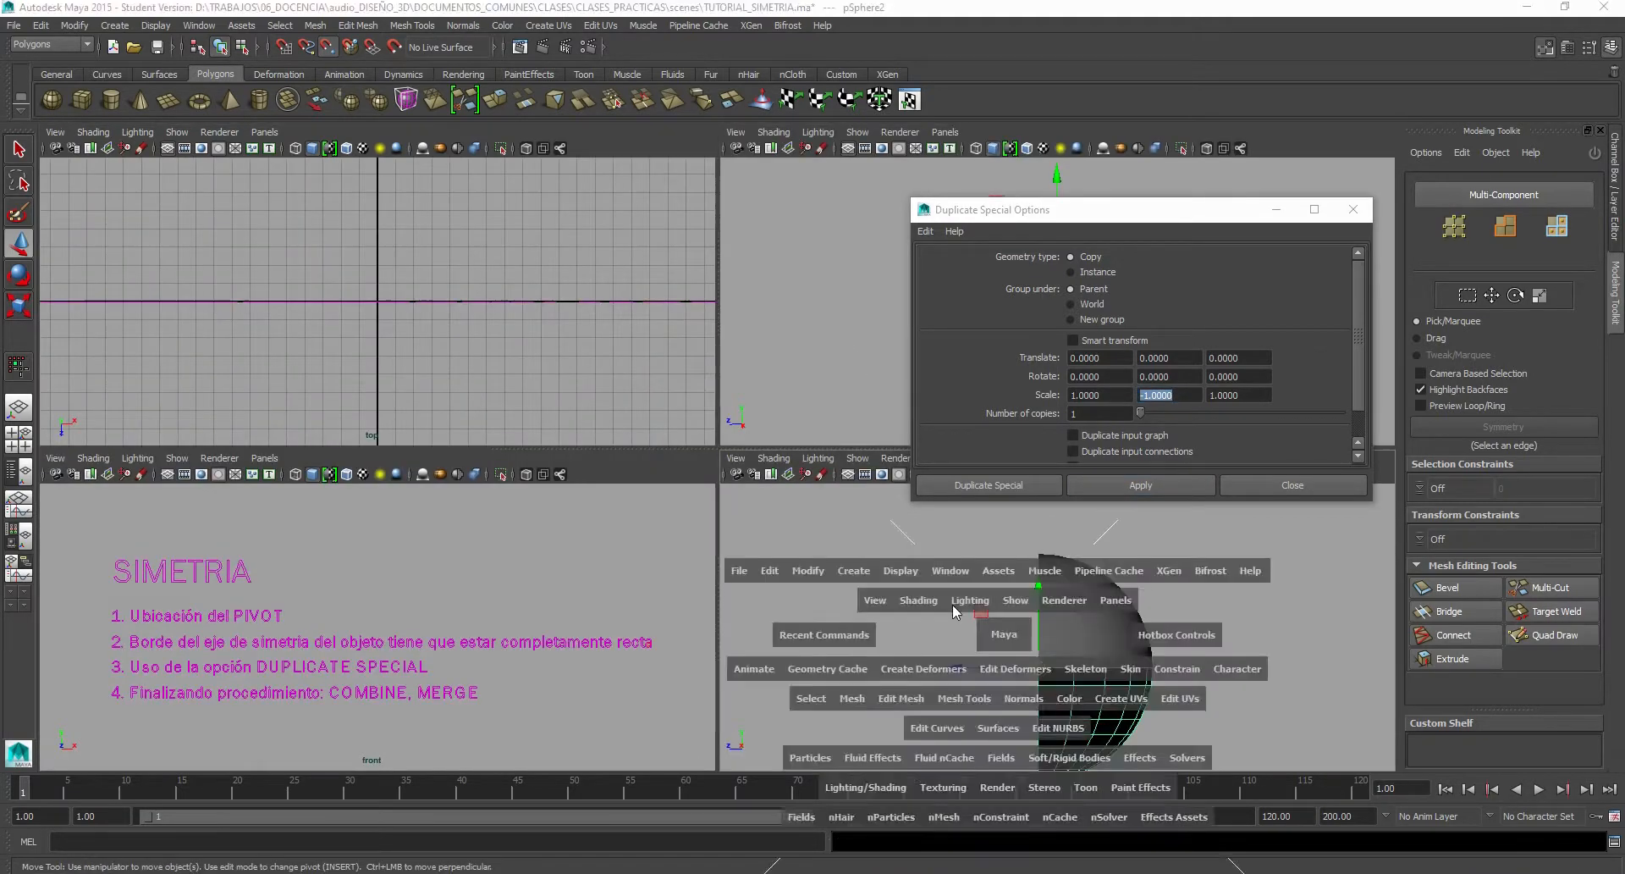
scroll(762, 527, "up", 4)
left_click_drag(730, 495, 725, 490, "alt")
middle_click_drag(721, 491, 621, 375, "alt")
scroll(620, 377, "up", 4)
middle_click_drag(613, 435, 648, 499, "alt")
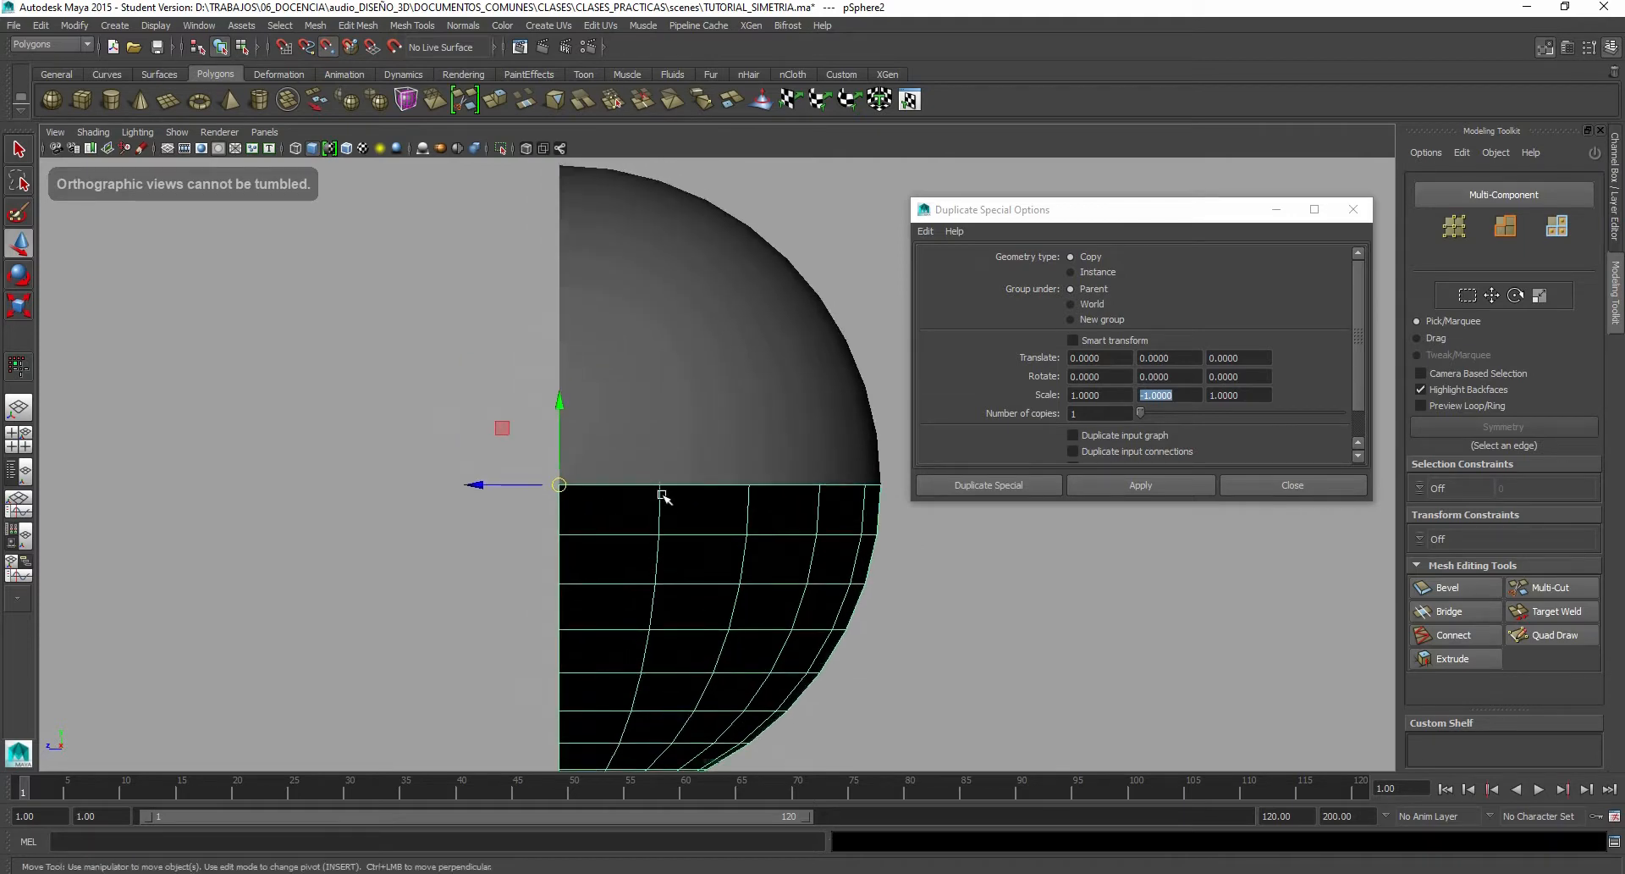
scroll(676, 458, "down", 6)
scroll(675, 456, "up", 2)
scroll(673, 455, "down", 2)
scroll(673, 456, "up", 4)
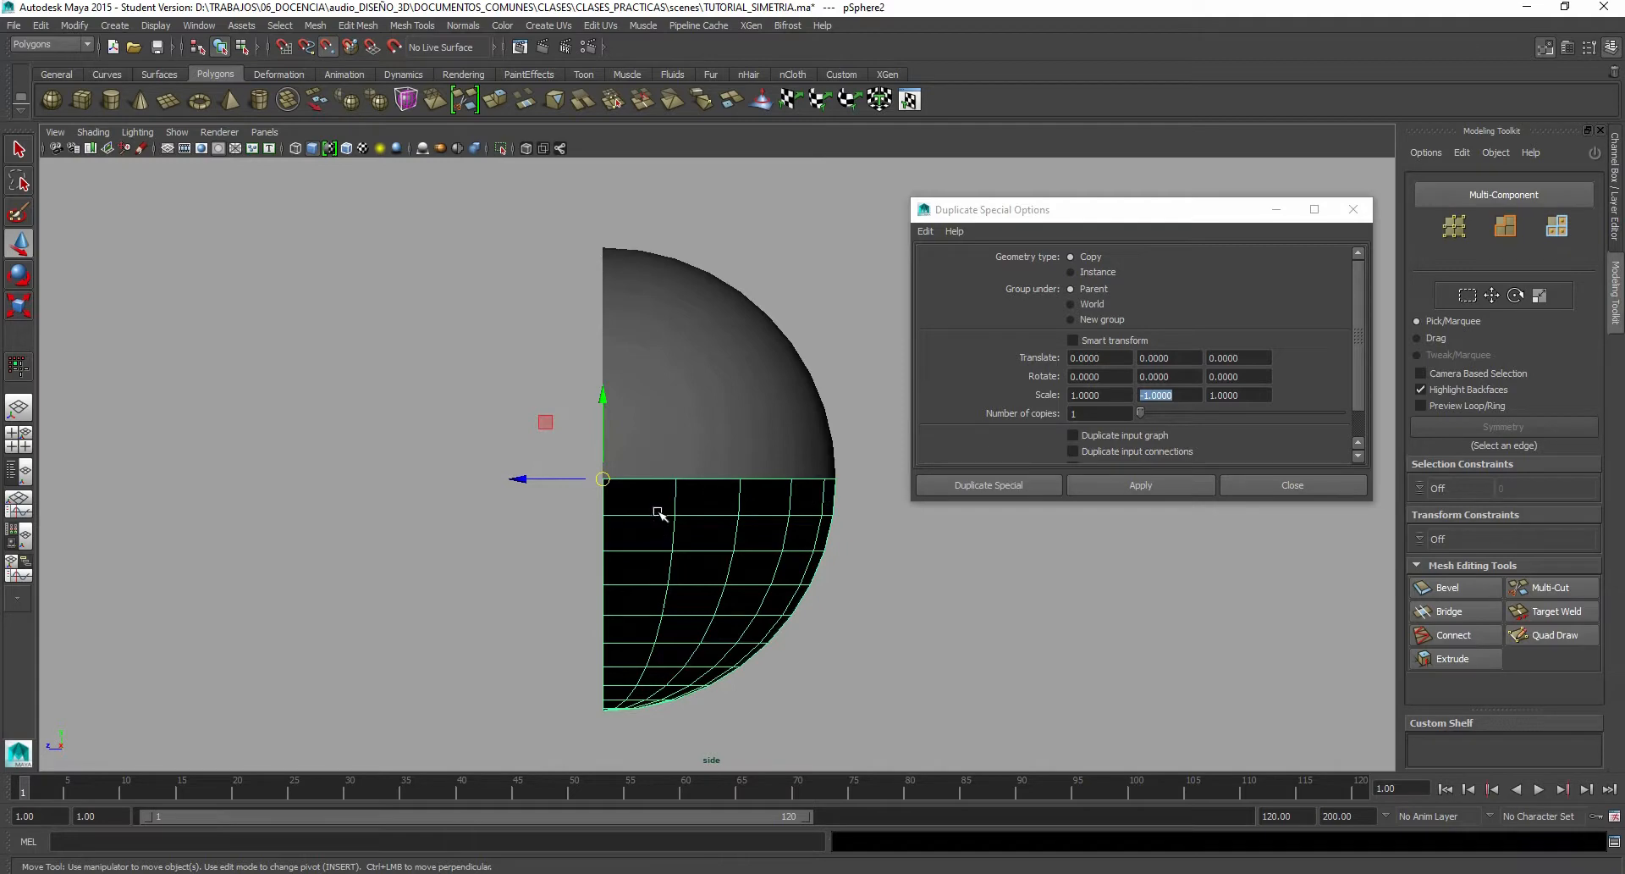
Step: Select the original quarter sphere and apply Duplicate Special with Y scale 1 and Z scale -1
left_click(696, 420)
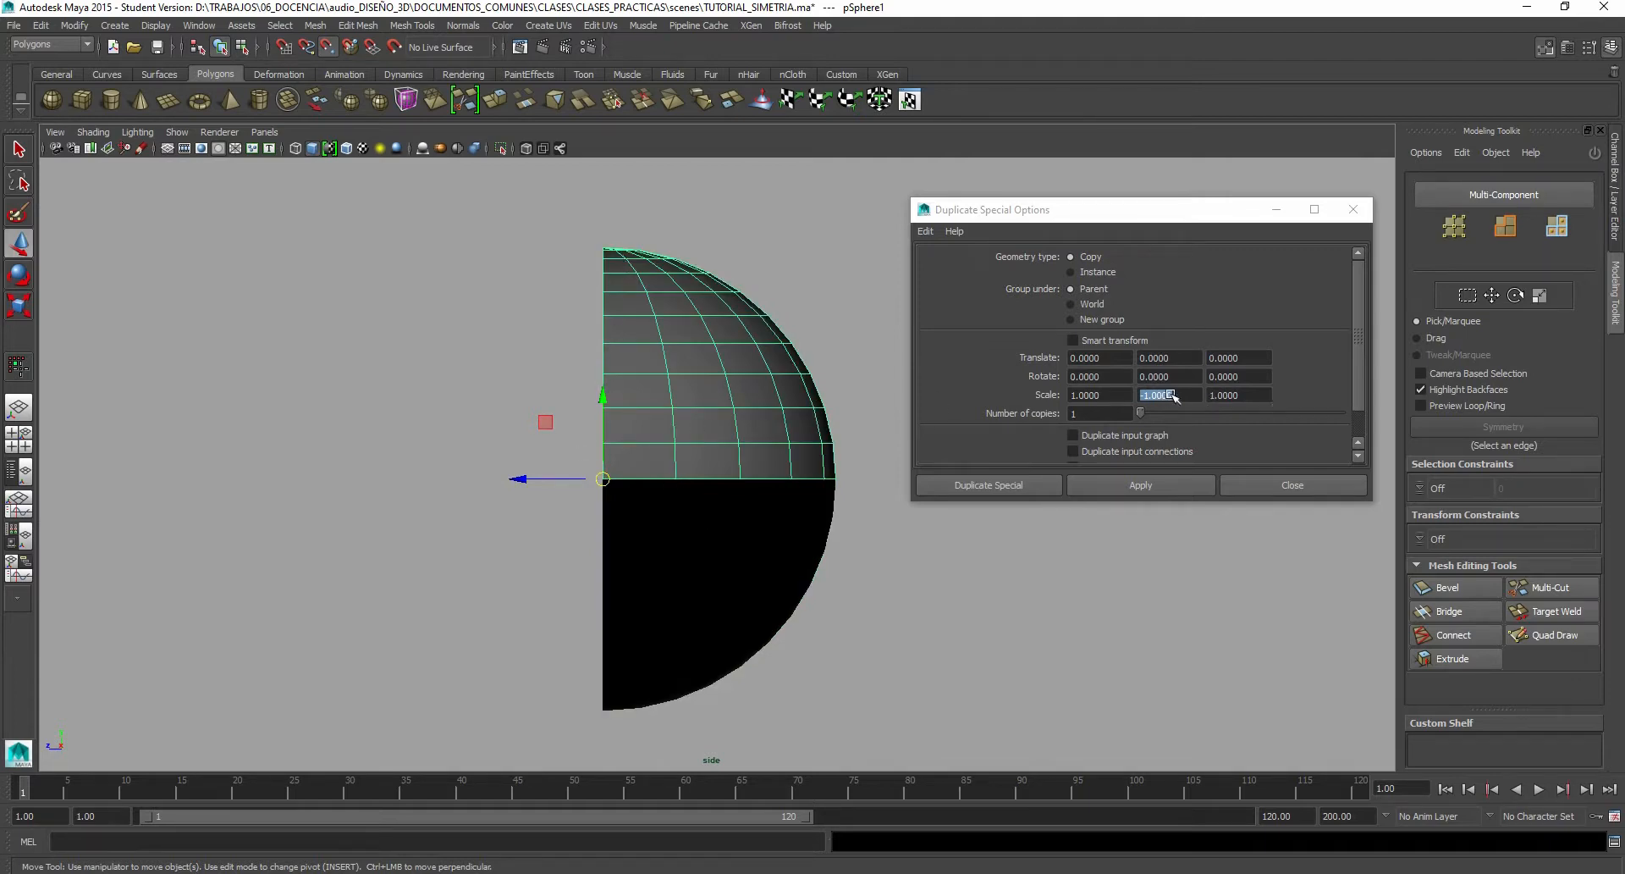
scroll(626, 375, "up", 3)
scroll(604, 309, "down", 2)
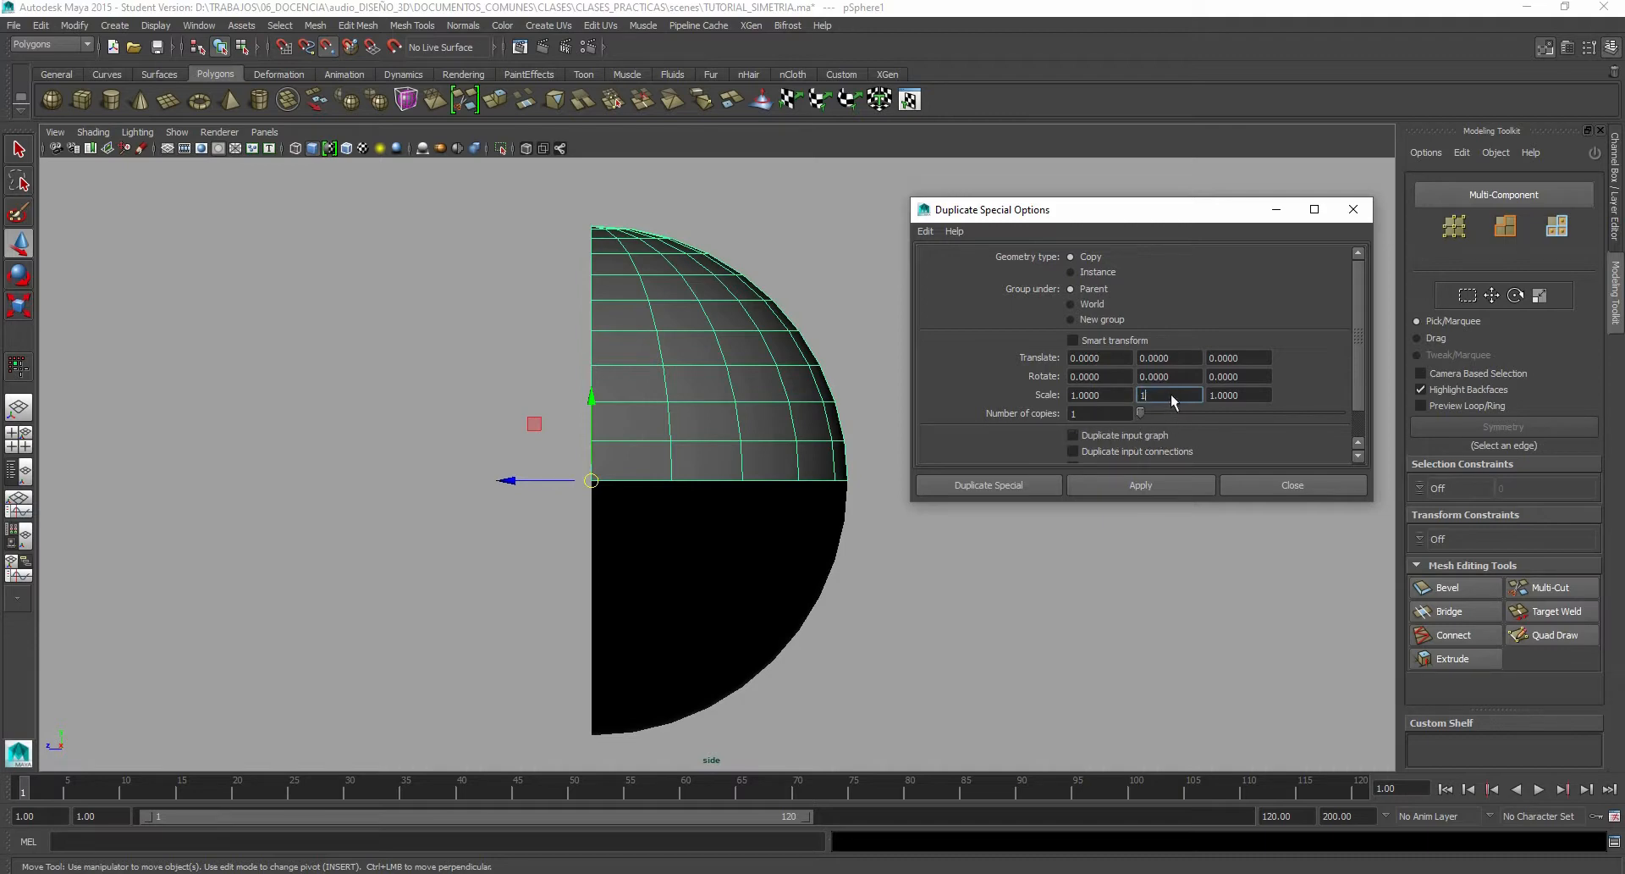
left_click(1208, 395)
left_click(1116, 396)
left_click(1155, 398)
key("Tab")
left_click_drag(1128, 401, 1069, 401)
left_click_drag(1171, 396, 1138, 406)
key("Tab")
left_click(1171, 395)
key("shift+Tab")
left_click(1210, 396)
key("Return")
left_click(1137, 482)
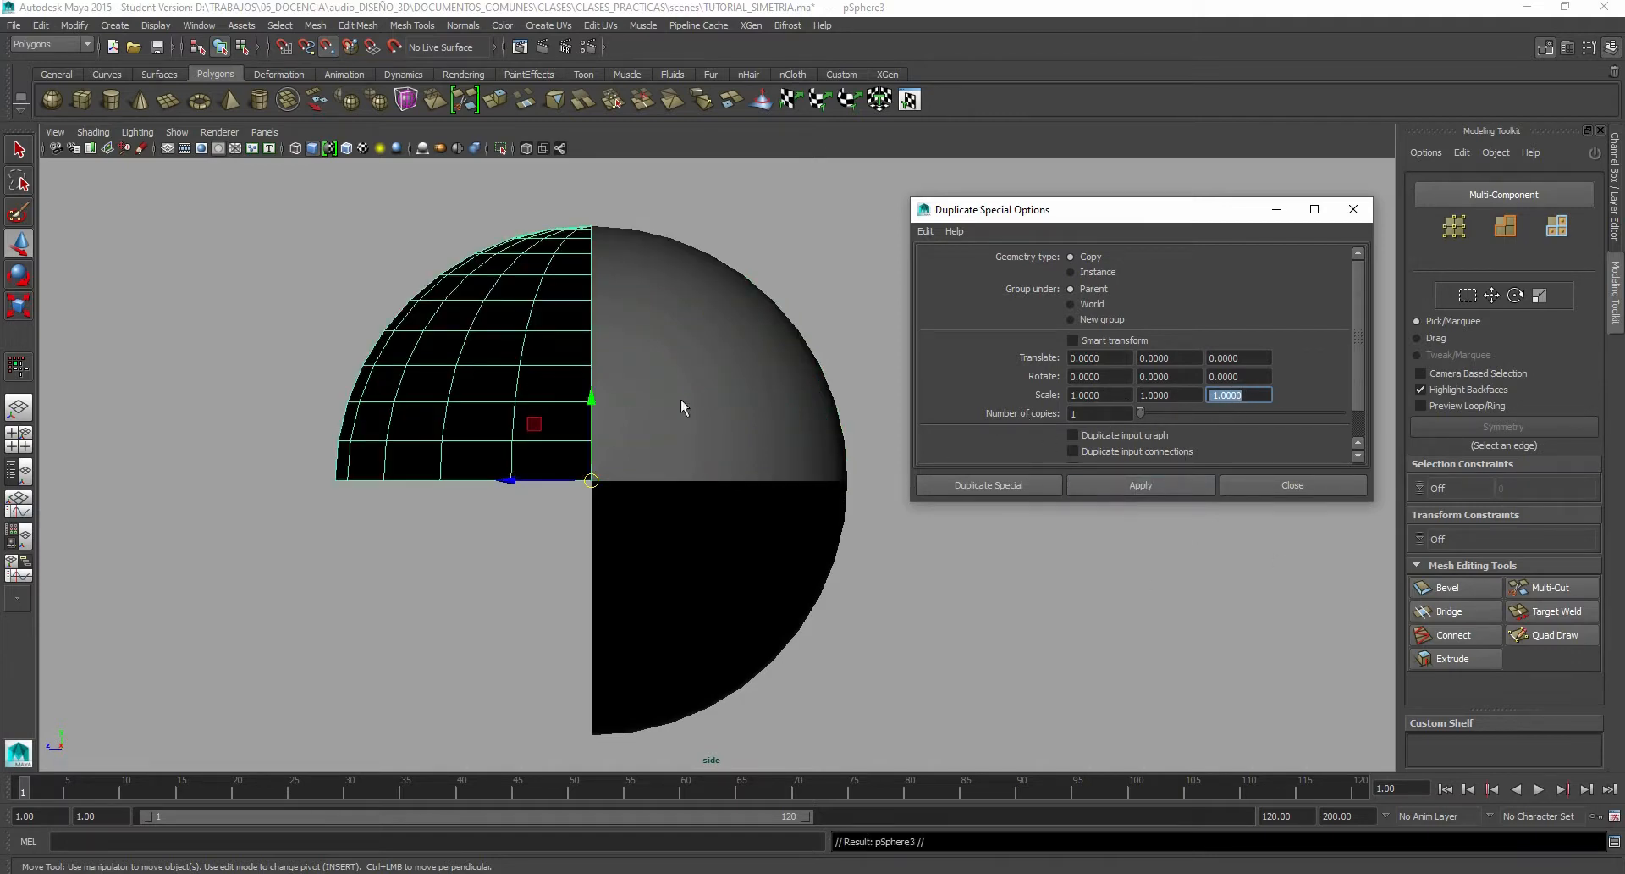
Step: Examine the Y- and Z-mirrored copies around the original quarter sphere from several angles, checking which piece is which
left_click(1100, 394)
left_click_drag(1245, 396, 1204, 407)
scroll(575, 508, "down", 4)
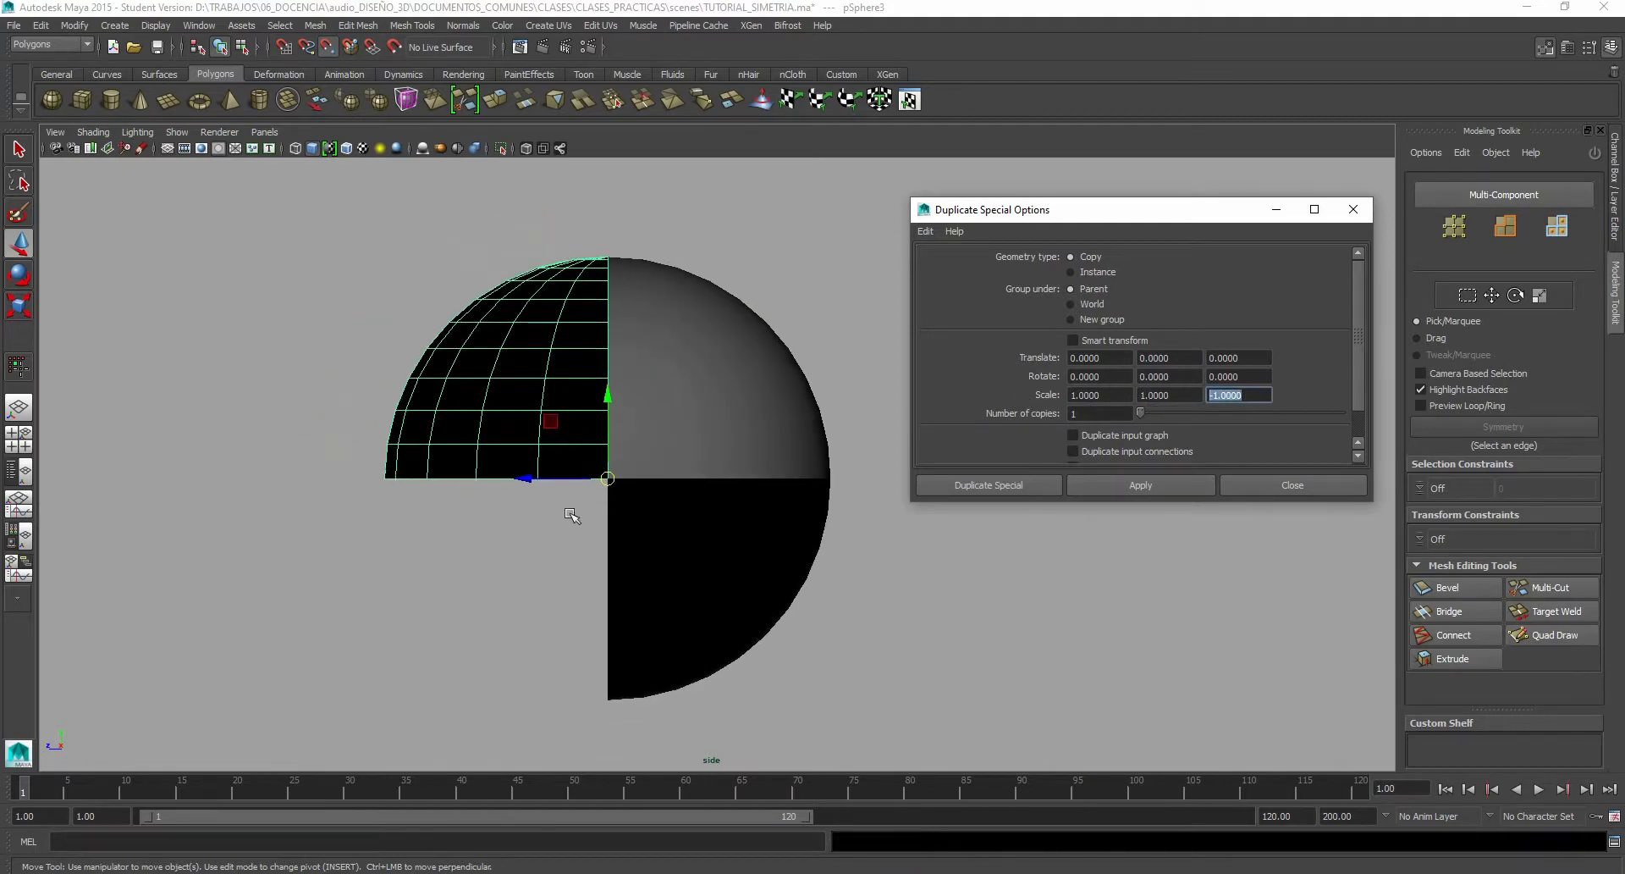
left_click(531, 561)
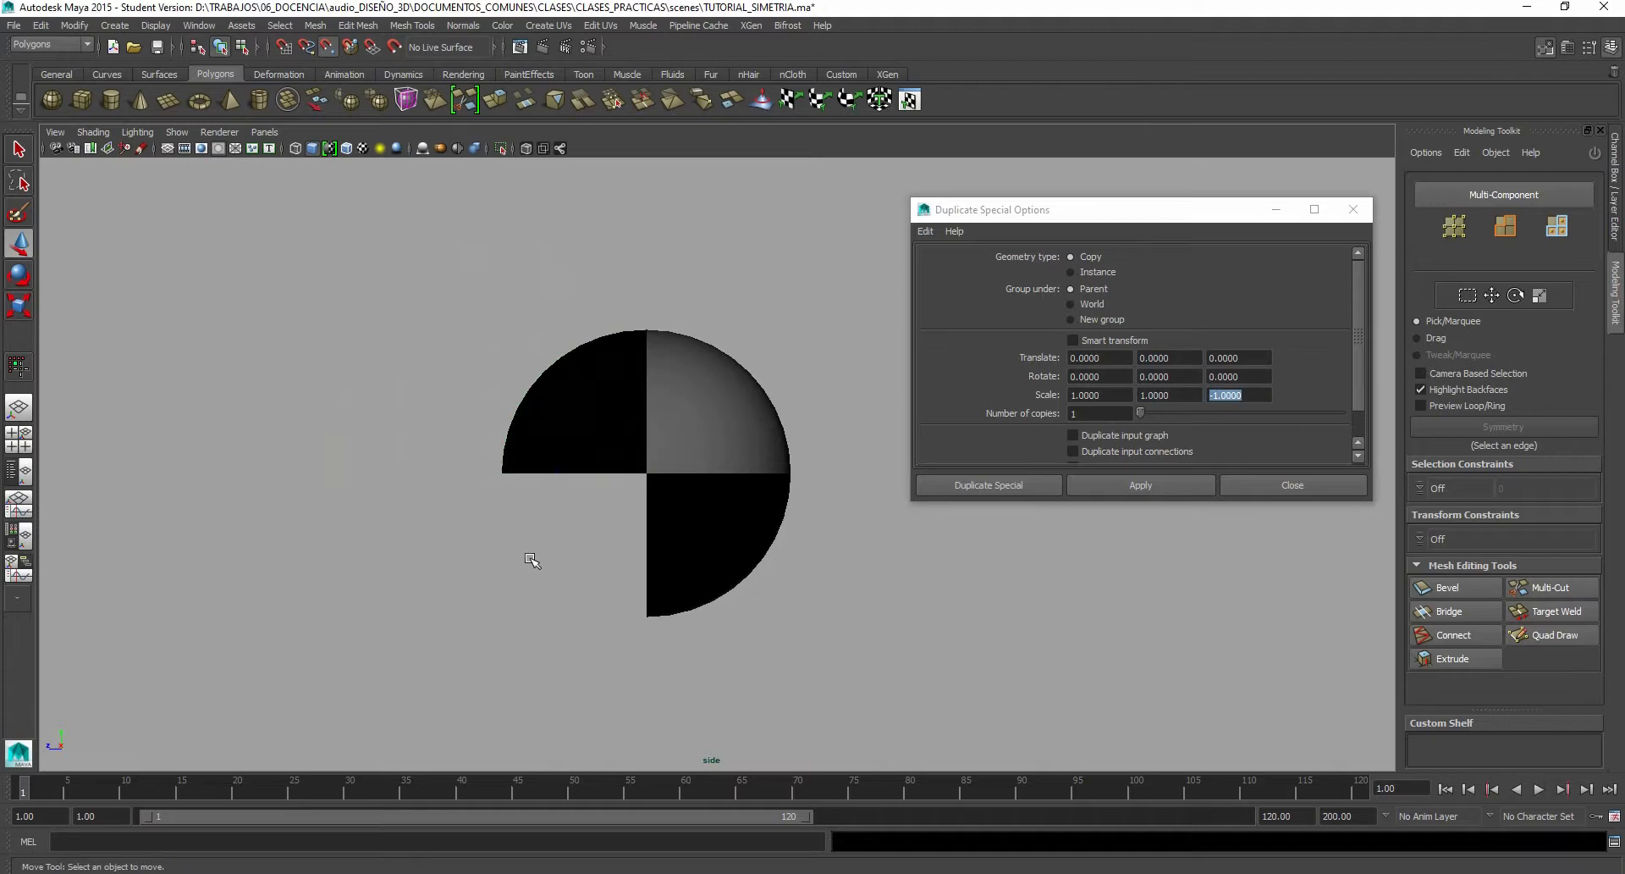
key("space")
key("space")
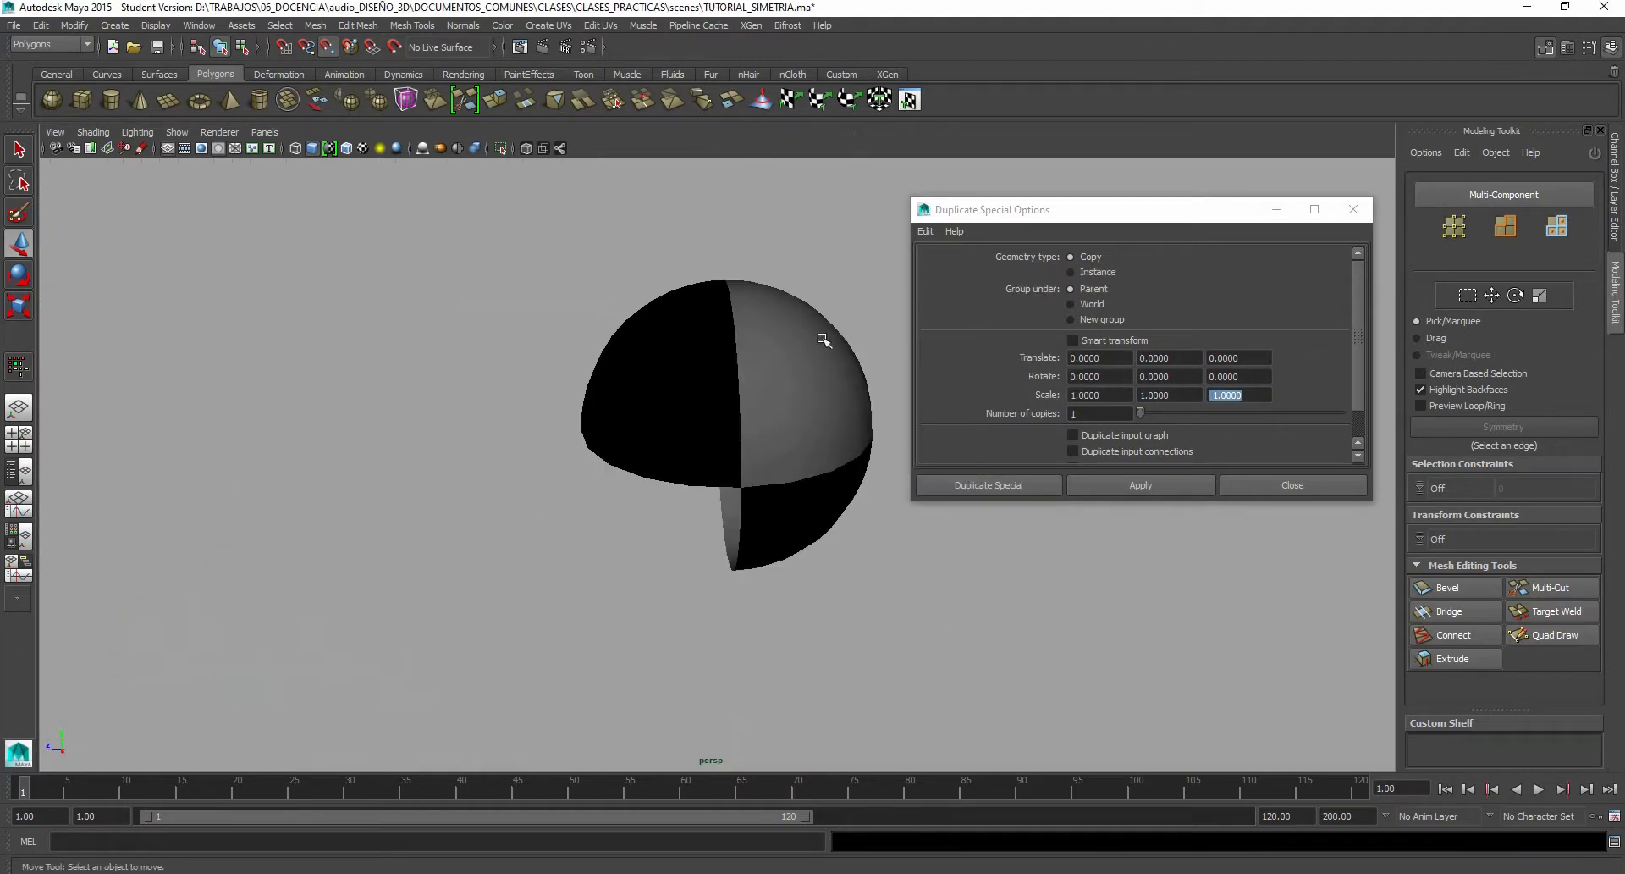
left_click_drag(633, 467, 569, 468, "alt")
left_click(680, 399)
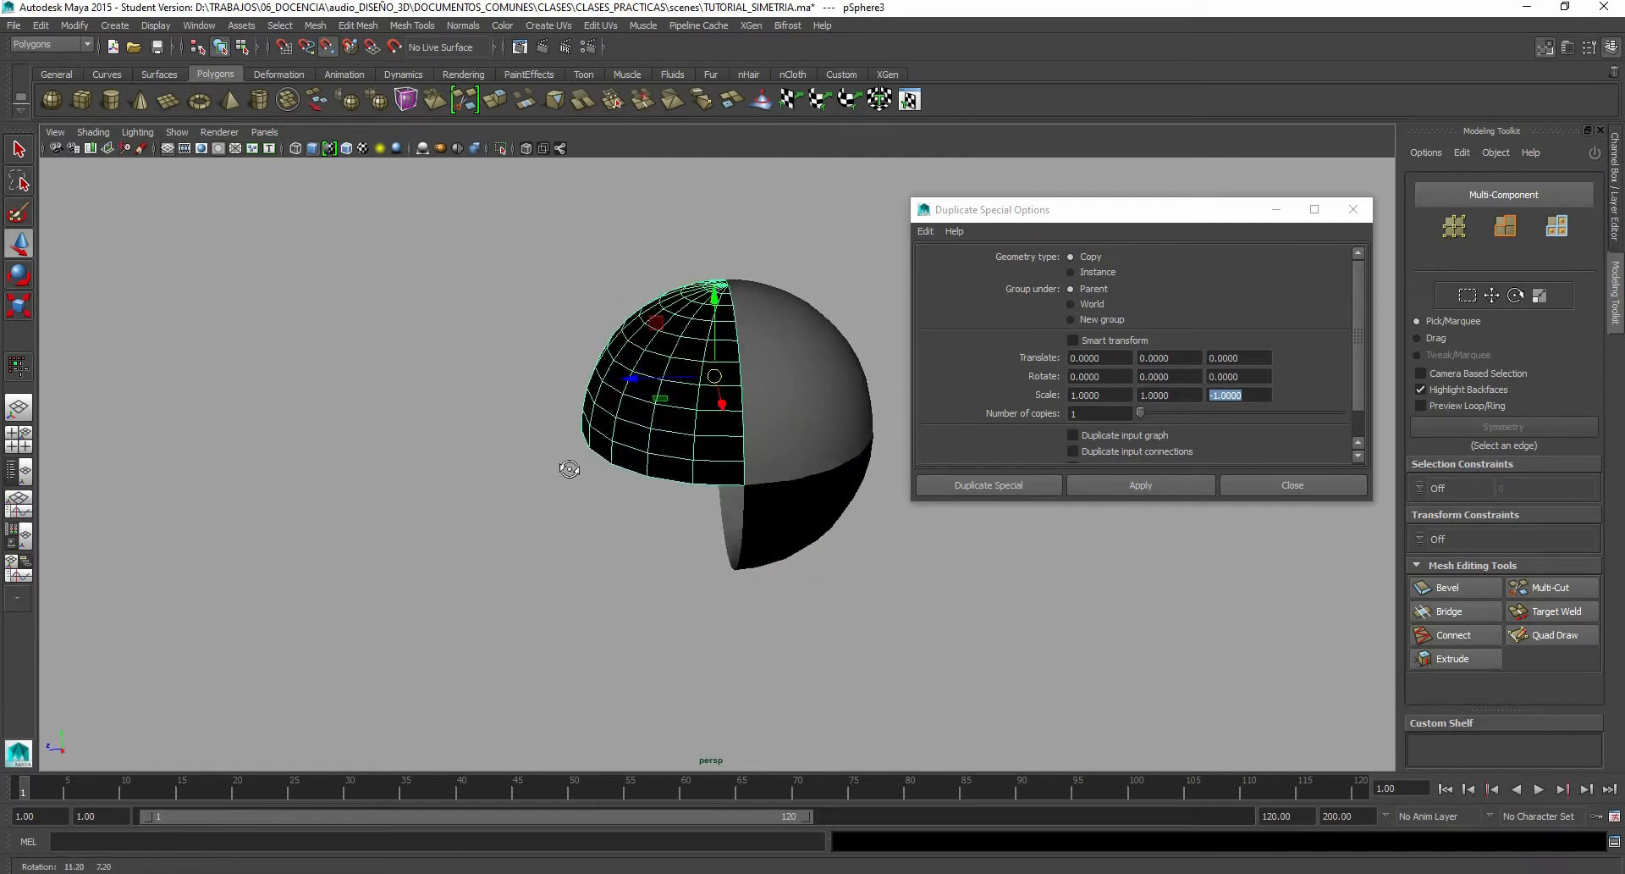
left_click_drag(743, 461, 745, 356, "alt")
left_click(745, 446)
left_click_drag(745, 446, 840, 347, "alt")
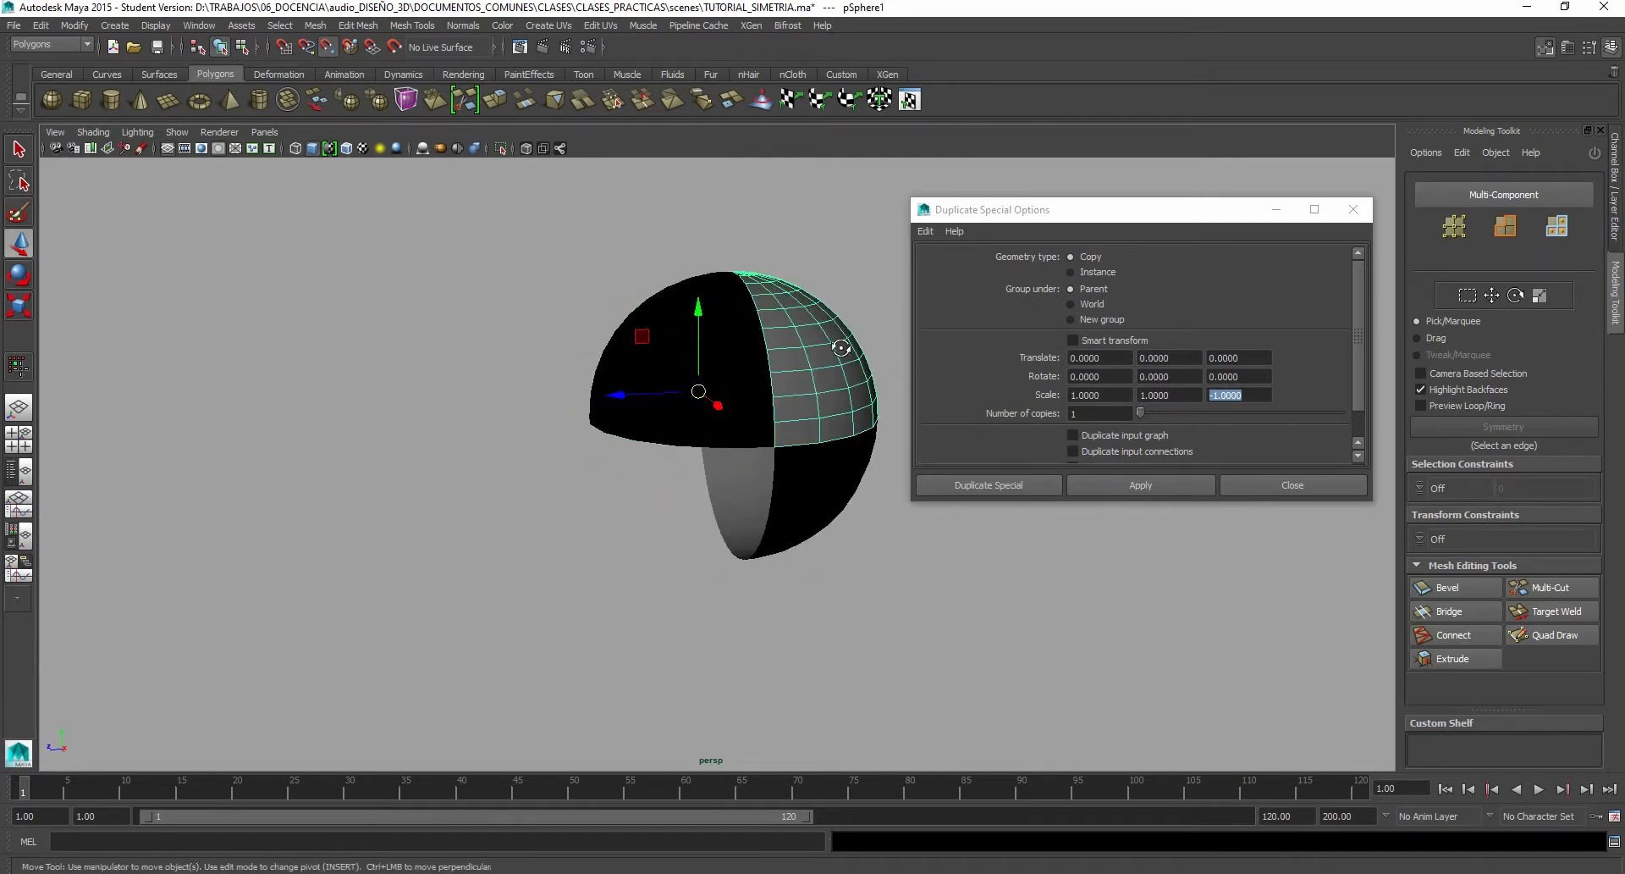
left_click_drag(847, 432, 774, 453, "alt")
left_click_drag(668, 378, 665, 380)
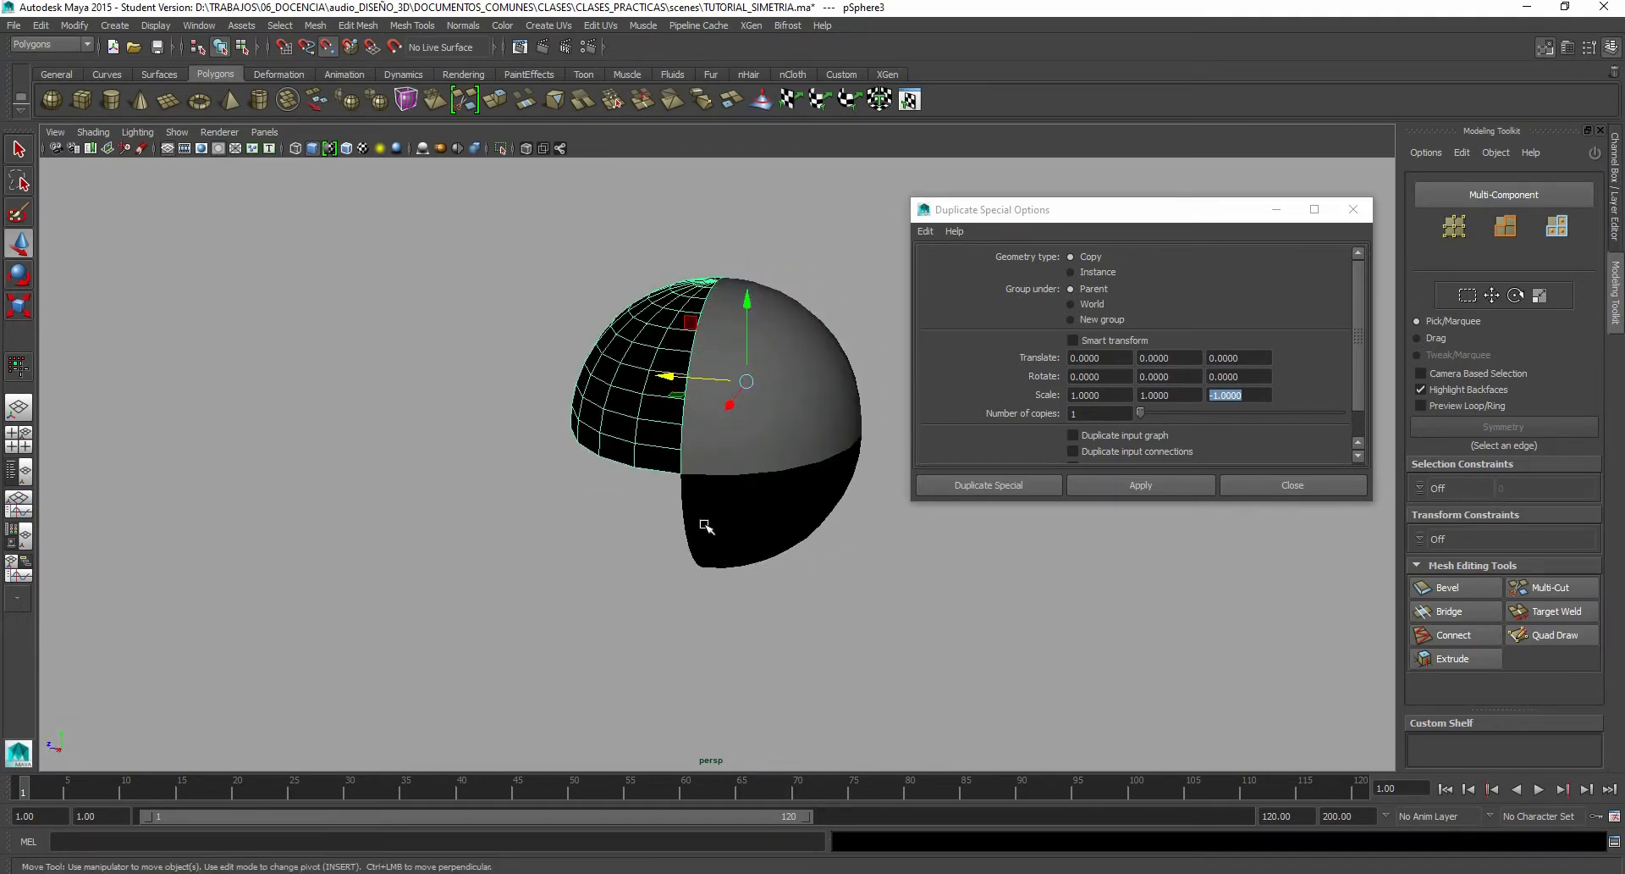
left_click_drag(727, 459, 690, 410, "alt")
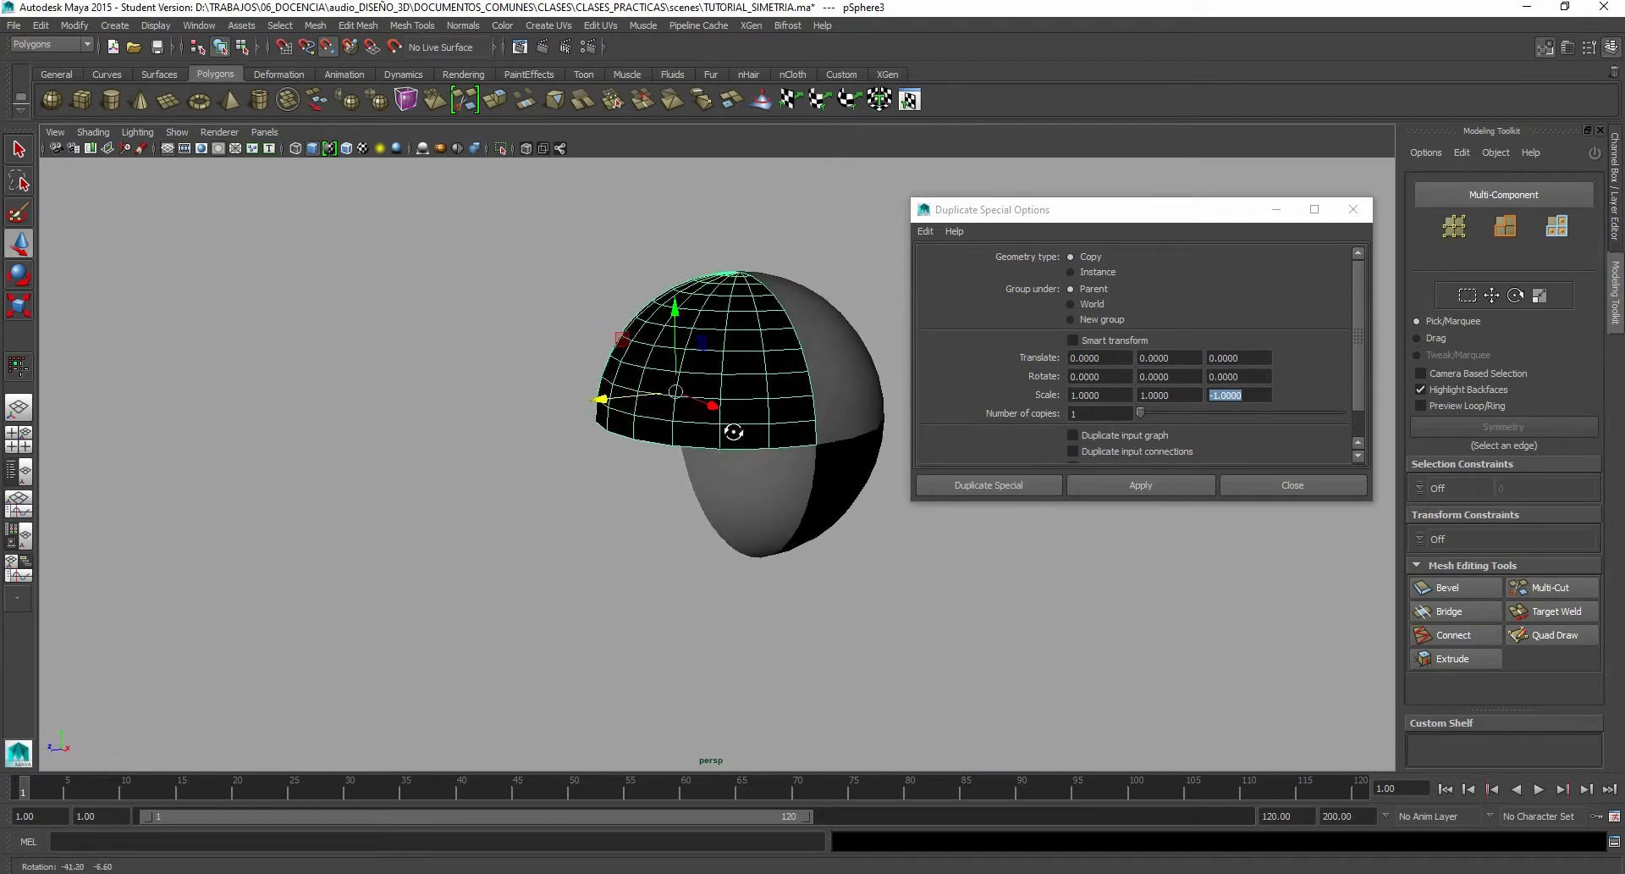
Step: Select the lower quarter sphere copy, duplicate it with the Z scale of -1 to close the sphere, and clear the selection
left_click_drag(673, 391, 788, 465, "alt")
left_click_drag(777, 371, 792, 442, "alt")
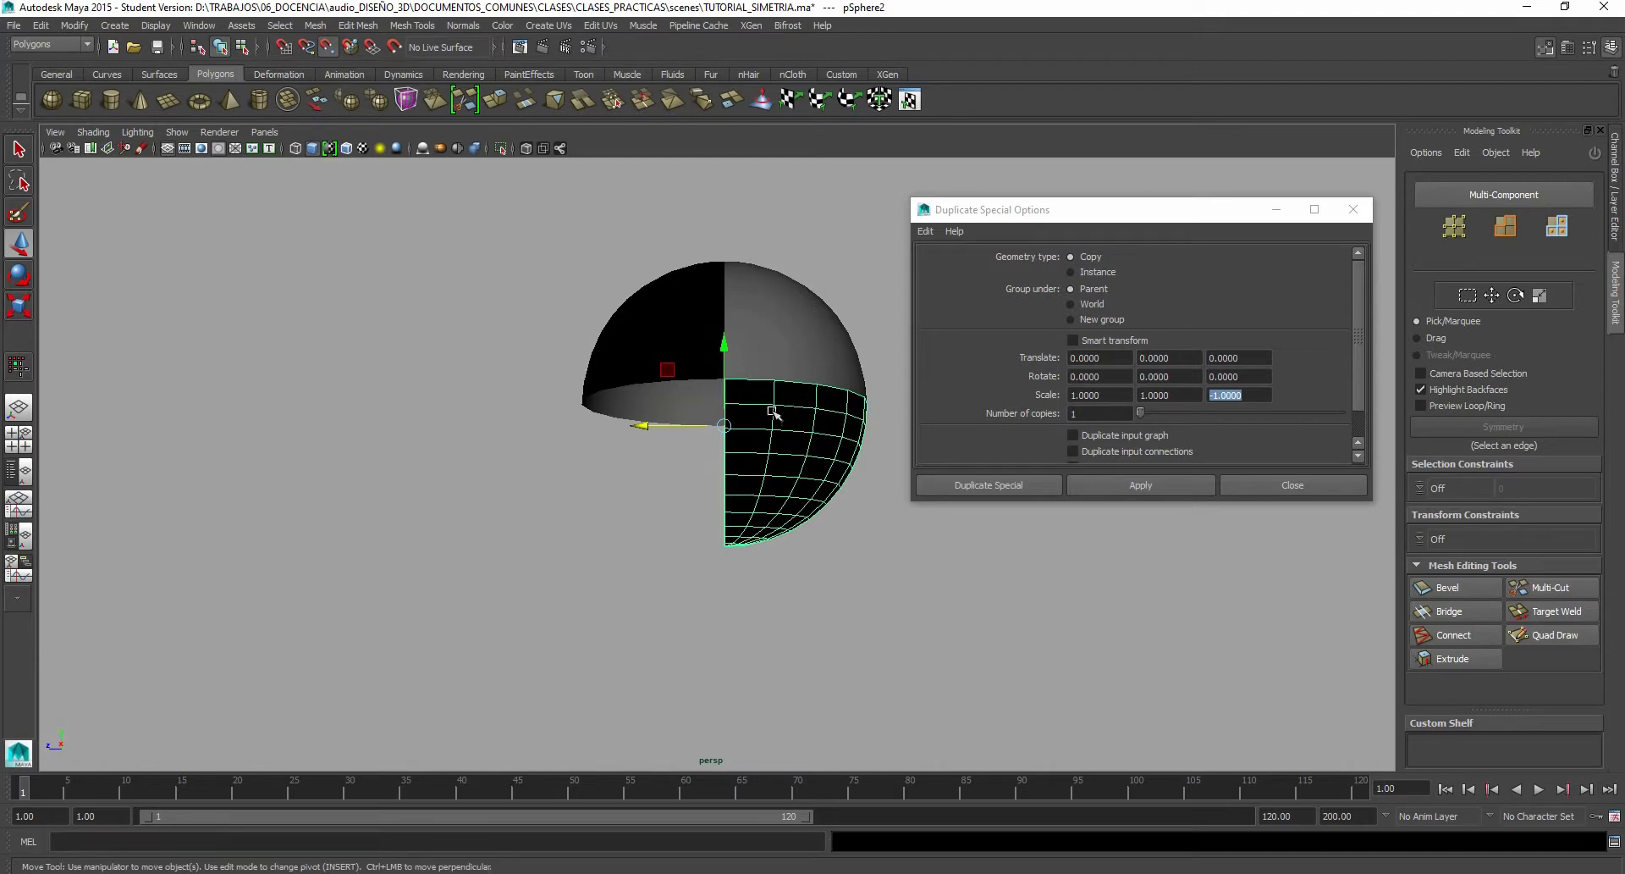
left_click(1169, 485)
left_click_drag(603, 490, 597, 554, "alt")
left_click(593, 546)
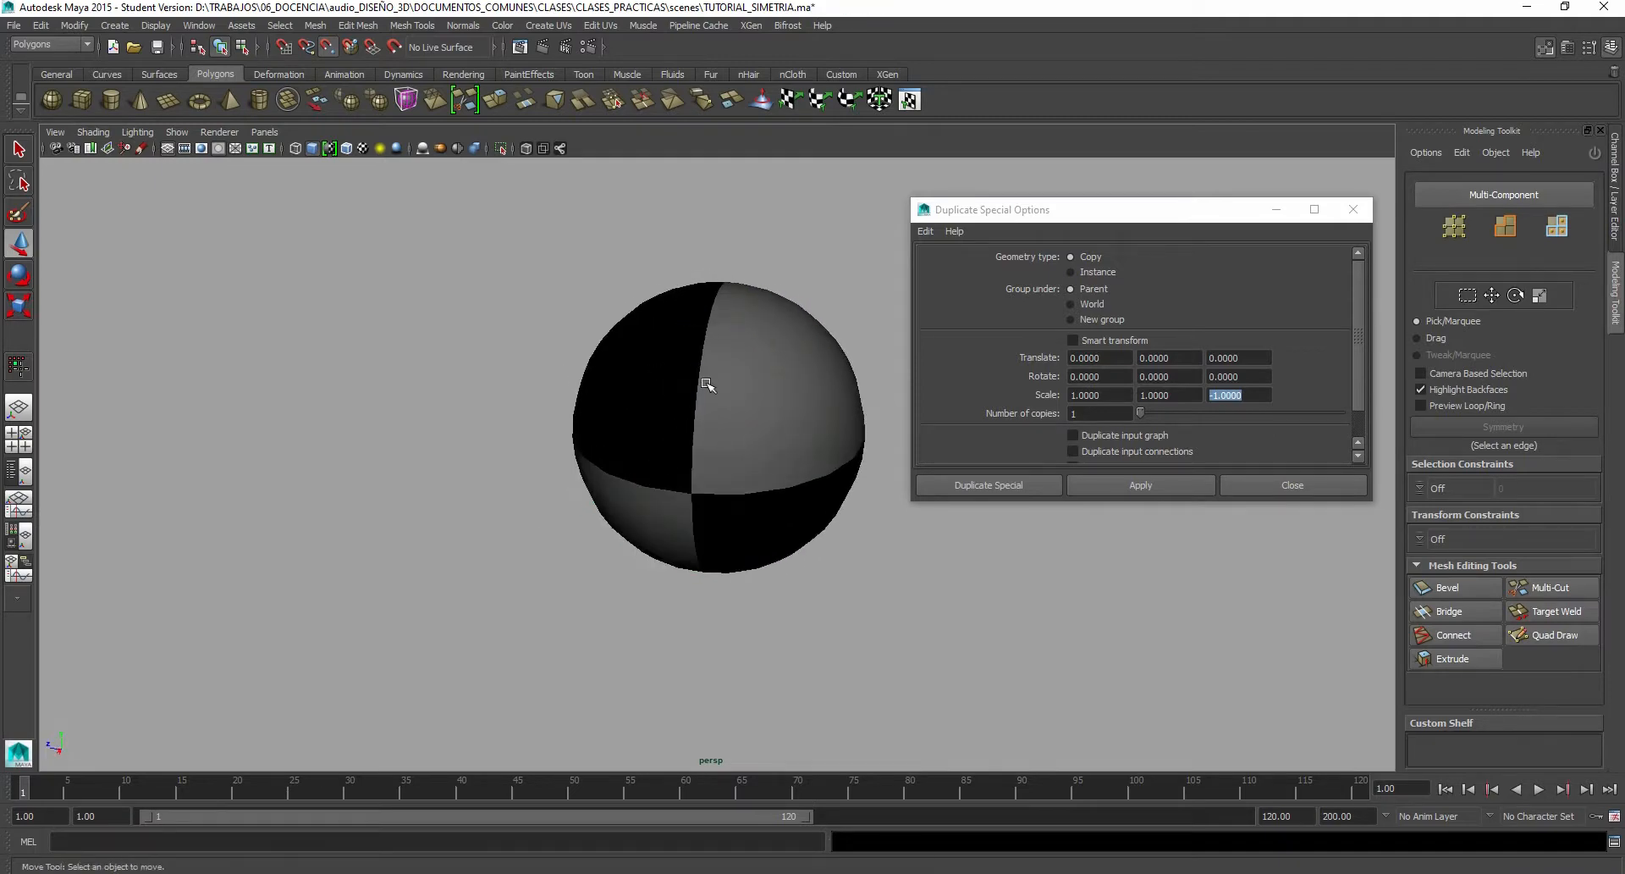
Step: Inspect the full sphere's four pieces and their seams from several angles in perspective, selecting individual pieces
scroll(706, 383, "up", 4)
middle_click_drag(617, 439, 486, 497, "alt")
left_click_drag(485, 497, 516, 437, "alt")
left_click(510, 386)
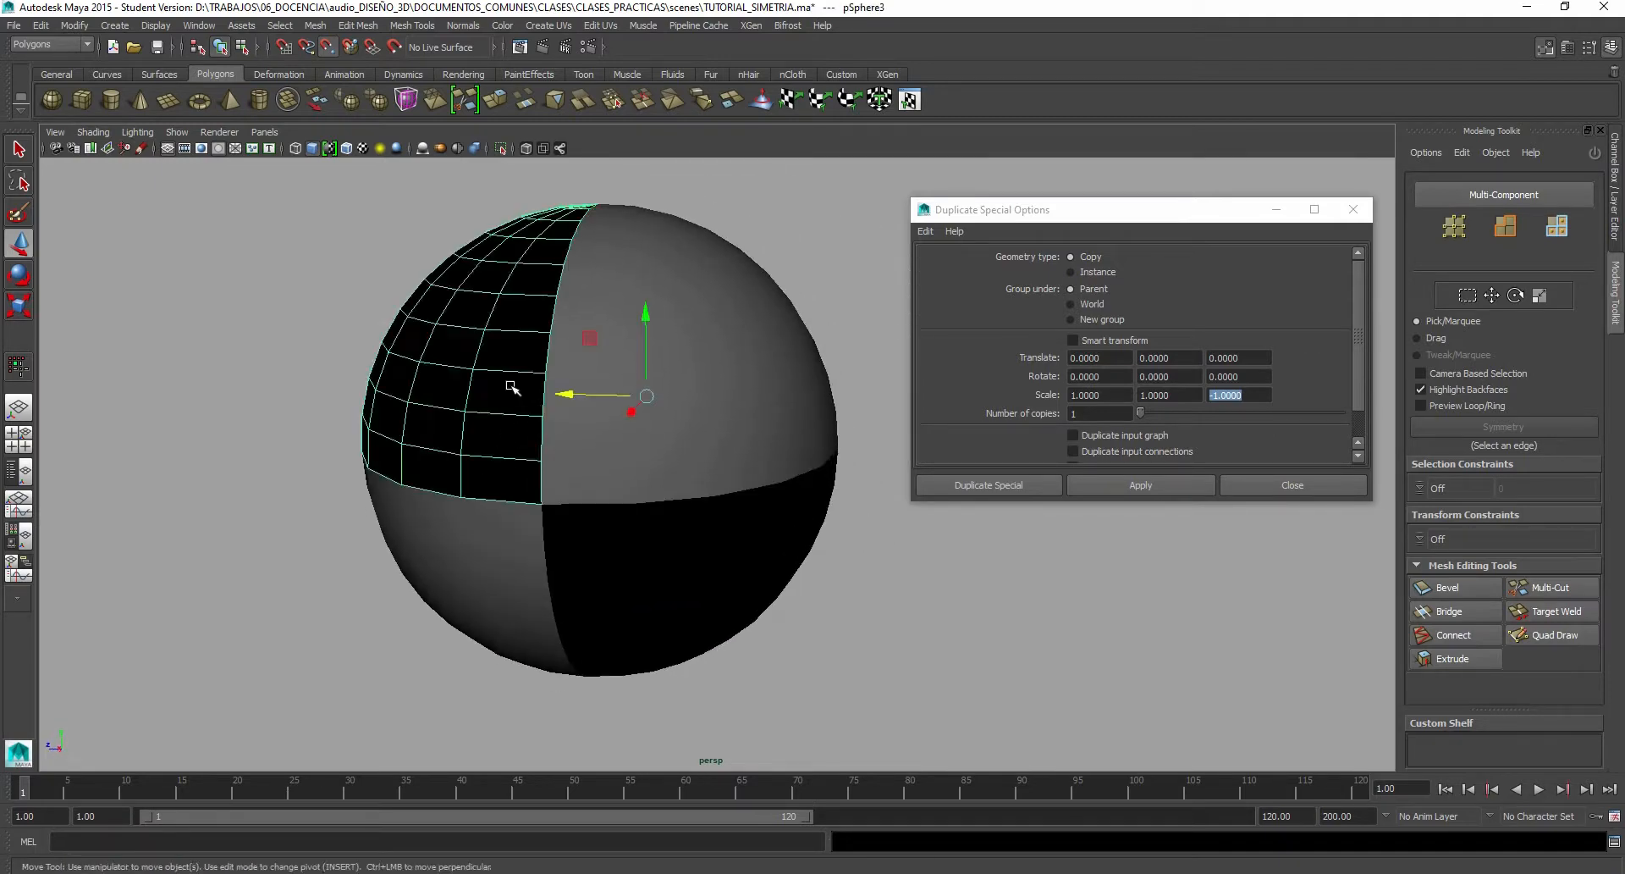
left_click_drag(609, 486, 681, 532, "alt")
left_click(678, 532)
left_click(590, 472)
left_click_drag(590, 471, 661, 523, "alt")
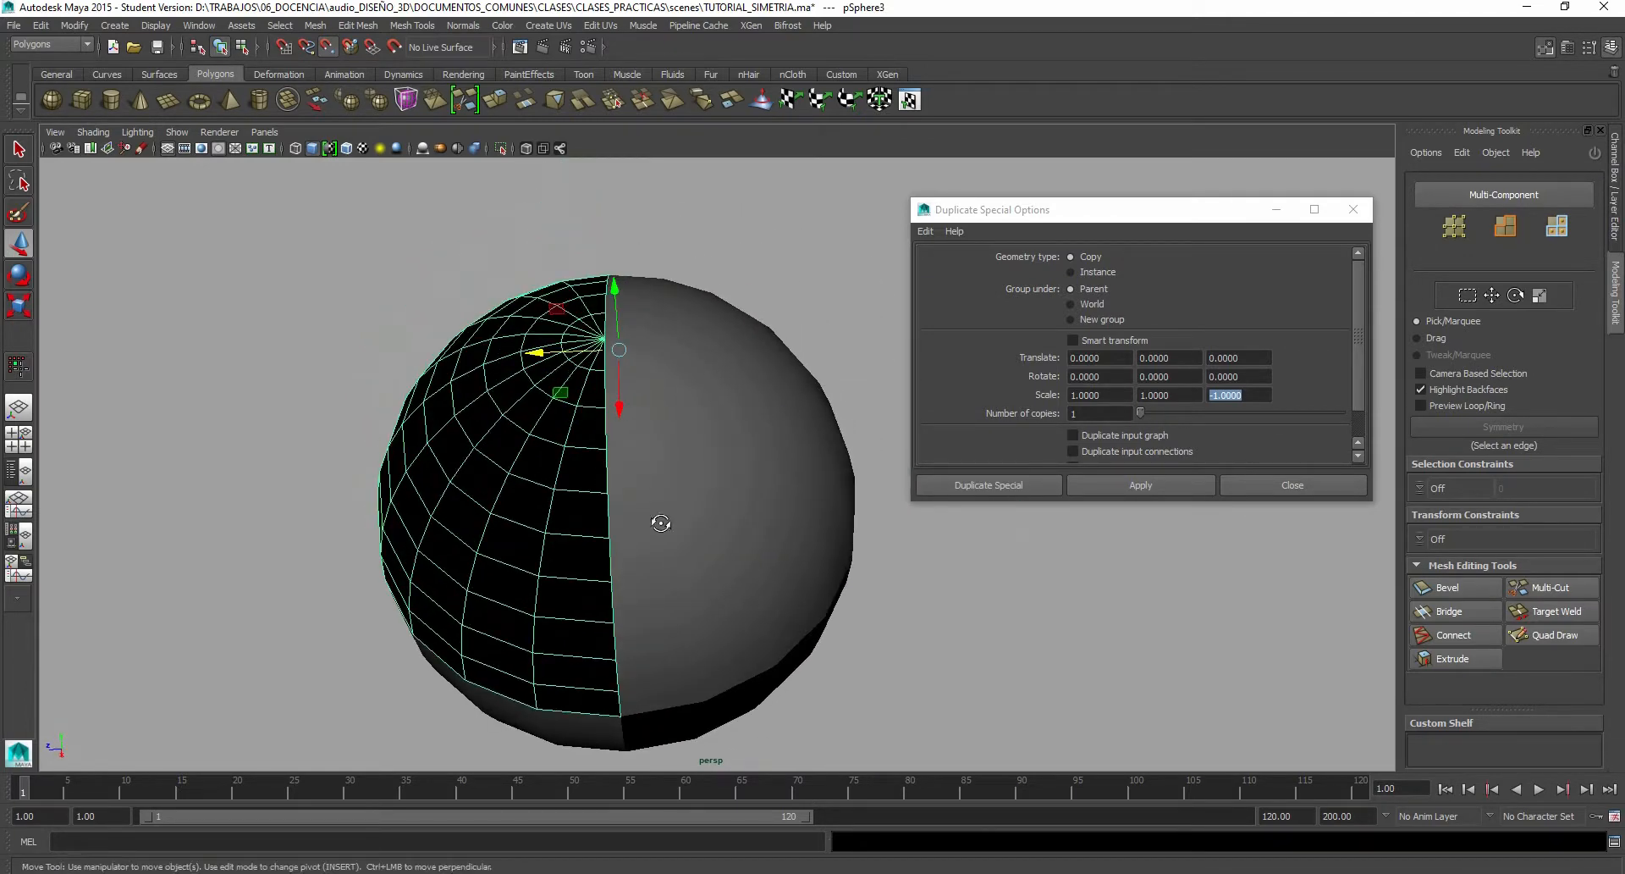
scroll(608, 527, "down", 4)
left_click_drag(646, 584, 626, 467, "alt")
left_click(521, 363)
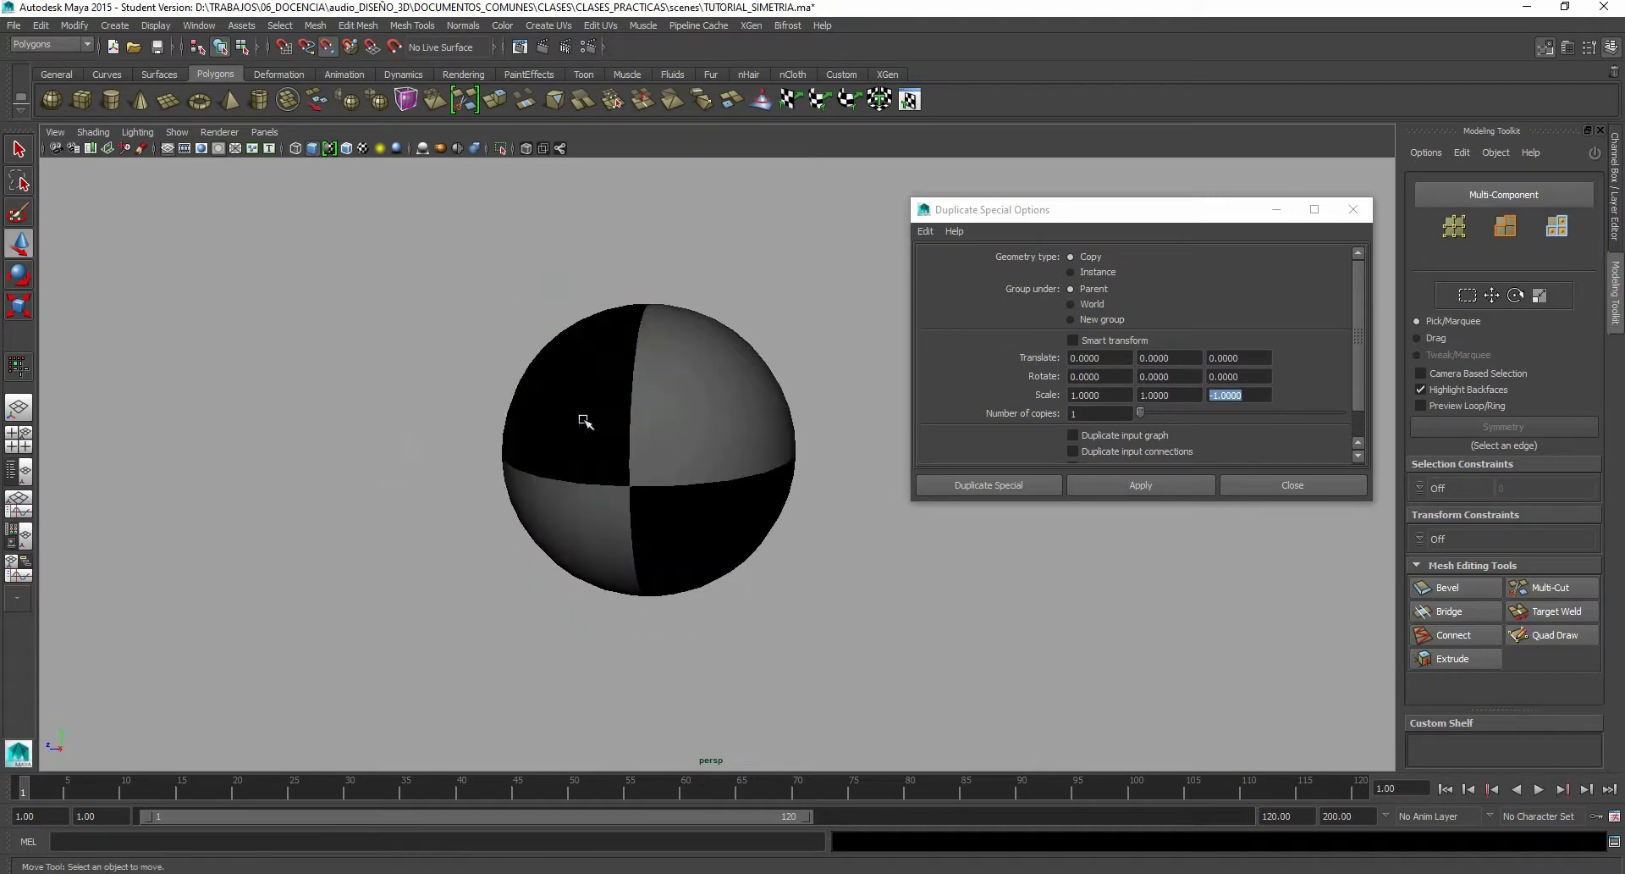
scroll(597, 418, "up", 5)
left_click(482, 362)
left_click_drag(664, 526, 662, 481, "alt")
scroll(695, 513, "down", 3)
left_click_drag(624, 430, 716, 541, "alt")
scroll(640, 523, "down", 3)
left_click(713, 521)
left_click(704, 449)
left_click(807, 503)
left_click_drag(862, 535, 695, 545, "alt")
scroll(725, 413, "up", 4)
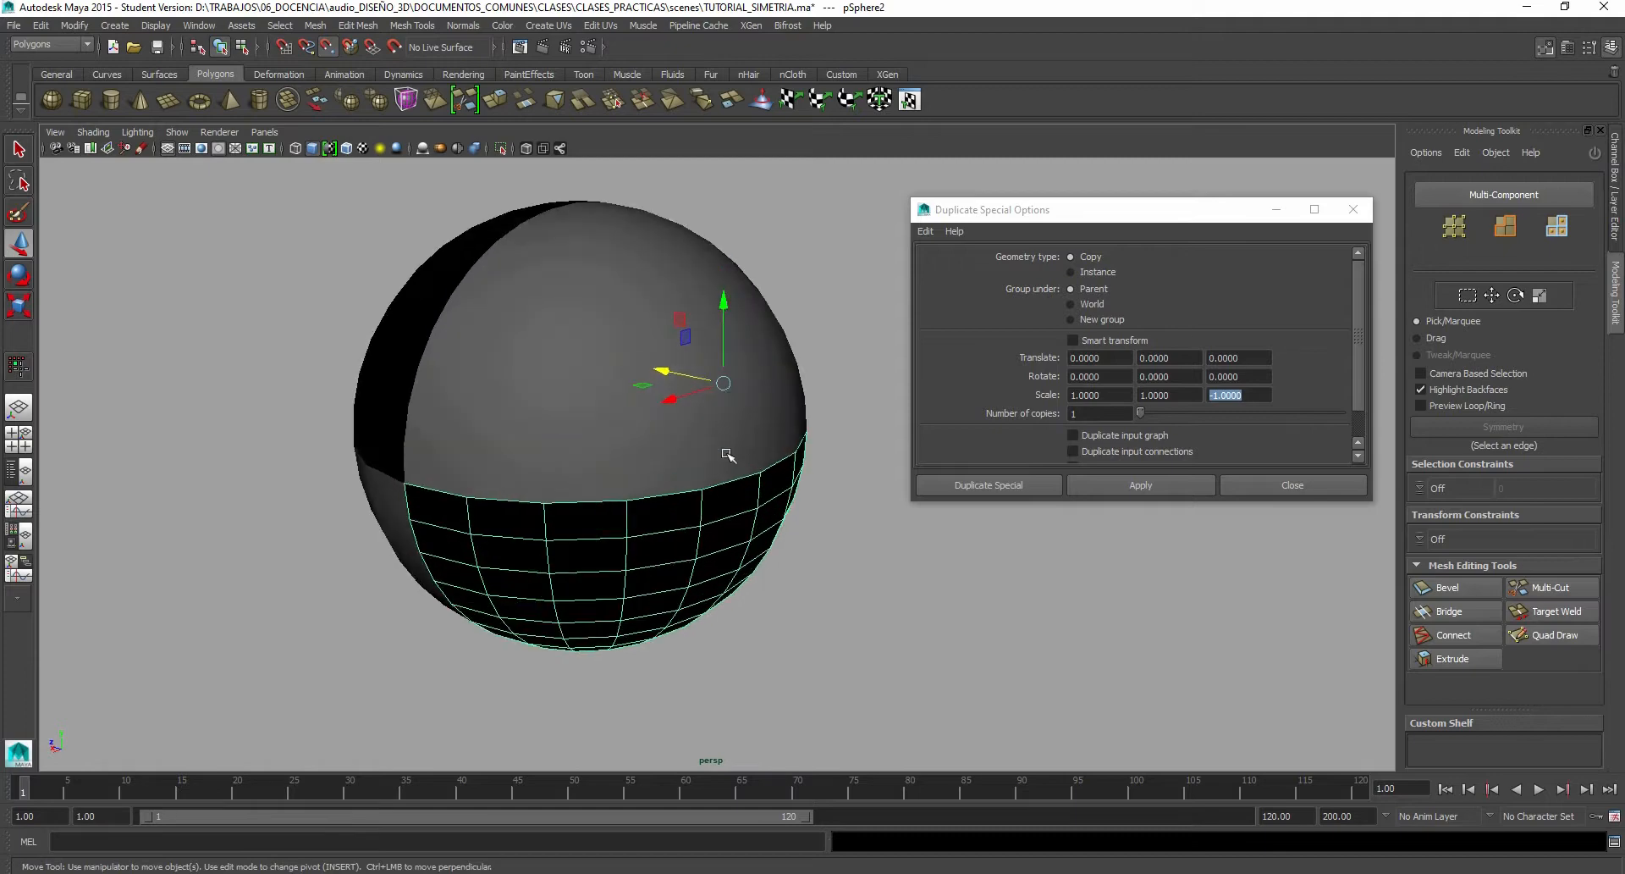
left_click_drag(725, 415, 765, 496, "alt")
Step: Check the four sphere pieces one by one in the maximized side view
key("space")
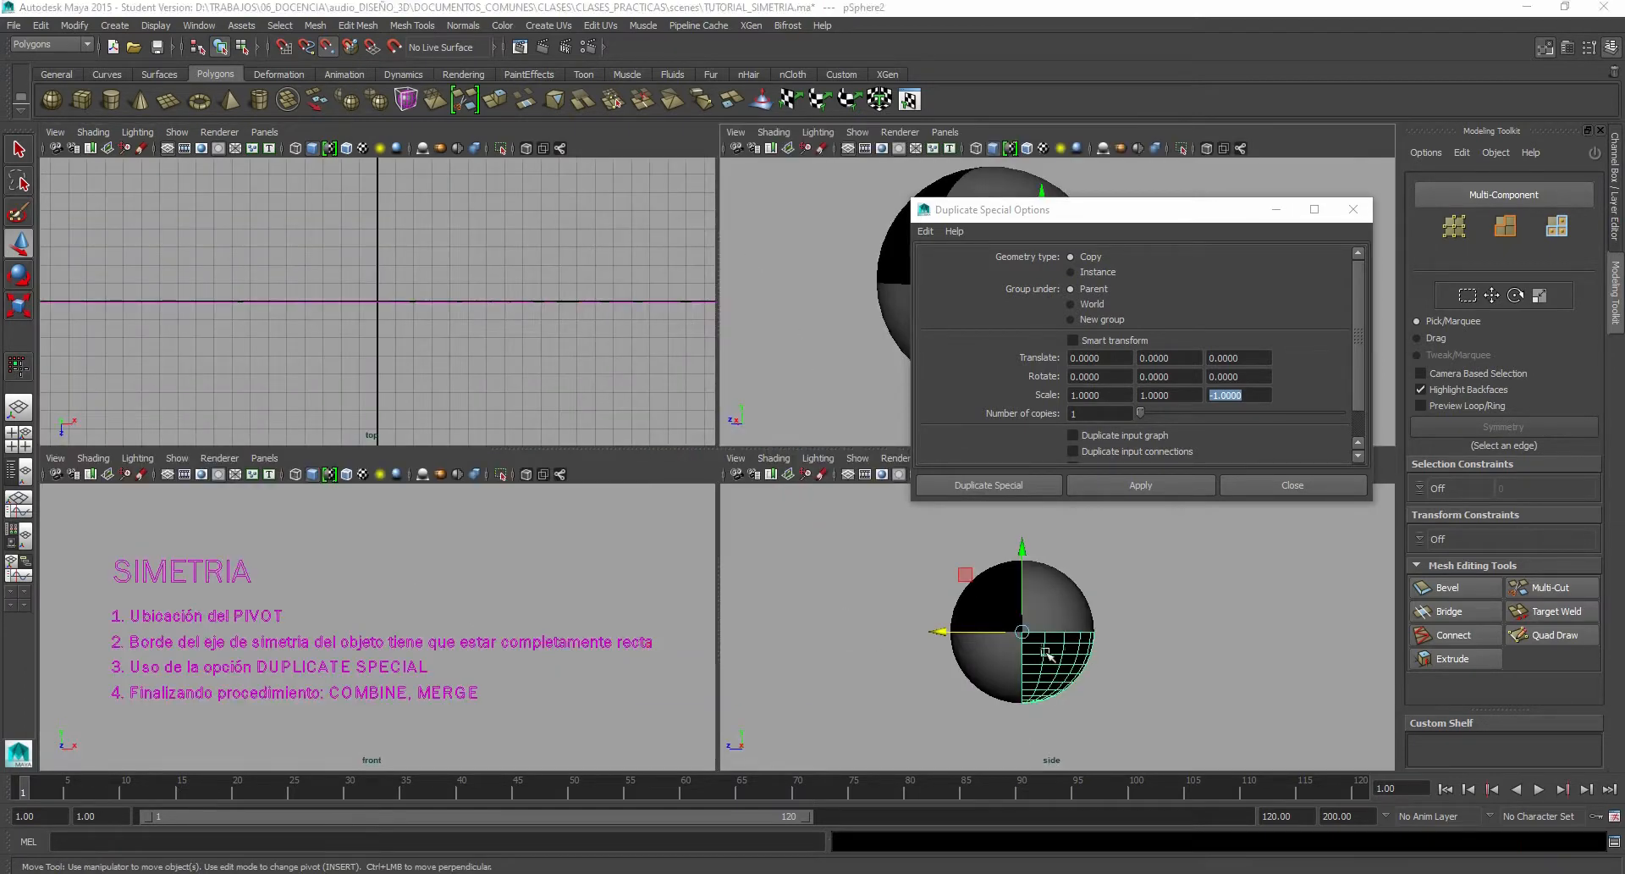
key("space")
scroll(697, 457, "up", 5)
scroll(687, 513, "down", 5)
left_click_drag(682, 520, 657, 550, "alt")
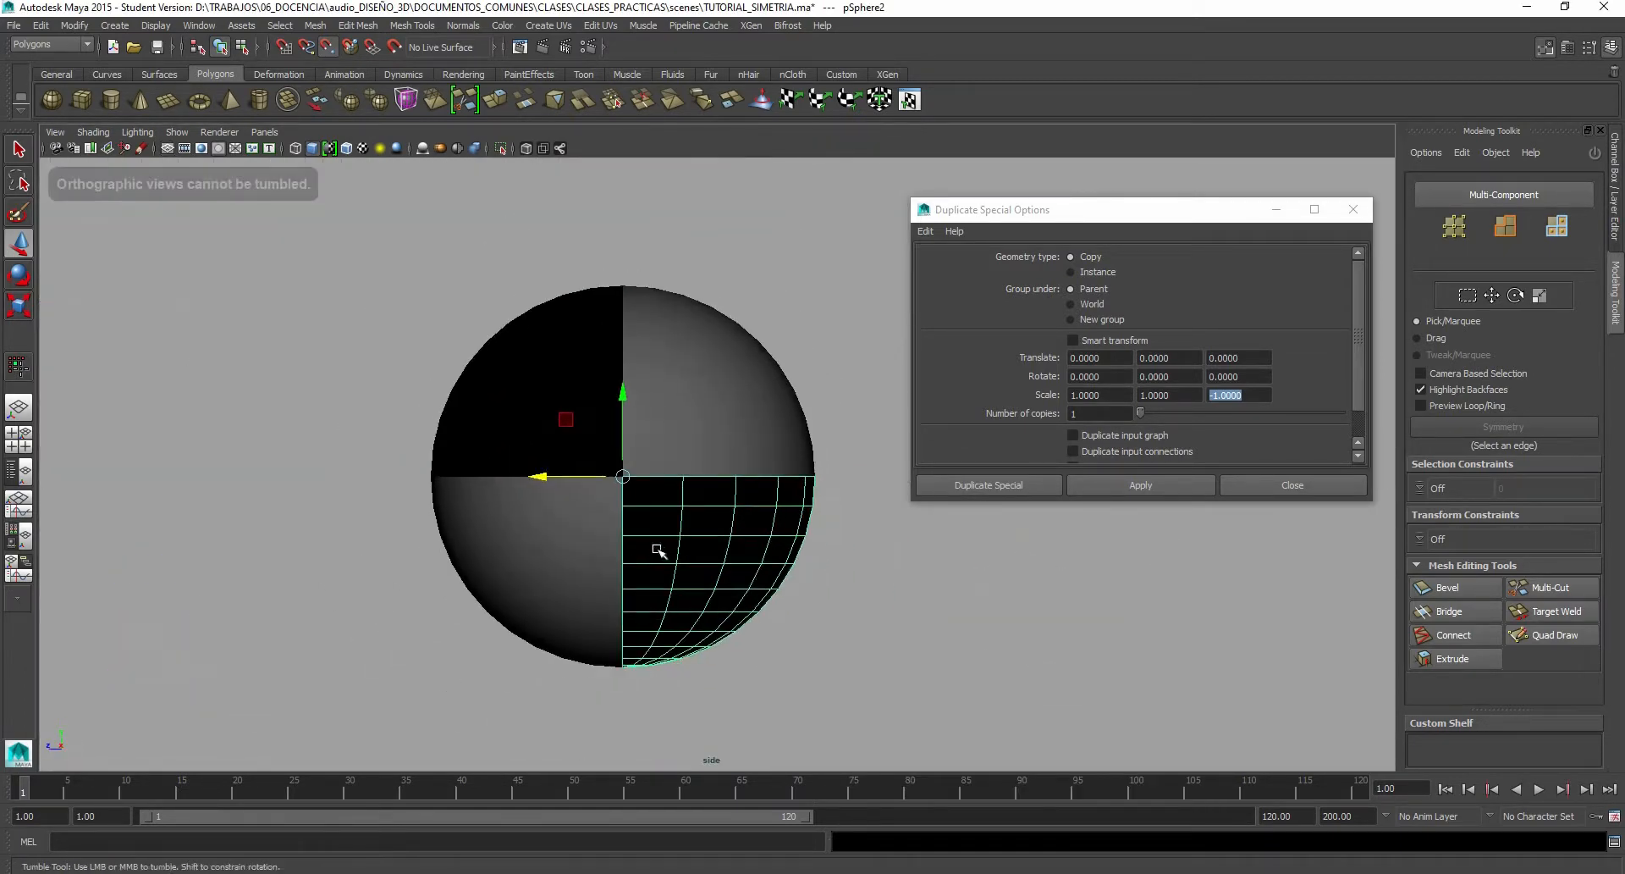
scroll(618, 427, "up", 3)
left_click(618, 352)
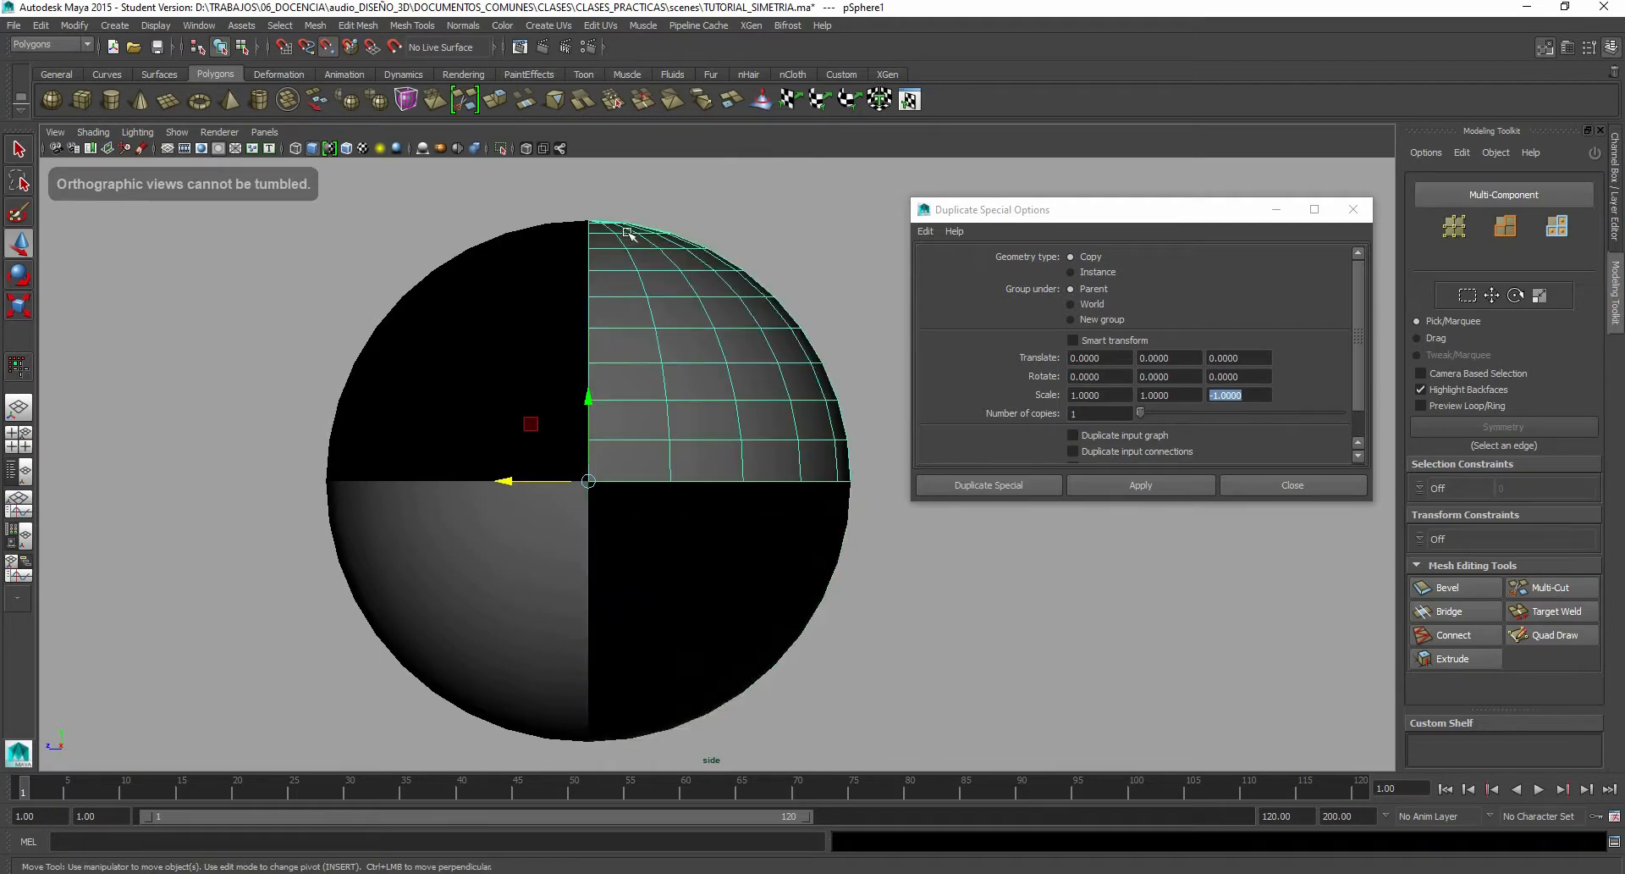
left_click(687, 549)
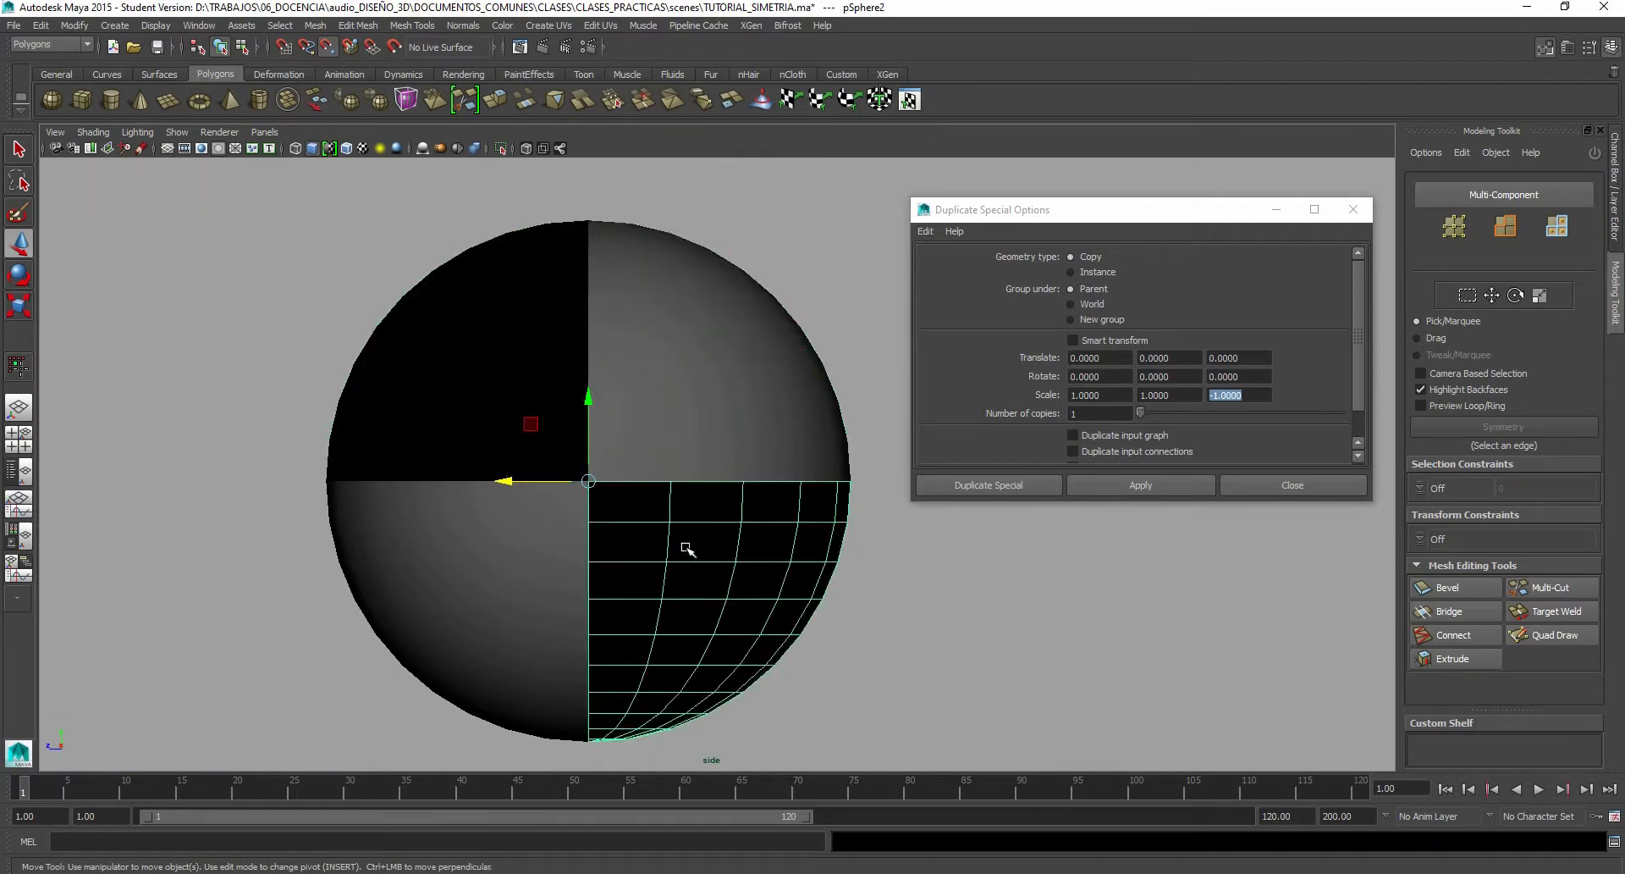
left_click(476, 465)
left_click(530, 538)
Step: Delete the three mirrored copies, leaving only the original quarter sphere, and close the Duplicate Special options
left_click_drag(862, 689, 398, 563)
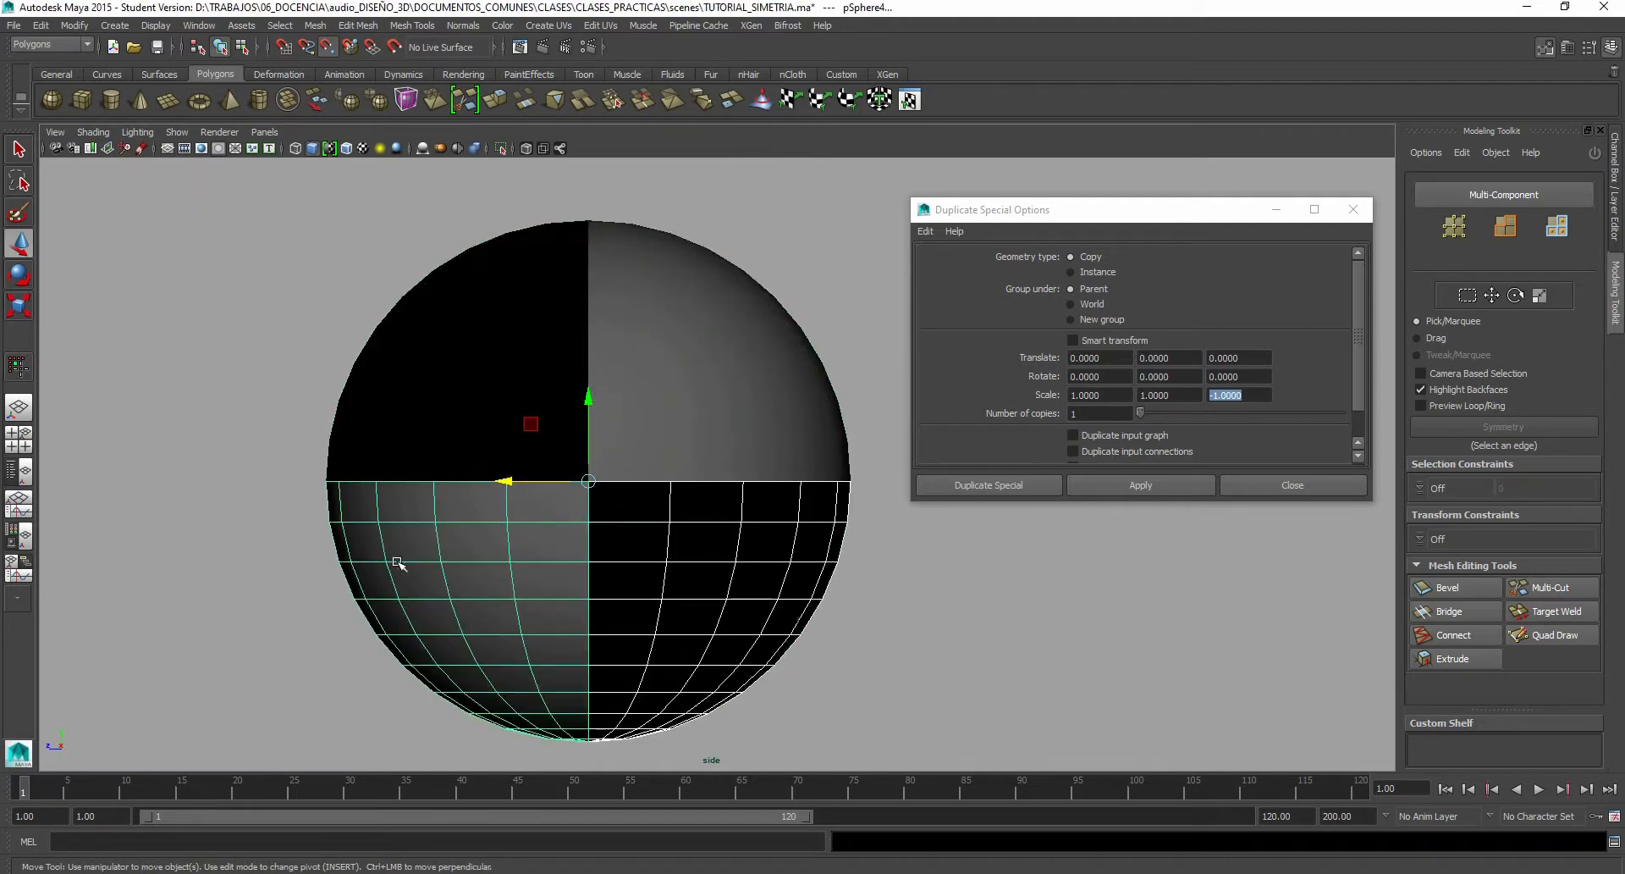
key("Delete")
left_click(399, 392)
key("Delete")
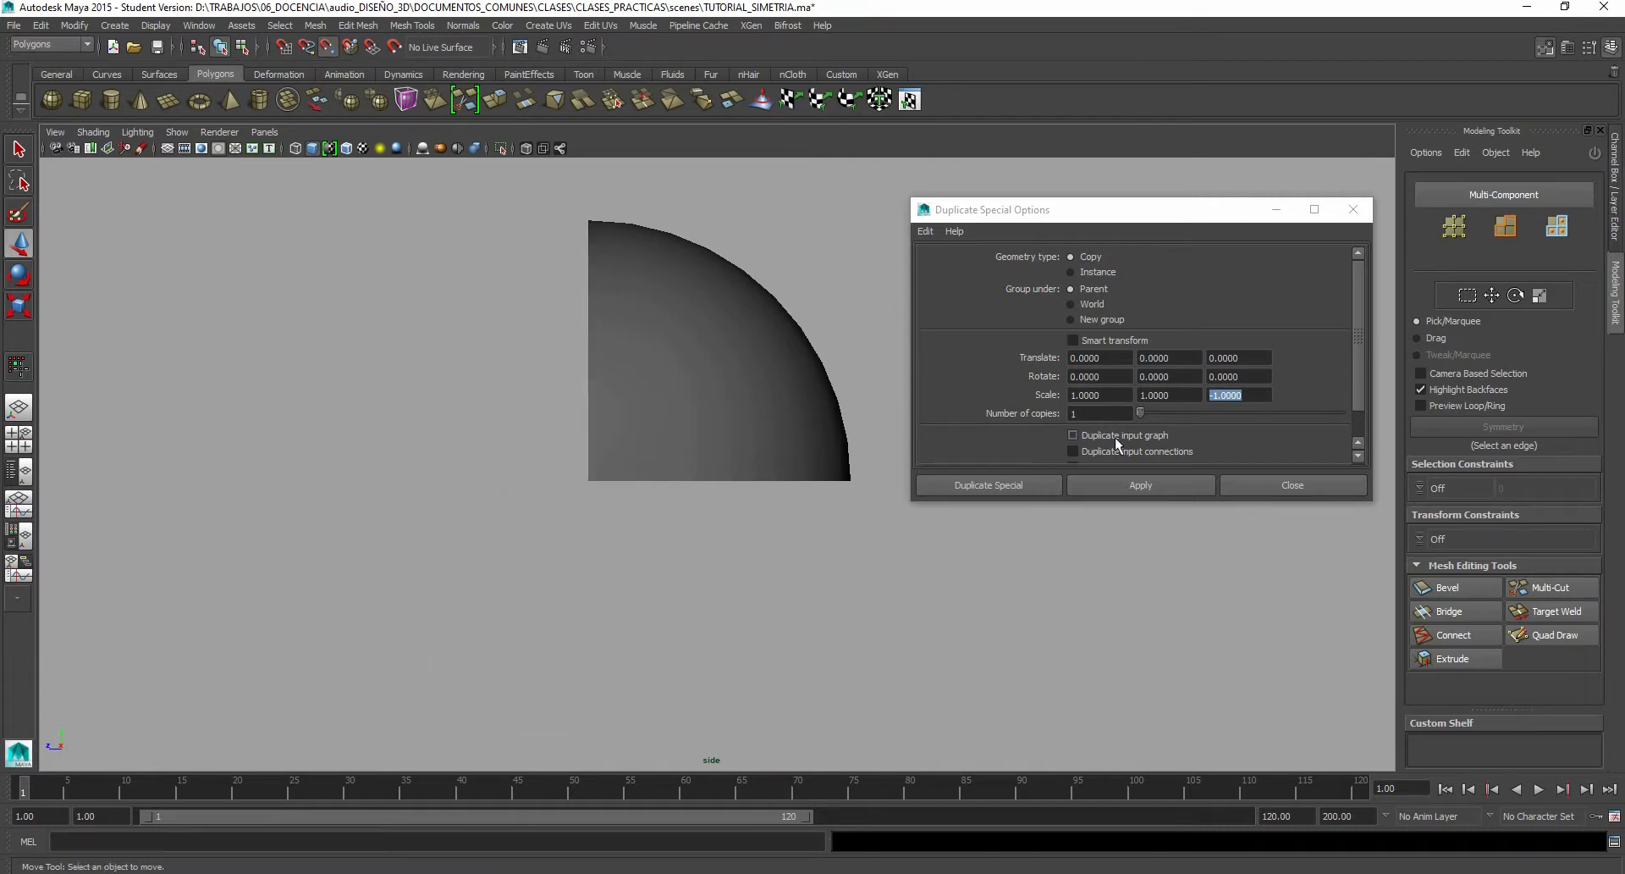
left_click(1295, 488)
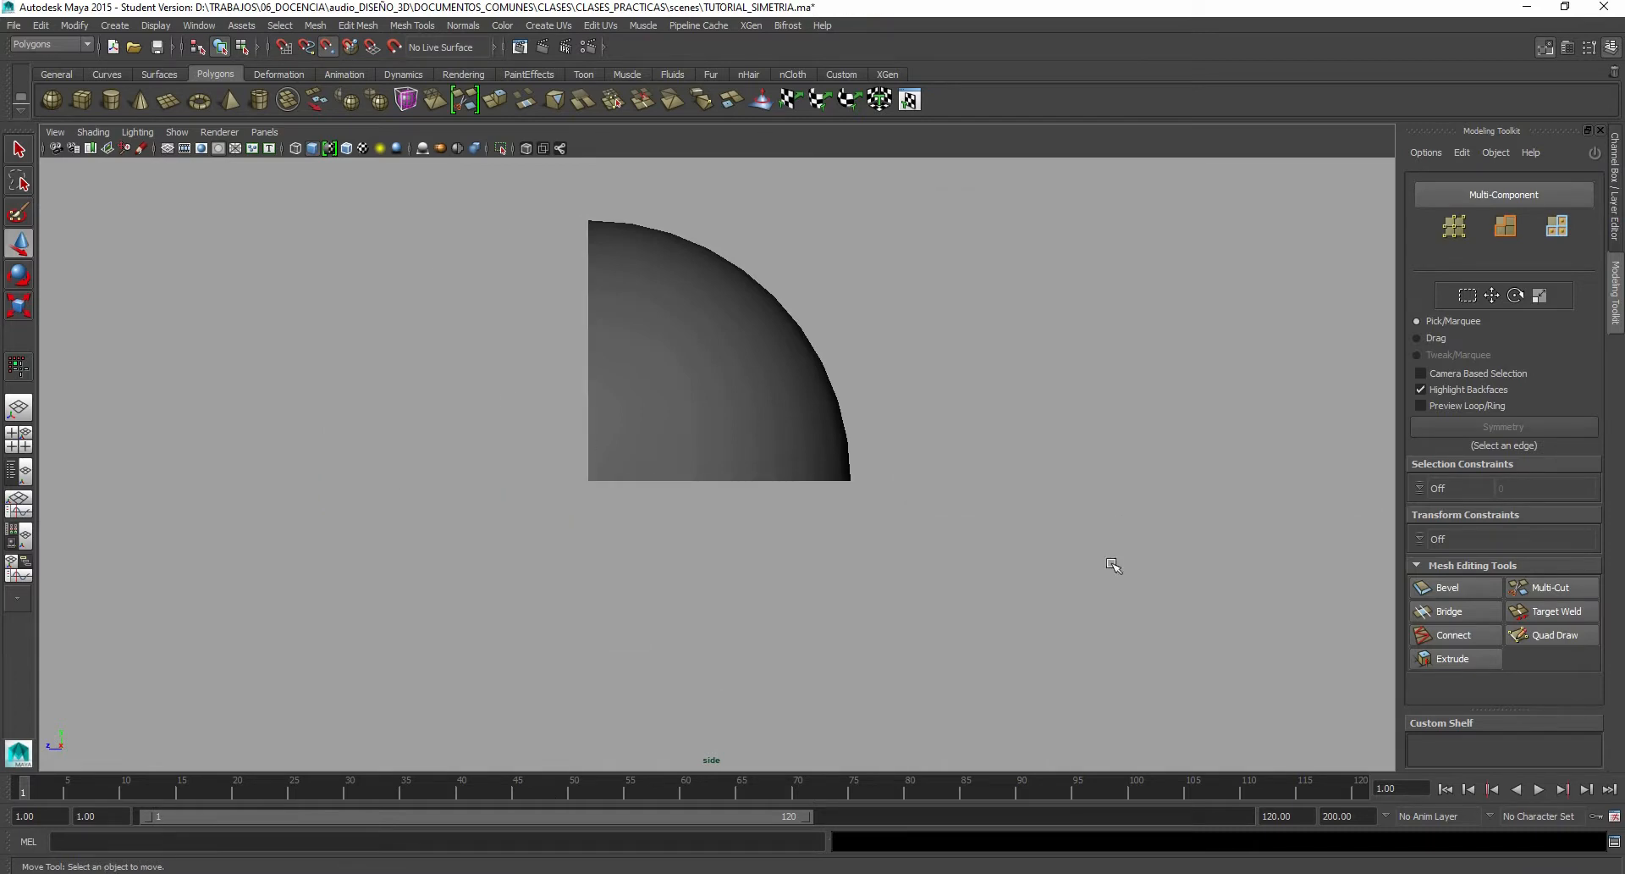
Step: Select the quarter sphere in the perspective view, maximize that view, and orbit to show its open borders
key("space")
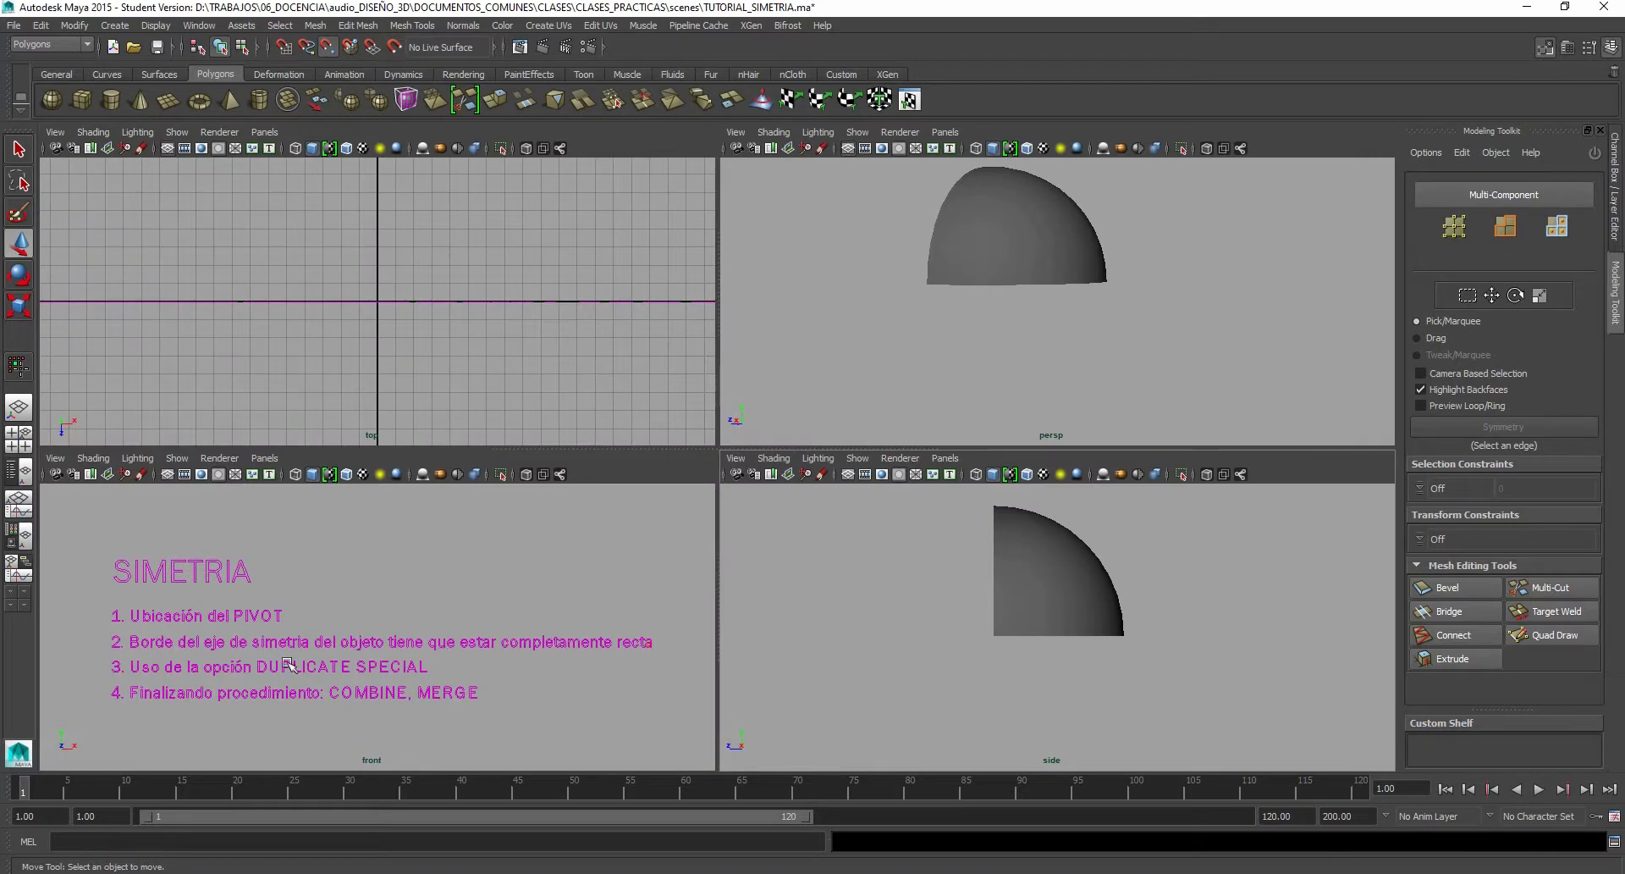
key("space")
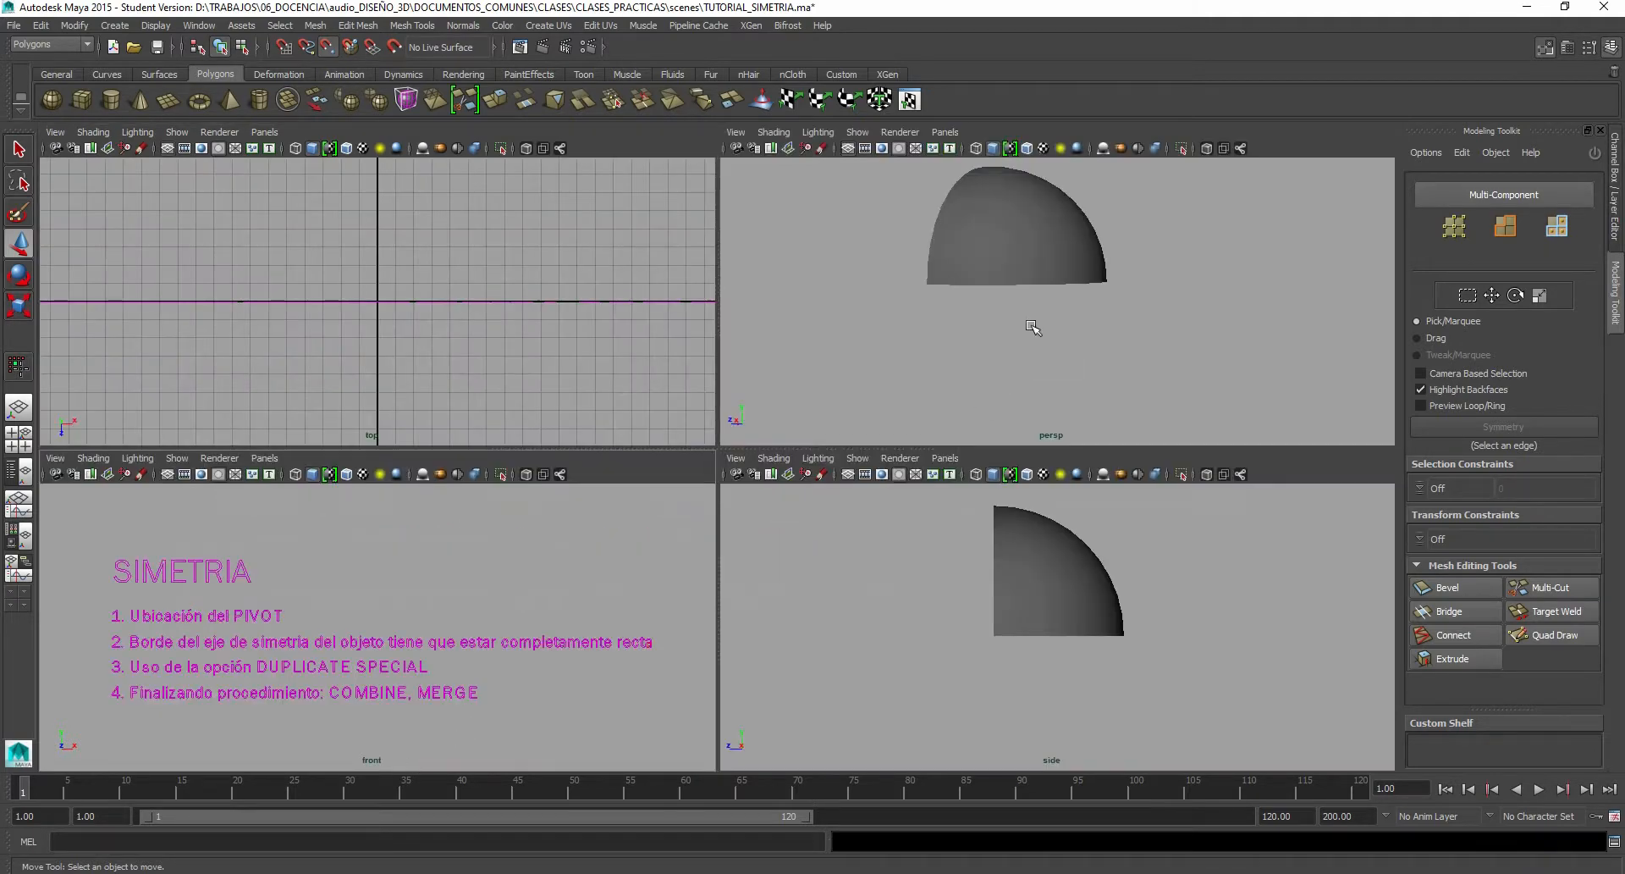
left_click(1019, 265)
key("space")
left_click_drag(744, 370, 575, 291, "alt")
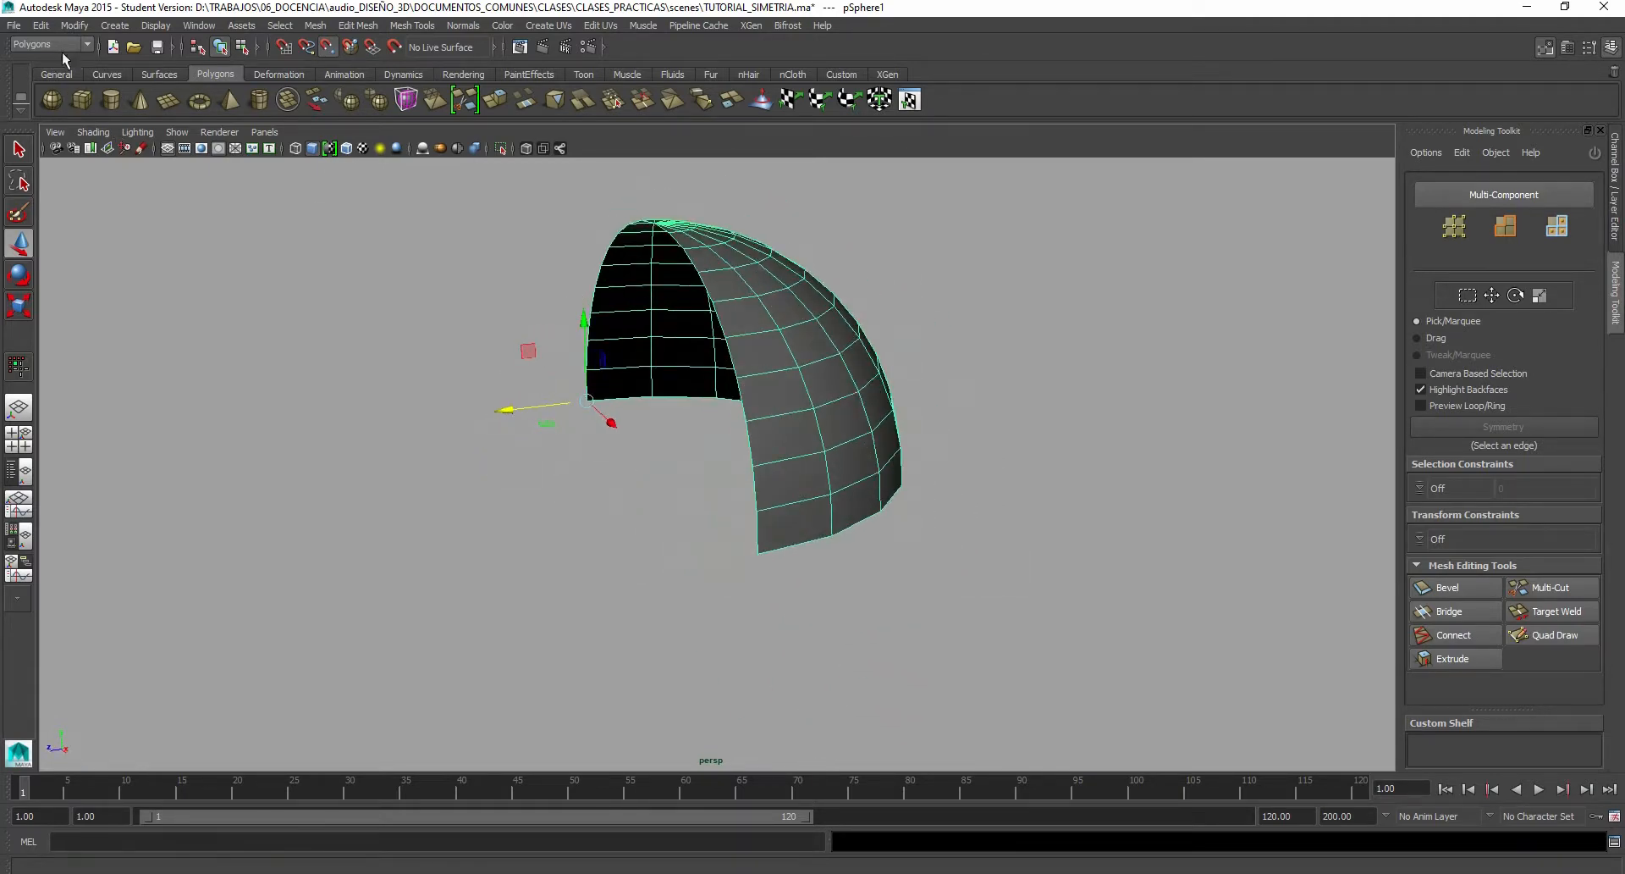
Step: Magnify the screen to 200% and open the Duplicate Special options, moving the dialog fully into the magnified area
key("super")
left_click(372, 326)
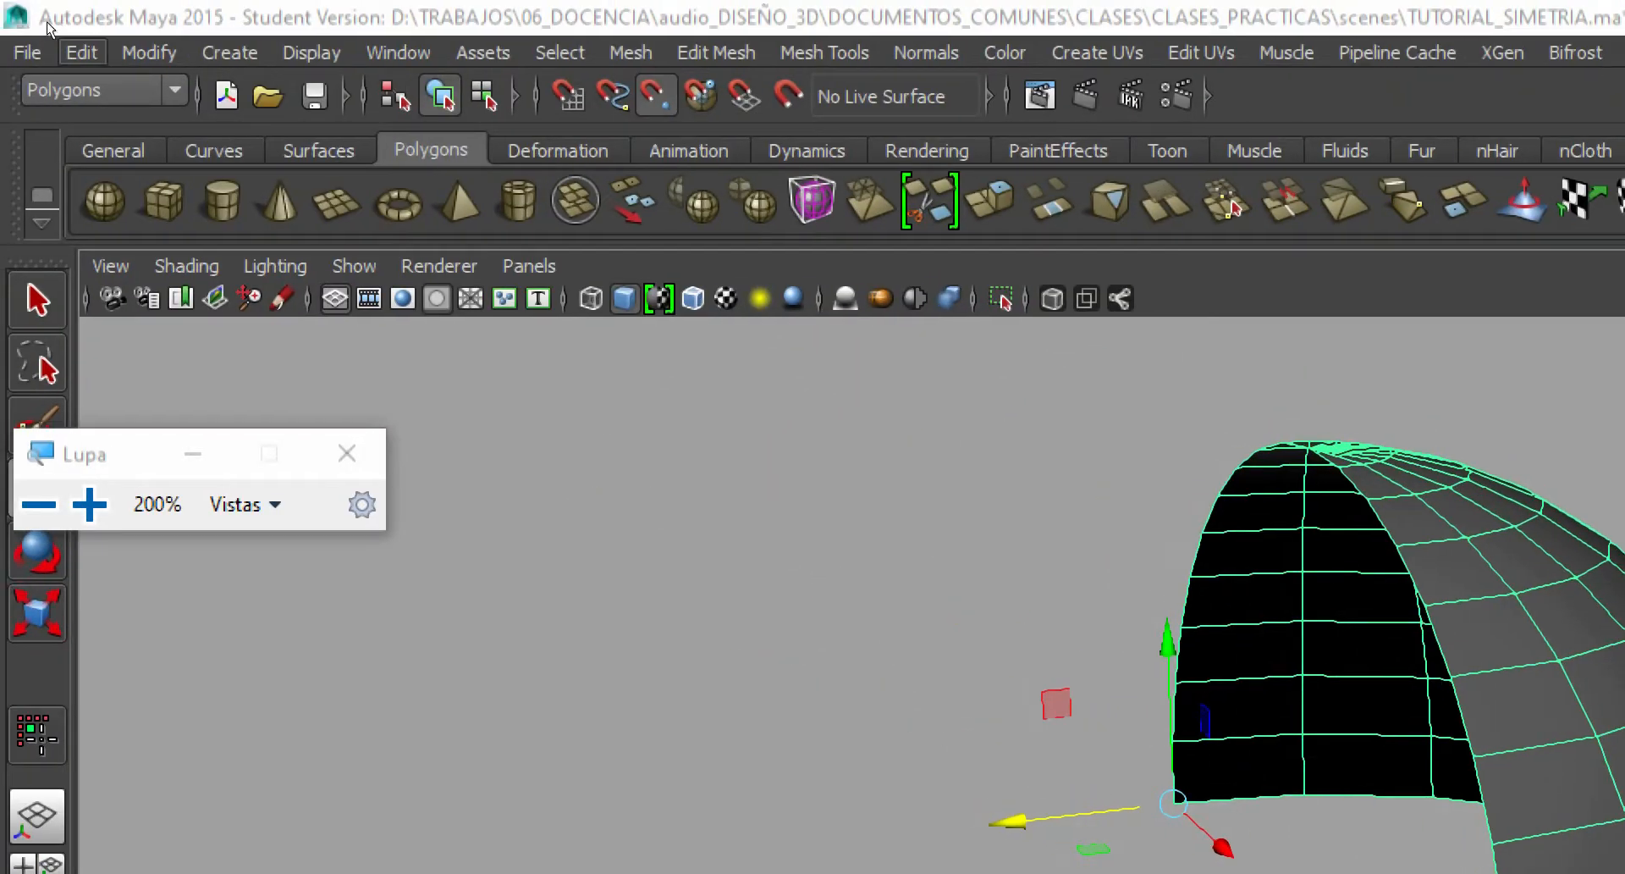
left_click(81, 52)
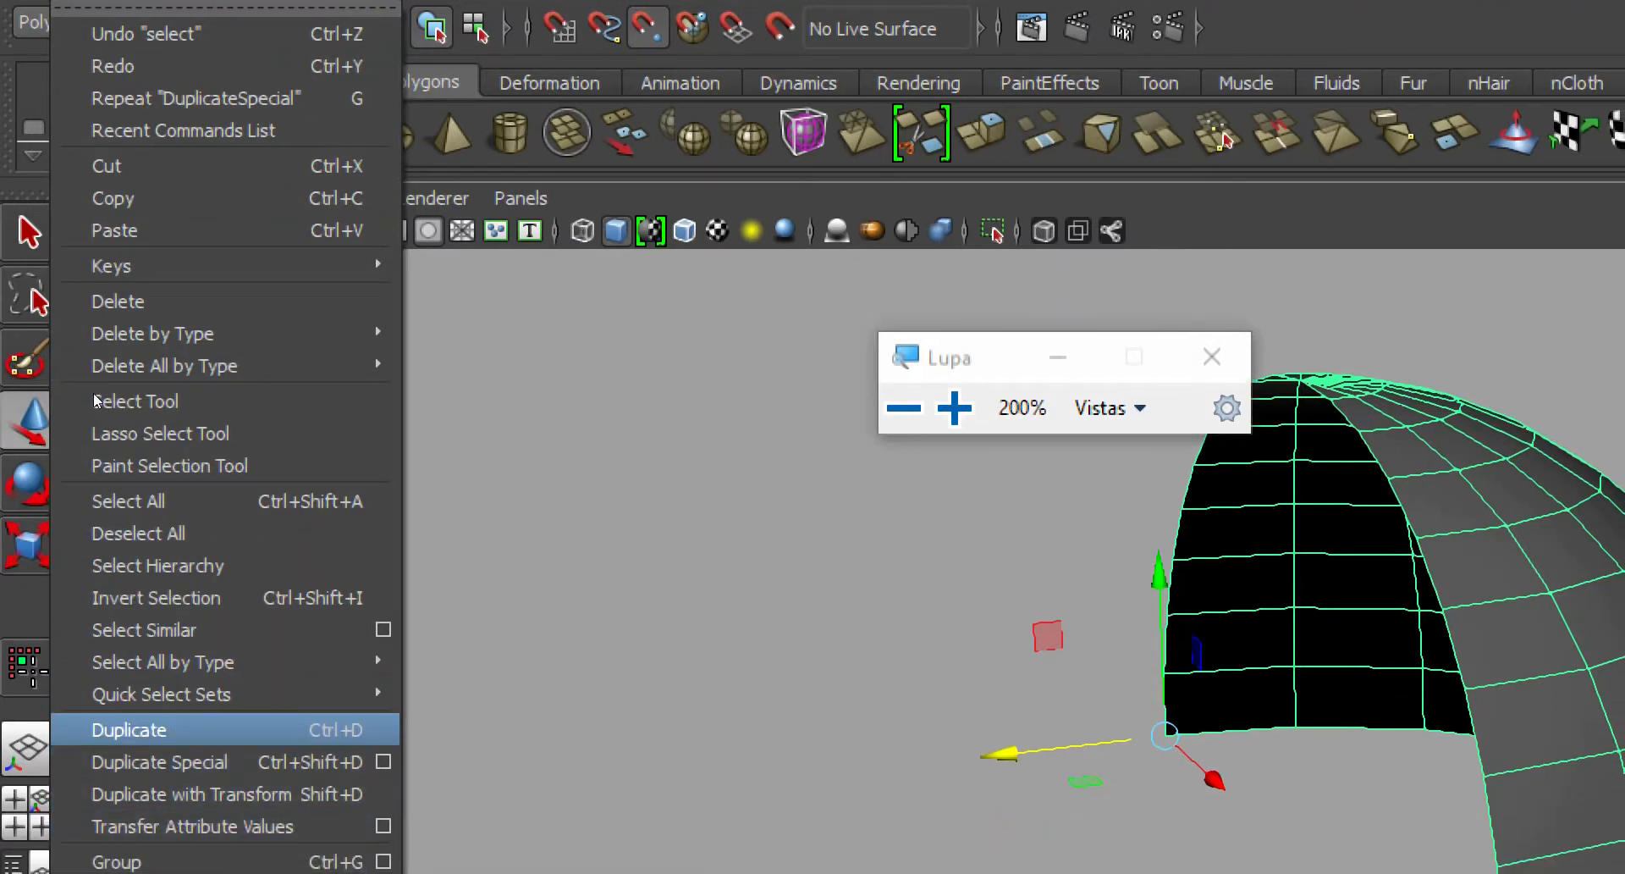
left_click(197, 414)
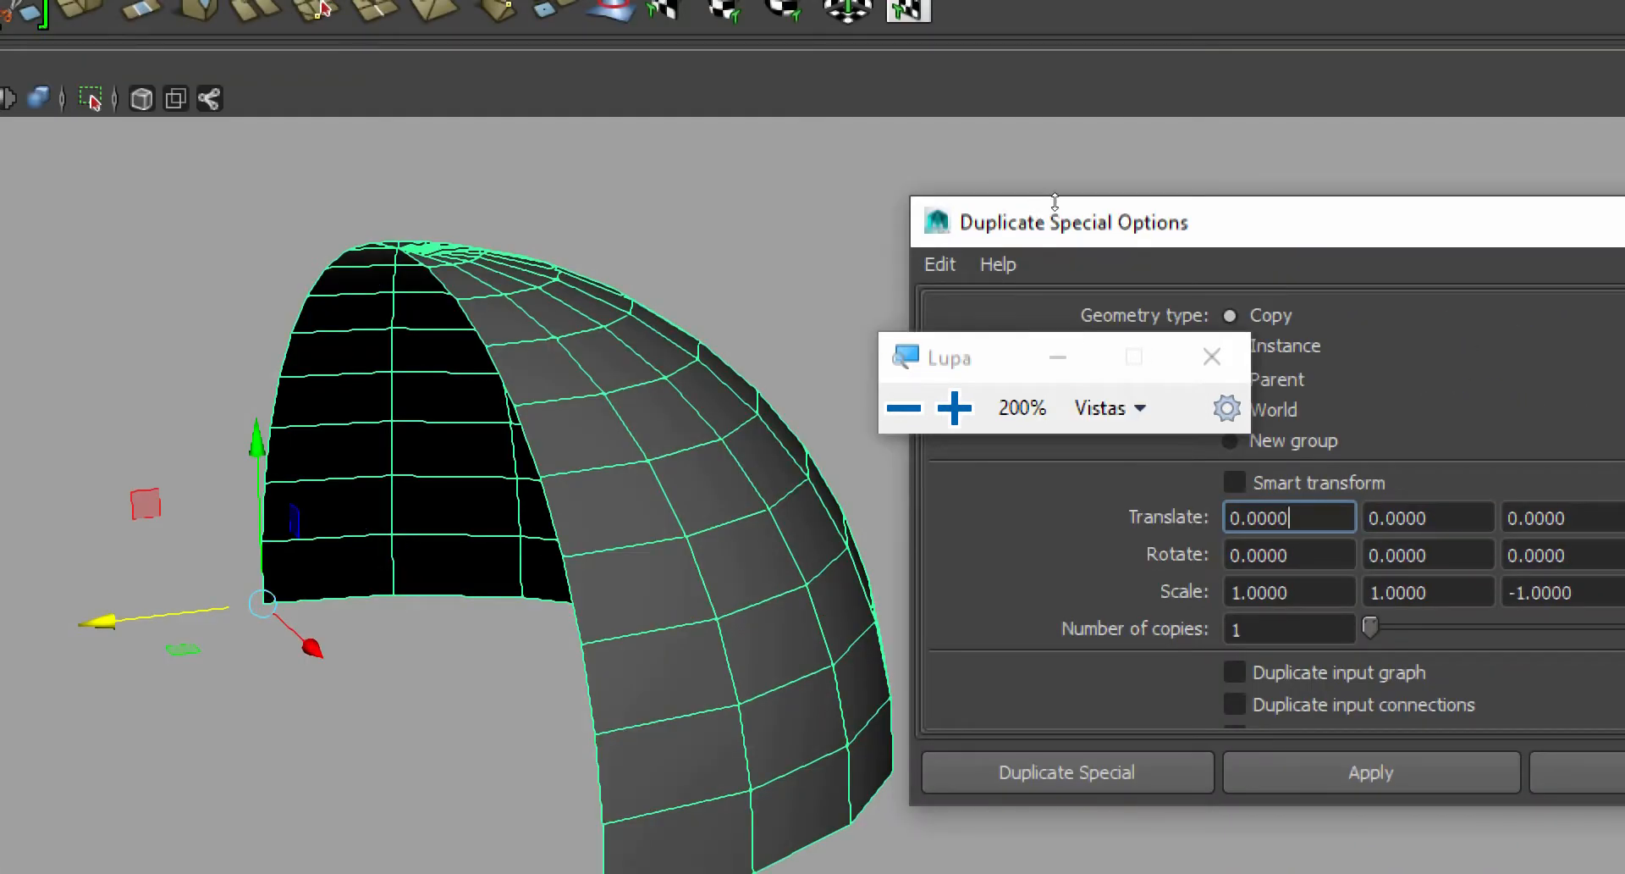
left_click_drag(1345, 231, 808, 199)
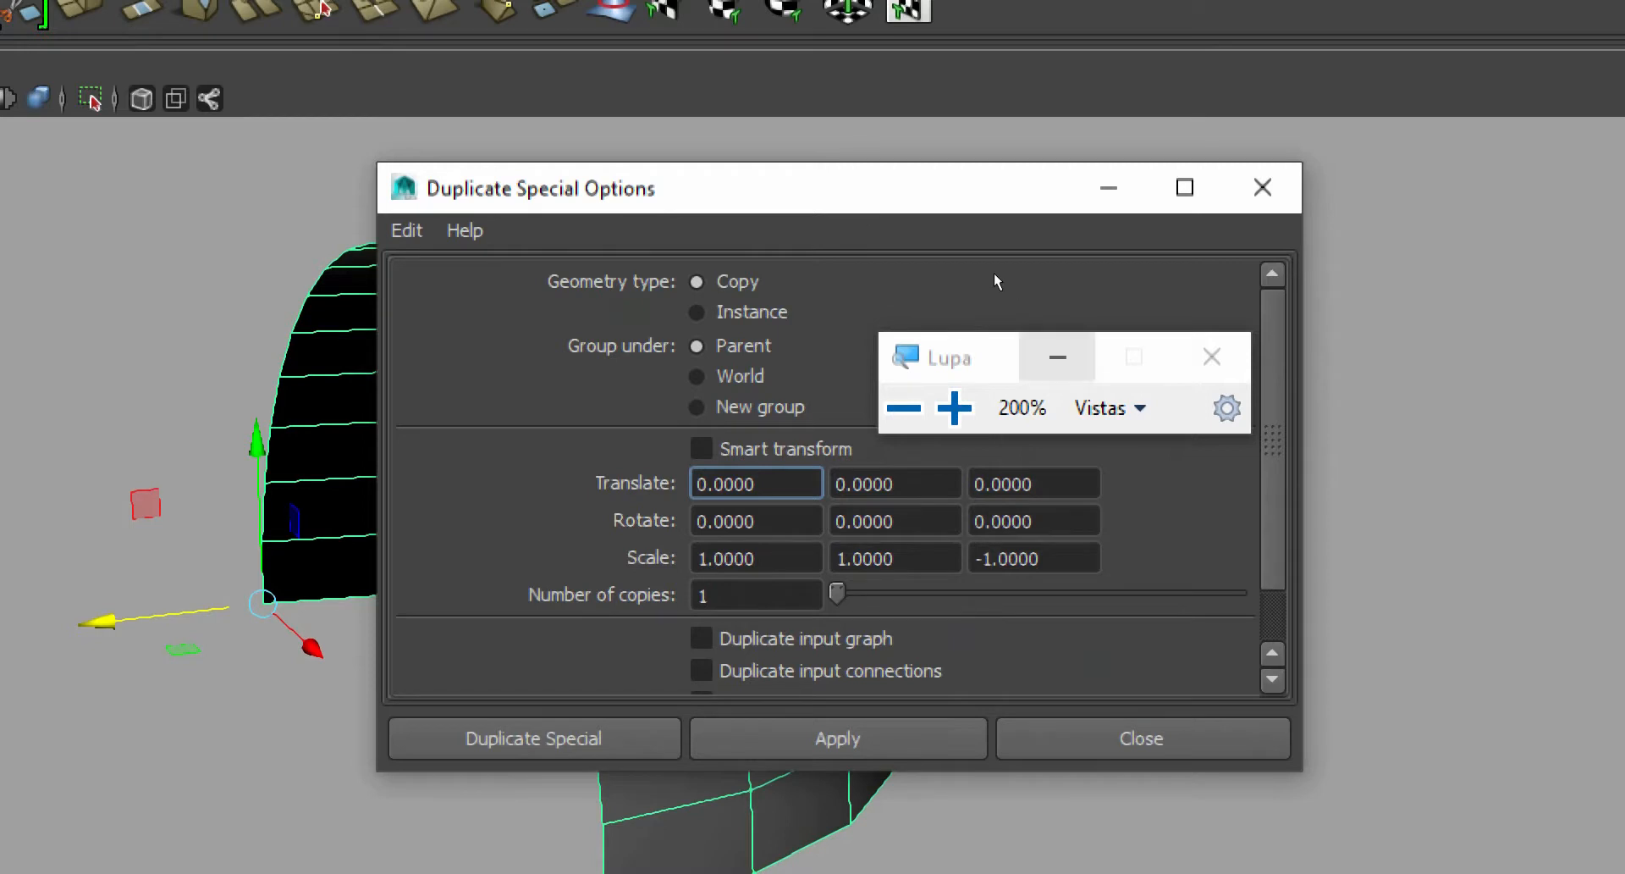
Step: Minimize the magnifier window and reset the Z scale of the Duplicate Special options to 1
left_click(1058, 356)
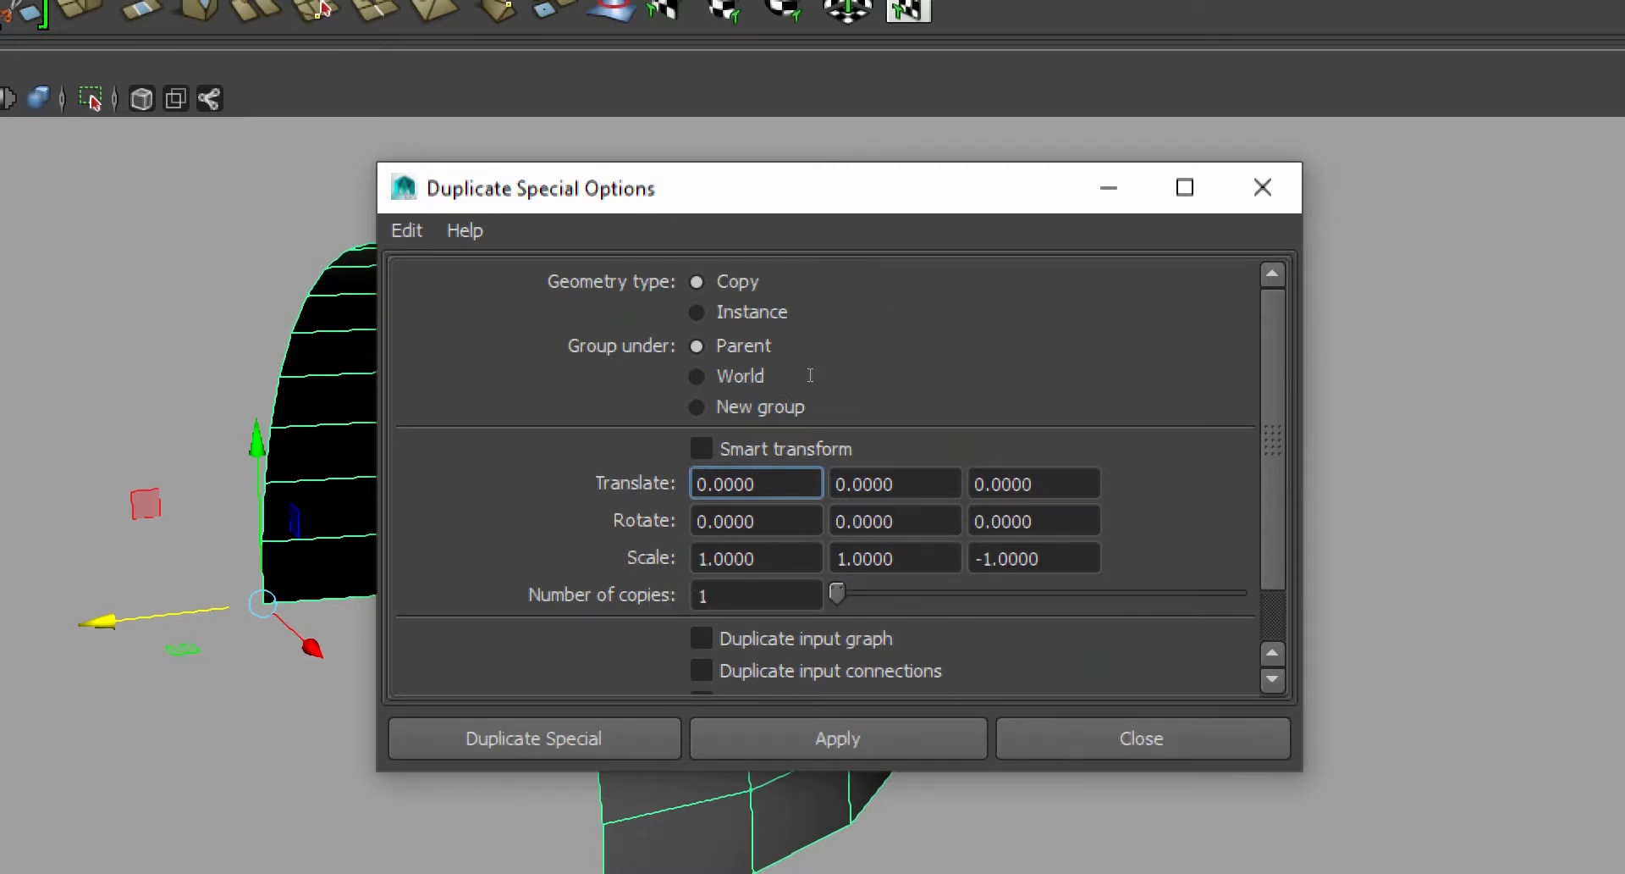
left_click_drag(695, 558, 762, 558)
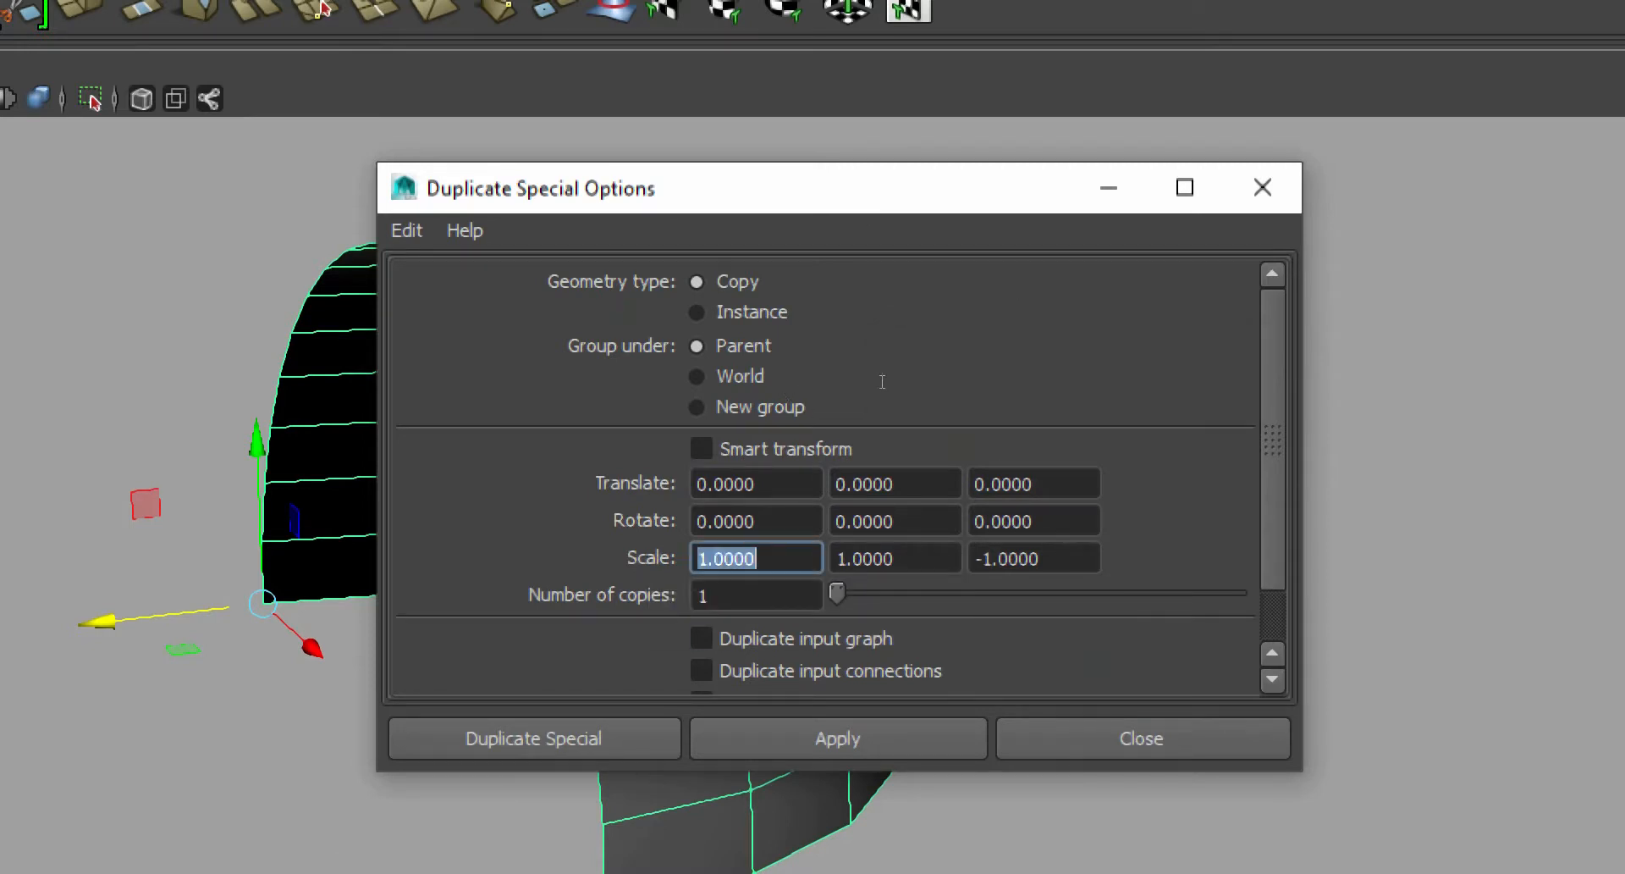
key("Tab")
key("Tab")
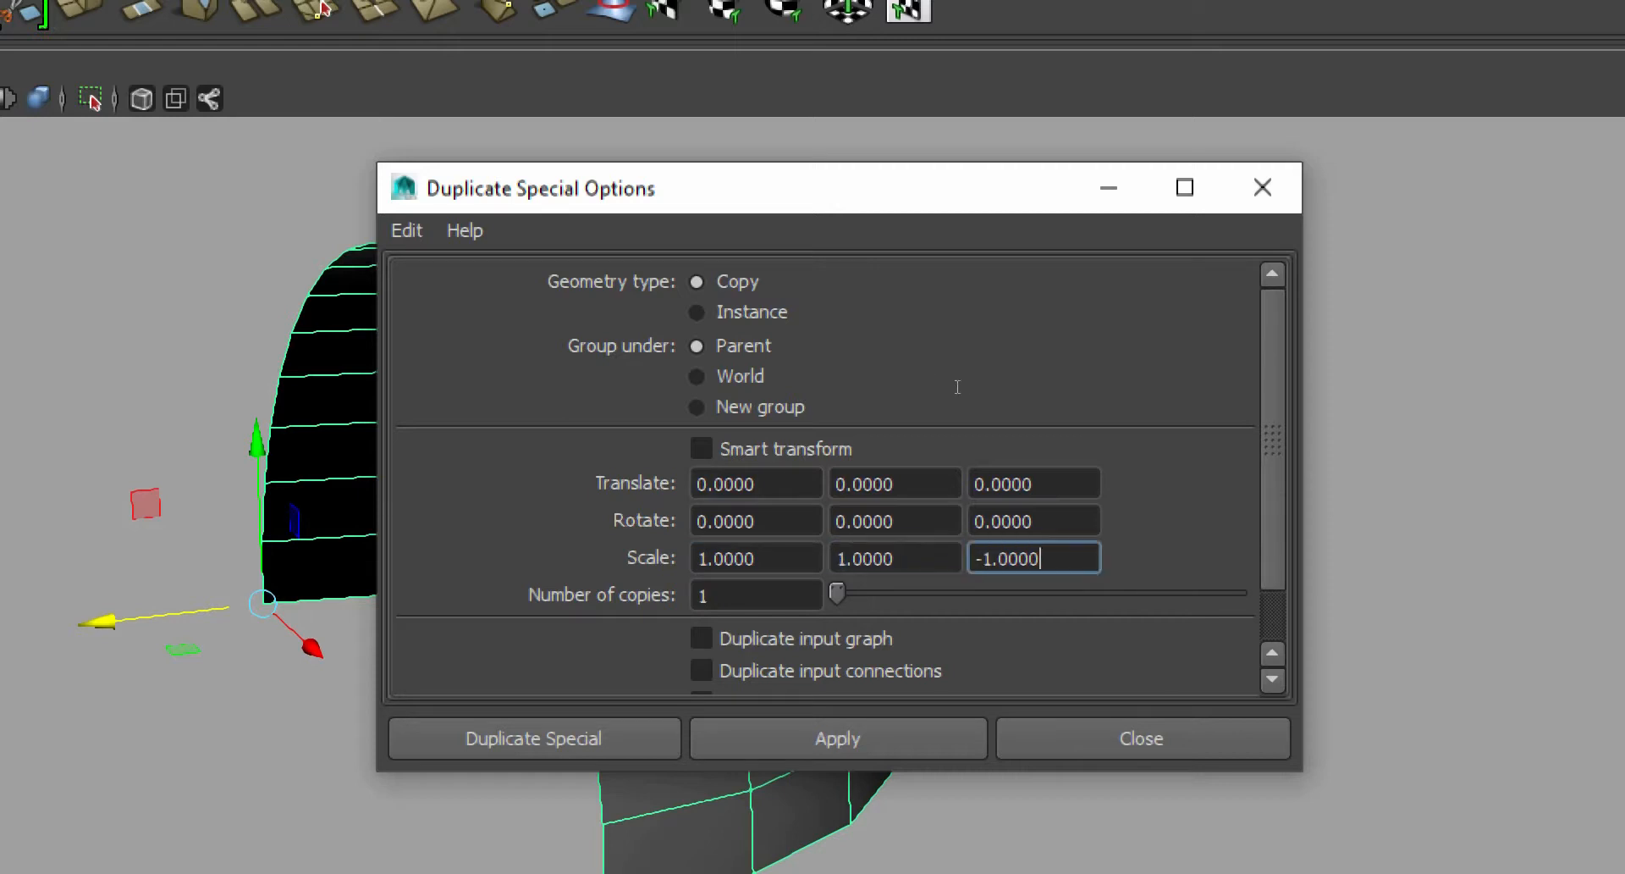
key("Tab")
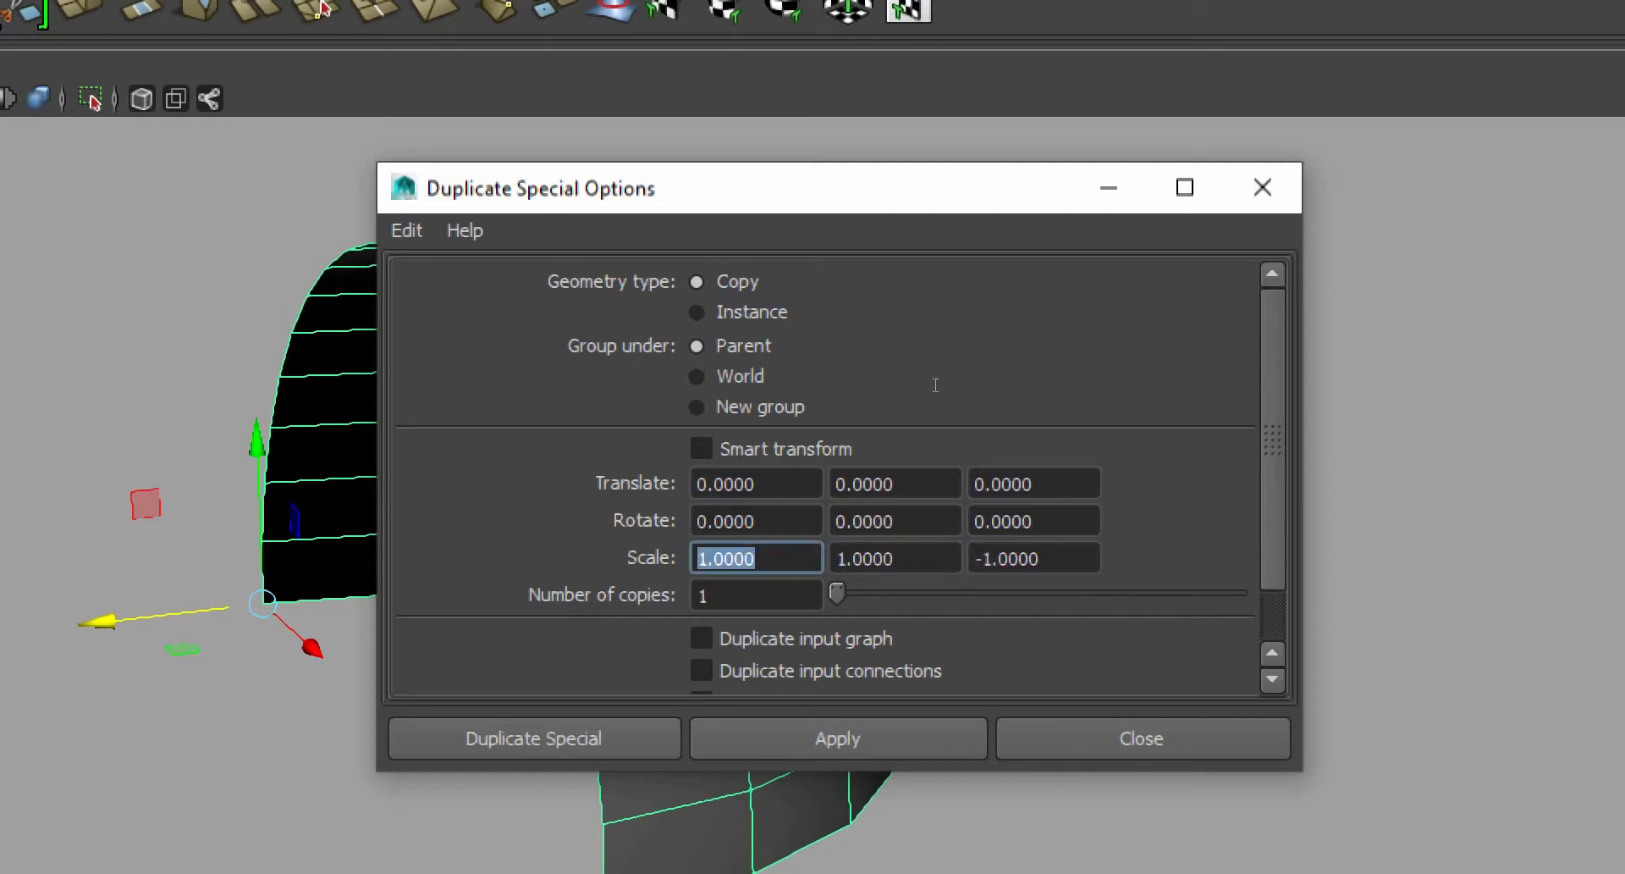
key("Tab")
key("Tab")
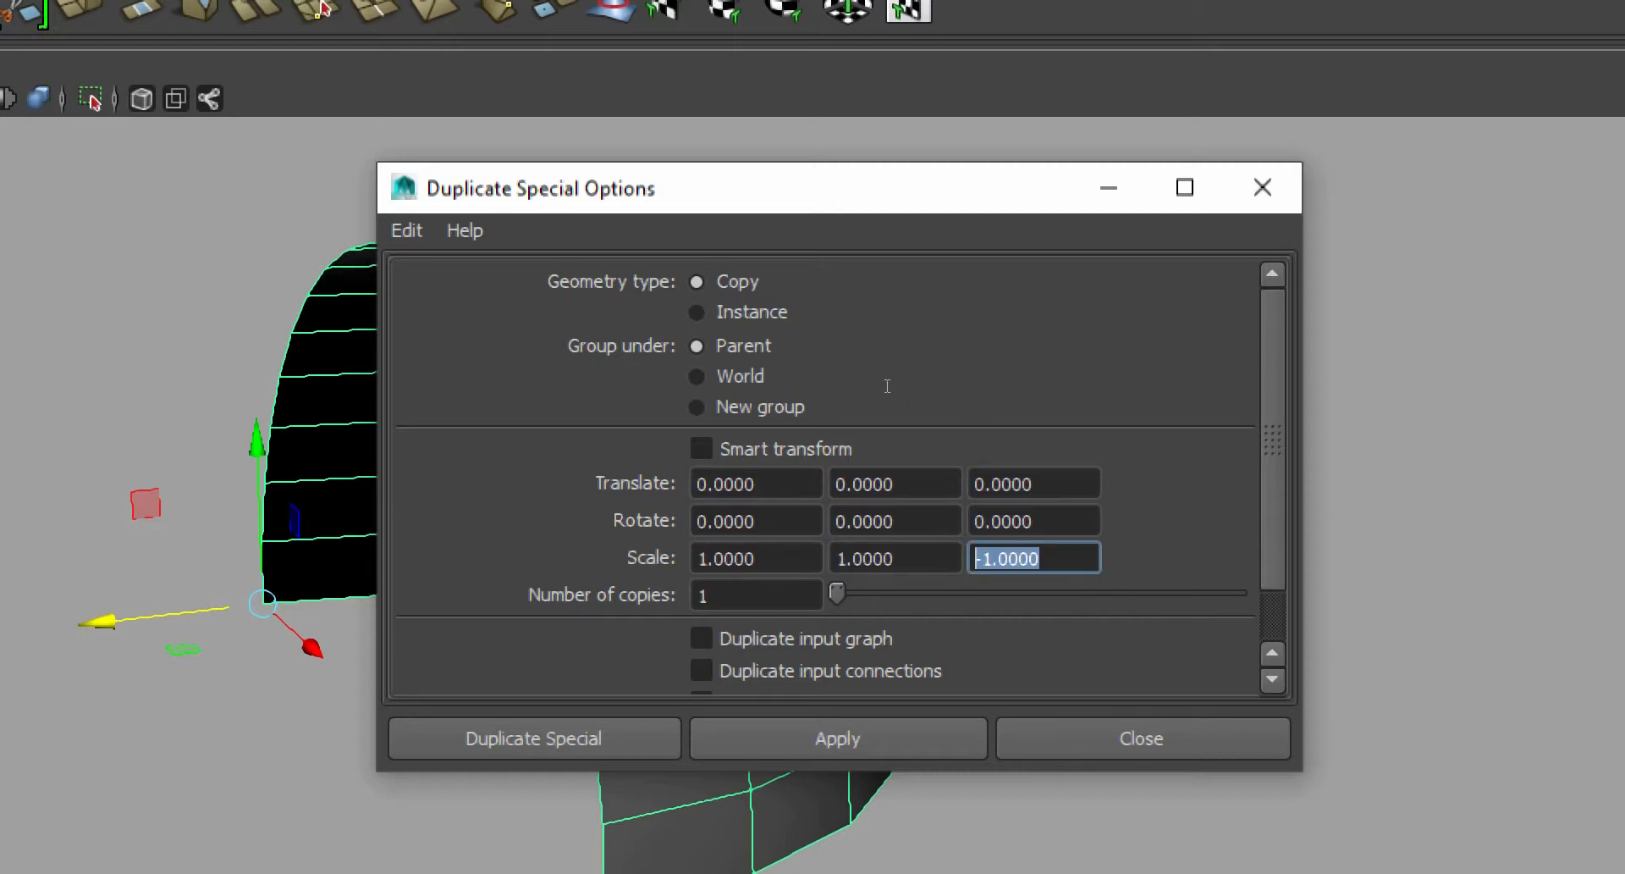
key("Home")
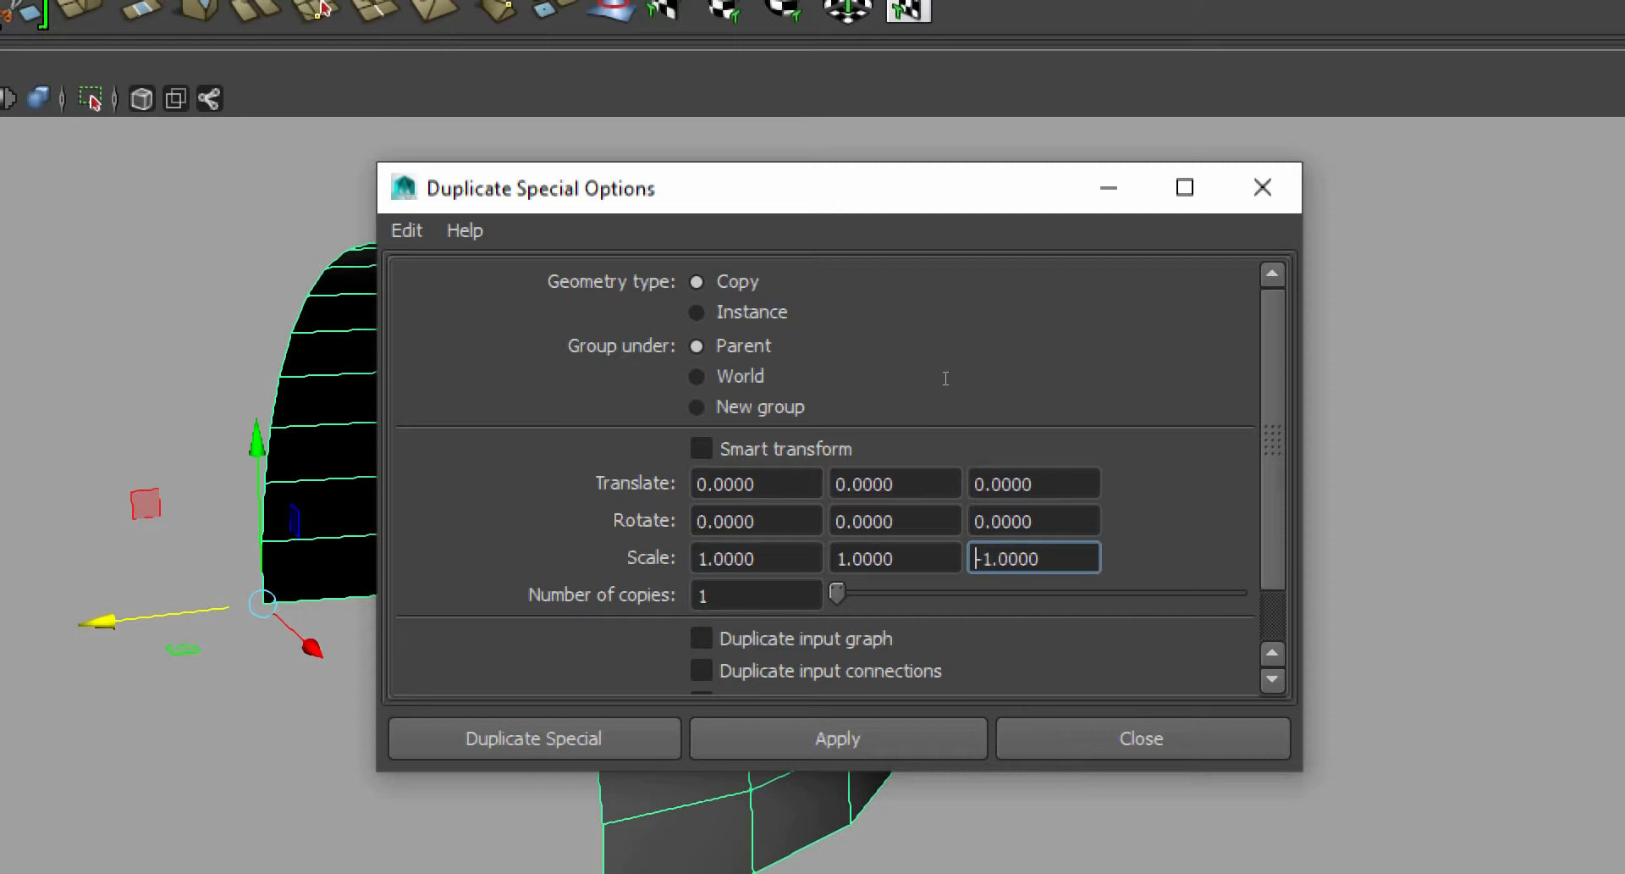
key("shift+Right")
key("shift+Right")
key("shift+End")
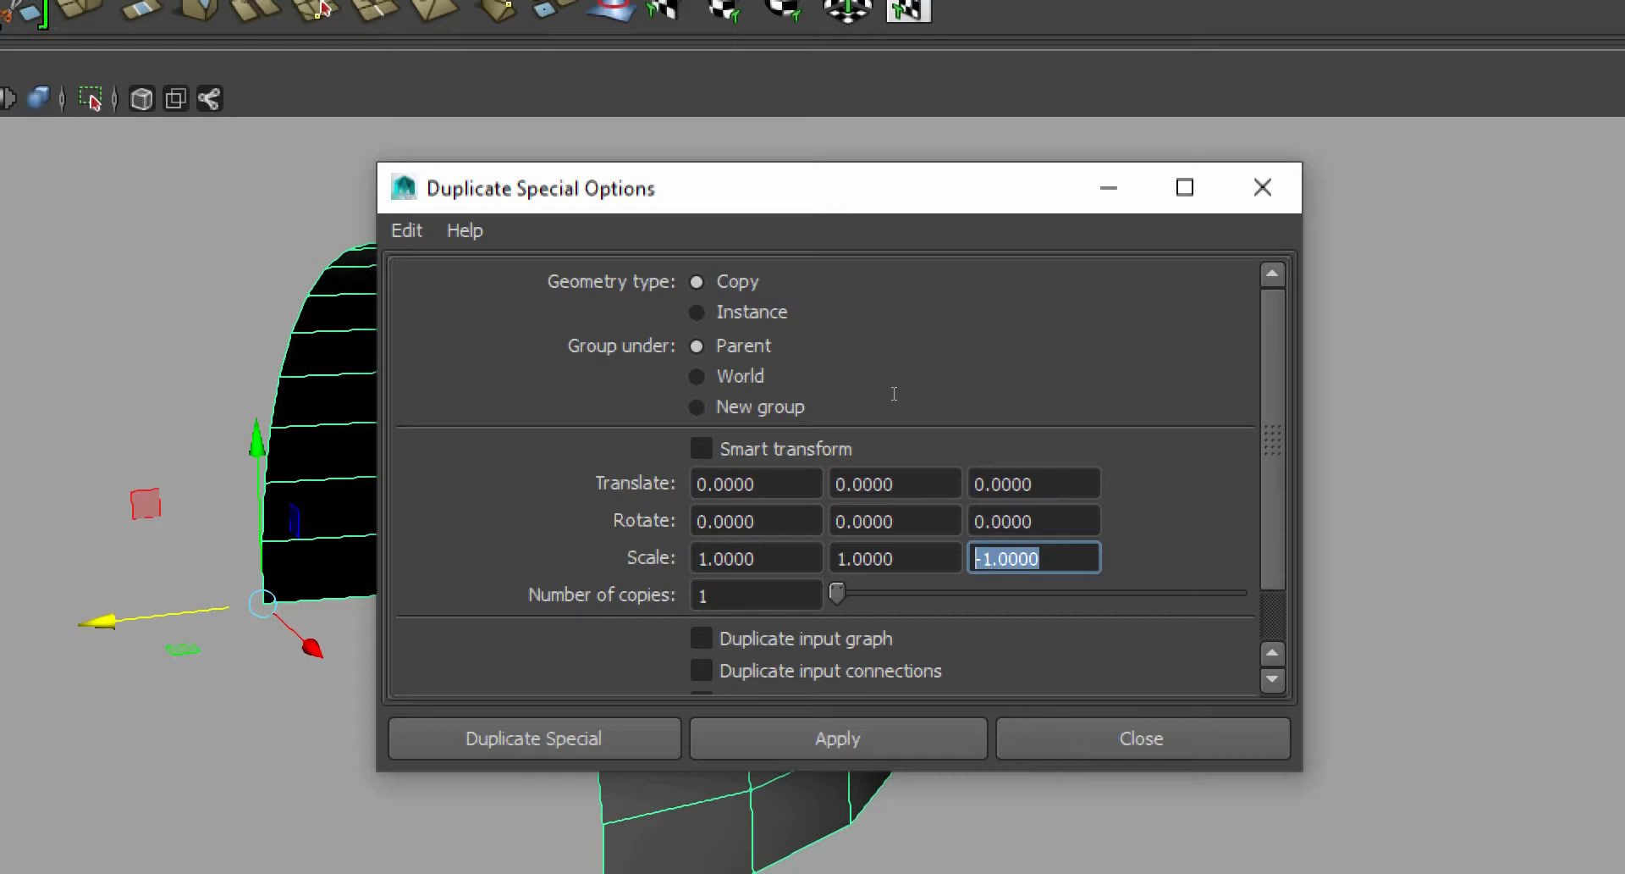
type("1")
key("Tab")
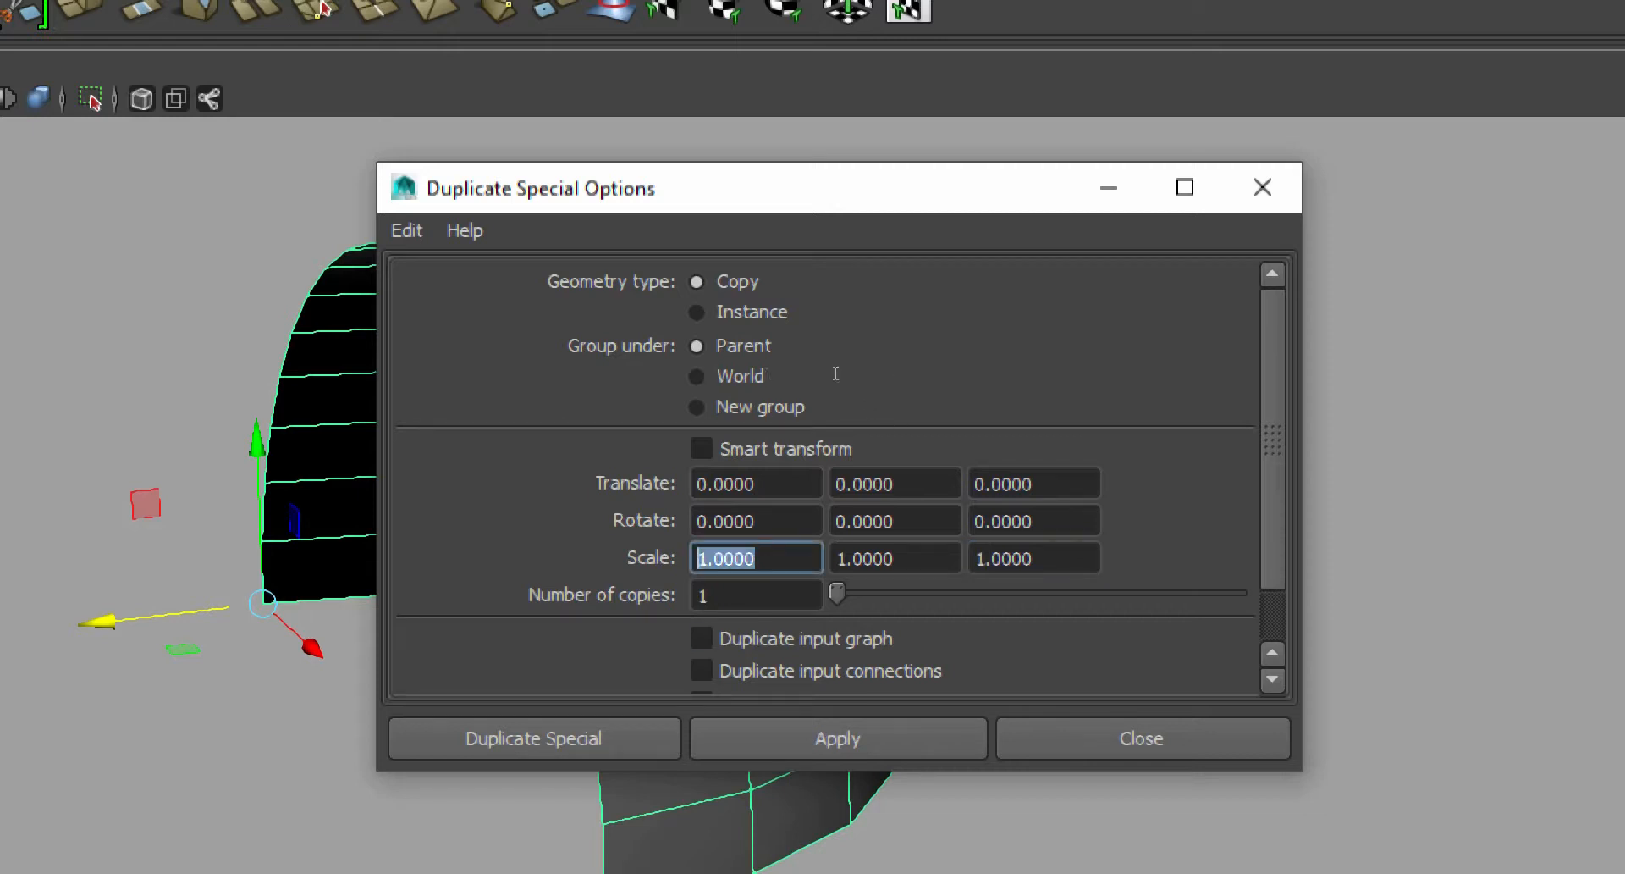
Step: Review the X, Y and Z scale values in the Duplicate Special options one after another
key("Tab")
key("Tab")
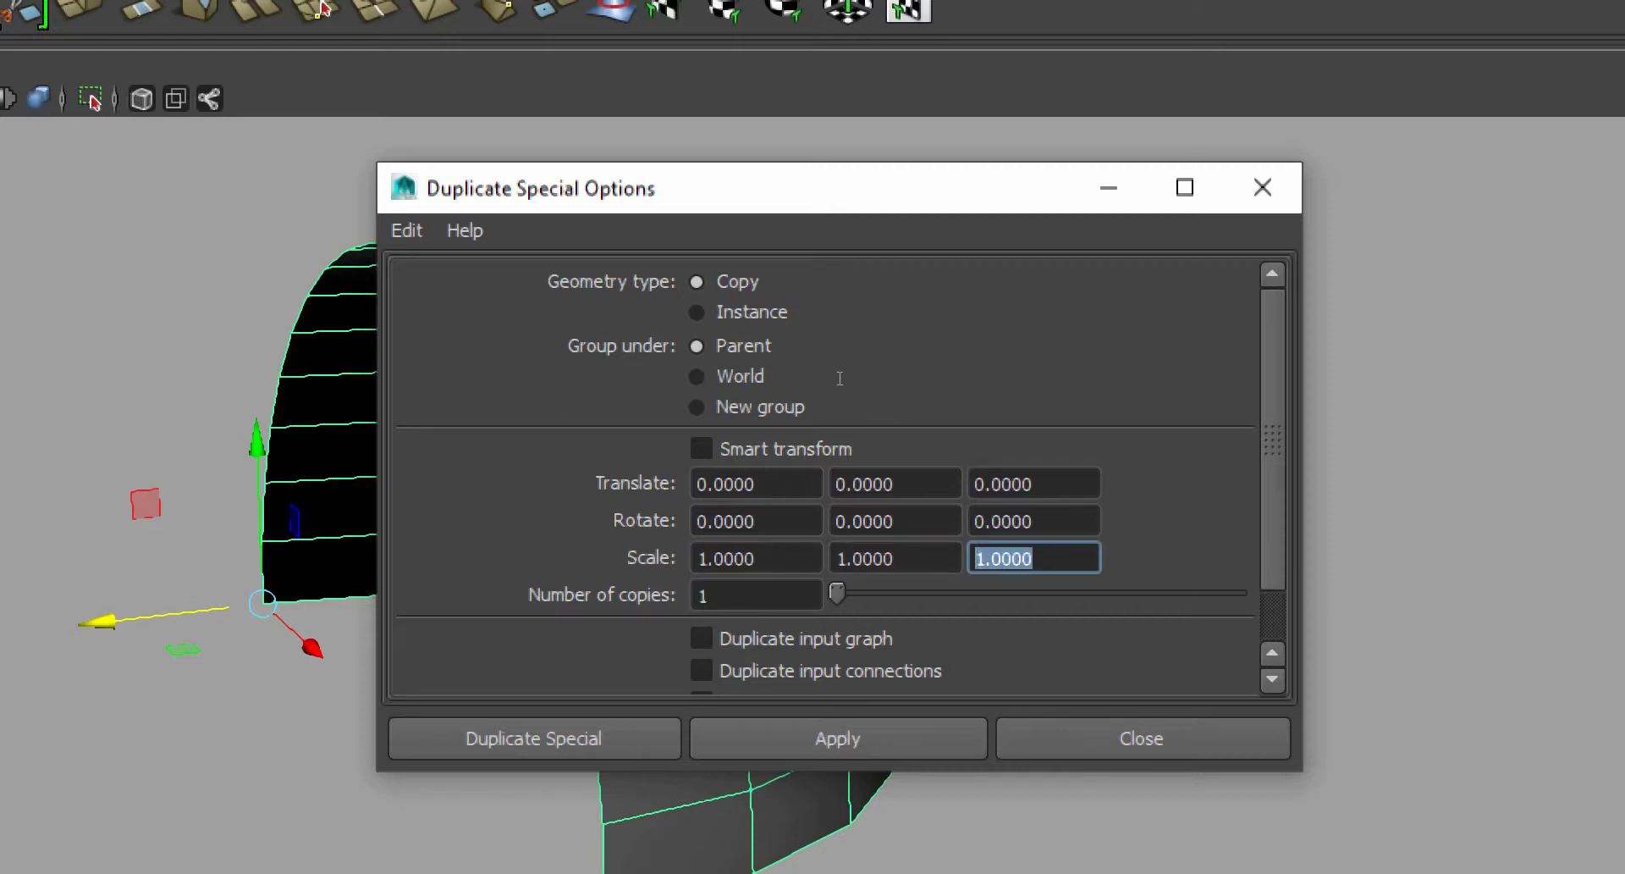
key("Tab")
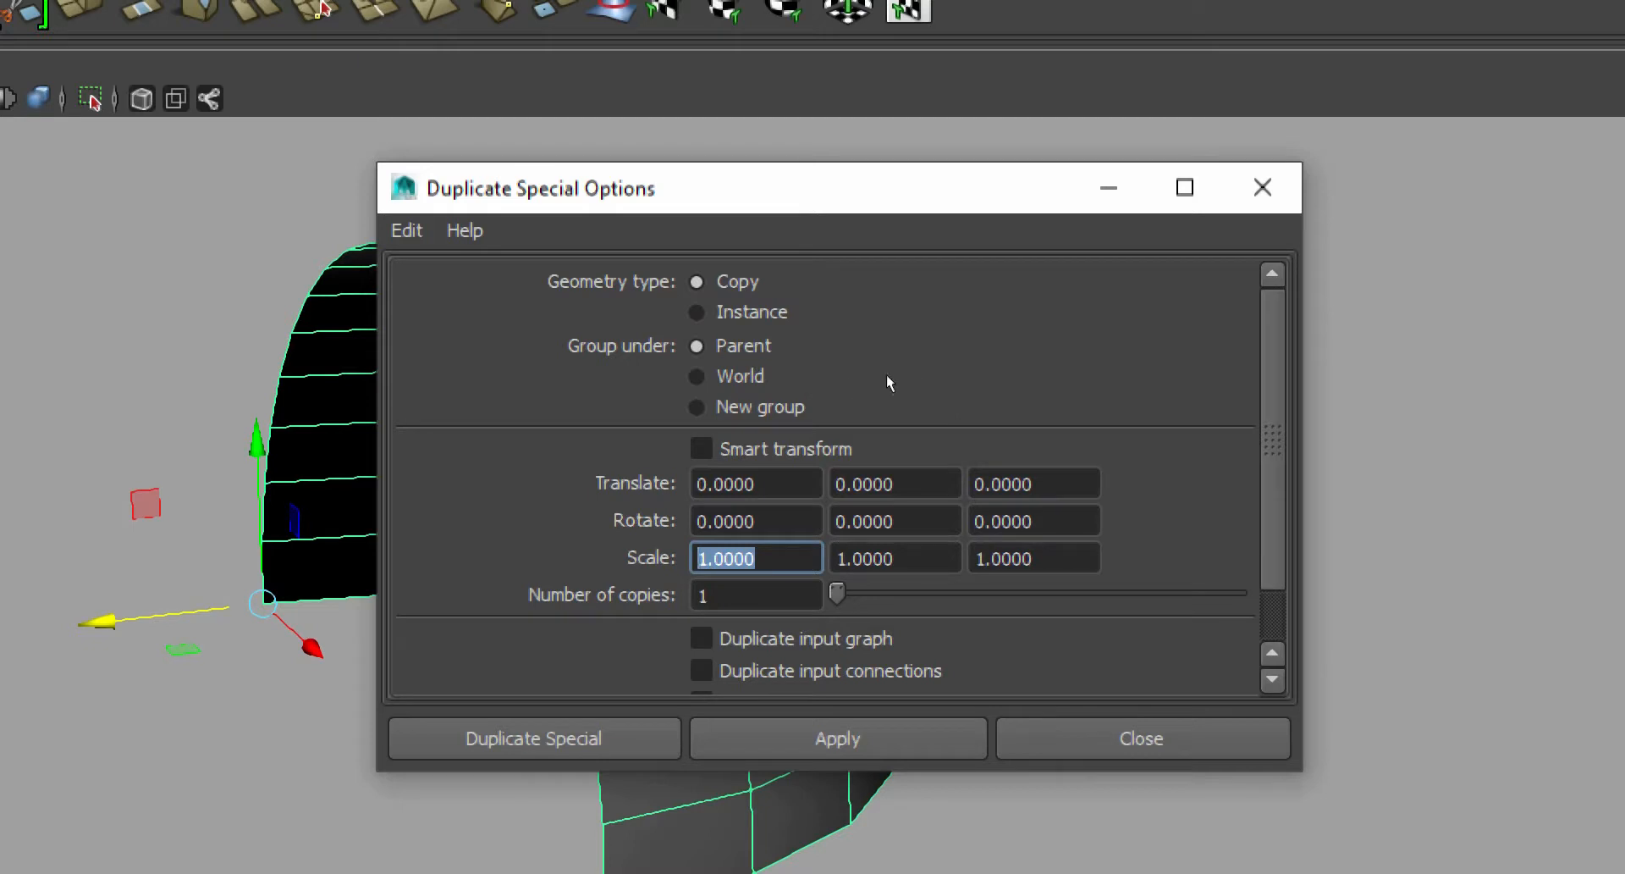
key("Tab")
key("Tab")
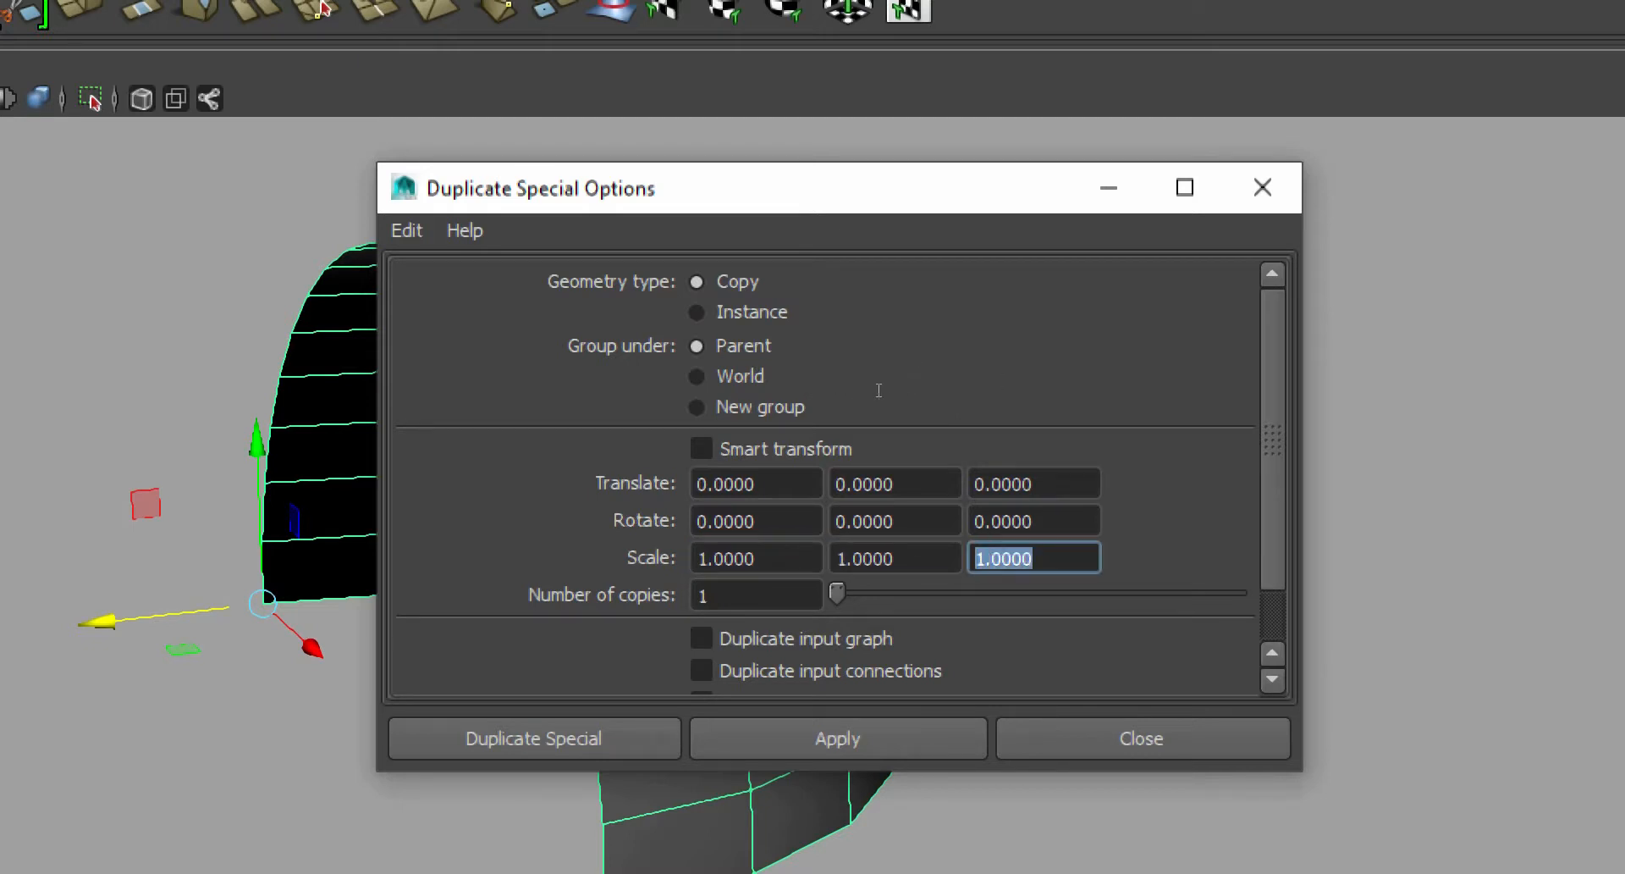
key("Tab")
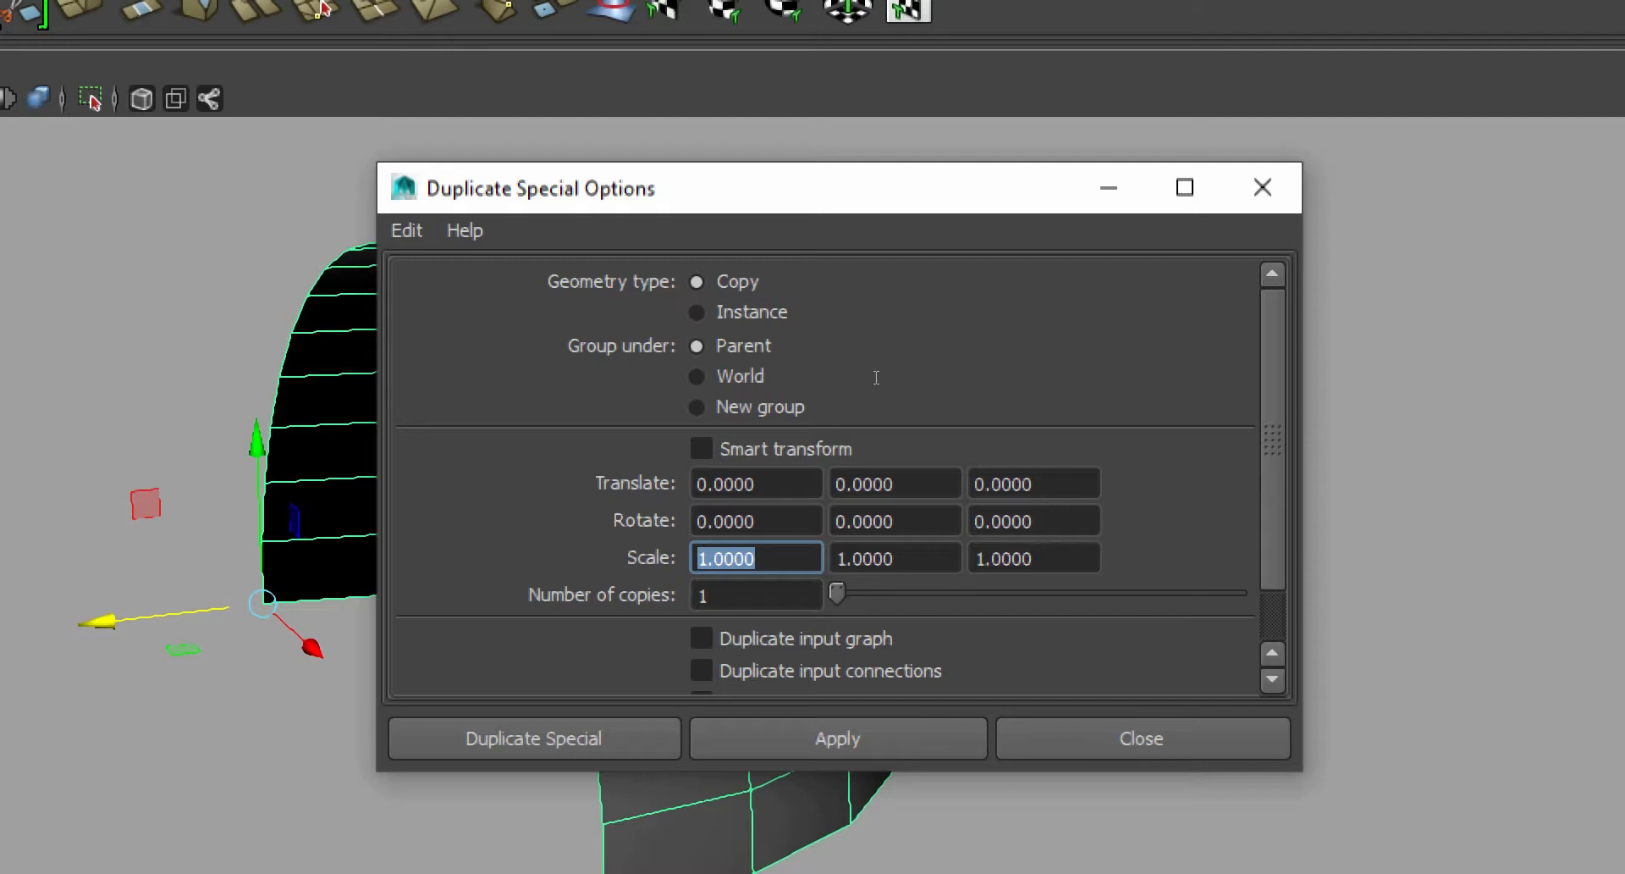
key("Tab")
key("Tab")
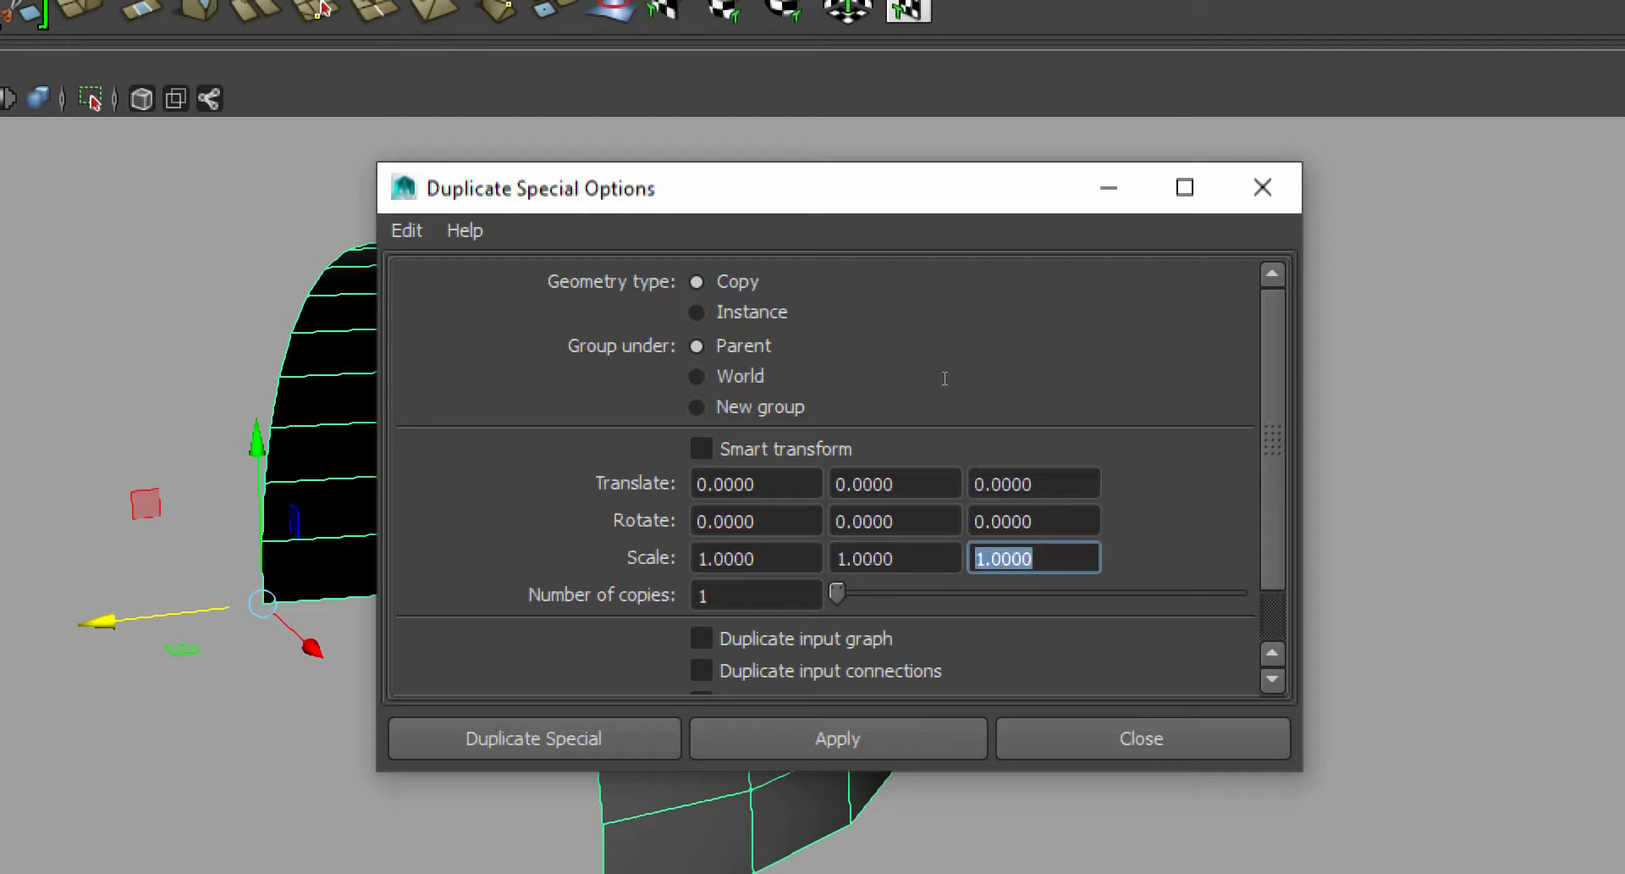
Step: Move the options dialog off the model, mirror the quarter sphere with a Z scale of -1, and inspect the copy
left_click_drag(940, 193, 1094, 168)
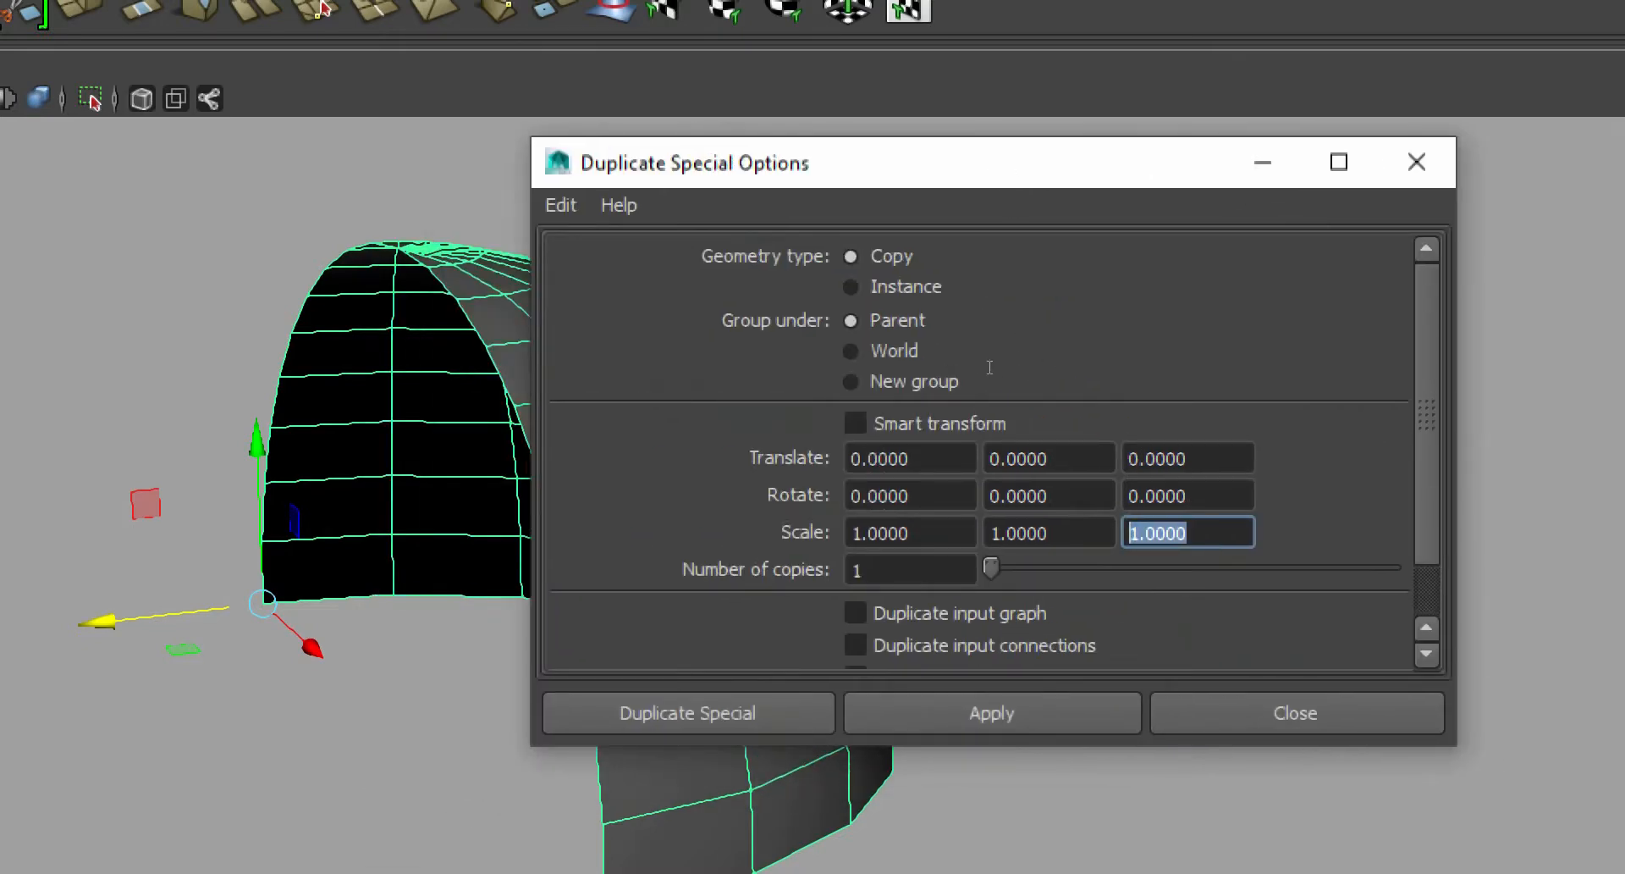
key("shift+Tab")
key("shift+Tab")
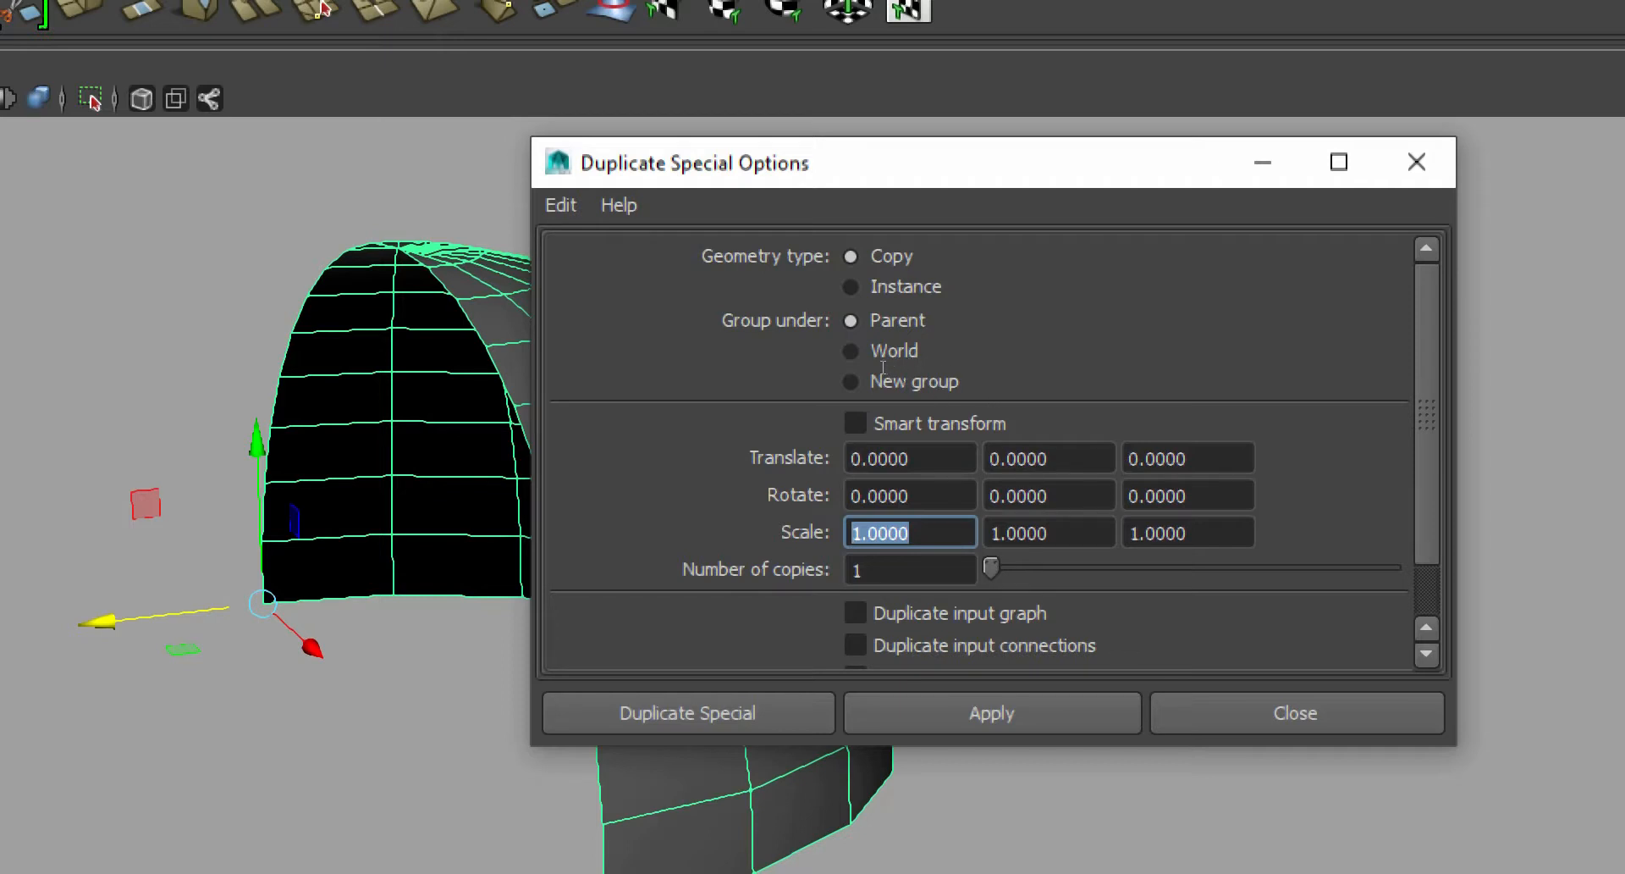
key("Left")
key("Tab")
key("Left")
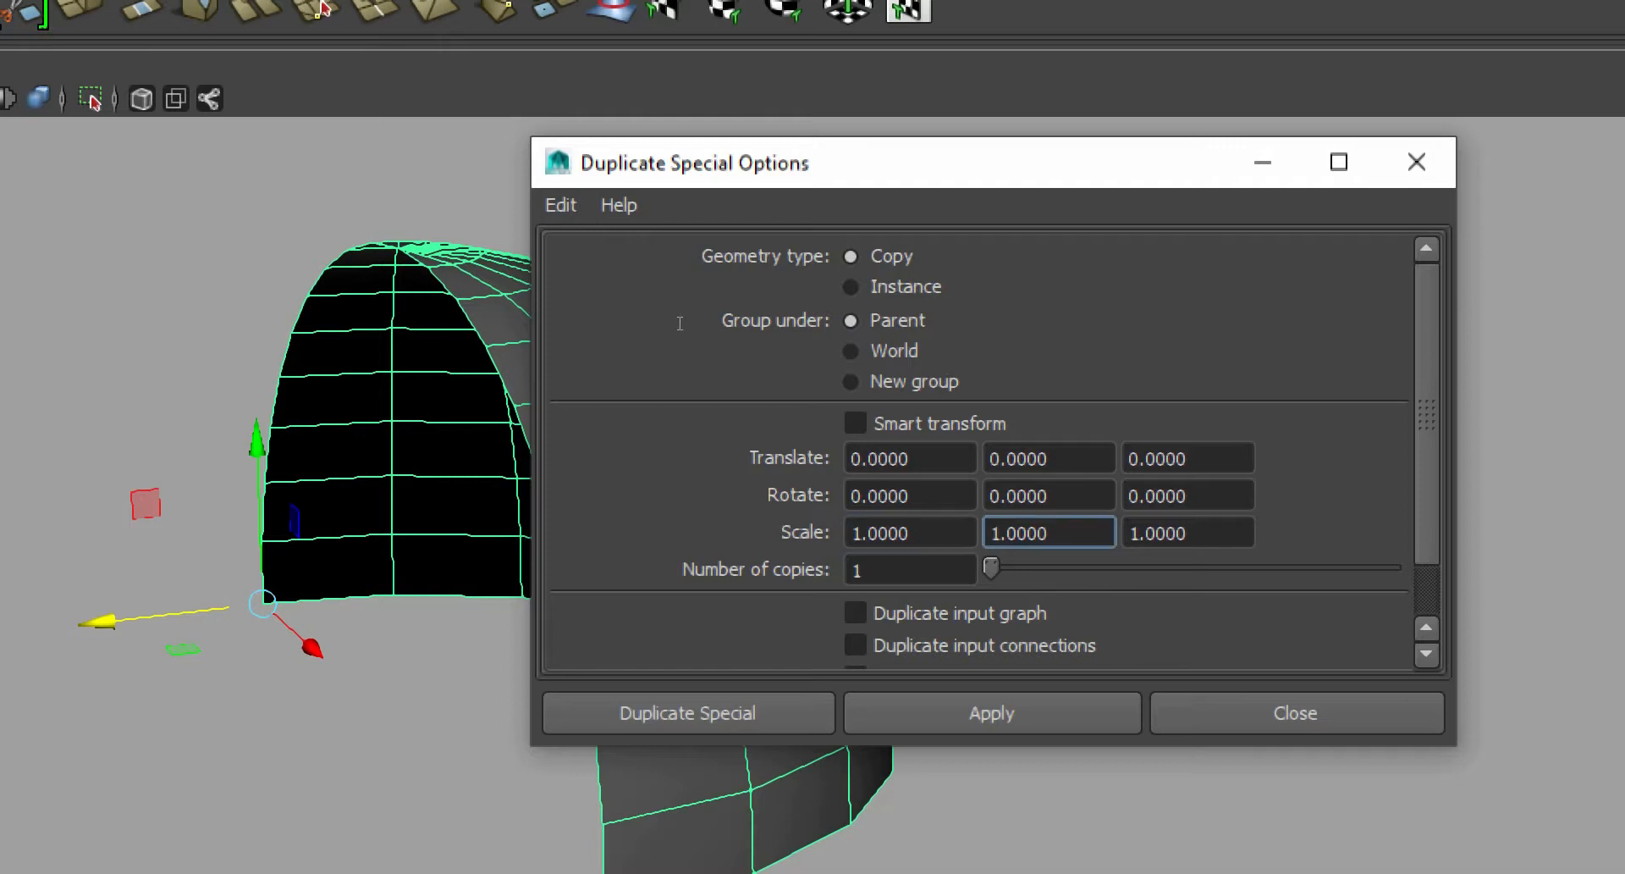
key("Tab")
key("Left")
type("-")
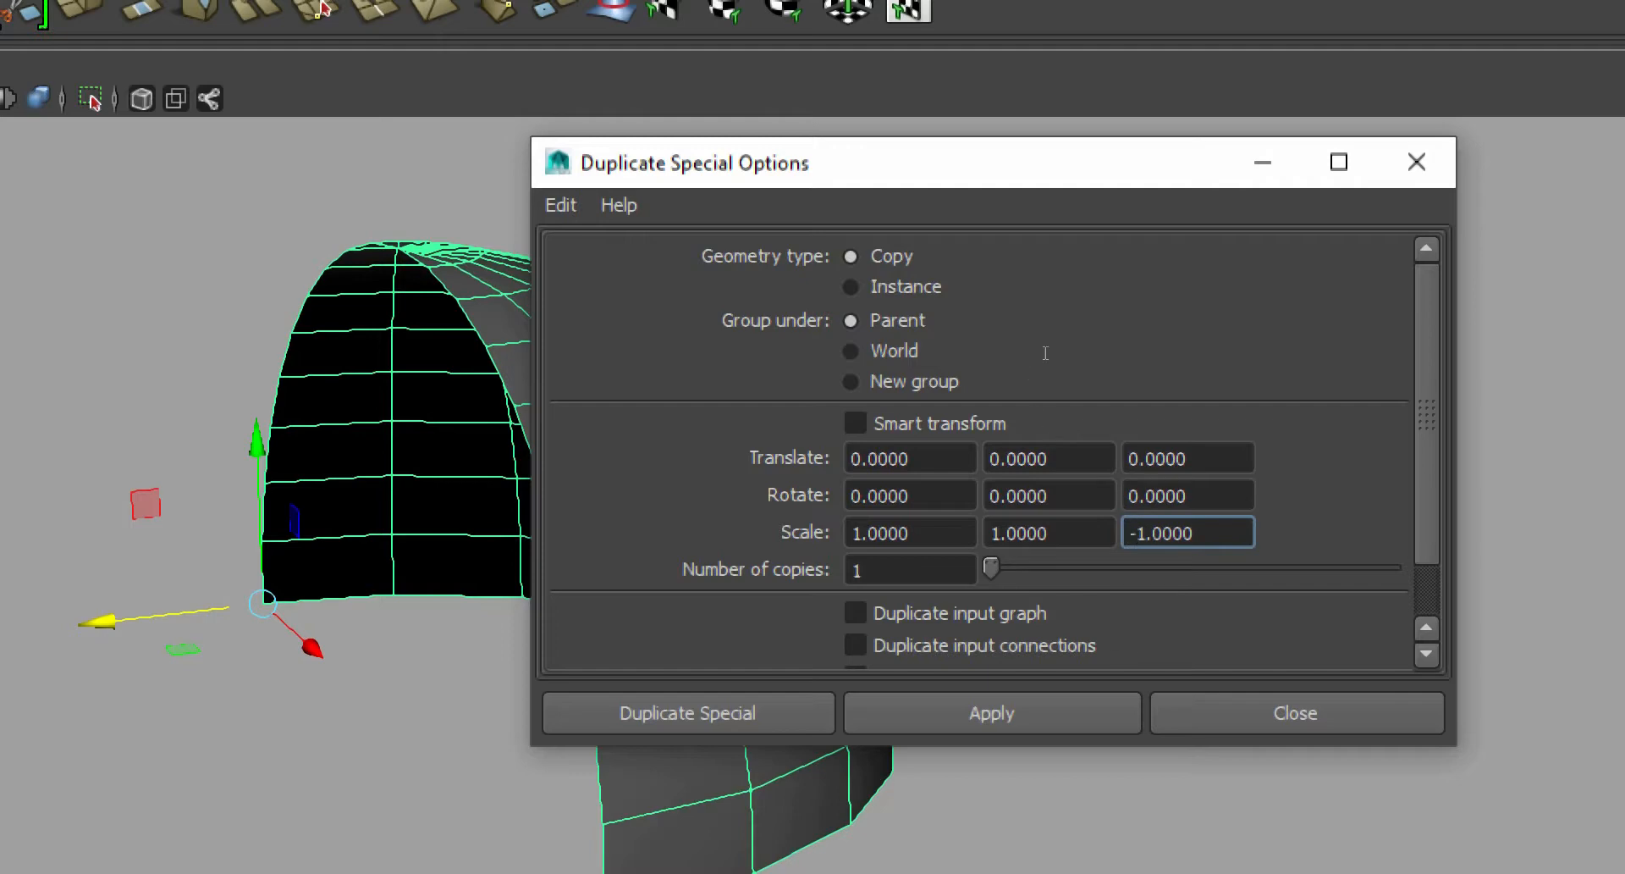
left_click(992, 713)
left_click_drag(573, 383, 559, 418, "alt")
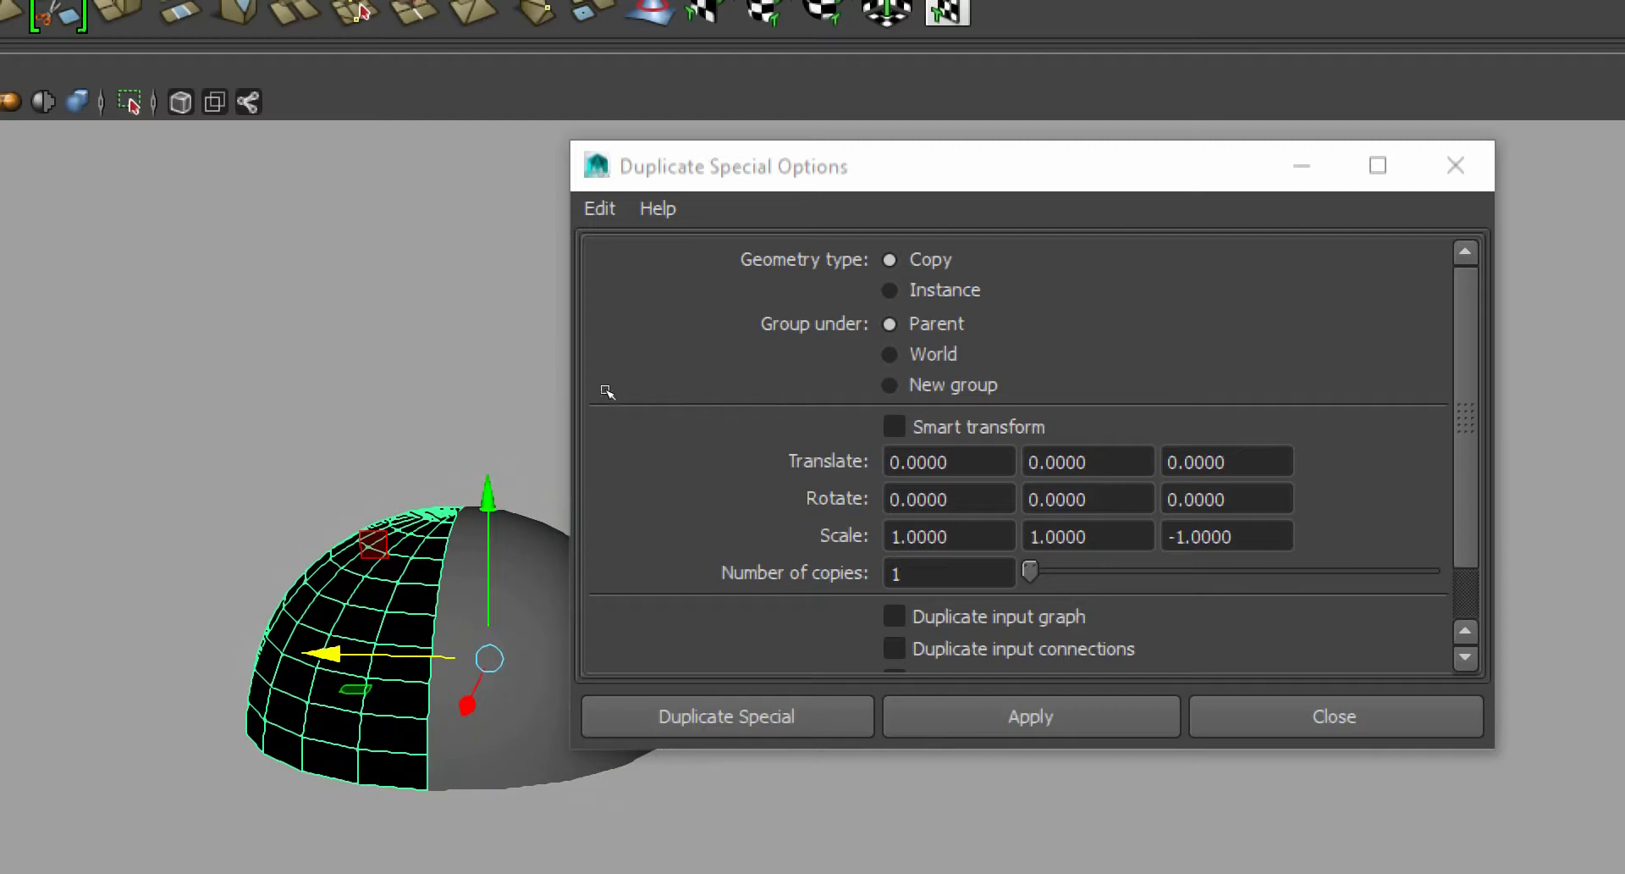
Step: Undo the duplicate mirrored along Z, leaving only the original quarter sphere
left_click(1028, 363)
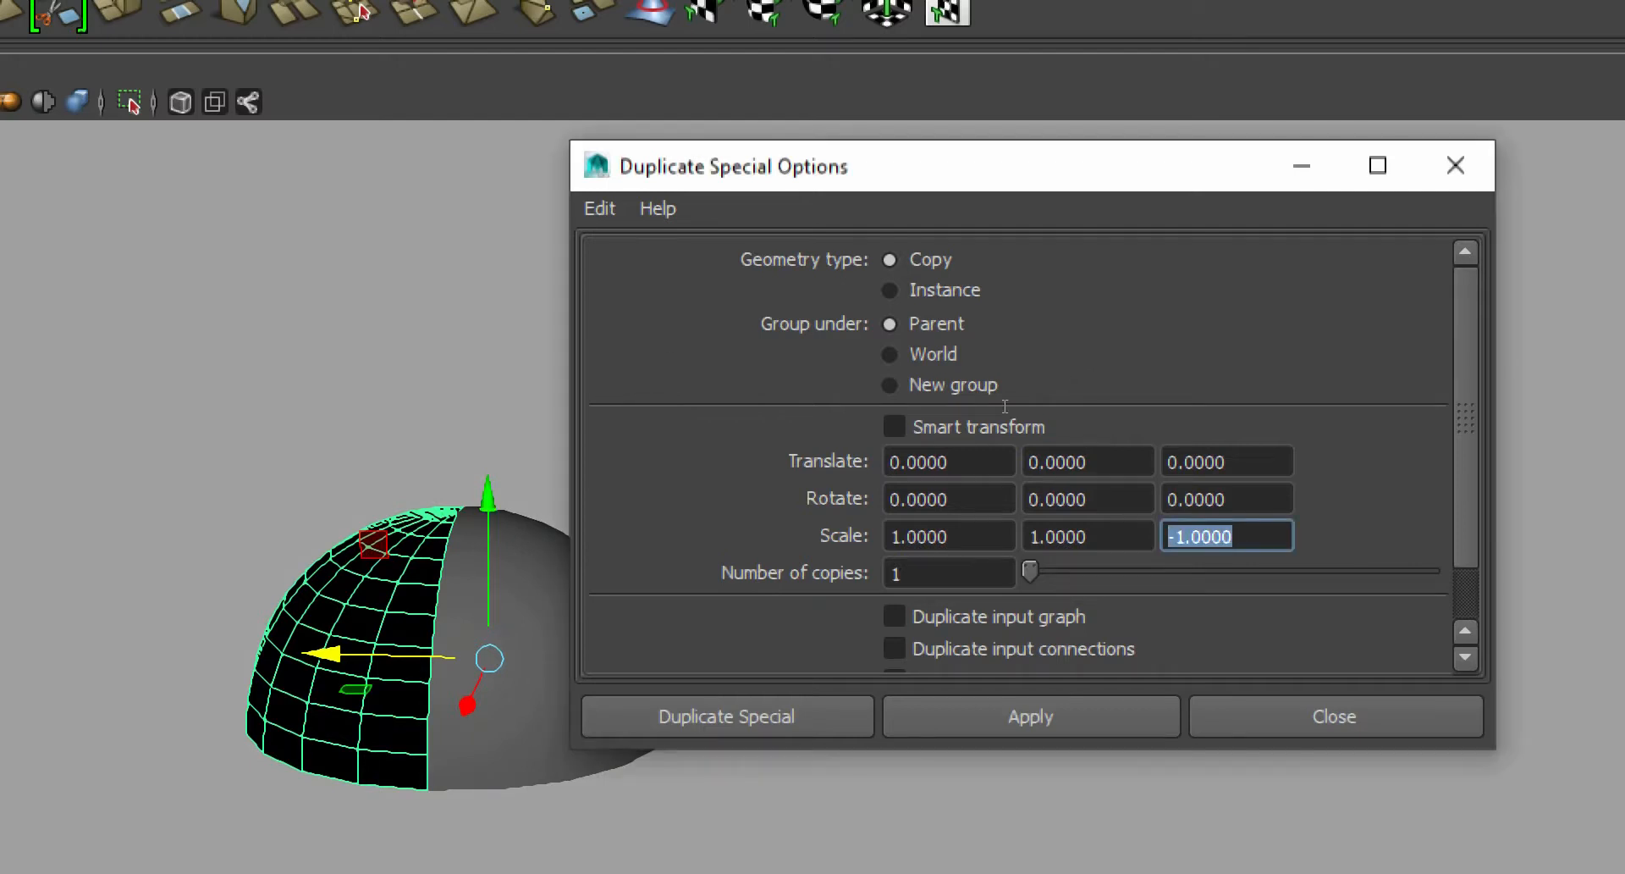
left_click(922, 511)
key("ctrl+z")
key("ctrl+z")
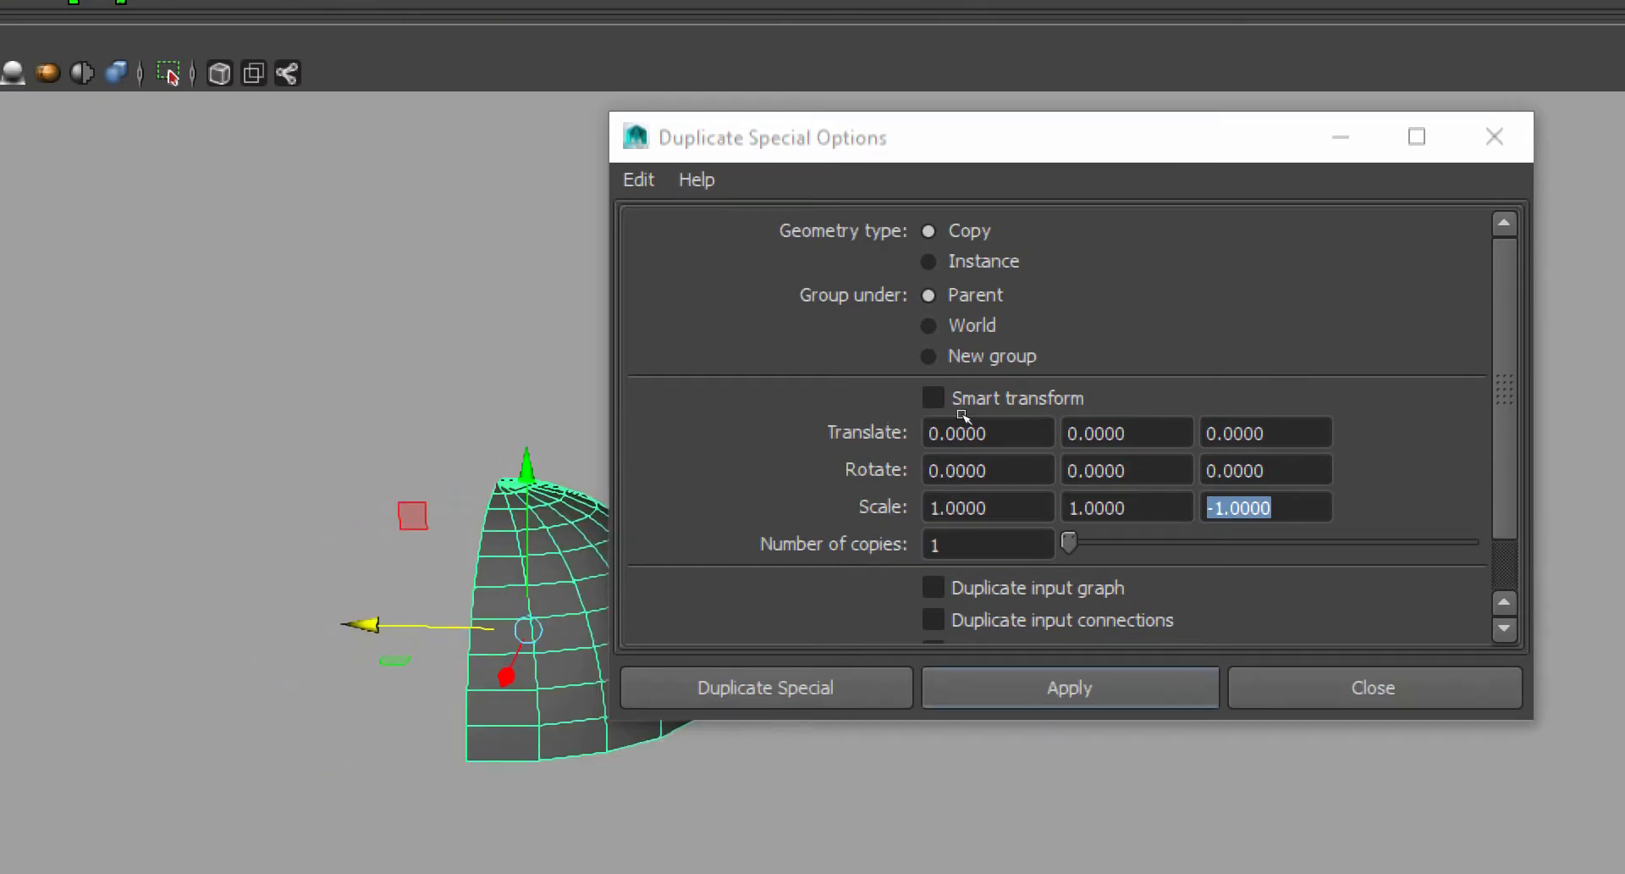
Step: Set the Z scale back to 1 and mirror the quarter sphere downward with a Y scale of -1
left_click(979, 358)
type("1")
left_click(979, 508)
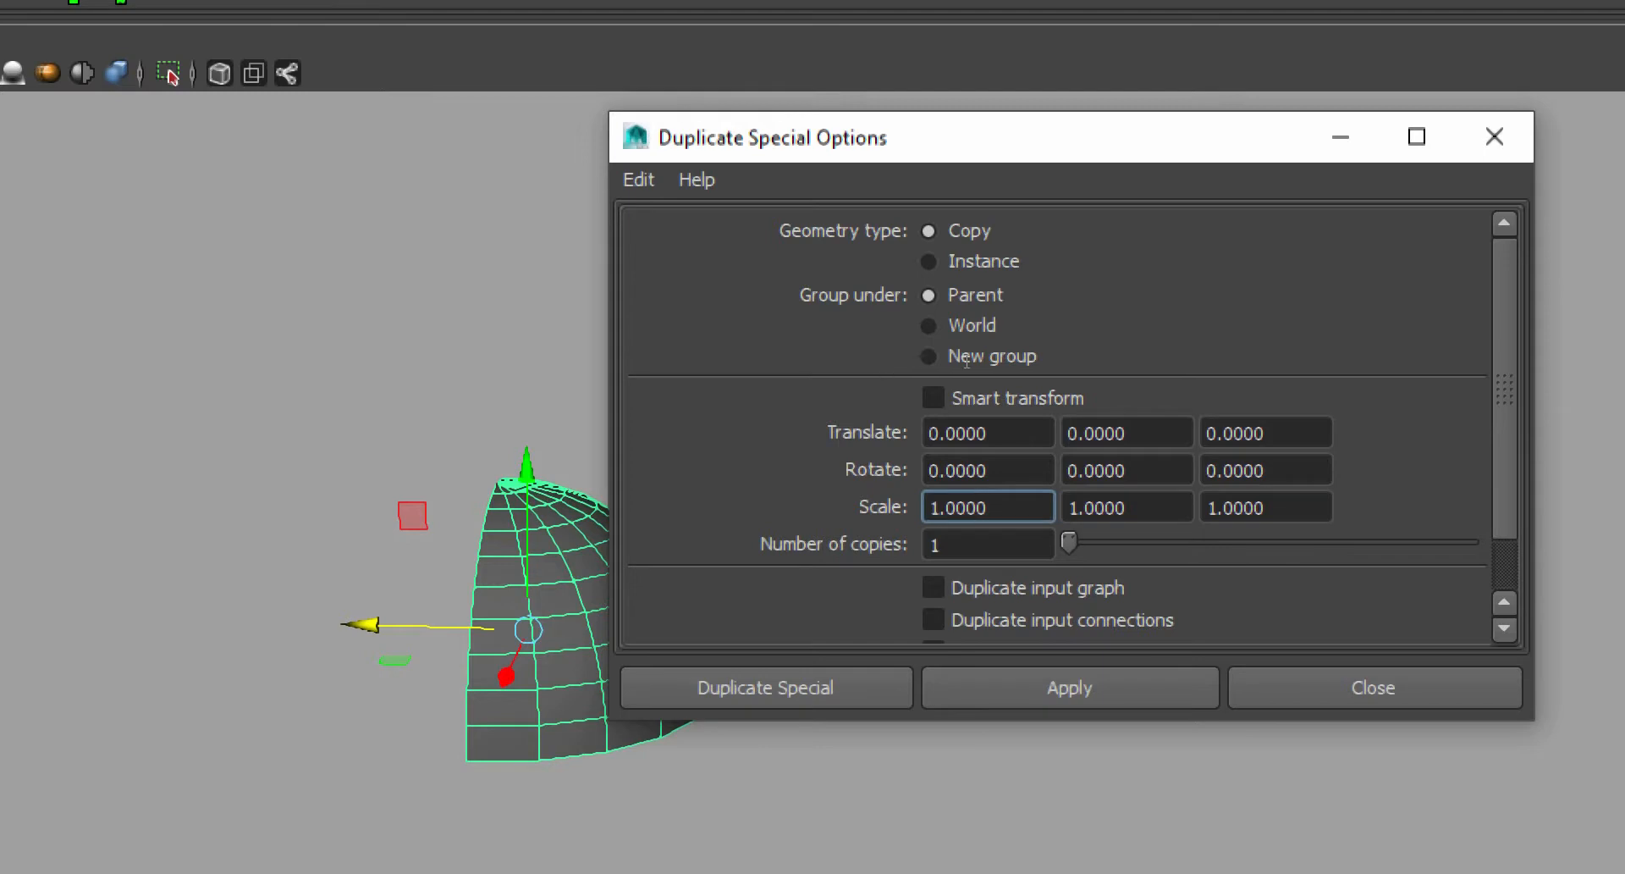
key("Tab")
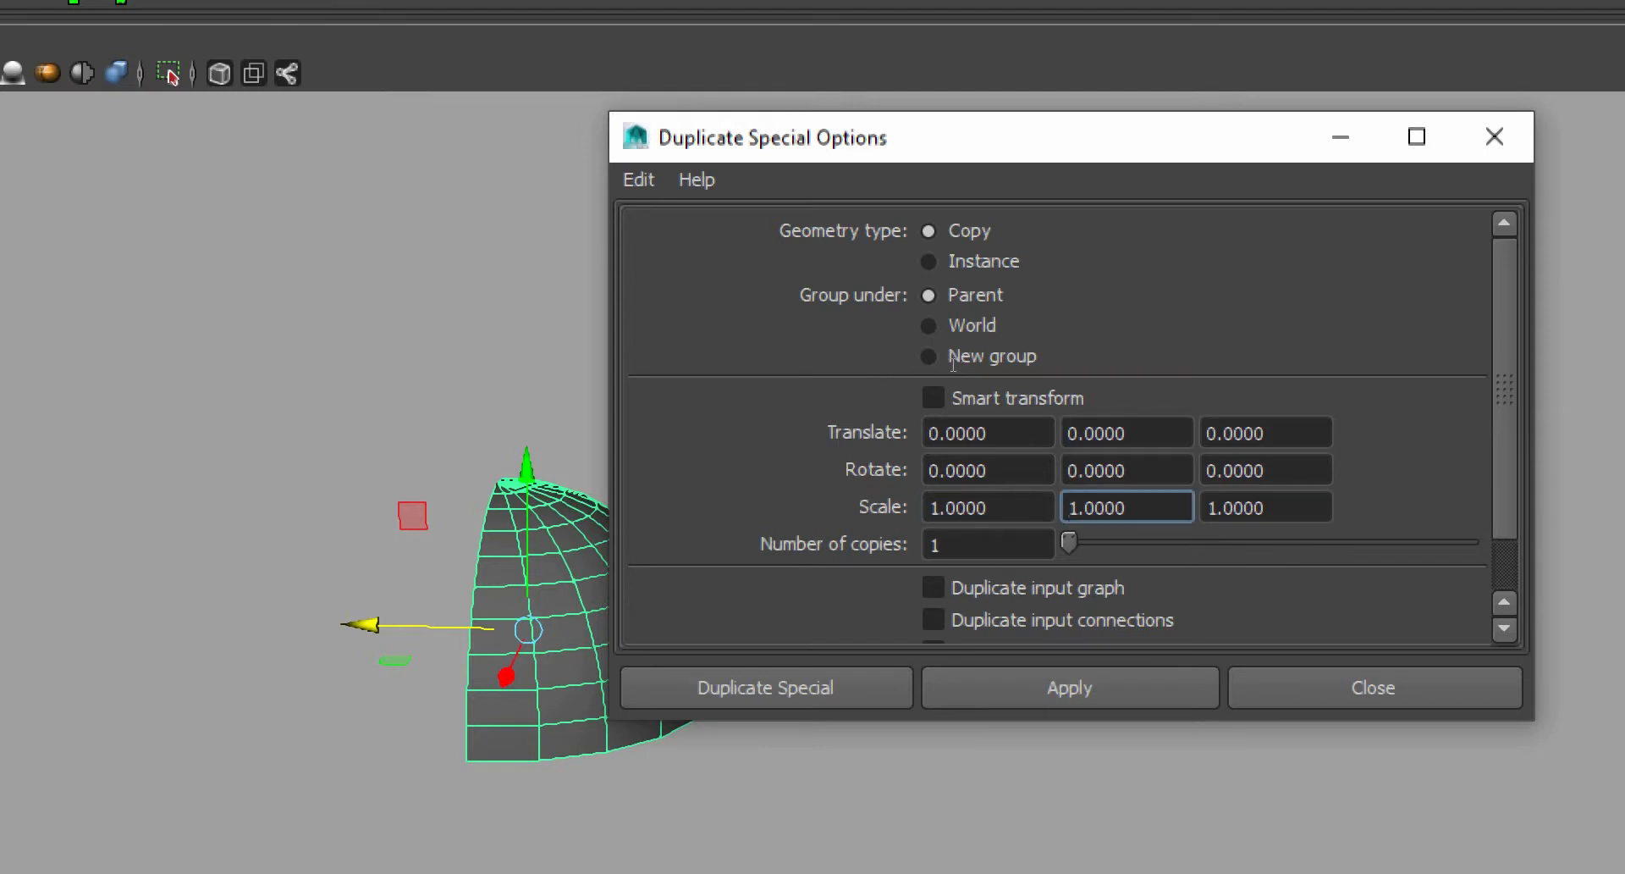
type("-")
left_click(1070, 688)
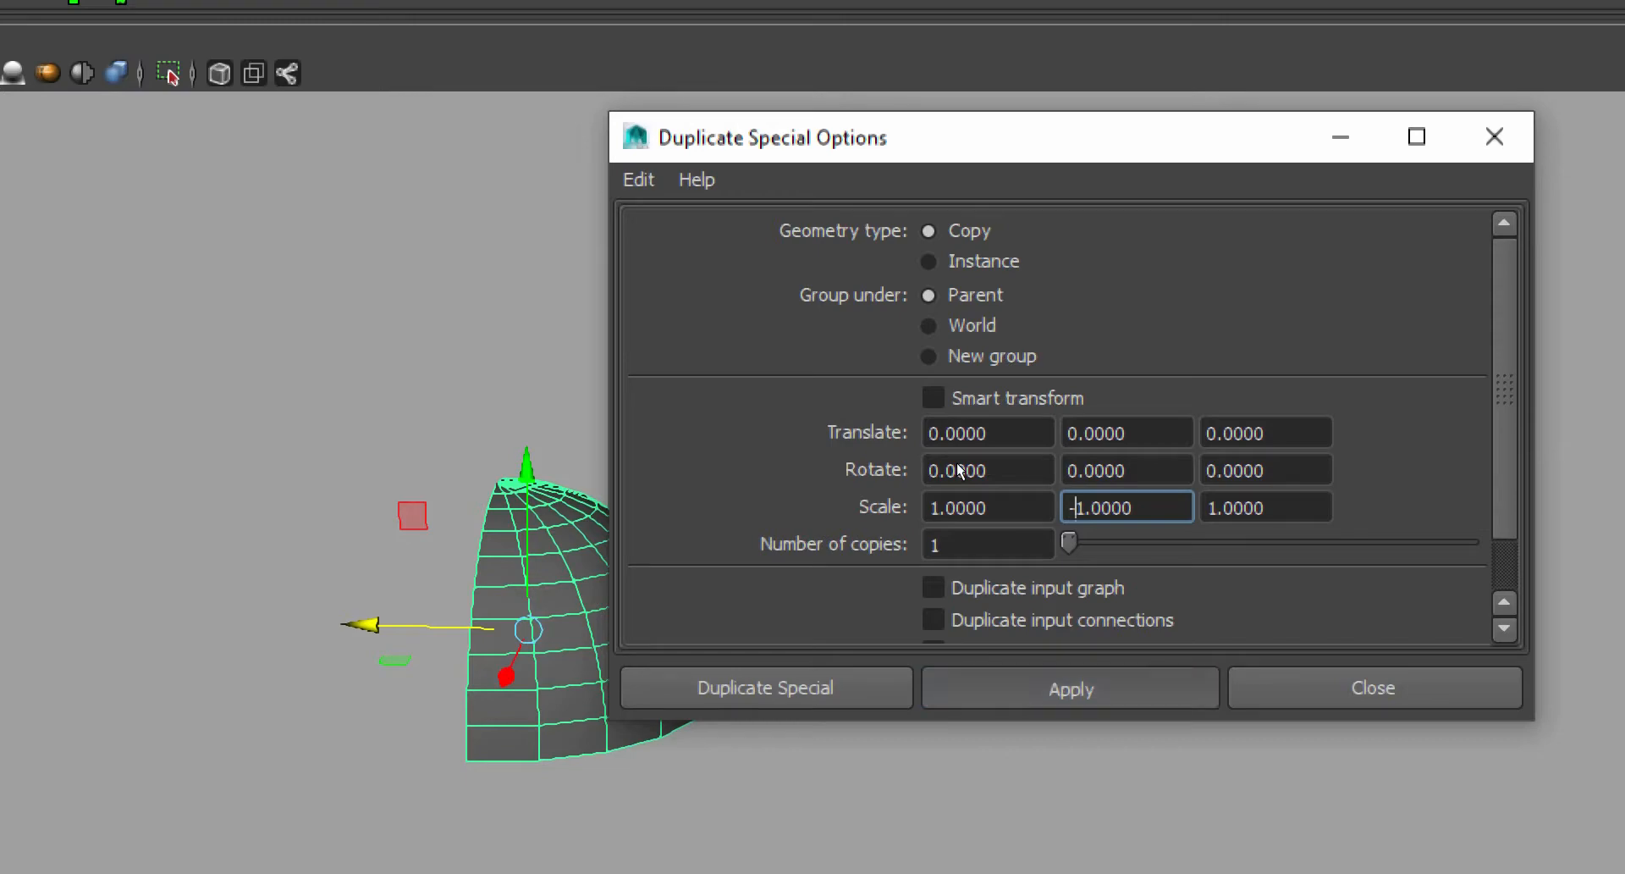
left_click_drag(735, 575, 594, 526, "alt")
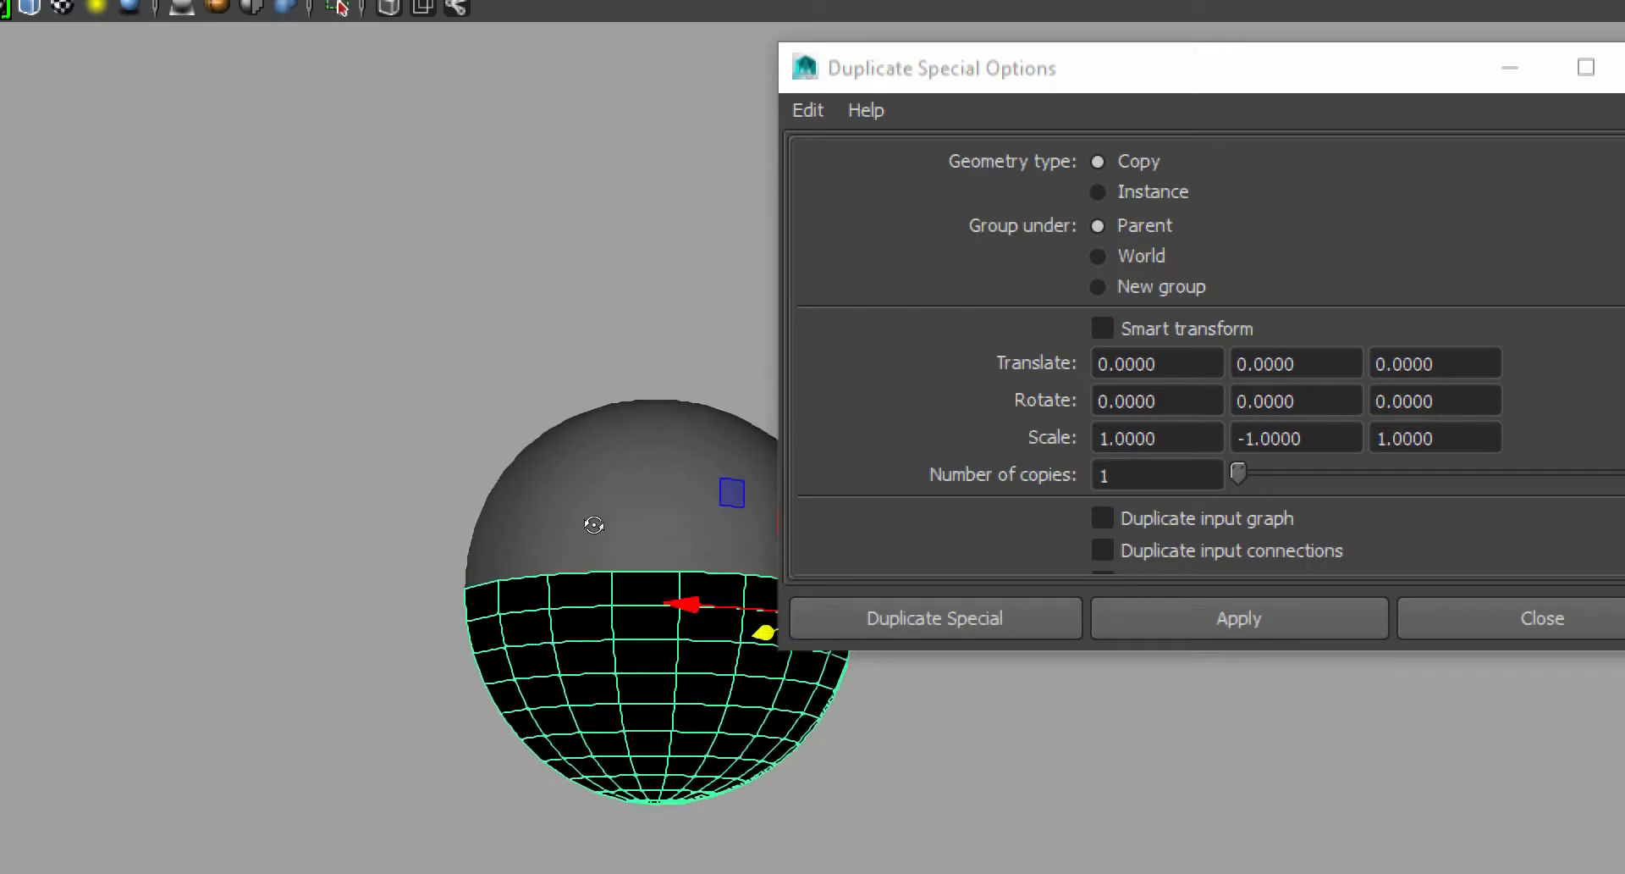
Step: Reset the Y scale to 1 and close the Duplicate Special options
left_click_drag(1319, 439, 843, 368)
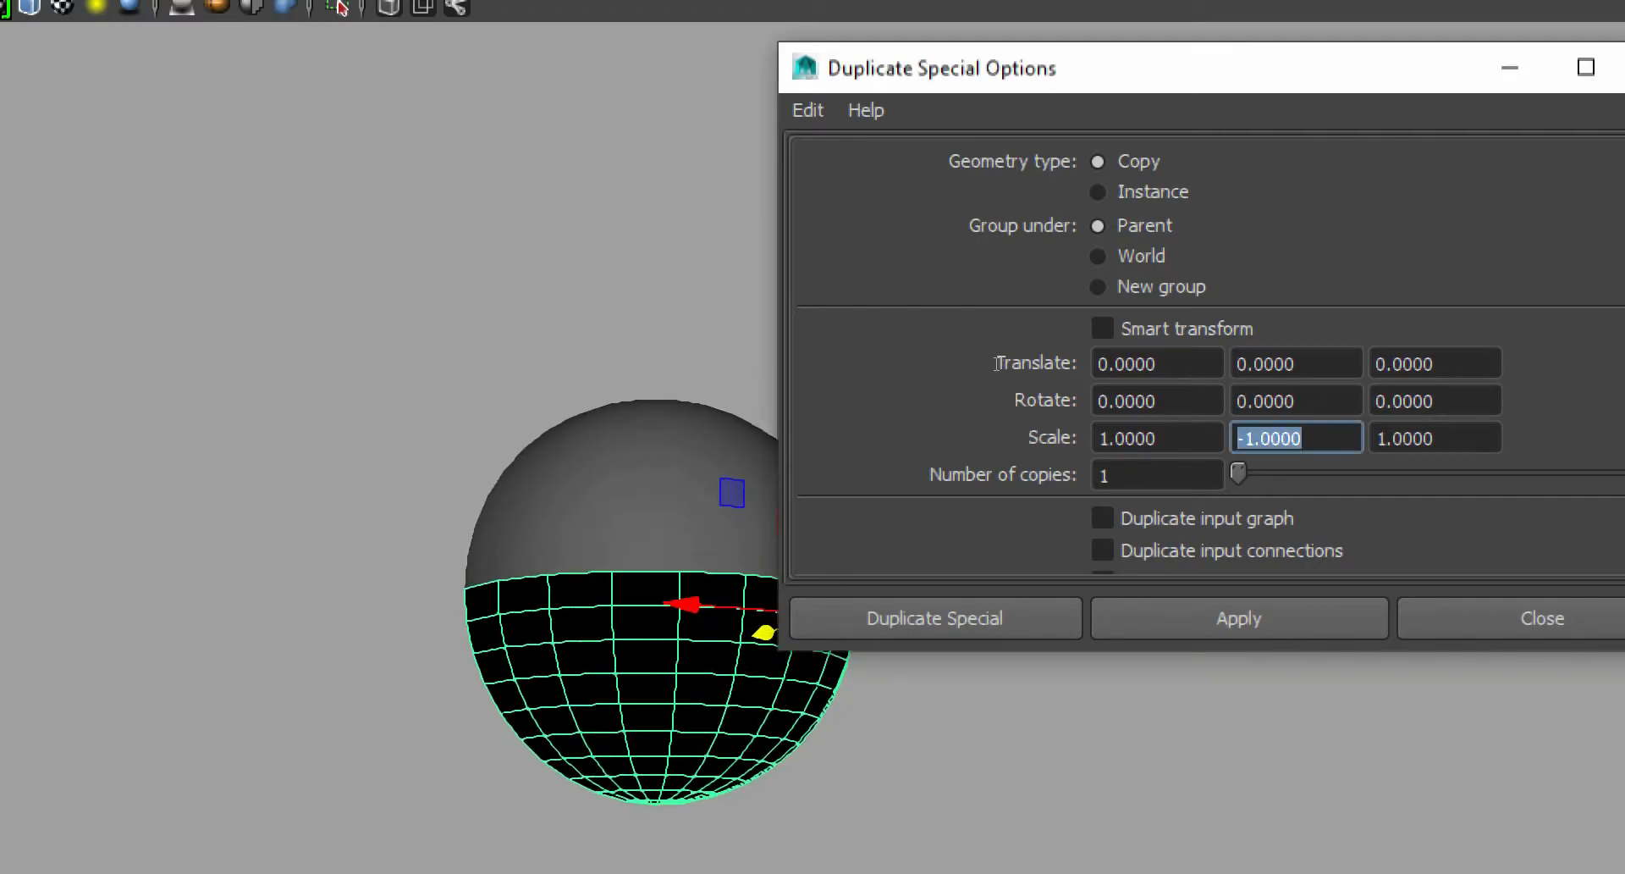
type("1")
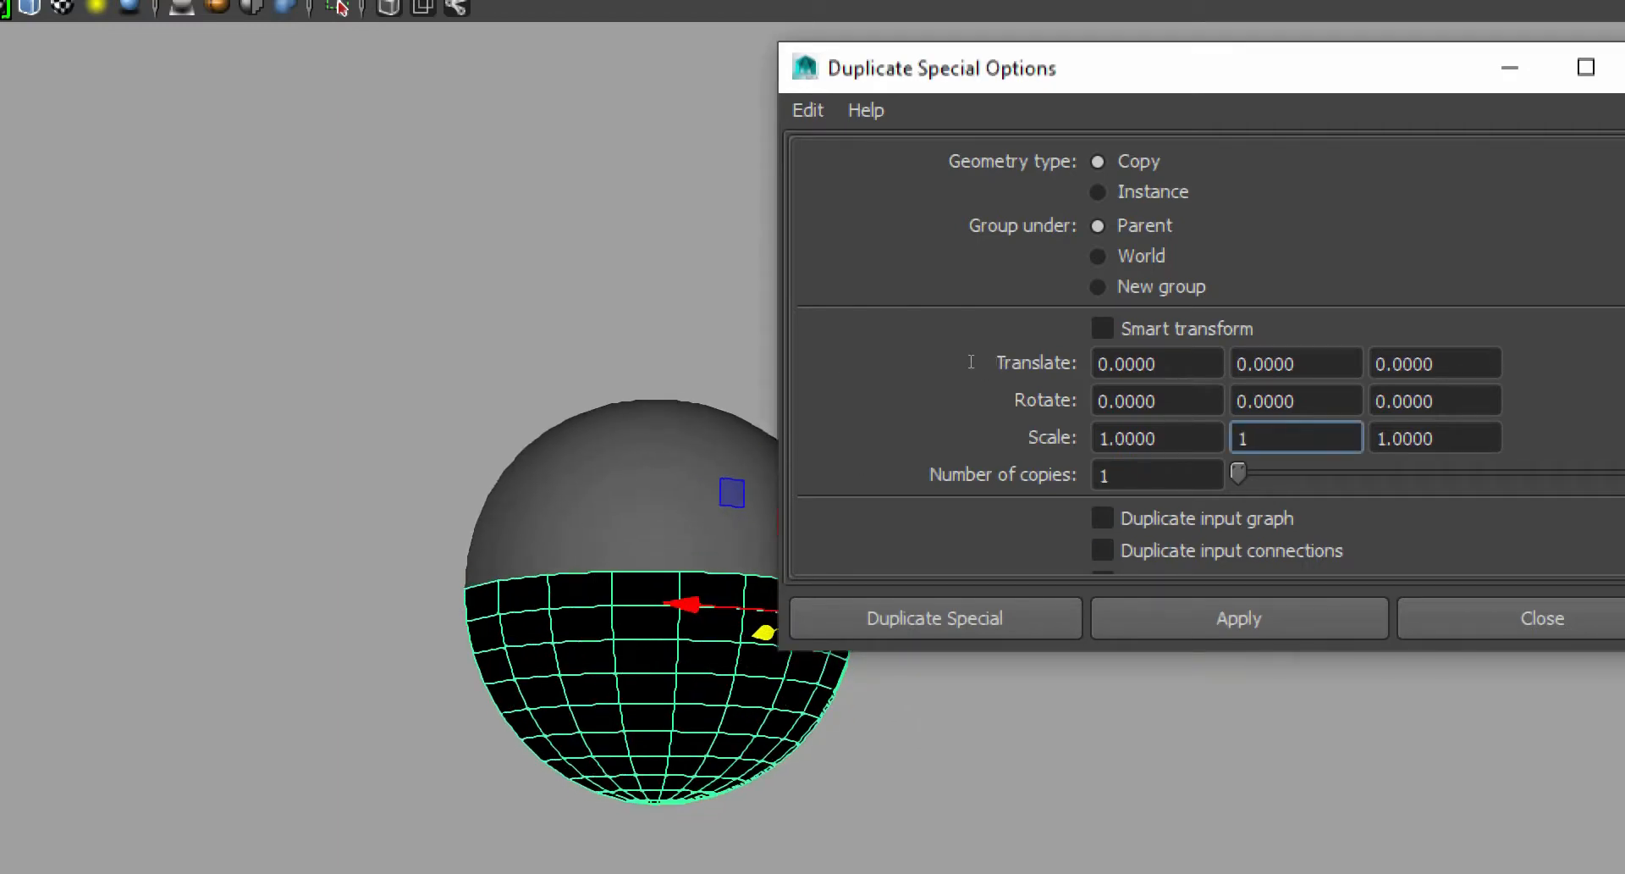
key("shift+Tab")
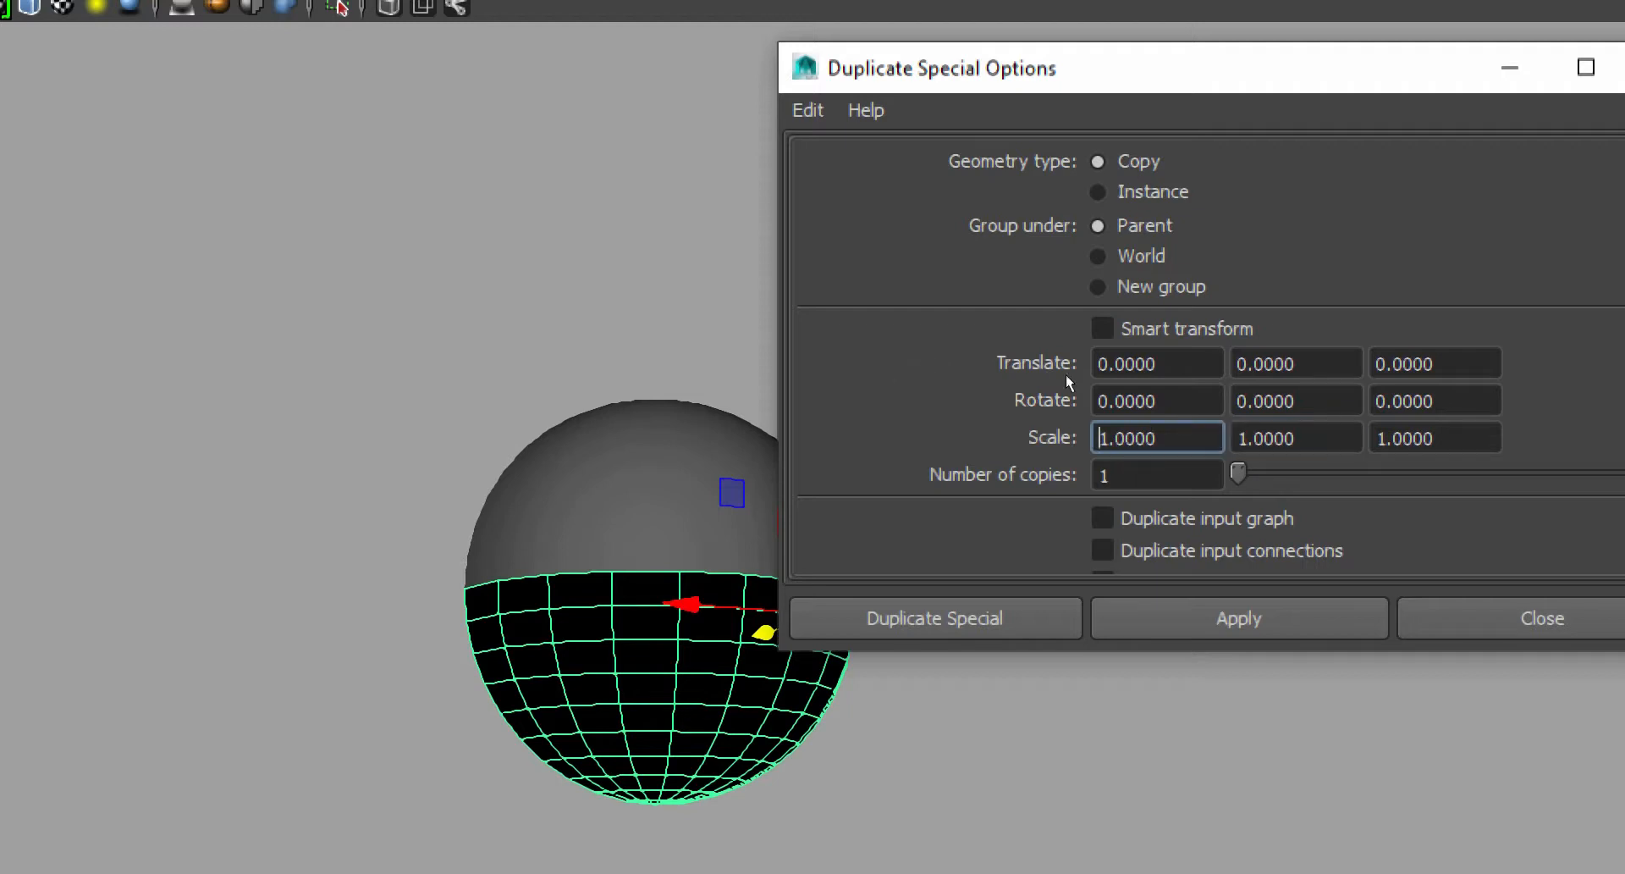
key("Tab")
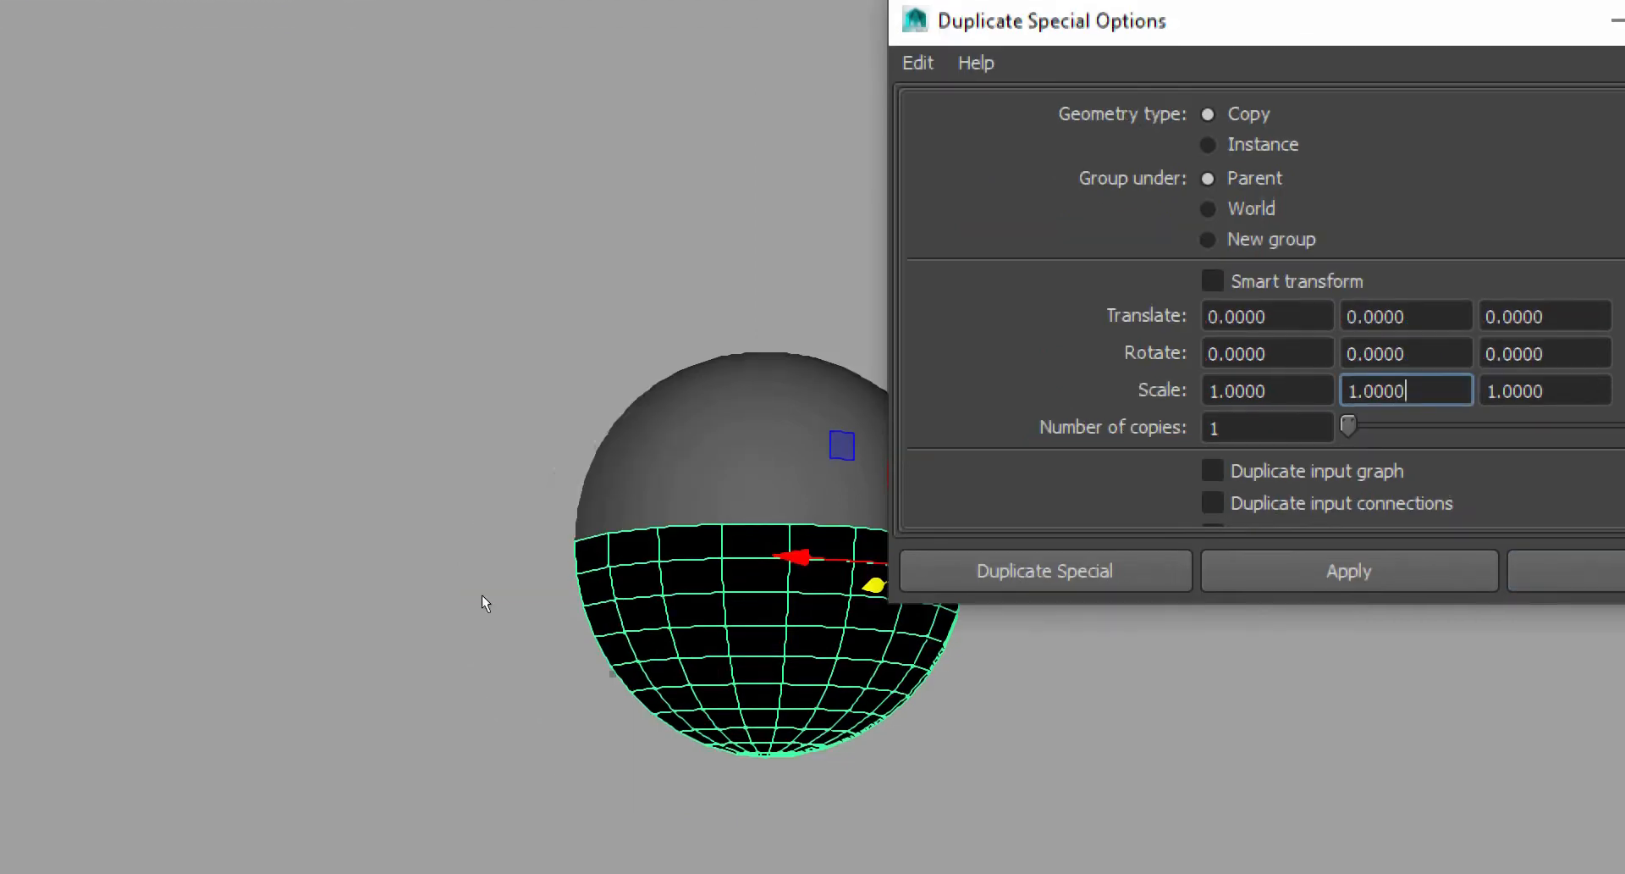
key("Escape")
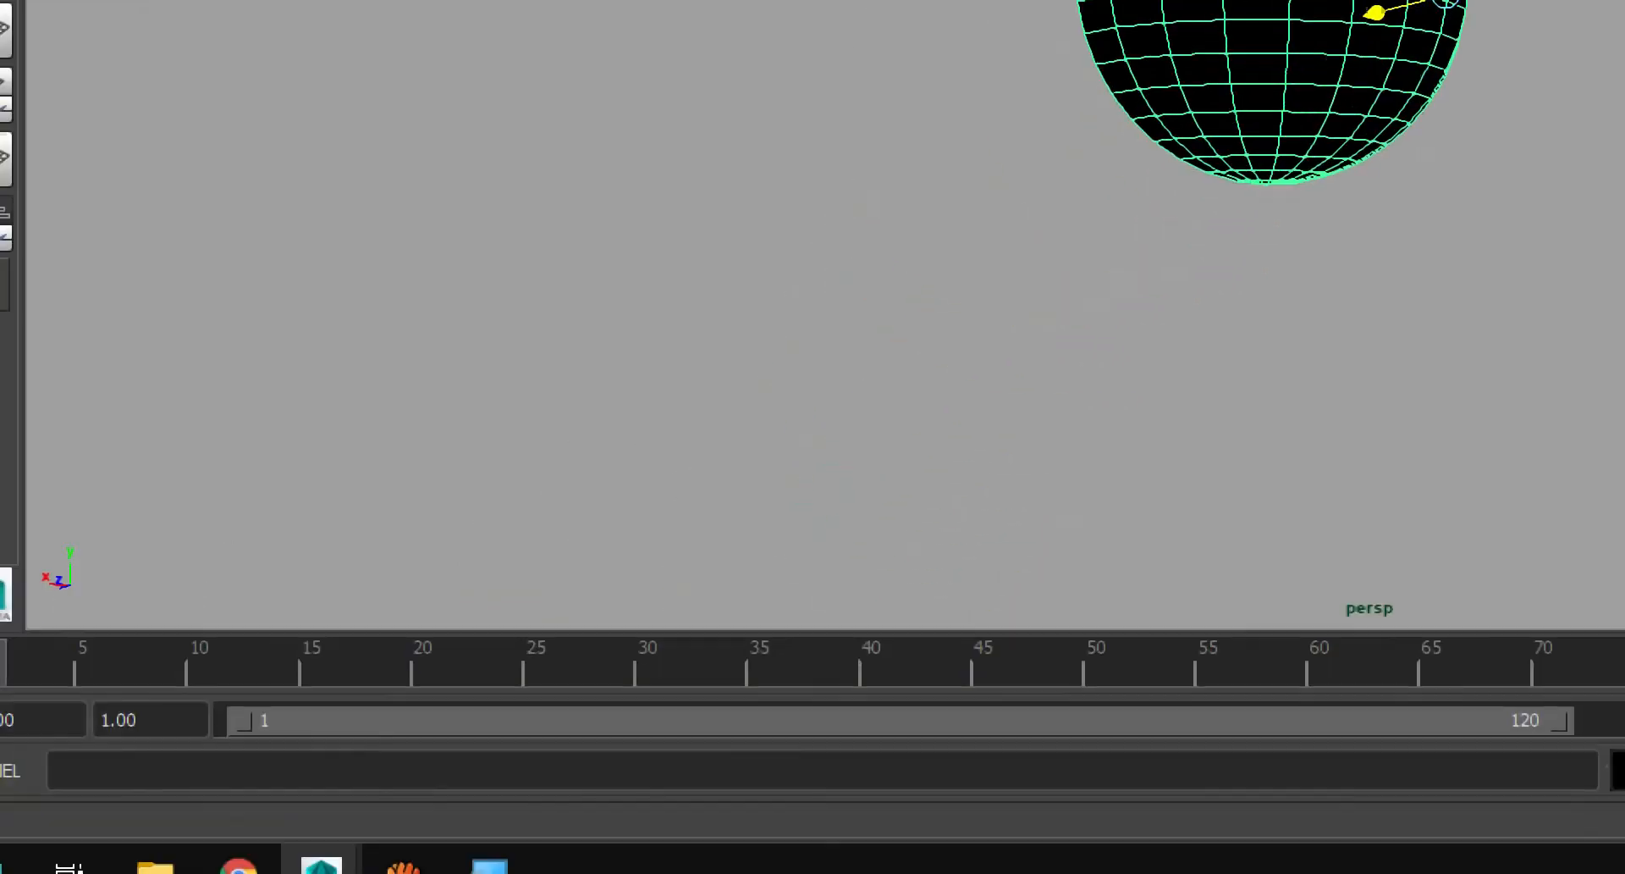
Step: Close the screen magnifier to restore normal size and view the mirrored sphere pieces from the side
left_click(490, 865)
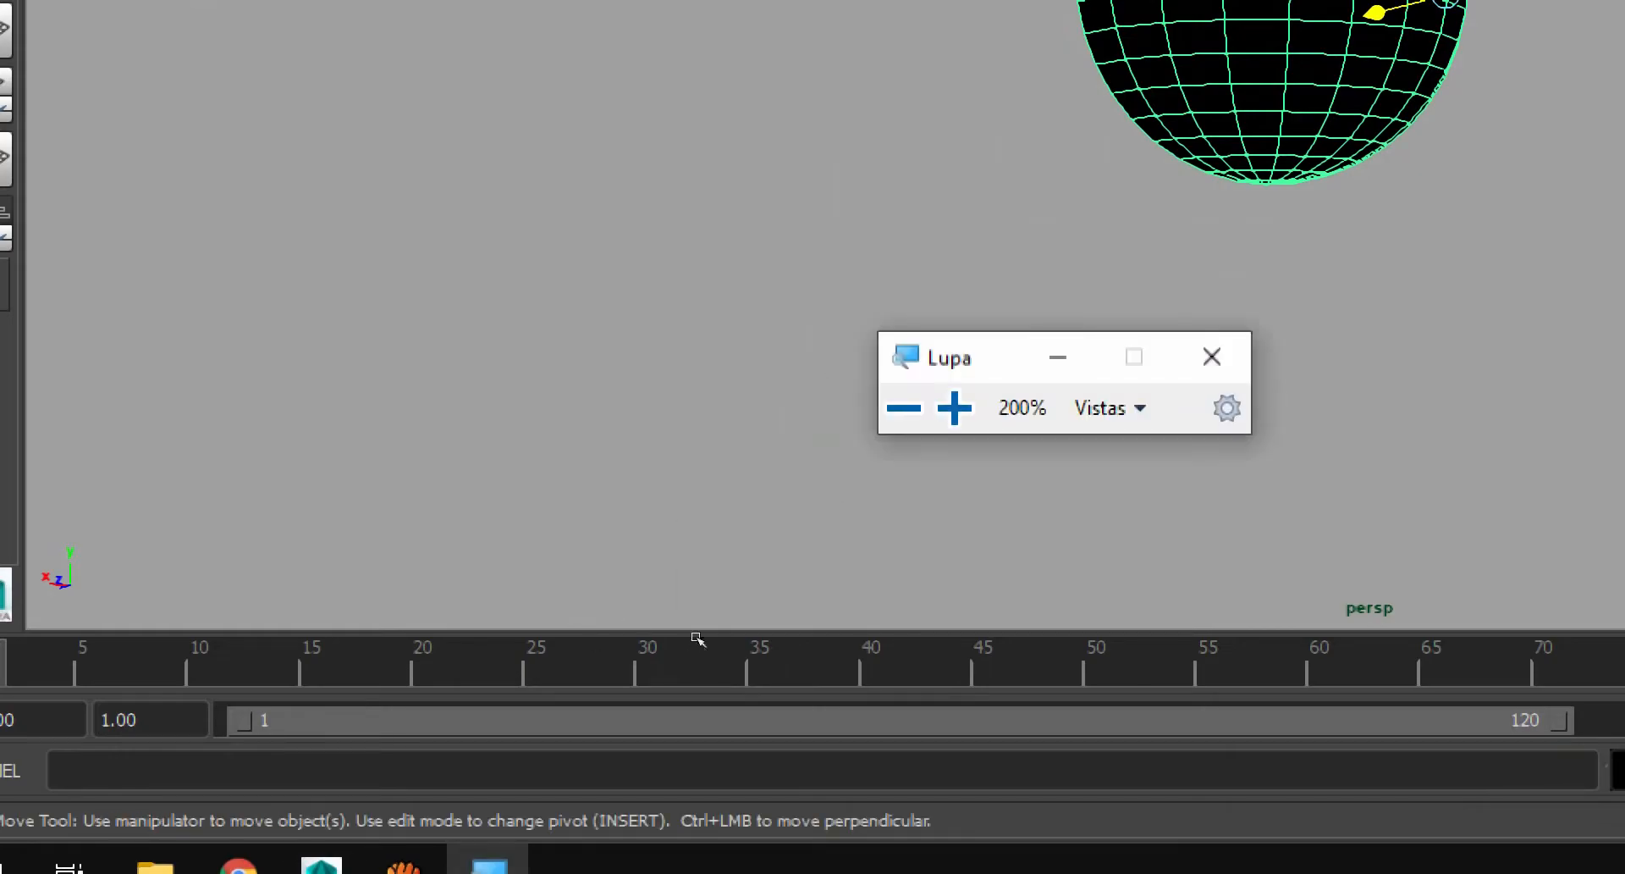
left_click(1212, 356)
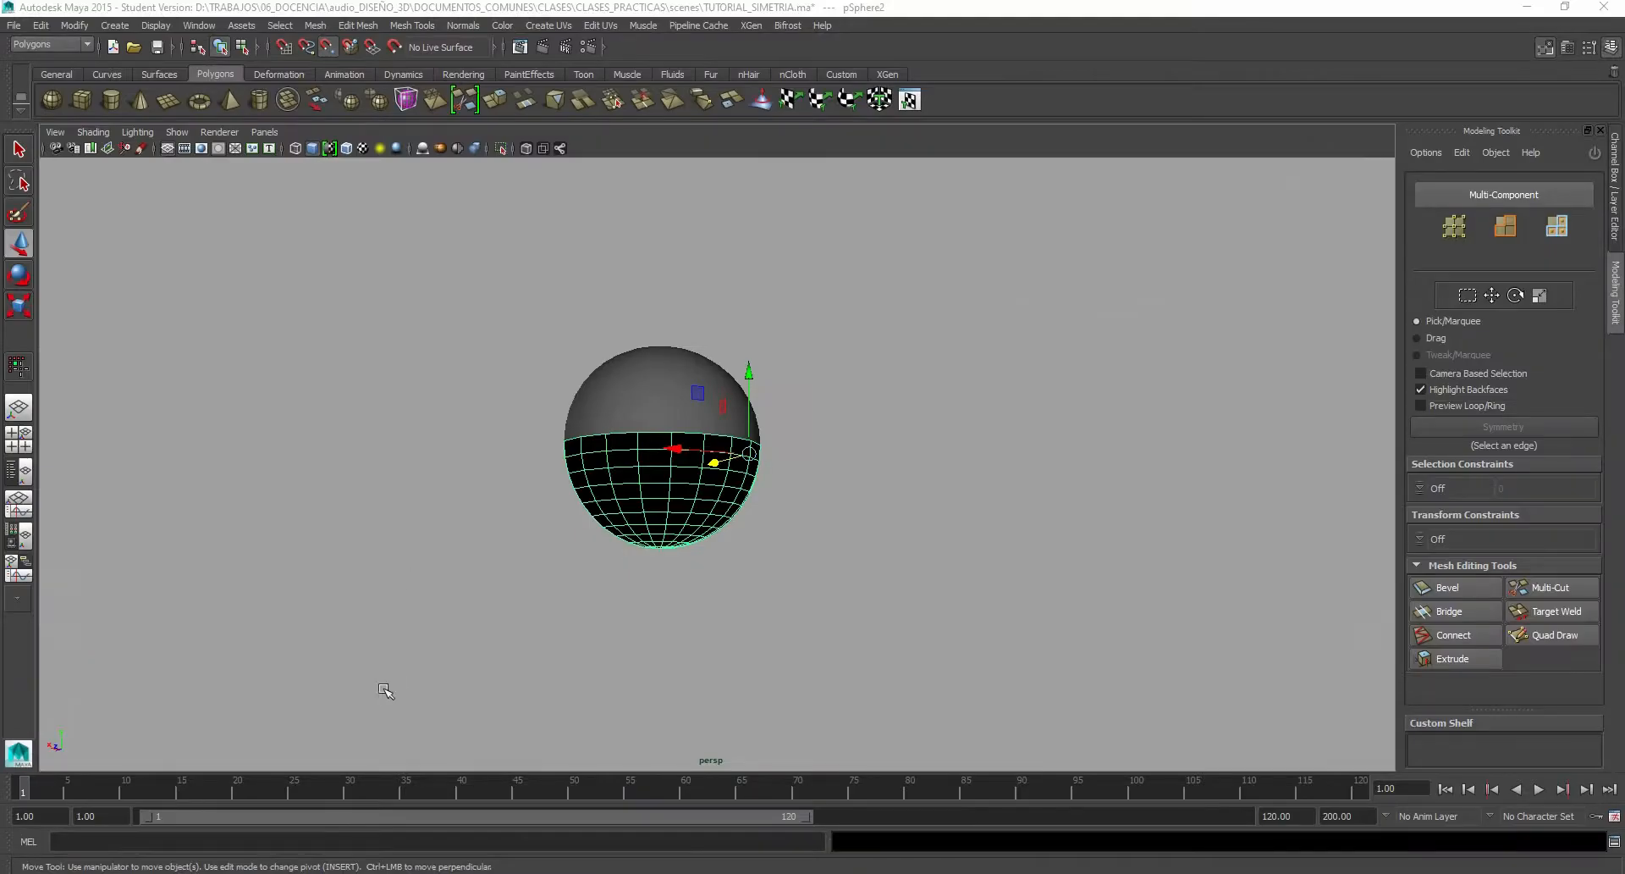
left_click_drag(379, 588, 446, 494, "alt")
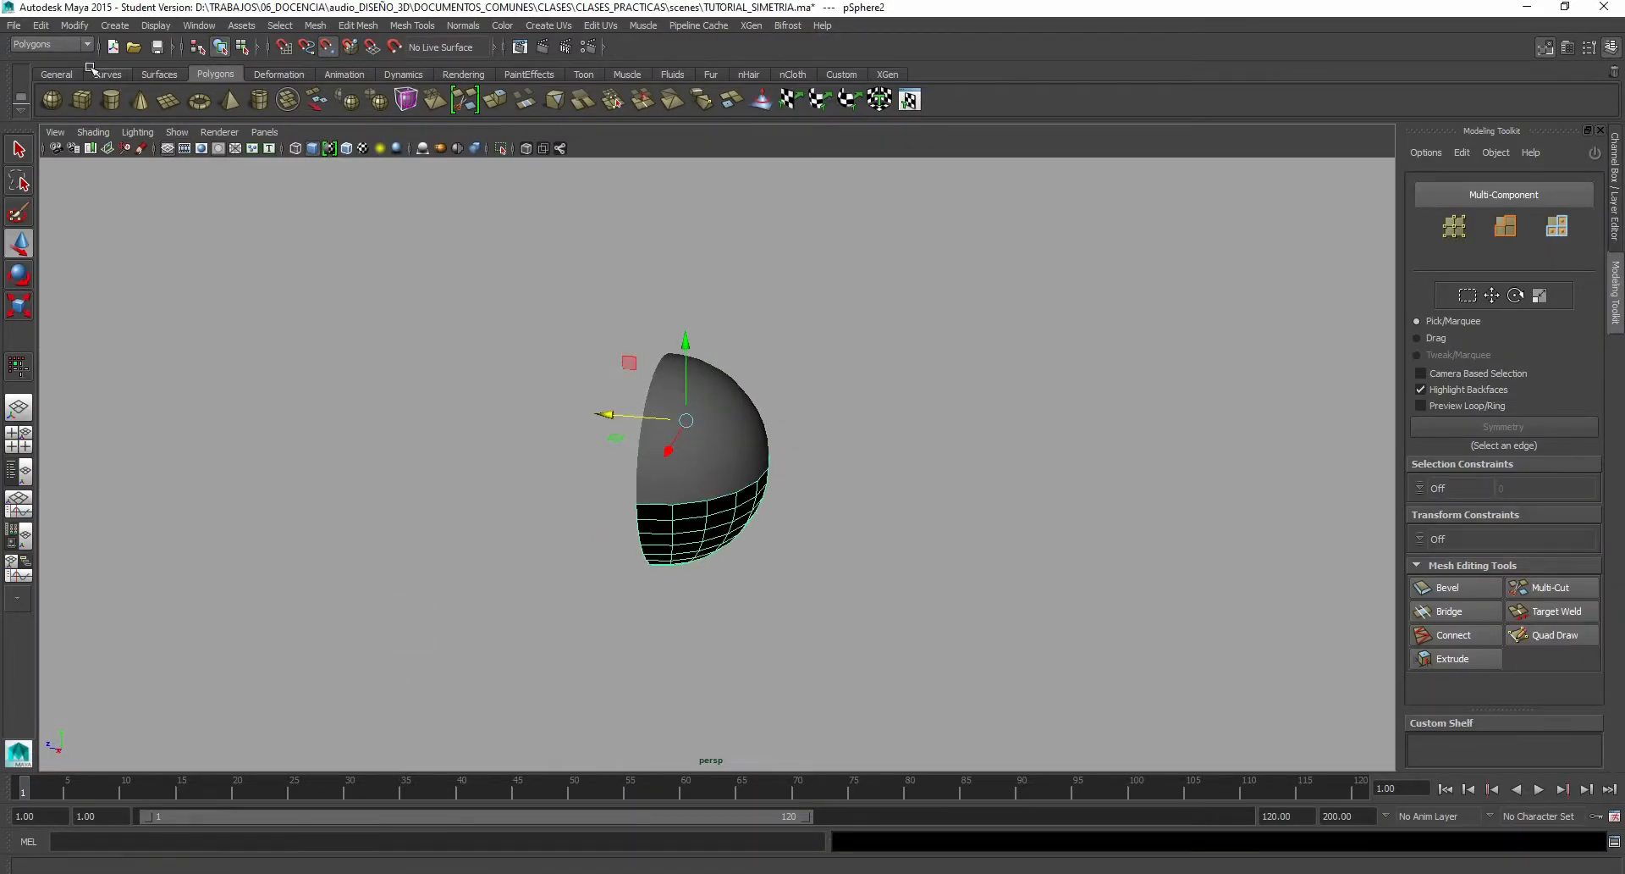
Step: Deselect the mirrored copy and maximize the front view with the SIMETRIA checklist
left_click(47, 27)
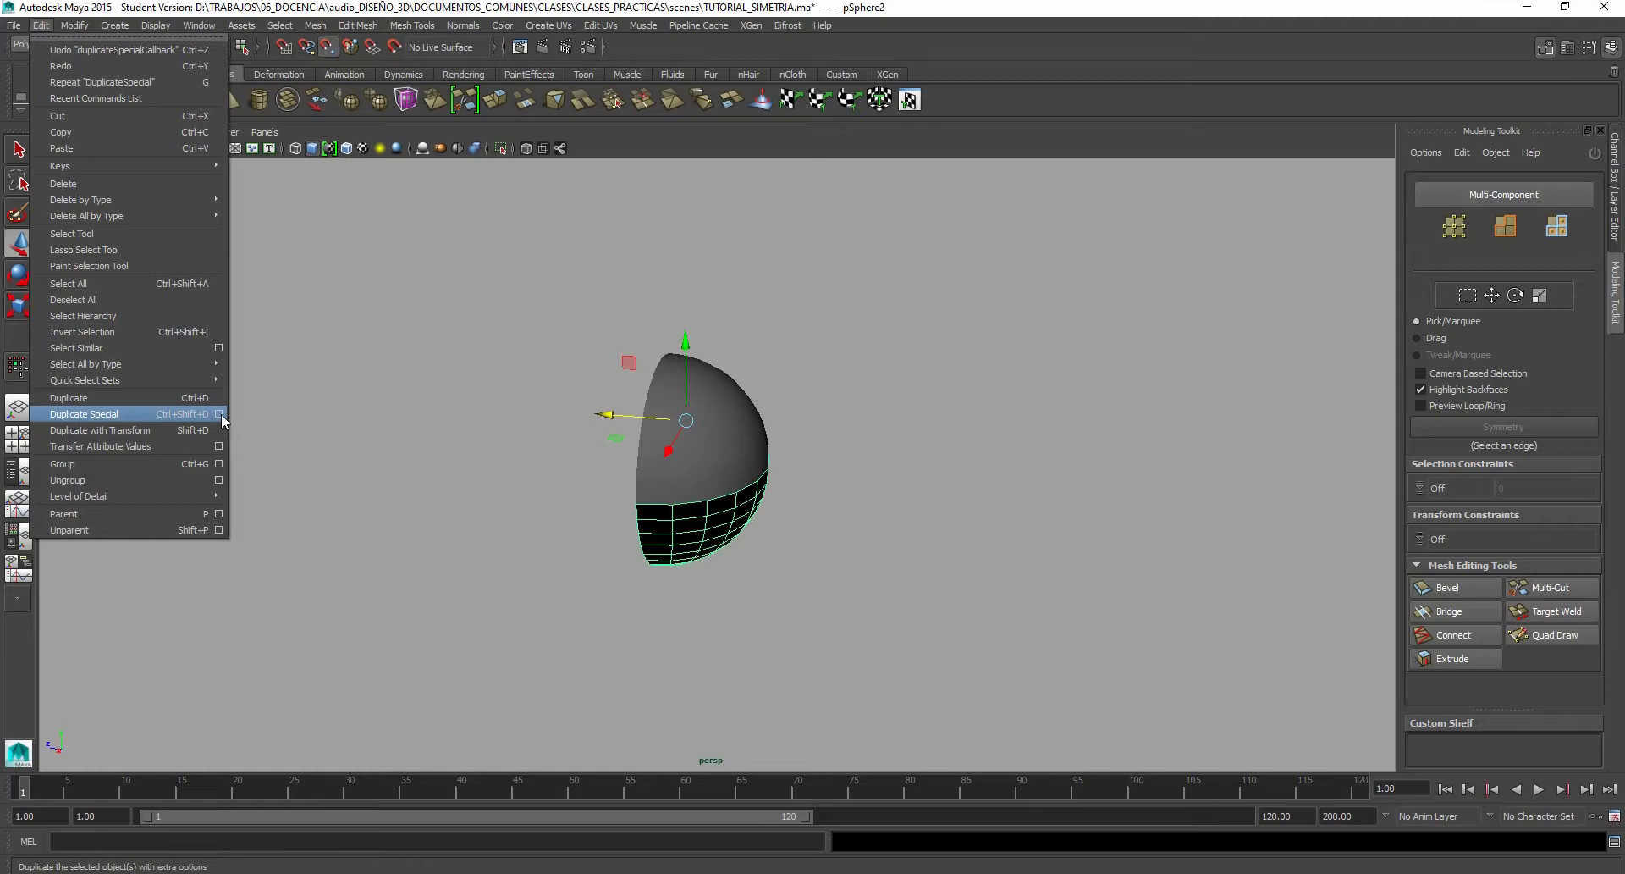
left_click(403, 684)
key("space")
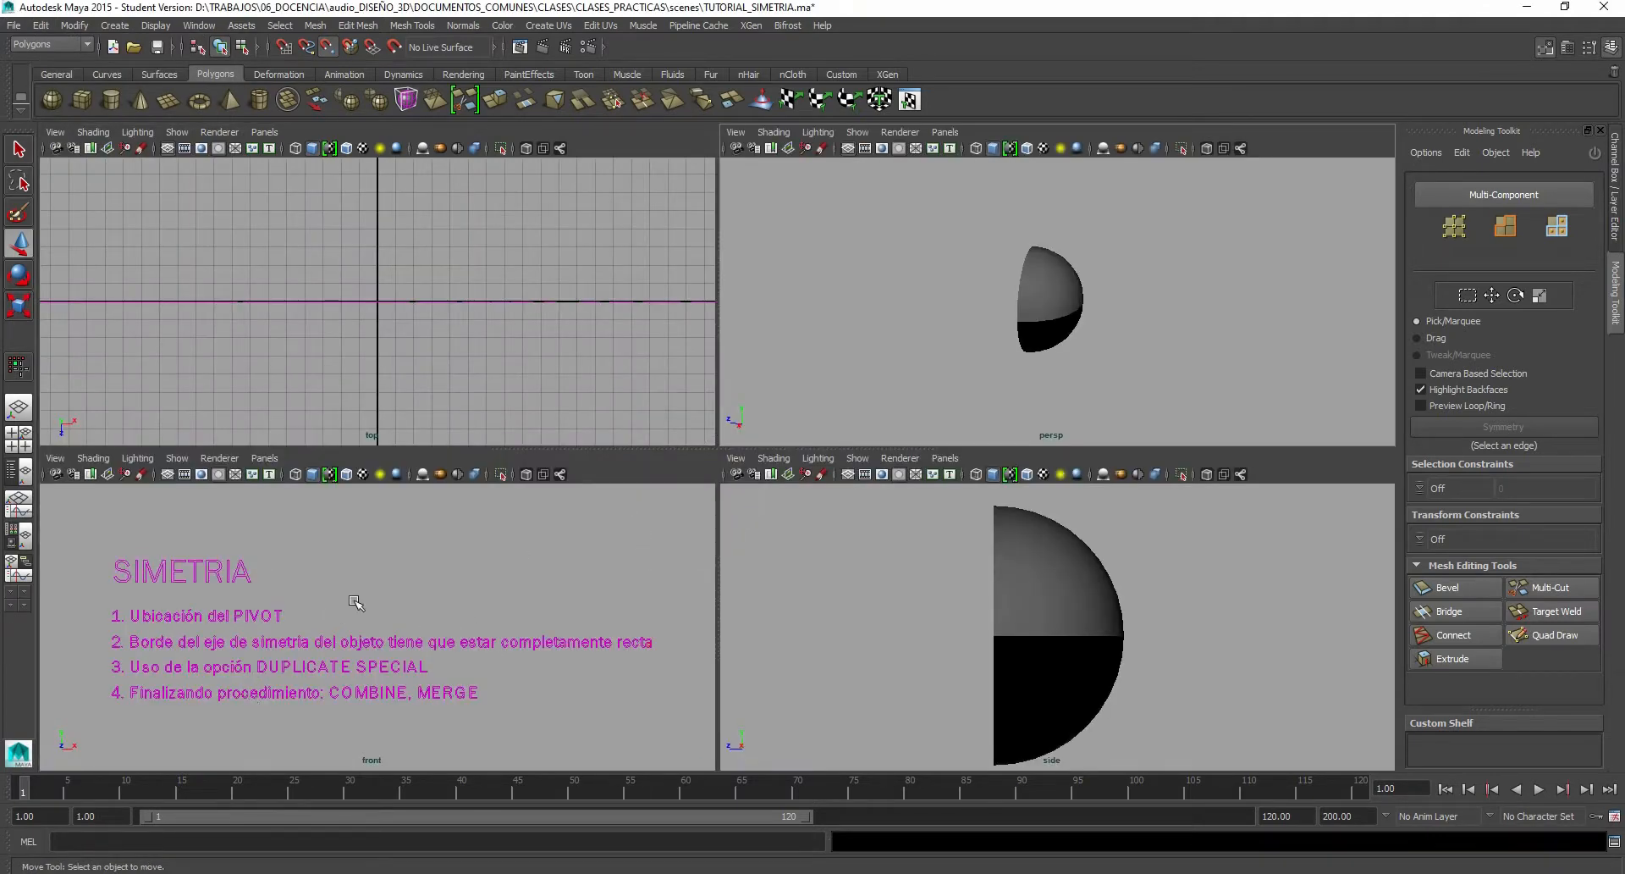
key("space")
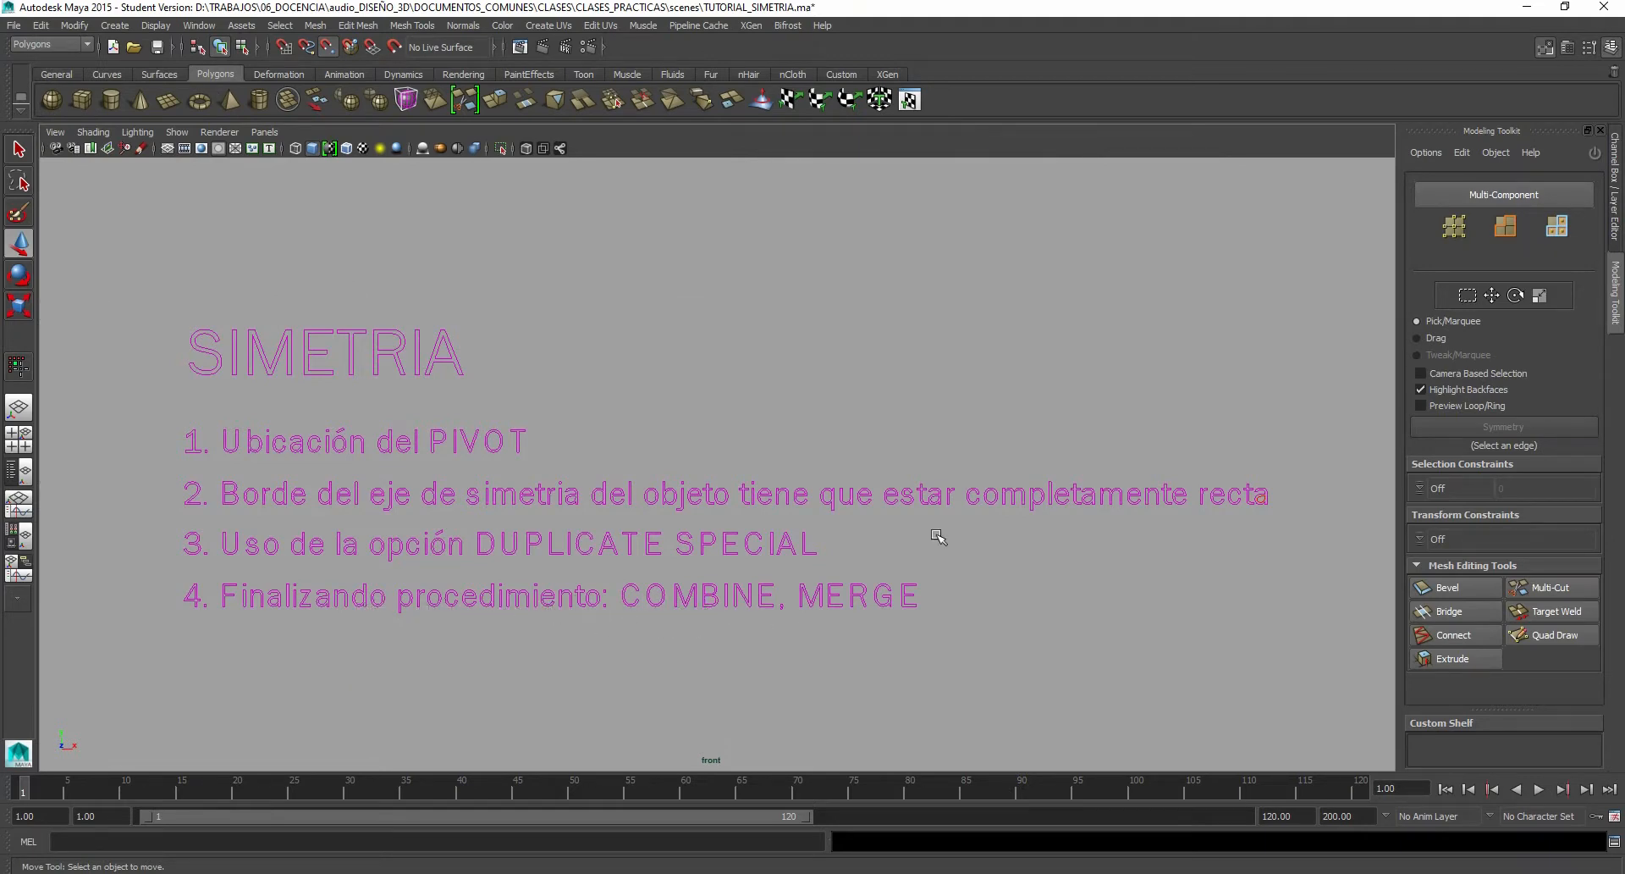
Step: Select the upper and lower quarter-sphere pieces alternately in the perspective view to check that they are separate objects
key("space")
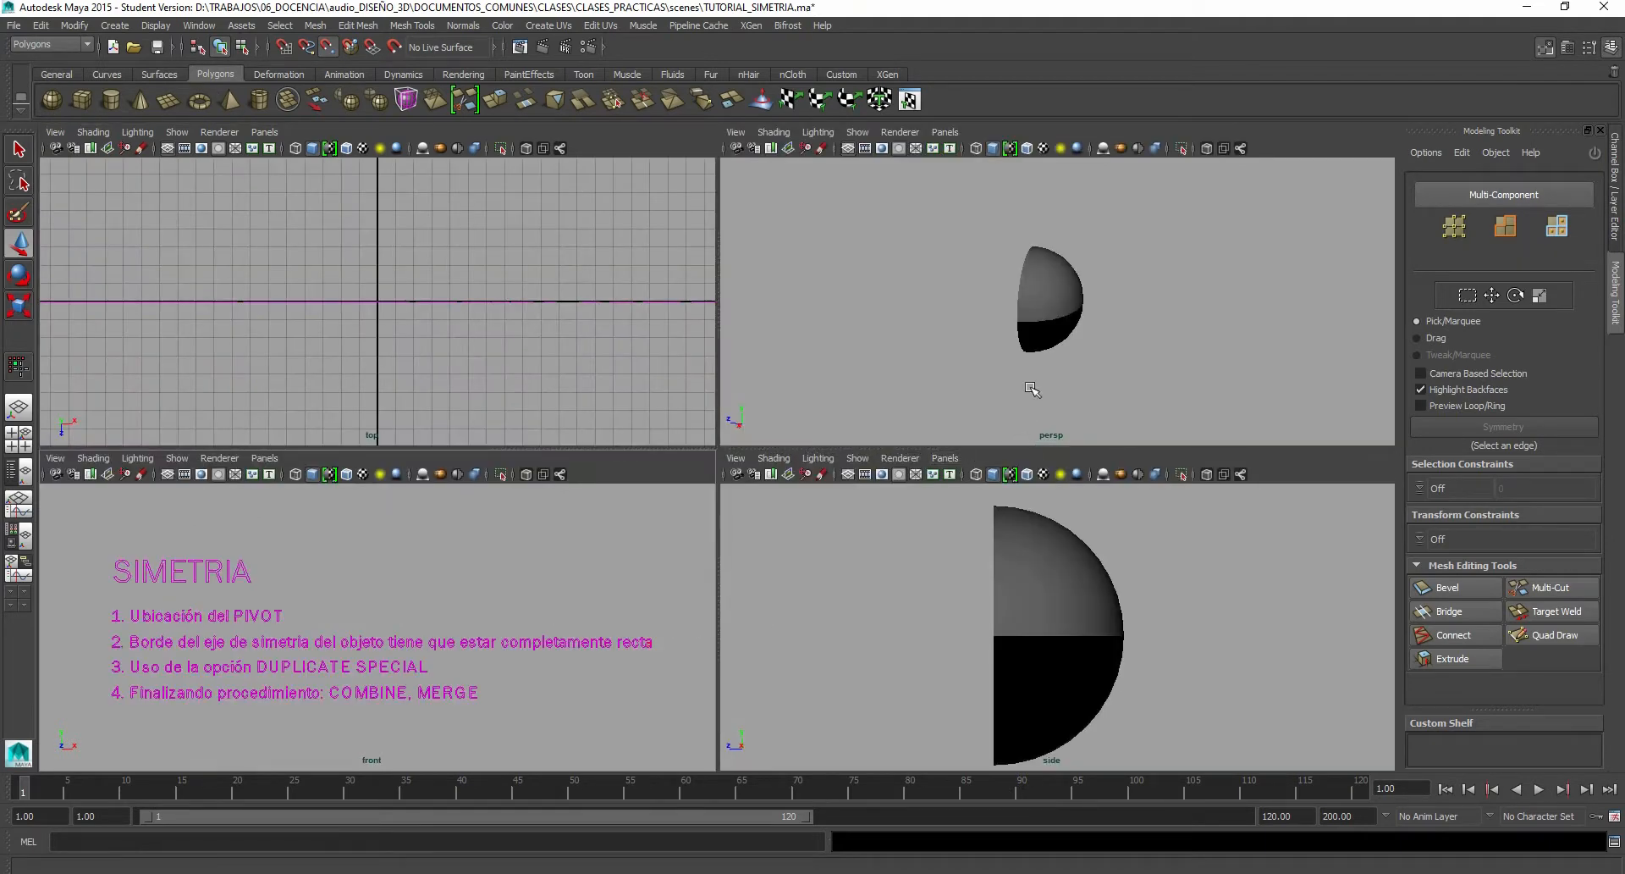
key("space")
left_click_drag(836, 455, 708, 417, "alt")
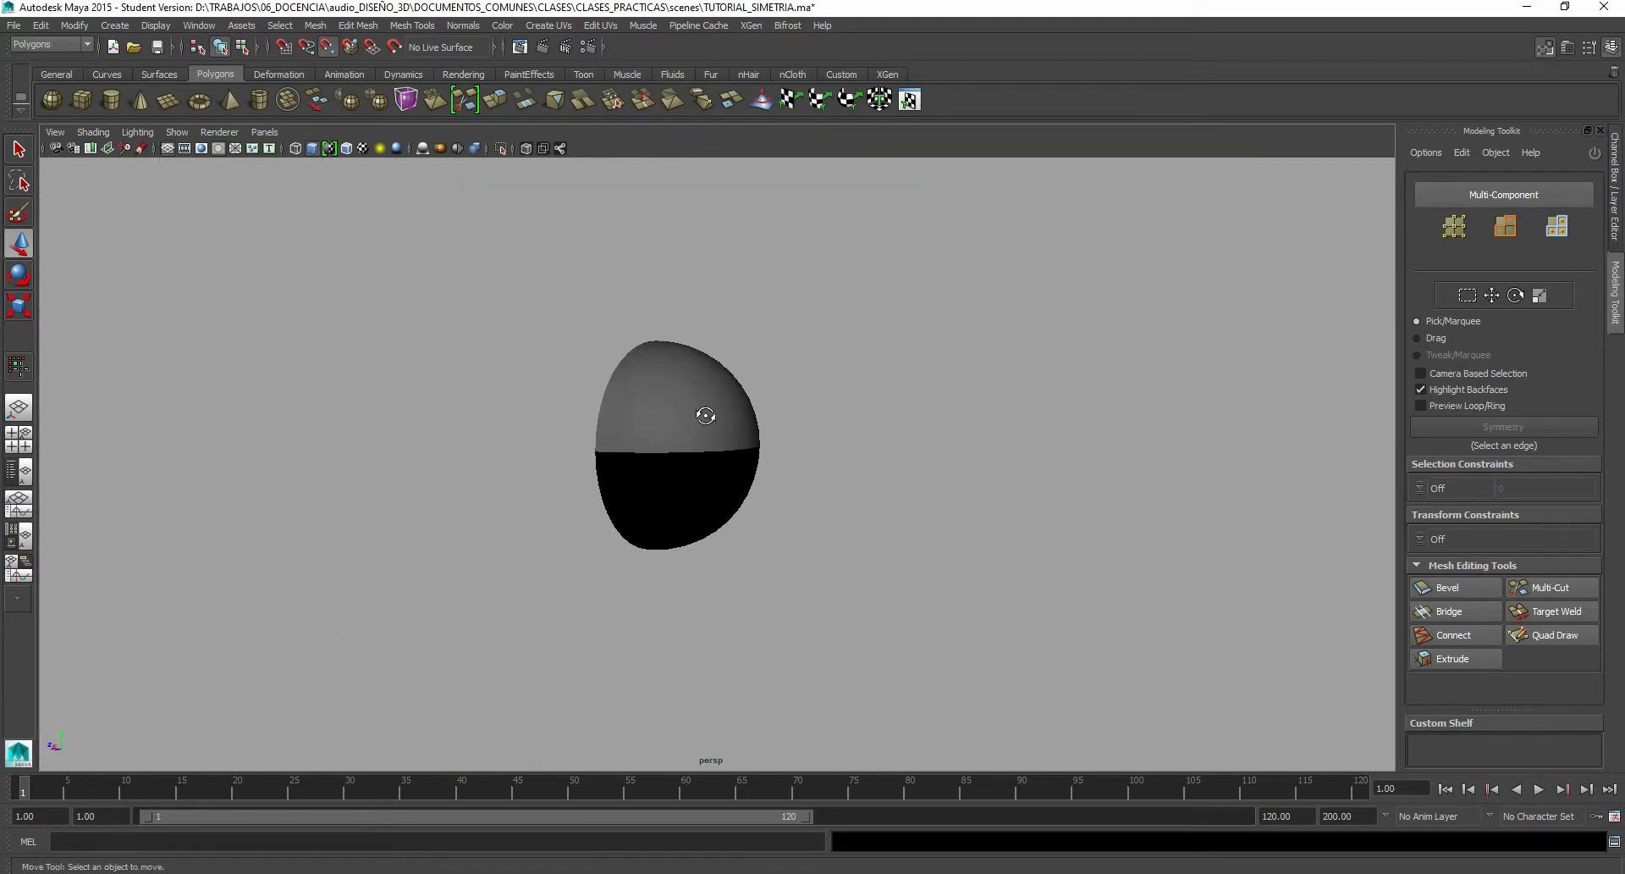
scroll(708, 419, "up", 3)
left_click(711, 423)
left_click(729, 401)
left_click(734, 447)
left_click(736, 395)
left_click(740, 451)
left_click(728, 419)
left_click(732, 476)
left_click(735, 406)
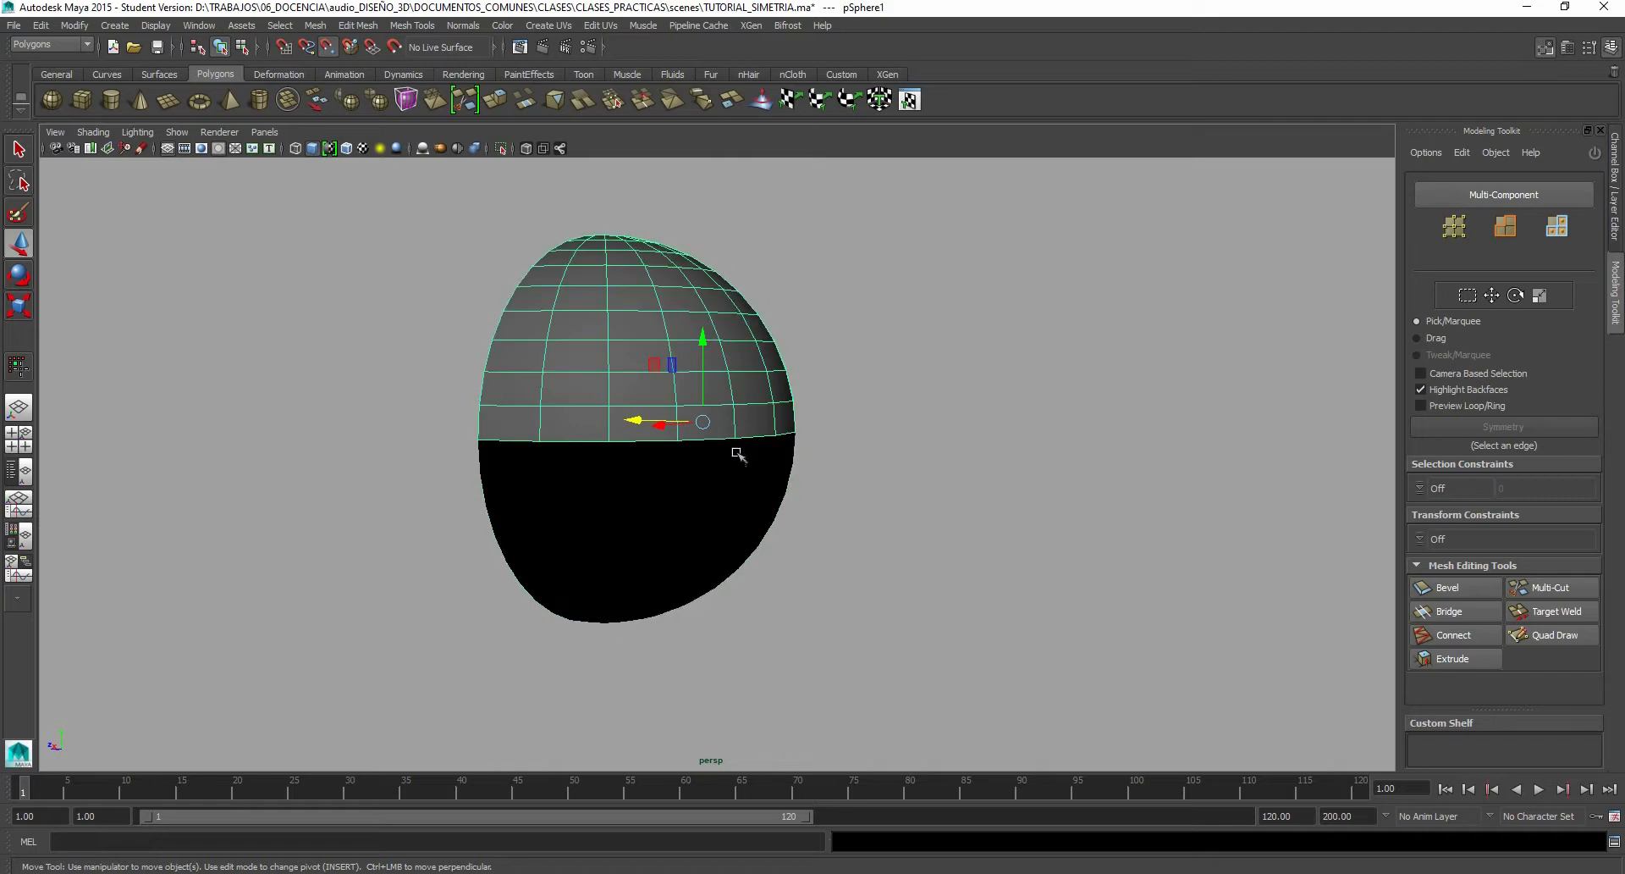
left_click(740, 453)
left_click(739, 400)
left_click(739, 452)
left_click(730, 419)
left_click(733, 480)
left_click(733, 415)
left_click(735, 463)
left_click(730, 399)
Step: Select both quarter-sphere pieces together and combine them into a single mesh
left_click_drag(921, 312, 367, 525)
scroll(749, 478, "down", 1)
left_click_drag(370, 237, 918, 668)
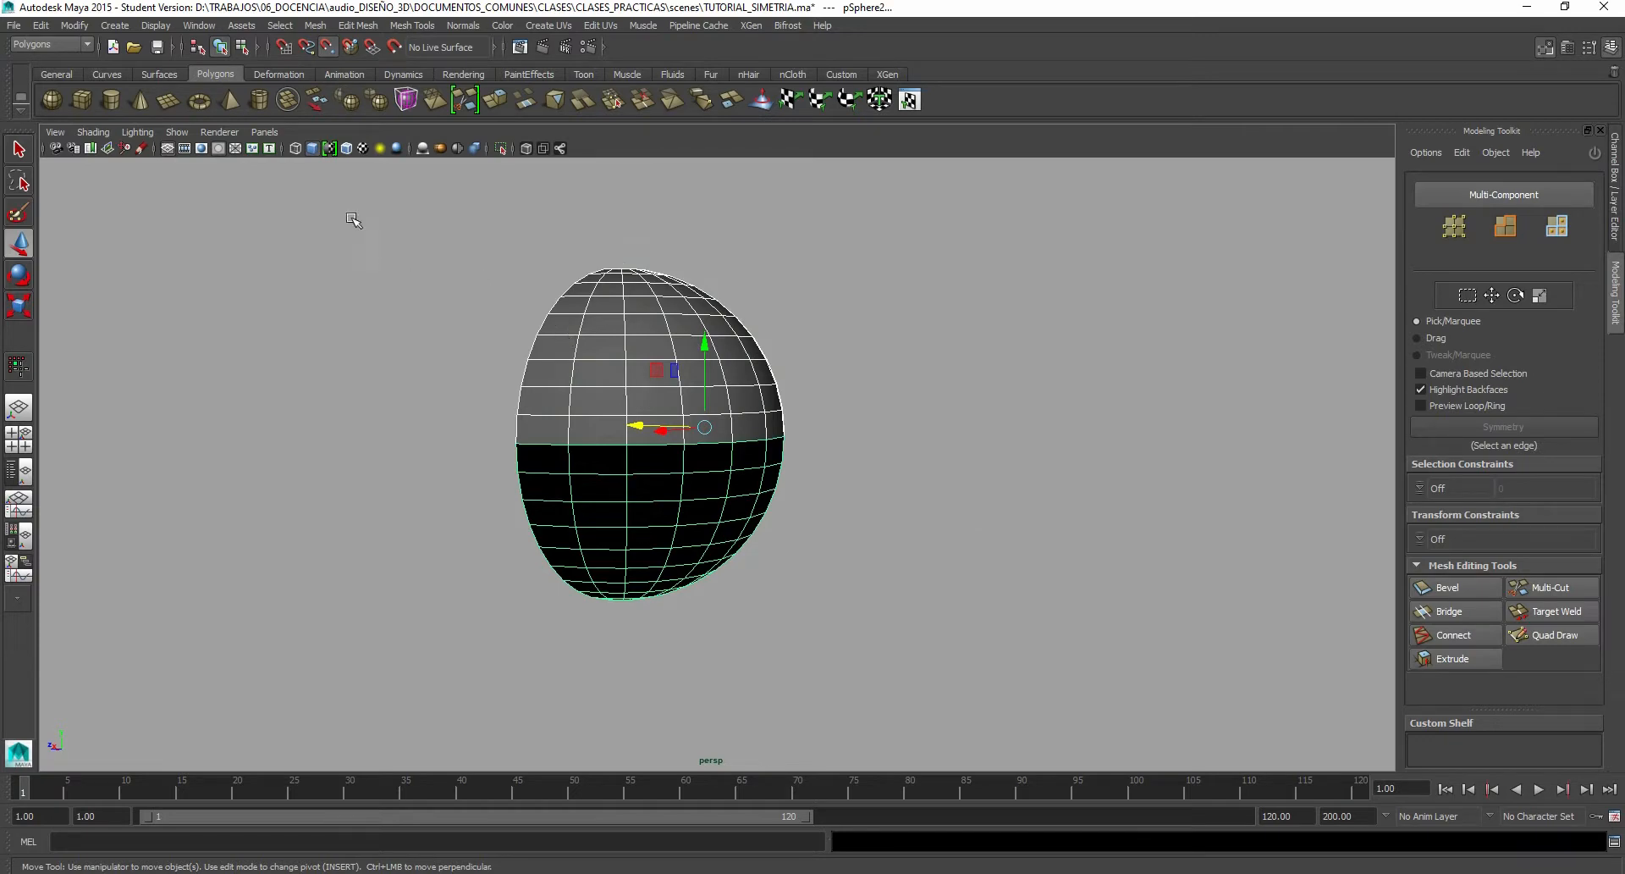
left_click(289, 101)
left_click_drag(562, 482, 526, 504, "alt")
Step: Select all faces of the combined mesh's upper shell, try moving them vertically, and undo the moves
right_click(594, 393)
right_click_drag(595, 393, 605, 433)
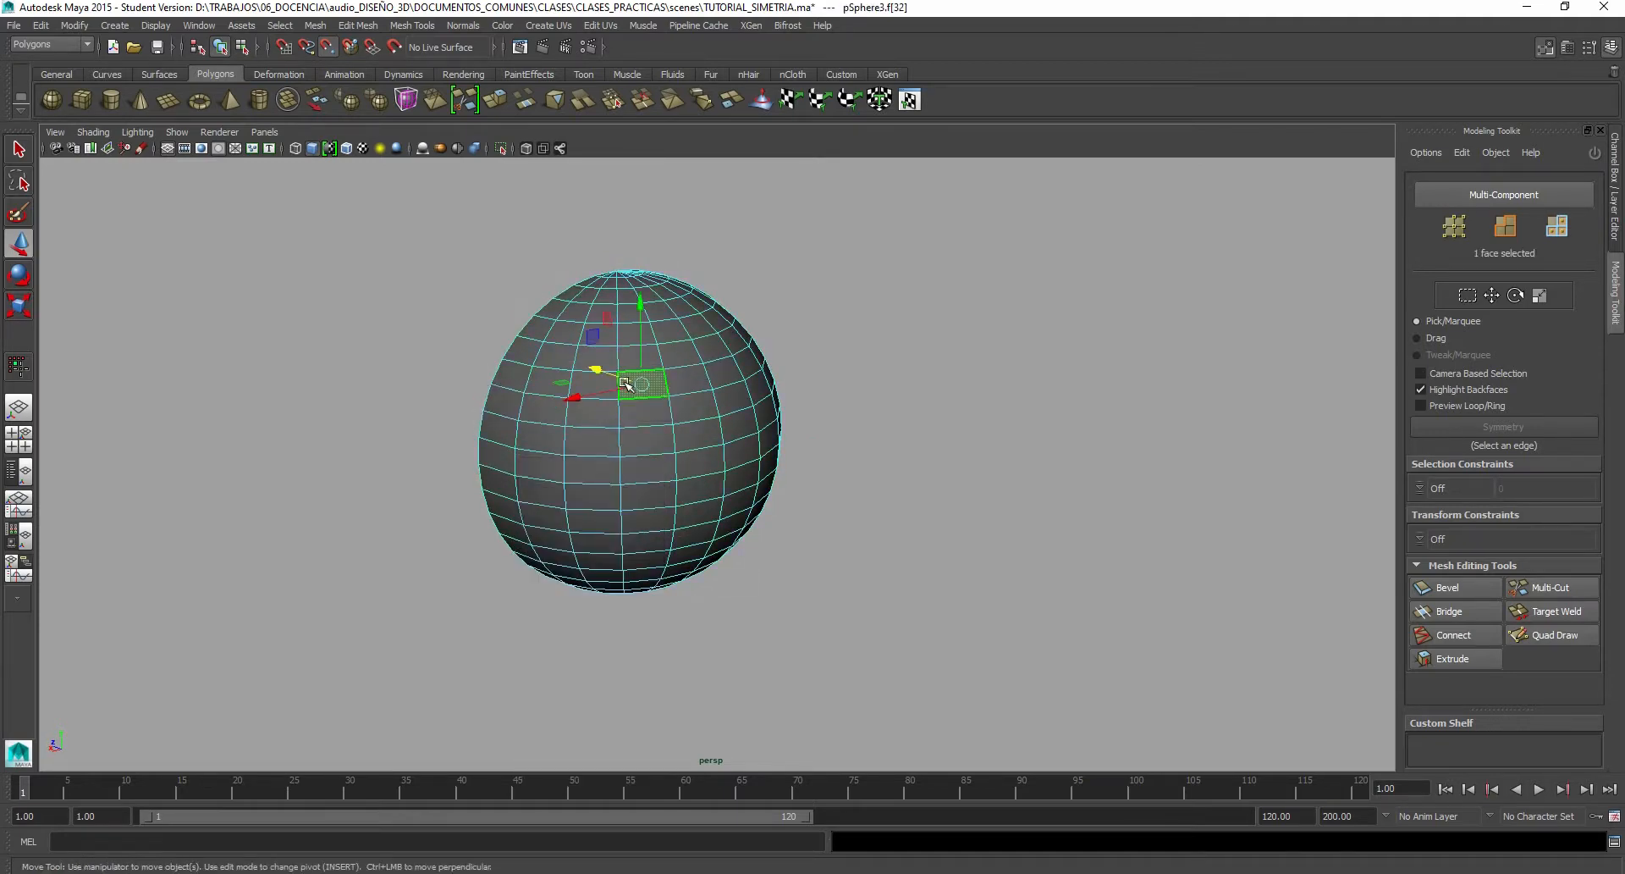
left_click(689, 406)
double_click(669, 394)
left_click_drag(745, 470, 834, 441, "alt")
left_click_drag(698, 307, 706, 262)
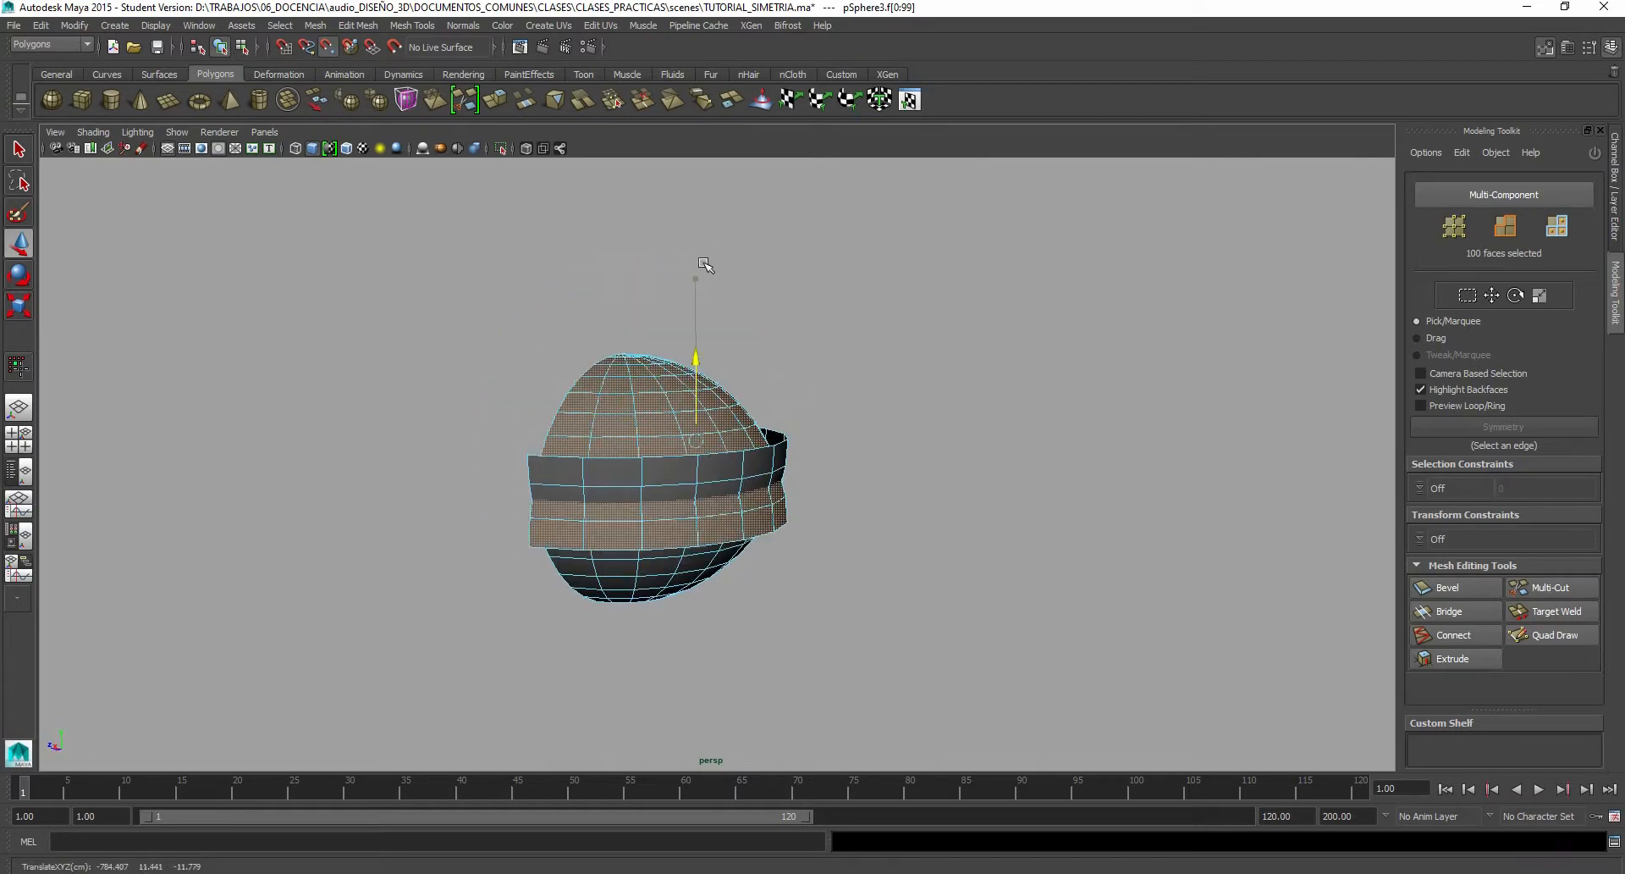
key("ctrl+z")
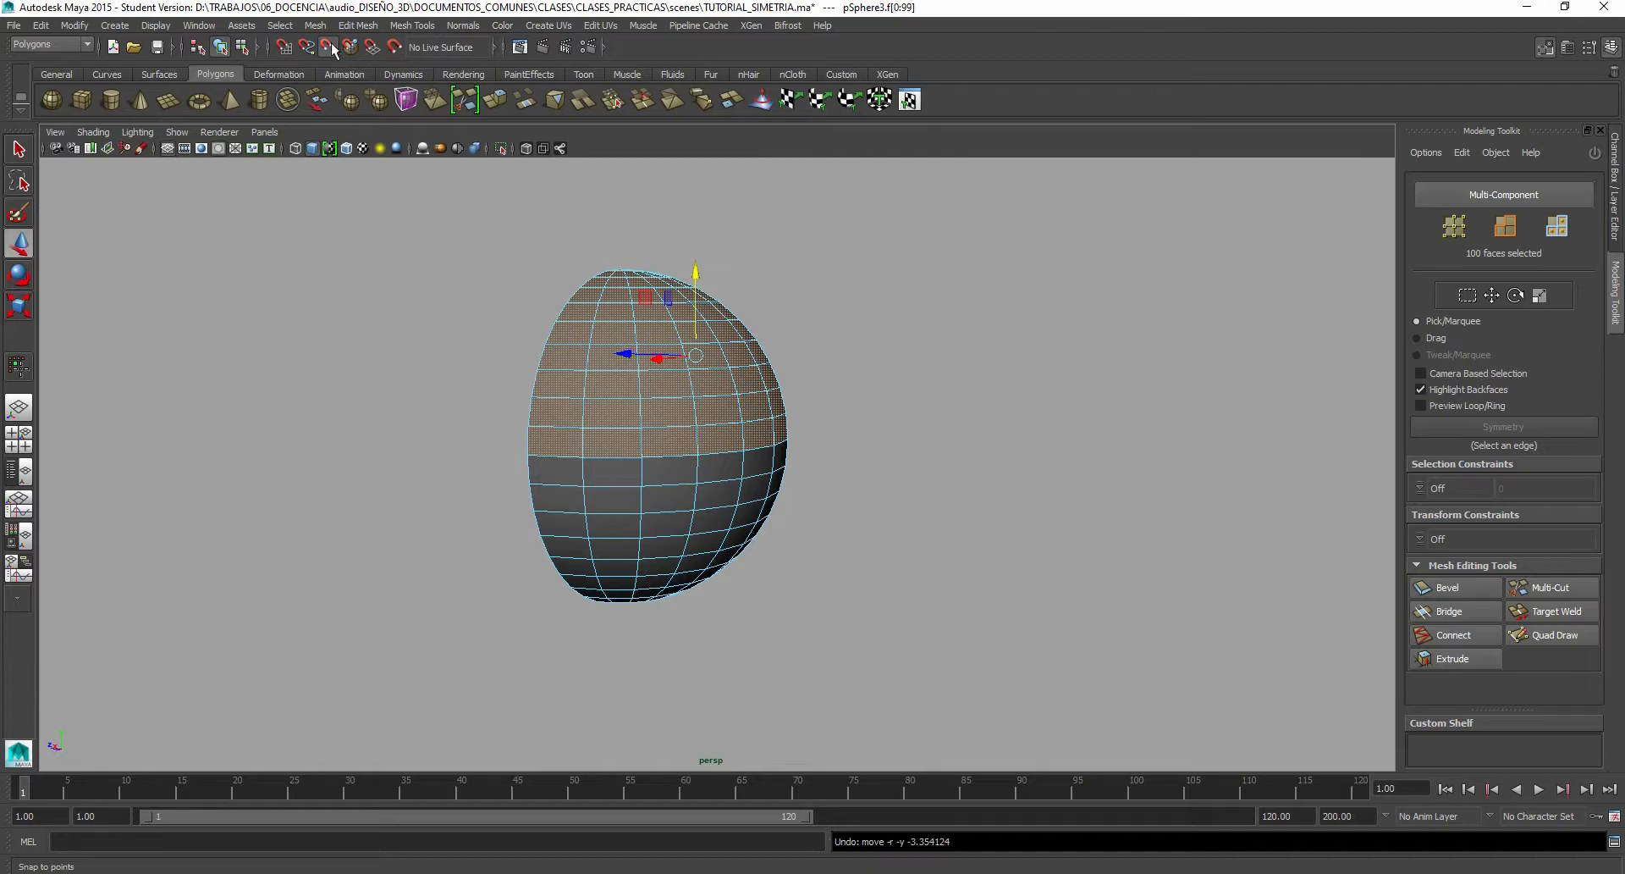
left_click_drag(696, 286, 691, 417)
key("ctrl+z")
Step: Select all faces of the lower shell as well, try moving the shells apart vertically, and undo the move
left_click_drag(692, 314, 730, 273)
left_click_drag(722, 531, 821, 540, "alt")
double_click(806, 498)
key("ctrl+z")
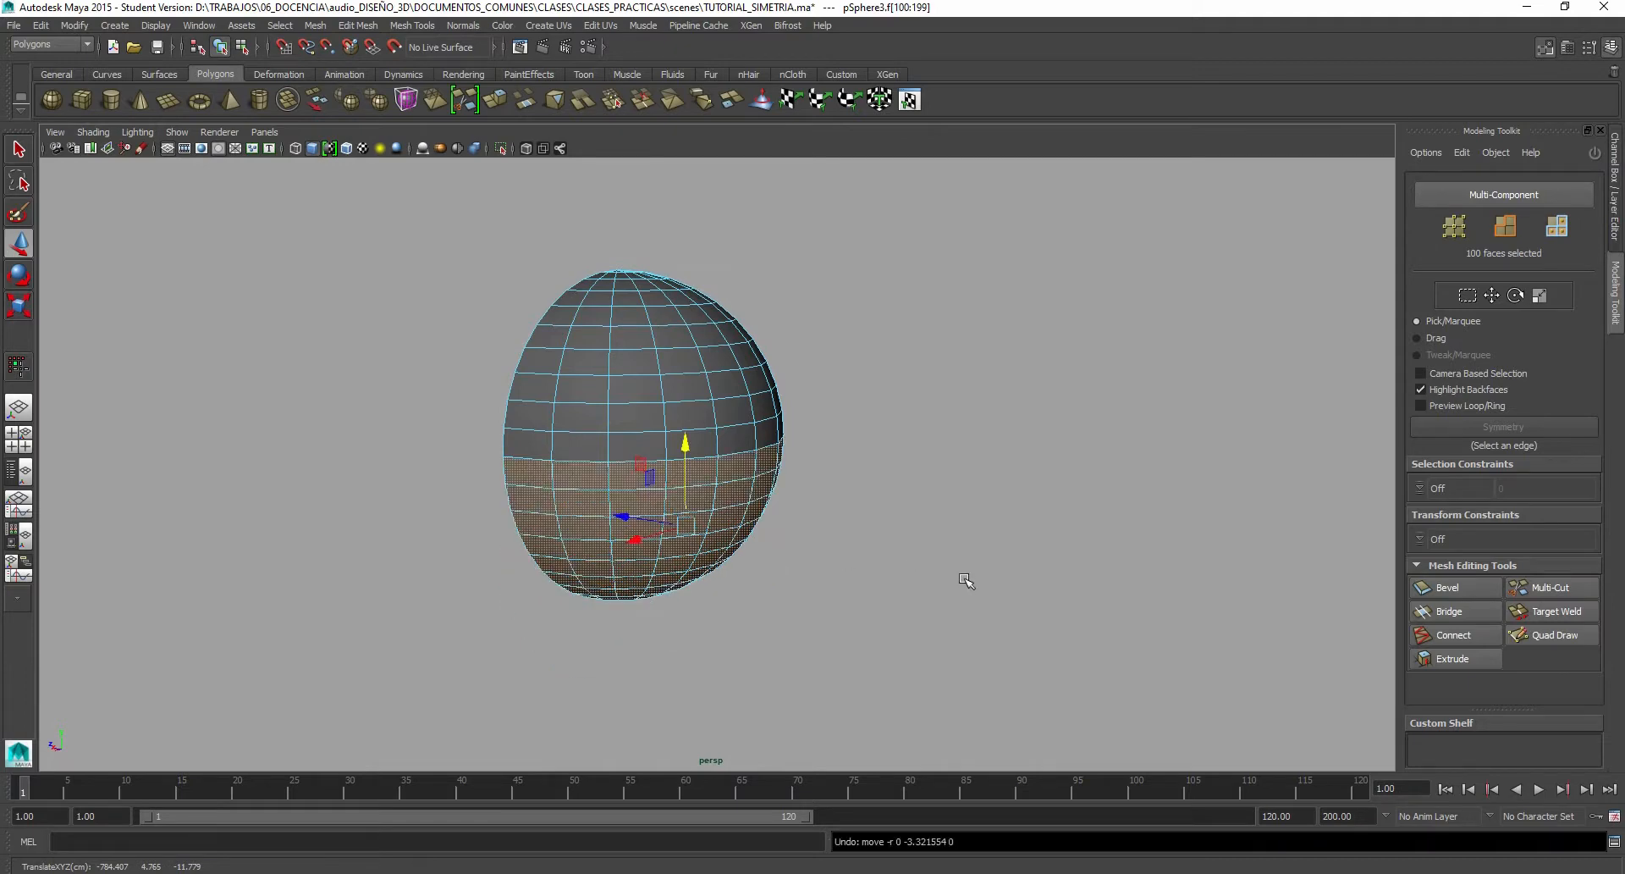
Step: Switch the combined half sphere to vertex mode and select all of its vertices
left_click_drag(711, 518, 773, 446, "alt")
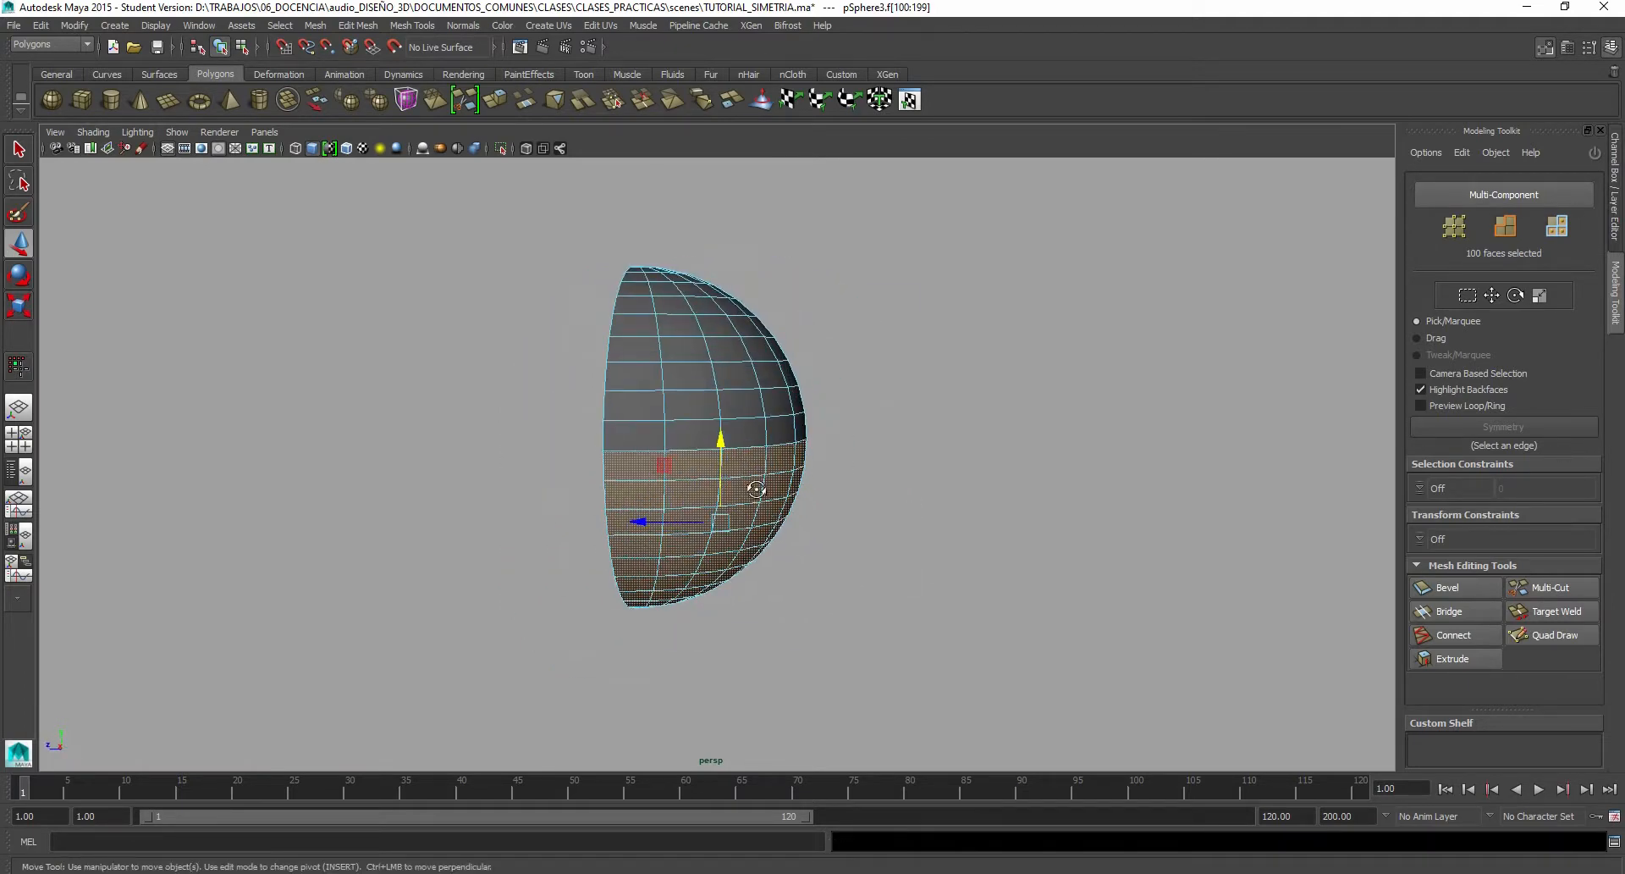
right_click(738, 466)
left_click(668, 466)
left_click_drag(682, 471, 766, 461, "alt")
left_click_drag(398, 189, 932, 646)
mouse_move(756, 491)
left_mouse_down("alt")
mouse_move(834, 498)
mouse_move(639, 519)
mouse_move(777, 506)
mouse_move(742, 501)
left_mouse_up("alt")
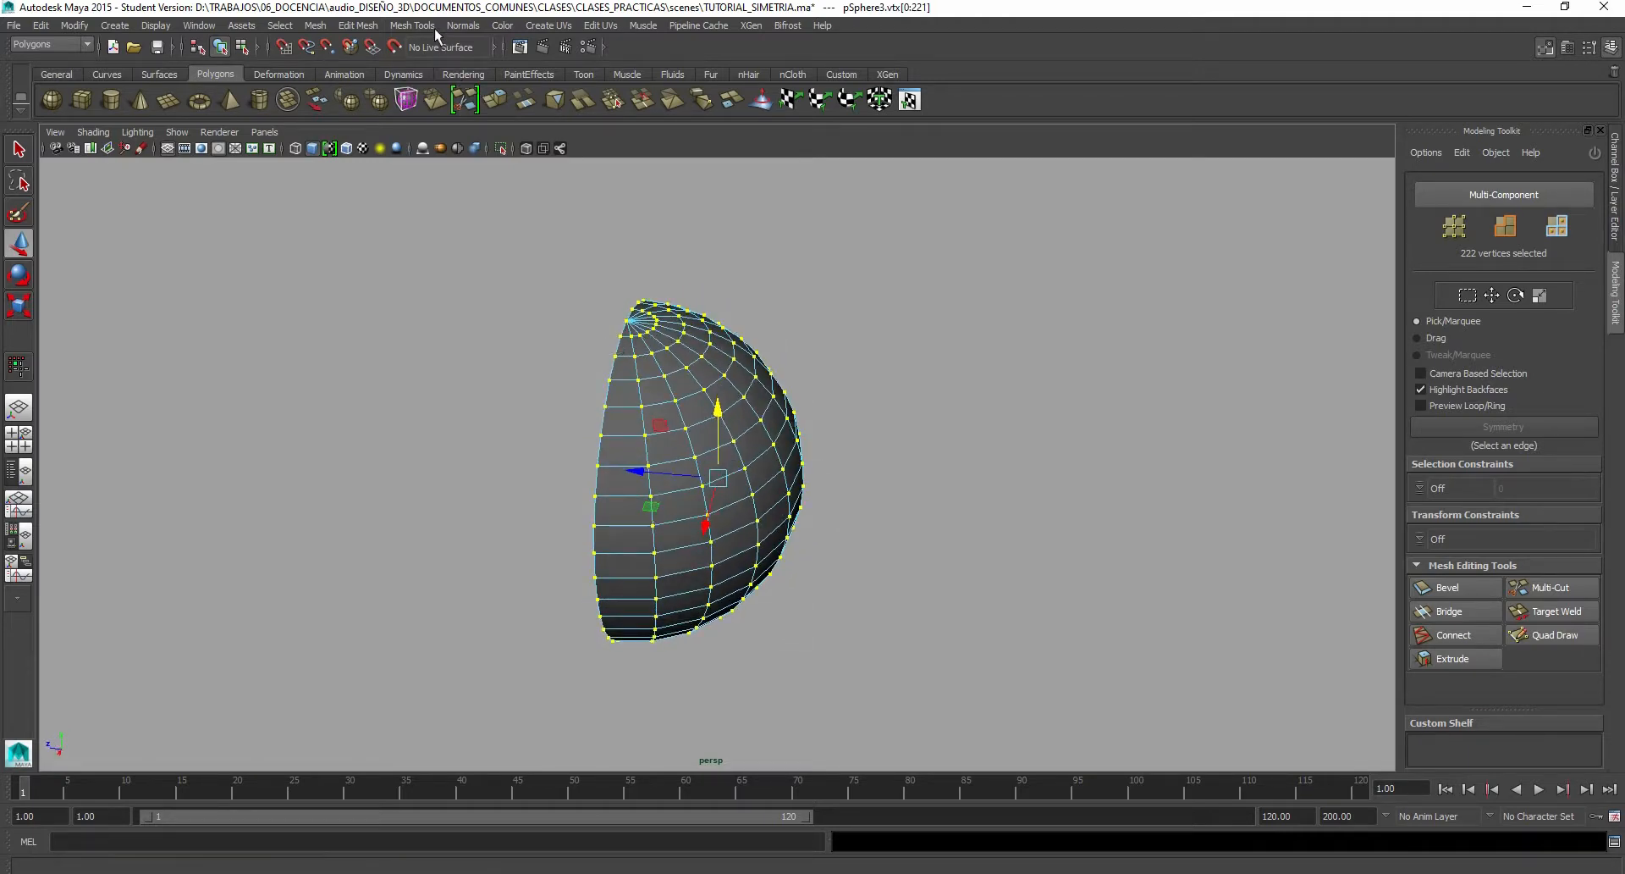
Step: Merge the selected vertices using Merge Components with a threshold of 0.0010, keeping the options open
left_click(356, 26)
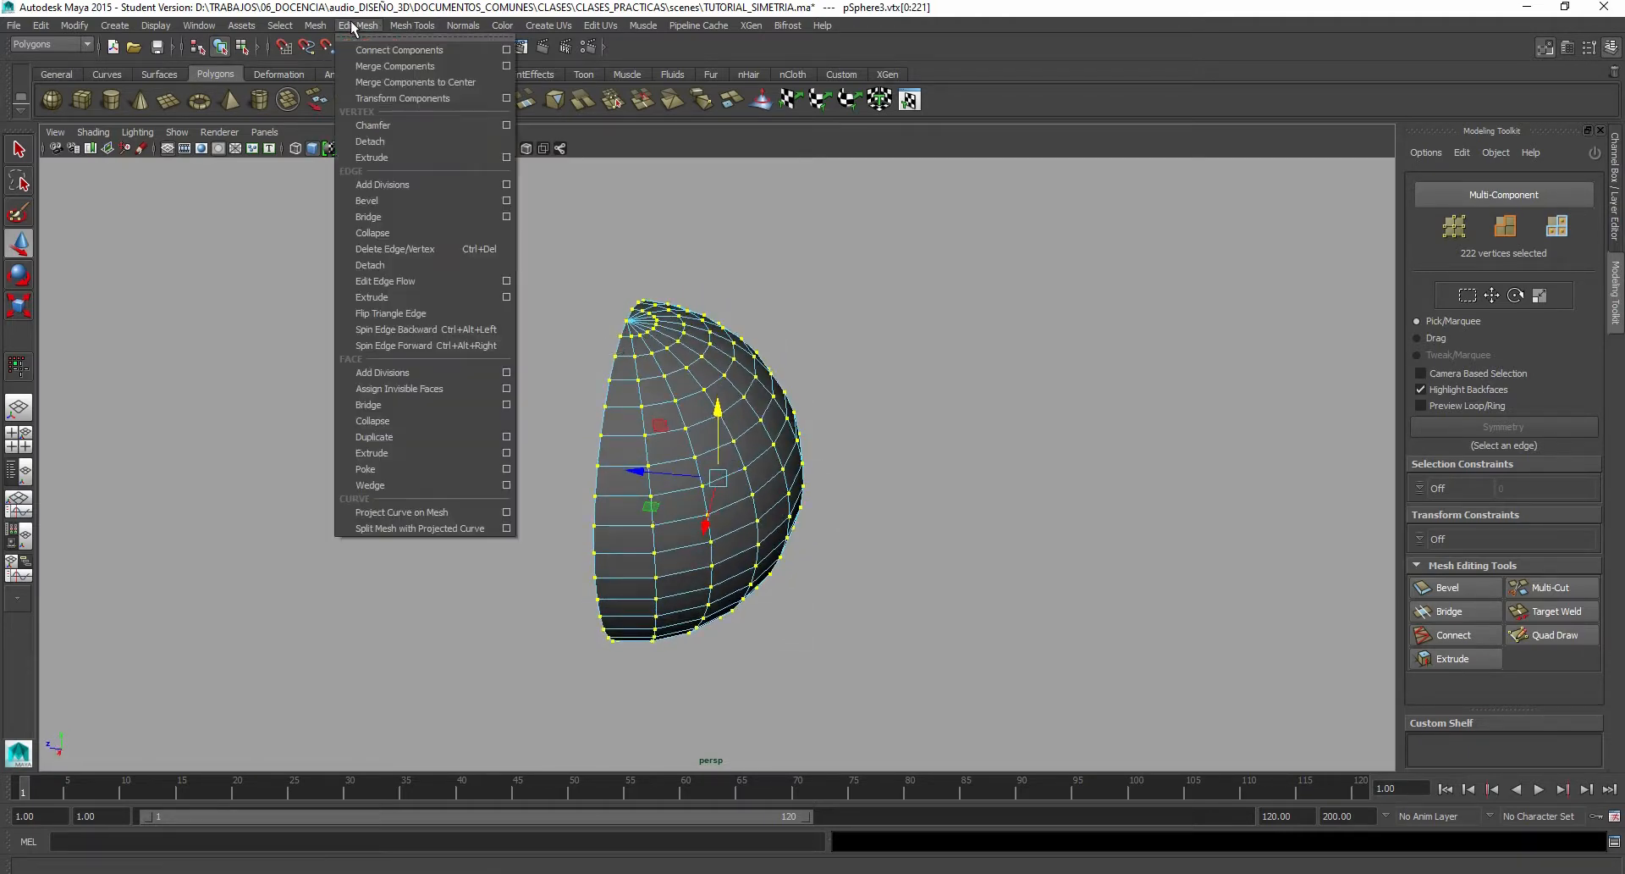
left_click(506, 66)
left_click(991, 258)
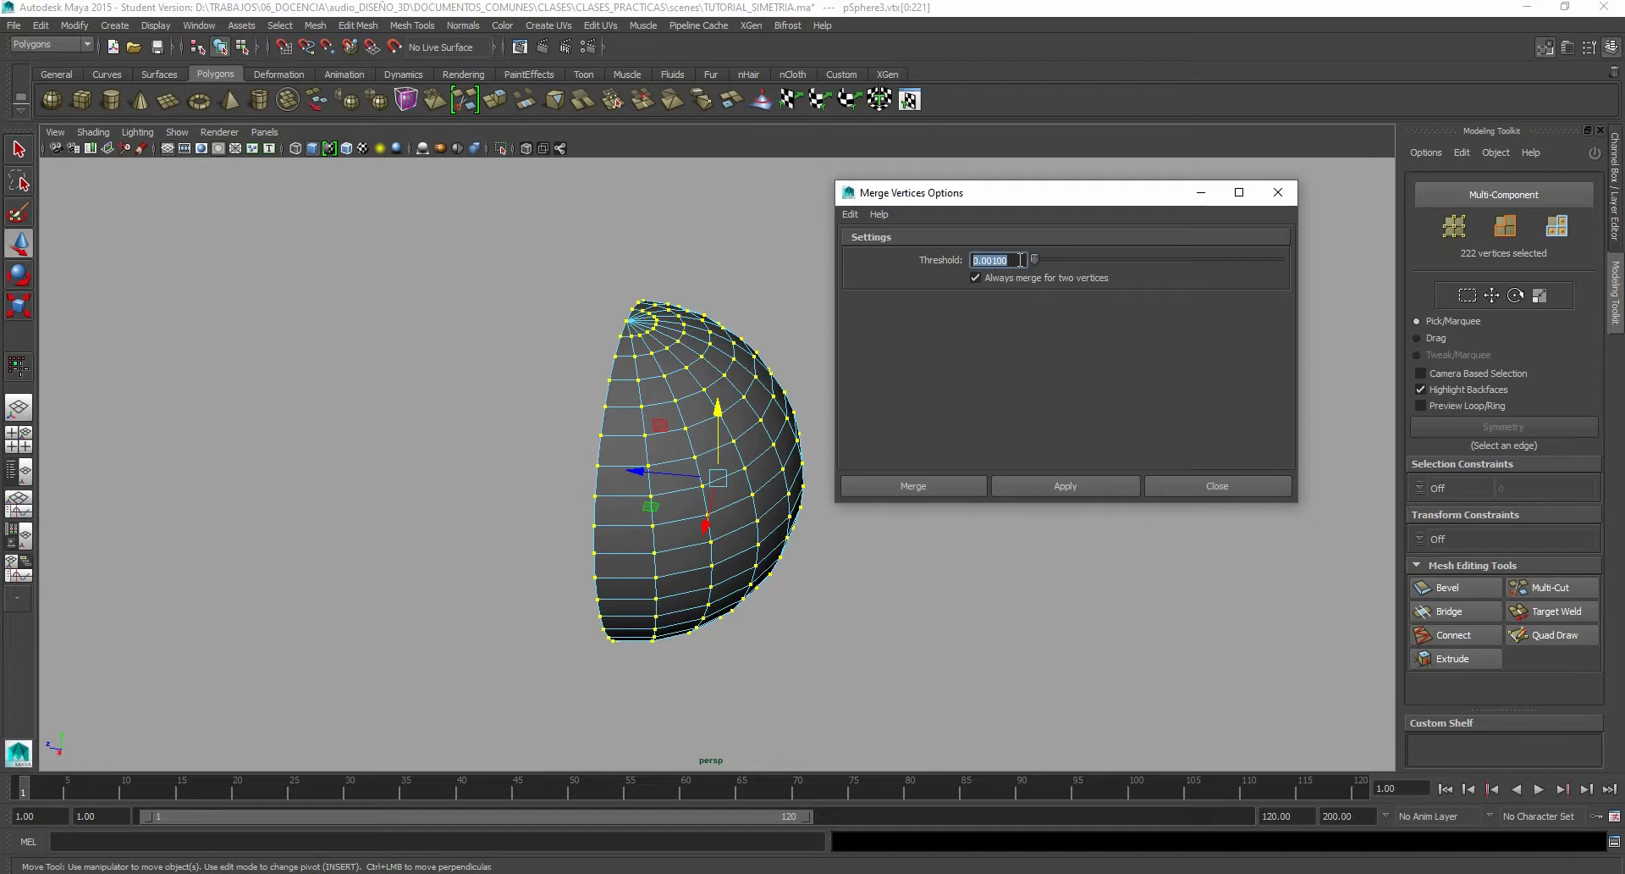
double_click(988, 260)
left_click_drag(808, 628, 736, 597, "alt")
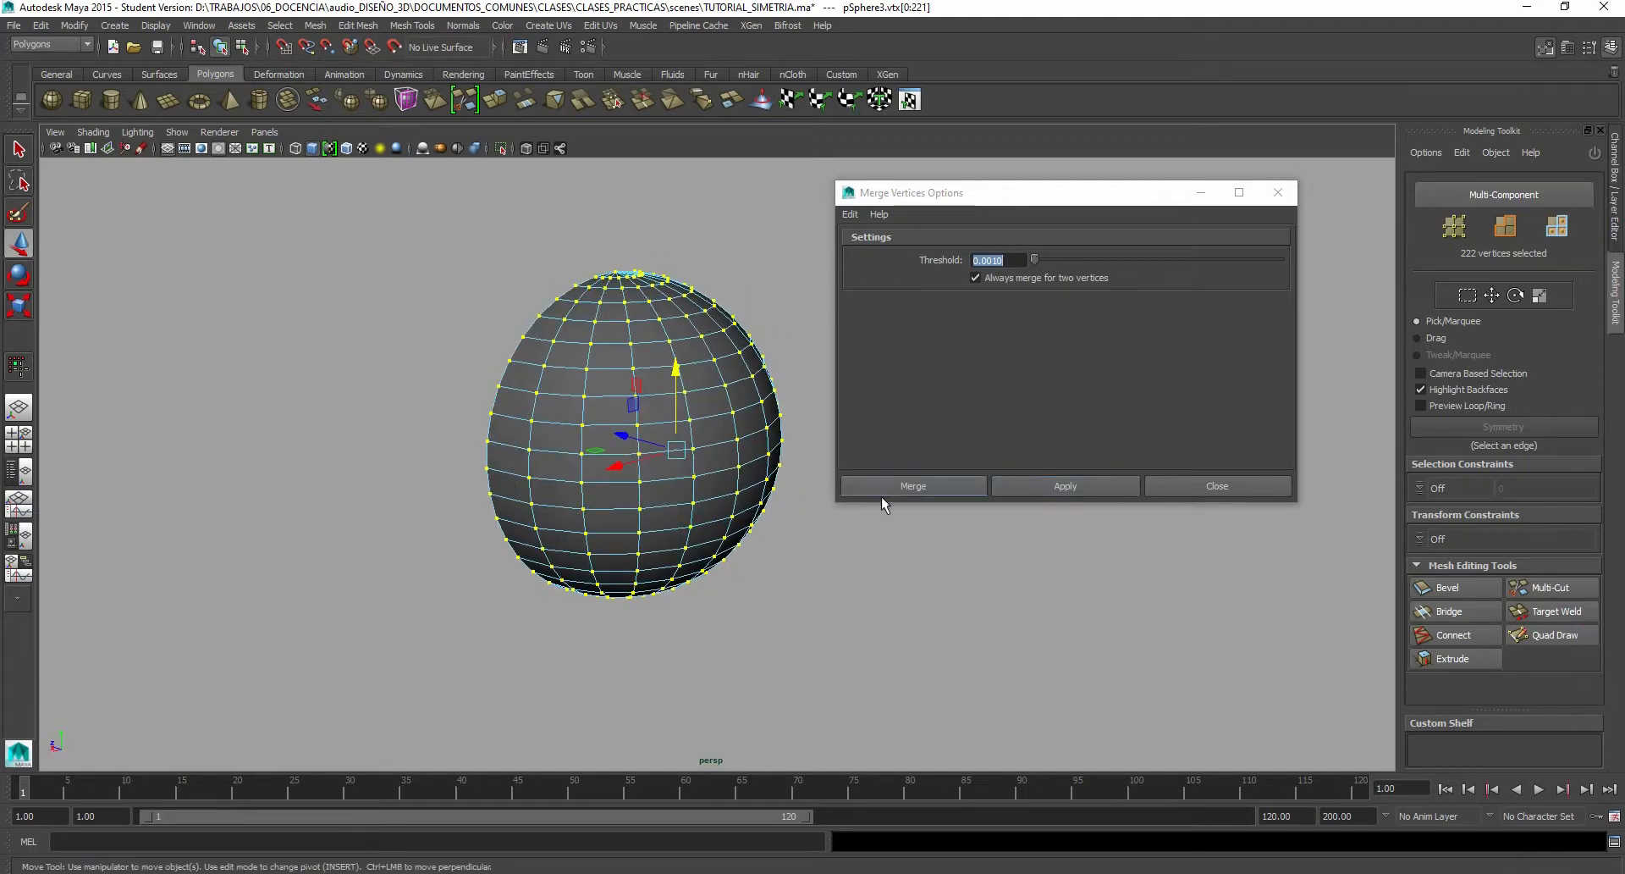
left_click_drag(682, 590, 743, 584, "alt")
scroll(712, 508, "up", 6)
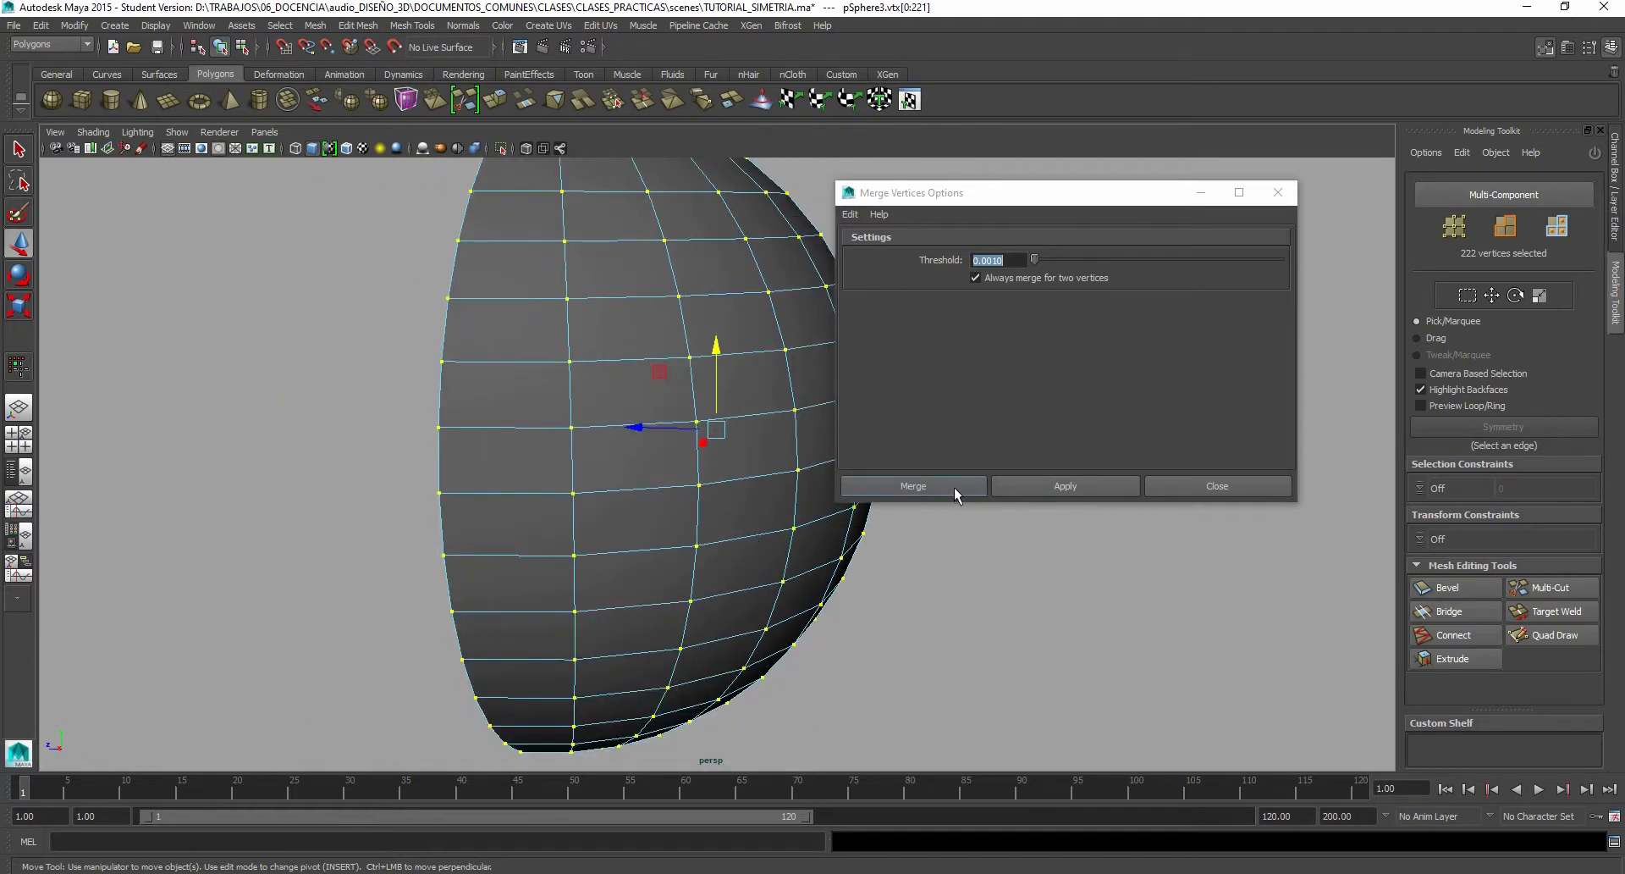
left_click(1039, 486)
scroll(536, 538, "down", 4)
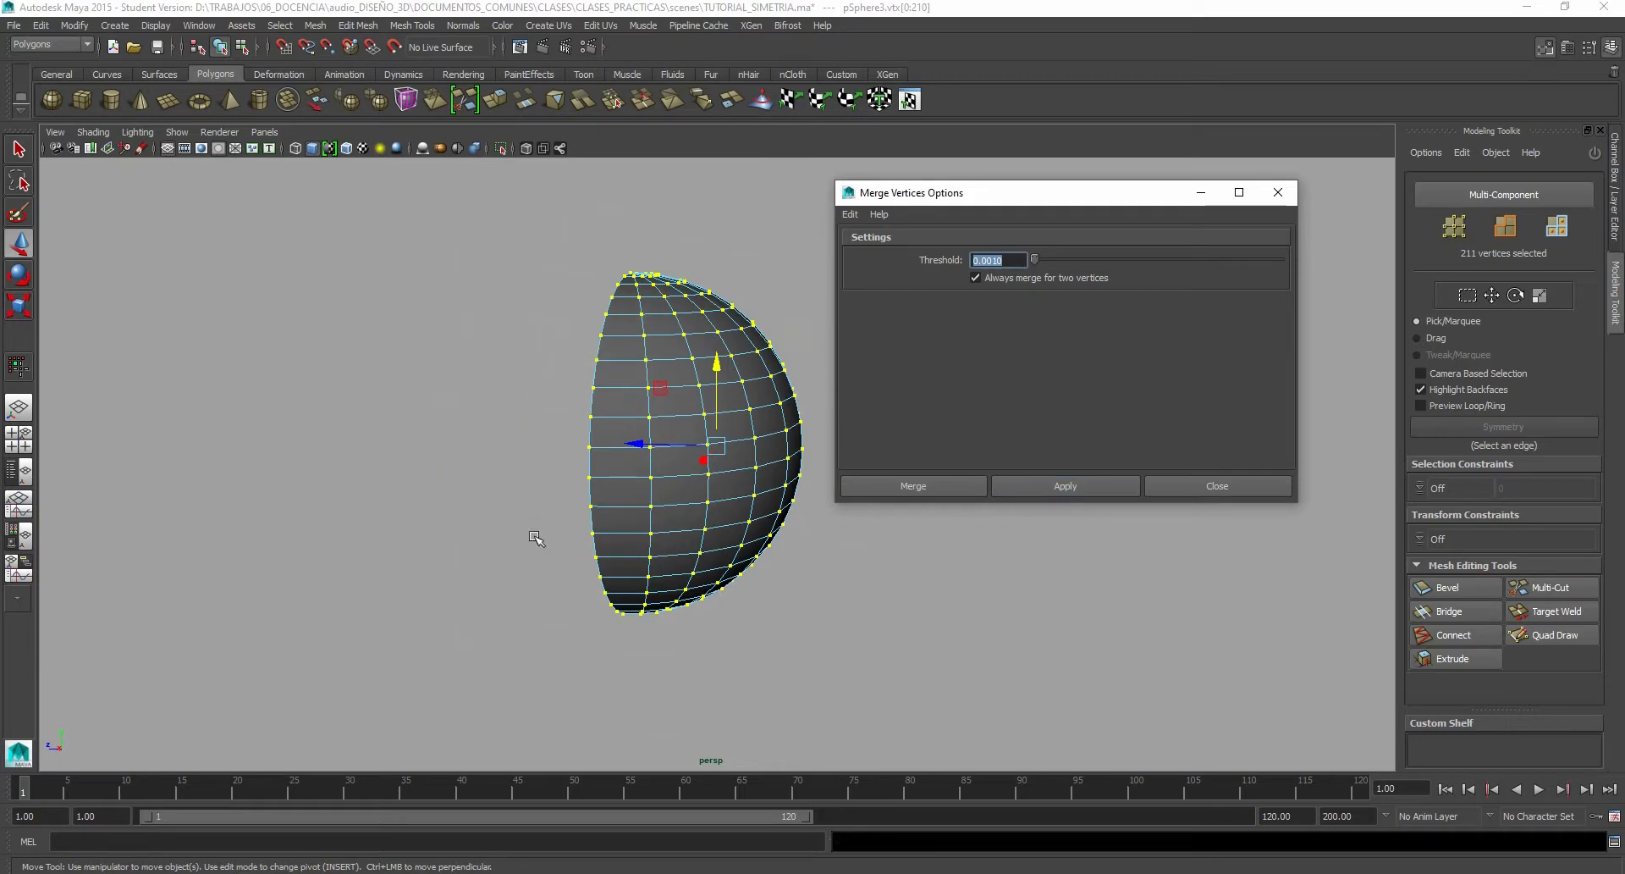
Step: Select all connected faces of the merged mesh, try moving them vertically, and undo the move
right_click_drag(726, 421, 728, 461)
left_click(758, 419)
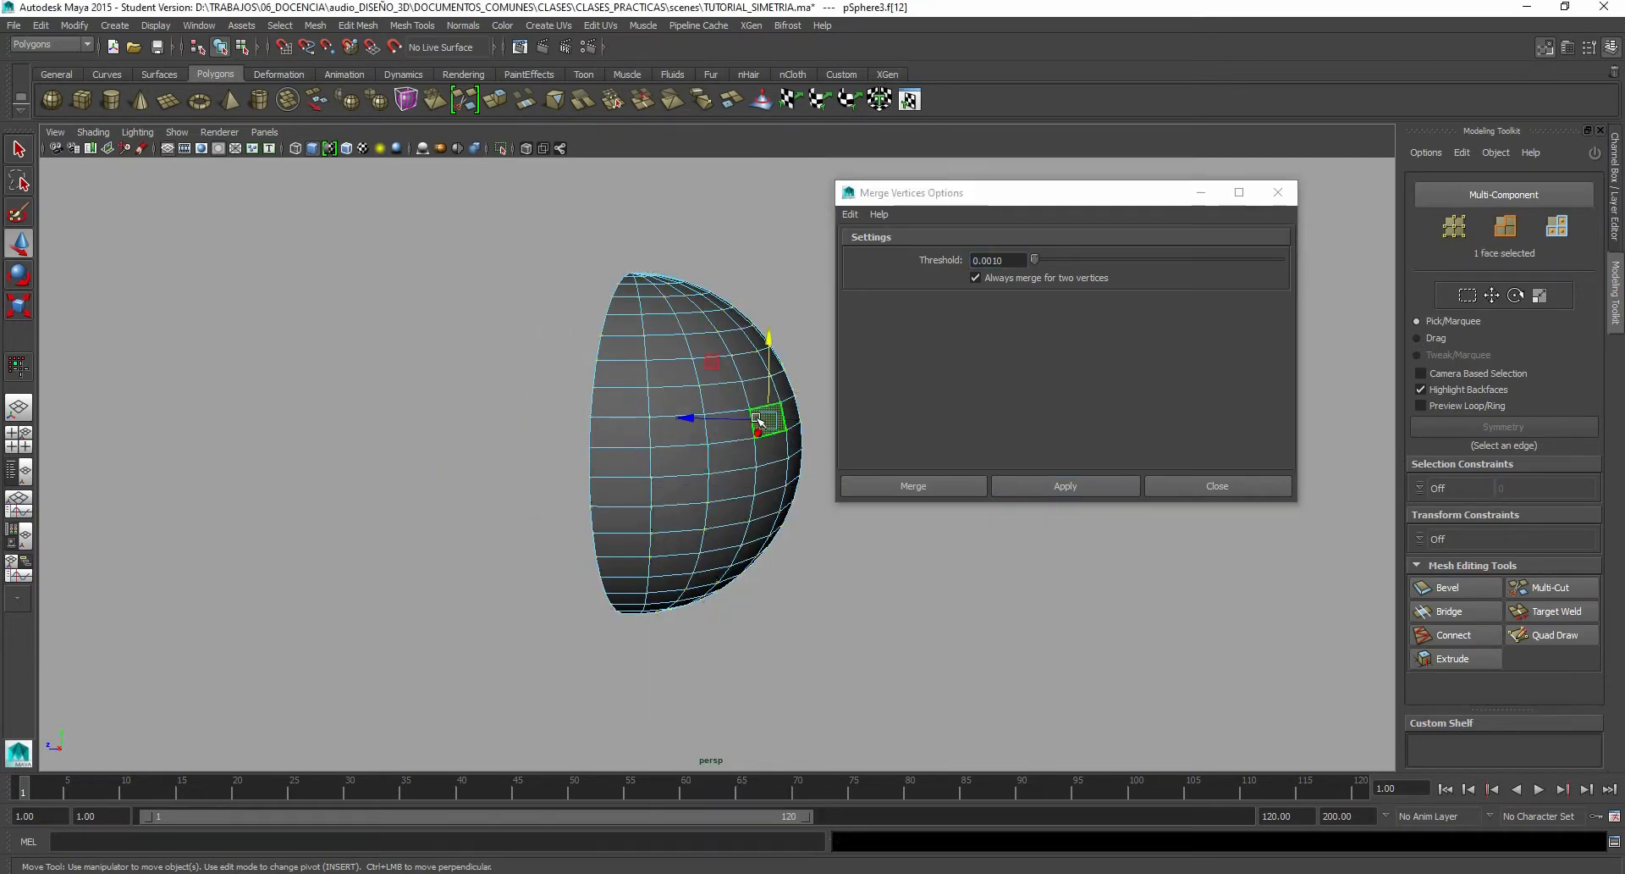
double_click(756, 418)
left_click_drag(787, 458, 687, 411, "alt")
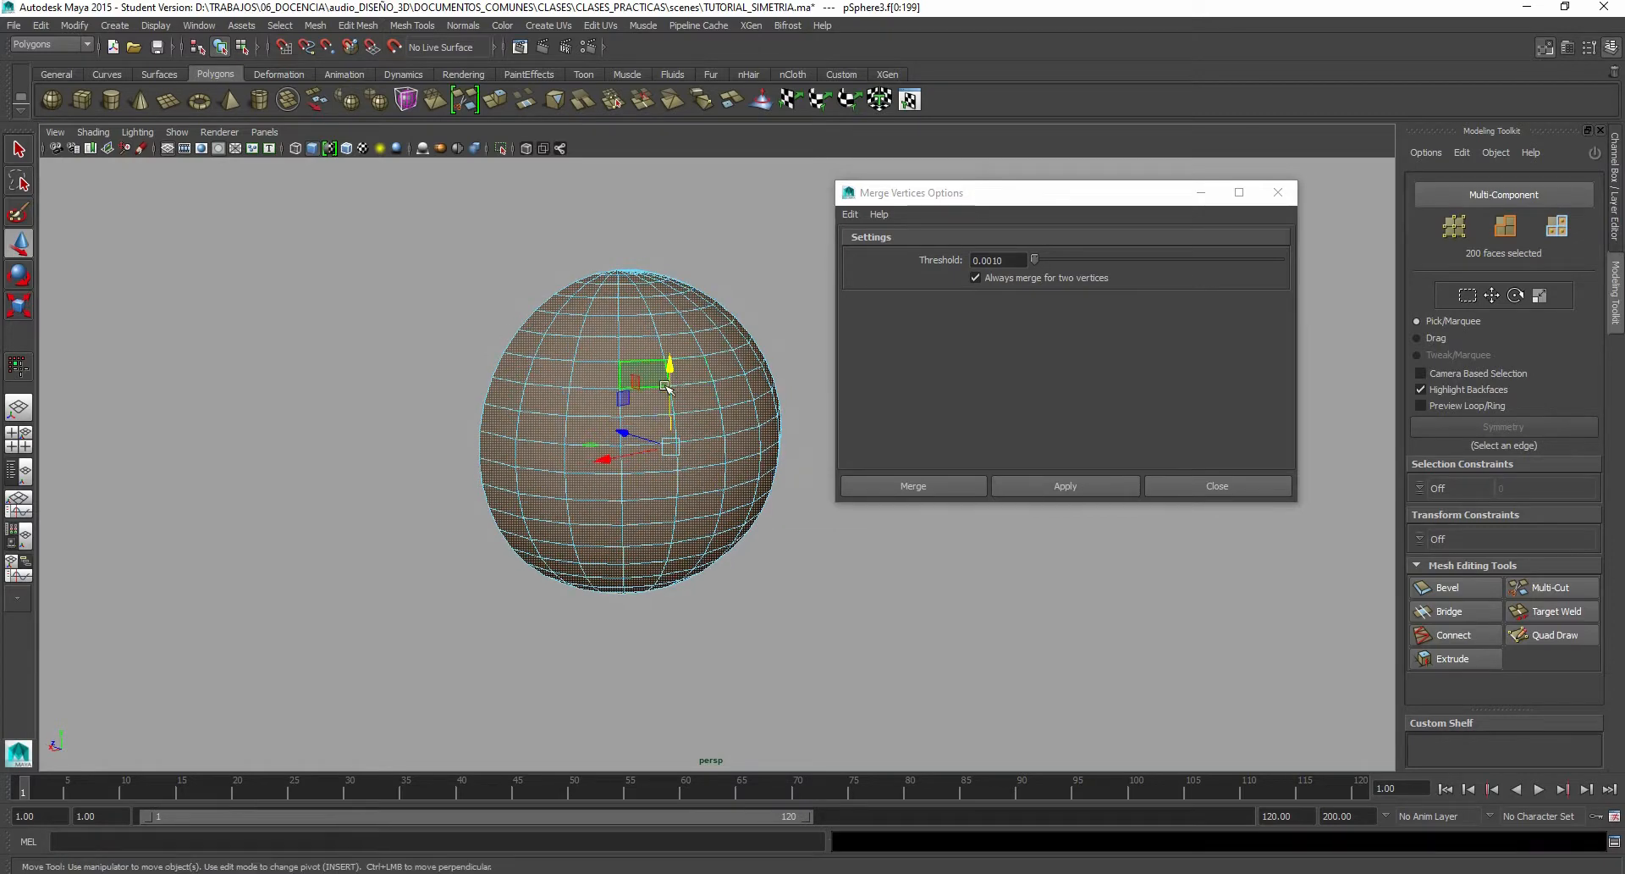
double_click(687, 393)
mouse_move(669, 397)
left_mouse_down()
mouse_move(705, 432)
mouse_move(686, 385)
left_mouse_up()
key("ctrl+z")
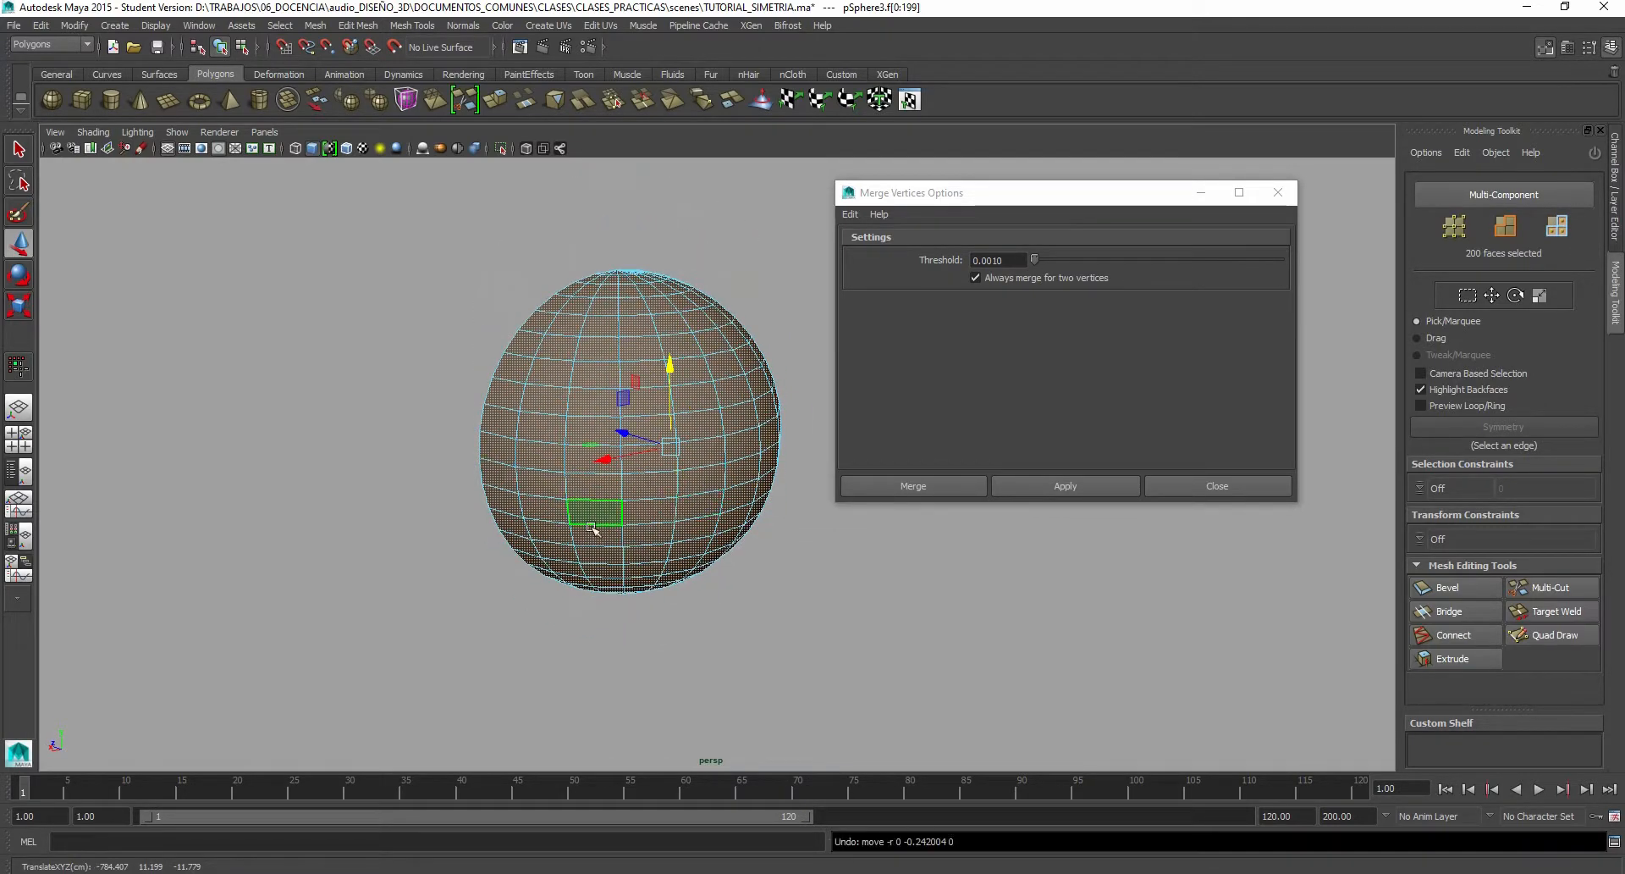
Step: Try deleting all the selected faces of the merged half sphere and undo the deletion
key("Delete")
left_click_drag(663, 455, 623, 457, "alt")
key("ctrl+z")
mouse_move(780, 605)
left_mouse_down("alt")
mouse_move(569, 562)
mouse_move(774, 619)
left_mouse_up("alt")
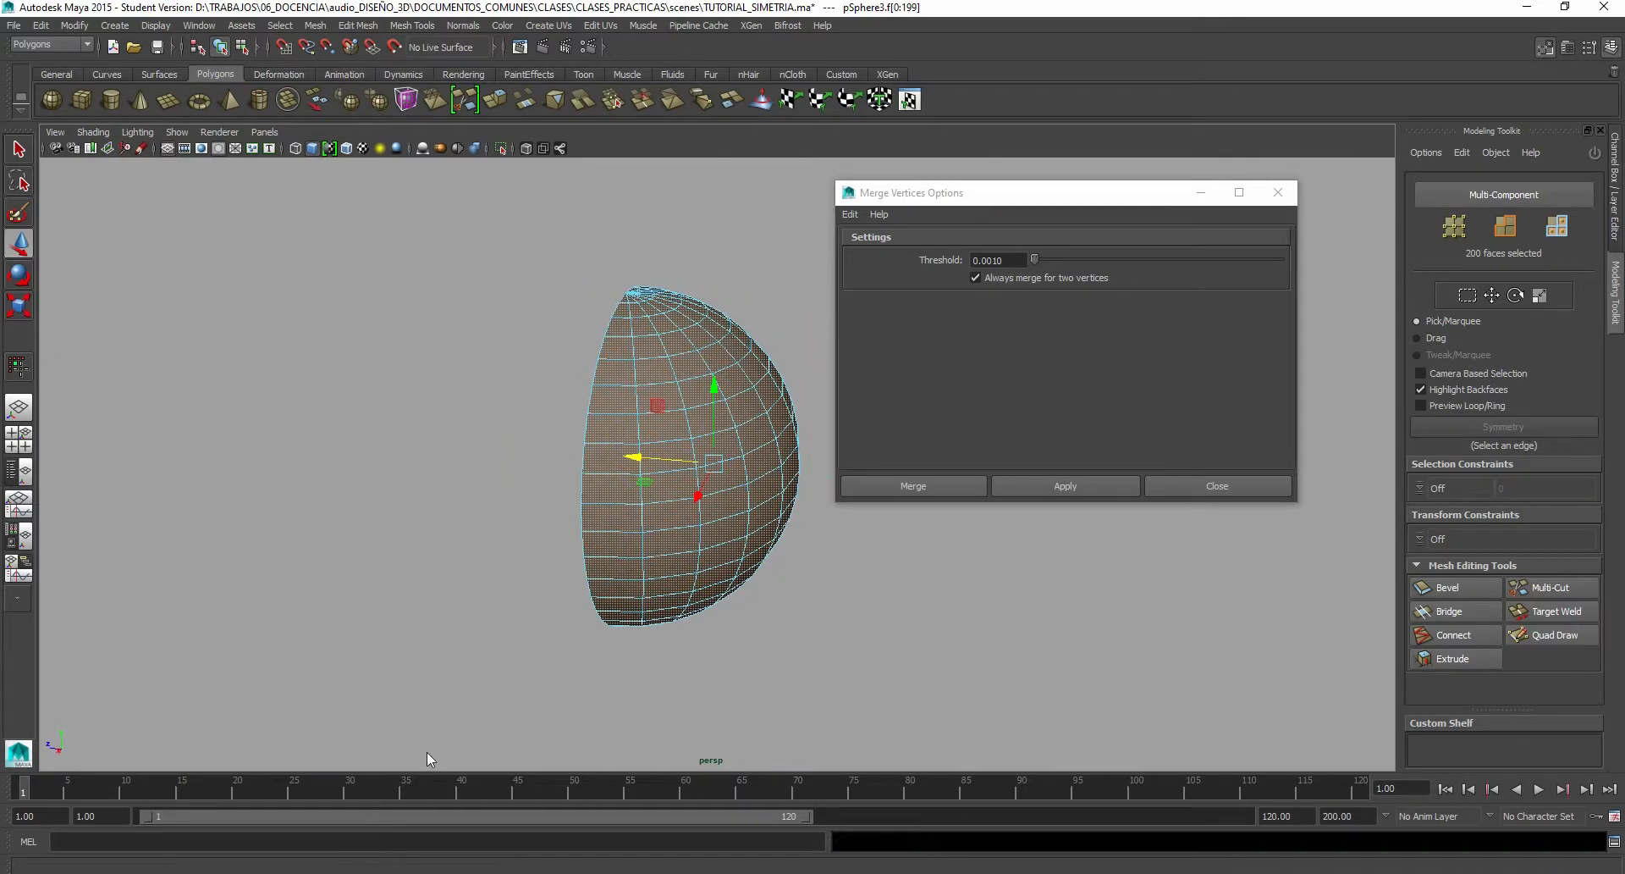
left_click_drag(785, 539, 745, 545, "alt")
Step: Close the Merge Vertices options and maximize the front view with the SIMETRIA checklist
left_click(1278, 194)
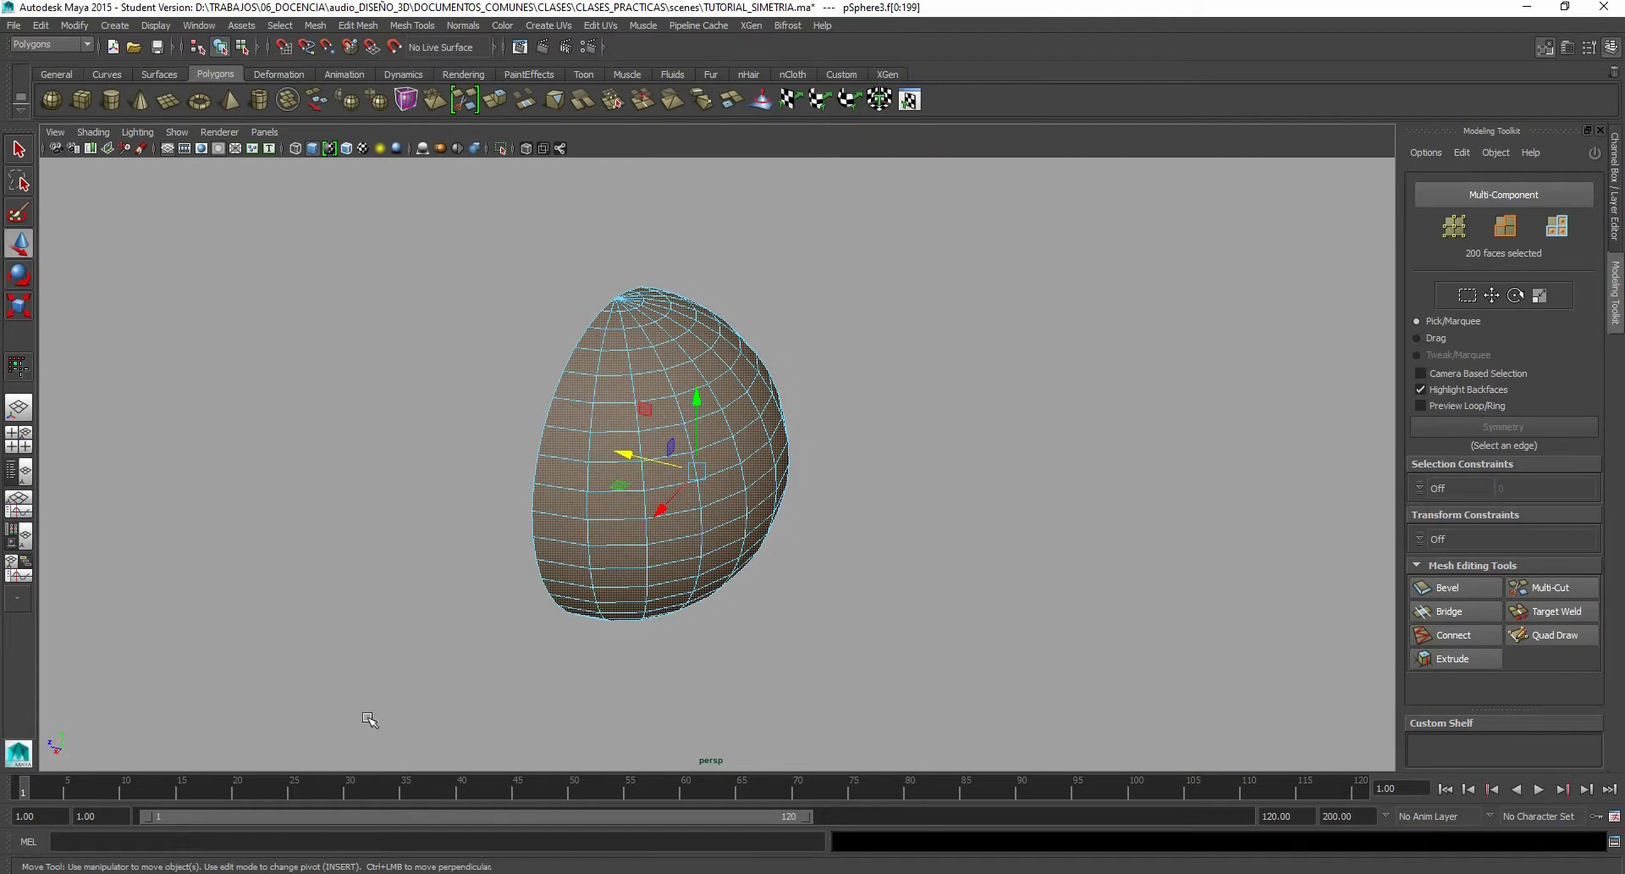
key("space")
left_click(463, 572)
key("ctrl+z")
key("space")
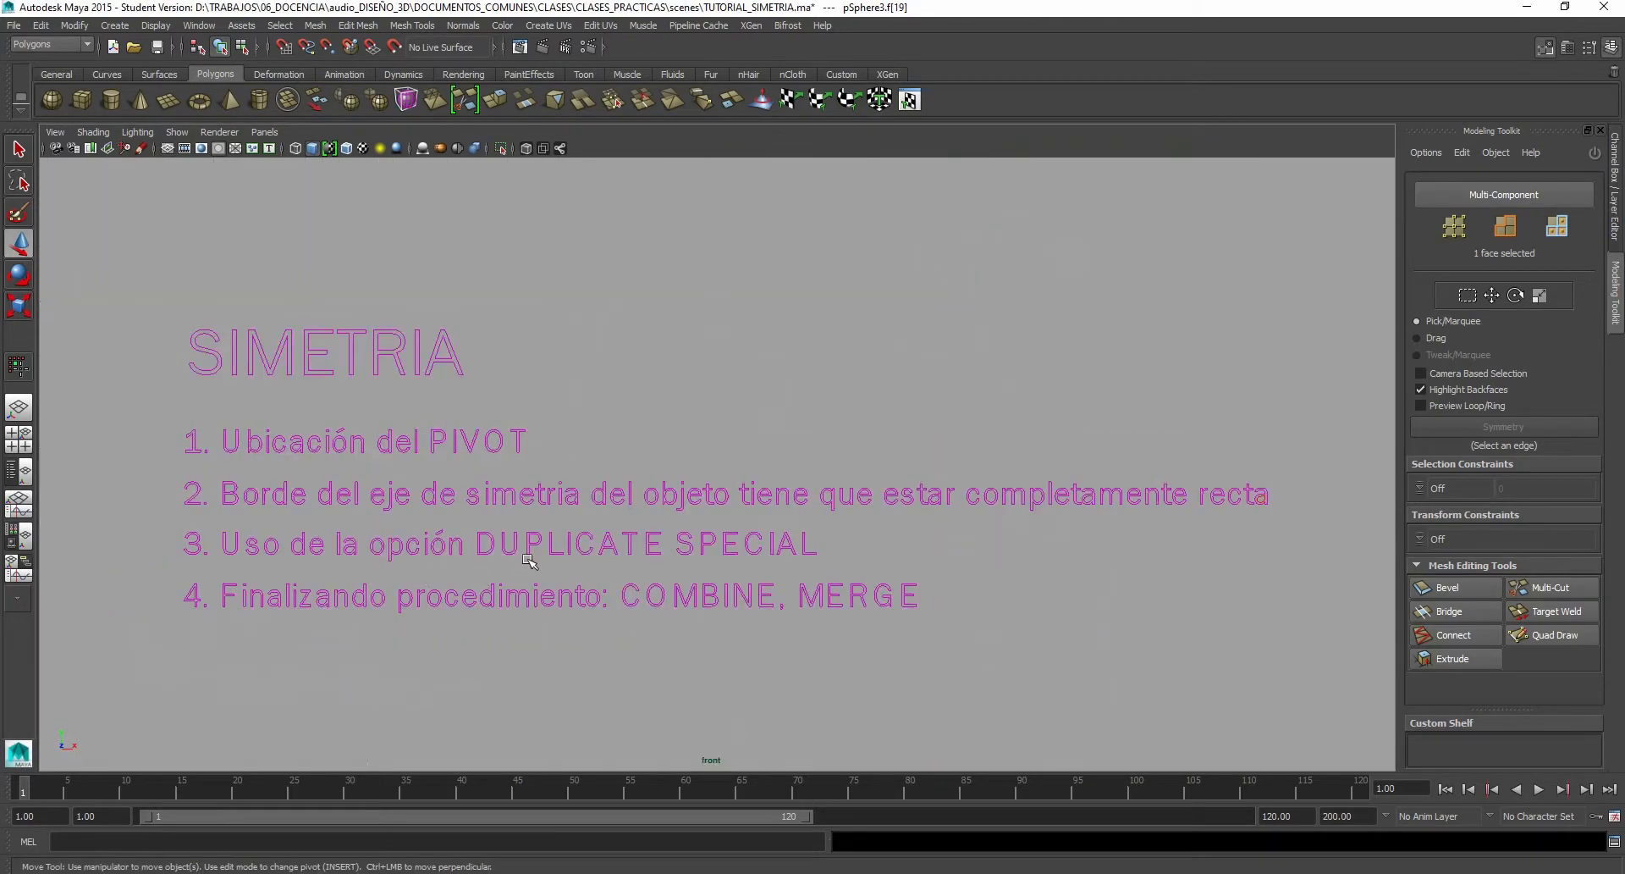
Step: Review the four points of the SIMETRIA checklist, from pivot placement to Combine and Merge
middle_click_drag(564, 491, 538, 451, "alt")
left_click_drag(129, 363, 1335, 655)
left_click(508, 483)
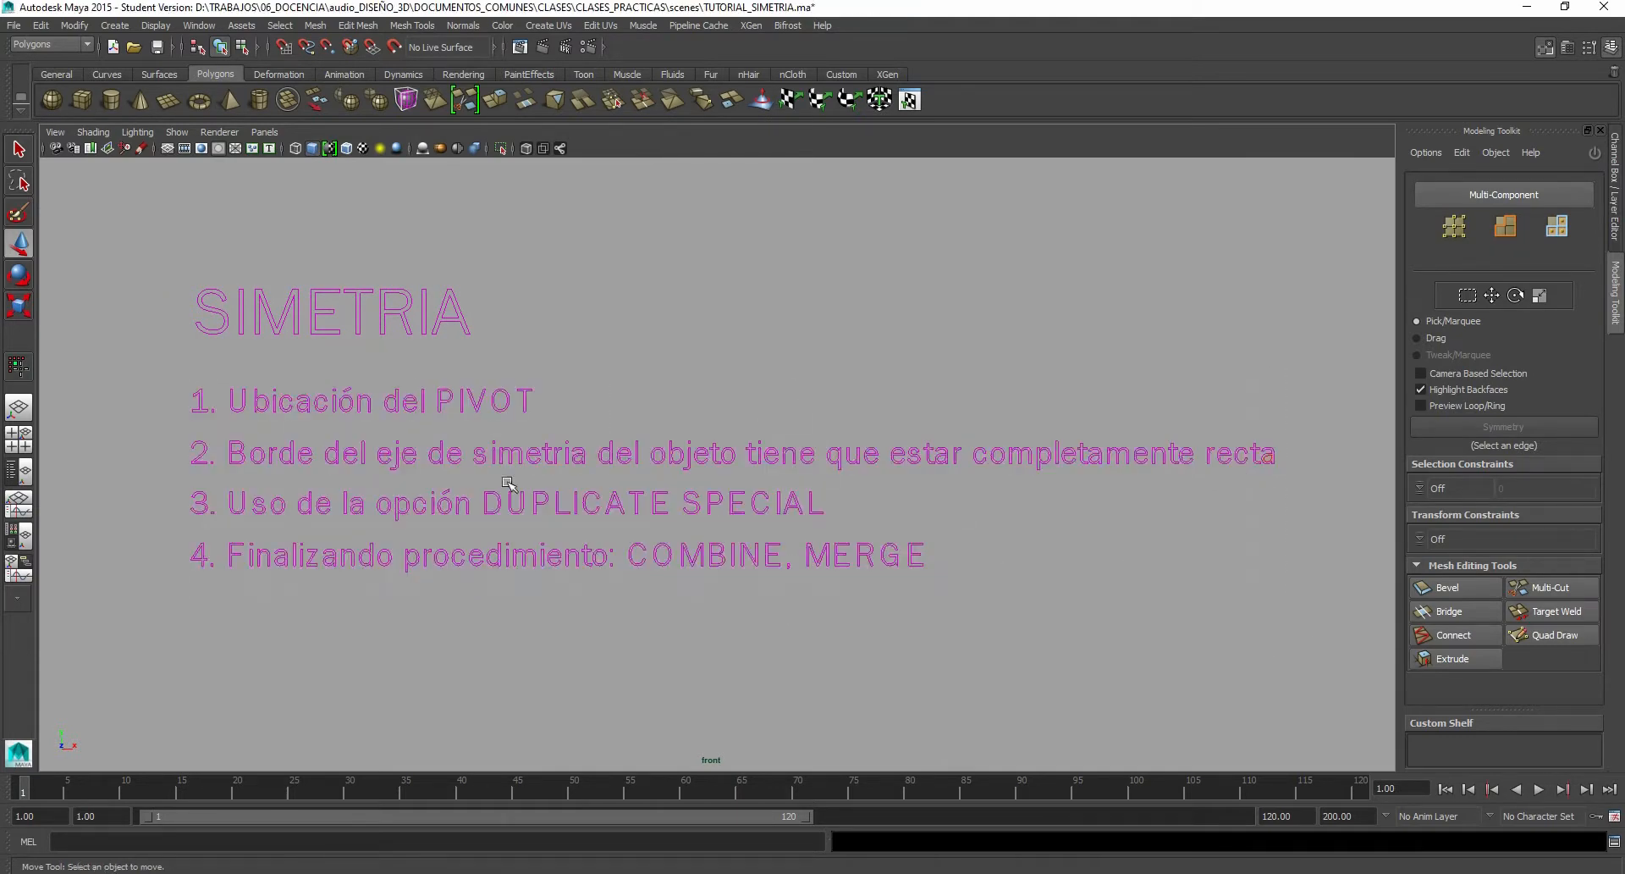
left_click_drag(141, 365, 1323, 668)
left_click(535, 395)
left_click_drag(141, 359, 1308, 679)
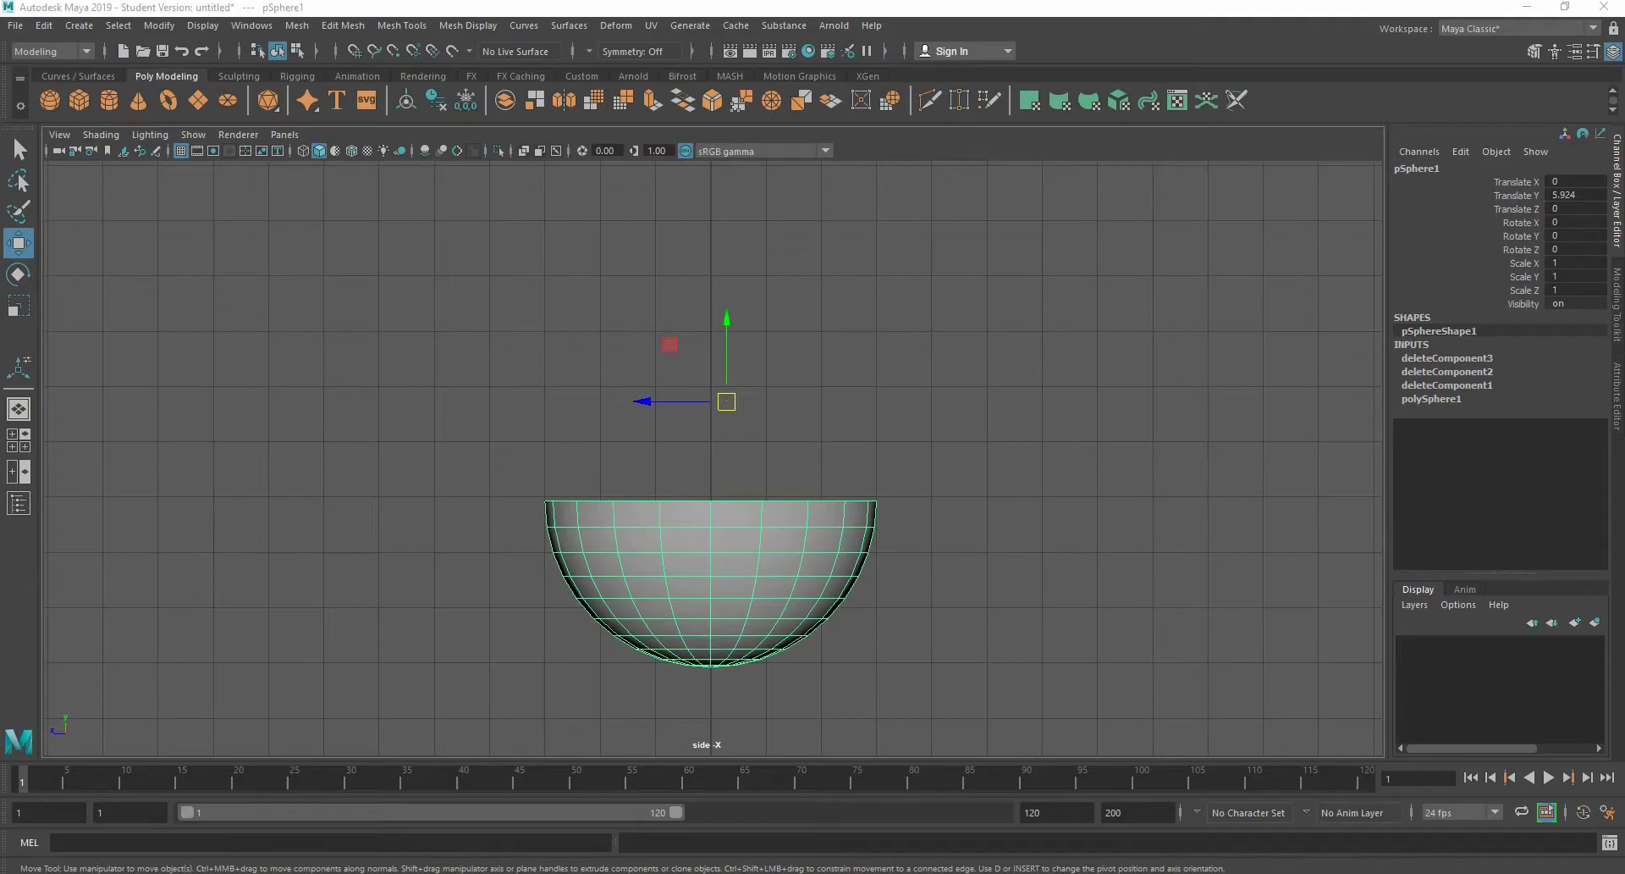
Step: In Maya 2019's side view, select the half sphere's open top edge loop and raise it slightly along Y
mouse_move(823, 472)
middle_mouse_down("alt")
mouse_move(881, 508)
mouse_move(867, 446)
mouse_move(745, 470)
mouse_move(833, 478)
middle_mouse_up("alt")
scroll(852, 443, "up", 1)
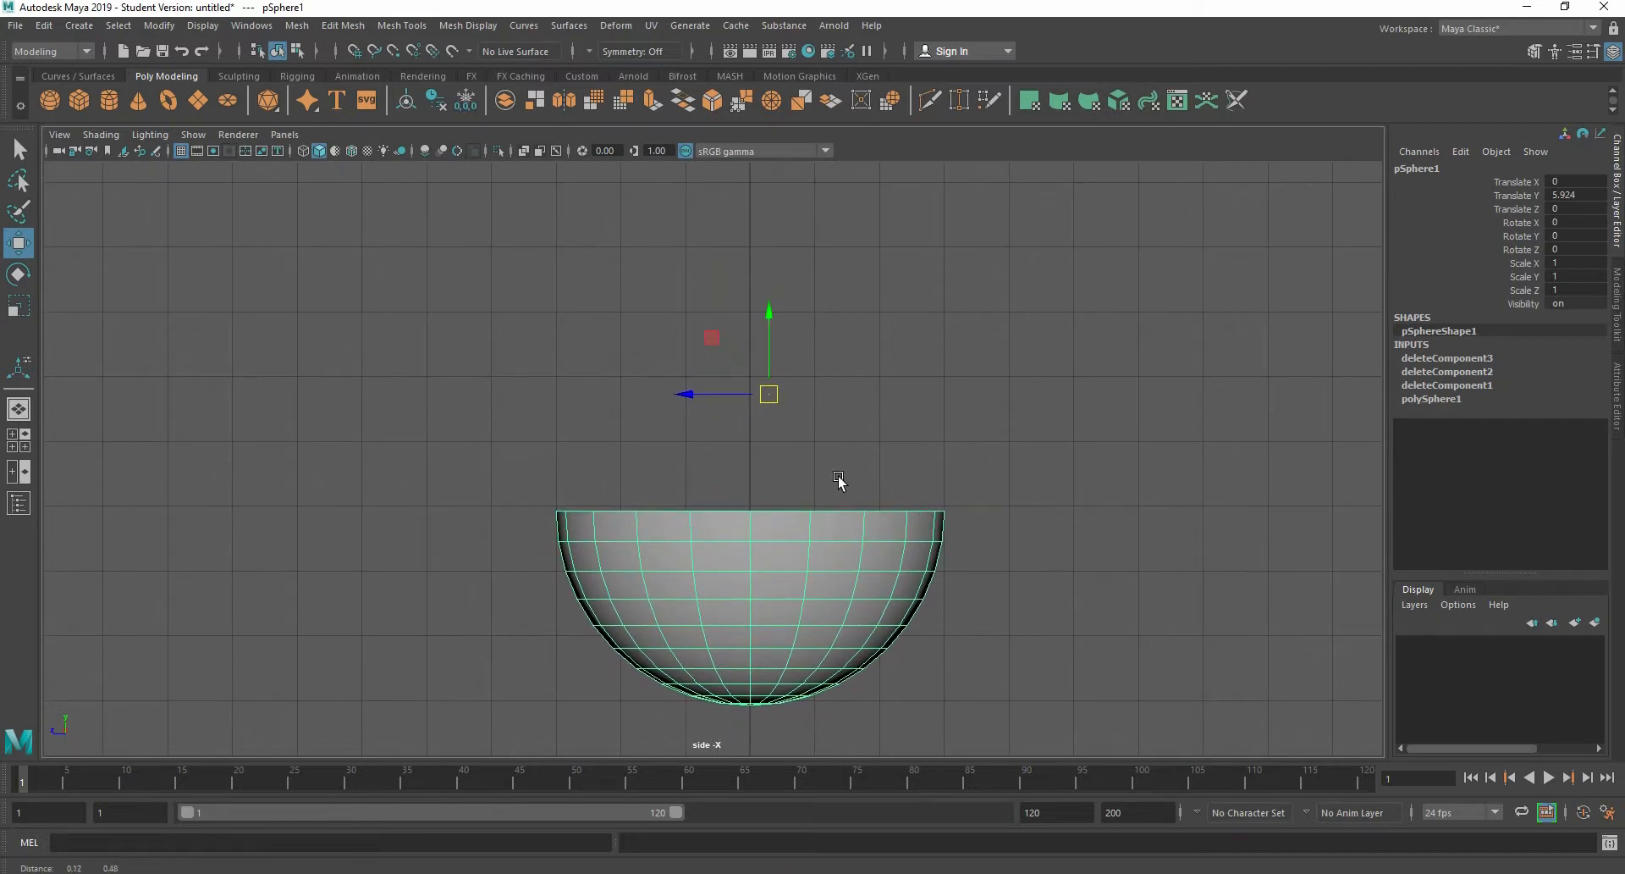
middle_click_drag(821, 403, 791, 432, "alt")
scroll(761, 491, "up", 2)
middle_click_drag(772, 504, 801, 428, "alt")
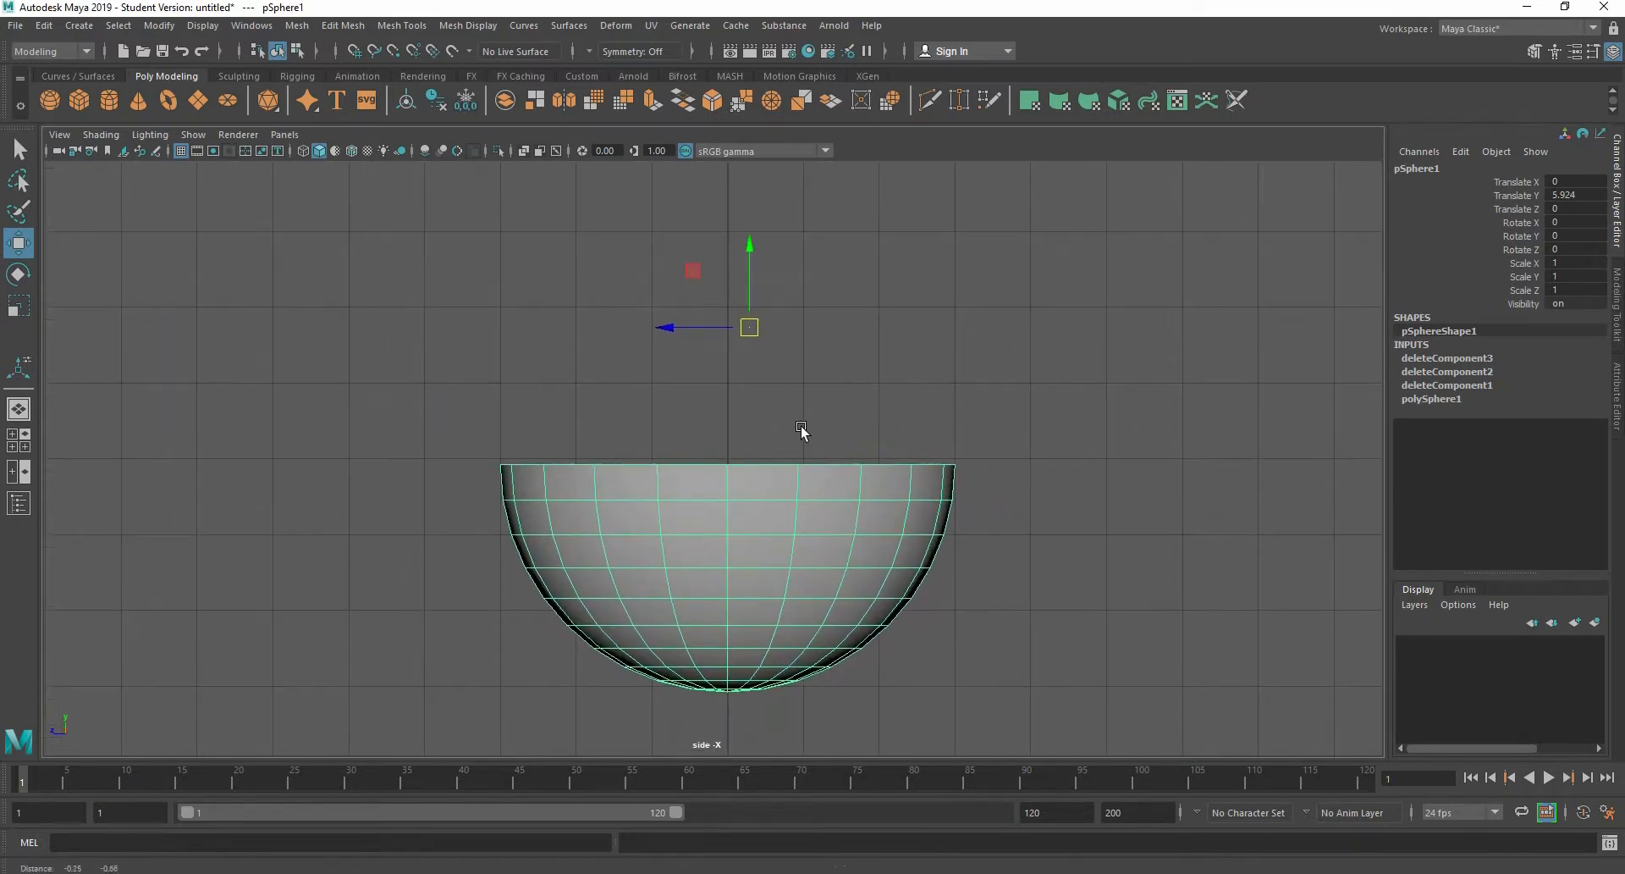
right_click_drag(723, 427, 733, 390)
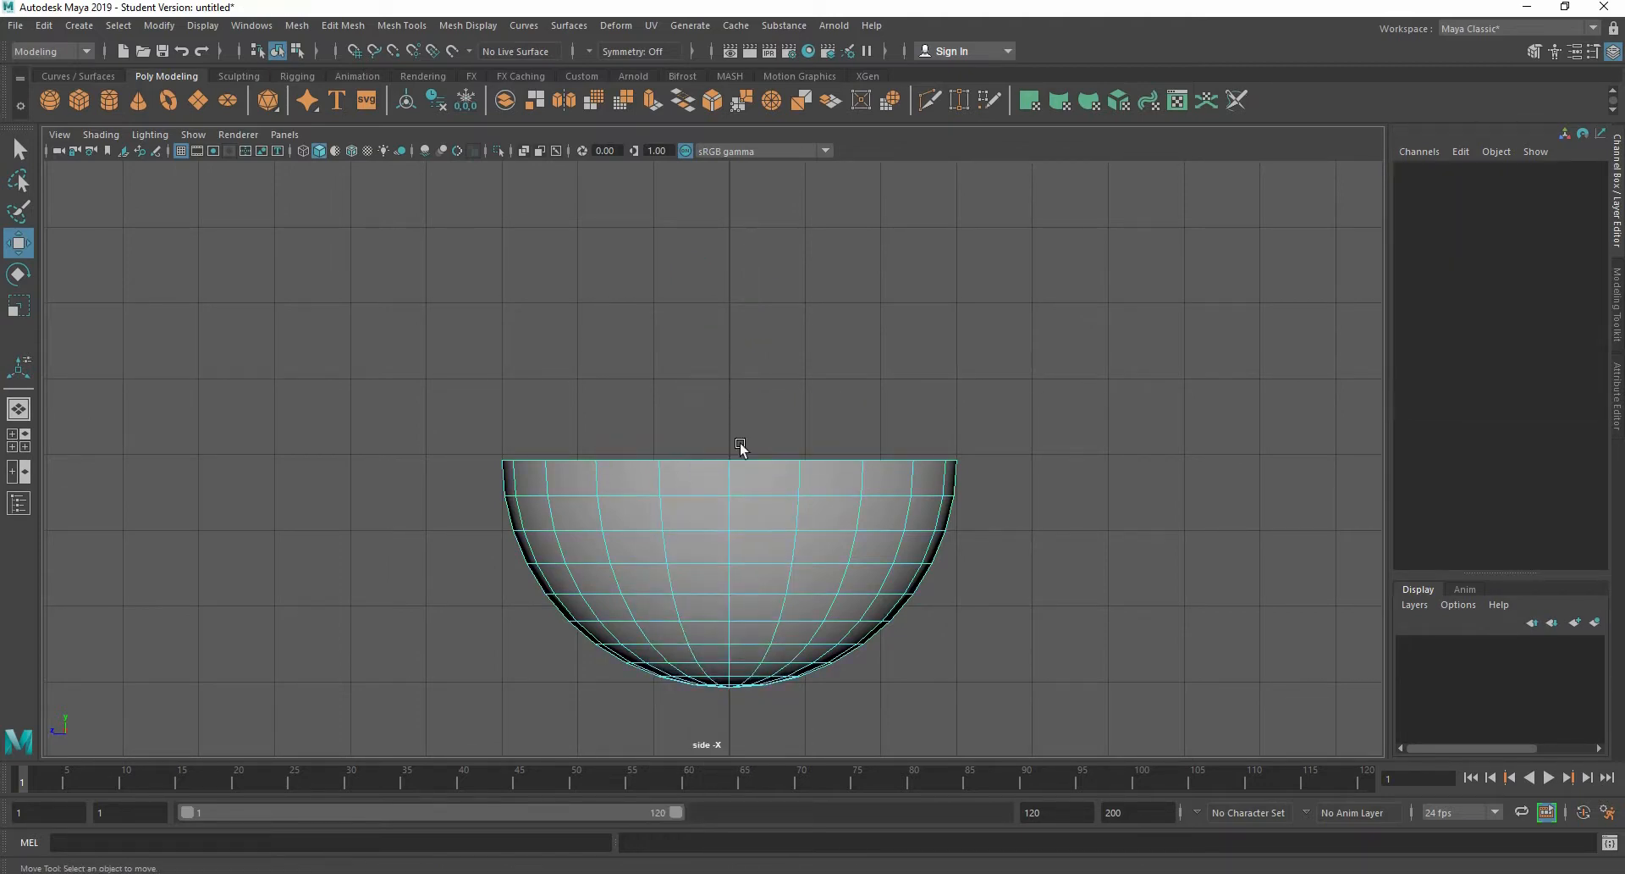
double_click(755, 456)
left_click_drag(736, 408, 729, 379)
Step: Select one rim vertex just beside the center line and raise it to form a peak in the rim
right_click_drag(700, 444, 626, 434)
left_click_drag(649, 380, 705, 454)
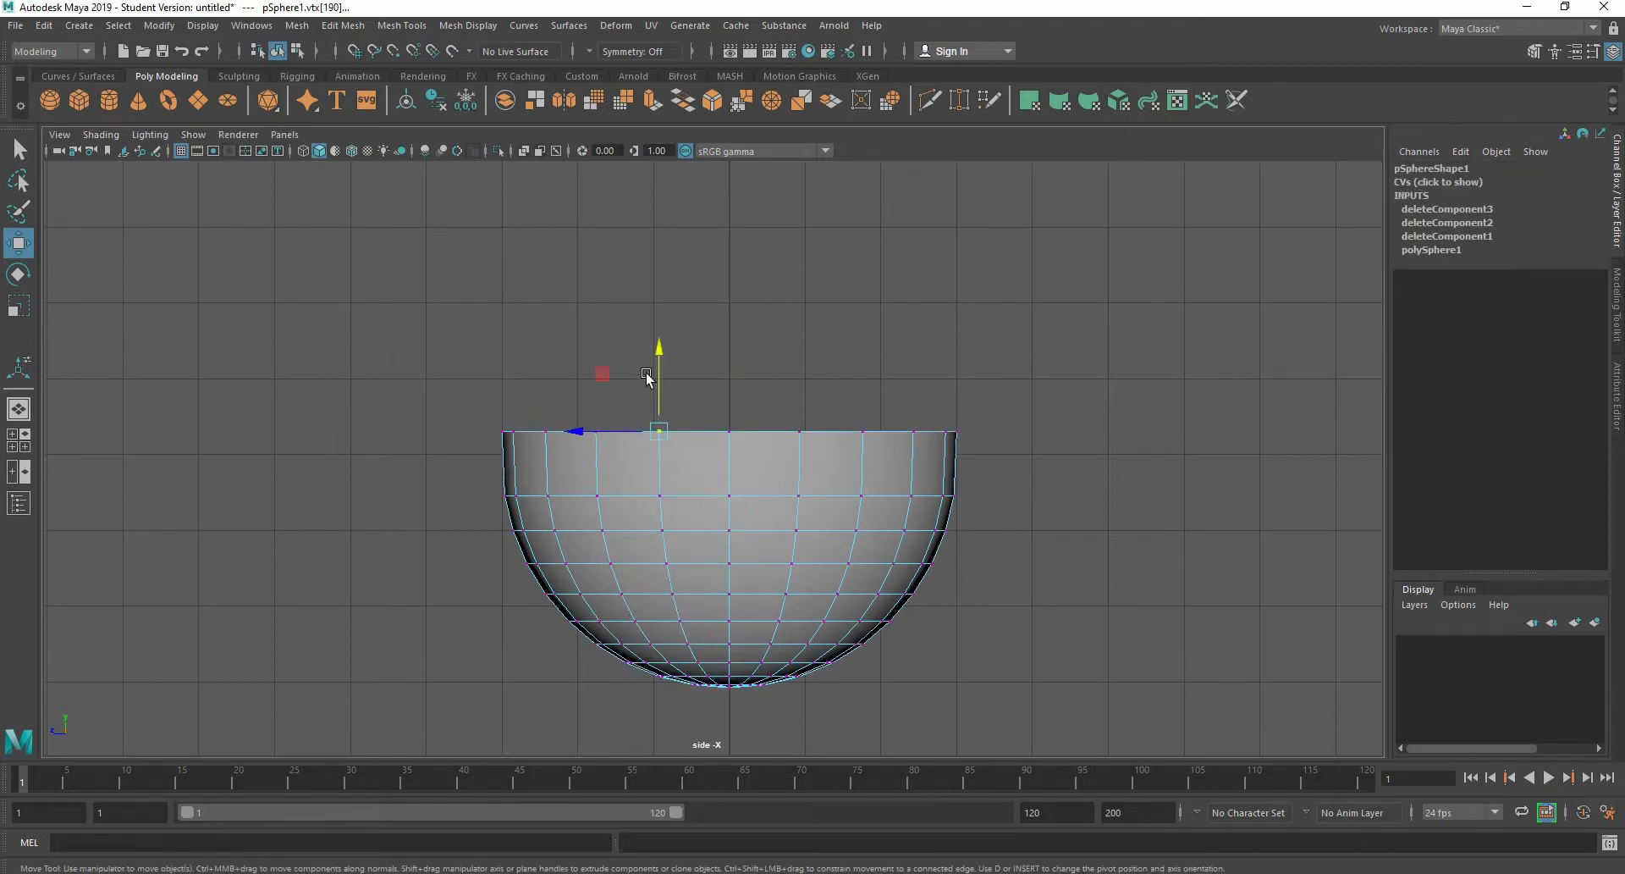
left_click_drag(660, 380, 662, 329)
Step: Select the whole uneven rim edge loop and flatten it into a straight line with the Scale tool along Y
right_click_drag(669, 359, 711, 301)
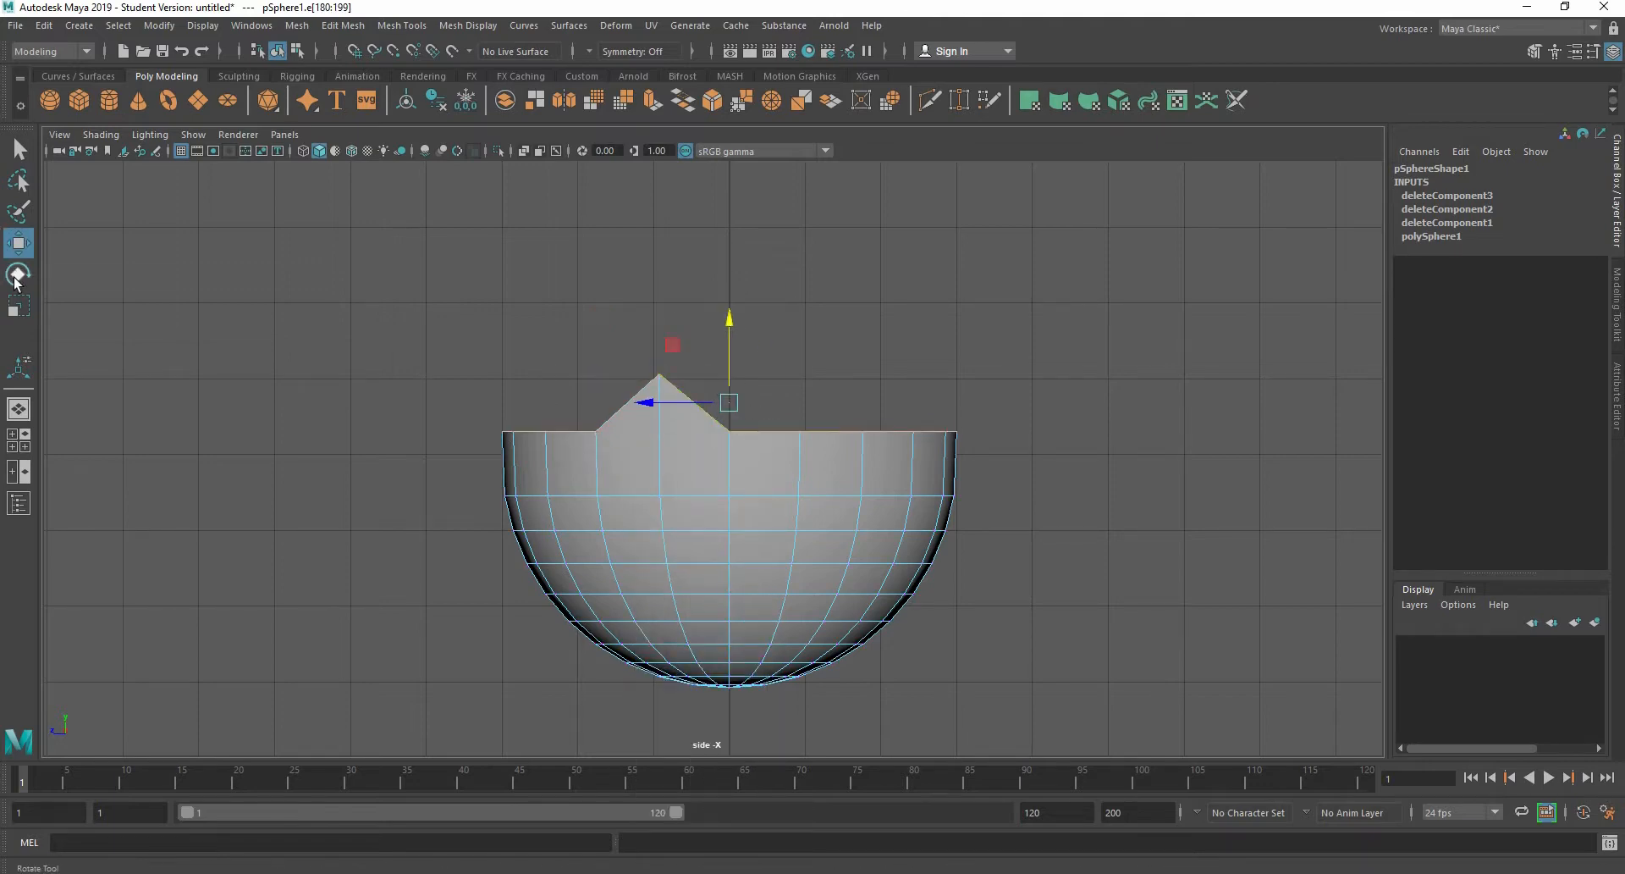
left_click(19, 307)
left_click_drag(733, 326, 741, 411)
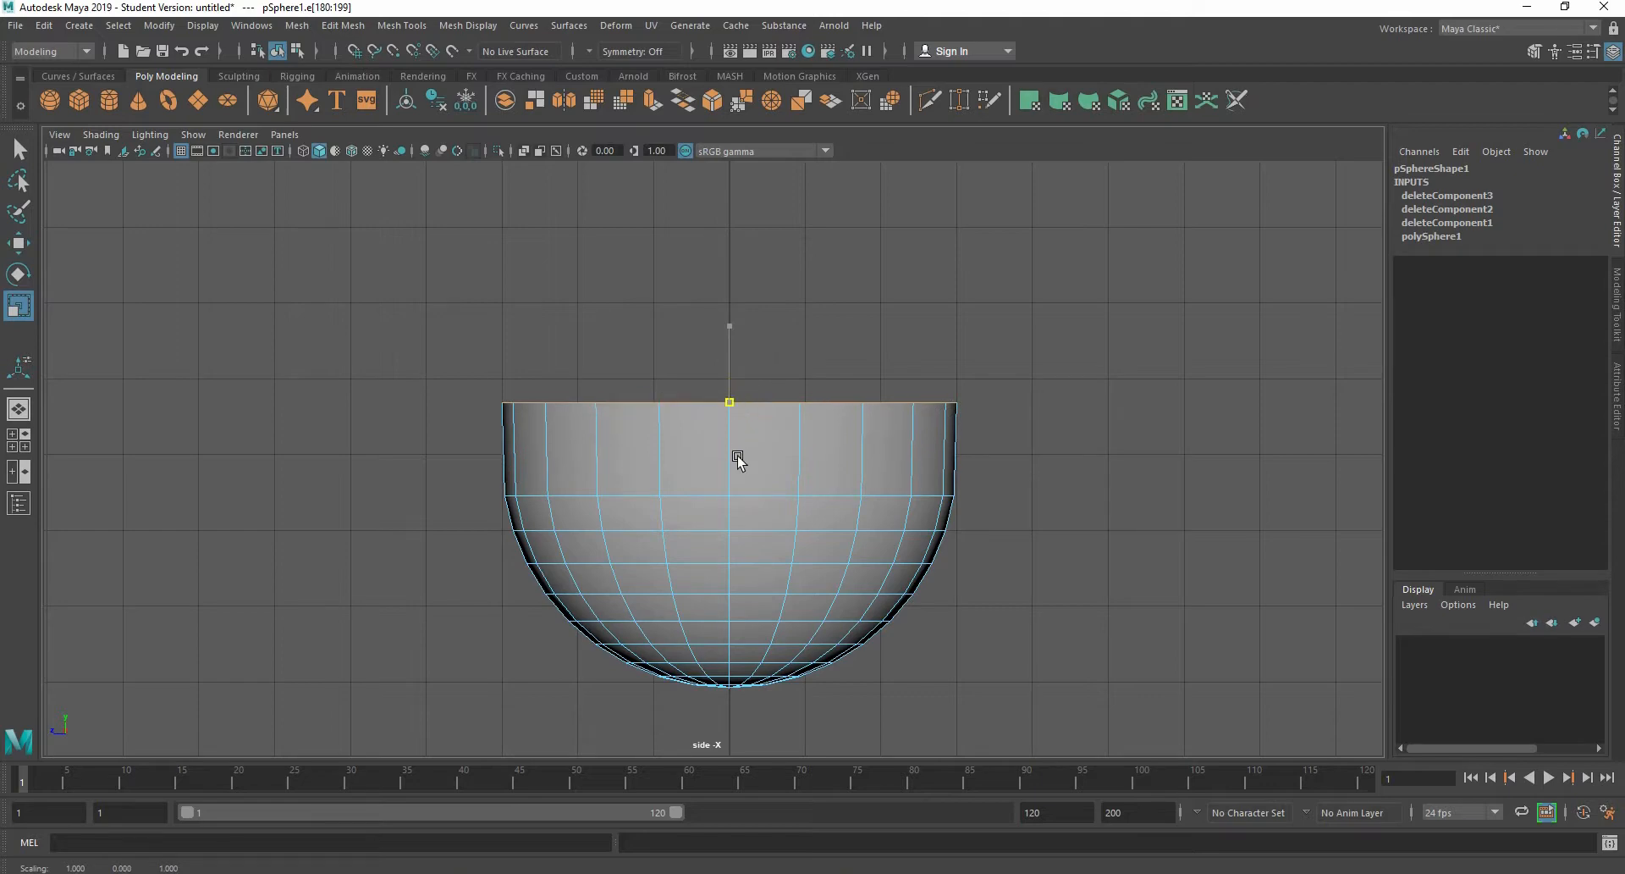
Step: Show the Modeling Toolkit and lower the flattened rim edge loop slightly along Y
left_click(19, 151)
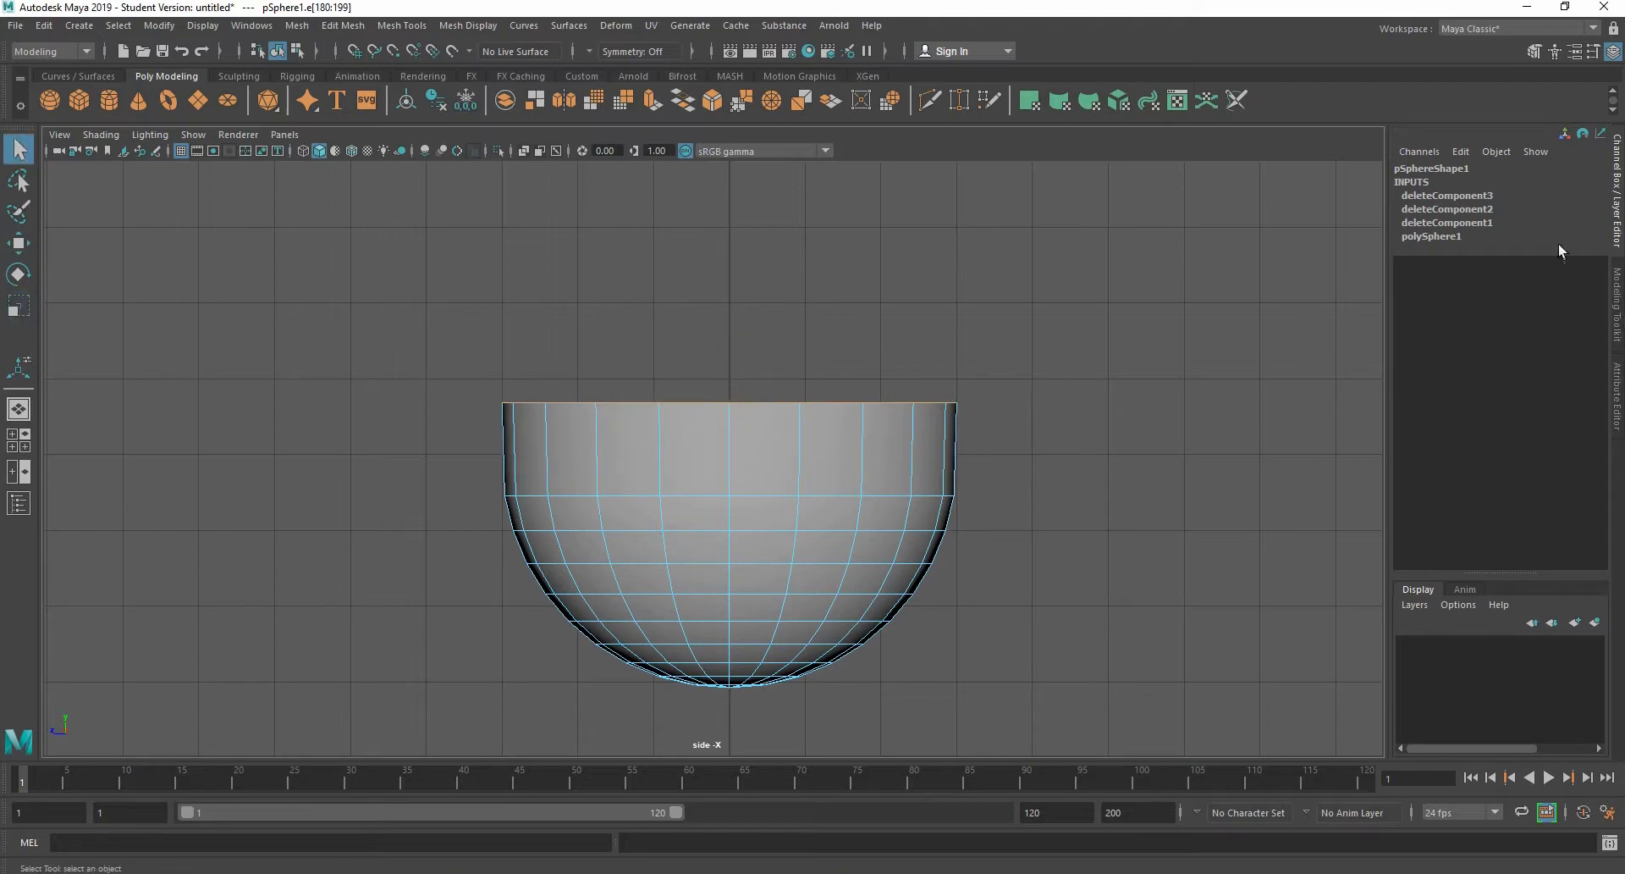
left_click(1535, 51)
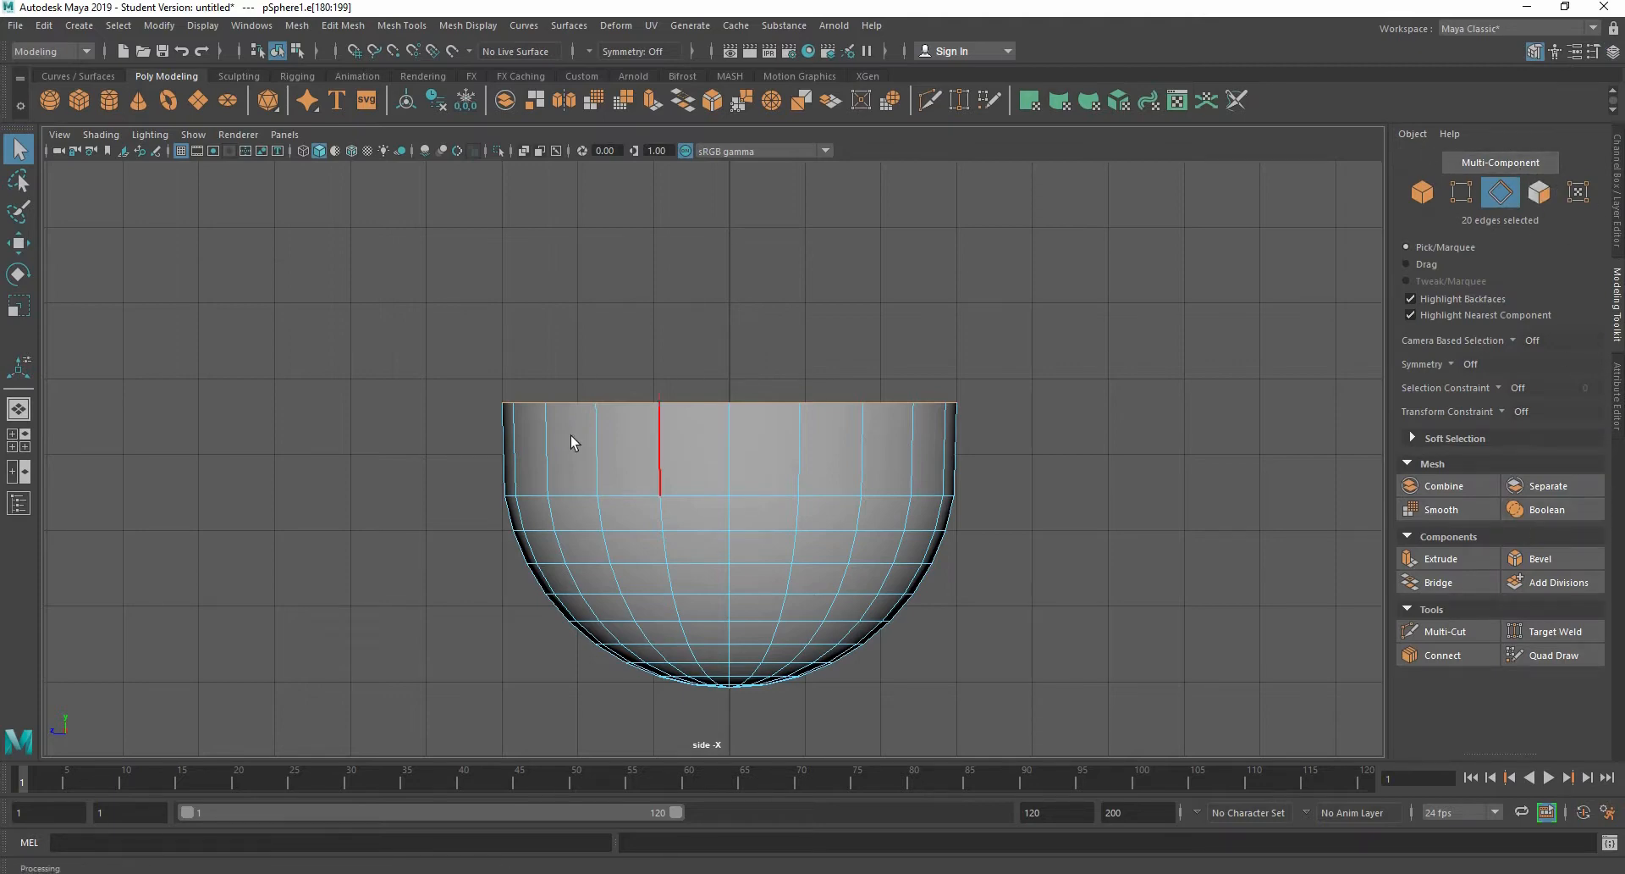
left_click(12, 246)
left_click_drag(728, 344, 730, 374)
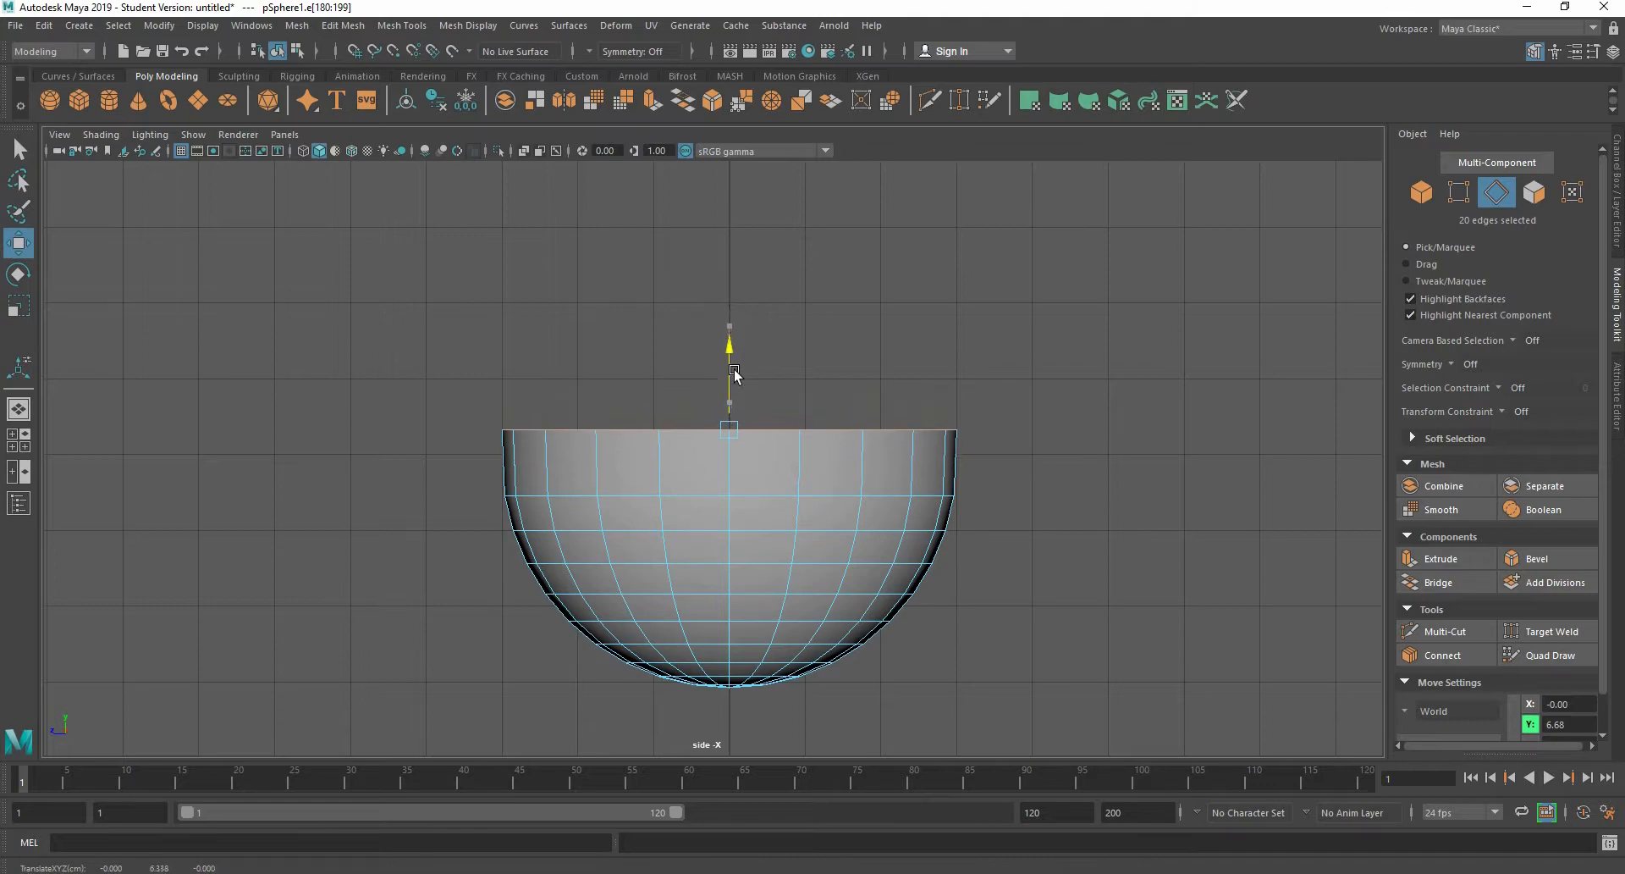
Step: Return the half sphere to object mode and open the Lupa screen magnifier to enlarge the interface
right_click_drag(697, 471, 767, 408)
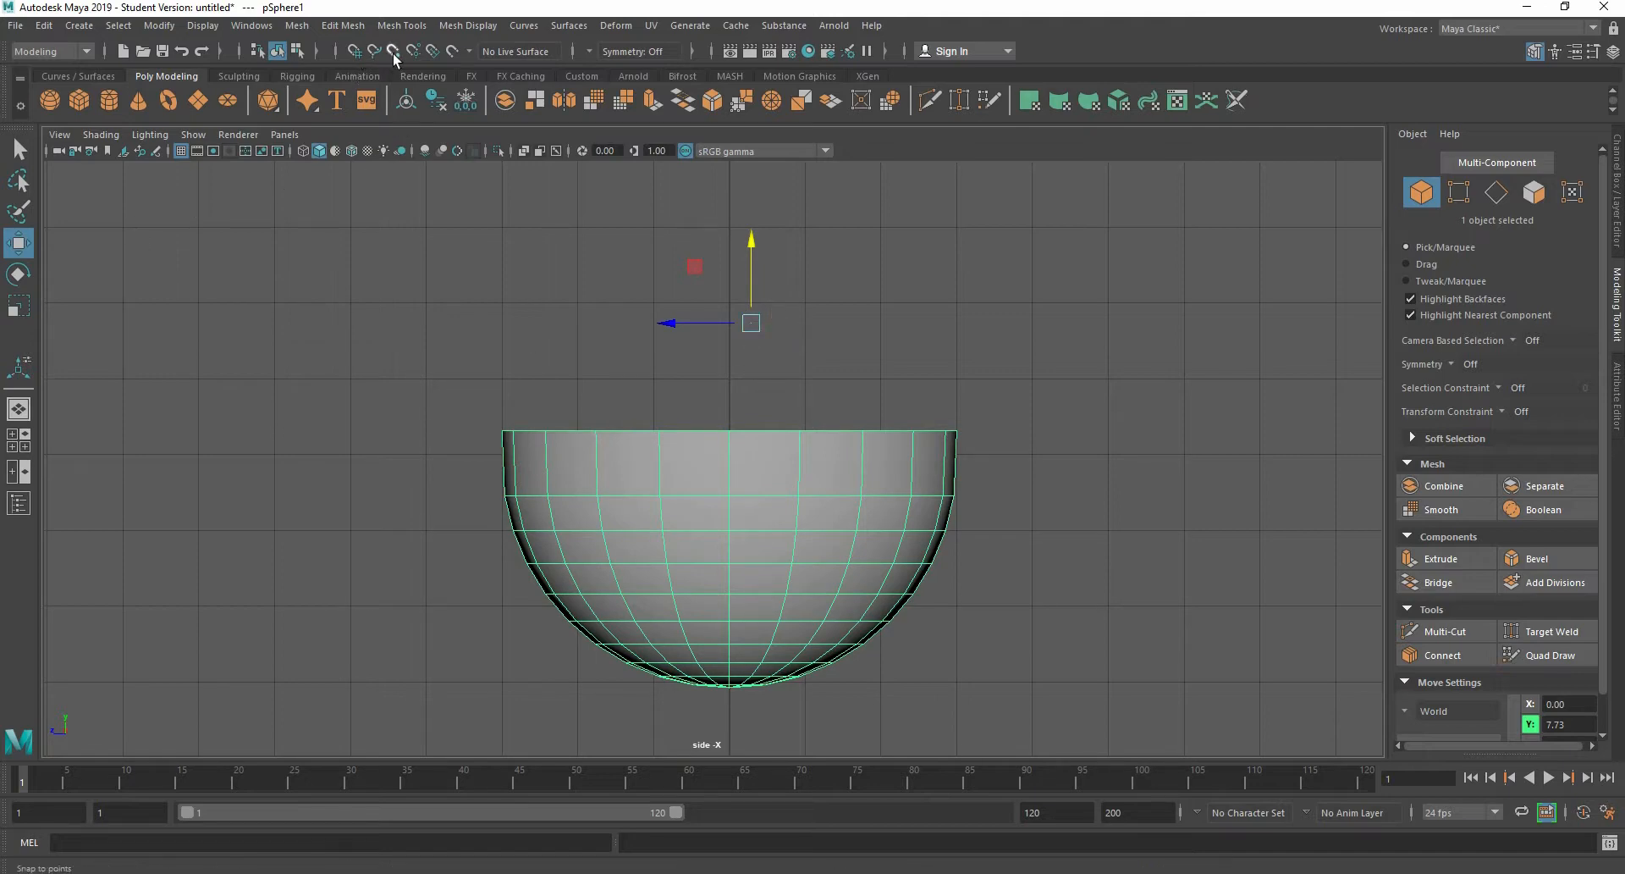
left_click(18, 873)
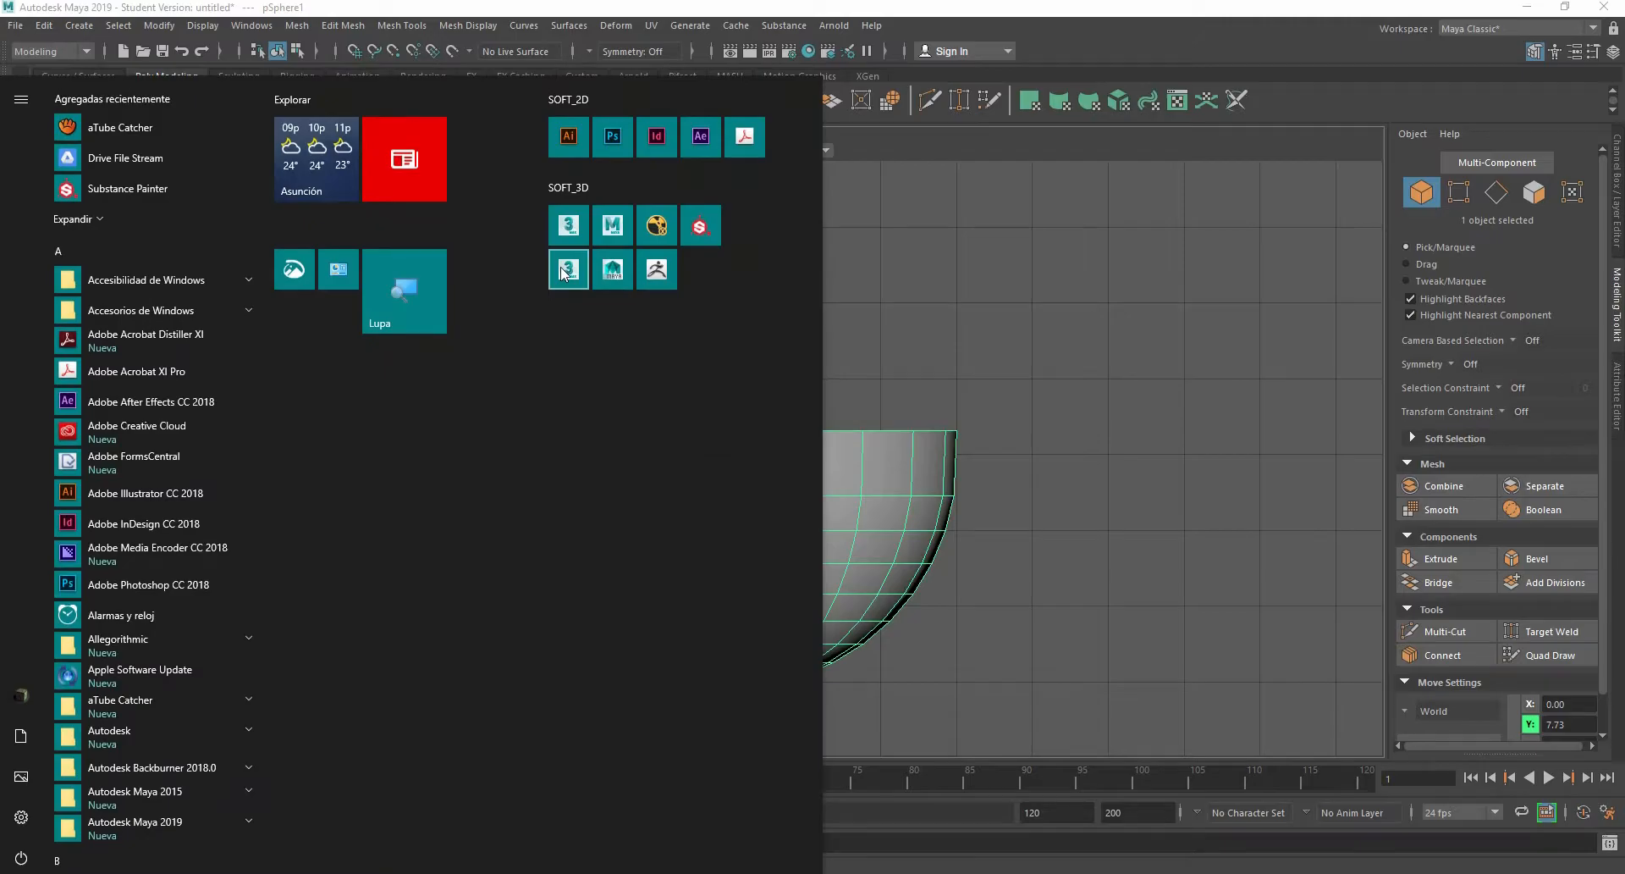
left_click(404, 292)
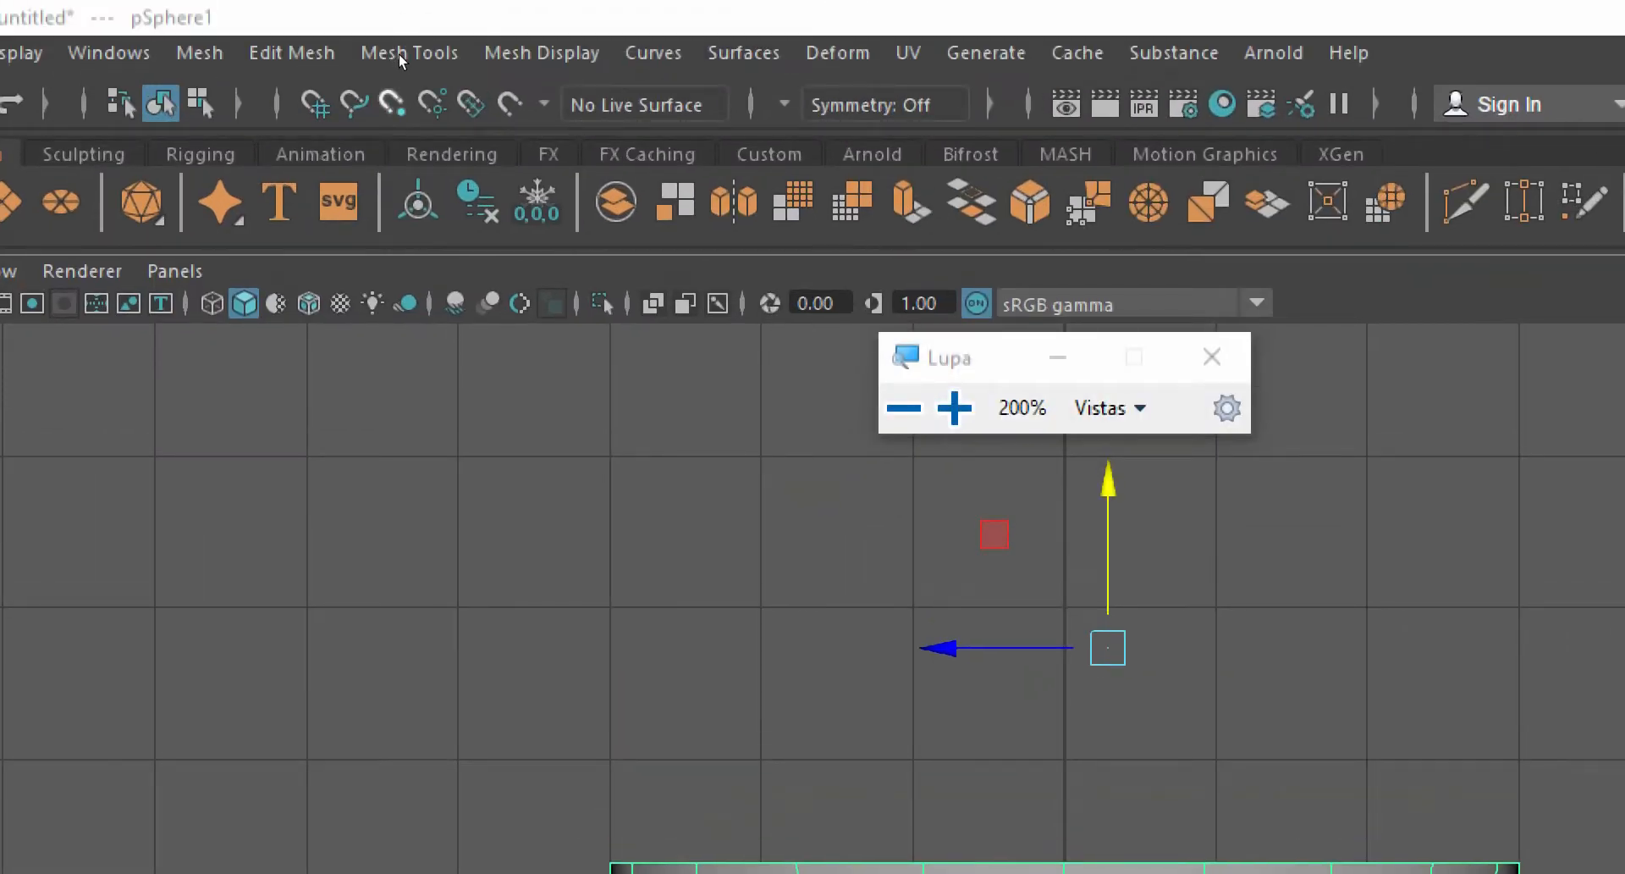
Step: Close the screen magnifier, turn on point snapping and snap the half sphere's pivot to the center of its flat rim
left_click(1212, 356)
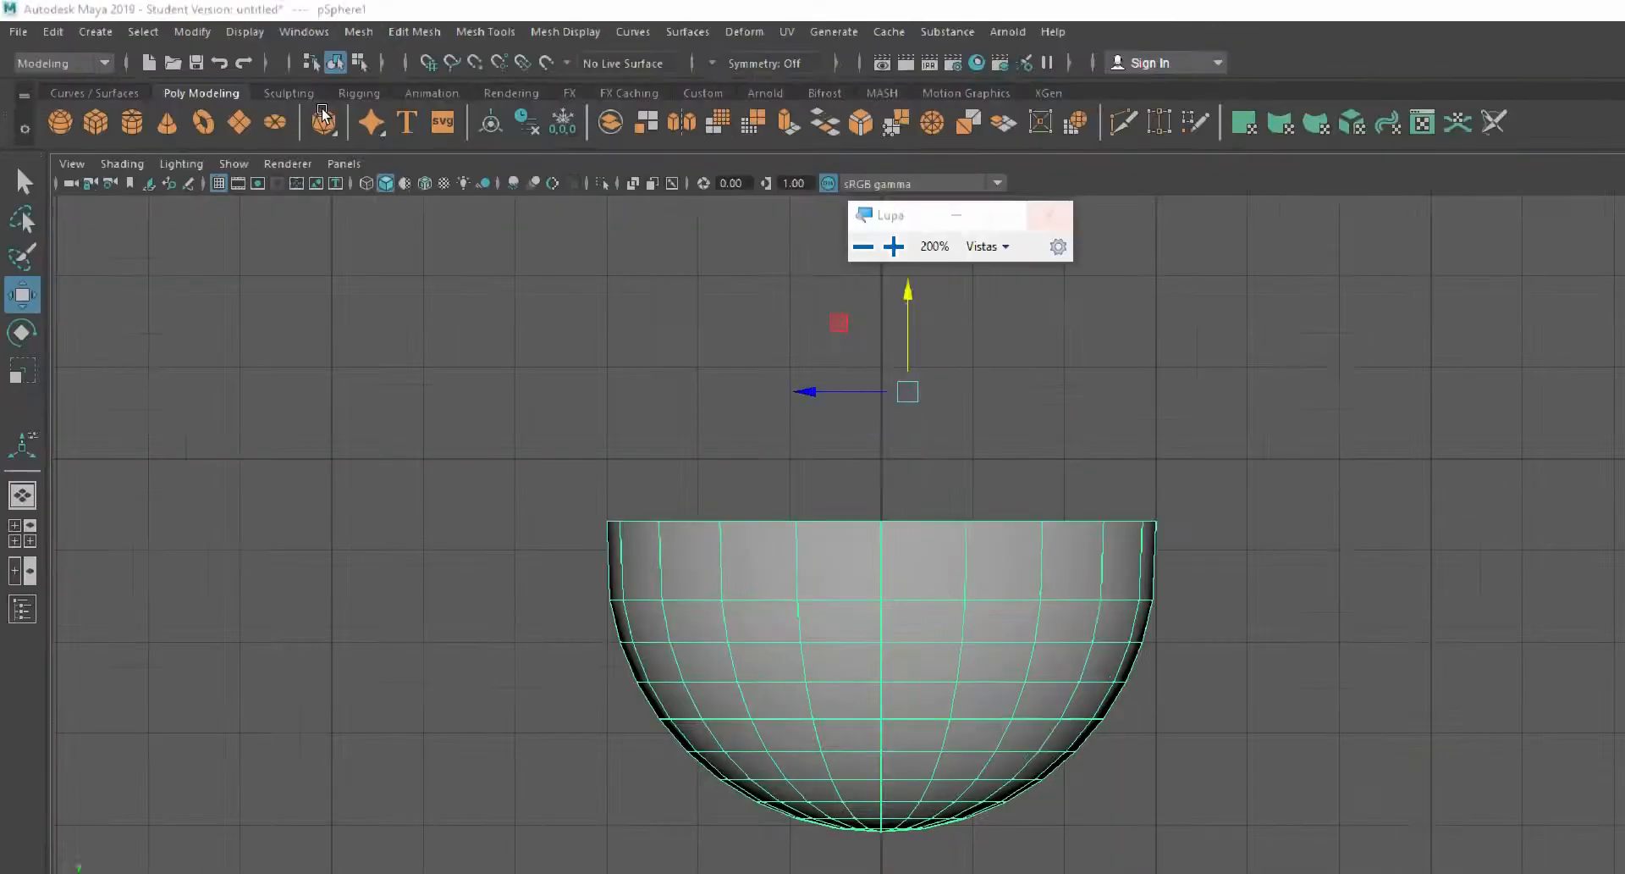
left_click(393, 51)
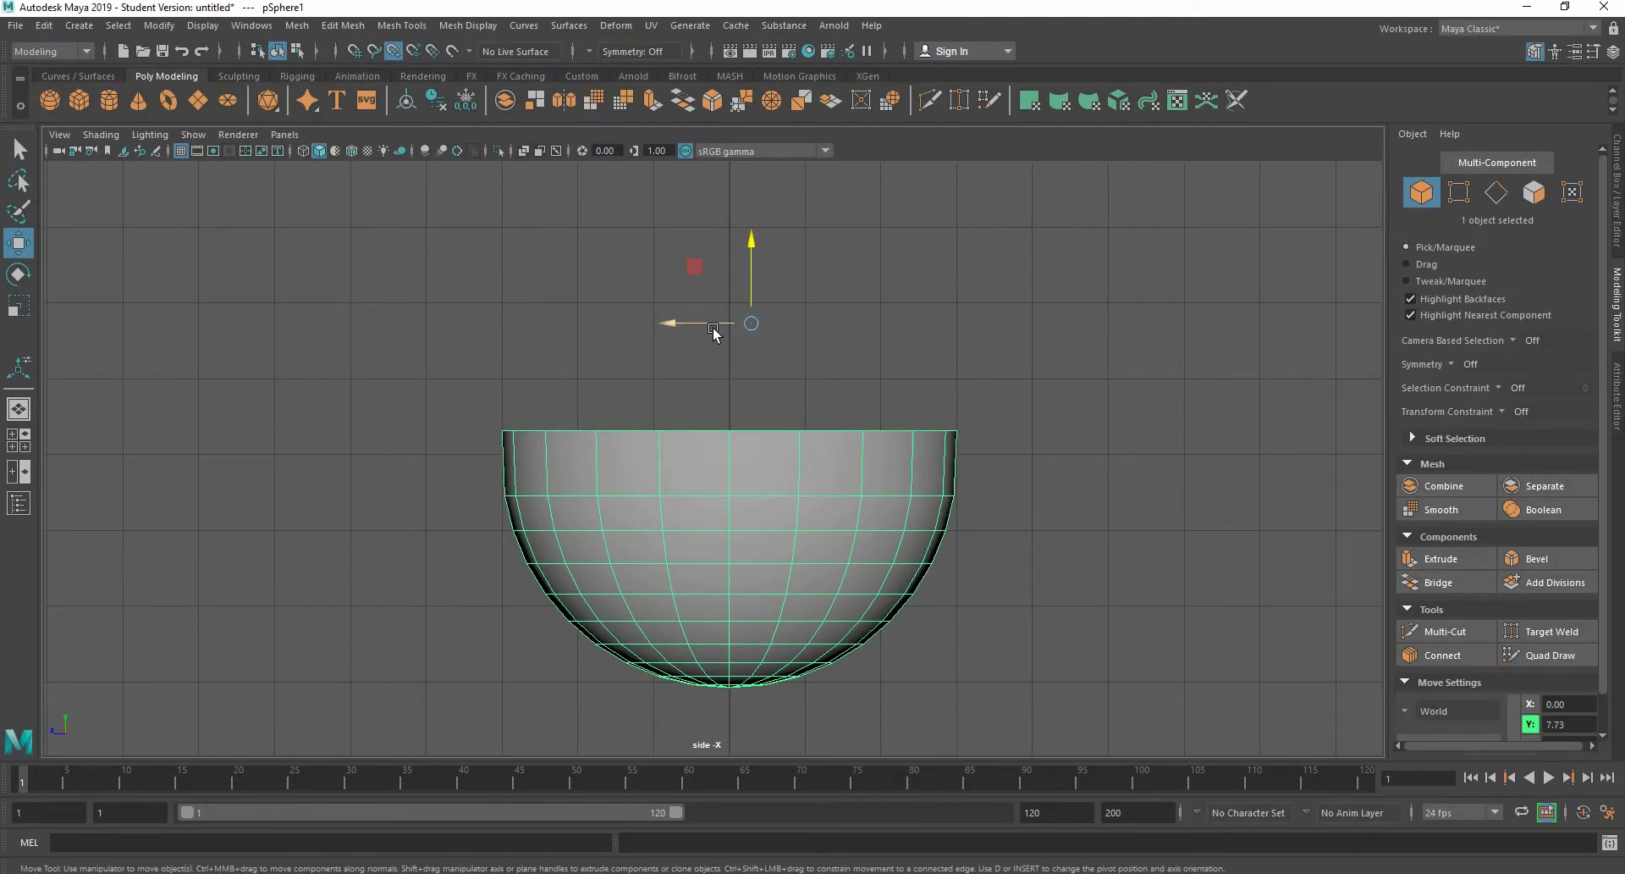
key("d")
left_click_drag(755, 329, 744, 409)
key("d")
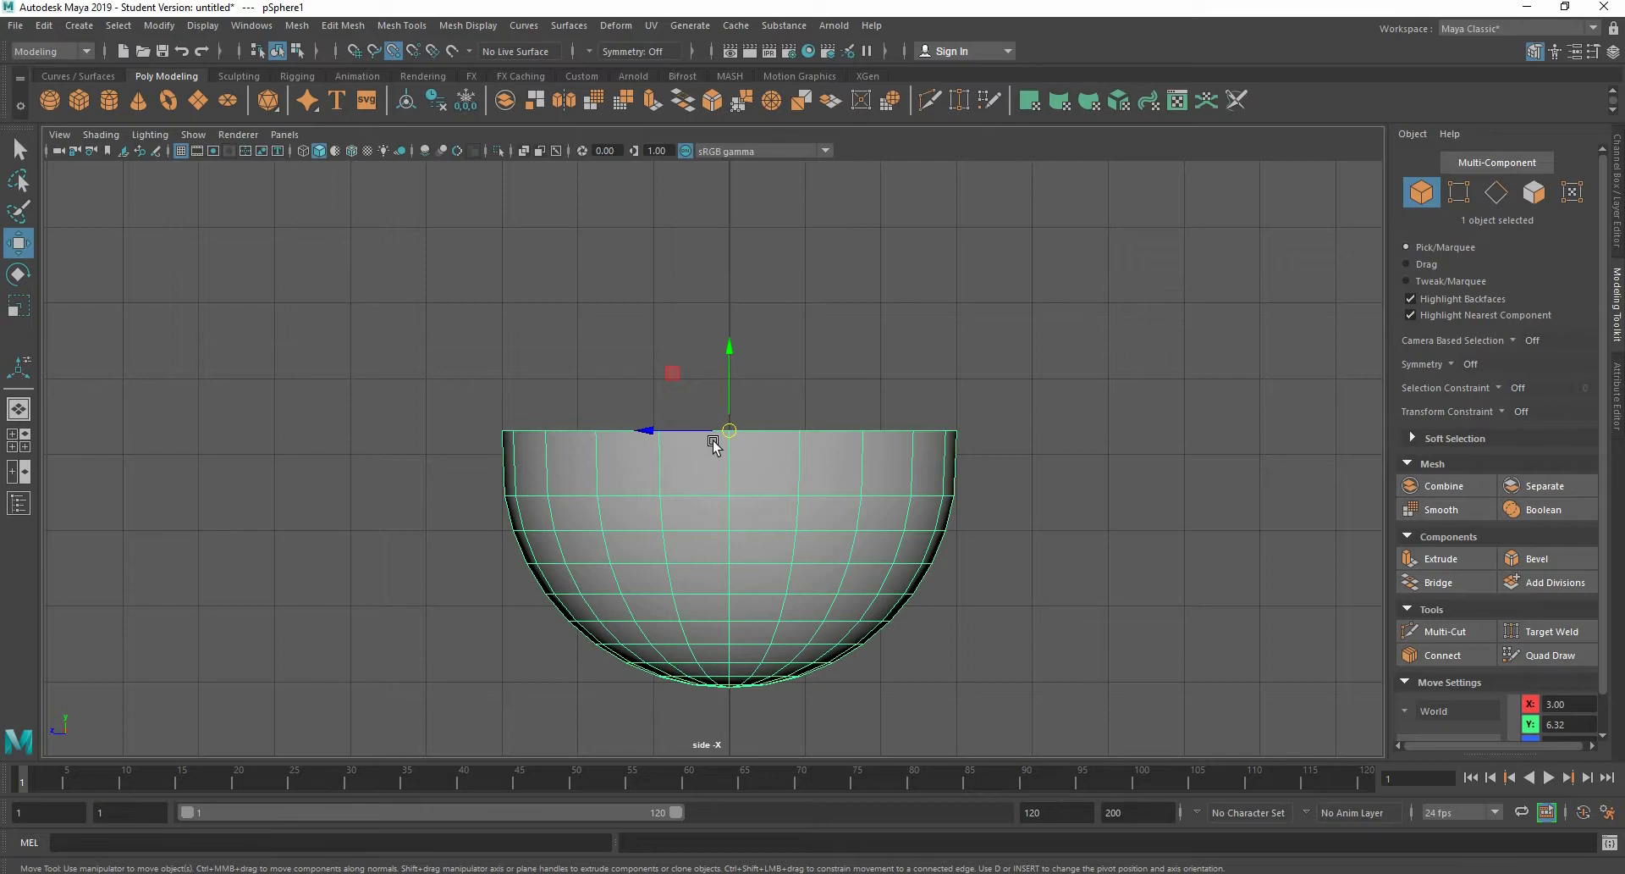
left_click(24, 152)
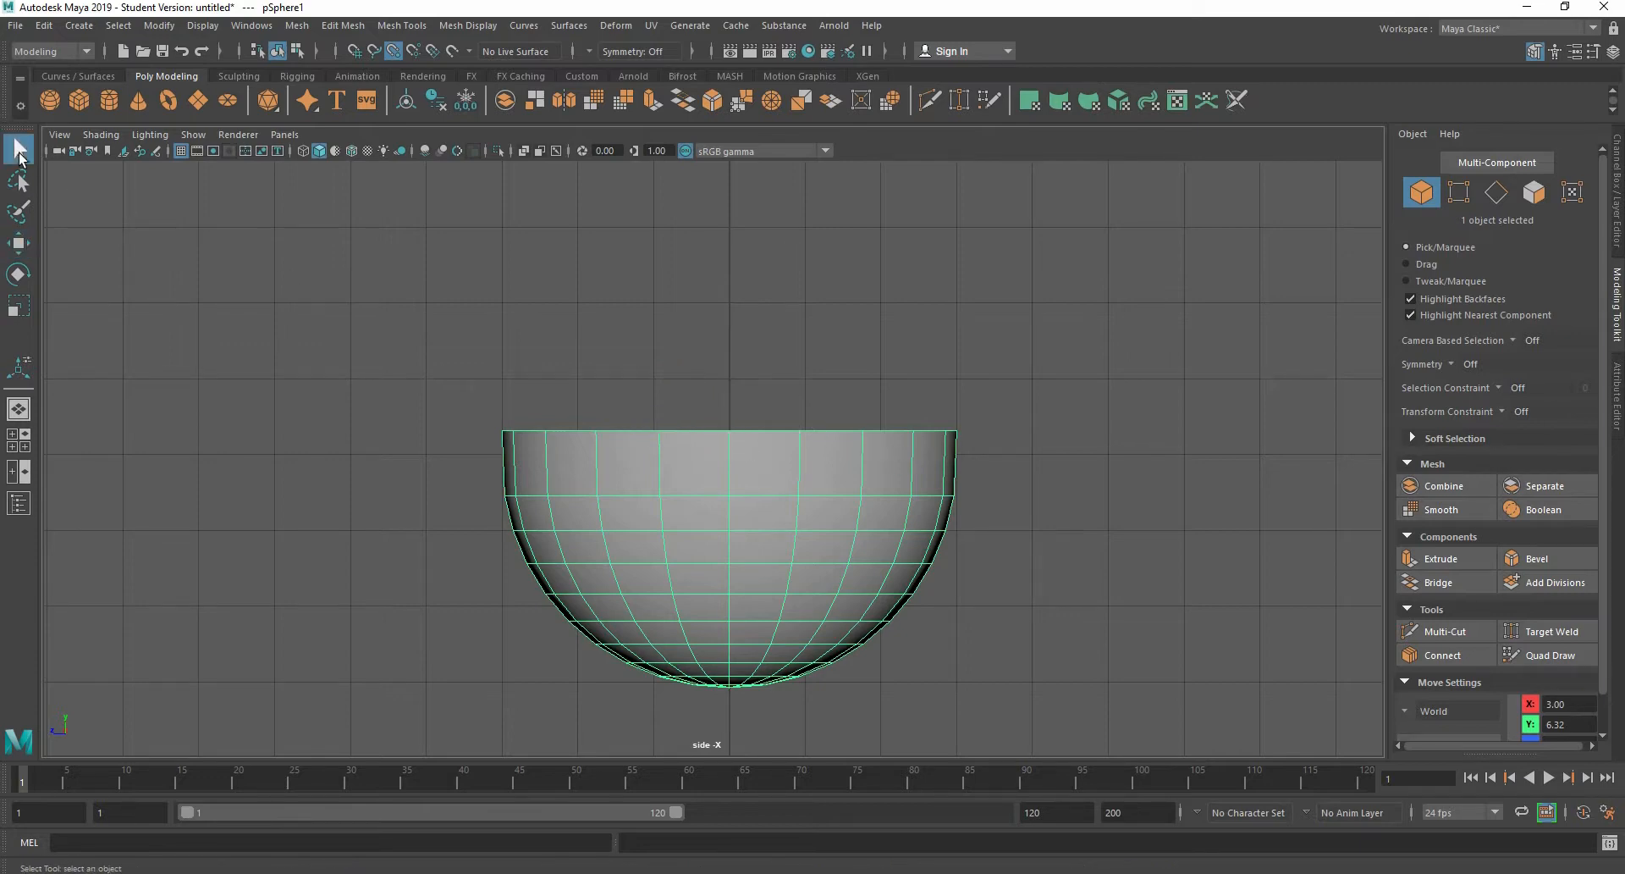
right_click_drag(785, 453, 817, 446)
left_click(18, 243)
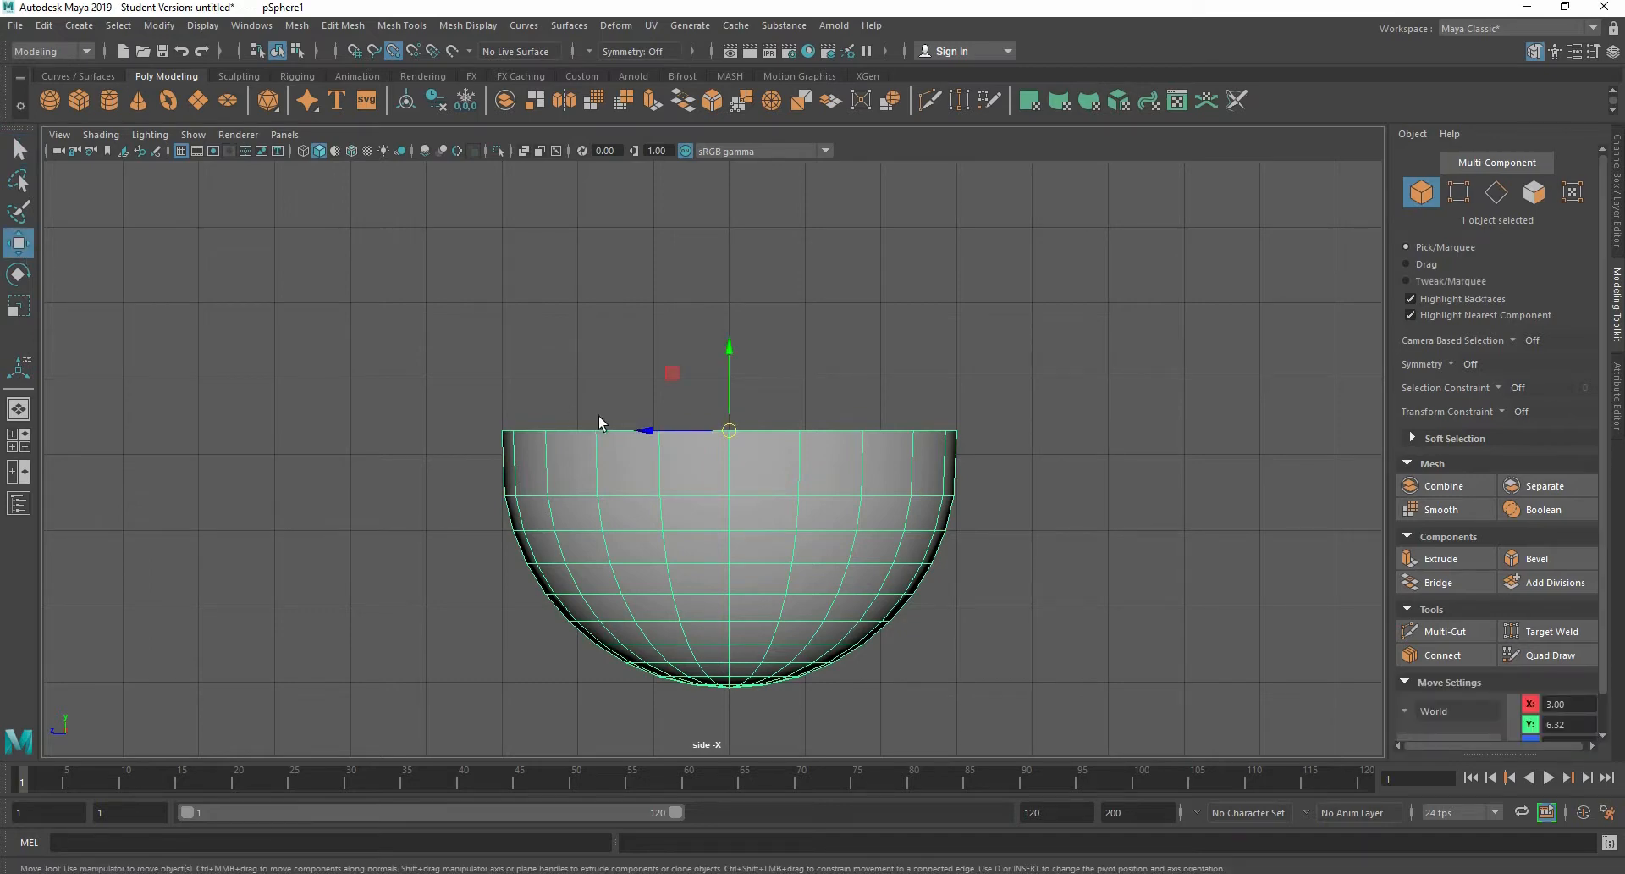
right_click_drag(758, 472, 820, 454)
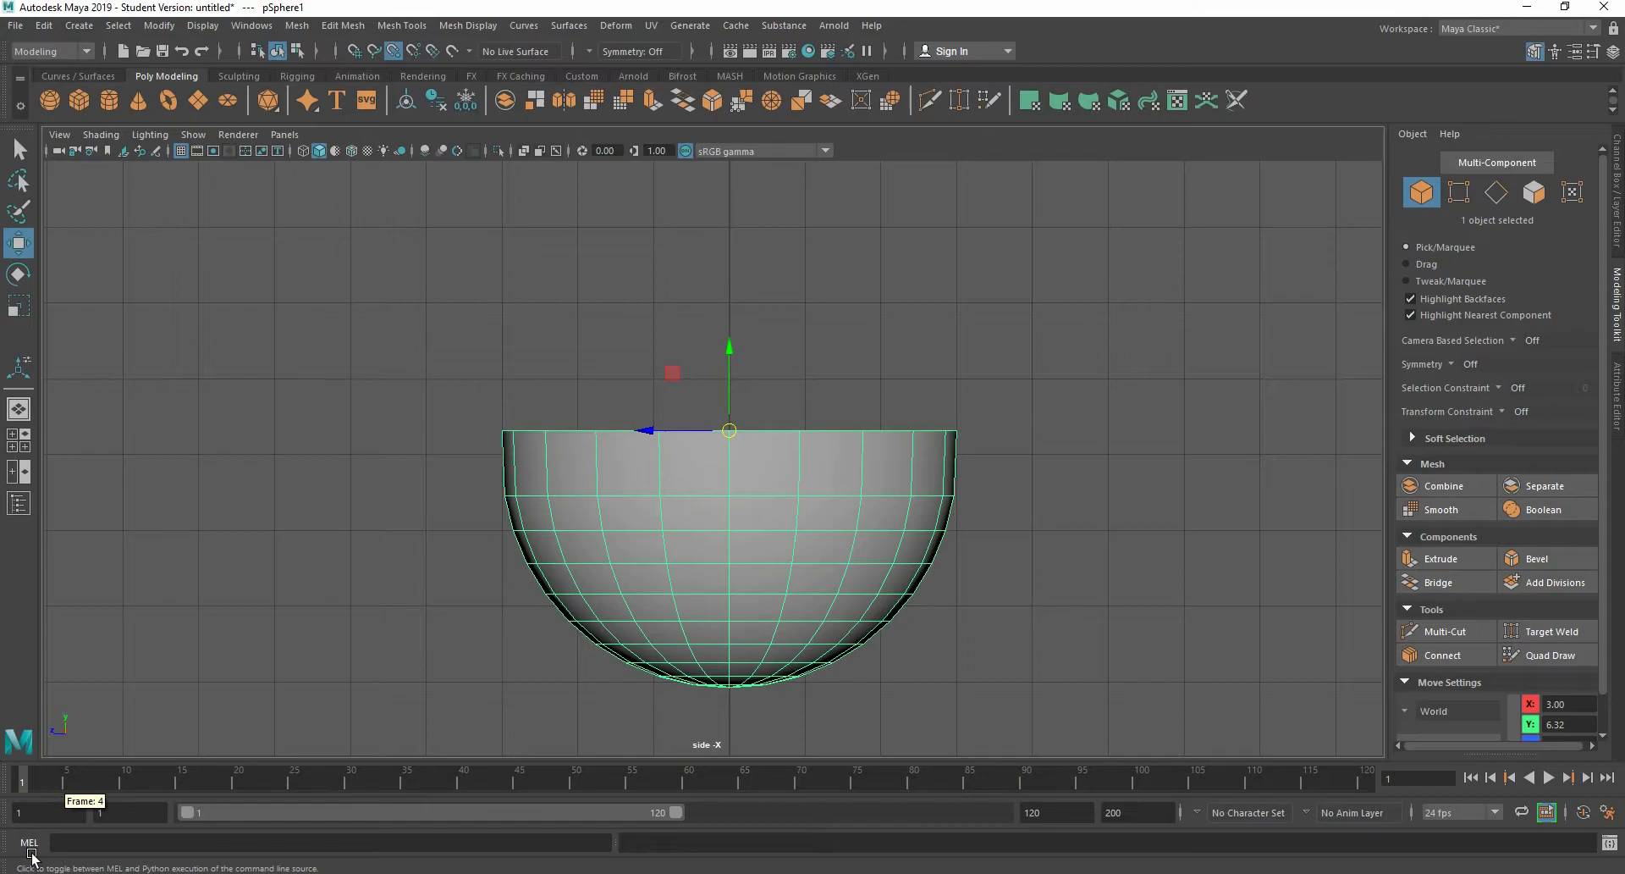
key("super")
left_click(404, 290)
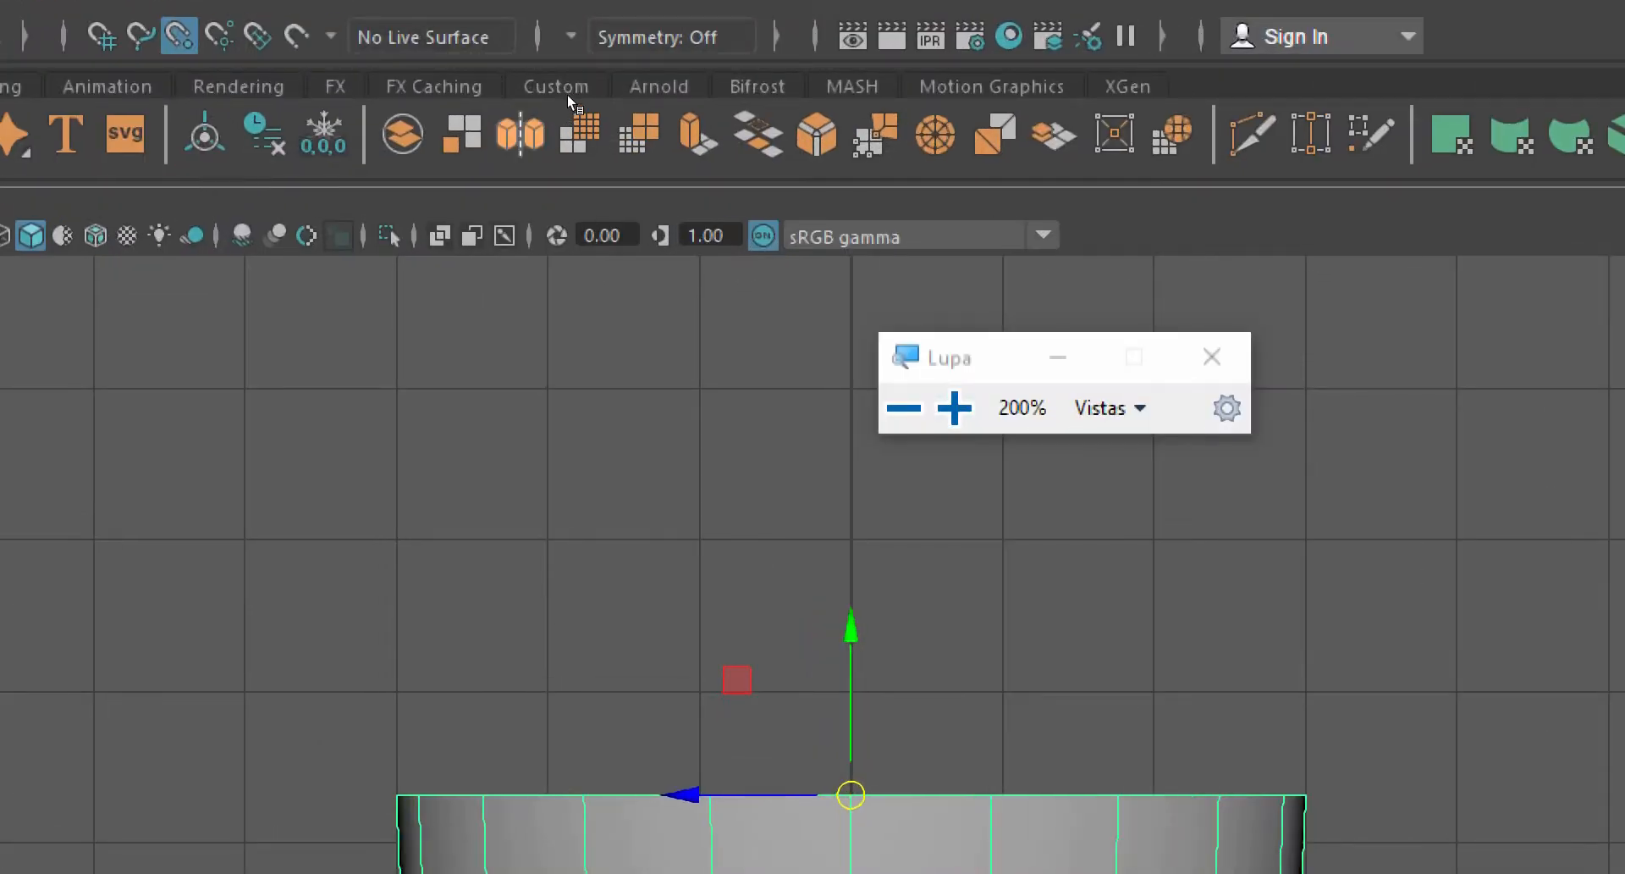
left_click(1212, 357)
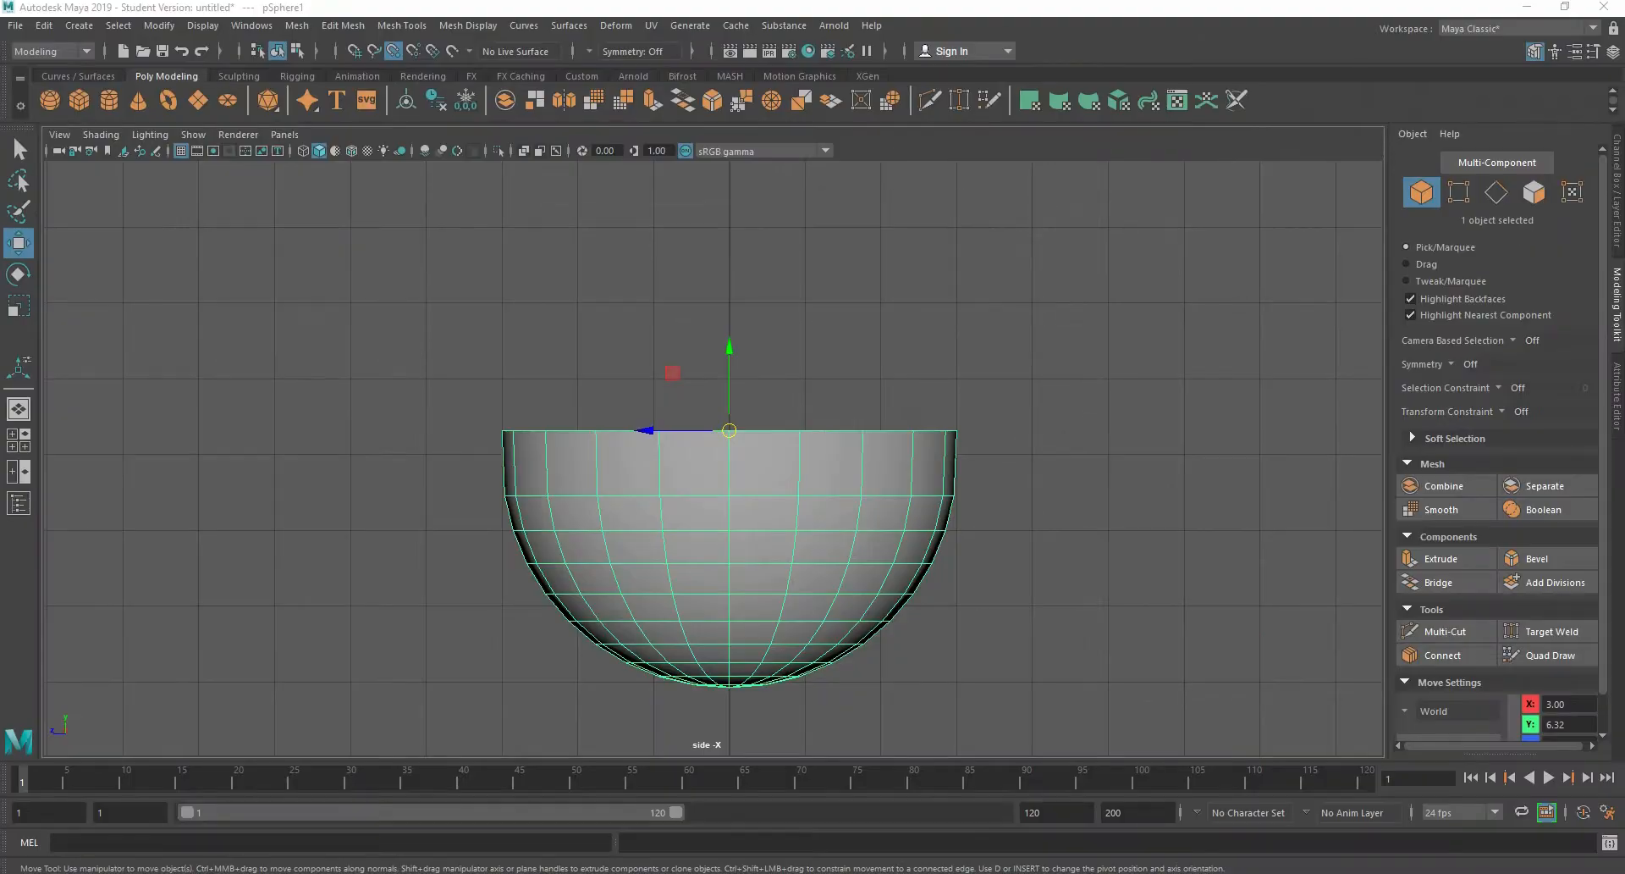
Step: Apply Mirror to the half sphere and turn Cut Geometry off
left_click(571, 106)
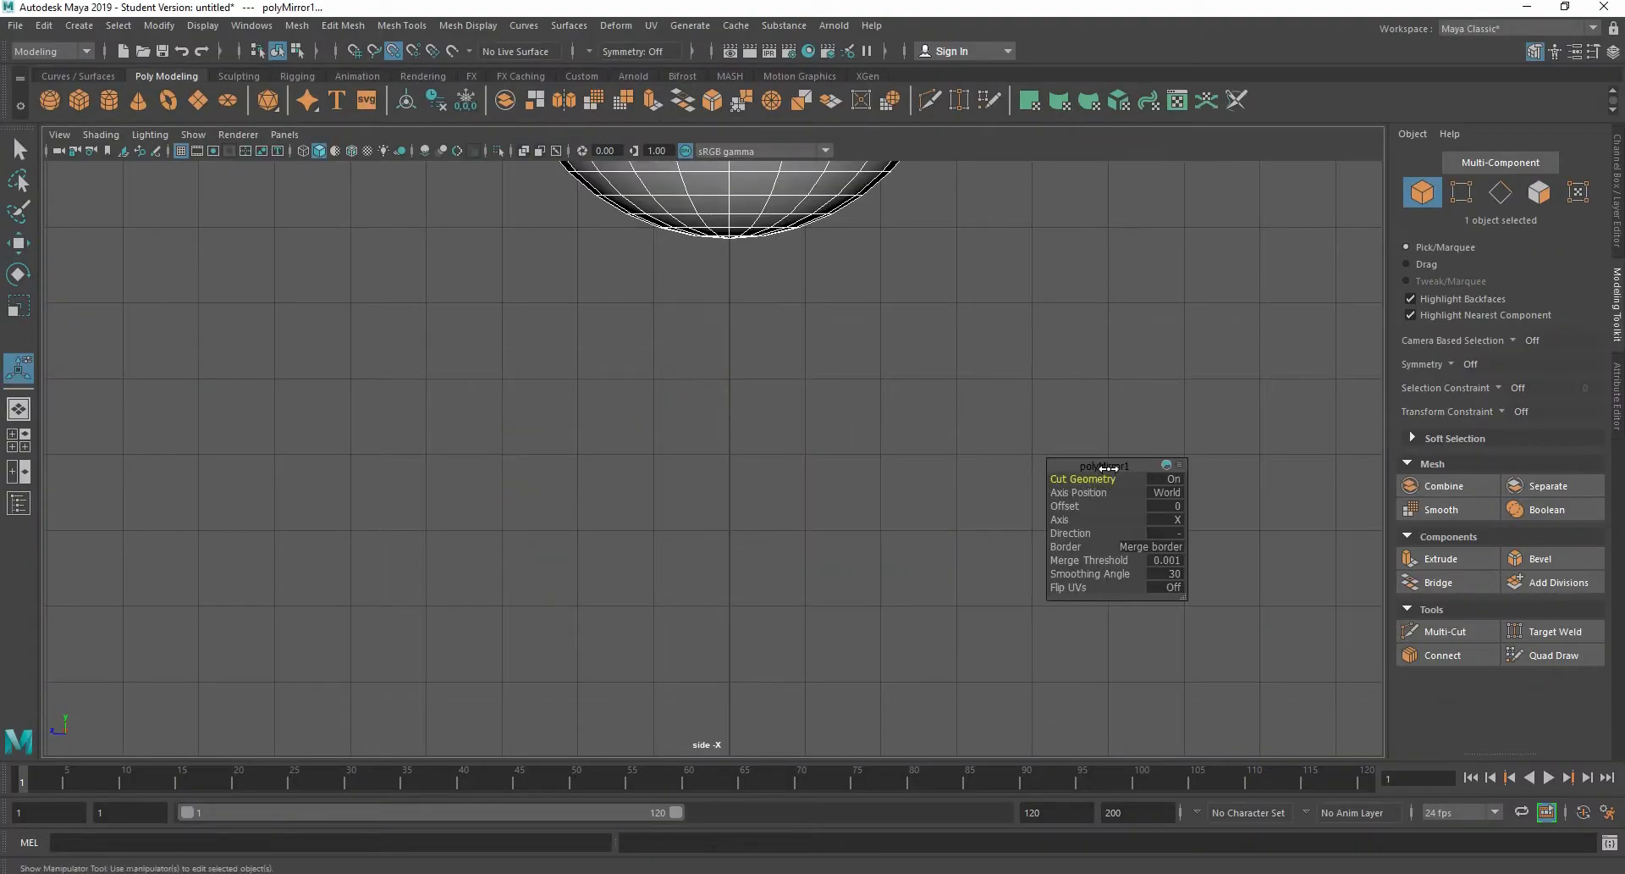
left_click_drag(1126, 462, 1039, 422)
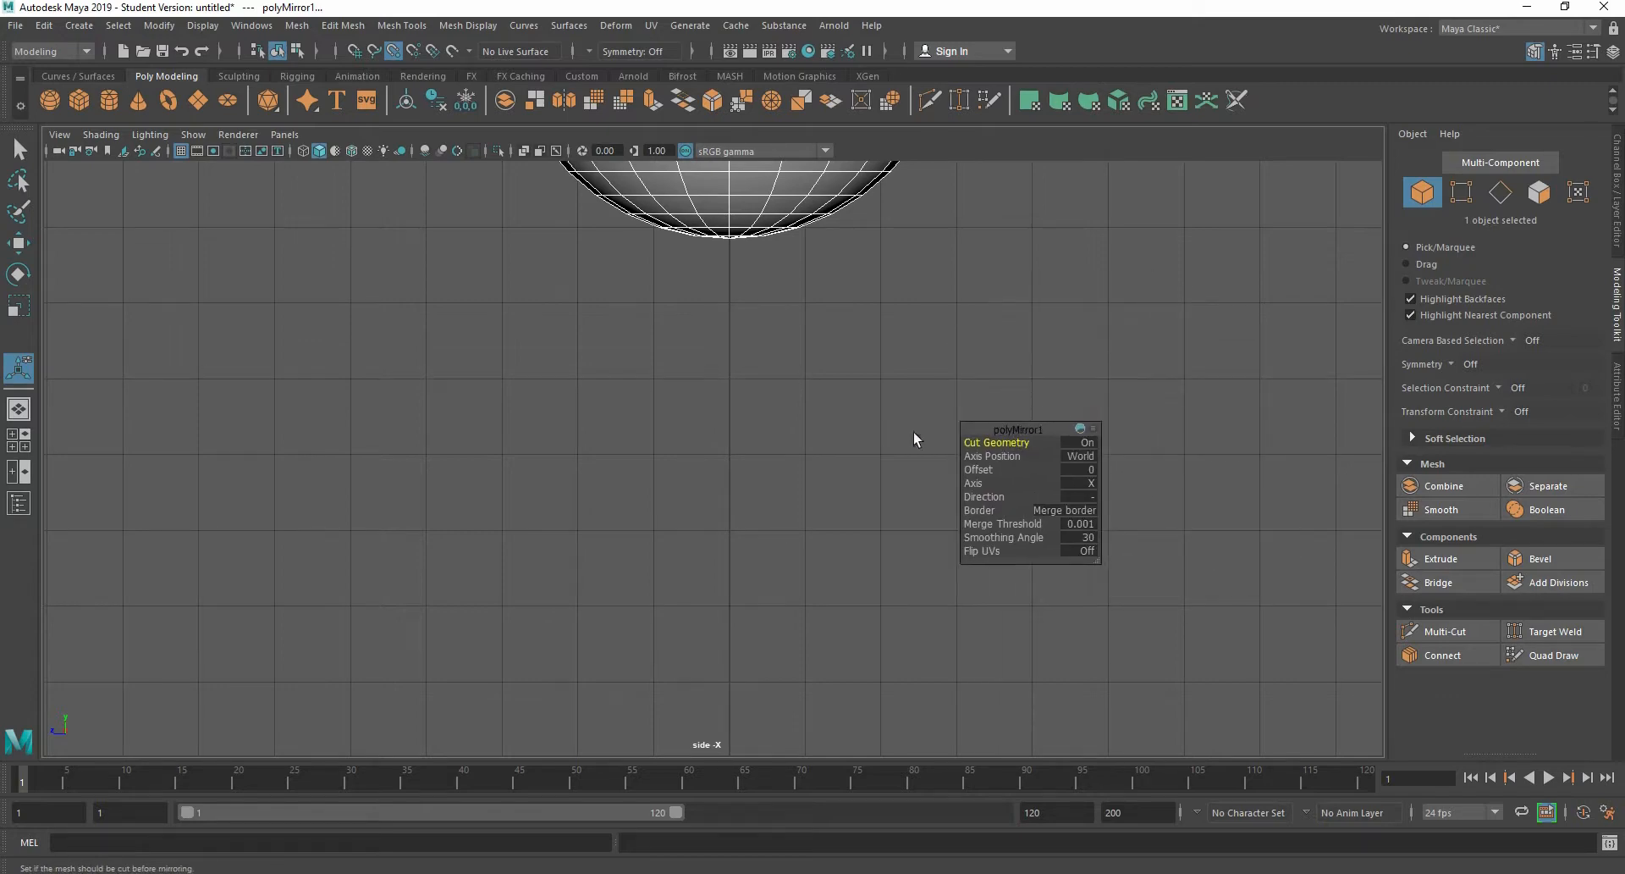
scroll(650, 479, "down", 5)
scroll(649, 479, "down", 2)
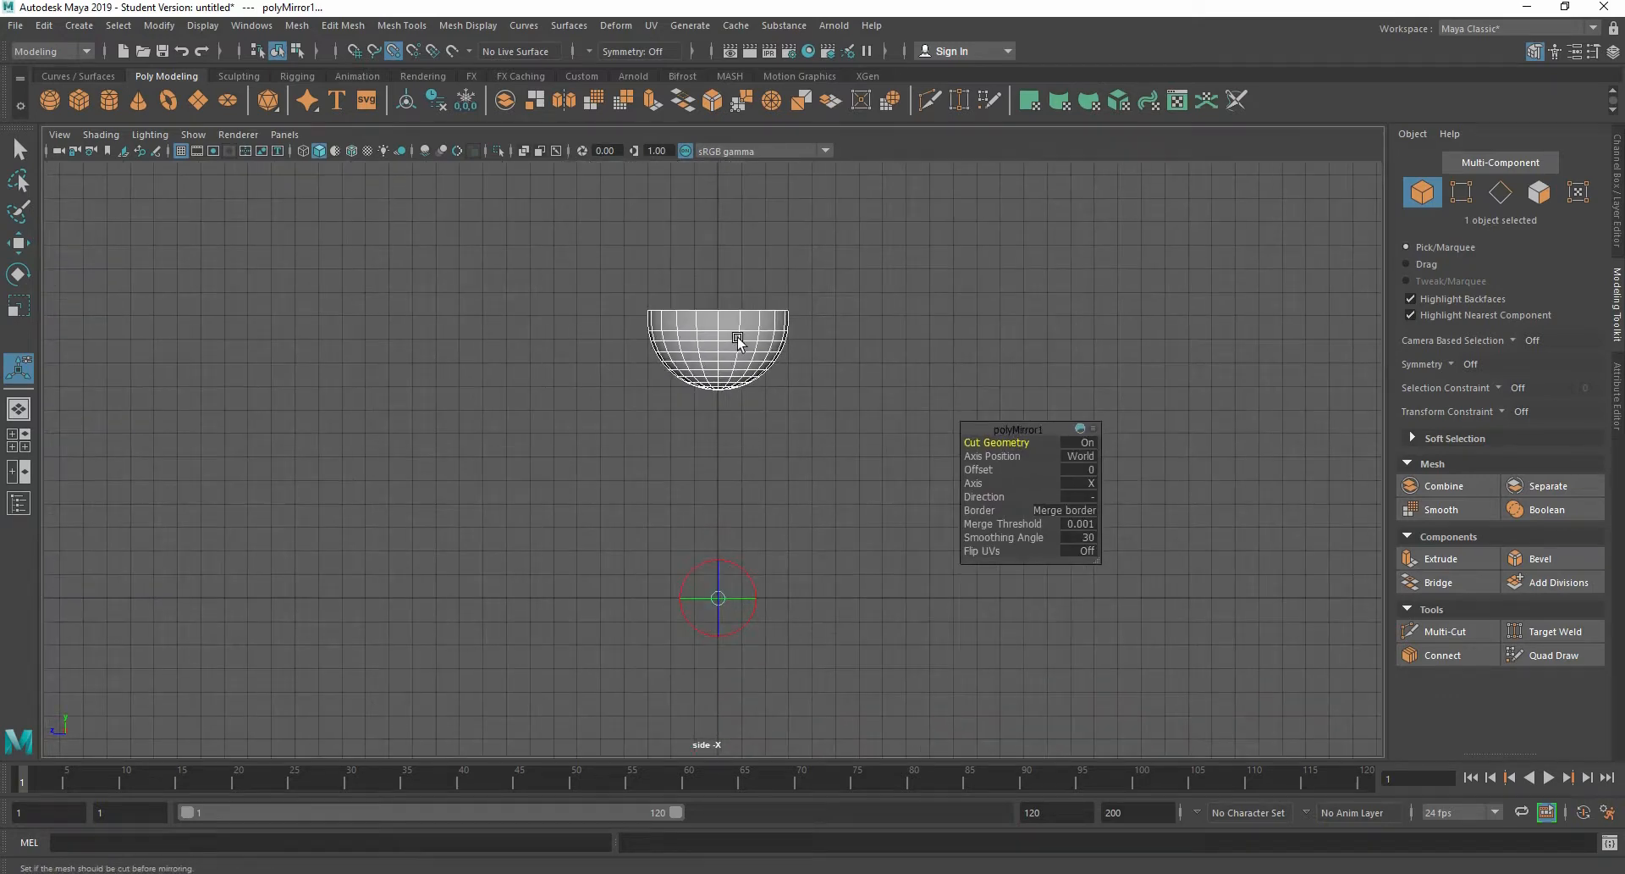
left_click(1085, 444)
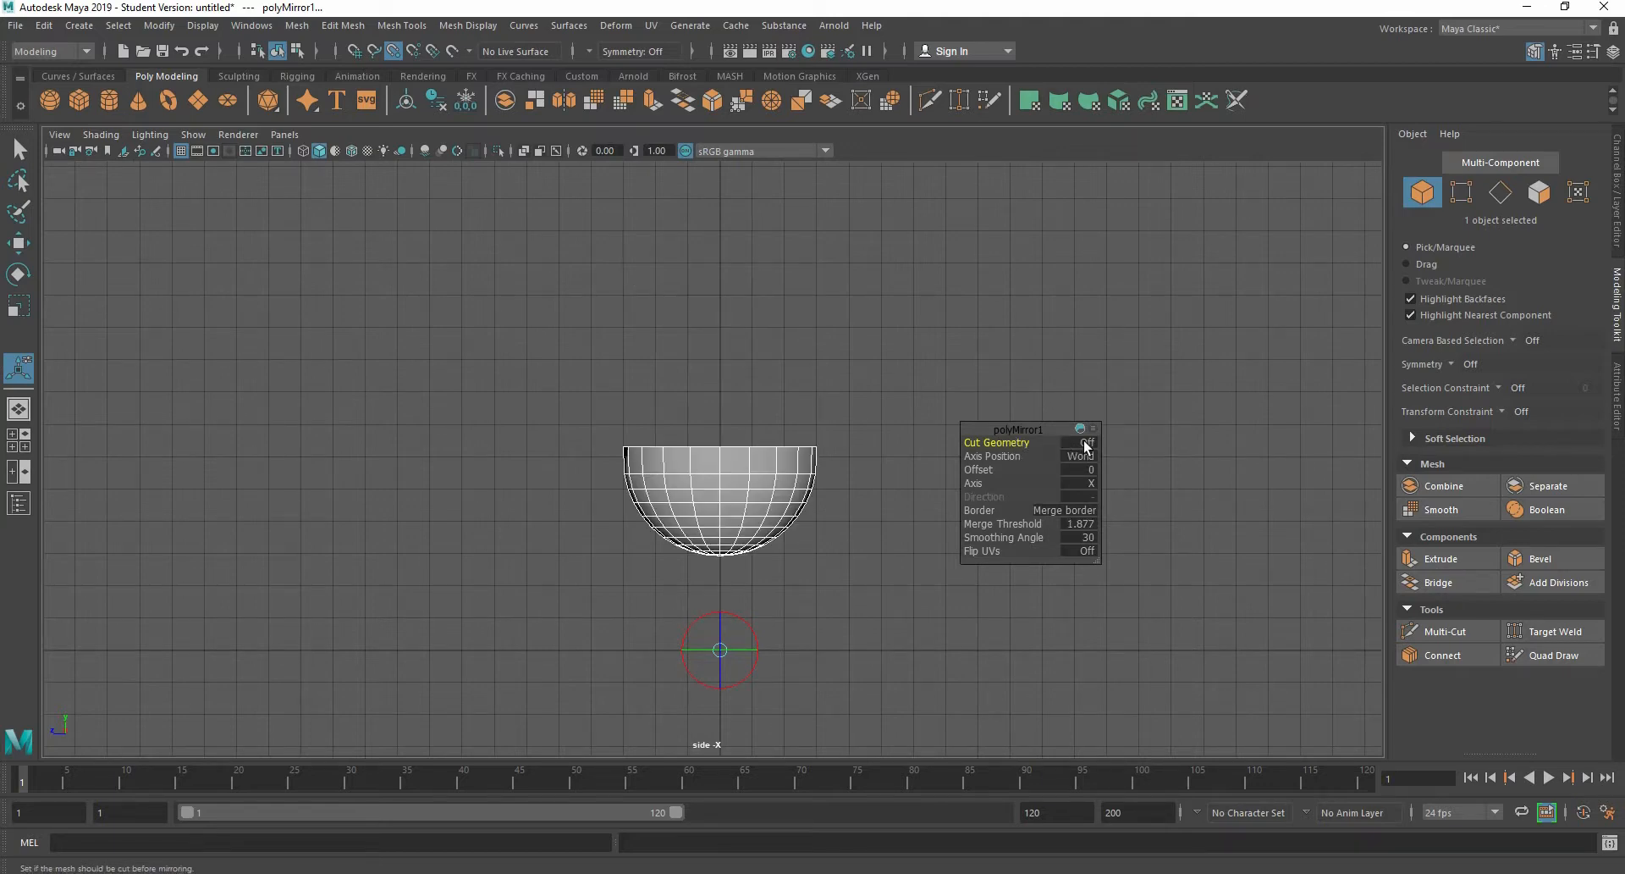
scroll(806, 442, "up", 2)
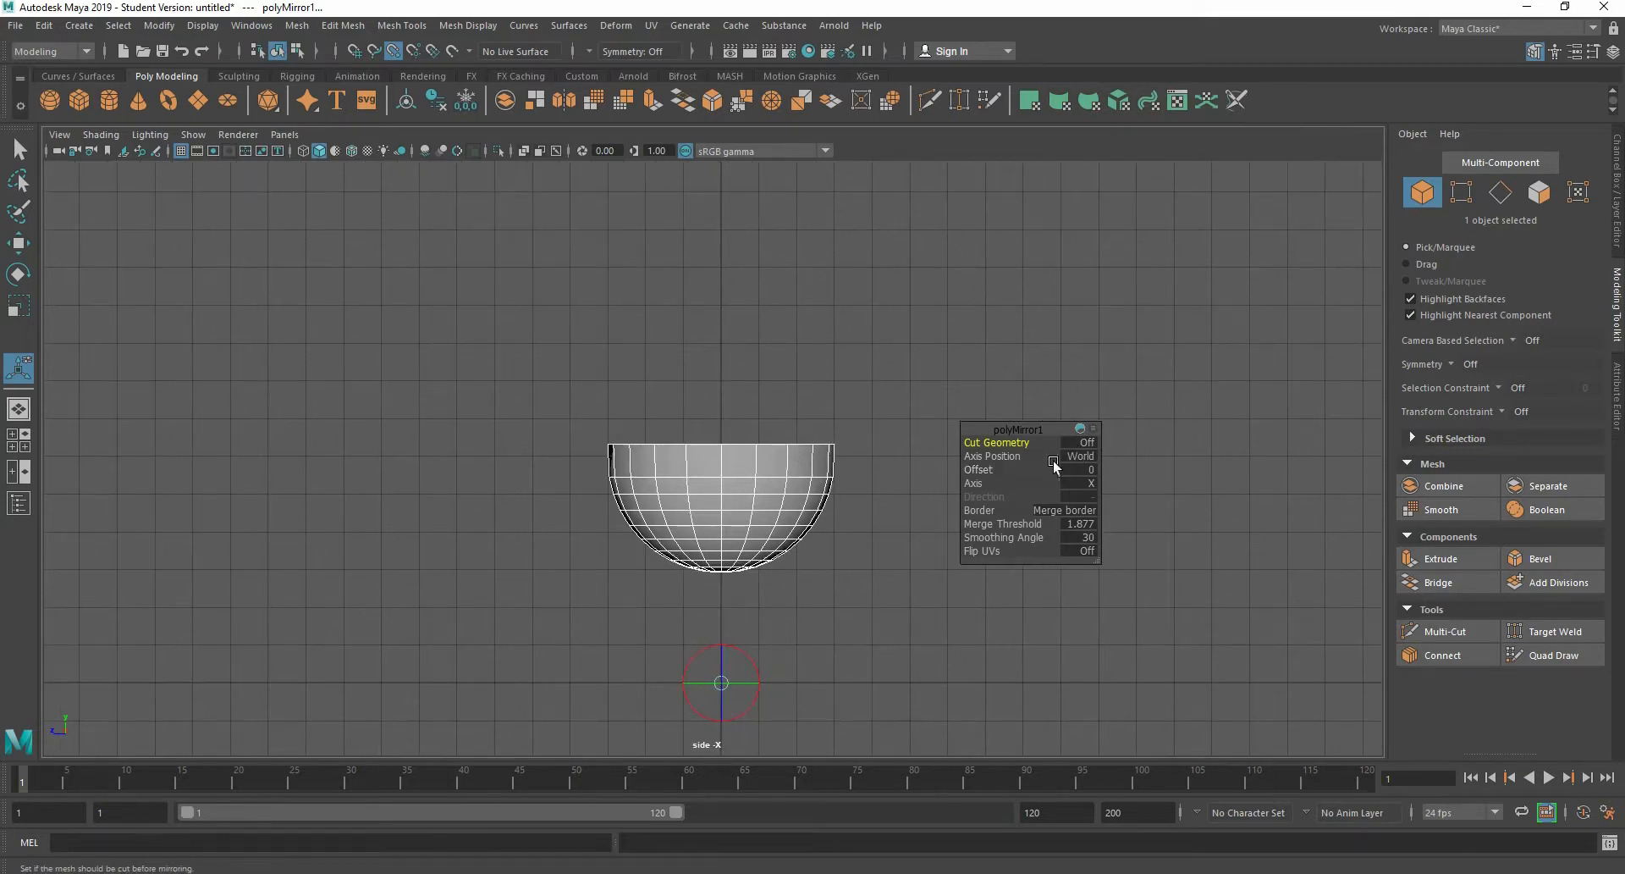
Step: Set the mirror's Axis Position to Object and its Axis to Y to complete the closed shape
left_click(1086, 463)
left_click(1116, 487)
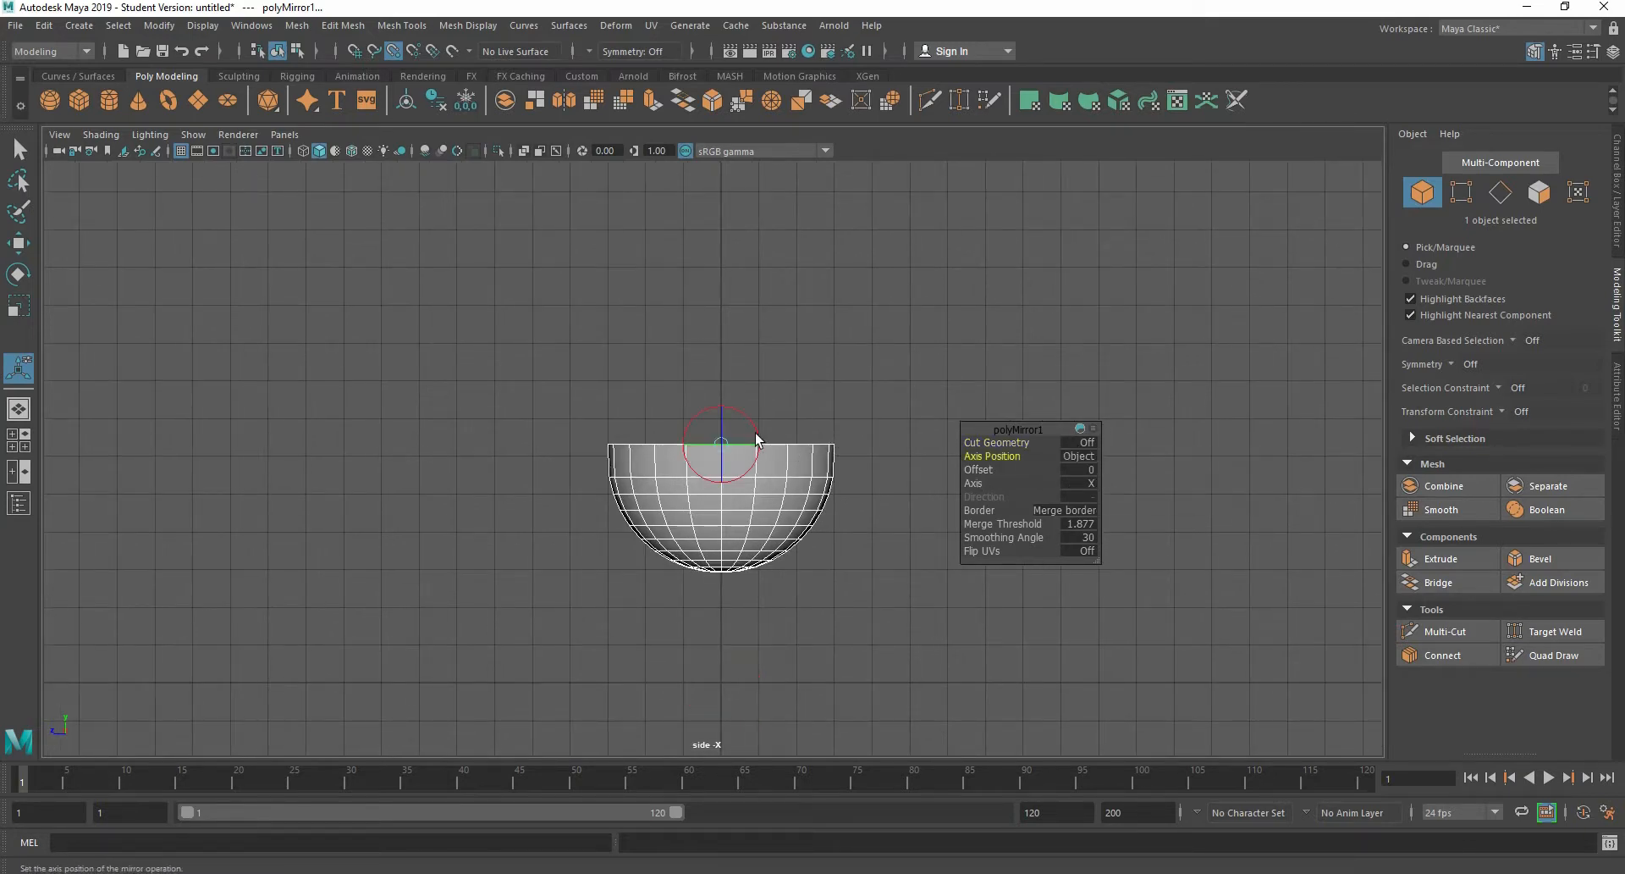
scroll(726, 449, "up", 2)
scroll(727, 449, "up", 1)
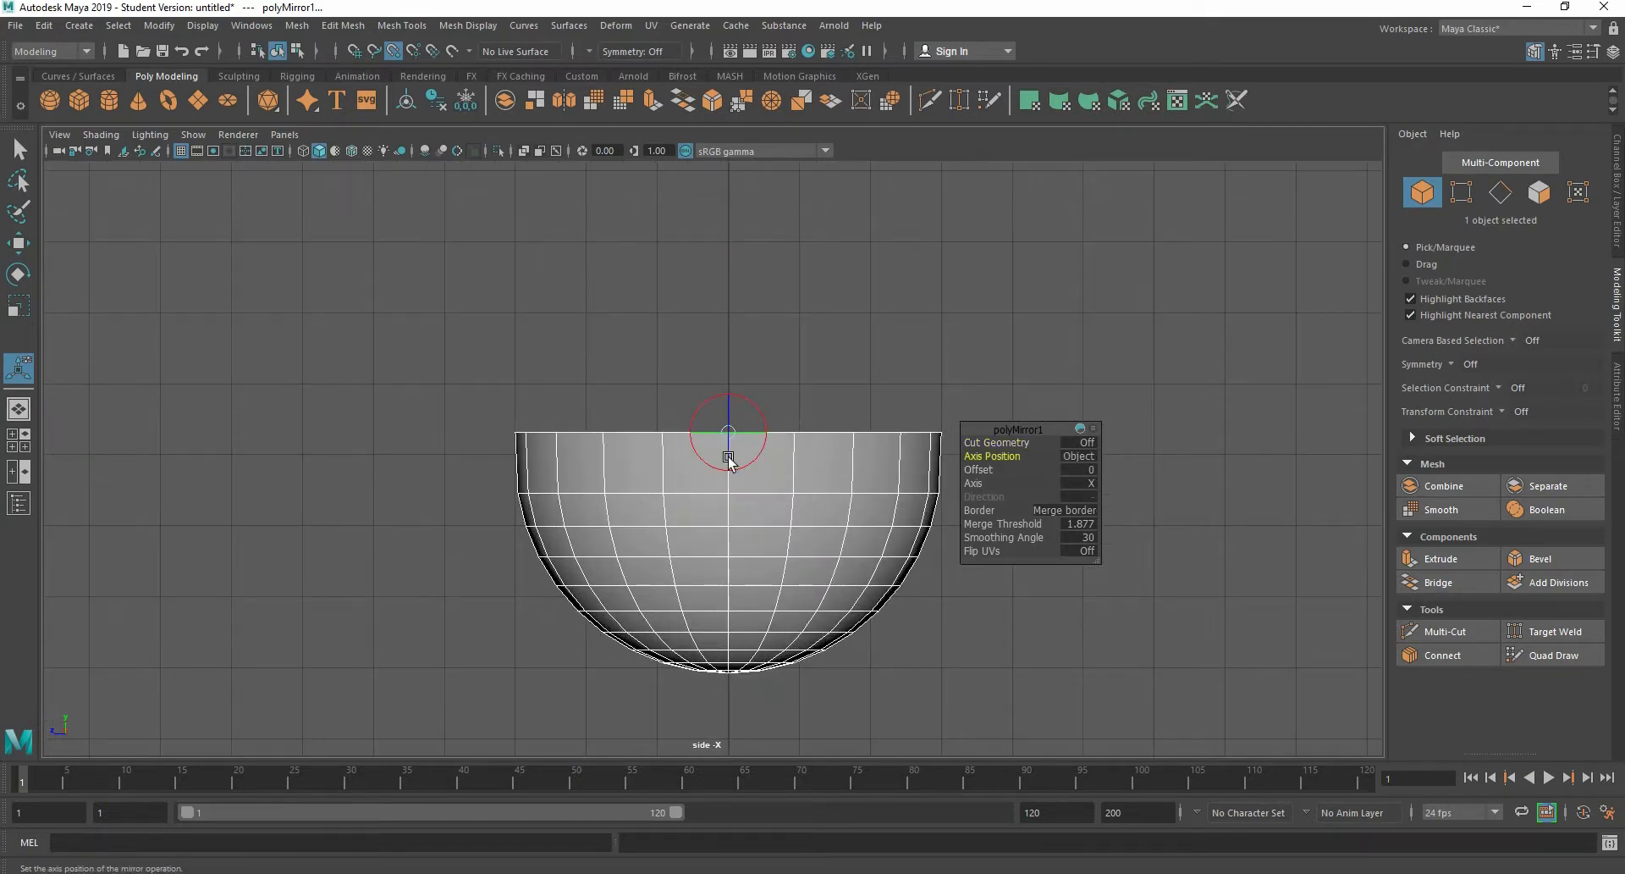
scroll(713, 388, "down", 2)
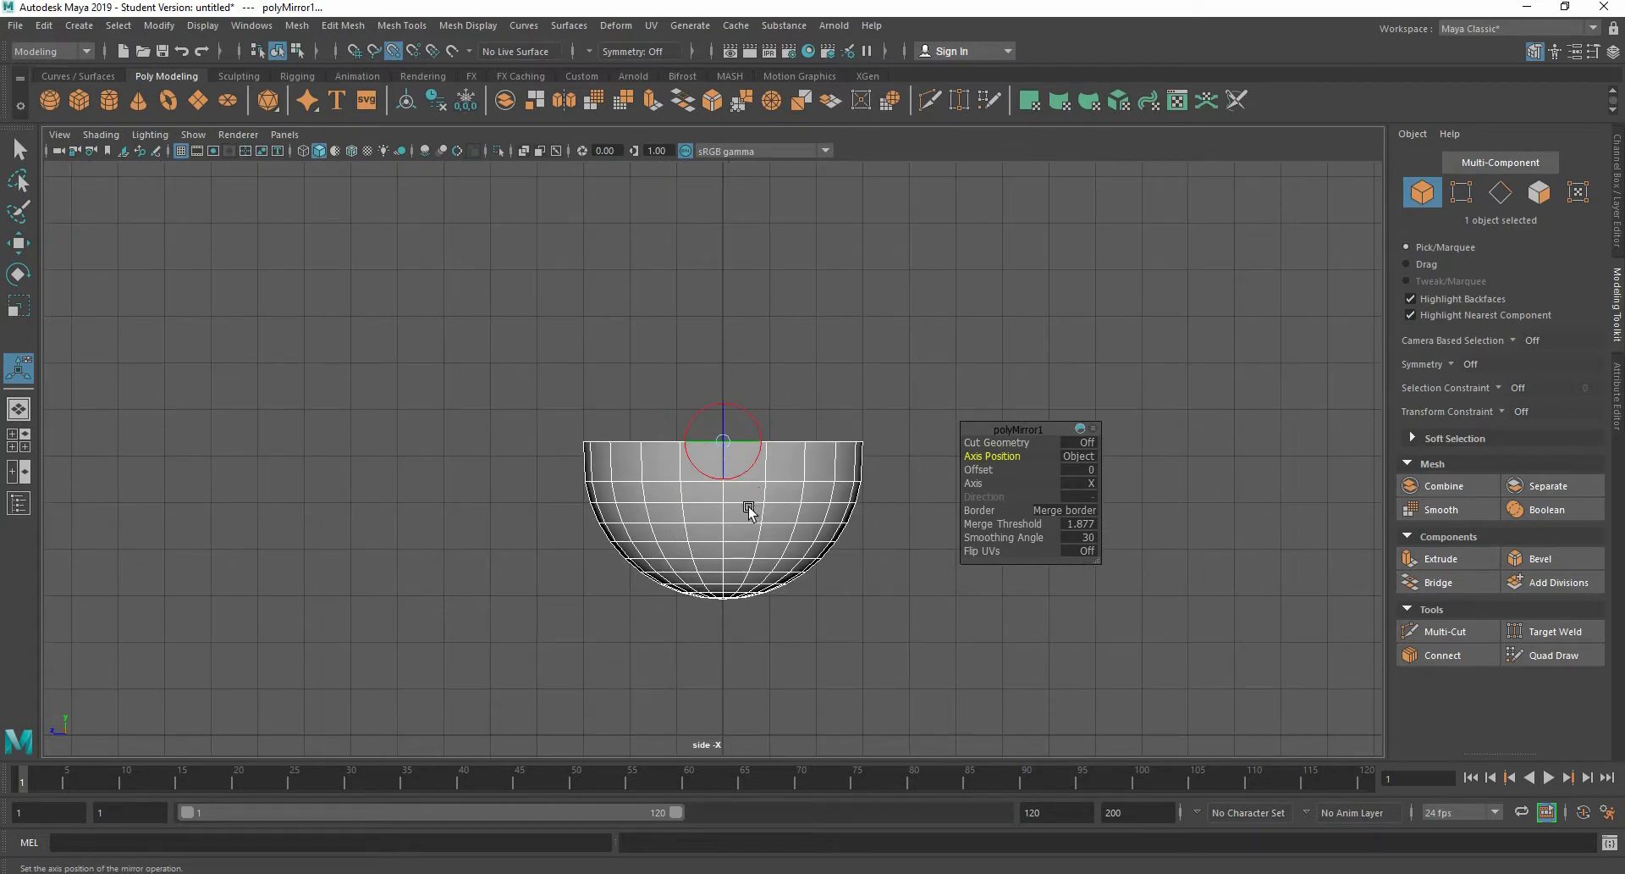
scroll(678, 482, "up", 3)
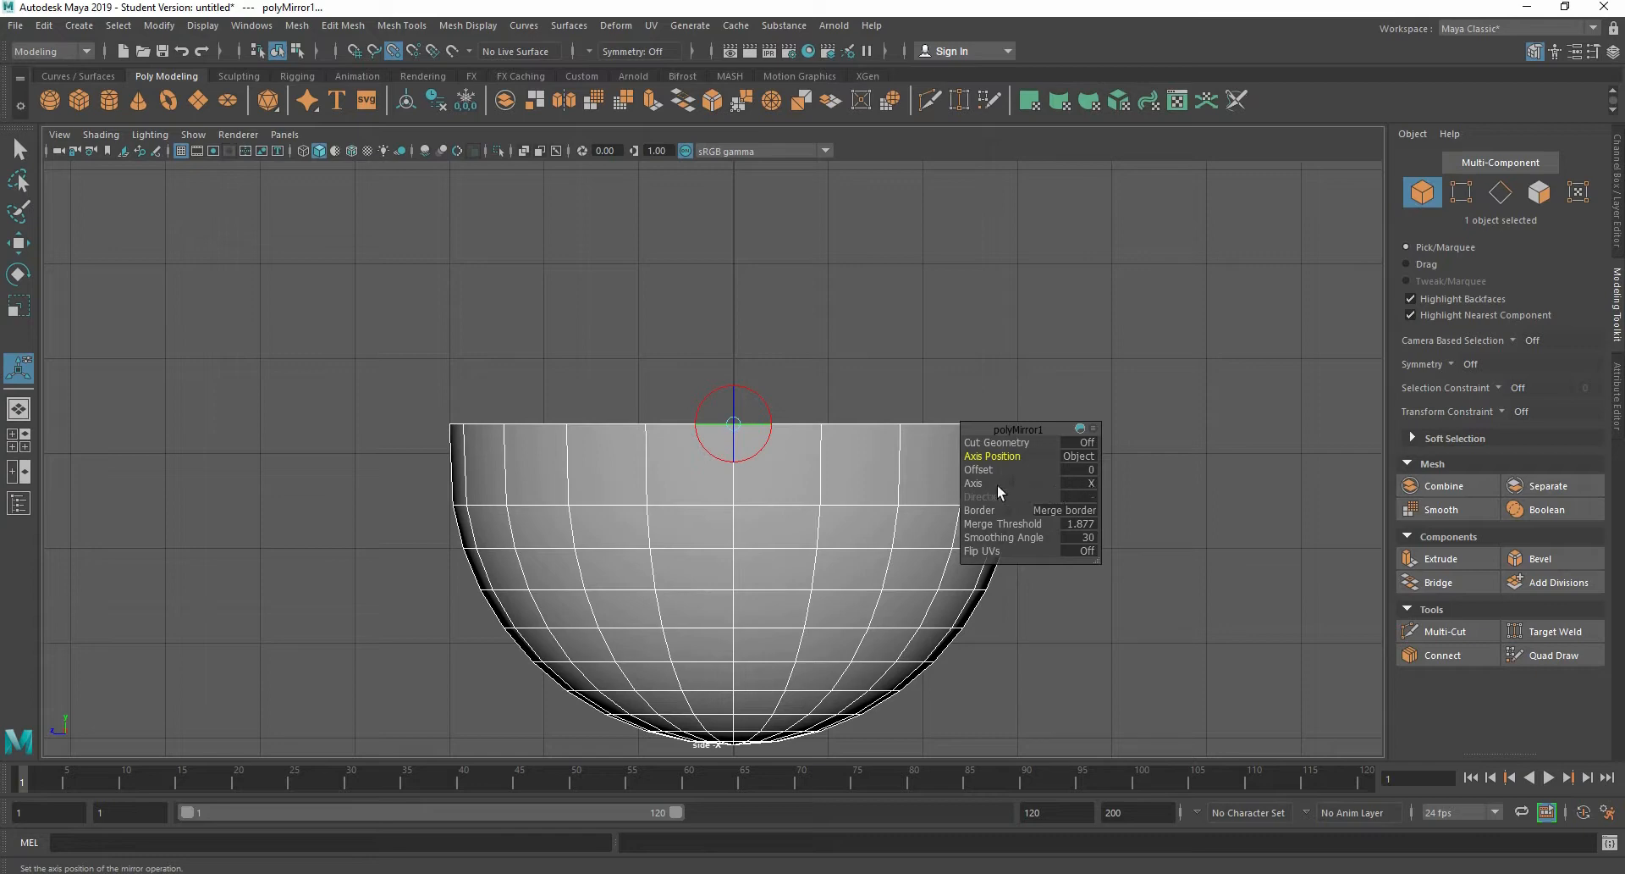
left_click(1088, 484)
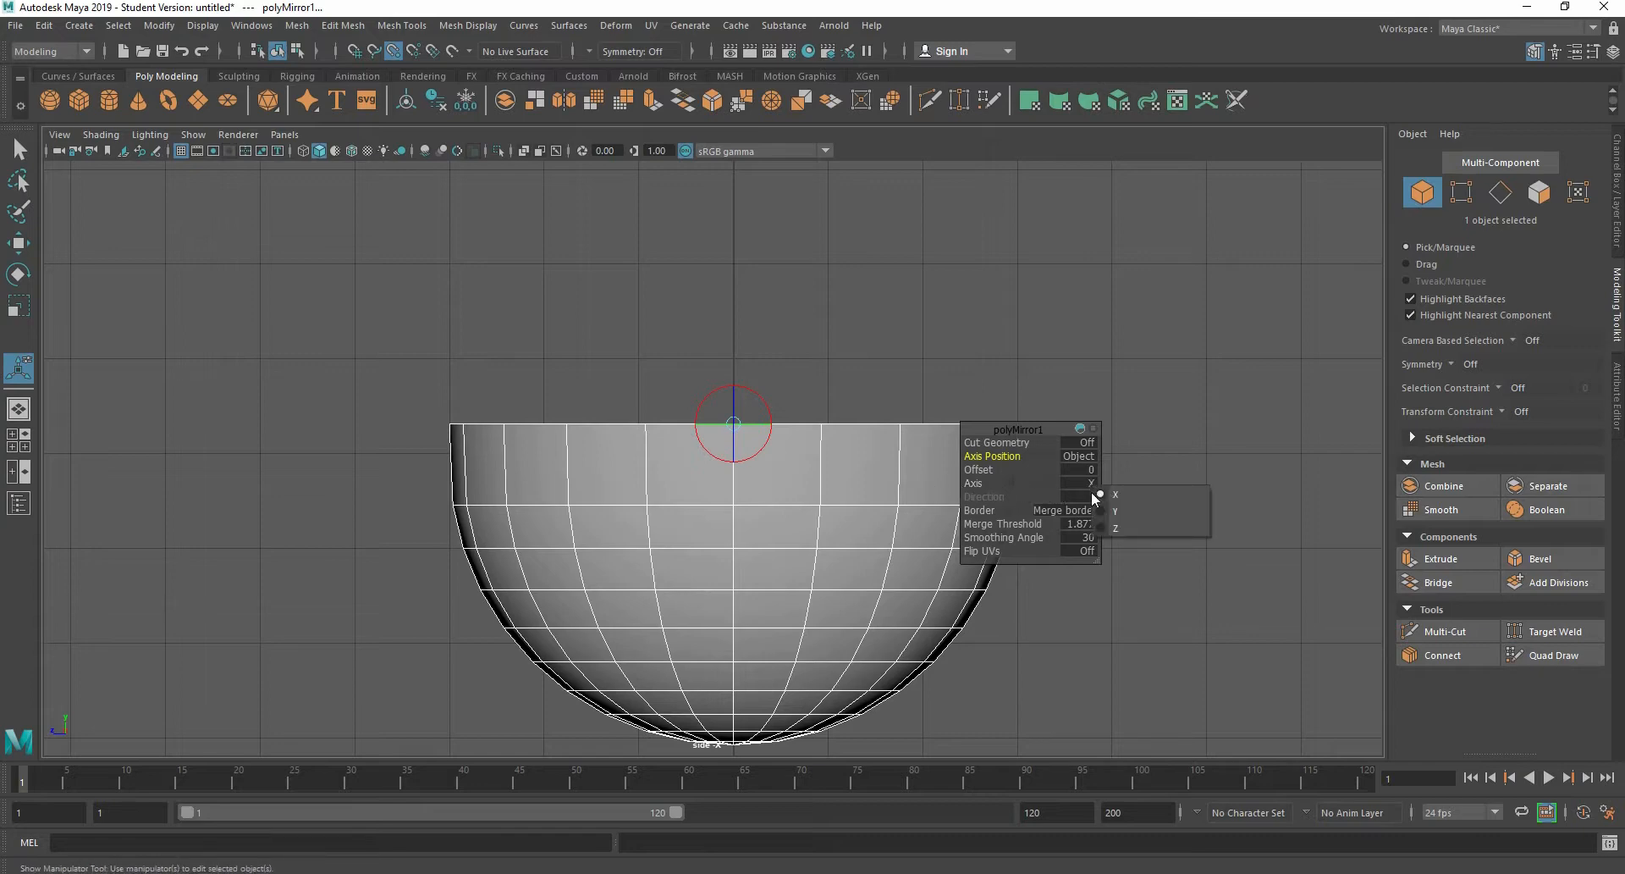
left_click(1109, 511)
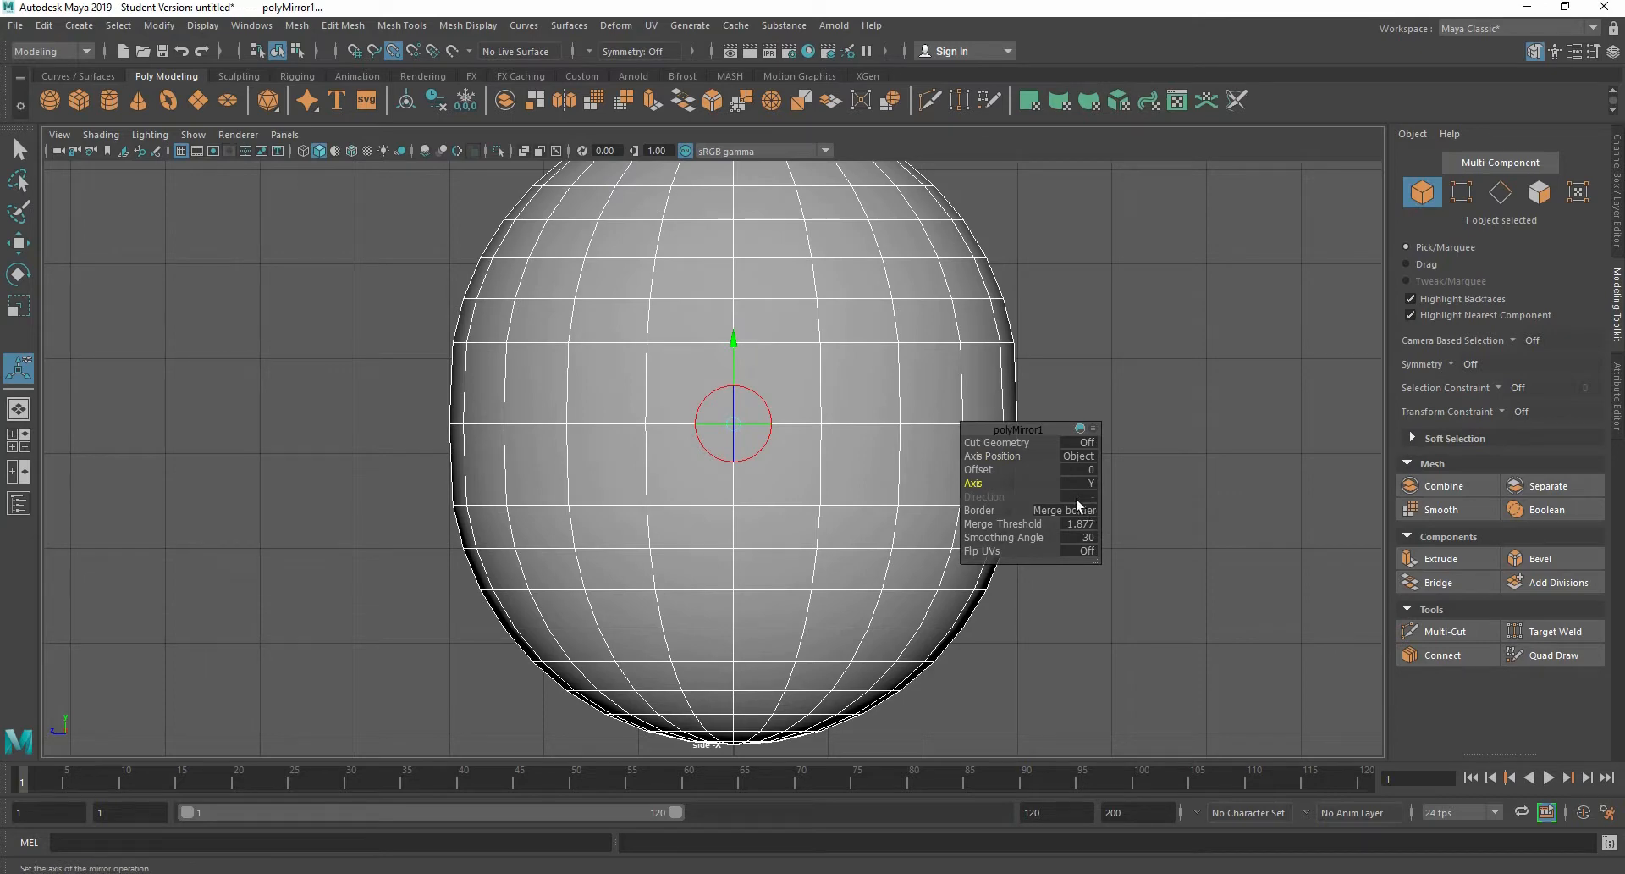
scroll(555, 432, "down", 3)
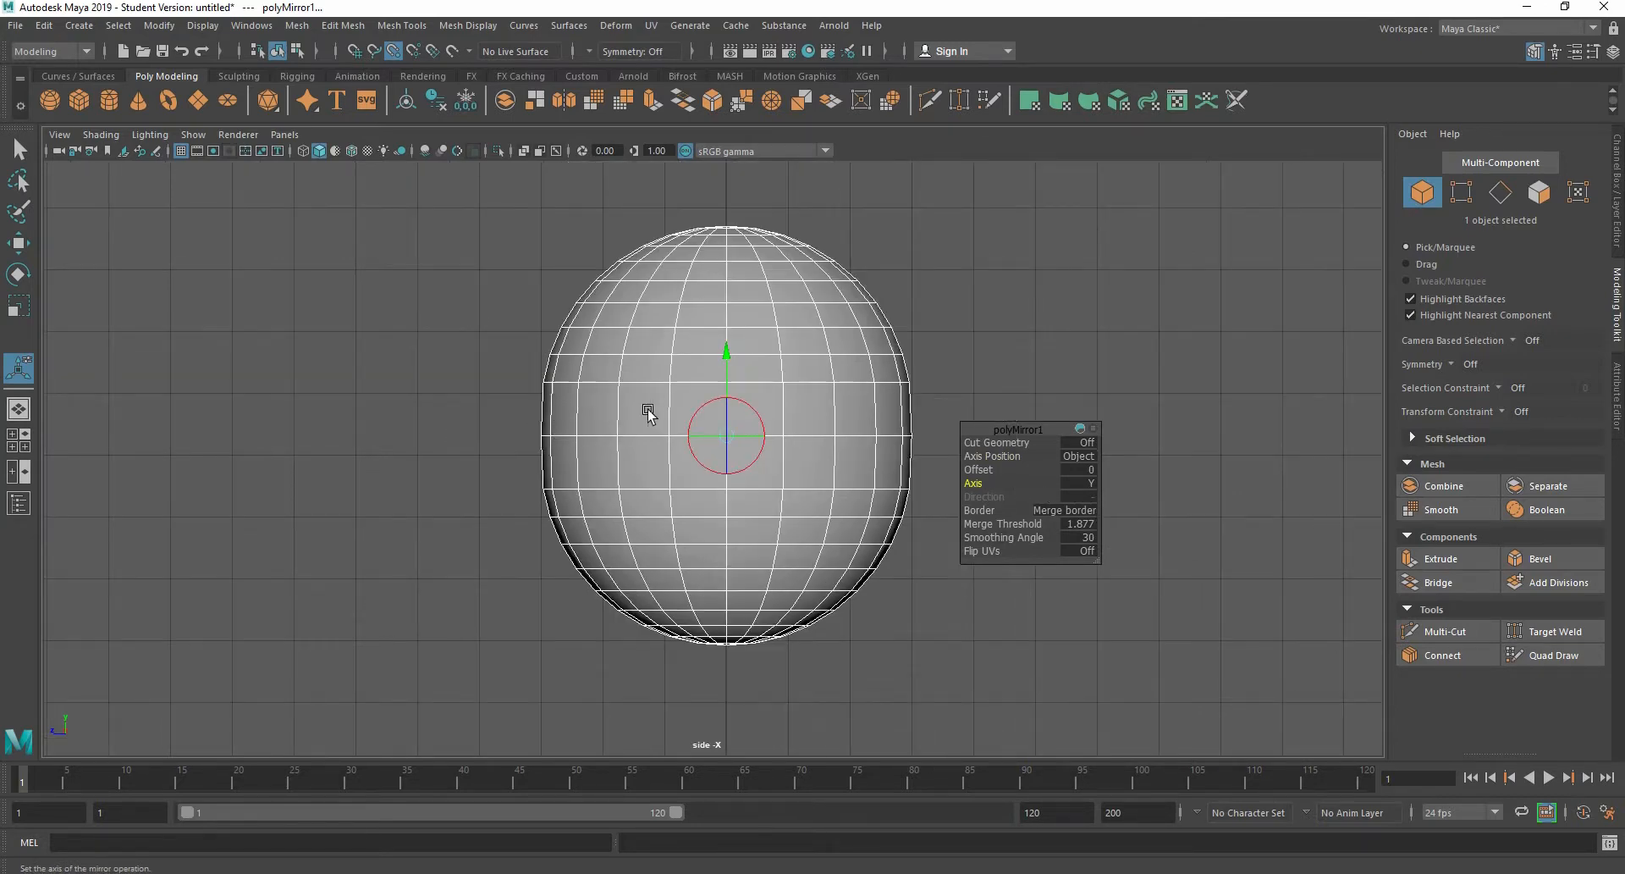
scroll(791, 446, "up", 2)
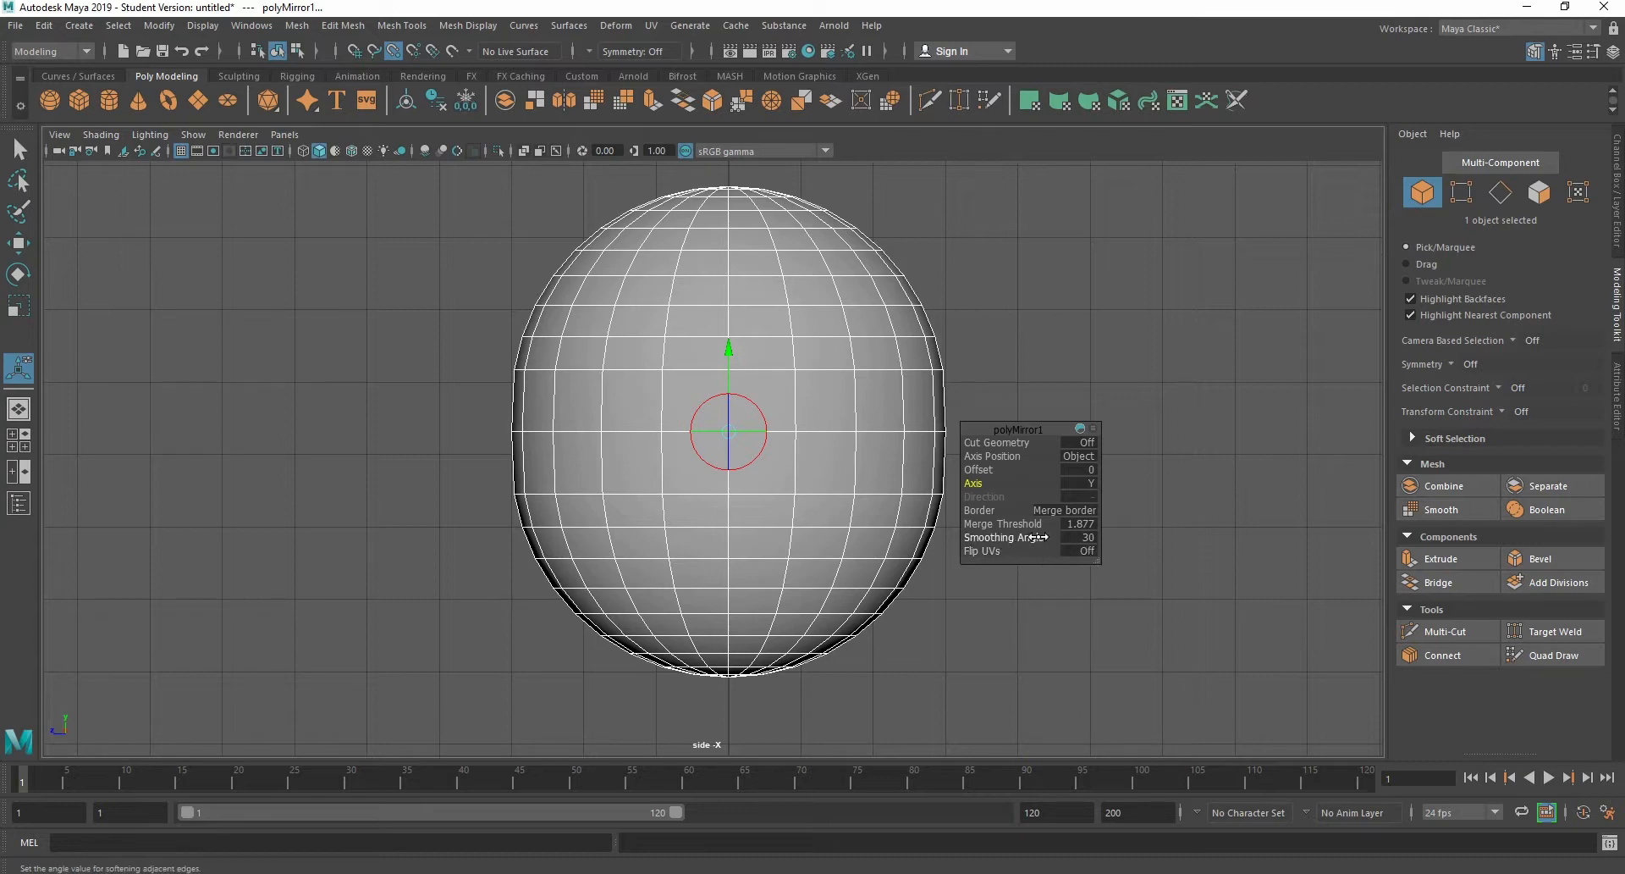
Step: Set the mirror's Smoothing Angle to 0 and Merge Threshold to 1, and move its settings box clear of the mesh
left_click(1008, 537)
left_click(1084, 537)
left_click(1090, 522)
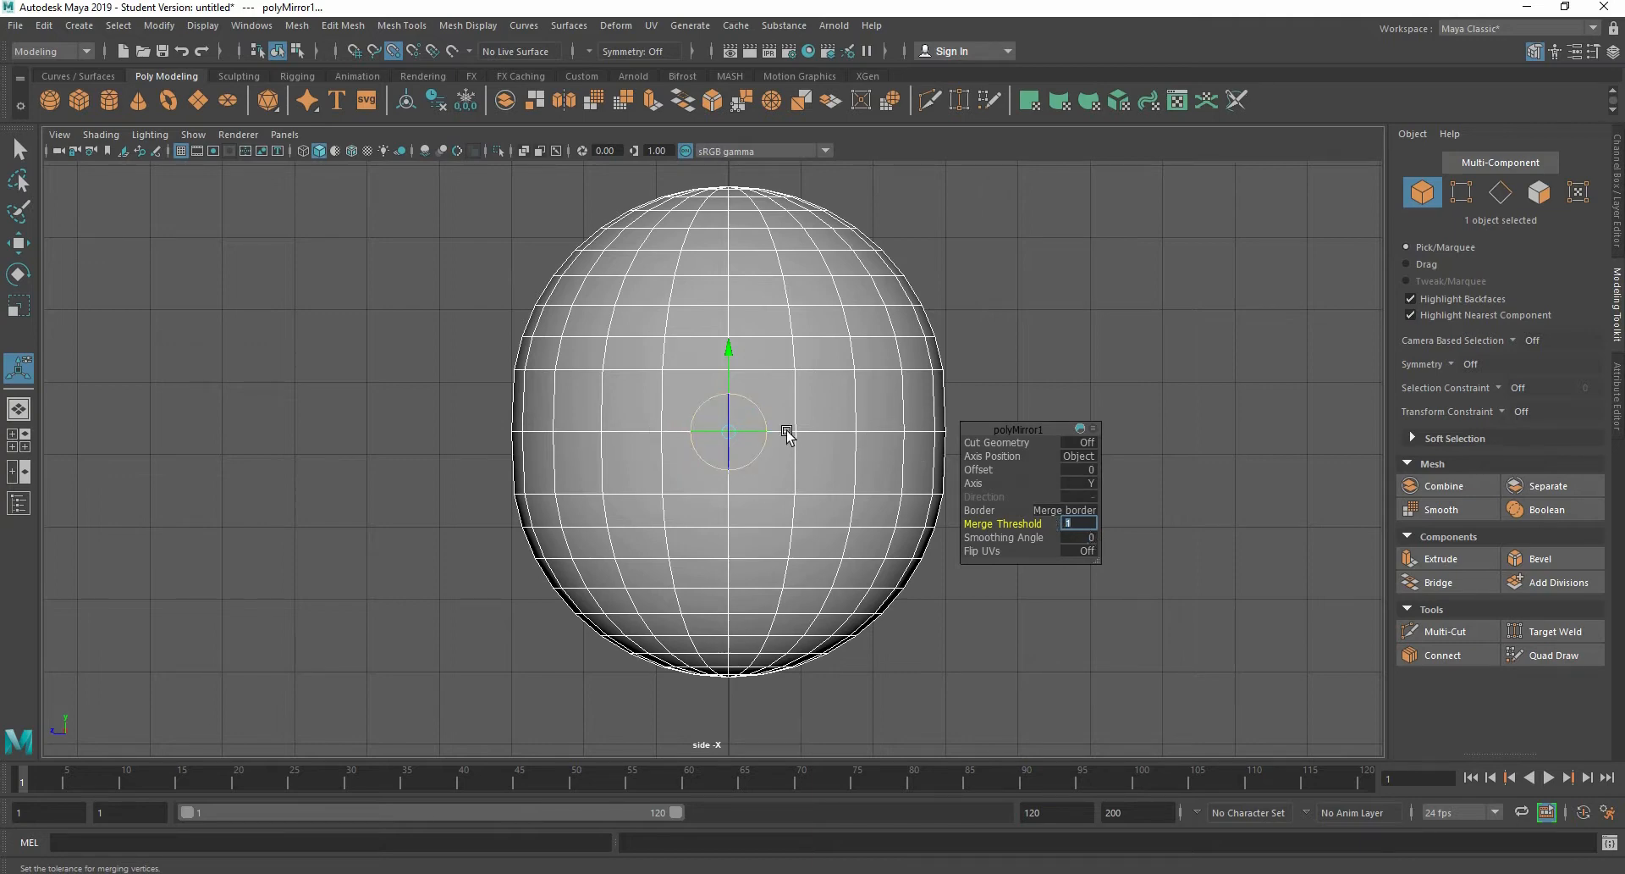
left_click(1022, 442)
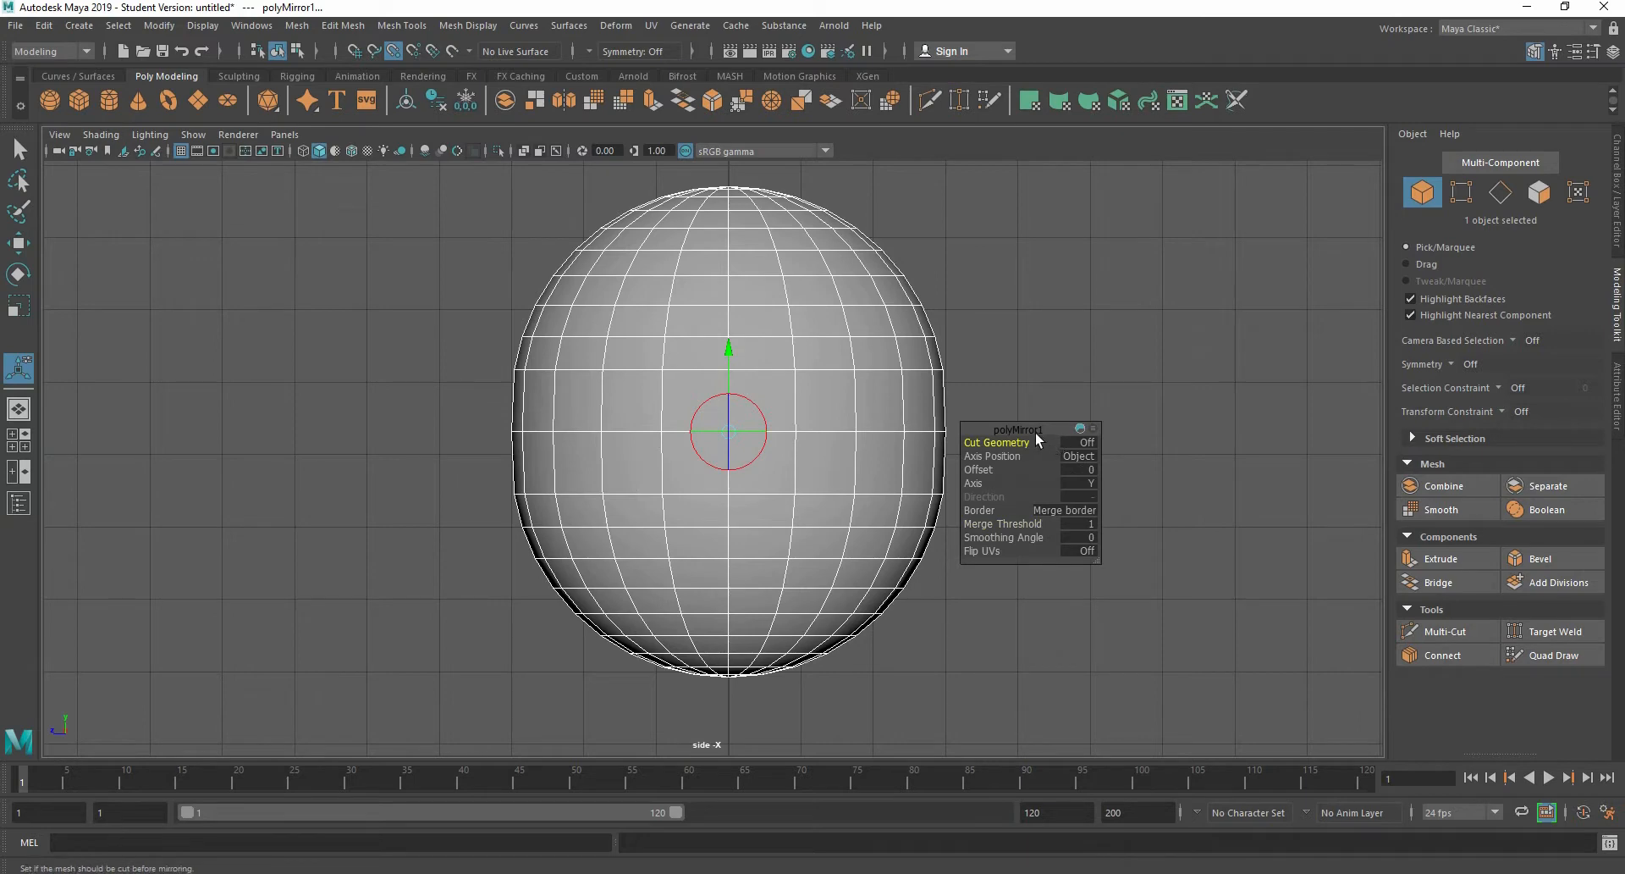
left_click_drag(1038, 437, 1106, 403)
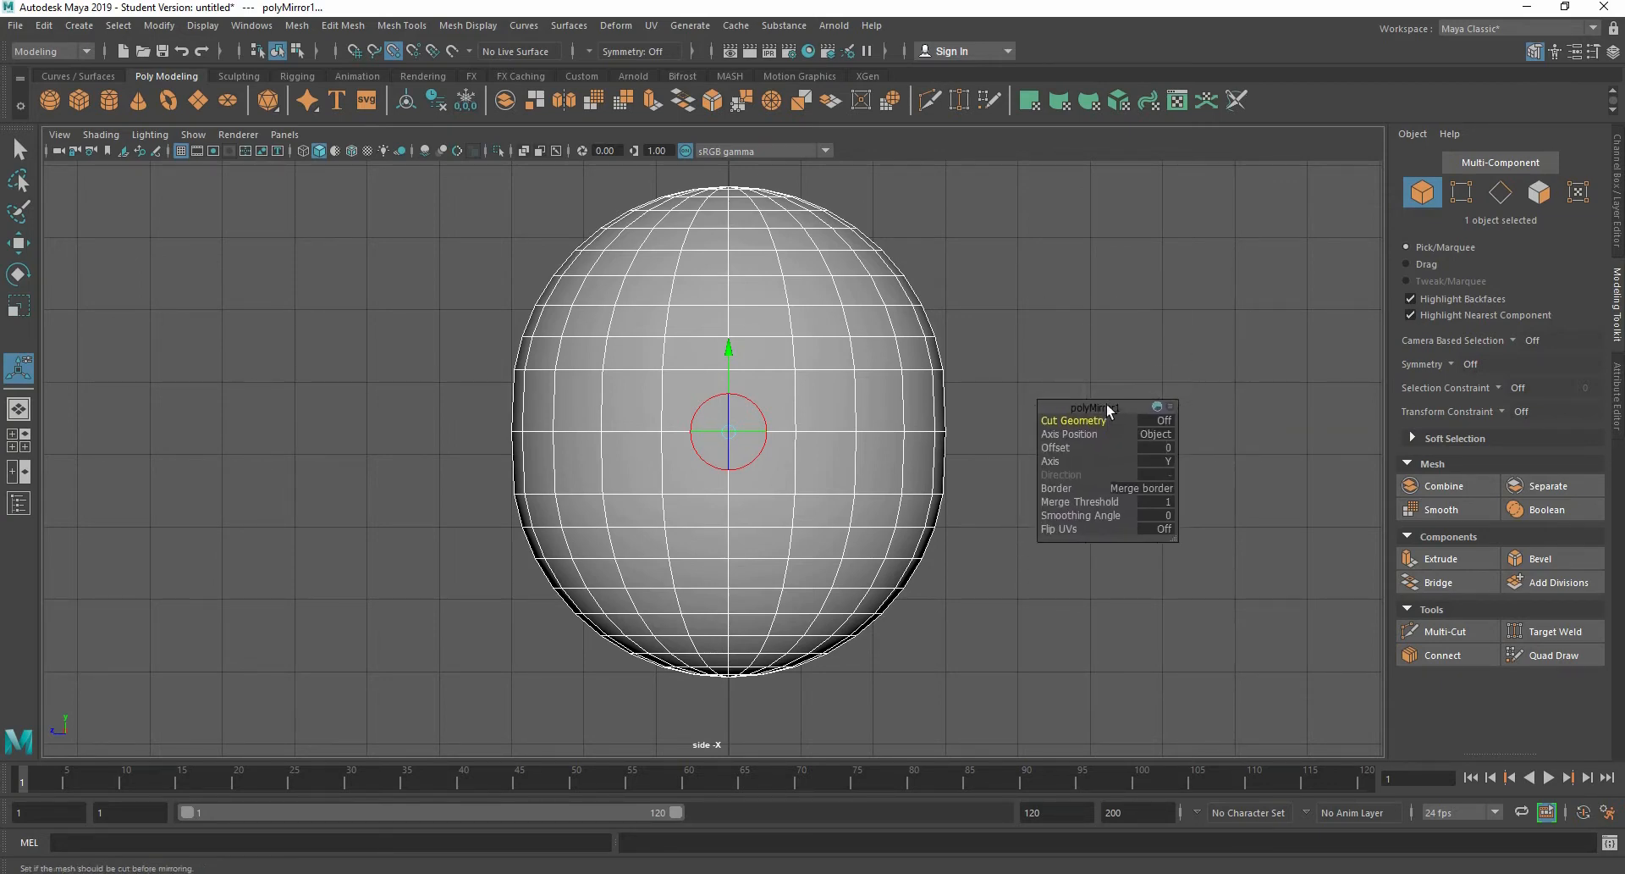